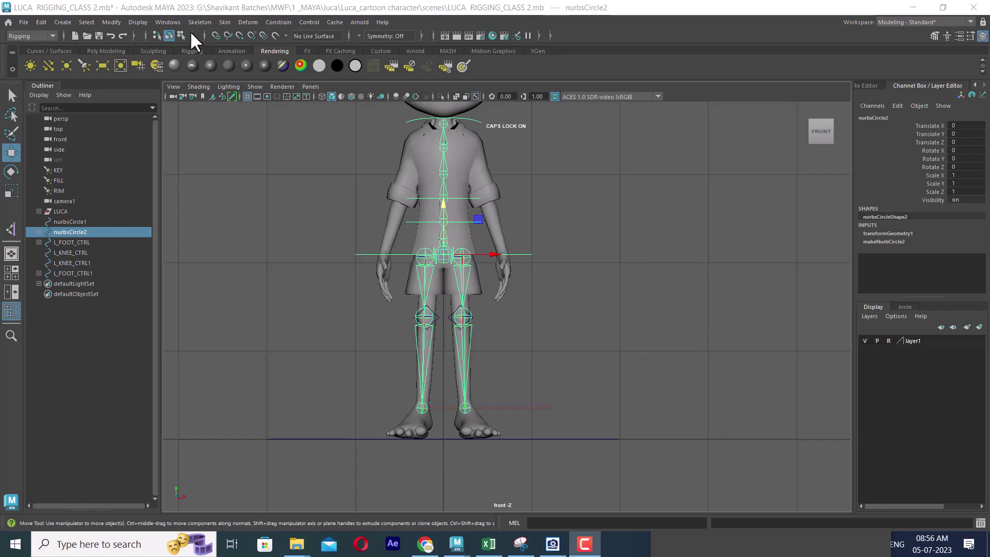
- In the perspective view, test-move the nurbsCircle2 control and reset its height to 0
scroll(656, 217, "up", 2)
scroll(627, 252, "up", 2)
scroll(627, 252, "up", 1)
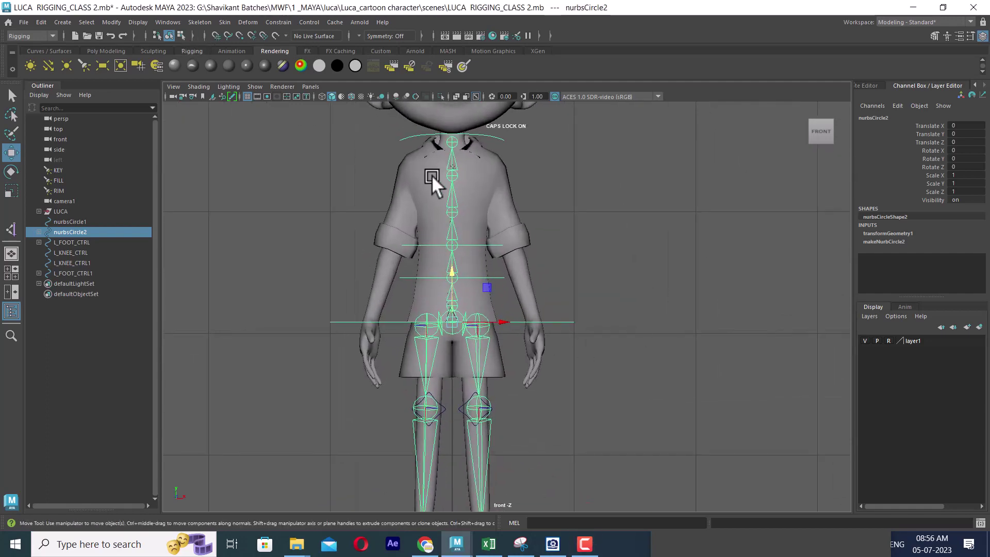
key("space")
left_click(628, 236)
mouse_move(648, 278)
left_mouse_down("alt")
mouse_move(711, 370)
mouse_move(661, 292)
mouse_move(650, 359)
left_mouse_up("alt")
left_click_drag(571, 293, 566, 256)
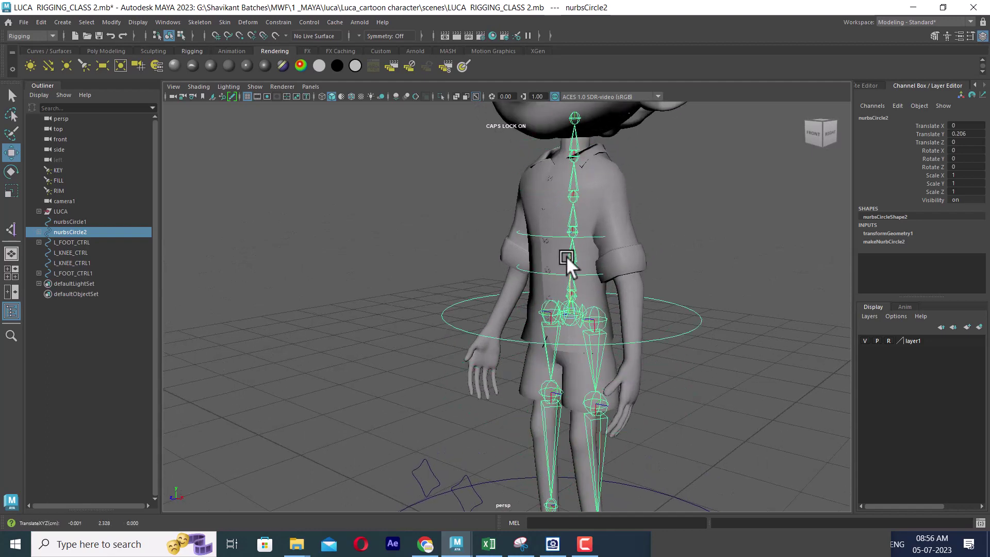
key("ctrl+z")
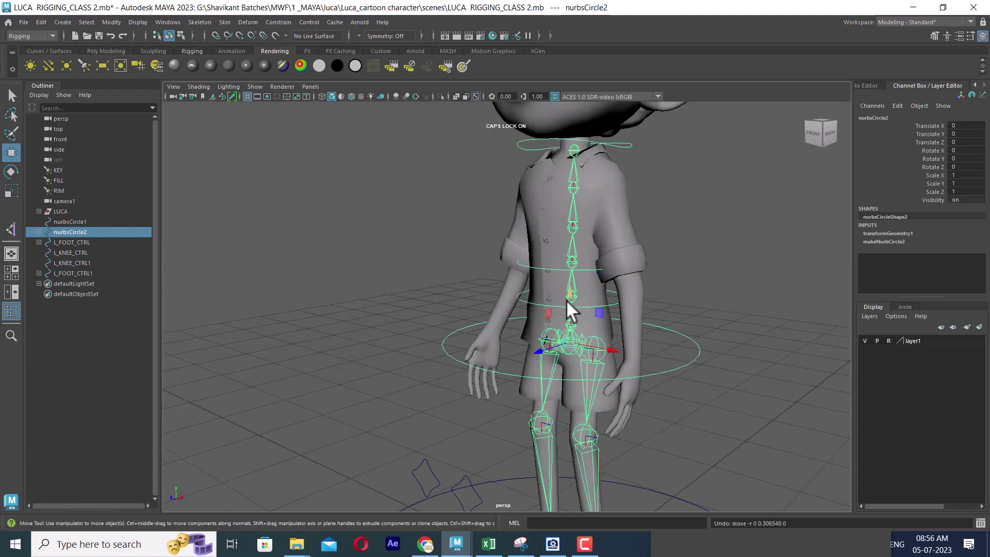
left_click_drag(565, 299, 564, 195)
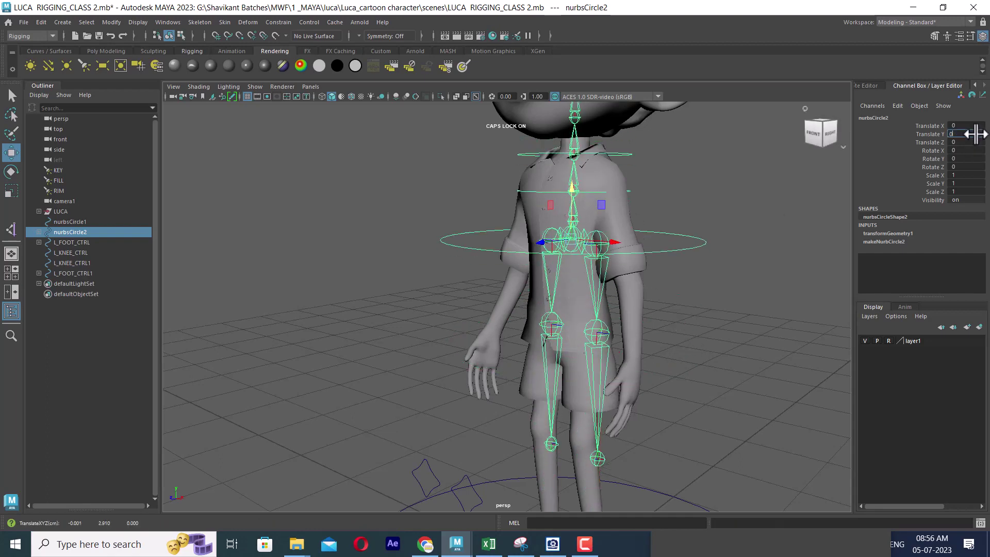
key("Return")
- Switch to the front view and zoom in on the character
scroll(716, 240, "down", 3)
key("space")
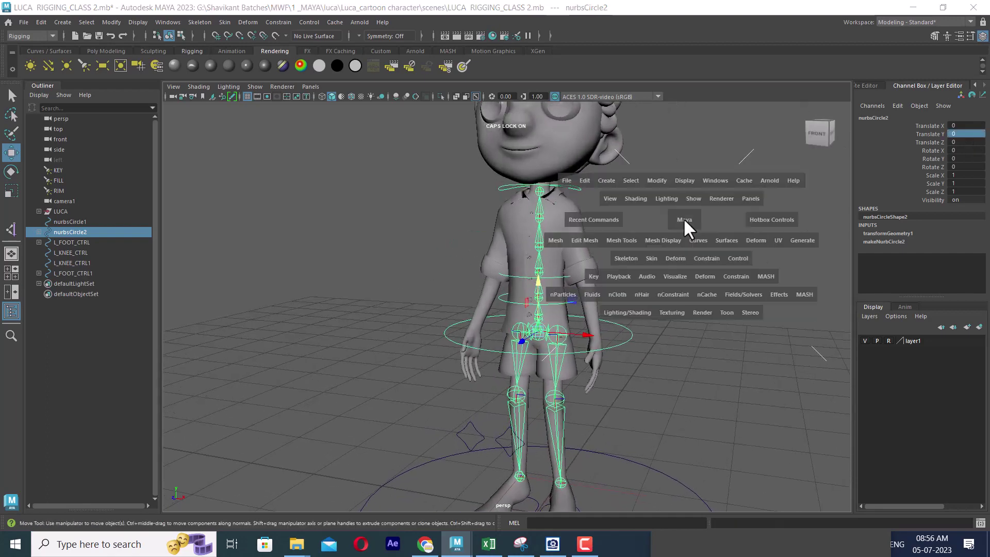
left_click_drag(683, 218, 682, 247)
scroll(670, 296, "up", 2)
scroll(710, 350, "up", 2)
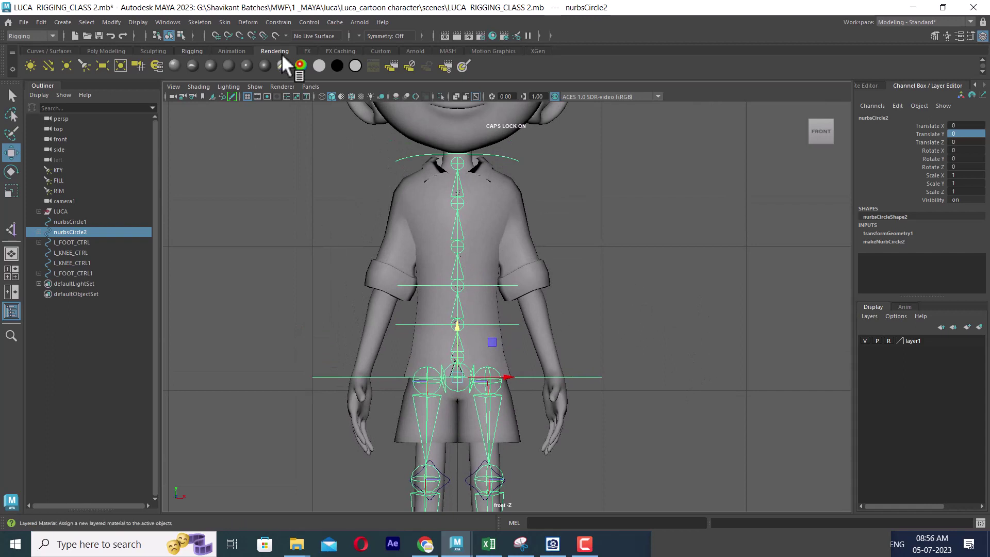
- Place Create Joints at shoulder, elbow and wrist to form the three-joint arm chain
left_click(26, 35)
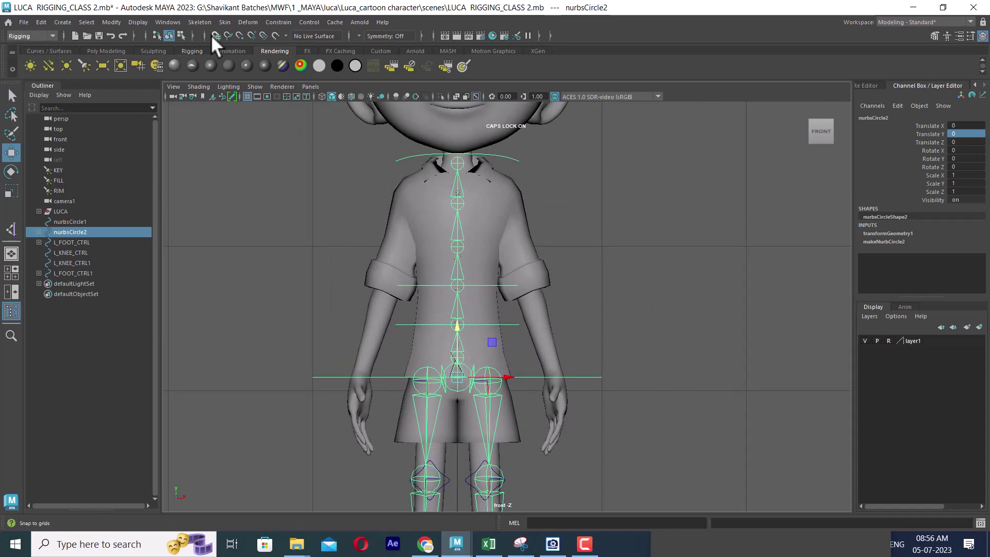
left_click(200, 22)
left_click(302, 50)
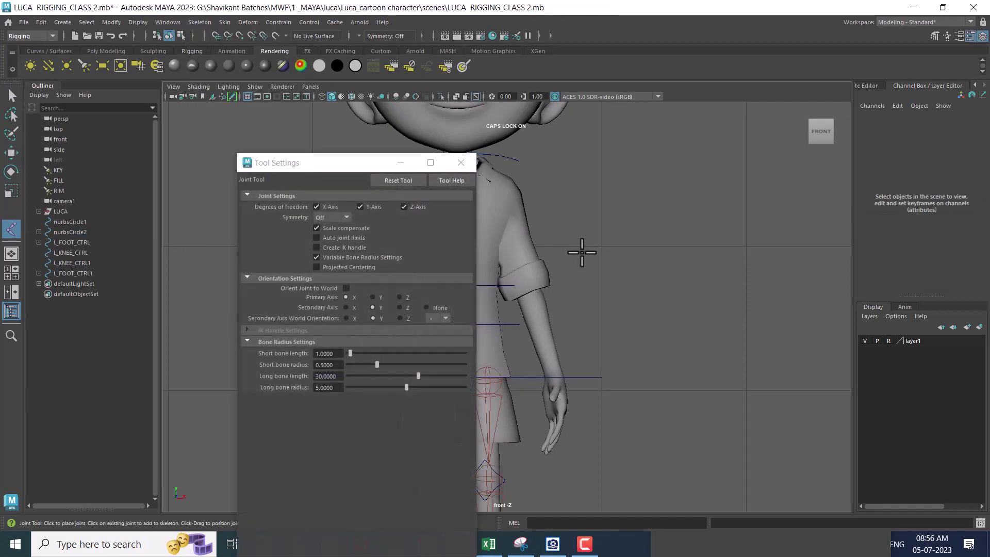
left_click_drag(364, 164, 219, 154)
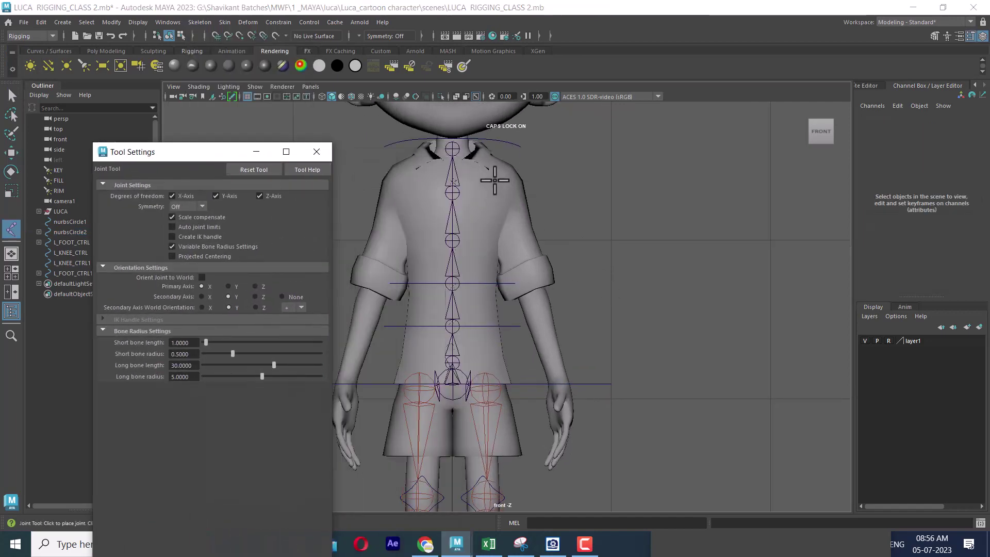
left_click(495, 181)
left_click(526, 274)
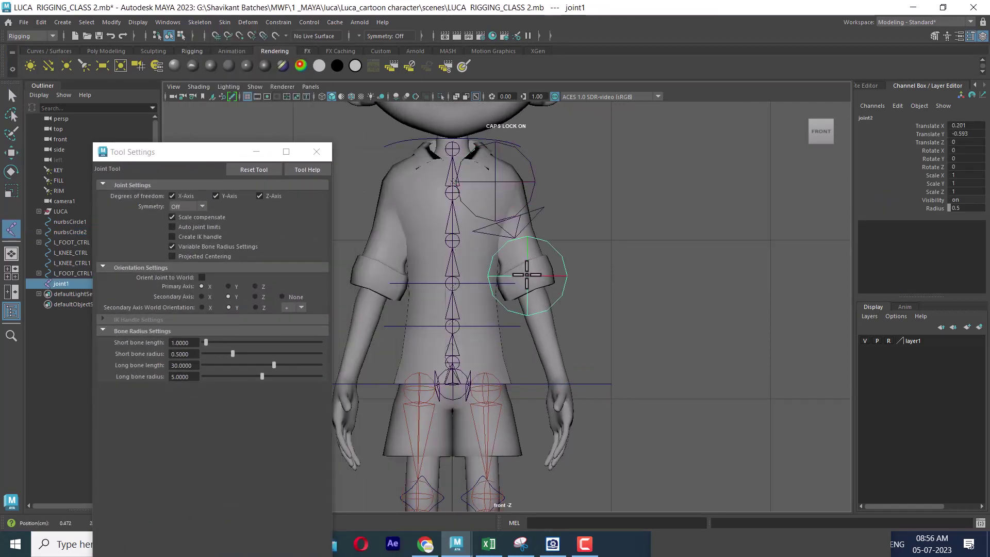
left_click(558, 378)
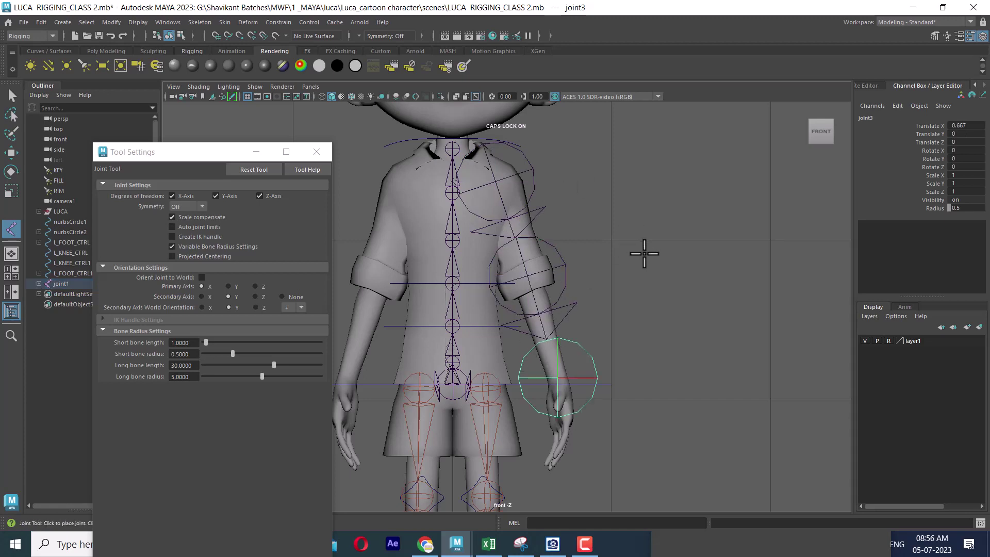
key("Return")
- Try a smaller joint radius, undo it, expand joint1 and dismiss Tool Settings
key("w")
left_click(934, 208)
middle_click_drag(763, 230, 726, 229)
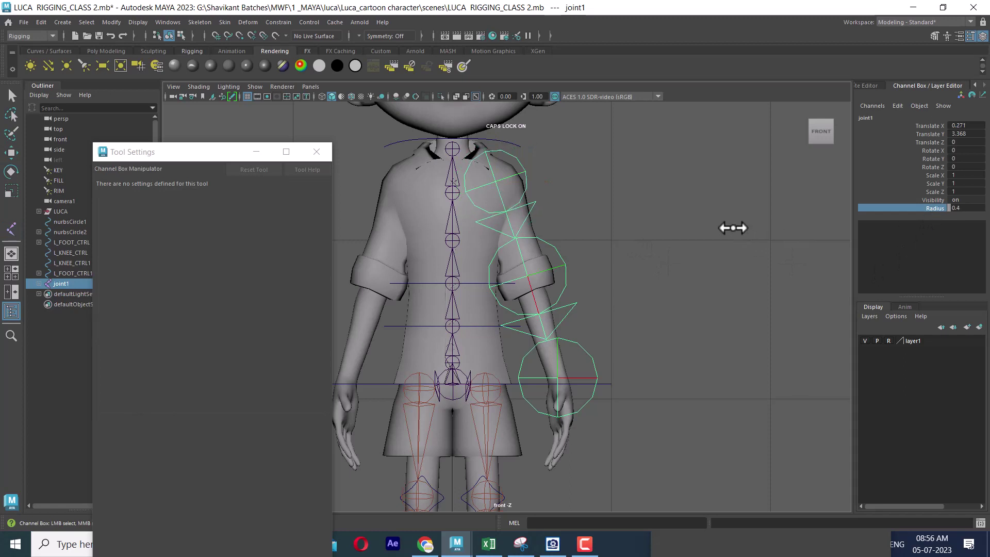
key("ctrl+z")
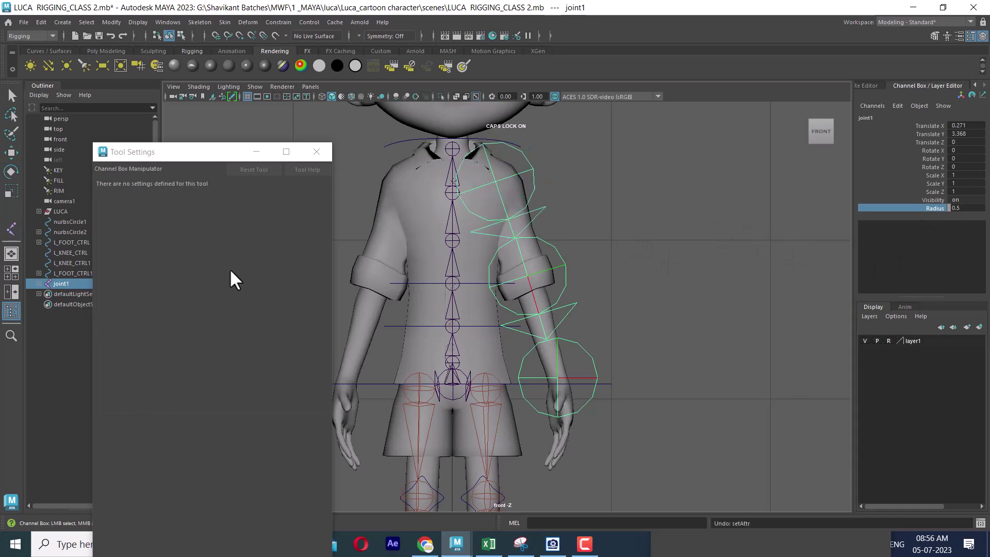
left_click(39, 282)
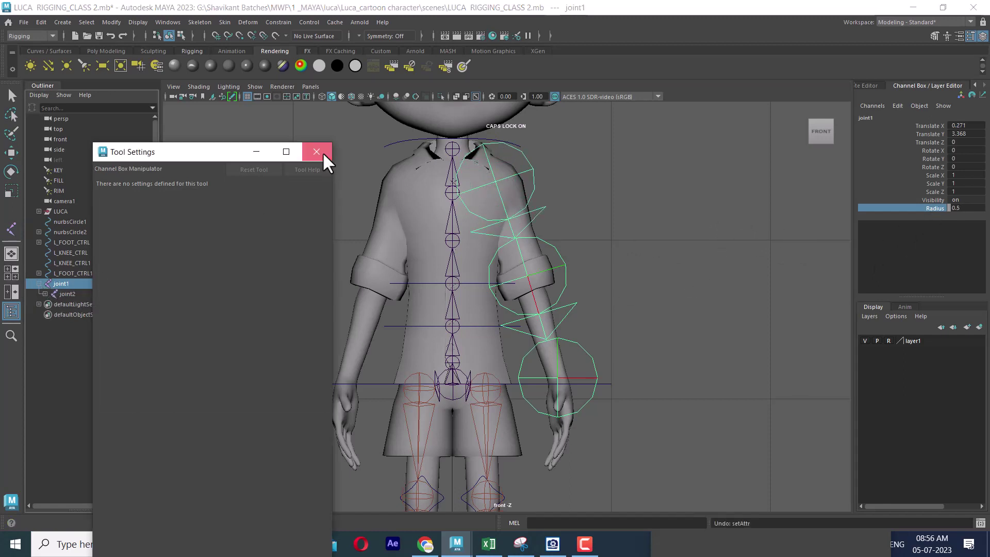
left_click(321, 152)
- Select joint1, joint2 and joint3 and drag their Radius down to 0.12
left_click(44, 294)
left_click(76, 304, "shift")
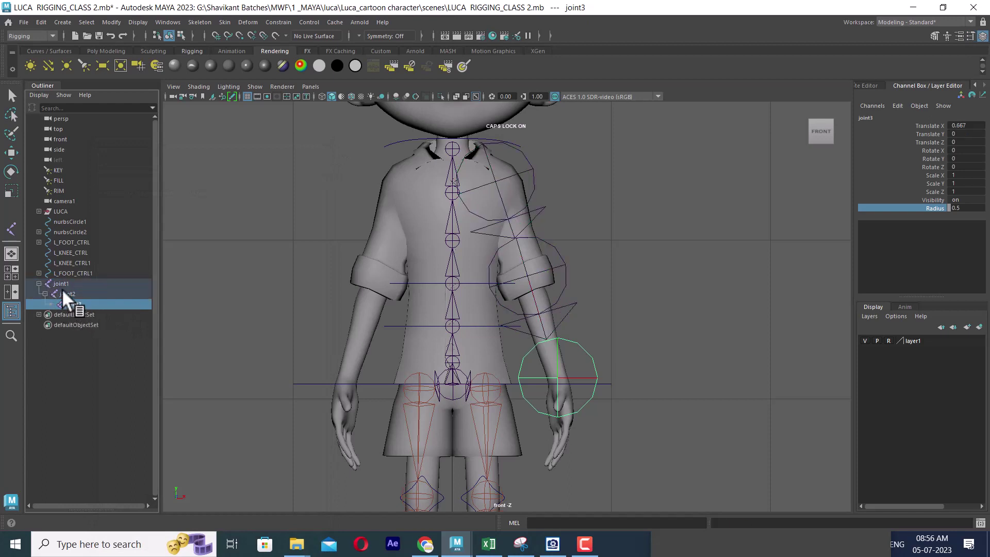
middle_click_drag(937, 218, 761, 218)
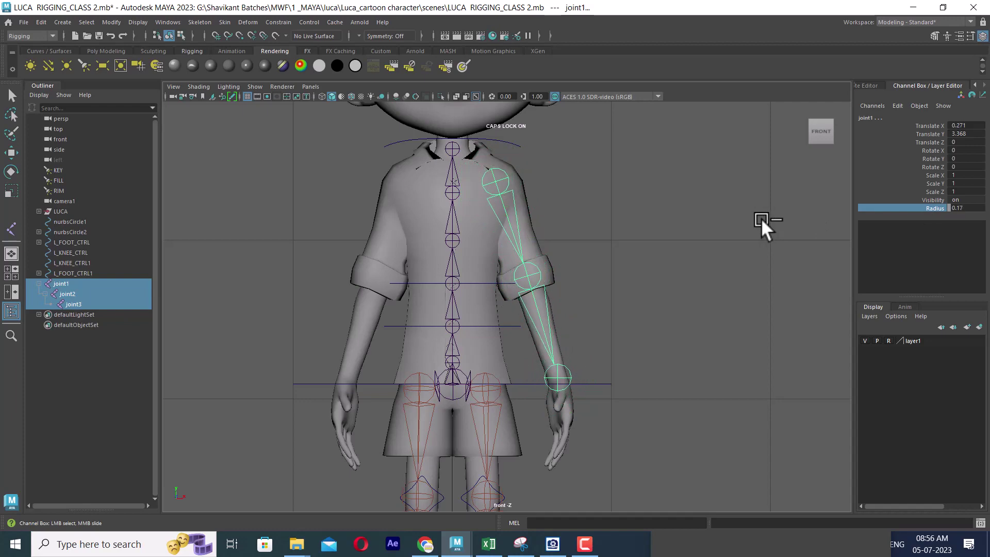
right_click_drag(632, 206, 759, 307, "alt")
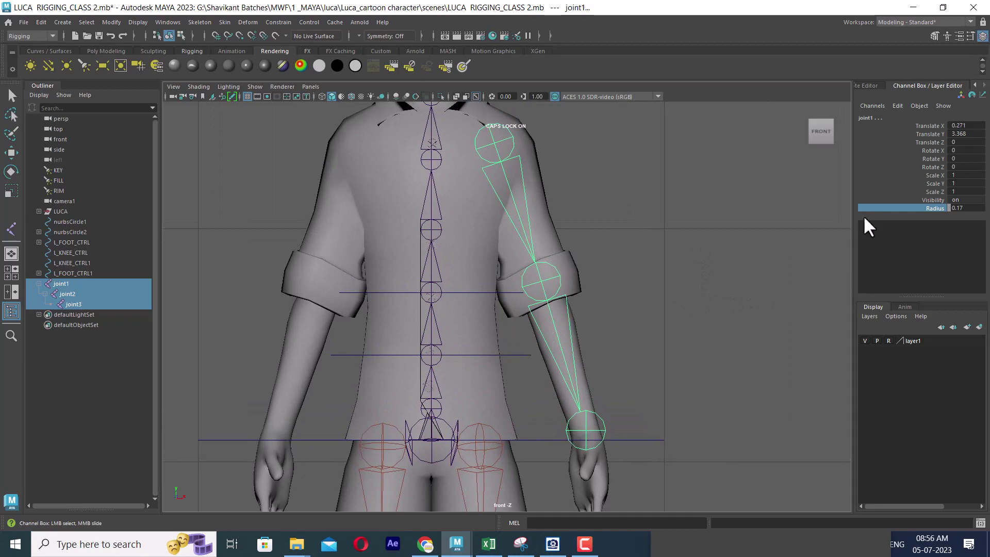
scroll(720, 229, "up", 1)
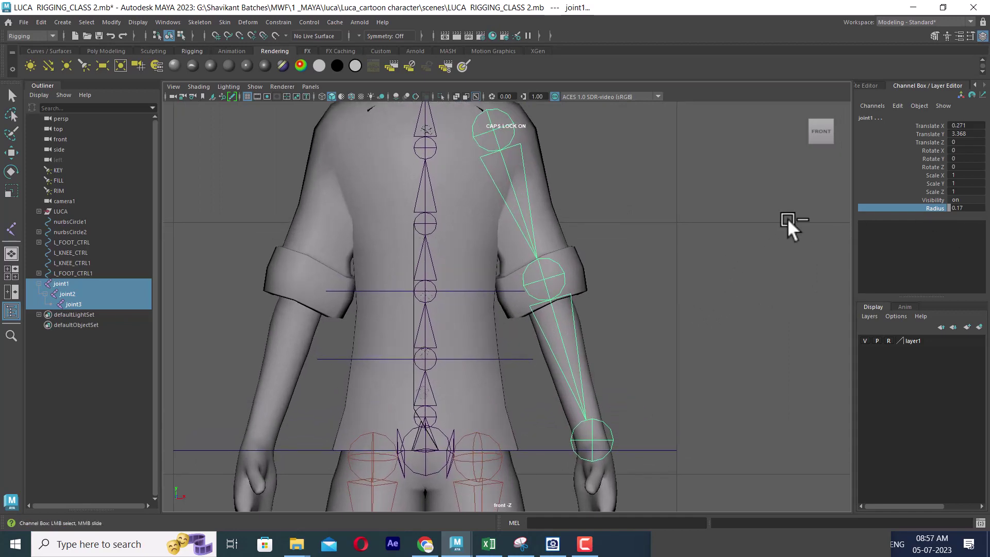
middle_click_drag(789, 221, 785, 220)
- In the perspective view, clear the selection and orbit round to face the character
key("space")
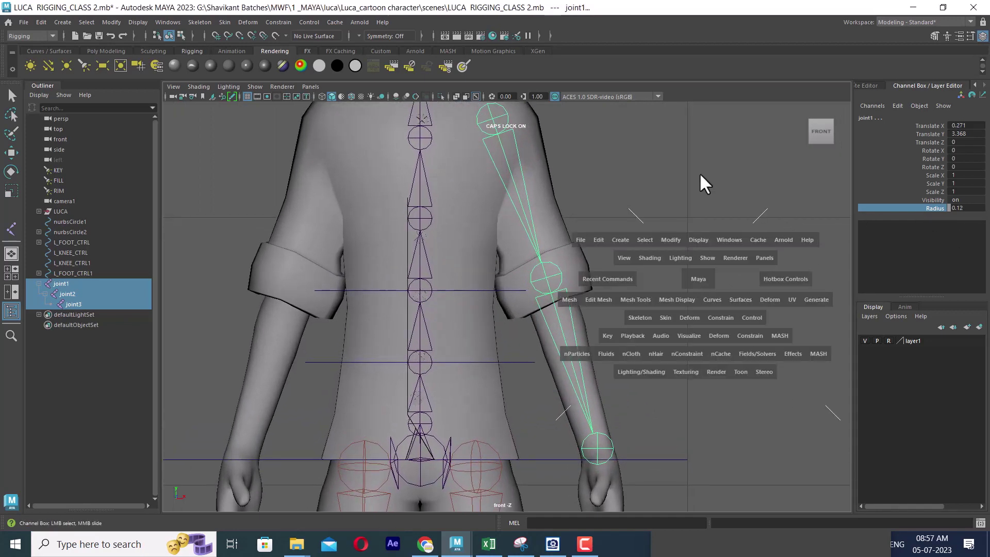
mouse_move(703, 183)
left_mouse_down()
mouse_move(688, 272)
mouse_move(740, 297)
mouse_move(709, 244)
left_mouse_up()
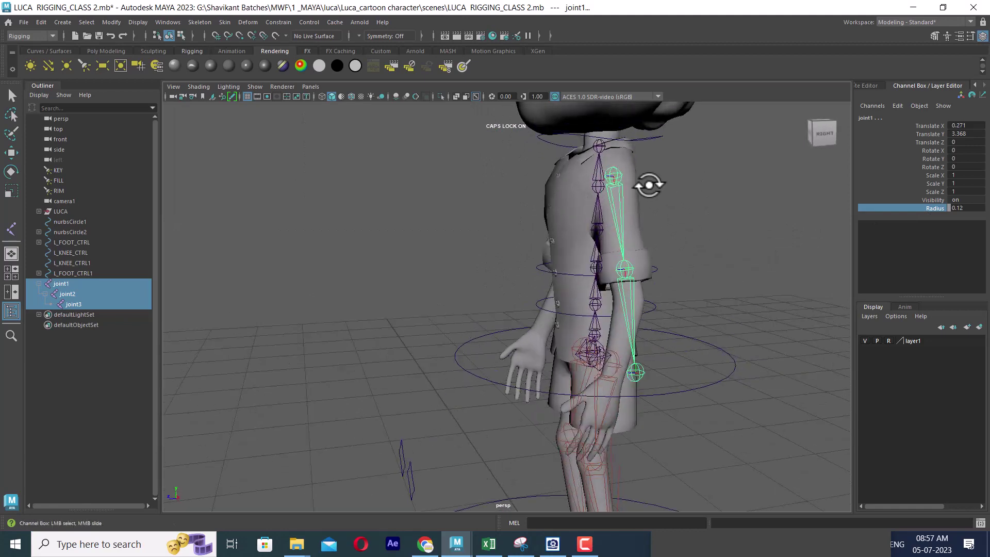
left_click(722, 148)
key("w")
left_click_drag(567, 231, 834, 365, "alt")
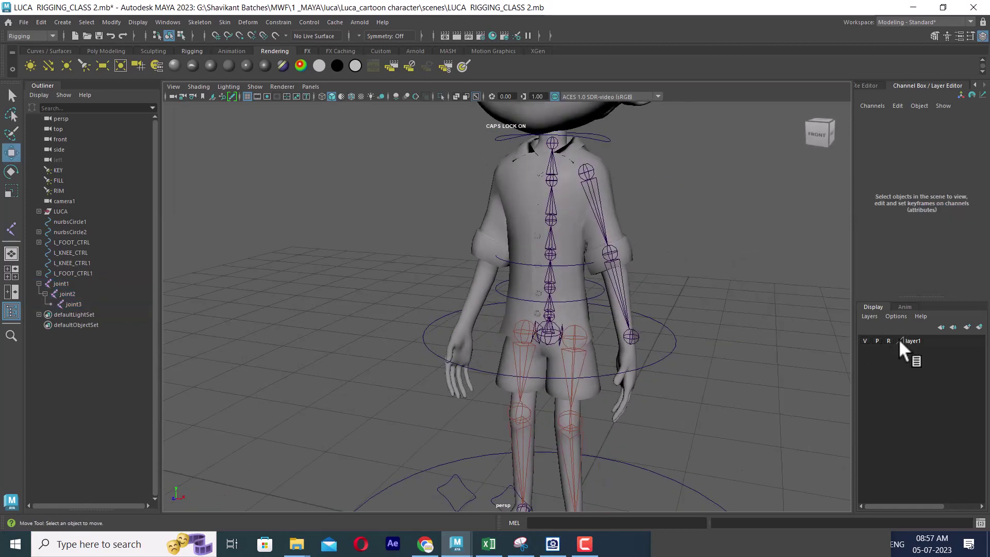
- Hide the SHIRT mesh, then select joint1 in the front view
left_click(572, 202)
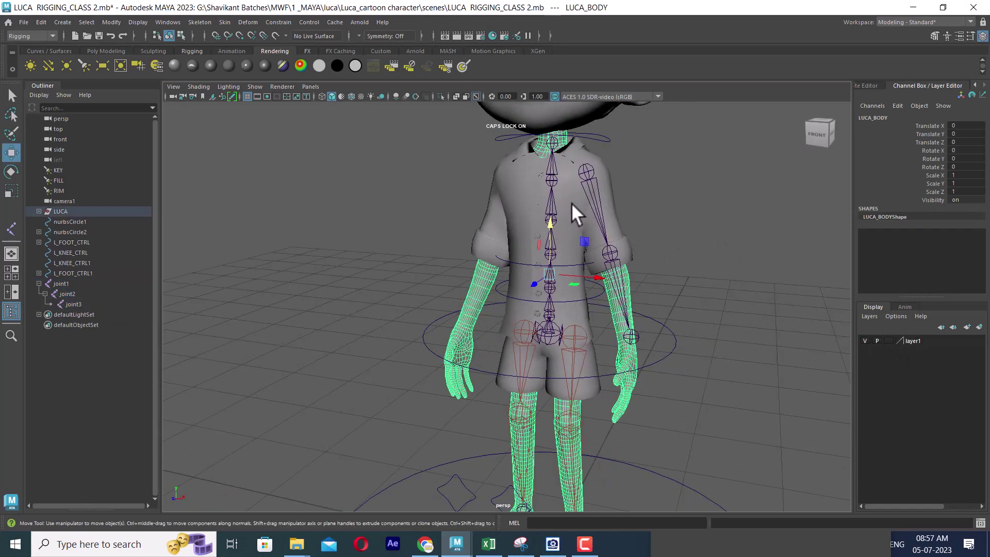
left_click(629, 163)
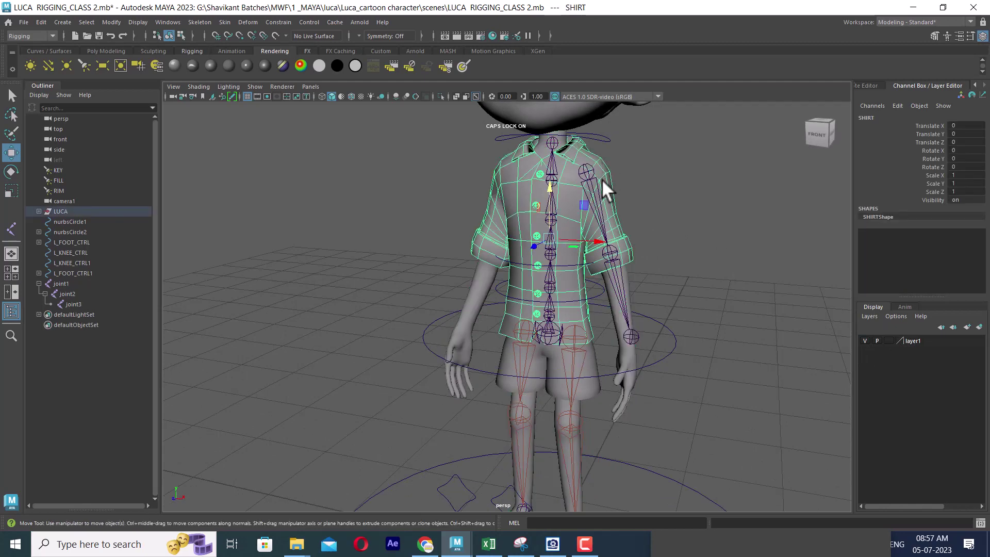
key("h")
right_click_drag(606, 240, 716, 263, "alt")
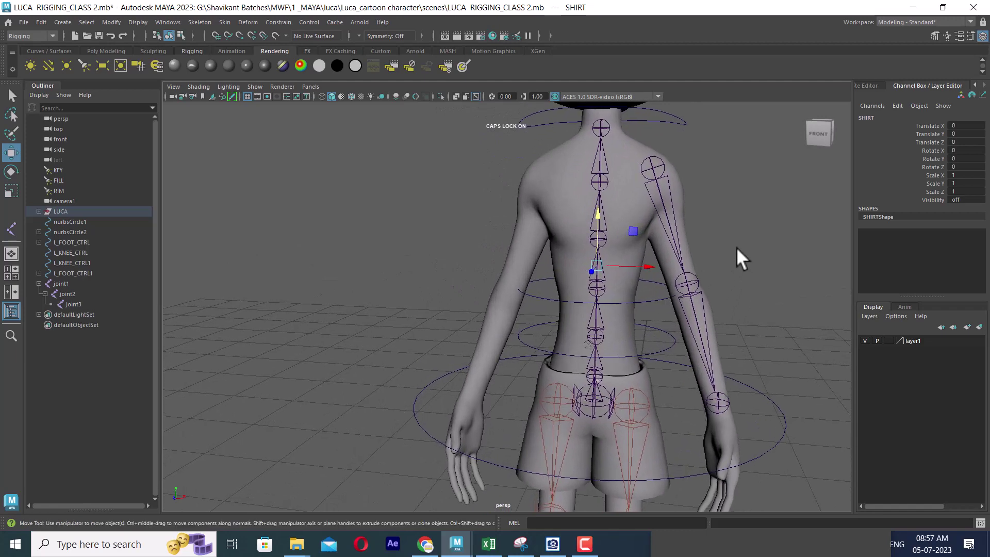
key("space")
left_click_drag(736, 247, 742, 268)
scroll(574, 222, "down", 2)
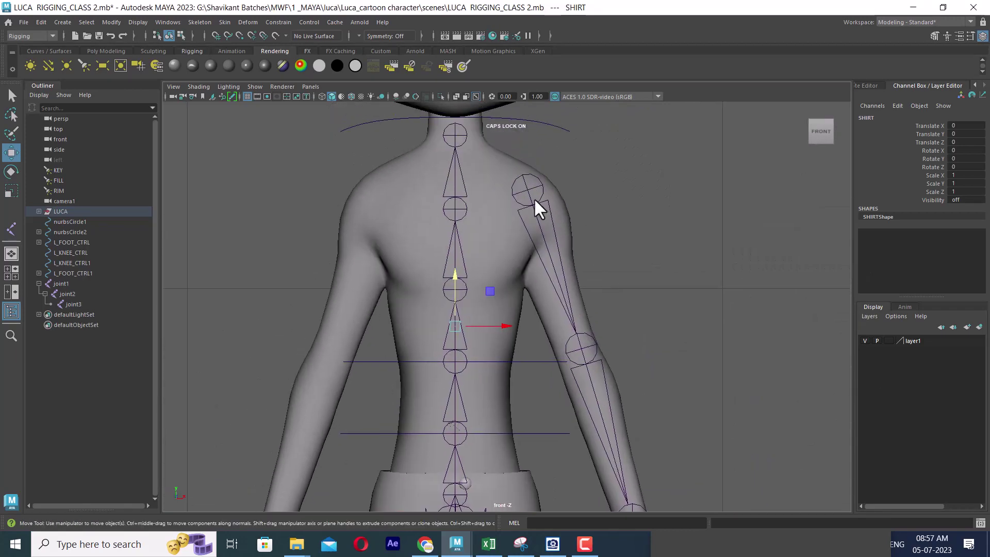
left_click(524, 189)
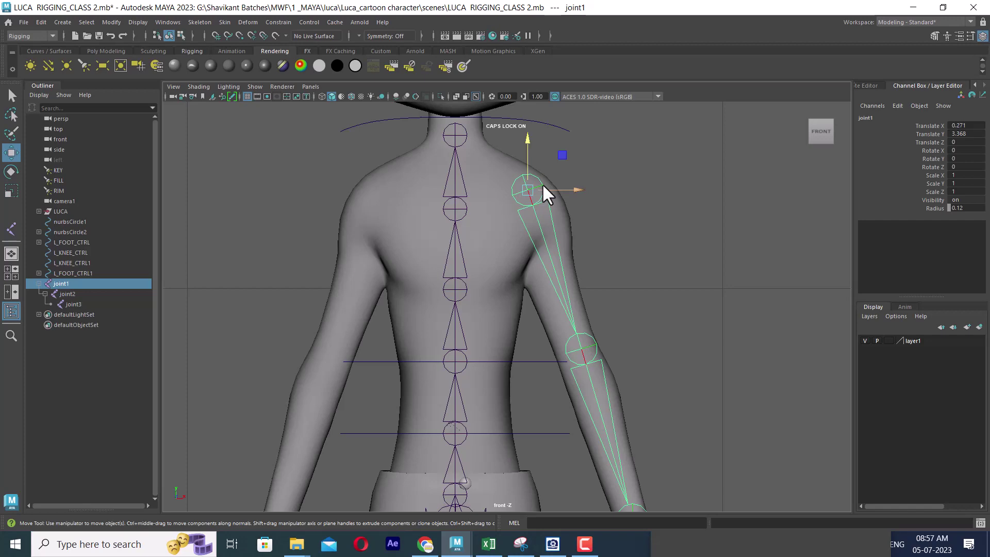
- Check the arm in the right side view, deselect the joints and show four views
mouse_move(592, 342)
middle_mouse_down("alt")
mouse_move(596, 227)
mouse_move(598, 260)
middle_mouse_up("alt")
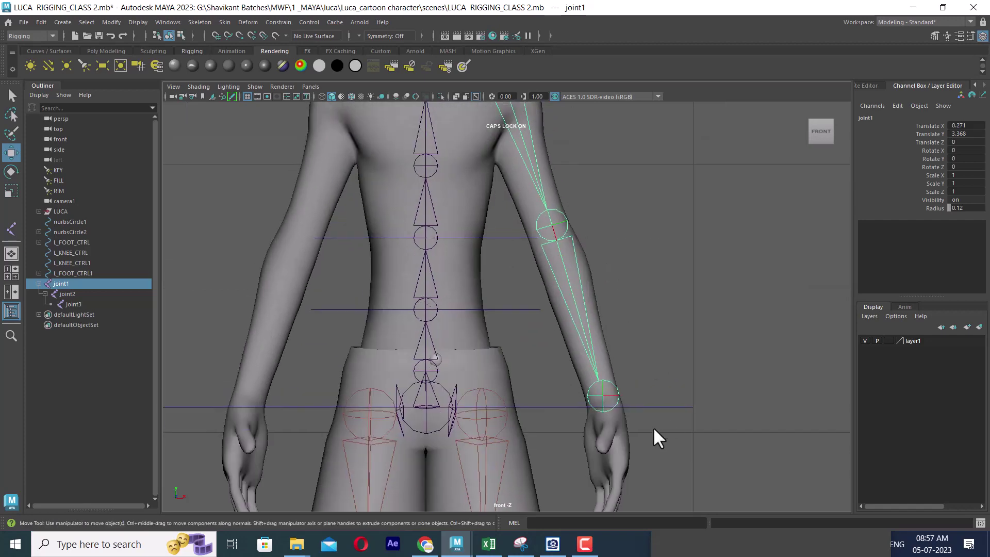
left_click_drag(655, 332, 692, 331)
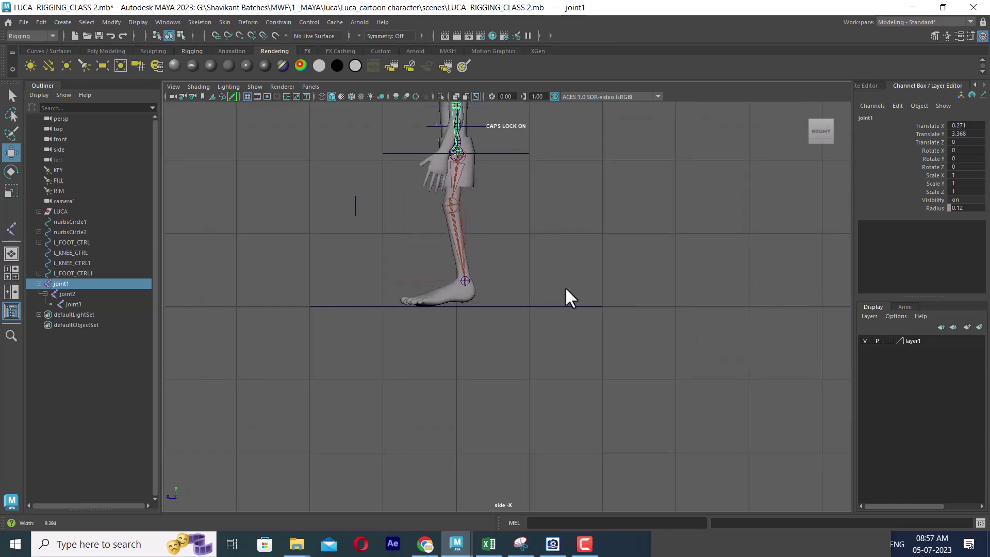
scroll(526, 249, "up", 3)
scroll(657, 368, "up", 2)
scroll(691, 314, "up", 2)
left_click(651, 278)
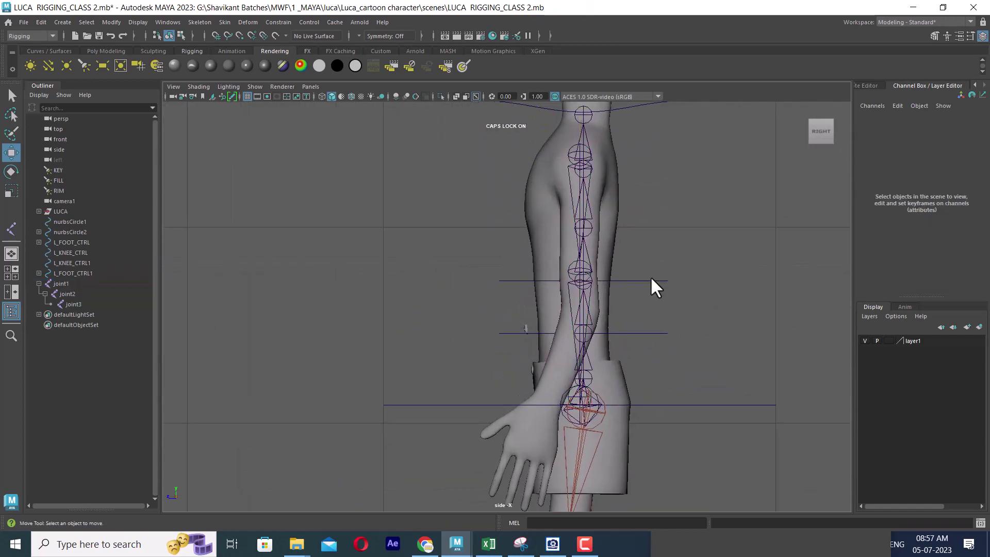
key("space")
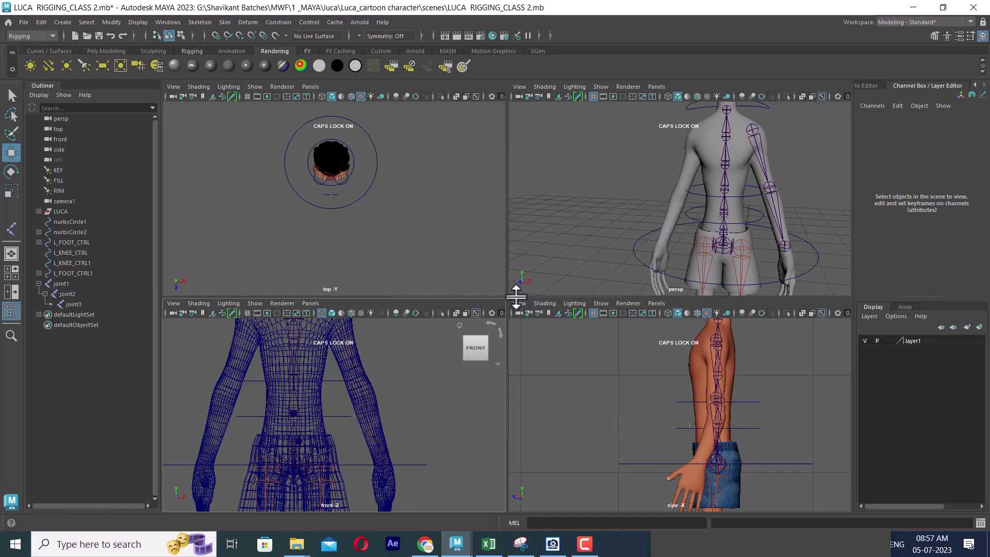
- Enlarge the front and side panels and display them shaded with textures
left_click_drag(516, 297, 516, 154)
scroll(458, 368, "up", 3)
scroll(437, 331, "up", 2)
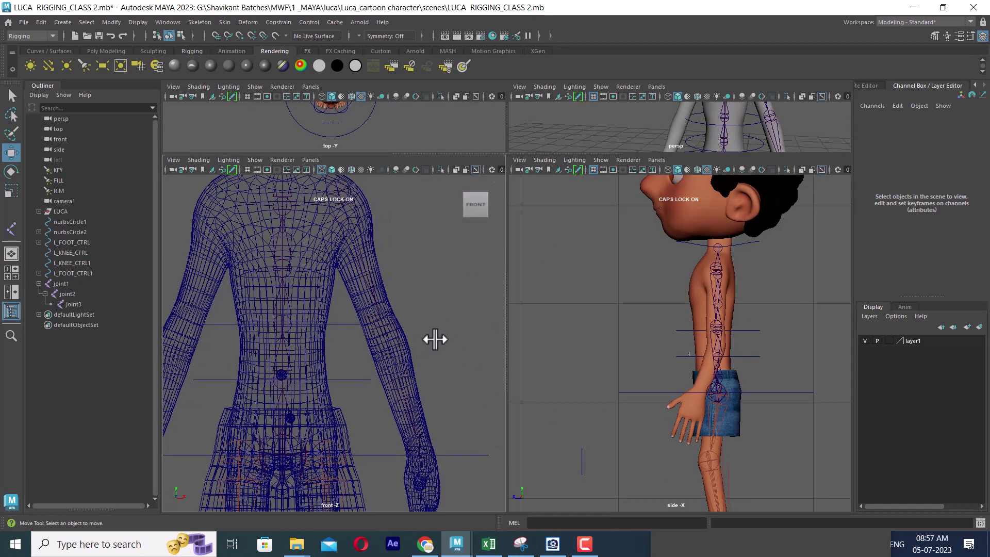
key("5")
key("6")
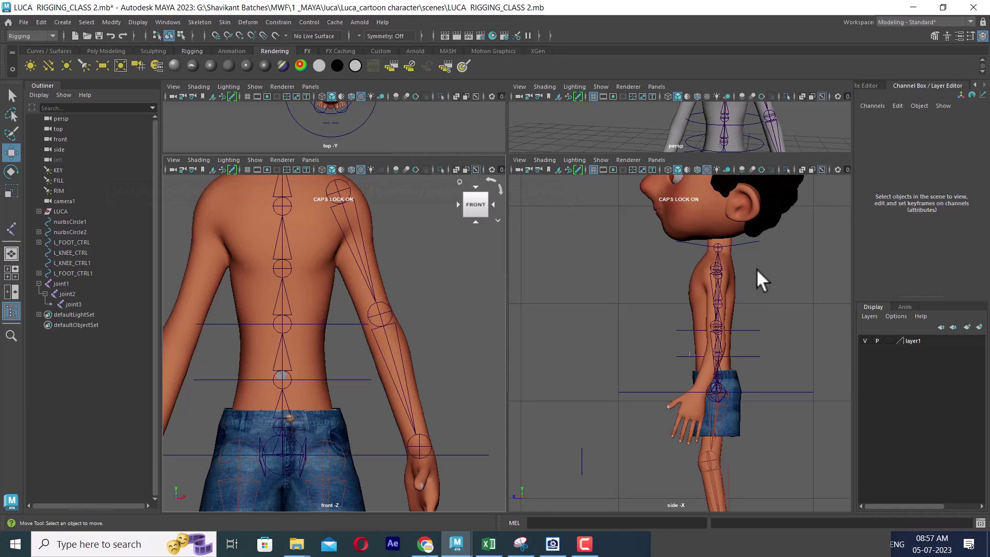
scroll(453, 337, "up", 1)
- Rotate elbow joint2 to about -12 degrees Rotate Y in the side view
left_click(382, 311)
key("f")
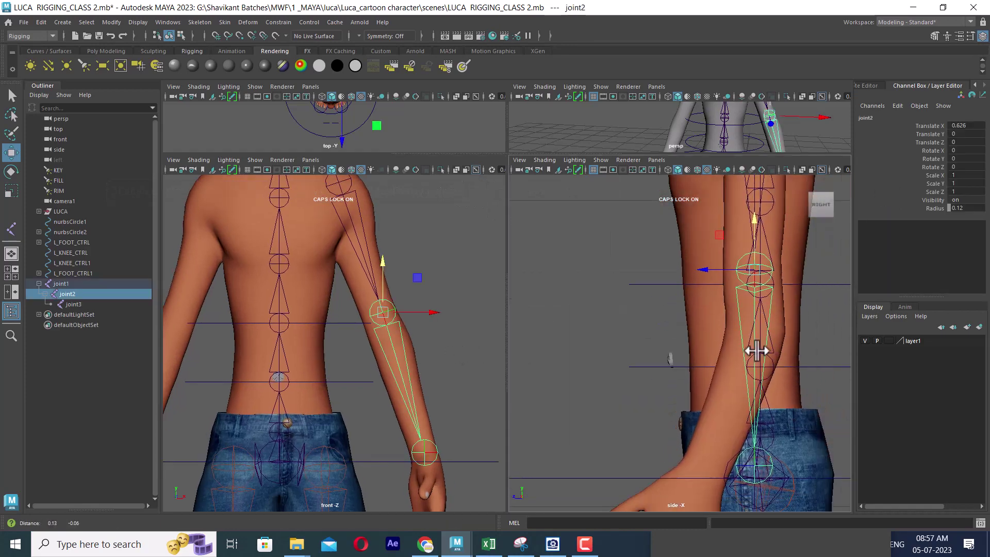
scroll(756, 351, "down", 3)
key("e")
scroll(743, 330, "down", 1)
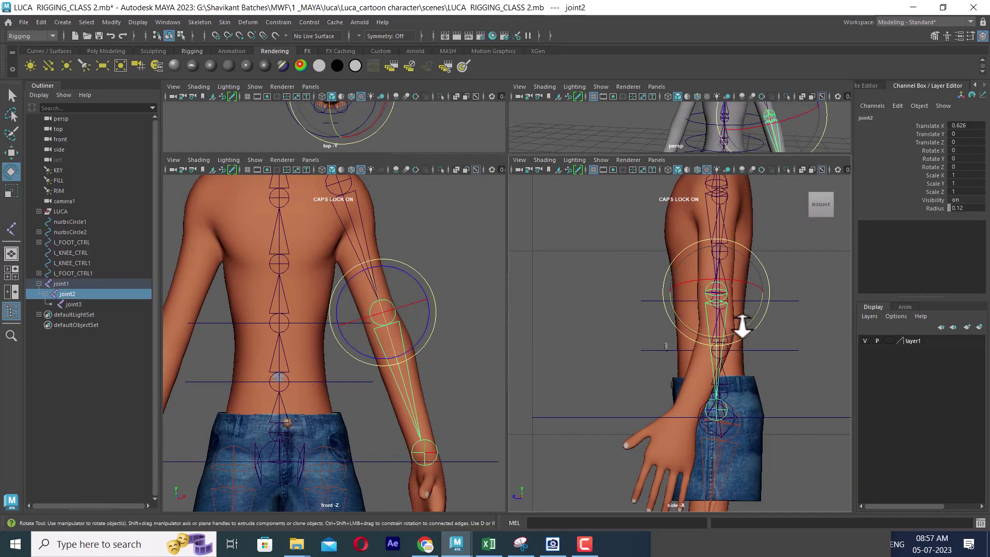
left_click_drag(742, 326, 733, 330)
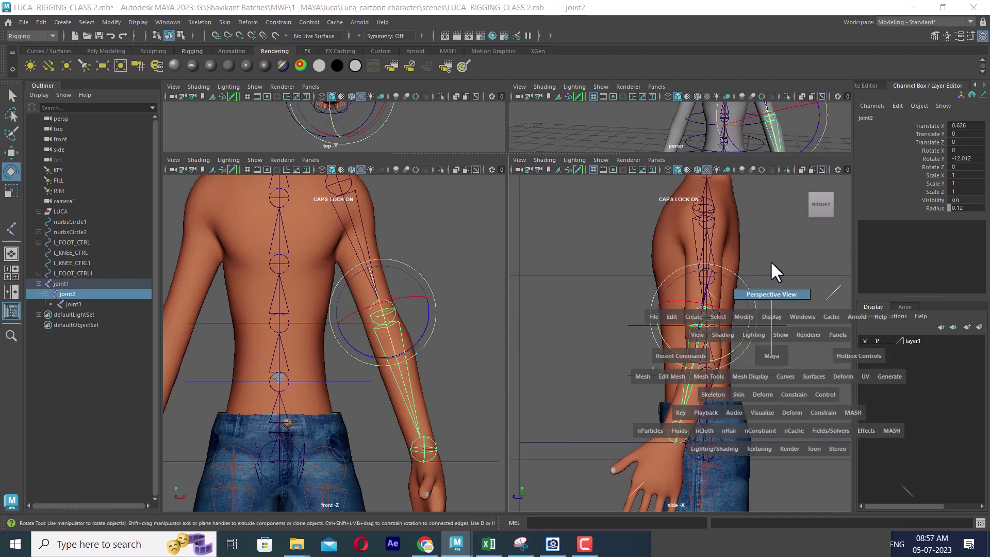
- Maximize the perspective view and orbit round to the character's back
left_click_drag(770, 260, 781, 330)
key("space")
mouse_move(698, 357)
left_mouse_down("alt")
mouse_move(710, 321)
mouse_move(753, 333)
mouse_move(574, 301)
mouse_move(481, 332)
left_mouse_up("alt")
key("w")
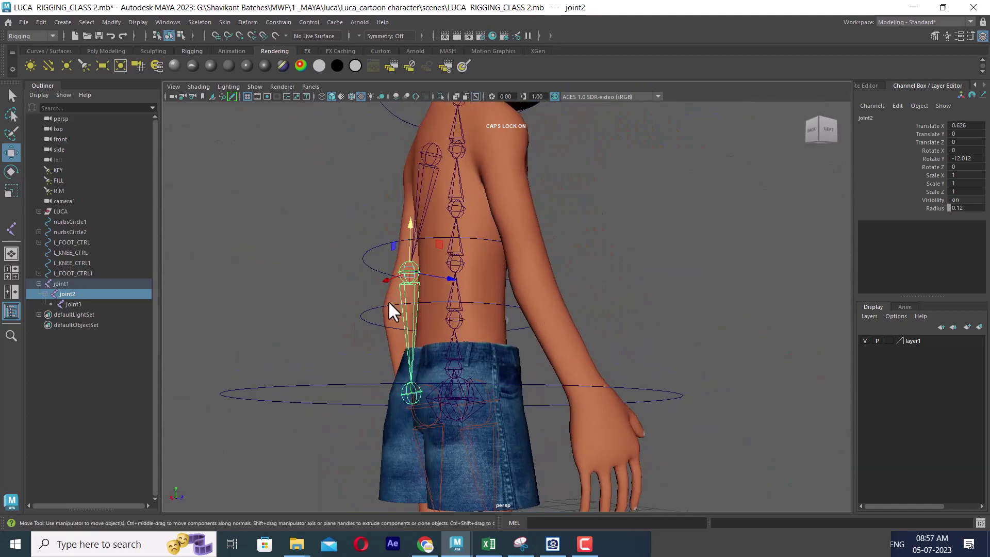
- Orbit behind the character and shift the elbow joint further along the arm
left_click_drag(390, 306, 762, 338, "alt")
mouse_move(603, 281)
left_mouse_down("alt")
mouse_move(735, 306)
mouse_move(725, 298)
left_mouse_up("alt")
mouse_move(620, 195)
left_mouse_down()
mouse_move(653, 240)
mouse_move(750, 252)
left_mouse_up()
key("space")
left_click_drag(557, 295, 566, 336)
middle_click_drag(645, 477, 707, 300, "alt")
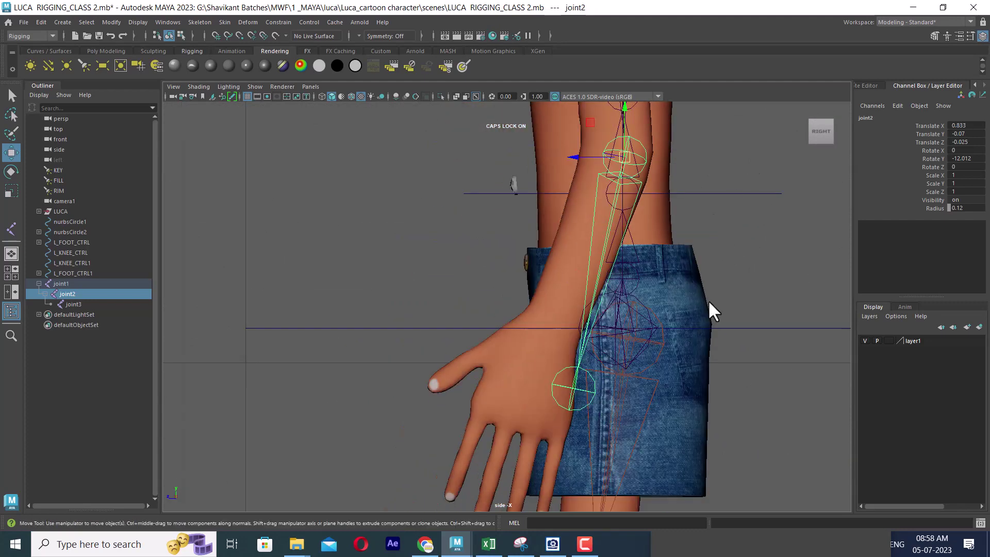
- Move joint3 up to the wrist, then switch to the front view of the arm
left_click(574, 388)
mouse_move(579, 400)
left_mouse_down()
mouse_move(556, 298)
mouse_move(561, 312)
left_mouse_up()
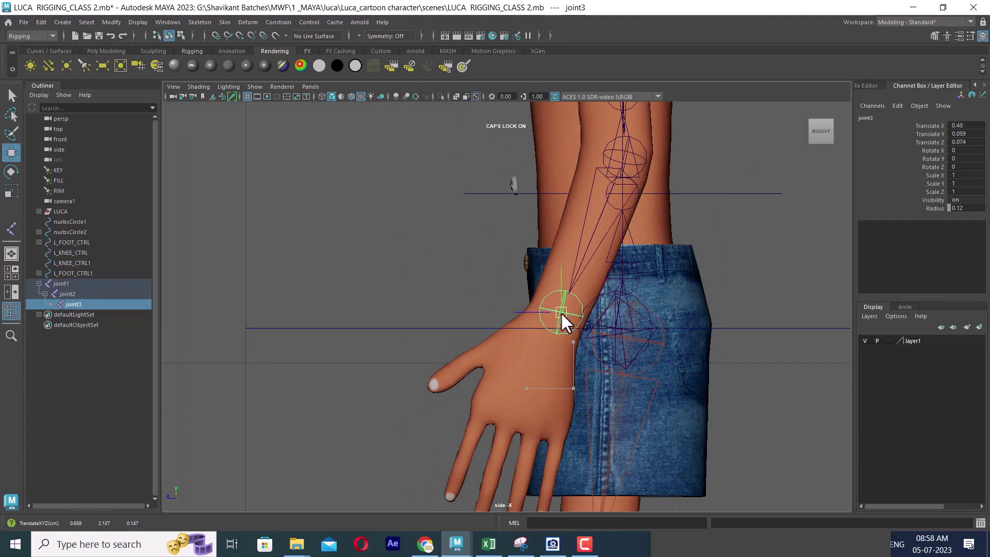
key("space")
left_click_drag(653, 314, 654, 318)
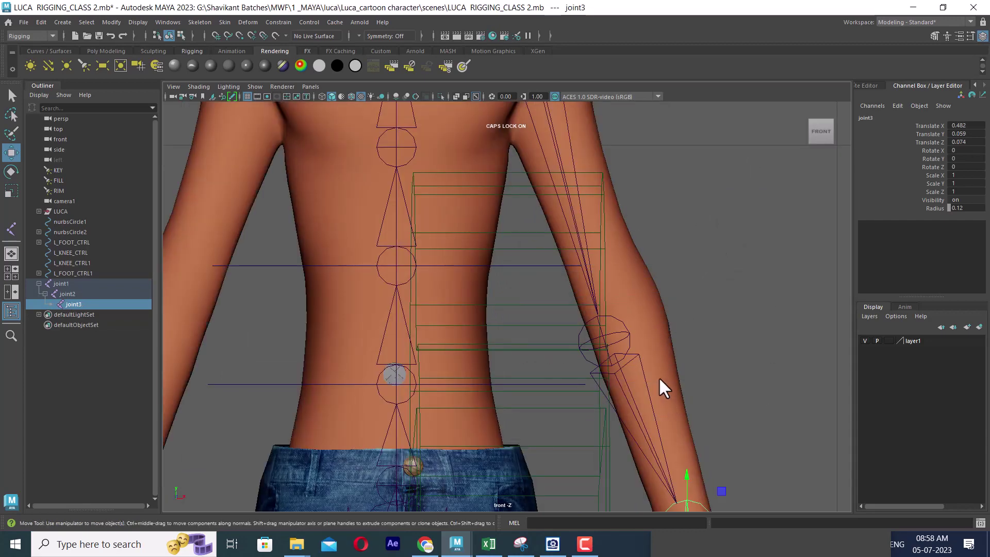
middle_click_drag(658, 376, 587, 291, "alt")
- Hide viewport cameras and move the elbow and wrist joints into the arm in front view
left_click(580, 292)
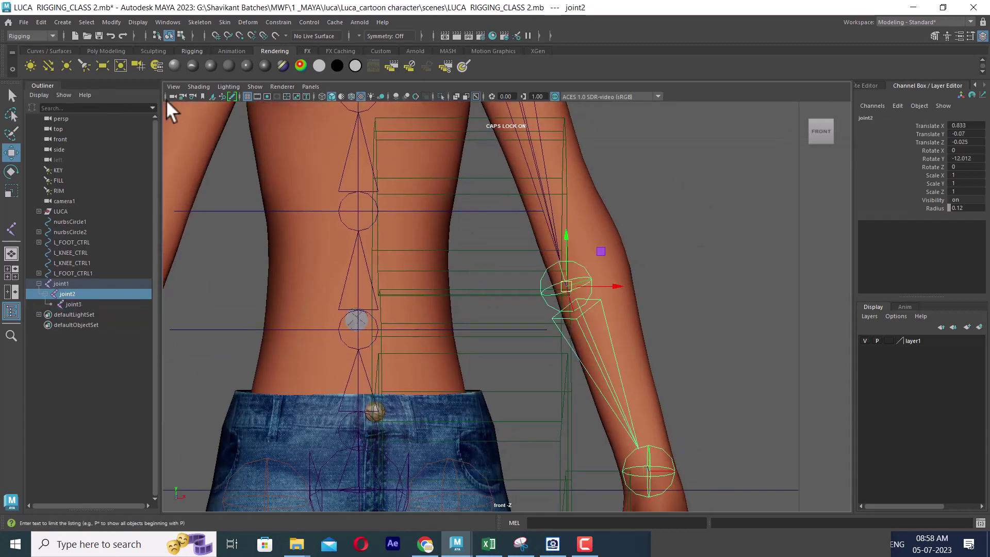
left_click(253, 87)
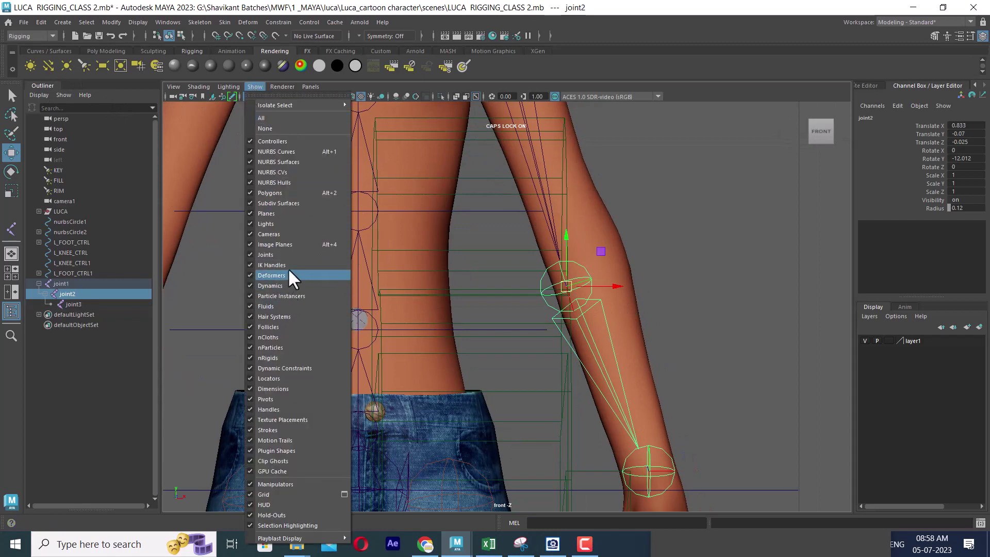
left_click(291, 236)
left_click(722, 281)
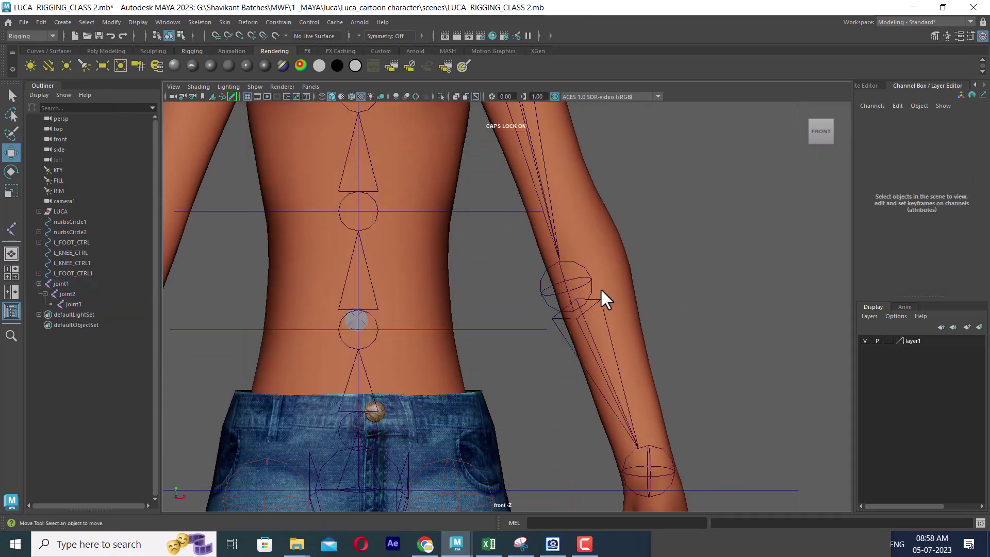
left_click(577, 286)
left_click_drag(565, 288, 591, 272)
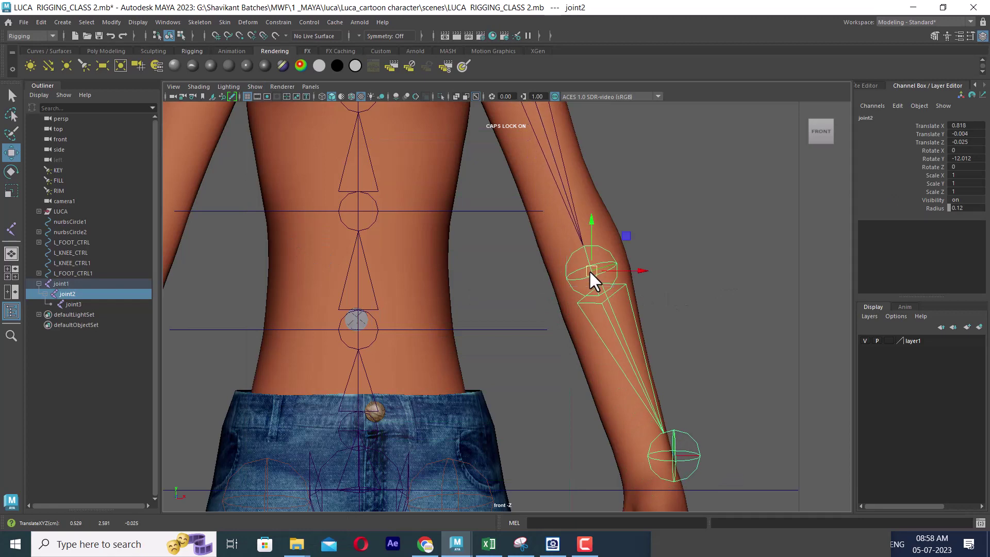
left_click(675, 460)
mouse_move(676, 459)
middle_mouse_down("alt")
mouse_move(691, 357)
mouse_move(685, 373)
middle_mouse_up("alt")
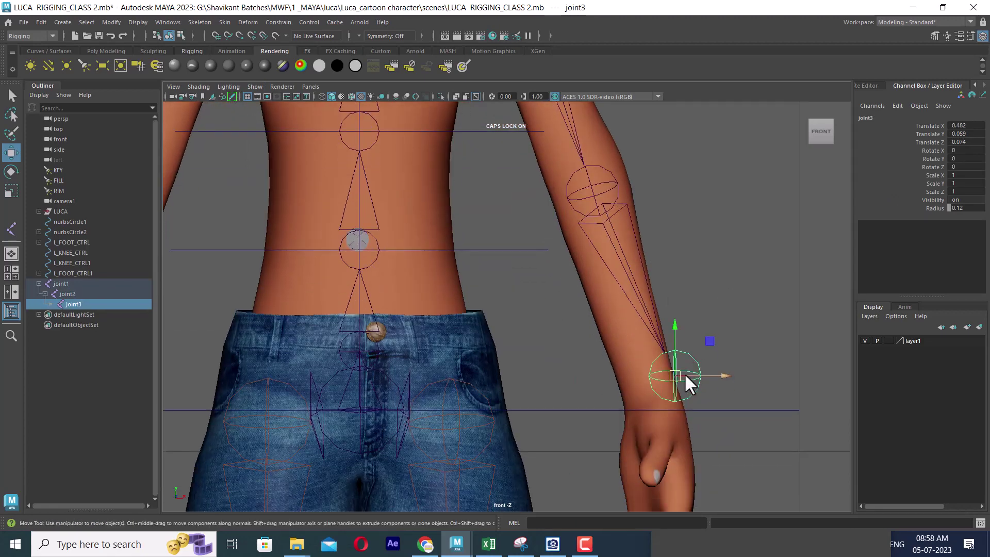
mouse_move(685, 373)
left_mouse_down()
mouse_move(648, 400)
mouse_move(643, 375)
left_mouse_up()
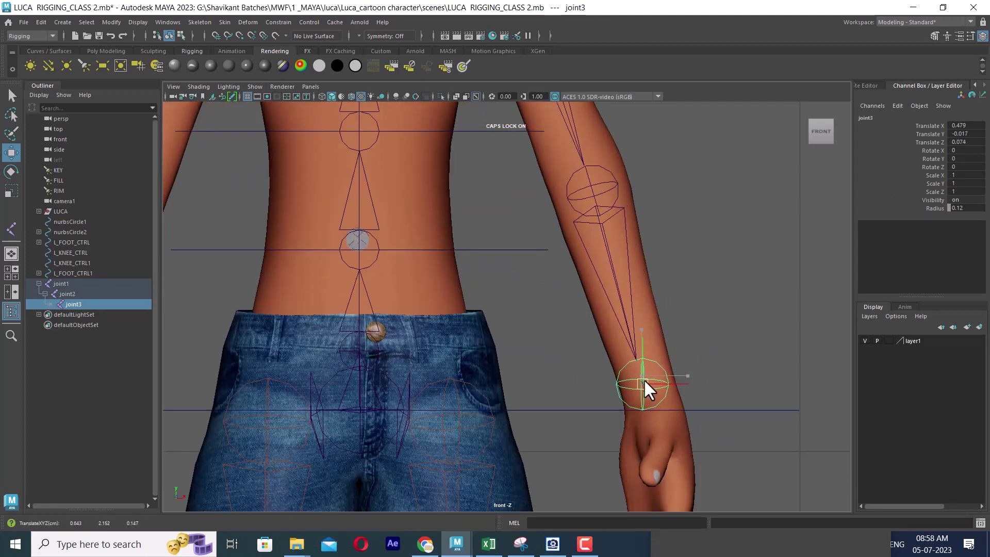
- Inspect the arm joints up close from the perspective and side views
key("space")
mouse_move(684, 345)
left_mouse_down()
mouse_move(733, 287)
mouse_move(429, 270)
mouse_move(465, 280)
mouse_move(639, 274)
left_mouse_up()
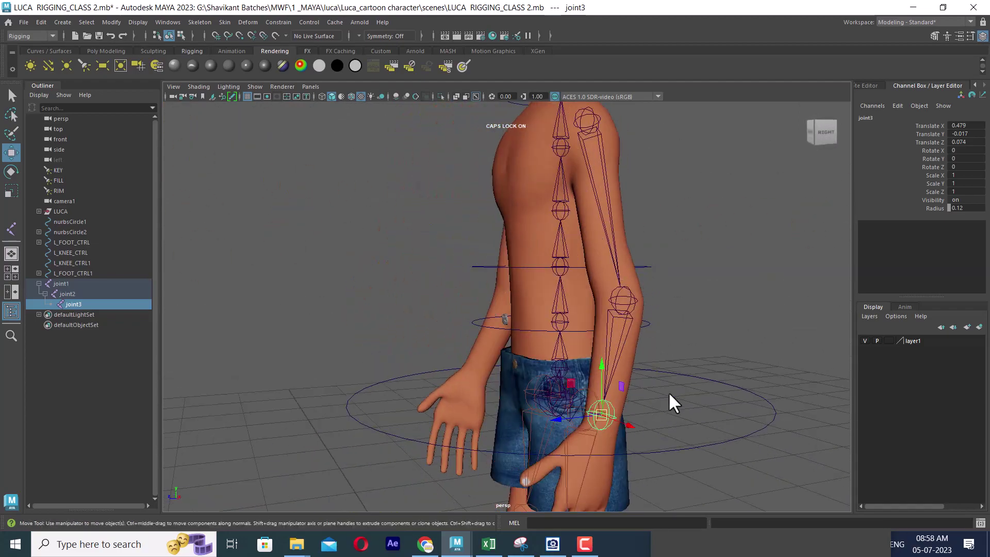
mouse_move(669, 401)
right_mouse_down("alt")
mouse_move(697, 336)
mouse_move(678, 338)
mouse_move(674, 358)
mouse_move(663, 345)
right_mouse_up("alt")
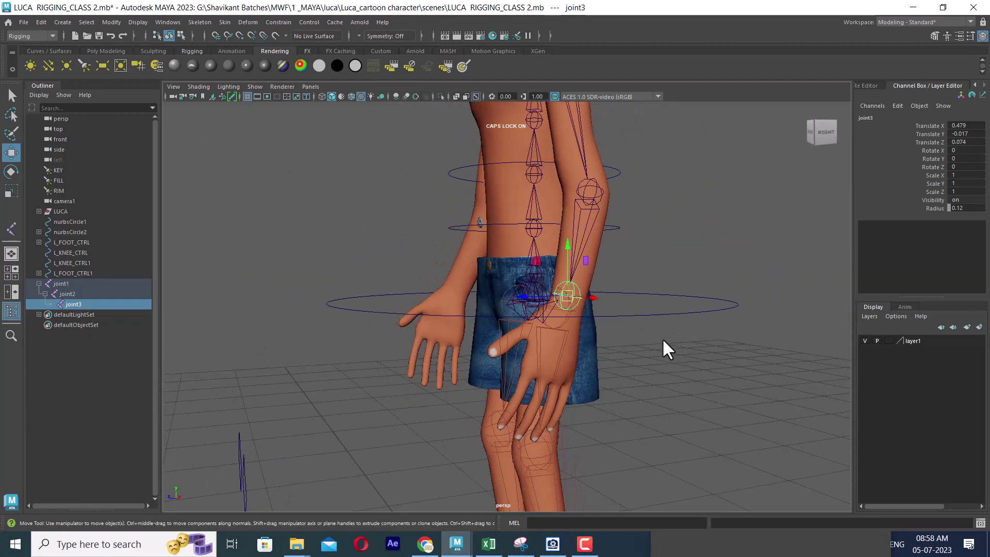
left_click_drag(663, 345, 632, 371, "alt")
mouse_move(633, 371)
right_mouse_down("alt")
mouse_move(711, 405)
mouse_move(694, 372)
mouse_move(637, 366)
right_mouse_up("alt")
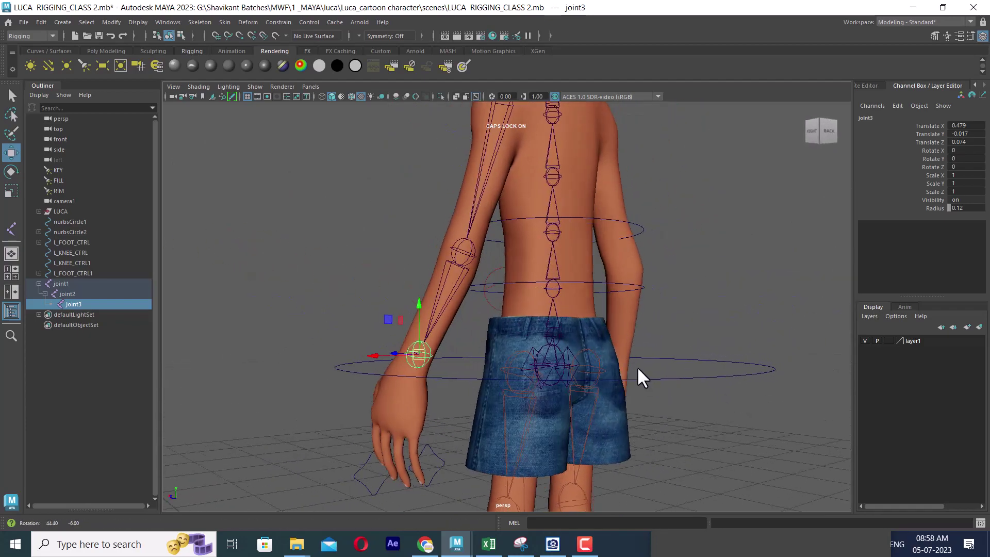
mouse_move(636, 366)
left_mouse_down("alt")
mouse_move(749, 373)
mouse_move(653, 318)
mouse_move(706, 373)
mouse_move(739, 361)
mouse_move(756, 395)
left_mouse_up("alt")
right_click_drag(760, 404, 769, 386, "alt")
left_click_drag(769, 386, 636, 361, "alt")
key("space")
left_click_drag(299, 300, 374, 300)
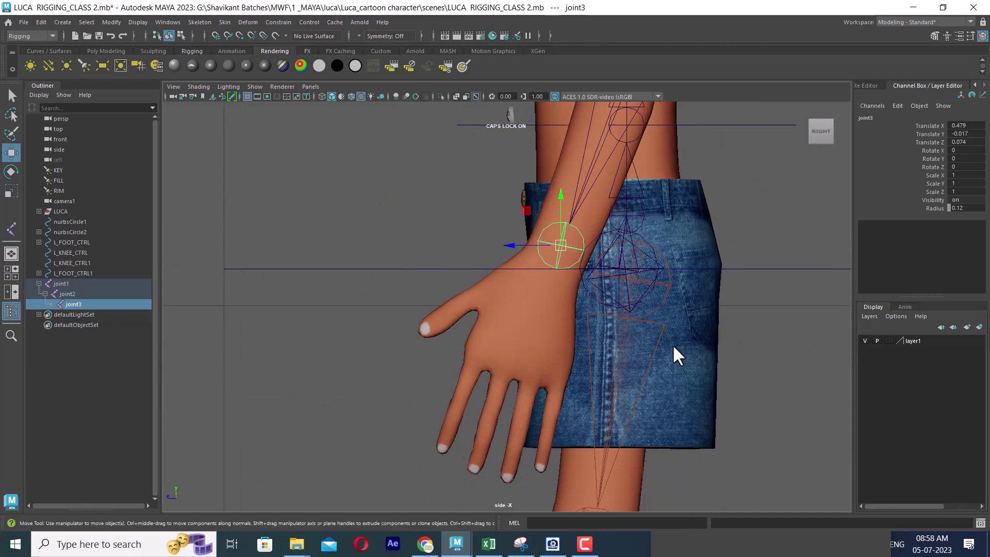
right_click_drag(673, 344, 628, 301, "alt")
- Hide the nurbsCircle2 control circle from the perspective back view
key("space")
left_click_drag(640, 219, 641, 227)
right_click_drag(761, 305, 524, 370, "alt")
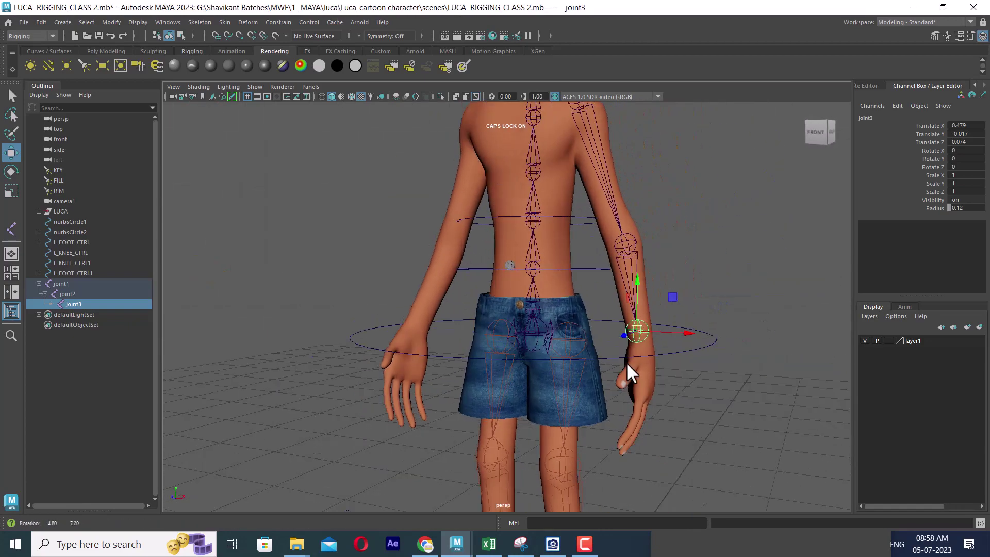
left_click(564, 378)
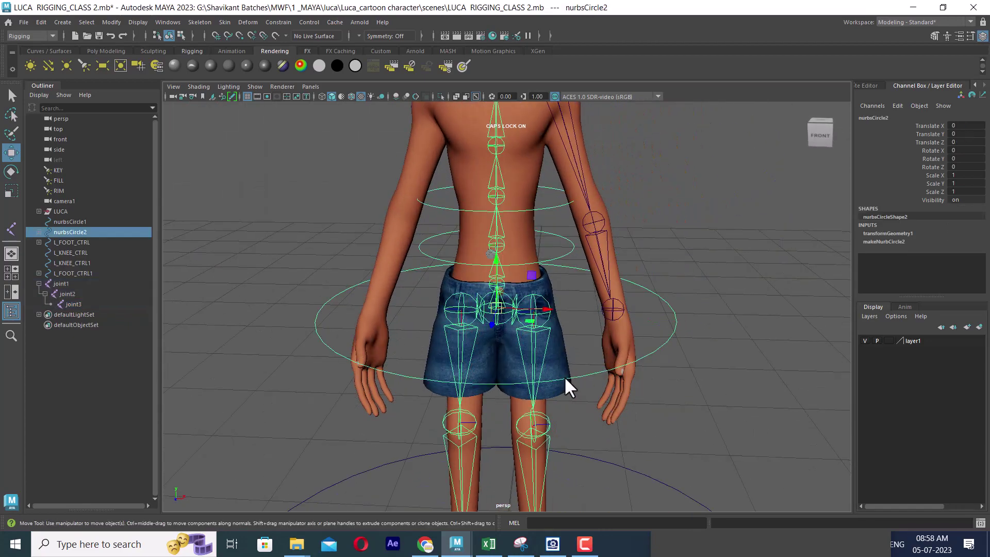
key("h")
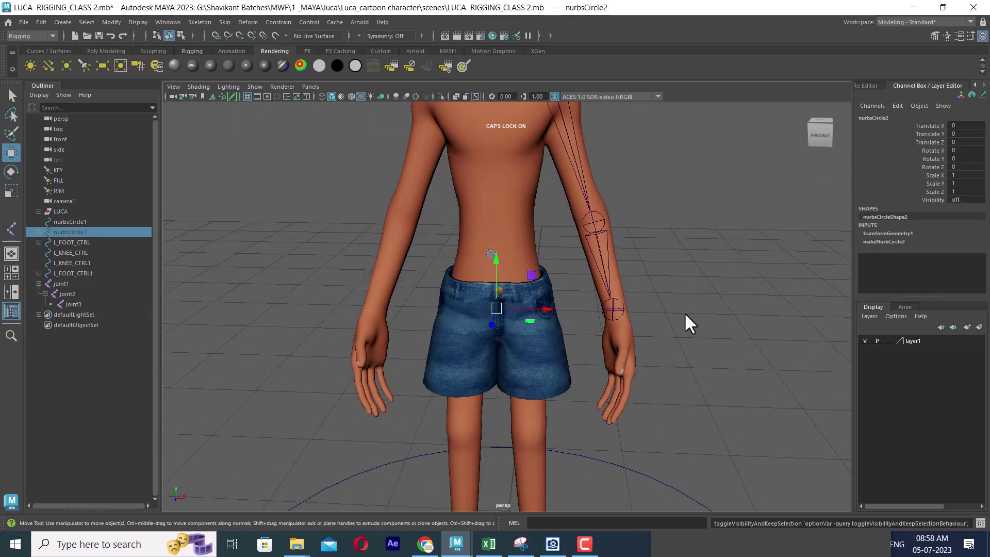
- In the side view, select shoulder joint1 and review the chain down to the hand
key("space")
left_click_drag(713, 301, 724, 299)
scroll(614, 349, "up", 5)
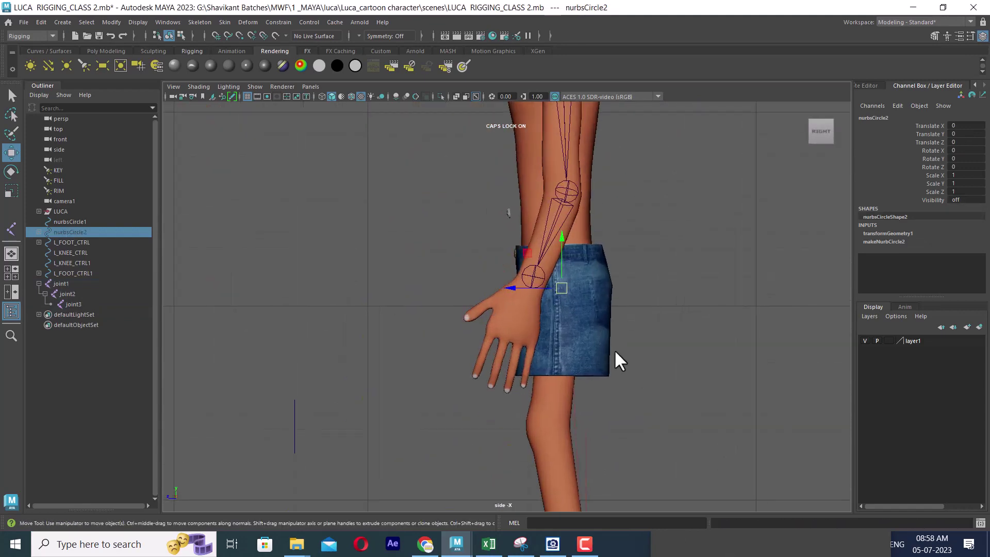
scroll(661, 391, "up", 2)
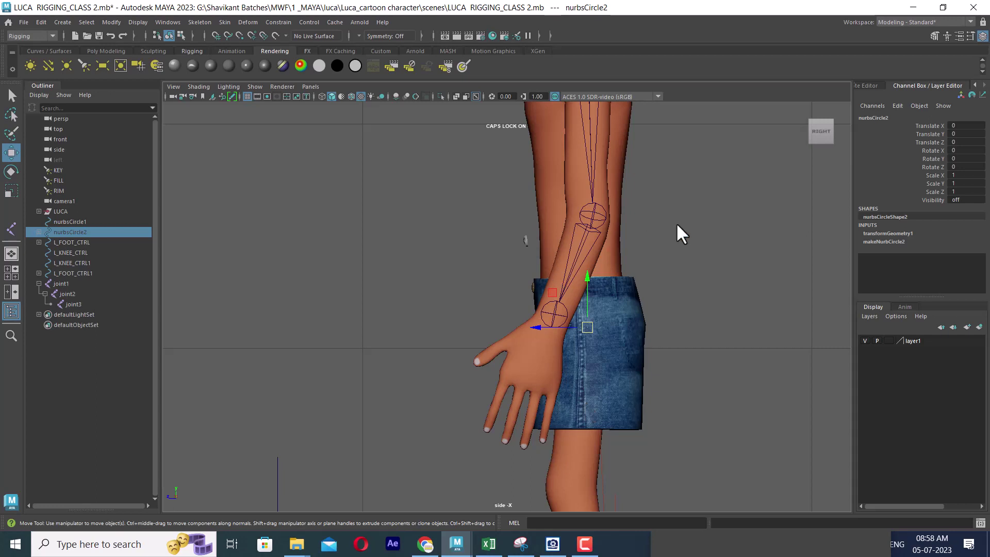
middle_click_drag(676, 232, 670, 299, "alt")
left_click(618, 184)
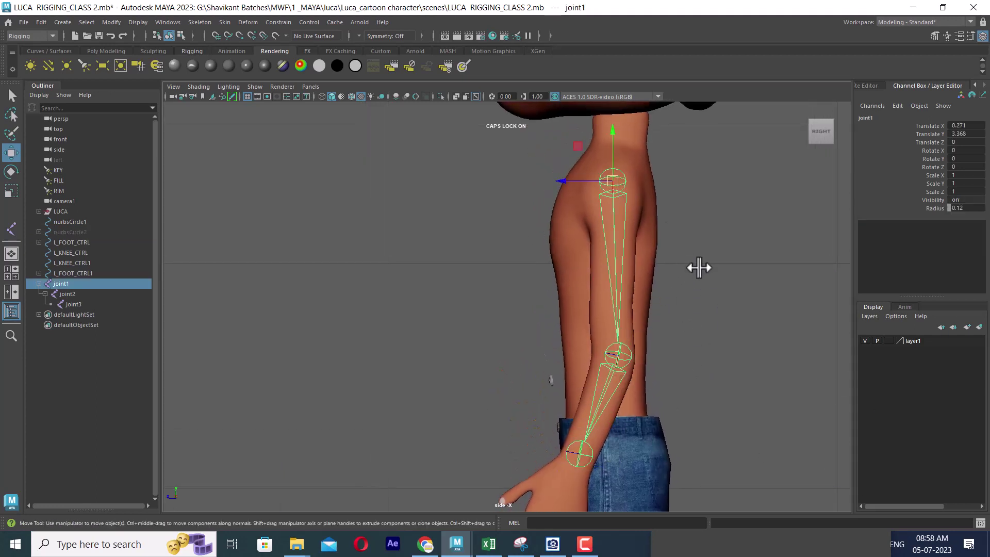
middle_click_drag(601, 404, 626, 238, "alt")
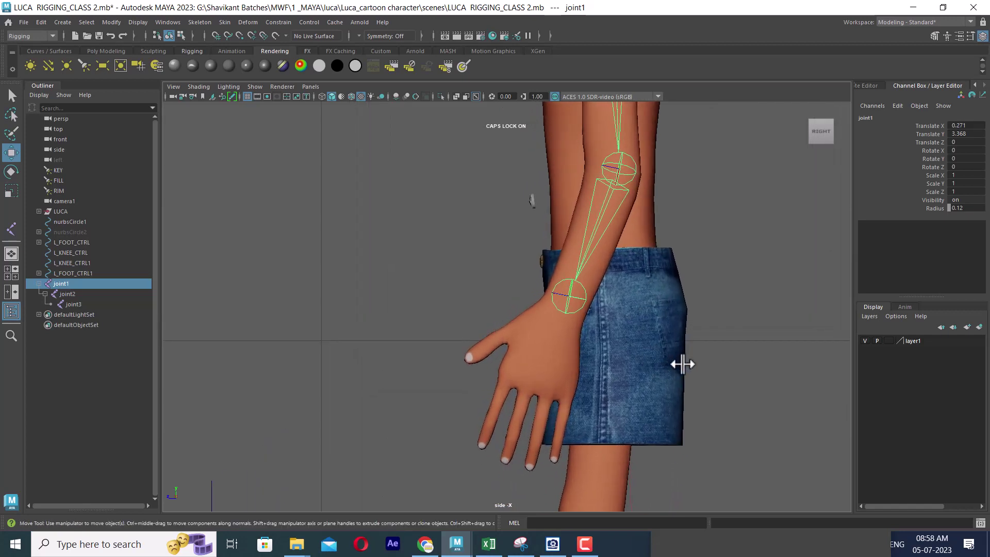
scroll(649, 356, "up", 3)
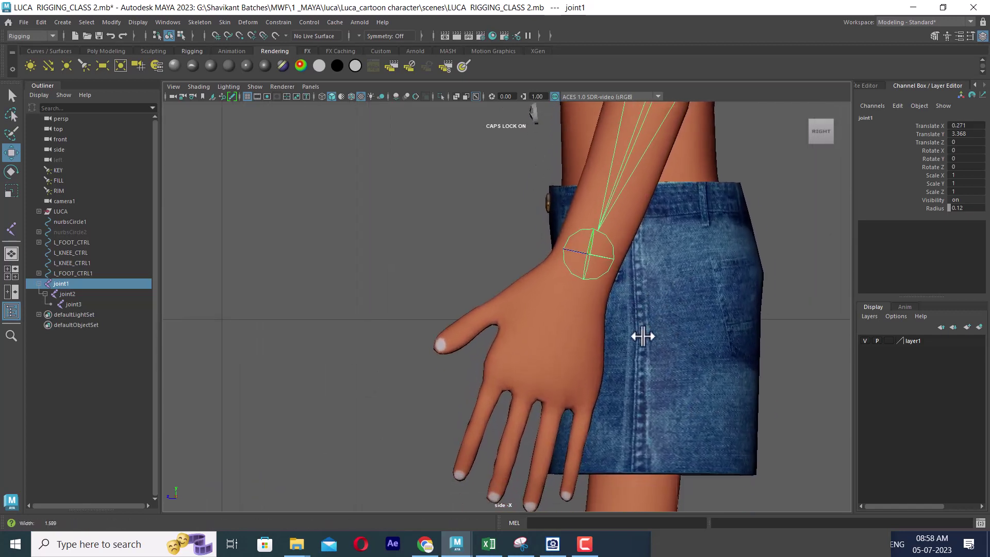
scroll(643, 337, "up", 1)
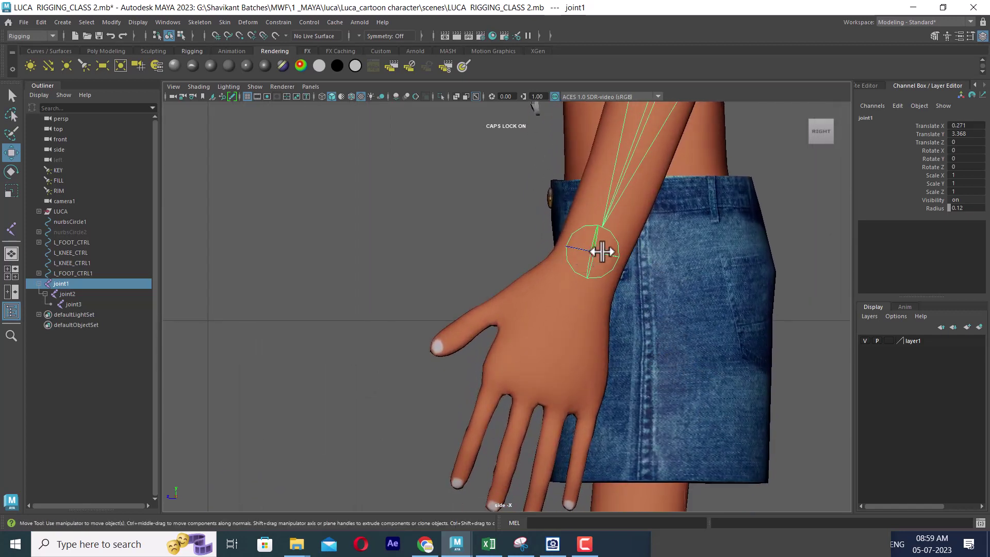
- Rename joint1 to SHOULDER and joint2 to ELBOW in the Outliner
double_click(70, 283)
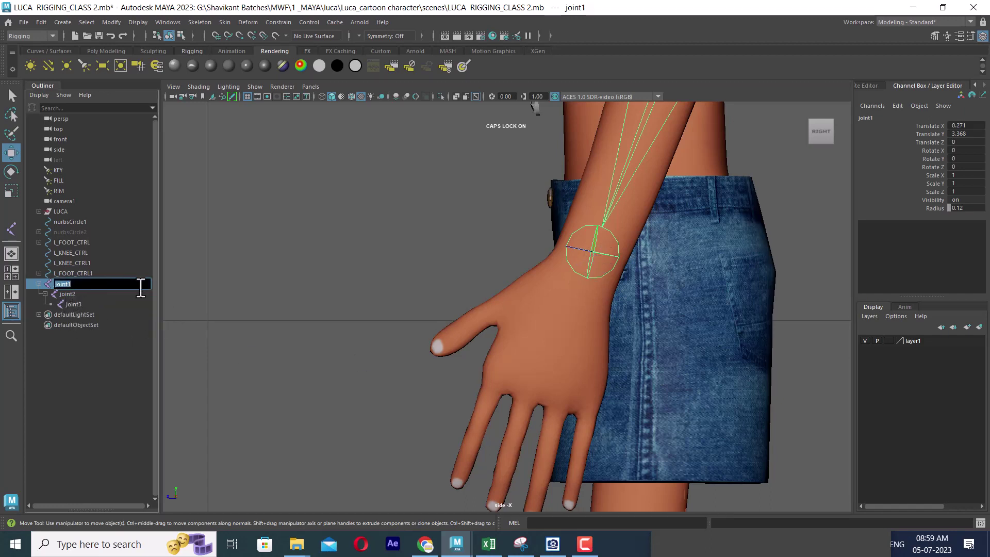
type("s")
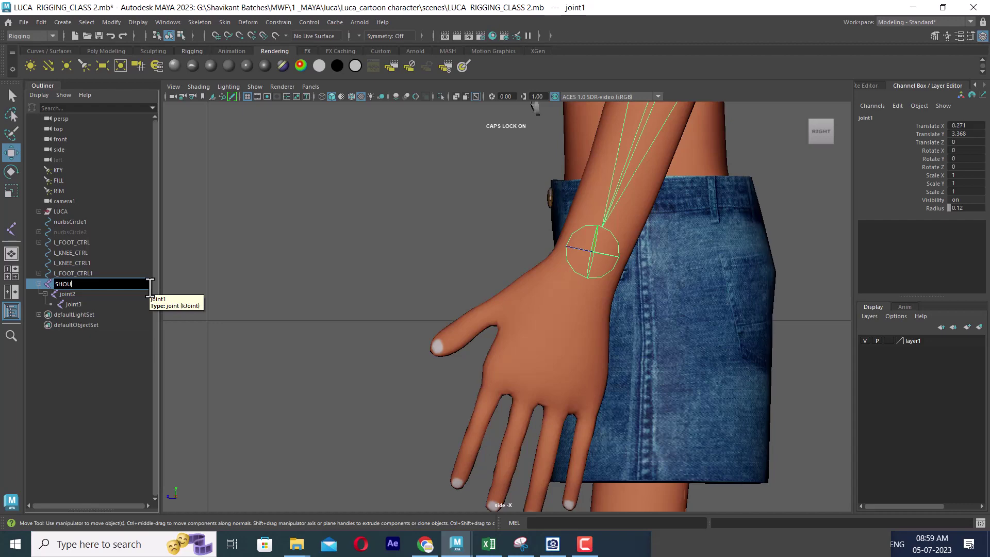
key("Return")
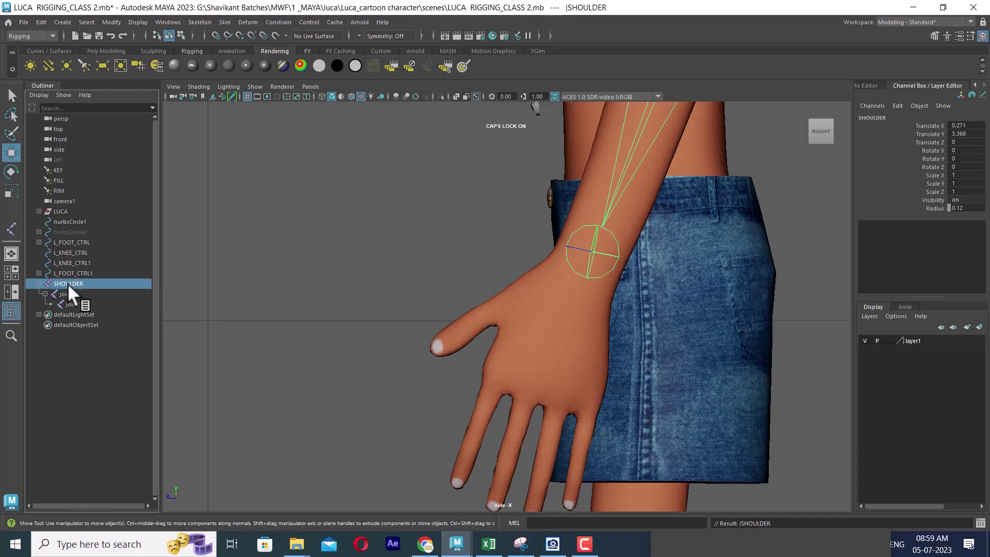
left_click(70, 291)
mouse_move(717, 312)
right_mouse_down("alt")
mouse_move(622, 294)
mouse_move(766, 464)
right_mouse_up("alt")
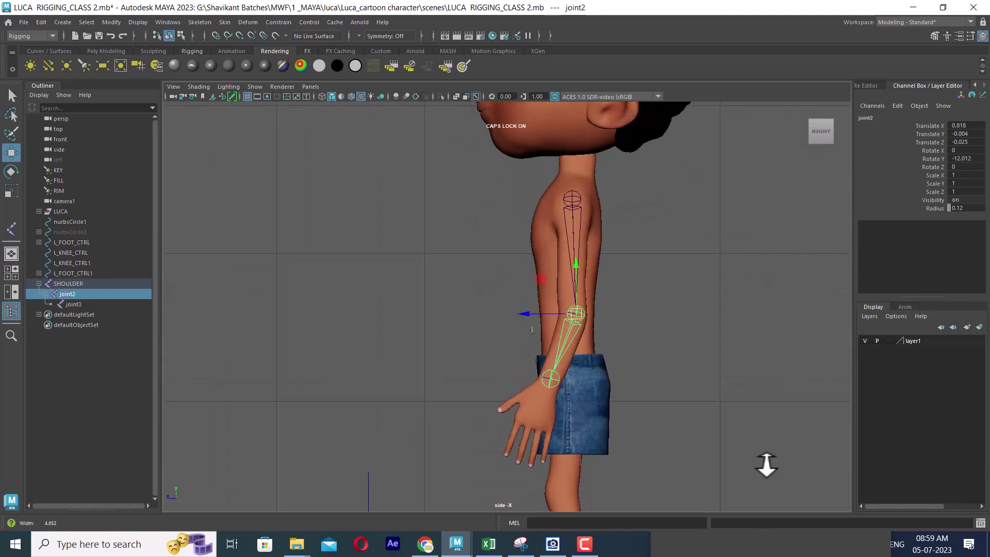
double_click(82, 293)
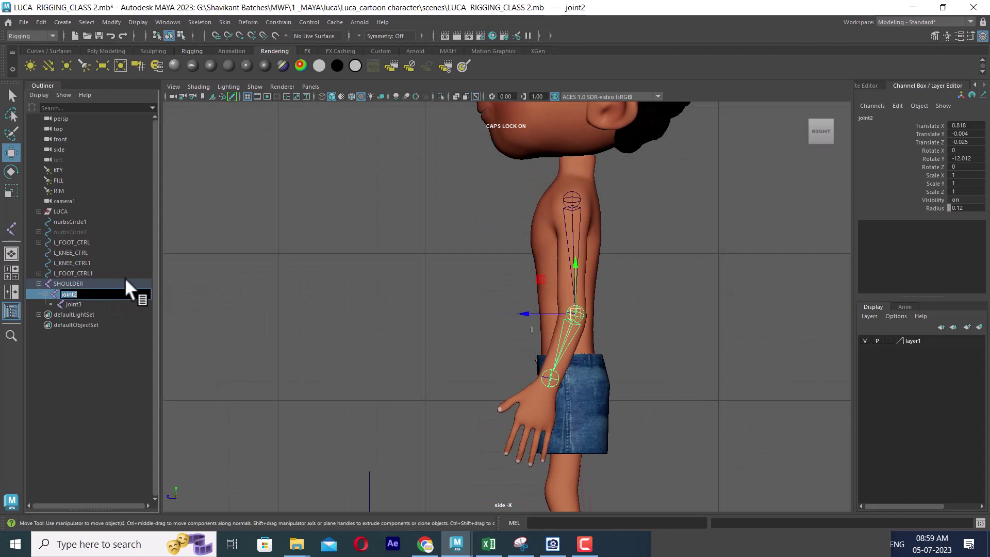
type("ELBOW")
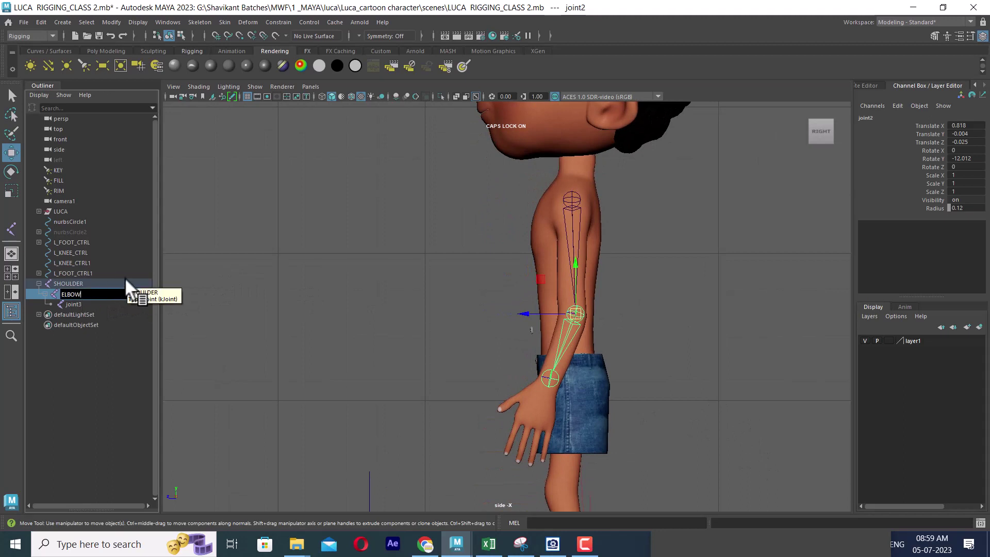
key("Return")
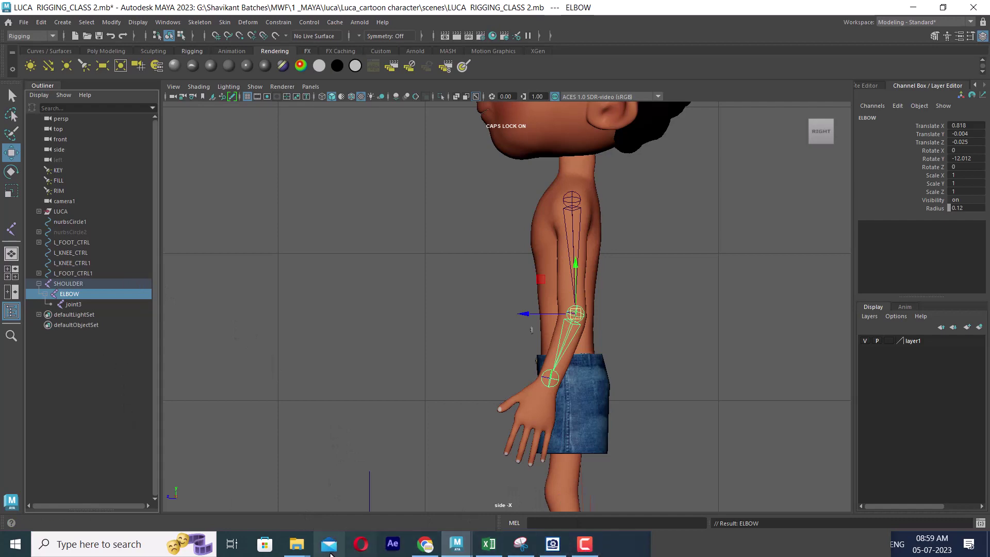
left_click(297, 545)
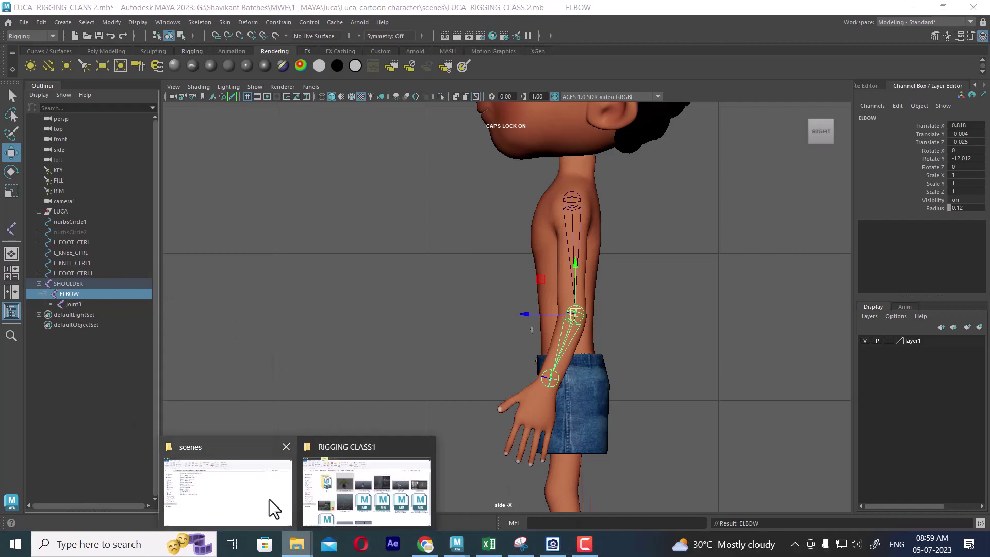
- Show the scenes folder as extra large icons and preview human-body-part-name.png
left_click(274, 507)
right_click(479, 308)
left_click(547, 318)
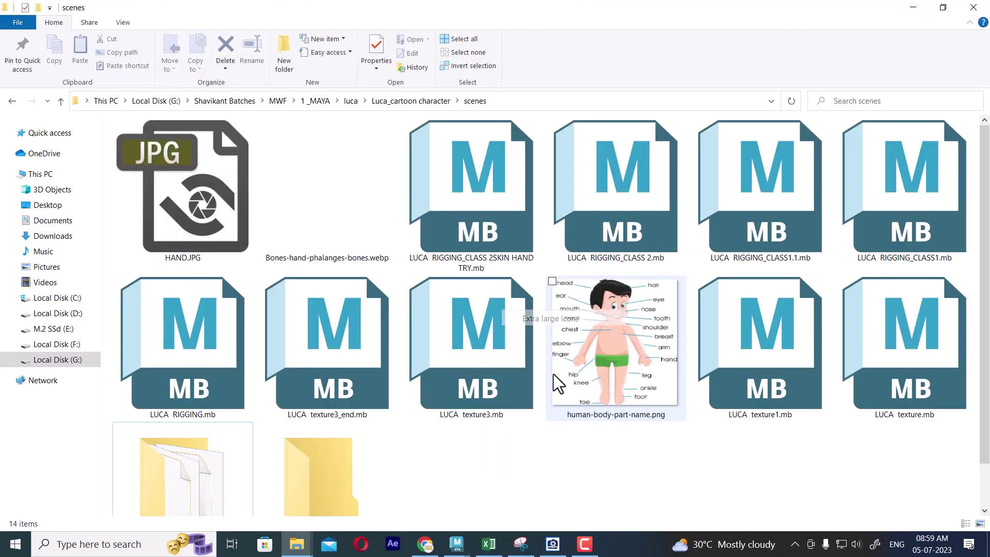
left_click(620, 365)
double_click(620, 365)
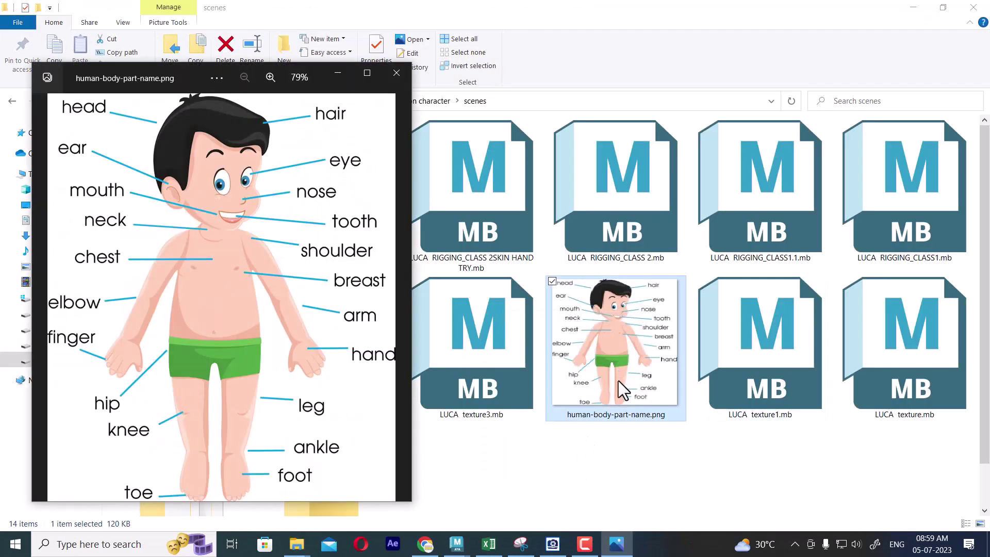
left_click(403, 77)
- Open human-body-part-name.png in ACDSee Quick View and place it upper left beside the rig
right_click(601, 317)
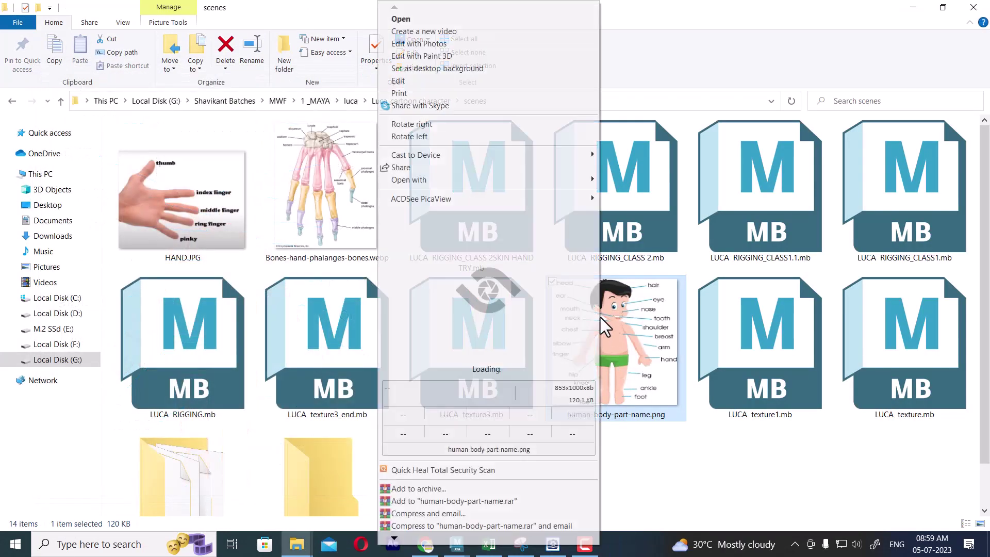
left_click(496, 306)
left_click(982, 8)
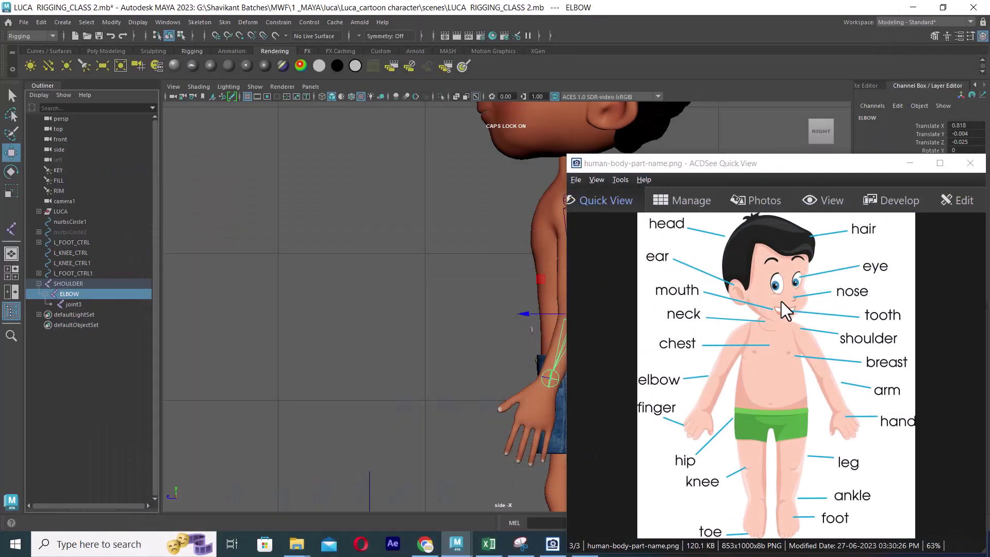
left_click(793, 176)
left_click_drag(787, 166, 209, 91)
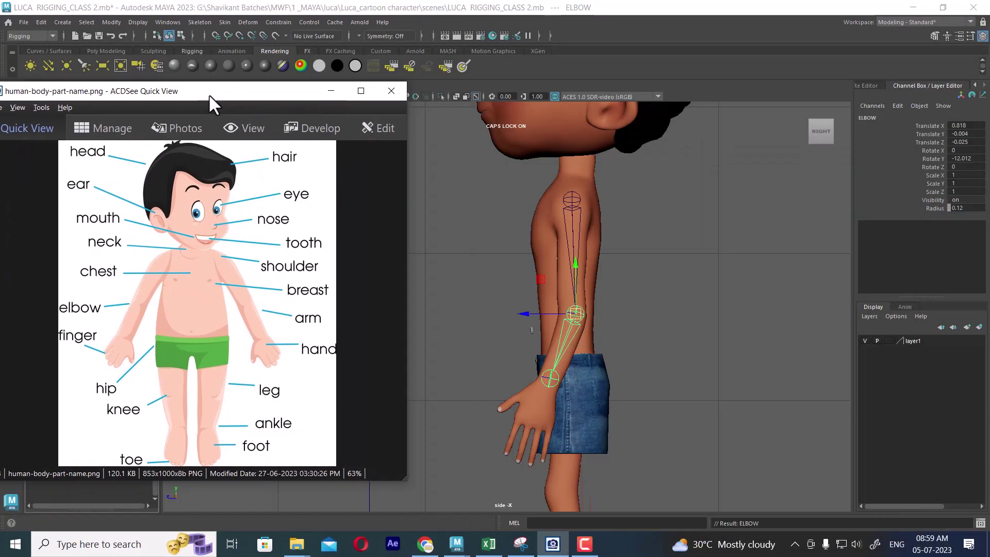
middle_click_drag(497, 342, 494, 252, "alt")
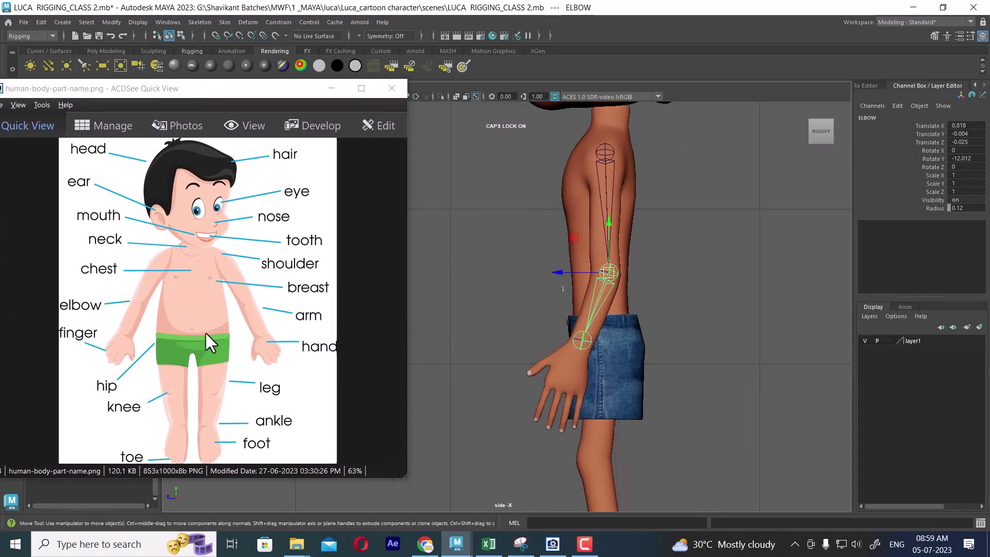
key("alt")
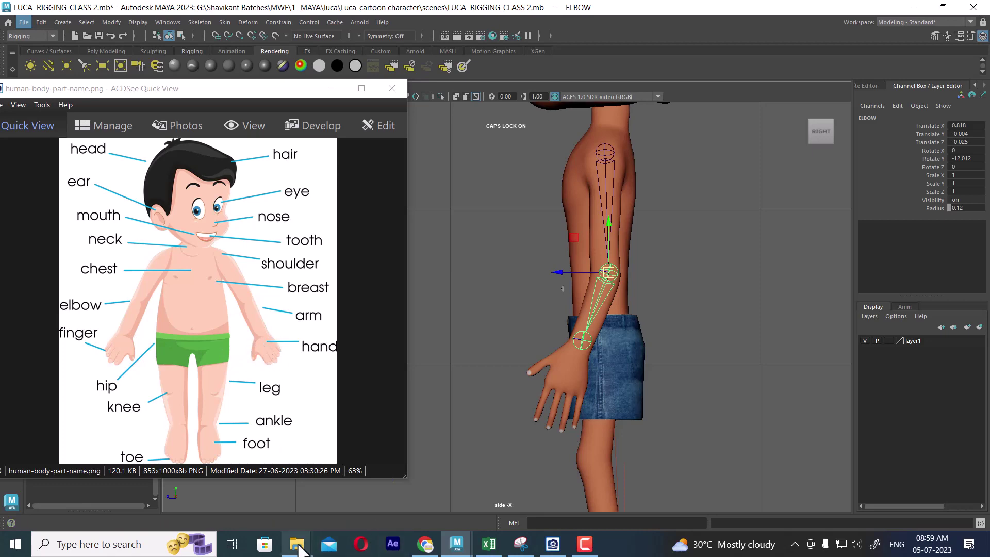
- Open the maya-rigging-1.jpg joint-skeleton chart from the RIGGING CLASS1 folder, displayed over Maya
left_click(368, 498)
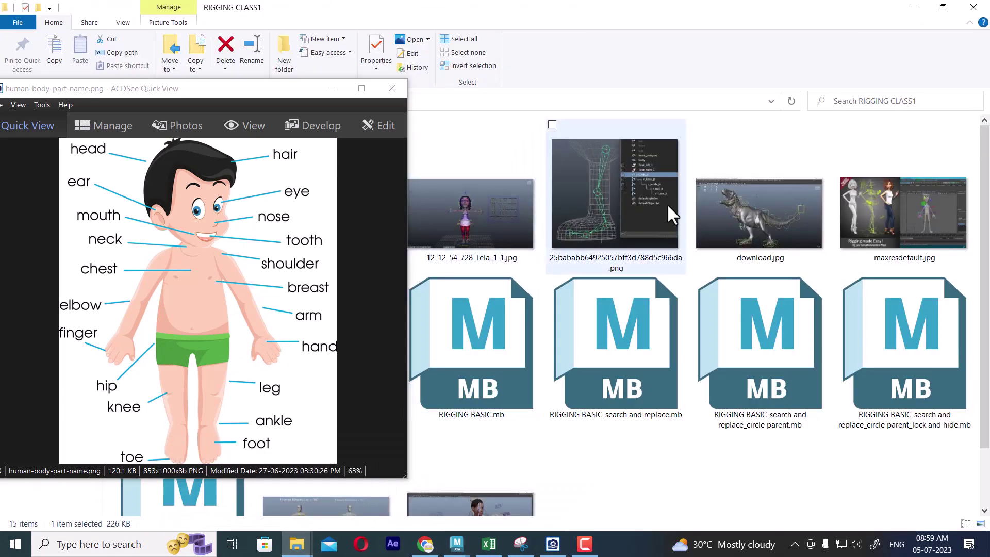
left_click(332, 88)
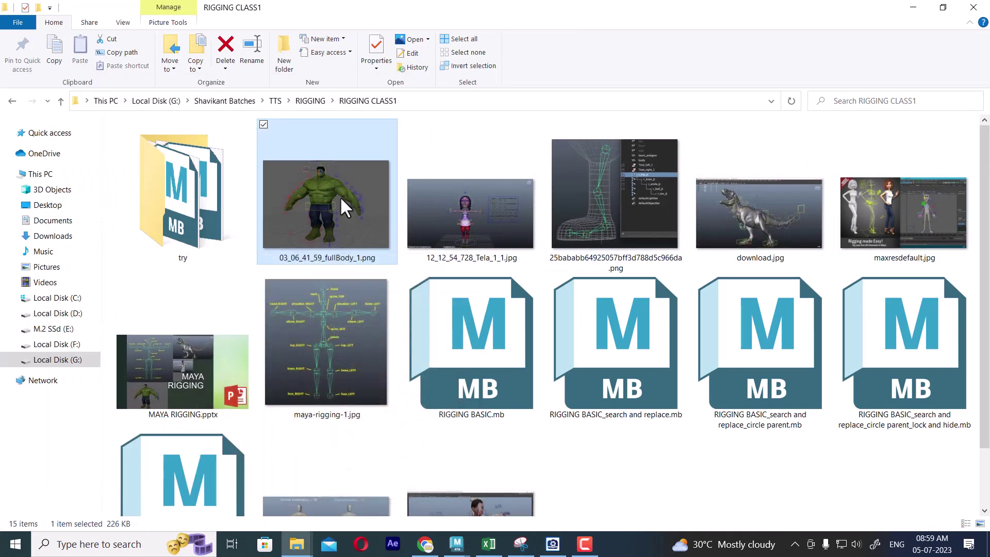
double_click(342, 340)
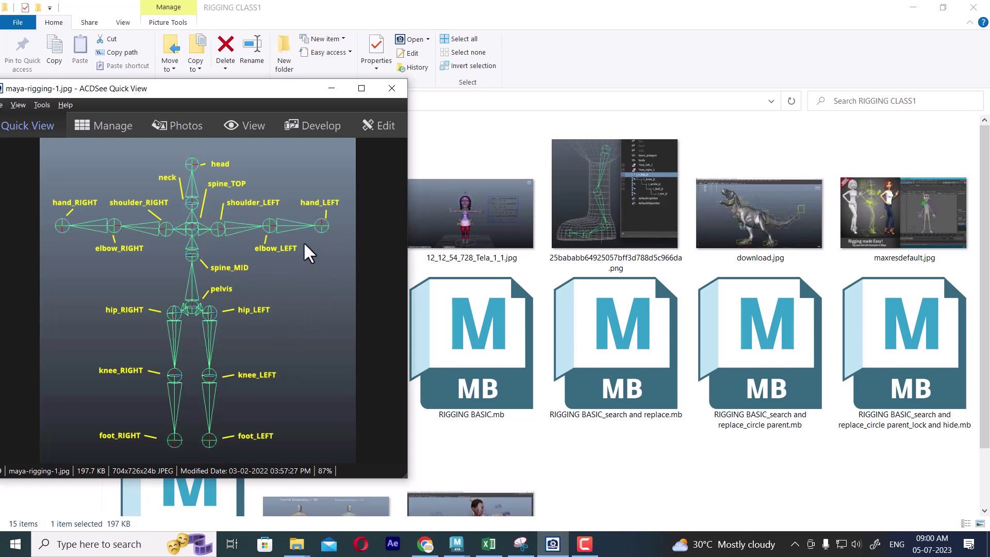
left_click(913, 7)
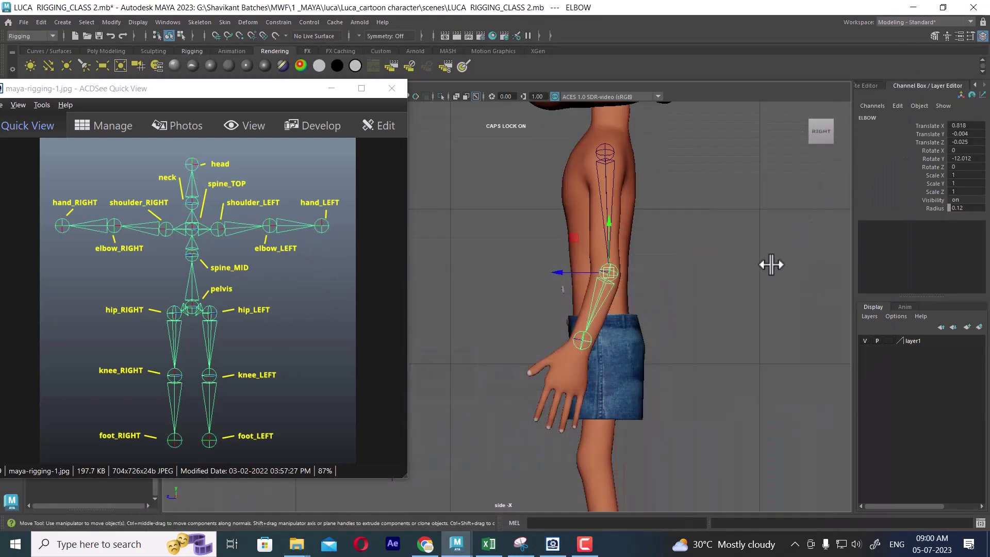
- Rename joint3 to HAND in the Outliner
left_click_drag(275, 90, 633, 88)
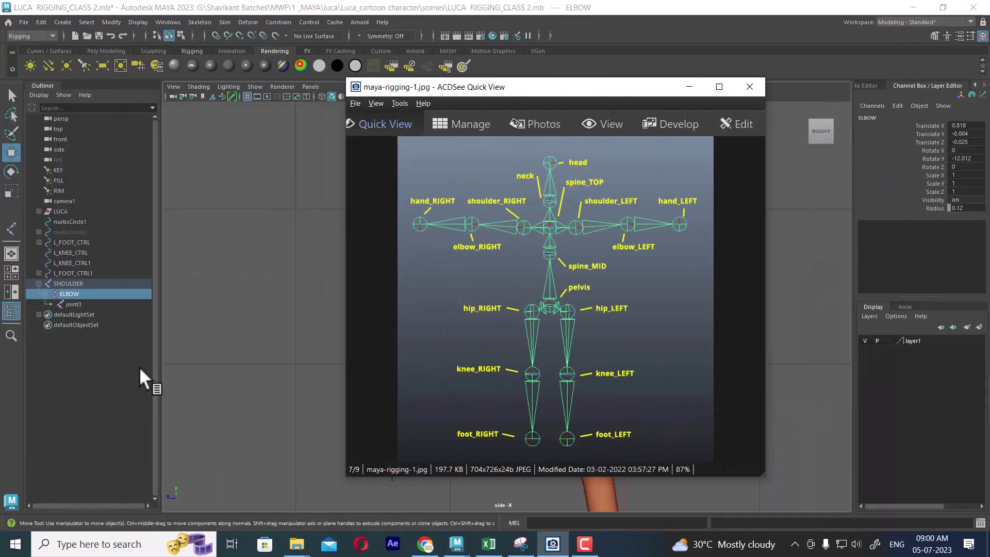
double_click(77, 302)
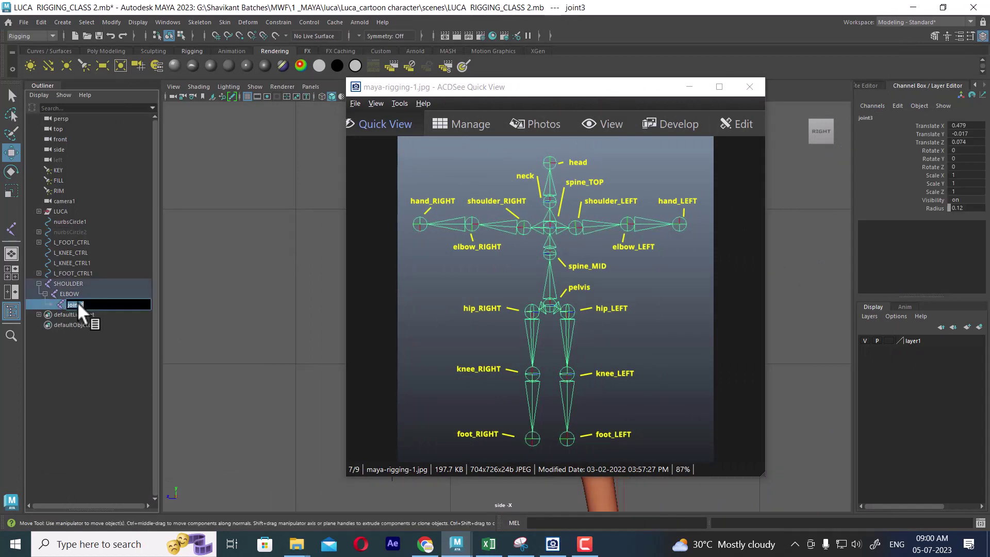
type("HAND")
key("Return")
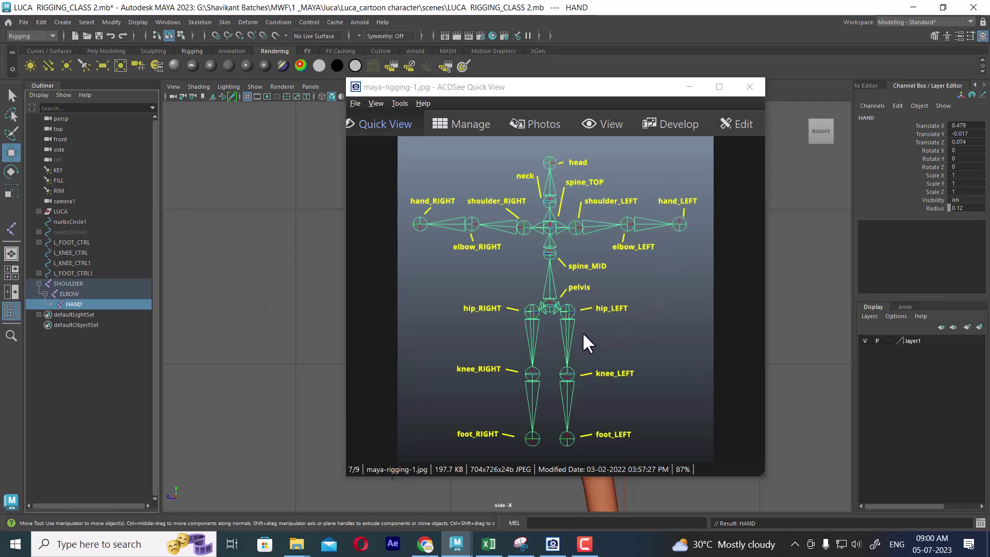
- Minimize the skeleton reference image and select the SHOULDER and ELBOW joints
left_click_drag(641, 88, 530, 142)
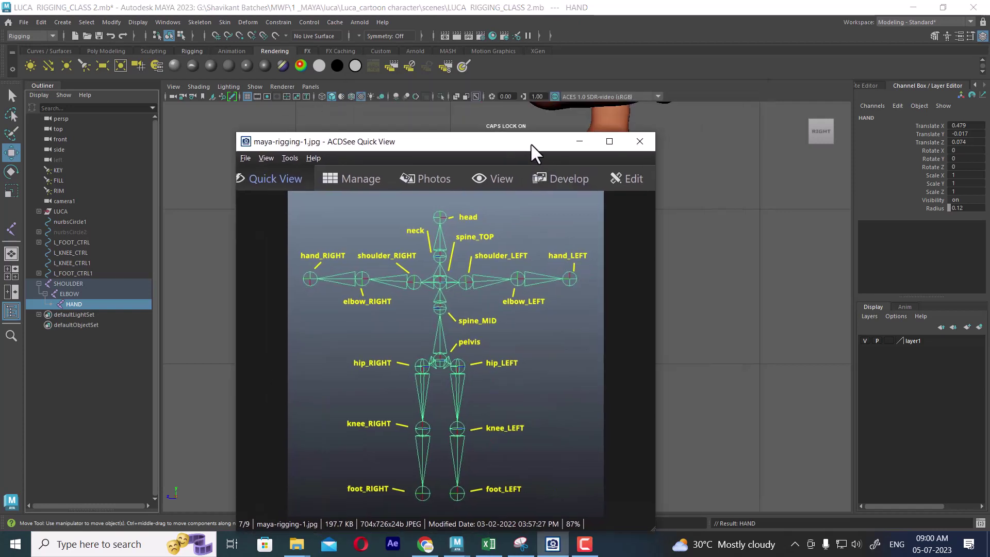
left_click_drag(77, 283, 84, 309)
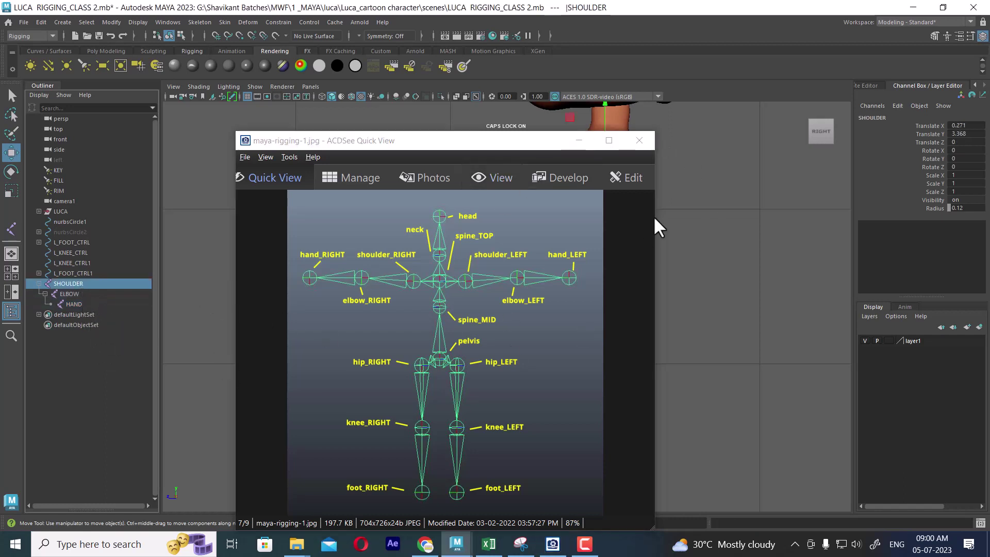
left_click(579, 140)
left_click_drag(73, 295, 69, 283)
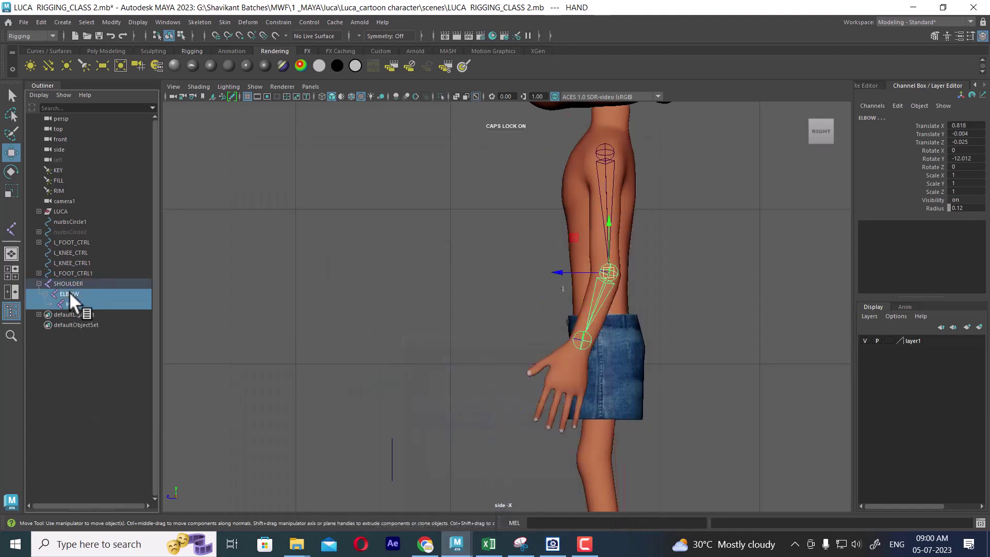
- Apply a LEFT_ hierarchy prefix to the SHOULDER chain, then undo the doubled prefix
left_click(69, 284)
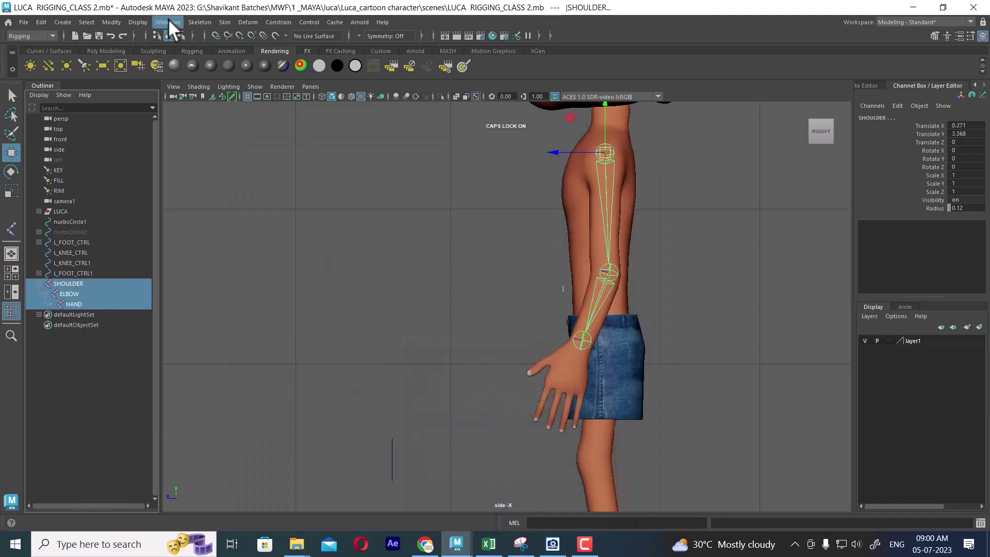
left_click(112, 22)
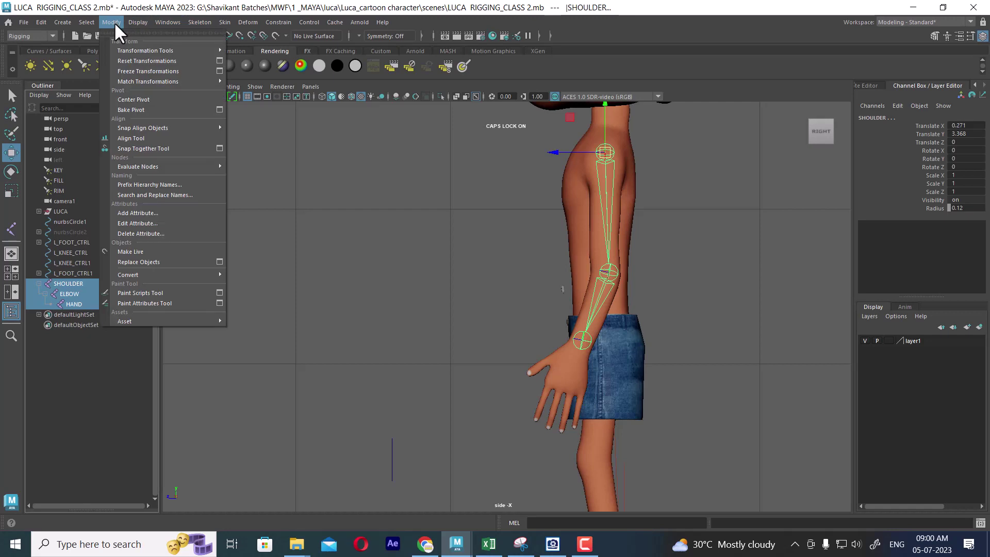
left_click(188, 183)
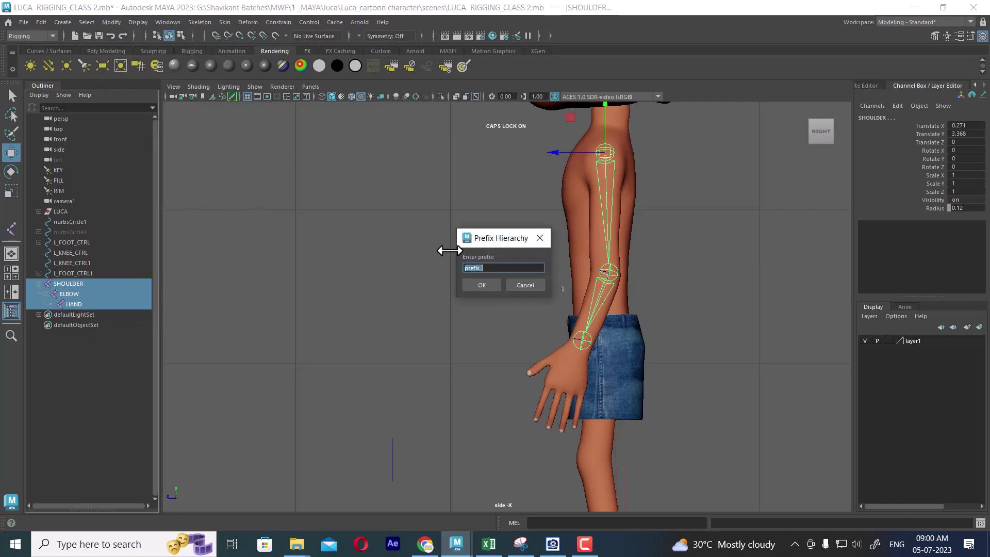
left_click_drag(486, 237, 484, 199)
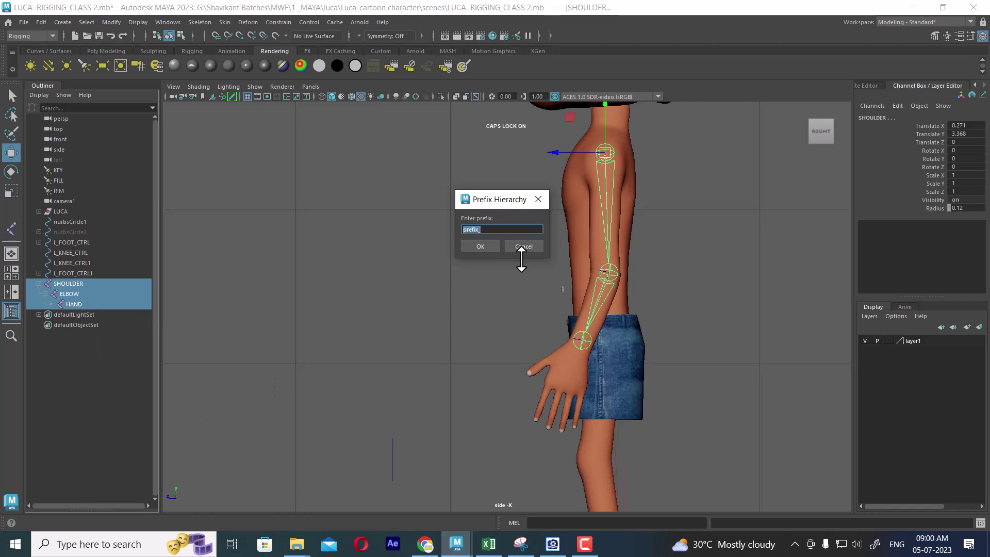
type("LEFT")
type("_")
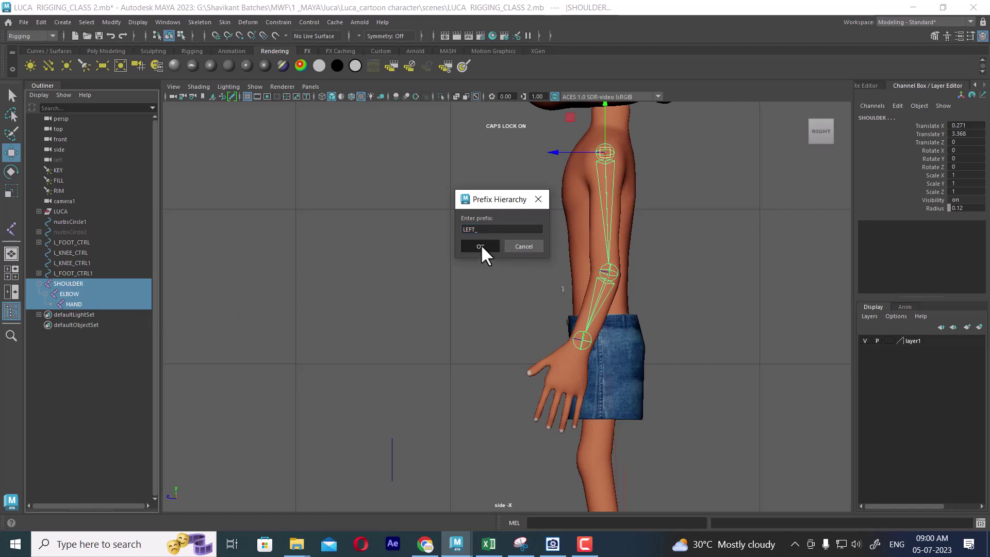
left_click(480, 246)
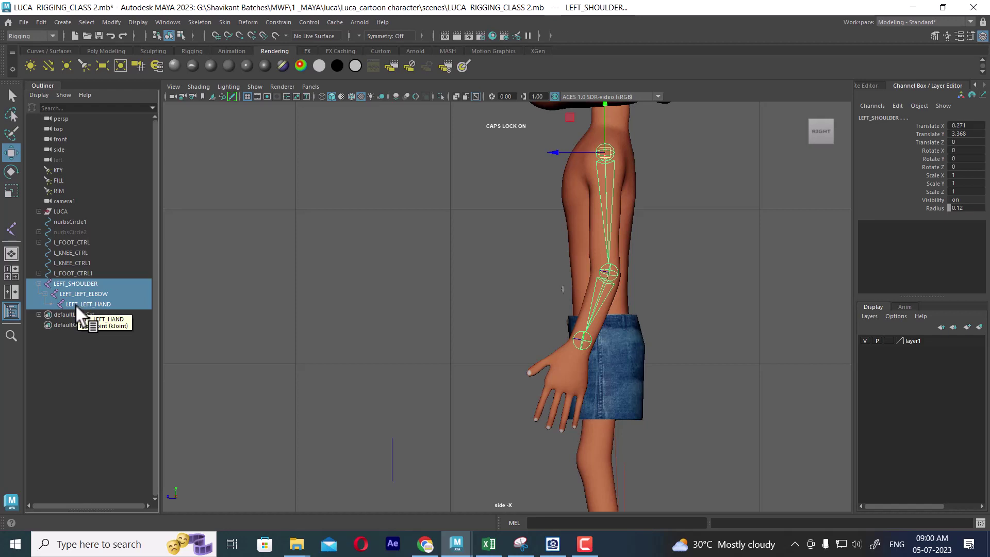
scroll(347, 334, "up", 3)
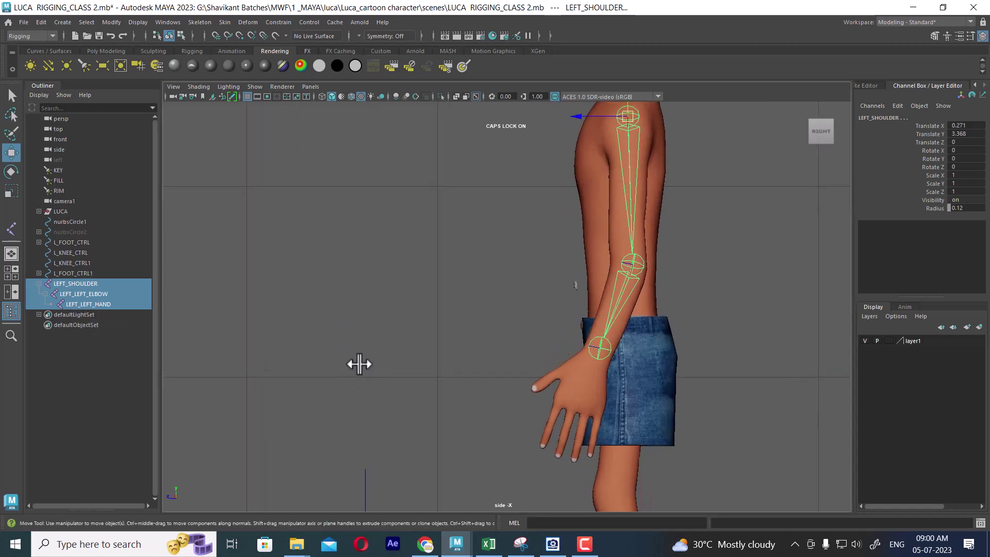
key("ctrl+z")
key("ctrl+z")
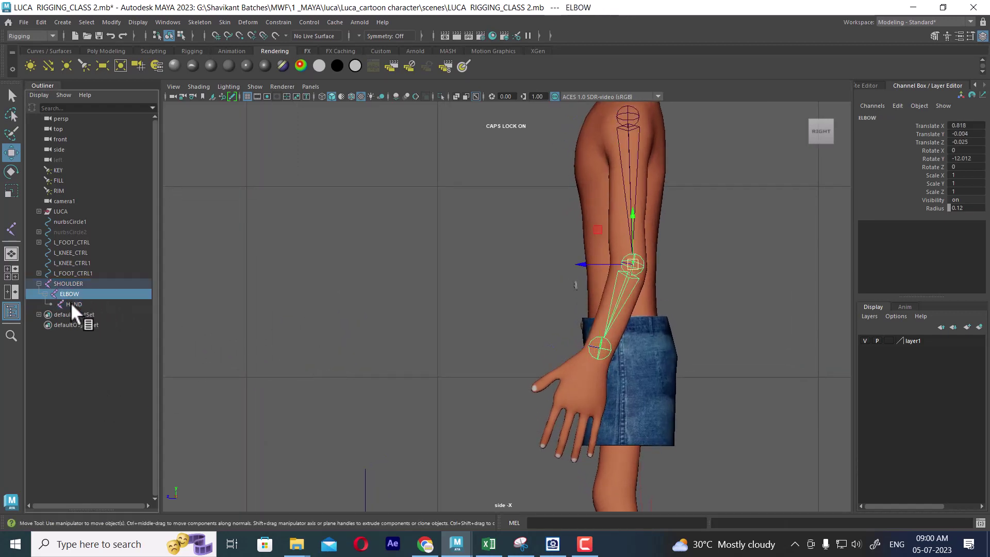
- Prefix ELBOW and HAND with LEFT_ using Prefix Hierarchy Names
left_click(71, 304, "shift")
left_click(168, 22)
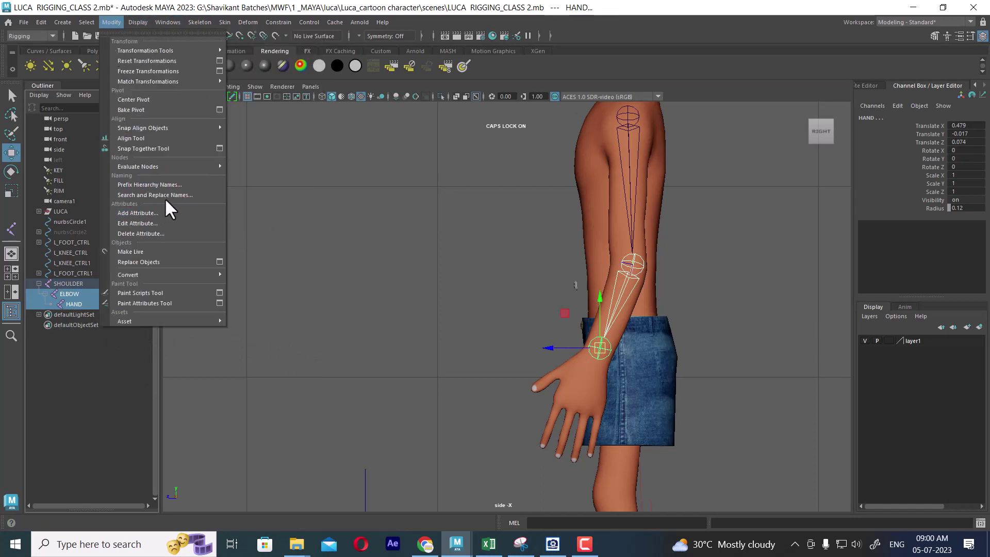
left_click(165, 184)
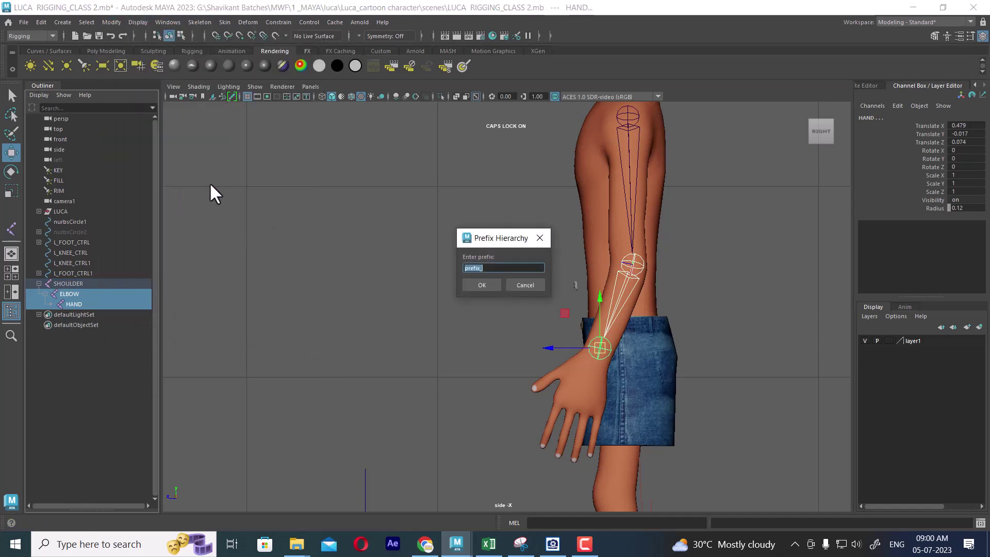
type("LEFT_")
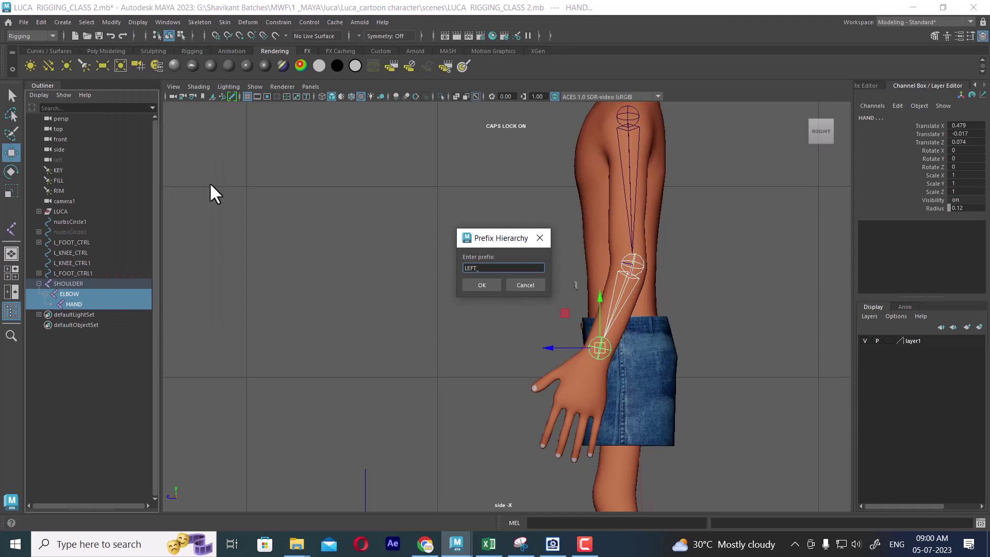
left_click(476, 285)
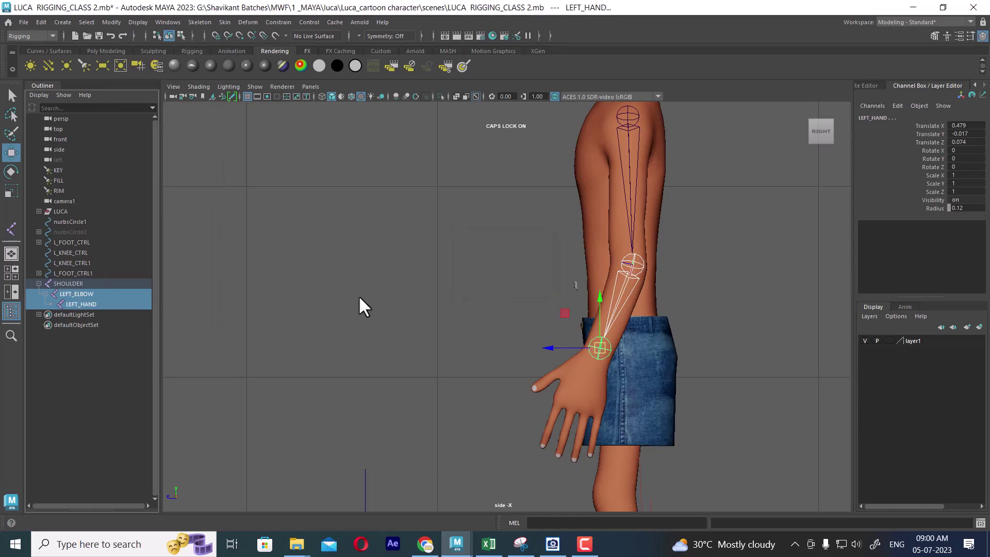
- Rename SHOULDER to LEFT_SHOULDER in the Outliner
left_click(67, 280)
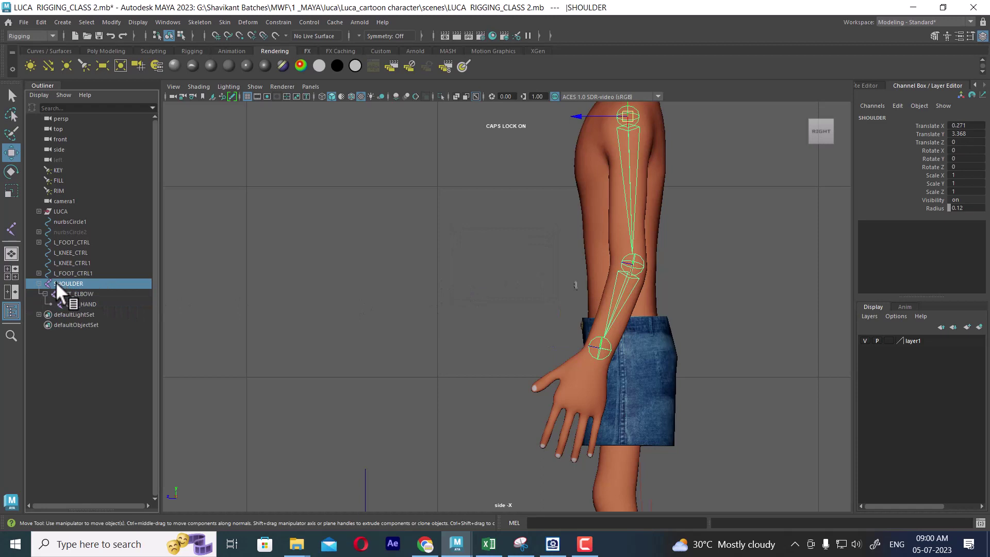
double_click(56, 282)
left_click(56, 284)
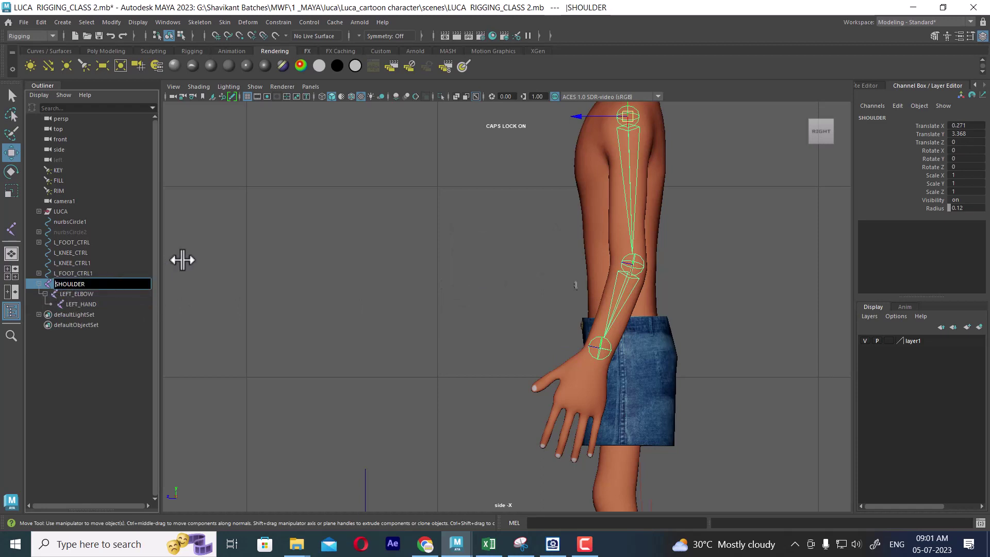
type("LEFT_")
key("Return")
- Frame the forearm and hand, then select the LEFT_HAND wrist joint
scroll(703, 383, "down", 3)
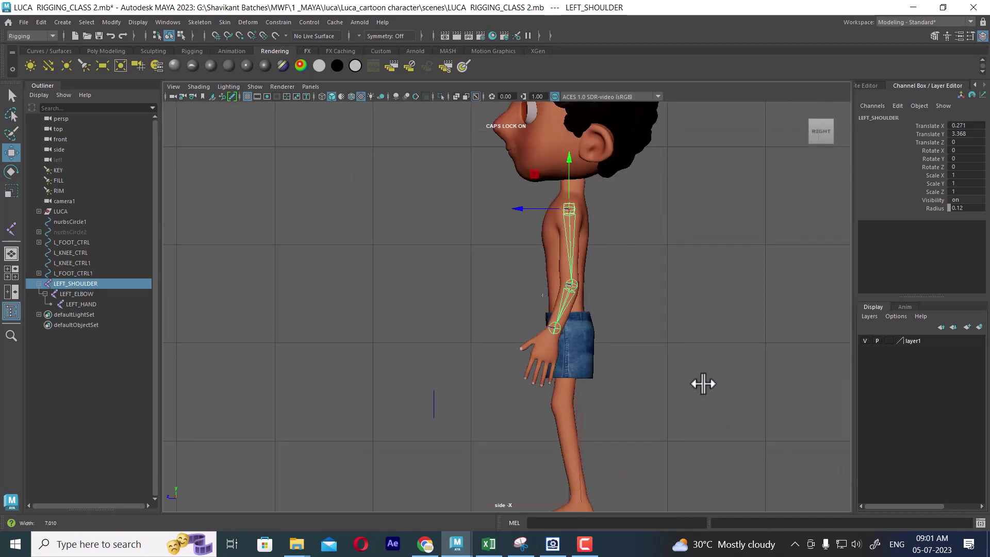
scroll(654, 358, "up", 1)
mouse_move(654, 358)
middle_mouse_down("alt")
mouse_move(451, 311)
mouse_move(650, 287)
middle_mouse_up("alt")
scroll(649, 288, "up", 3)
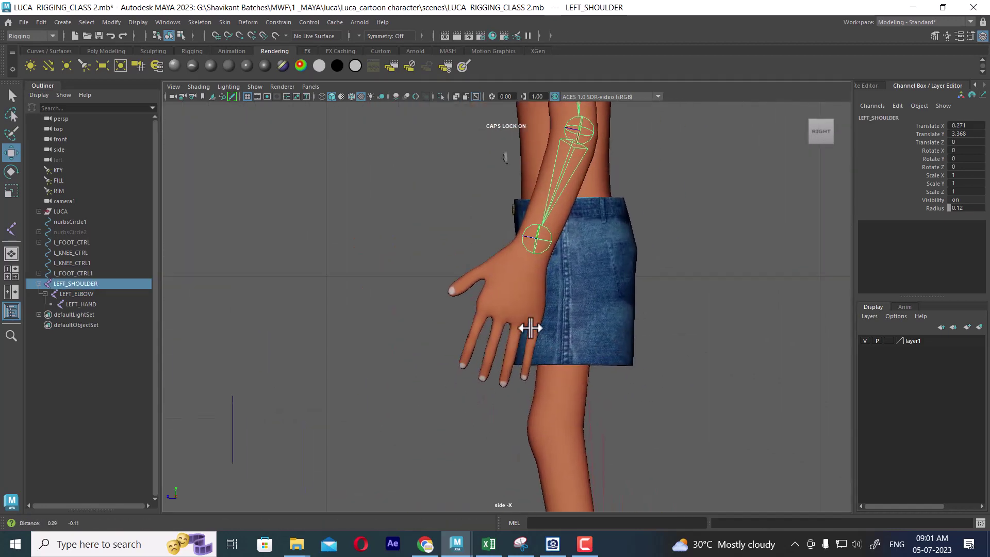
scroll(530, 327, "up", 1)
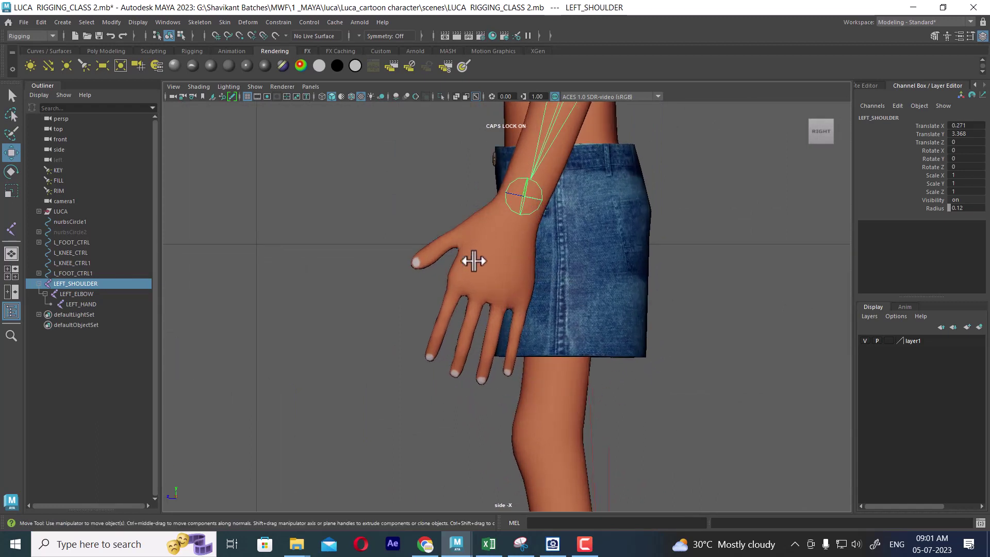
left_click(270, 250)
left_click(522, 197)
scroll(382, 278, "up", 1)
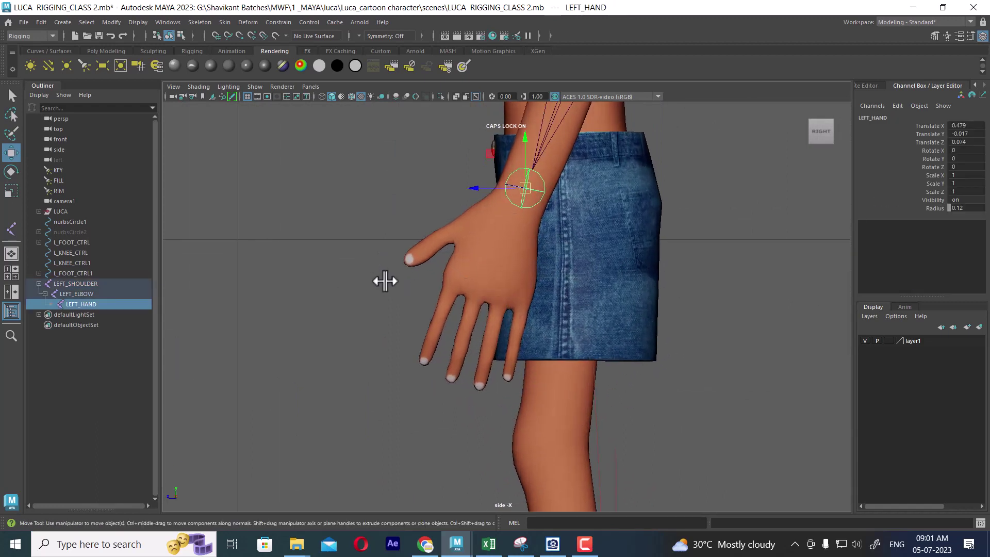
scroll(392, 294, "up", 1)
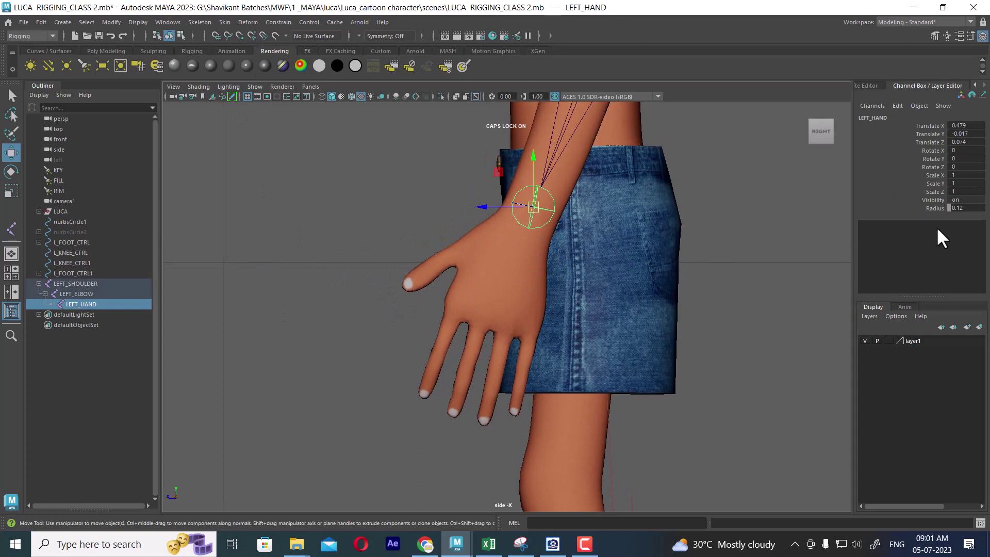
- Set the Create Joints short and long bone radius to 0.012
left_click(193, 23)
left_click(304, 47)
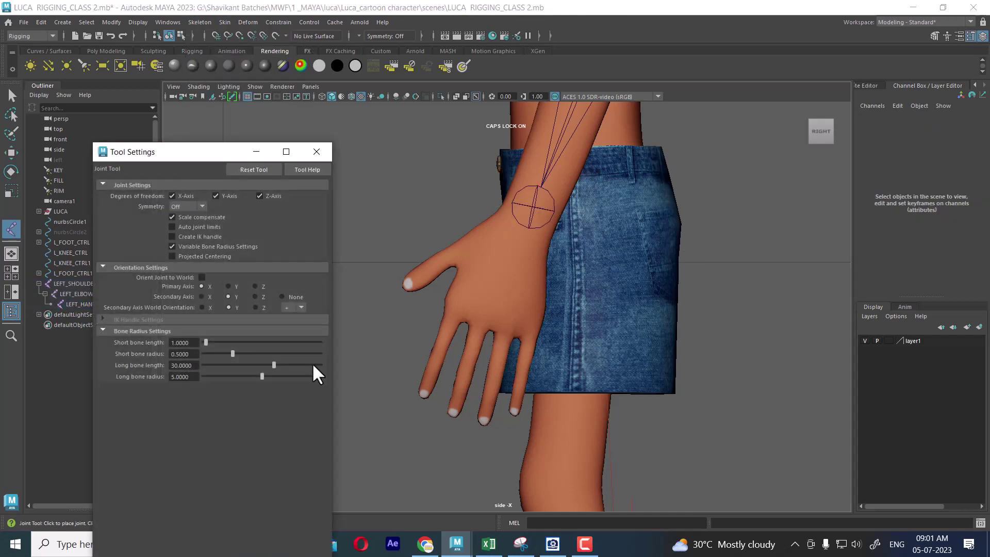
left_click(197, 355)
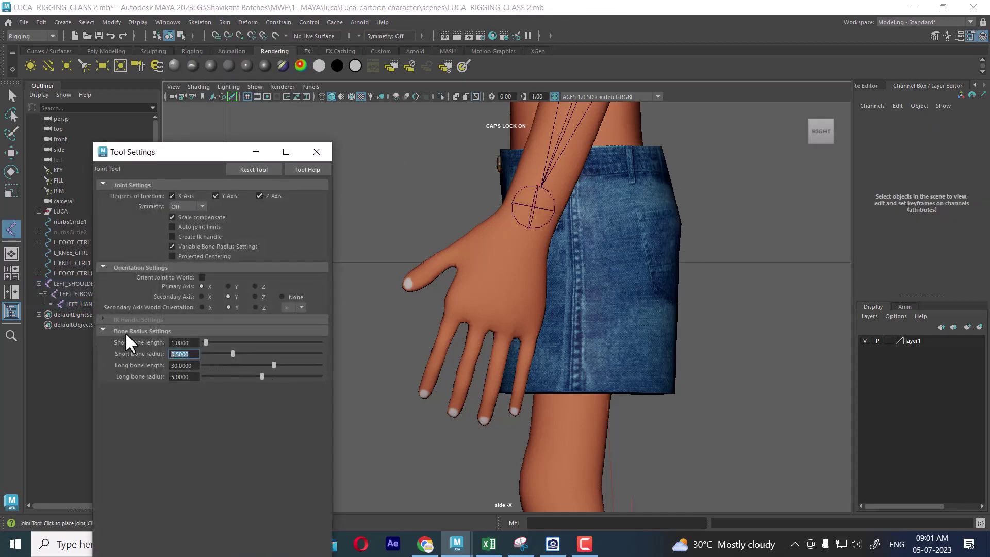
type("0.01")
type("2")
key("Return")
left_click(192, 376)
type("0.012")
key("Return")
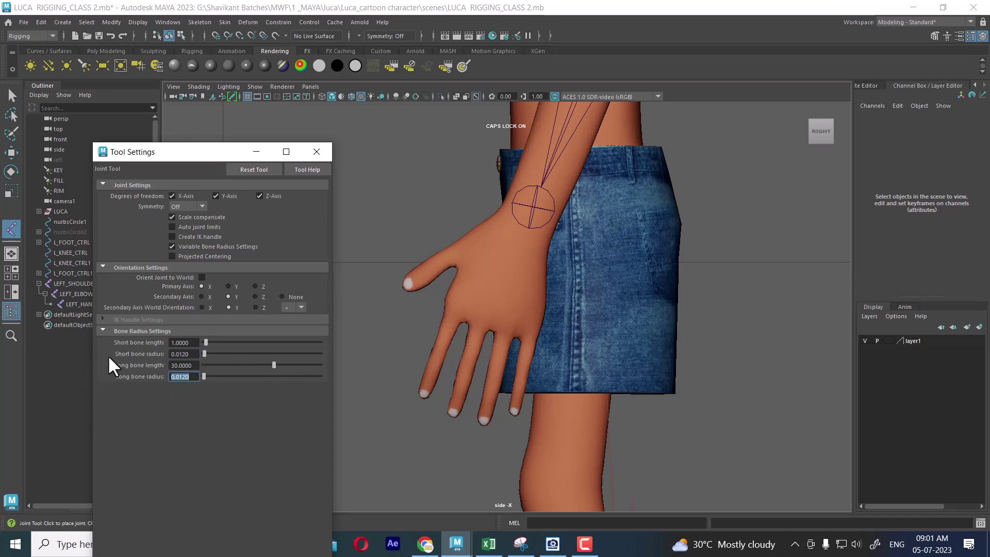
- Draw a two-joint chain, joint1 to joint2, beside the hand
left_click(427, 153)
left_click(382, 241)
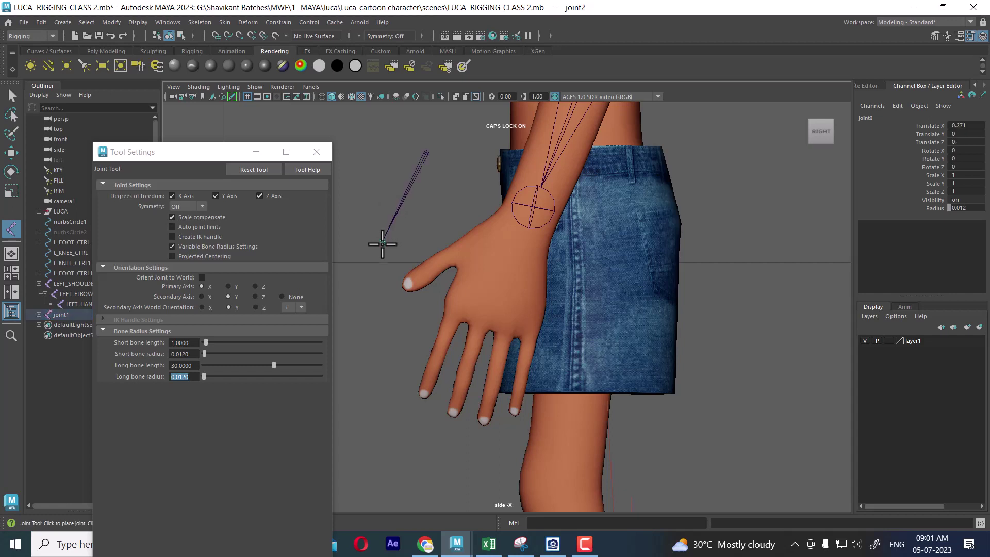
key("Return")
key("w")
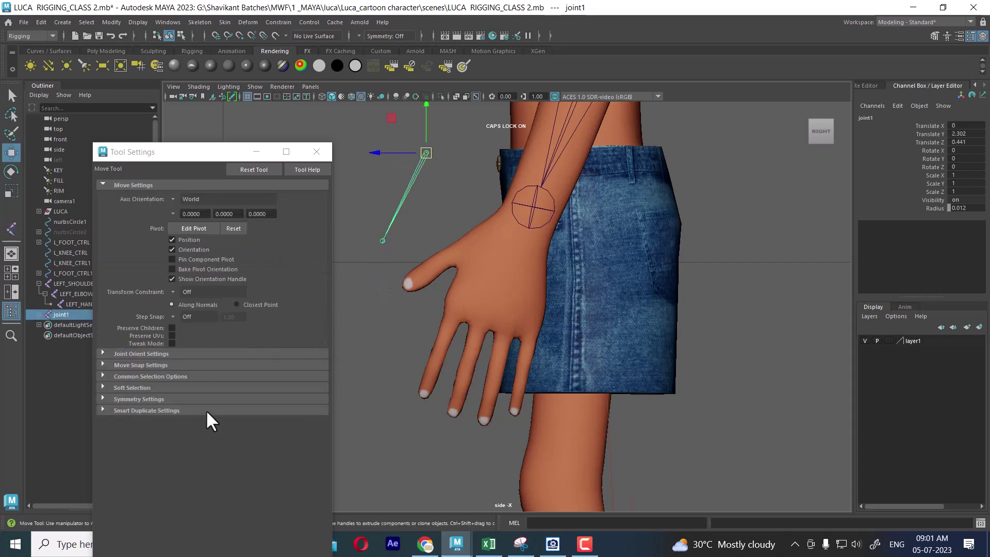
- Set both bone radii to 0.12 and draw a second test joint chain
left_click(10, 231)
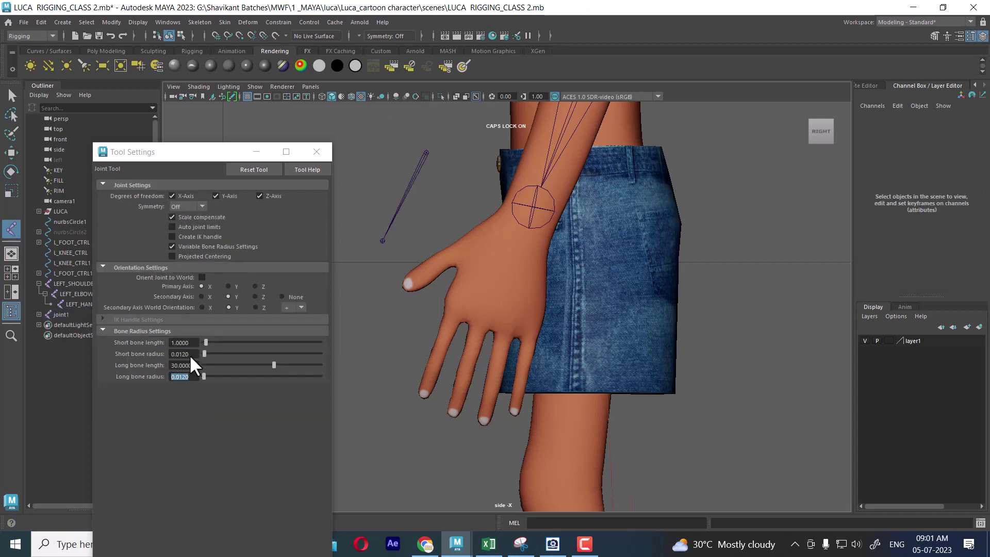
left_click(196, 354)
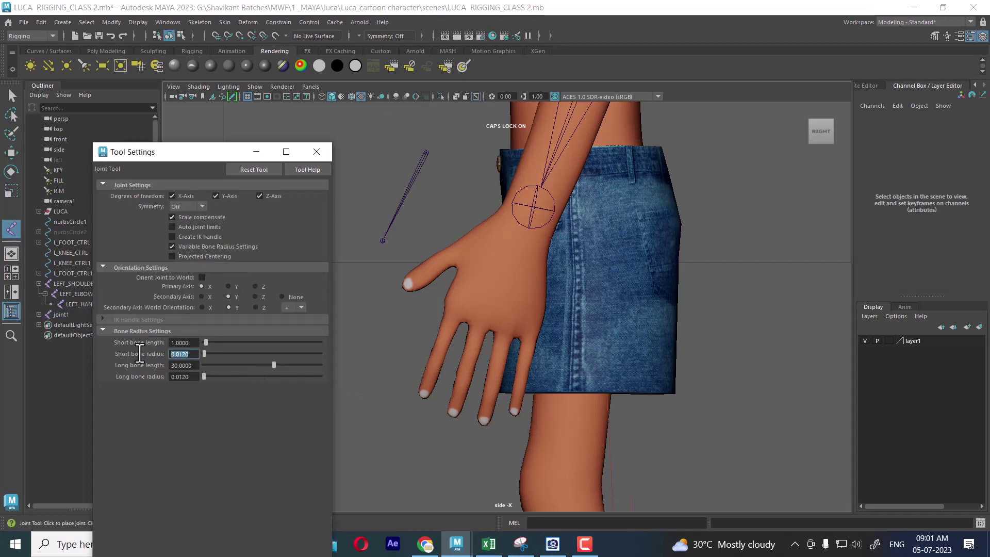
type("0.12")
key("Return")
left_click(196, 377)
type("0.12")
key("Return")
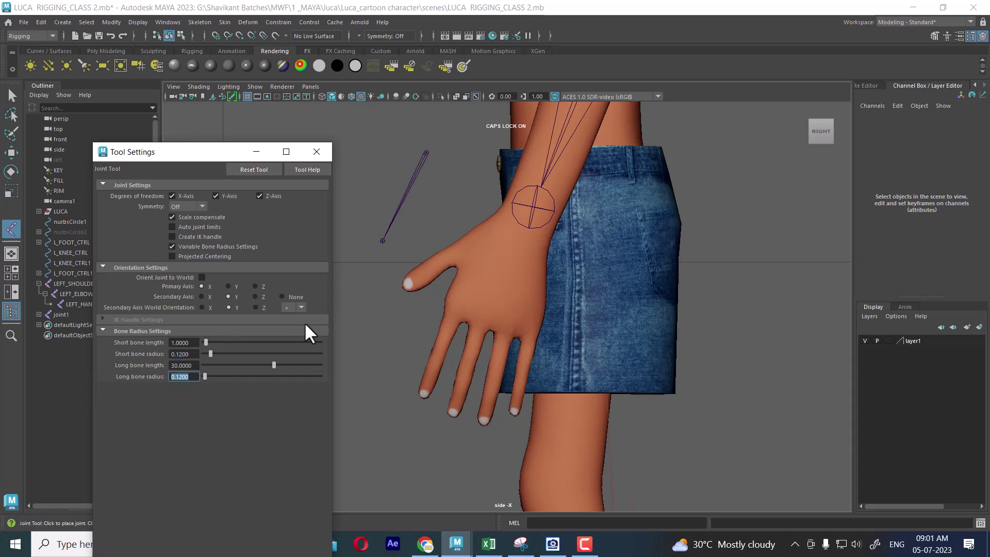
left_click(383, 147)
left_click(349, 231)
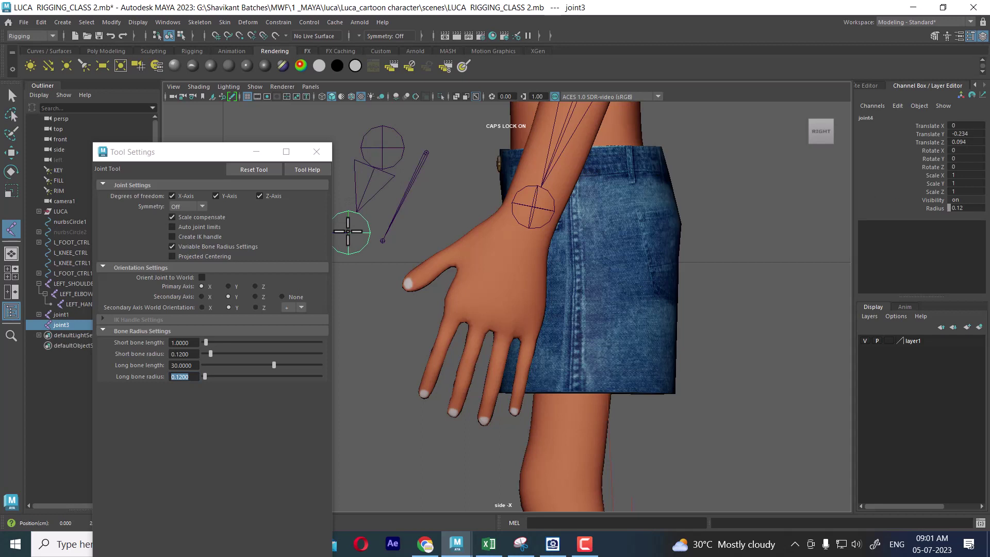
key("Return")
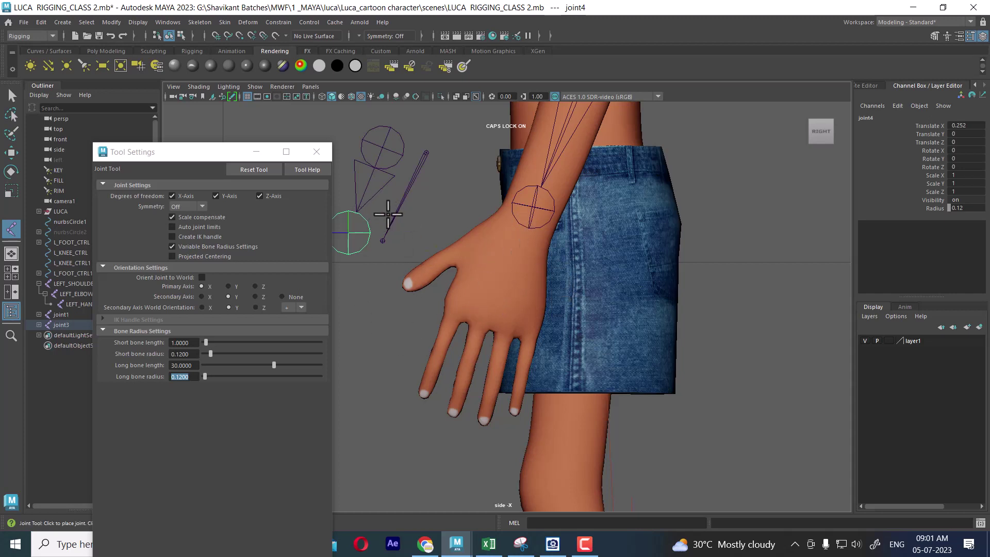
- Reframe the view on the hand and select the first thin test chain
double_click(181, 354)
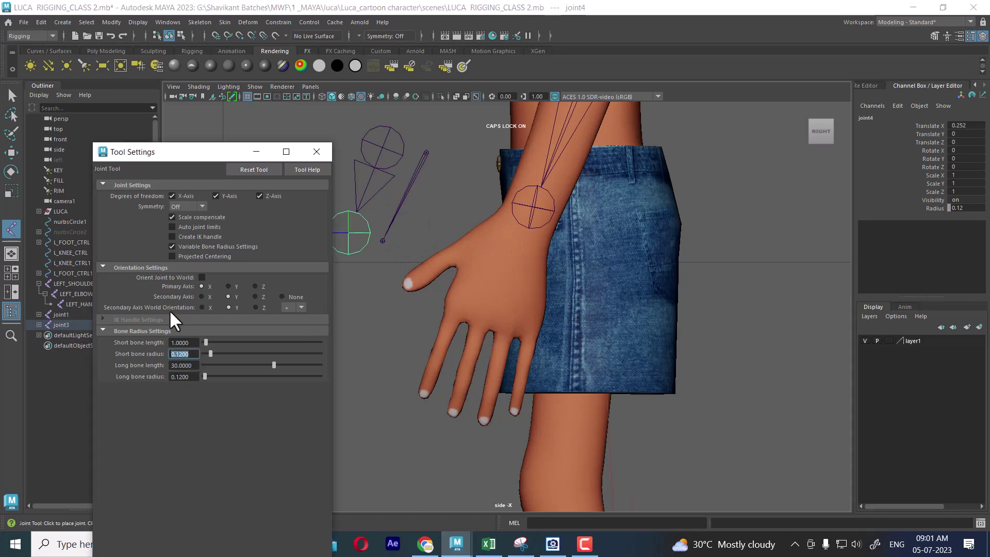
mouse_move(148, 307)
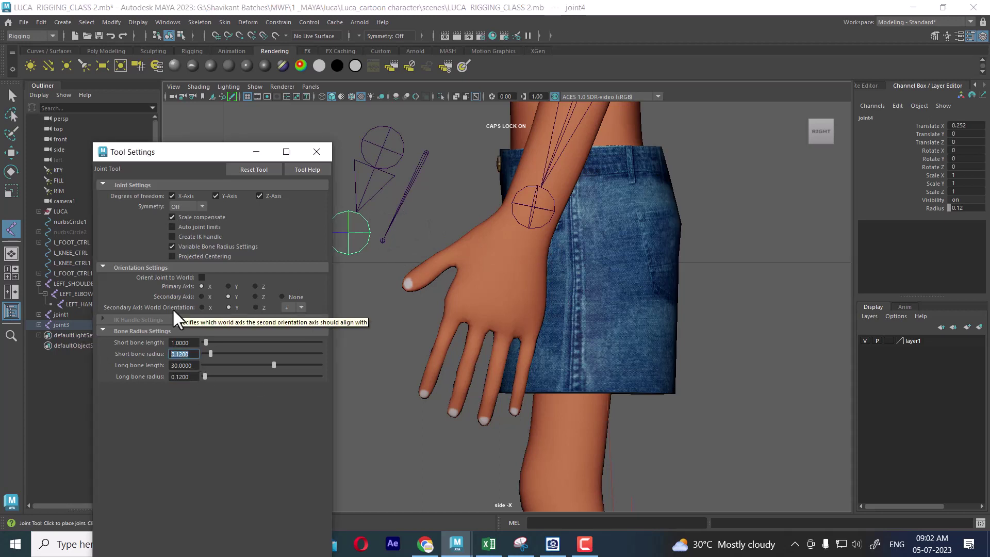
middle_click_drag(405, 225, 426, 258, "alt")
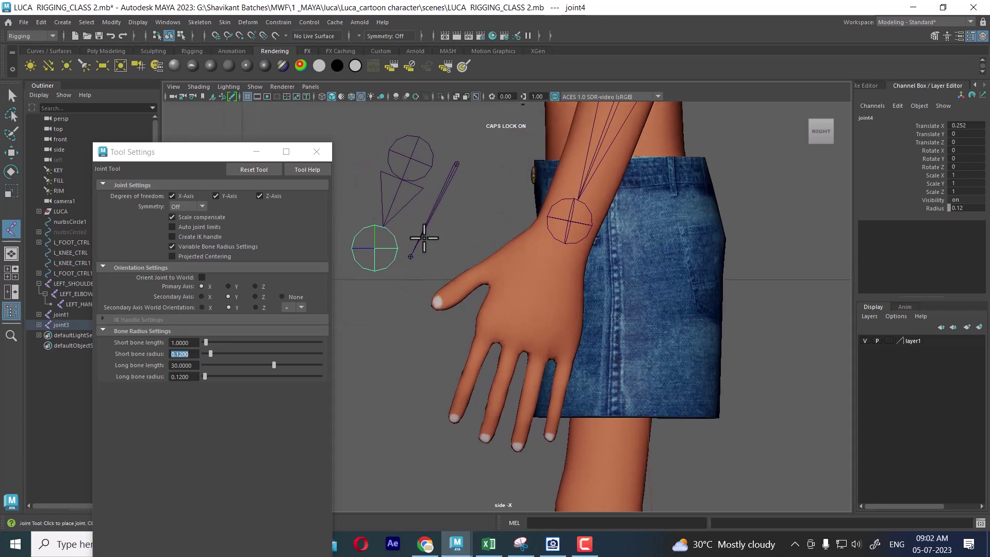
scroll(407, 242, "up", 1)
key("w")
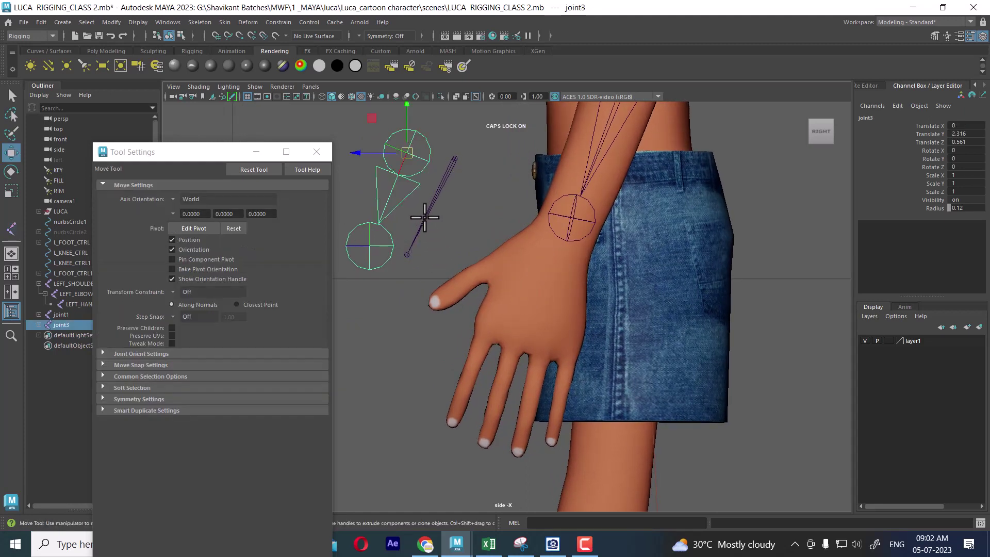
left_click(428, 207)
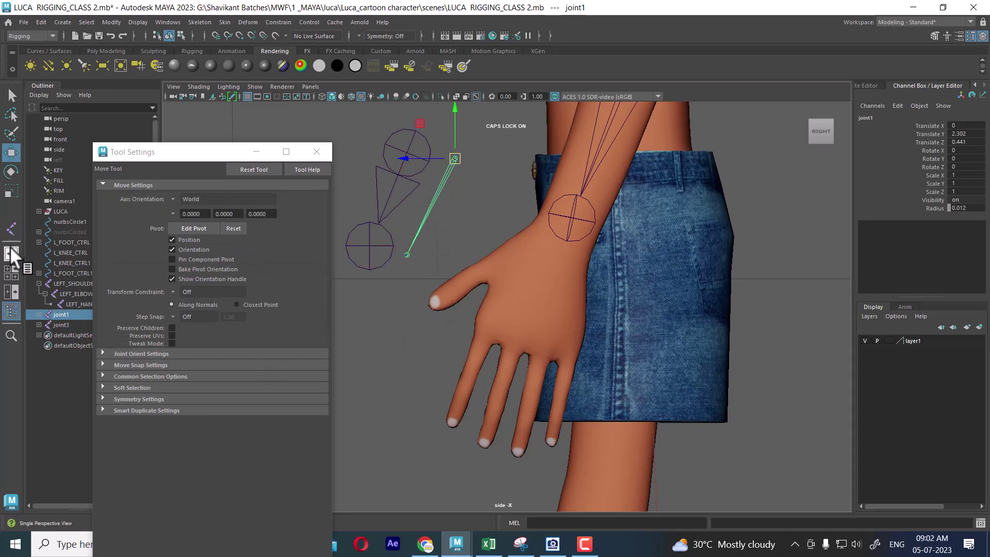
- Set the short bone radius to 0.05 and draw another test chain
left_click(10, 228)
left_click(183, 353)
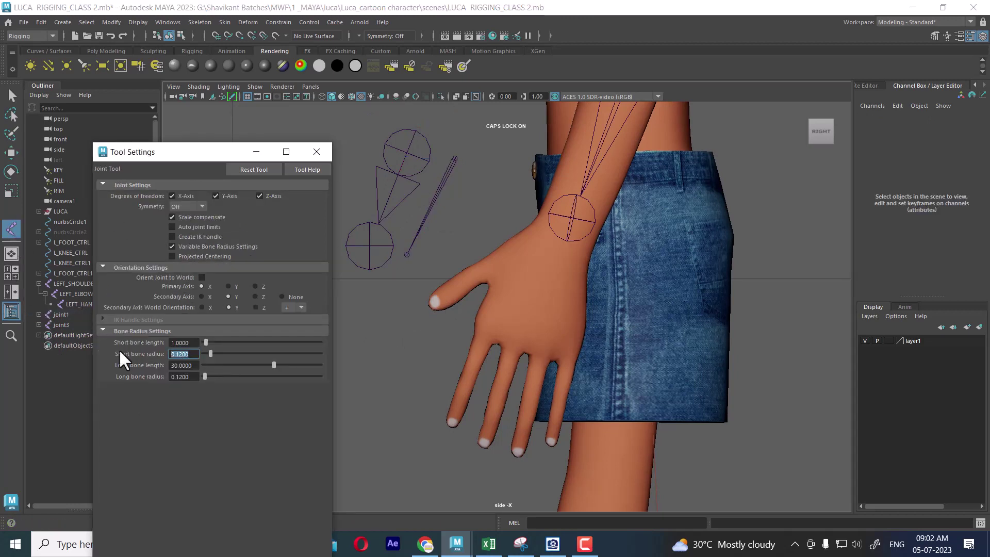
type("0.")
type("05")
key("Return")
left_click(389, 300)
left_click(356, 385)
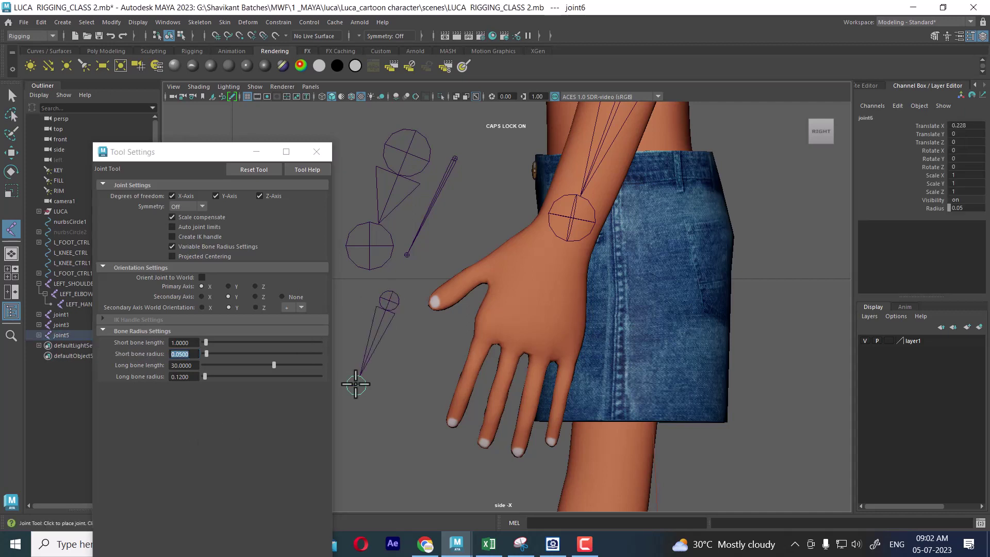
key("w")
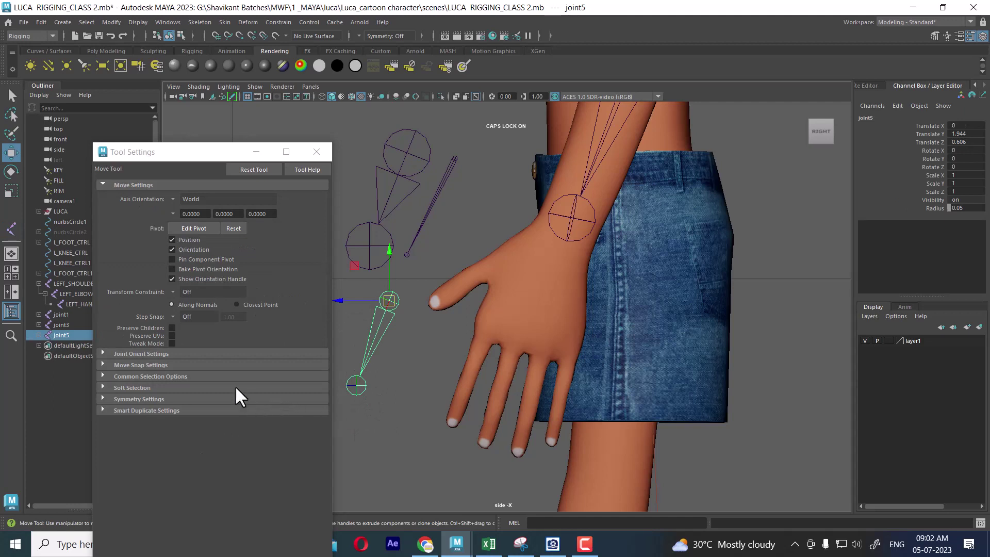
- Delete all the test joint chains beside the hand, upper and lower
left_click(16, 230)
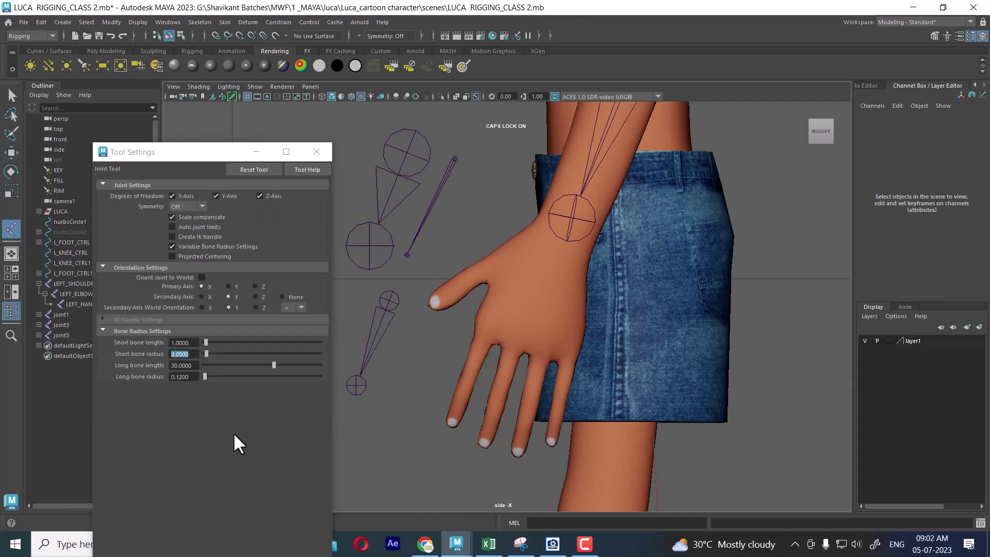
double_click(180, 376)
type("0.0500")
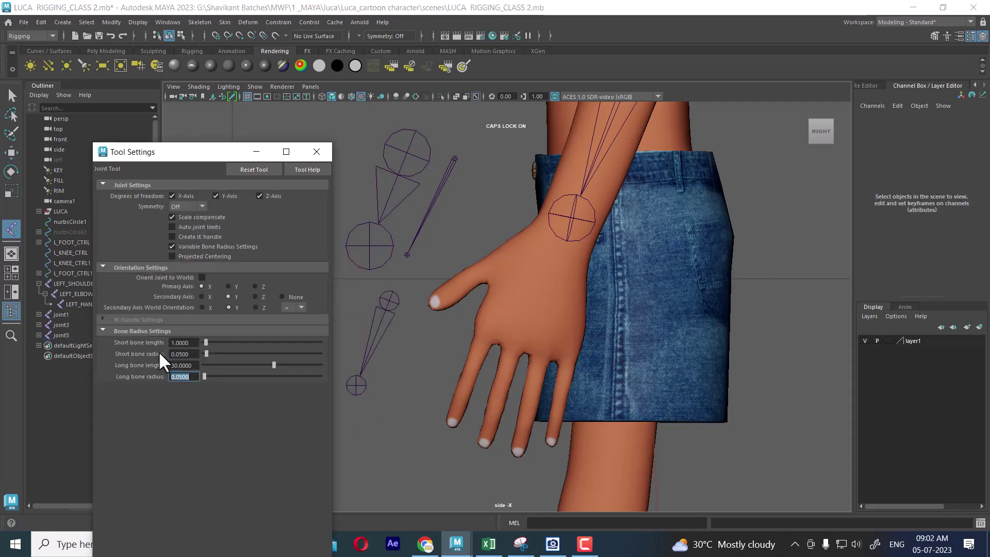
middle_click_drag(434, 327, 521, 315, "alt")
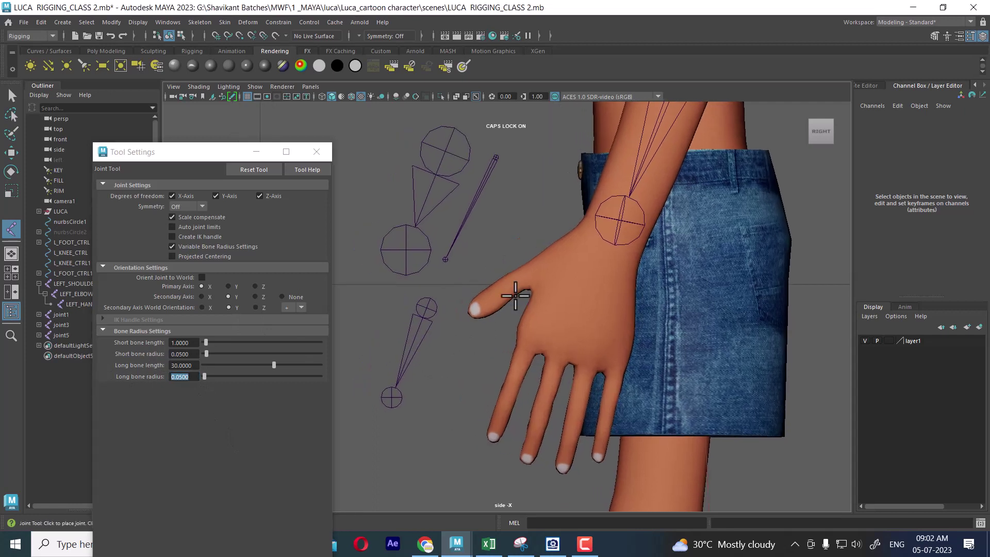
key("w")
left_click_drag(514, 167, 418, 281)
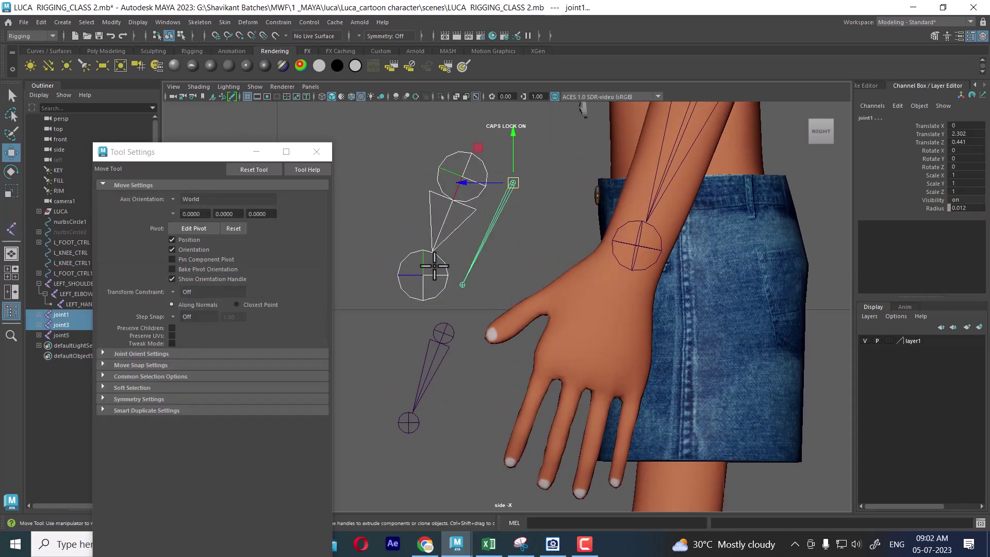
key("Delete")
left_click(445, 357)
key("Delete")
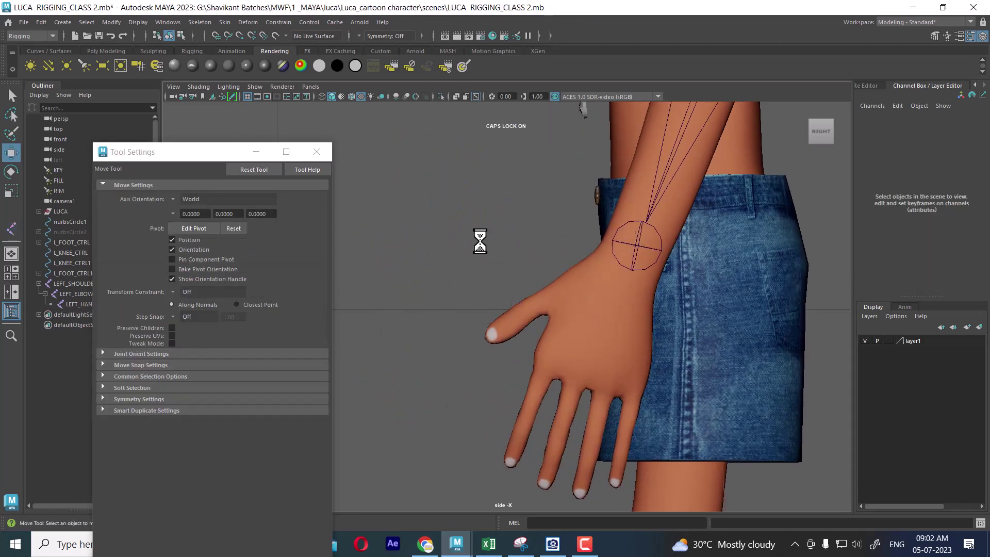
- Start a joint chain at LEFT_HAND and place the first joint in the palm
scroll(462, 242, "up", 2)
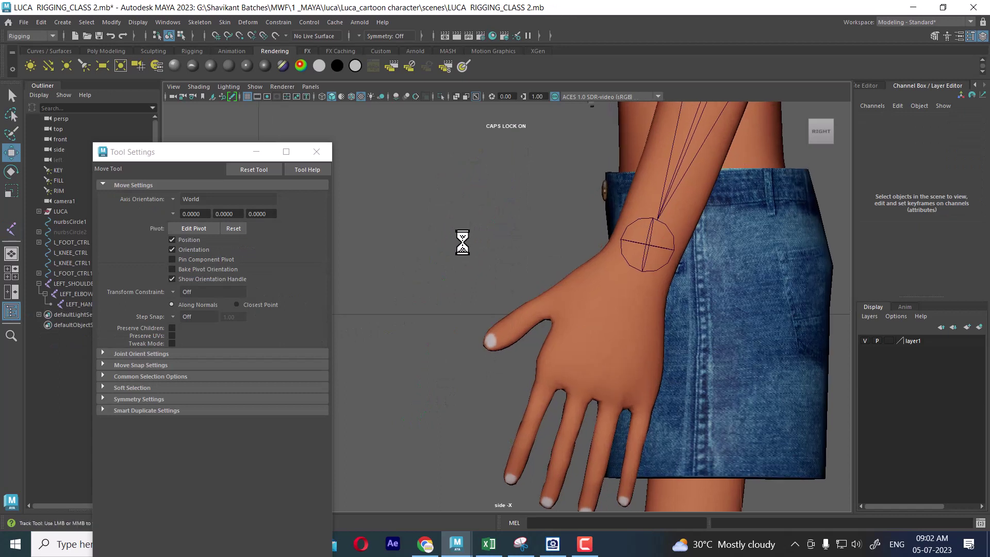
left_click(11, 227)
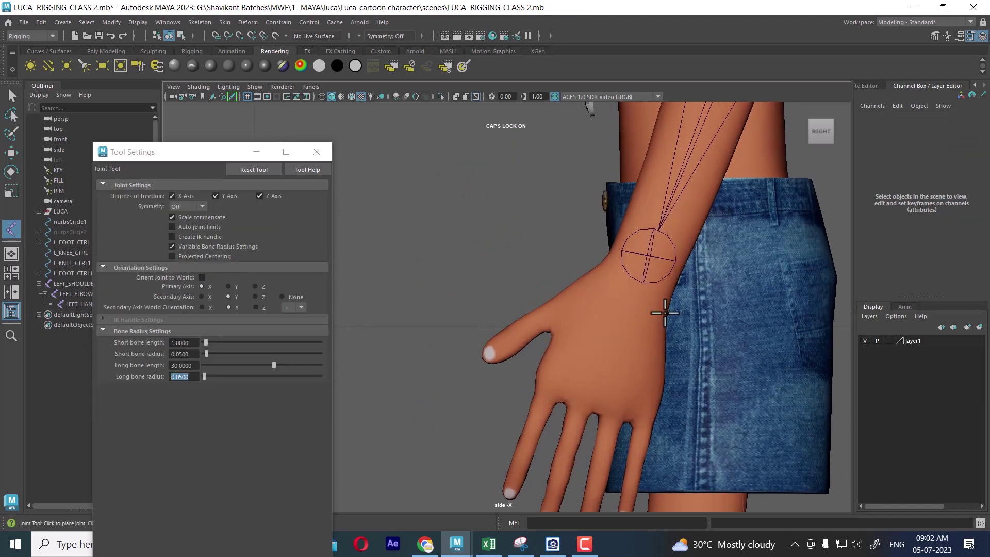
left_click(649, 256)
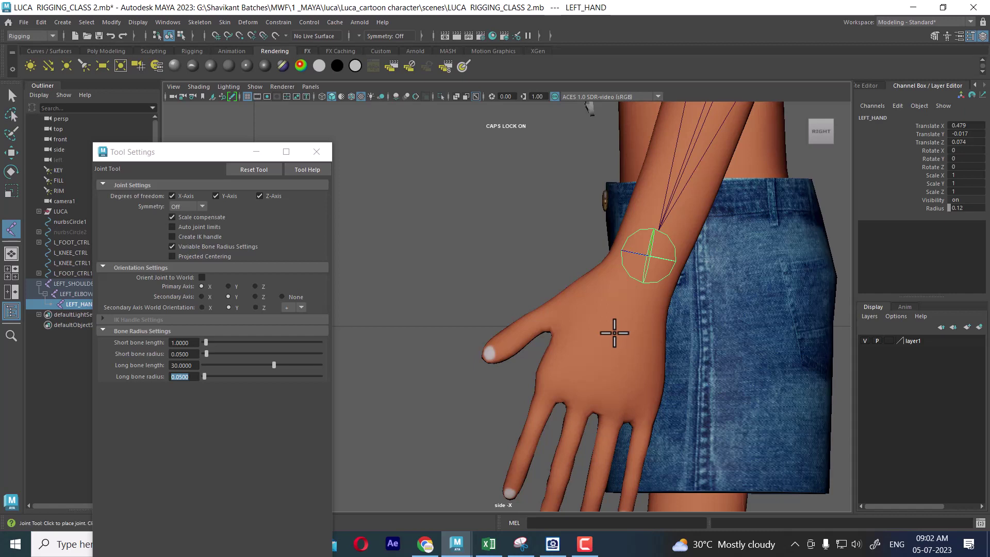
left_click(607, 360)
middle_click_drag(606, 361, 597, 375)
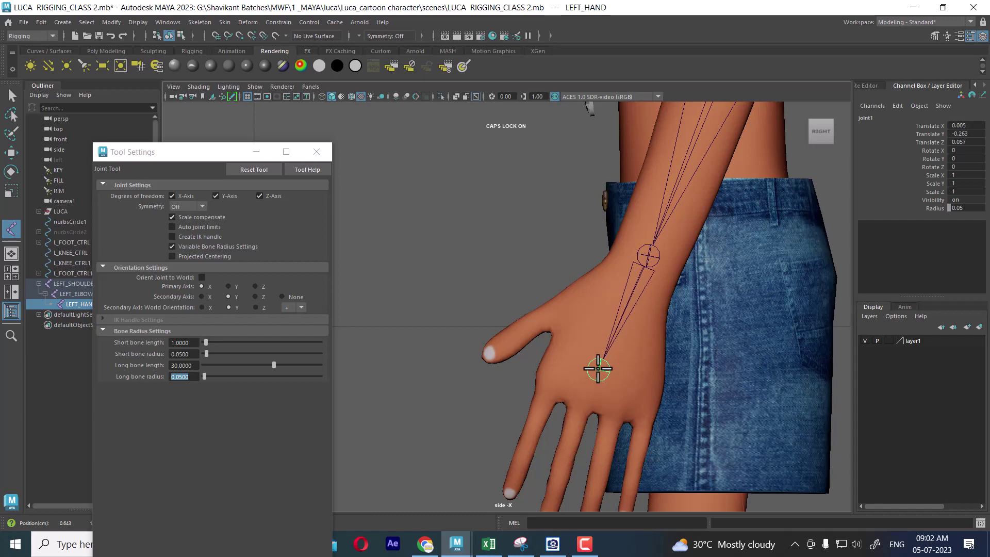
- Add a joint at the finger's base knuckle
scroll(593, 380, "up", 3)
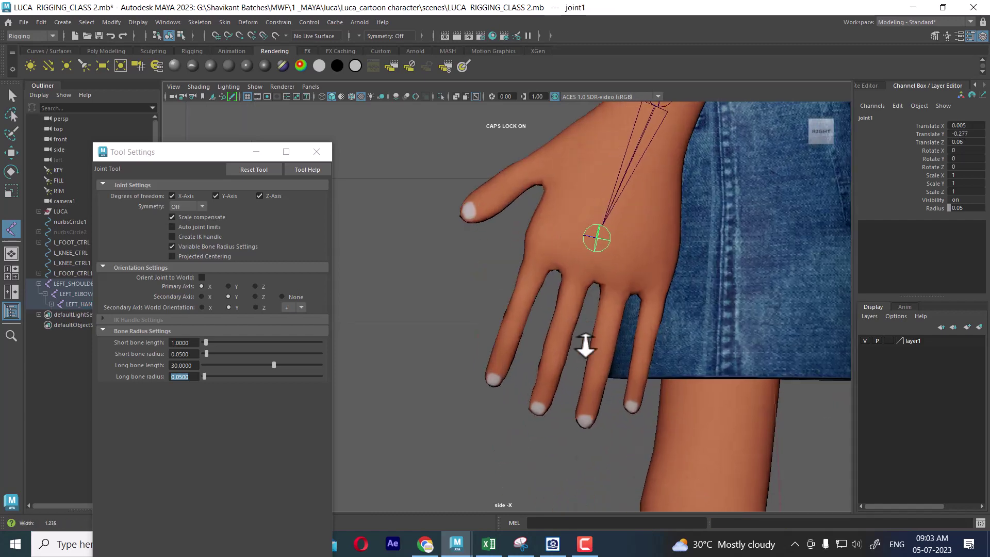
scroll(586, 343, "up", 2)
scroll(628, 380, "up", 2)
scroll(575, 327, "up", 1)
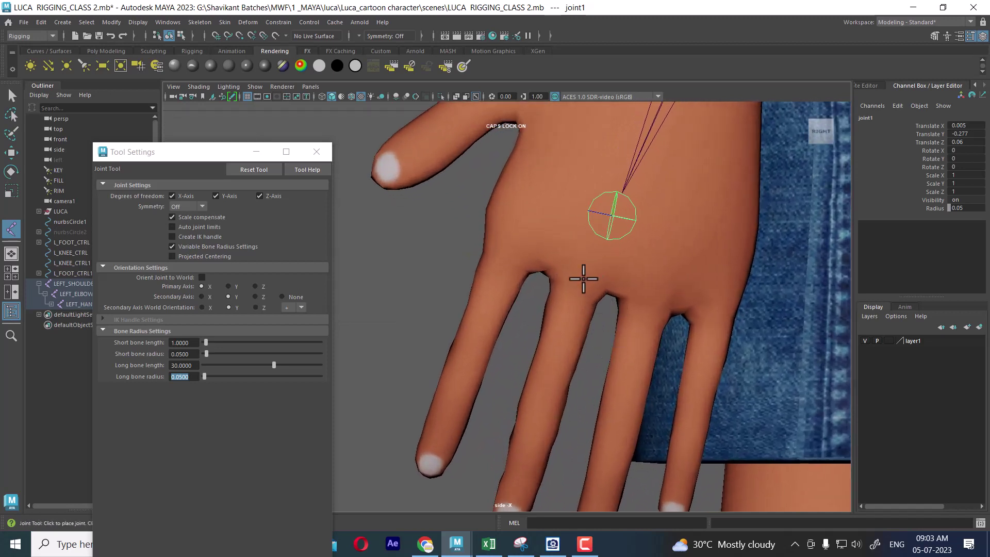
middle_click_drag(607, 261, 581, 333, "alt")
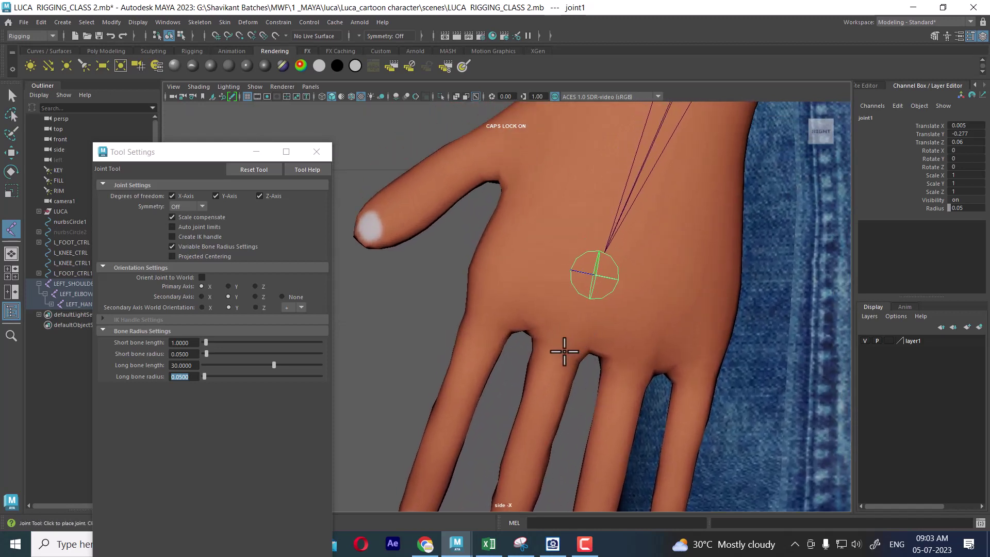
left_click(559, 342)
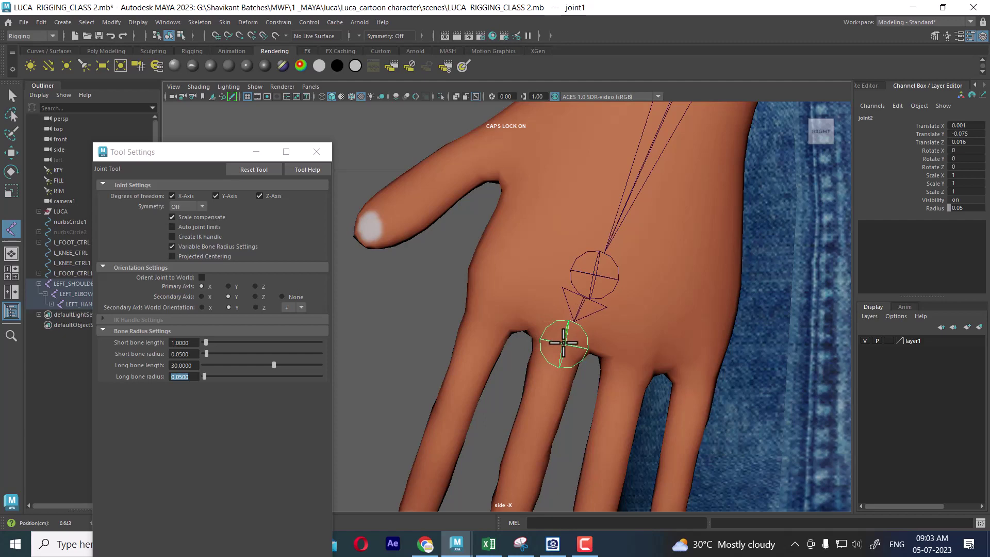
mouse_move(563, 343)
middle_mouse_down("alt")
mouse_move(546, 302)
mouse_move(571, 354)
middle_mouse_up("alt")
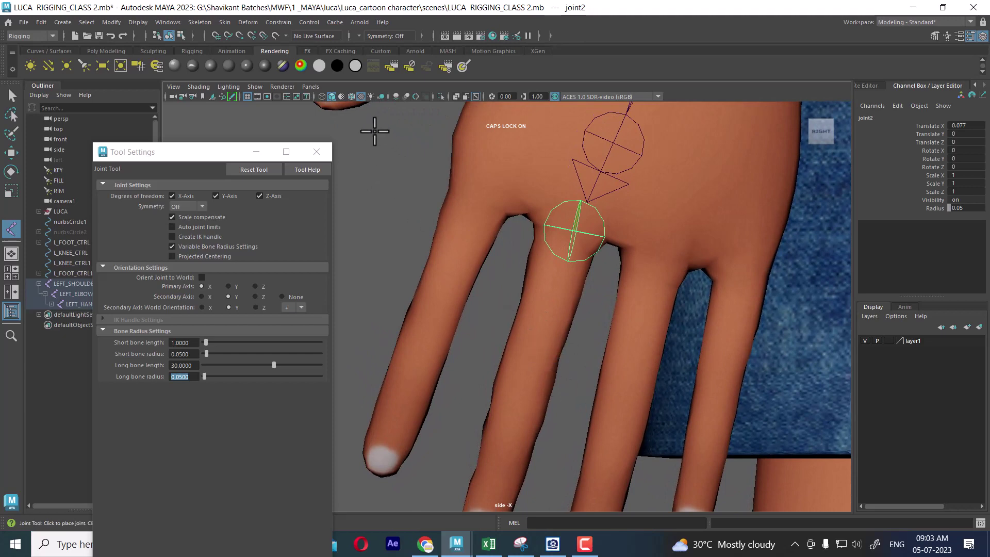
- In wireframe, place the remaining joints down the finger to its tip
left_click(323, 95)
left_click_drag(524, 361, 525, 375)
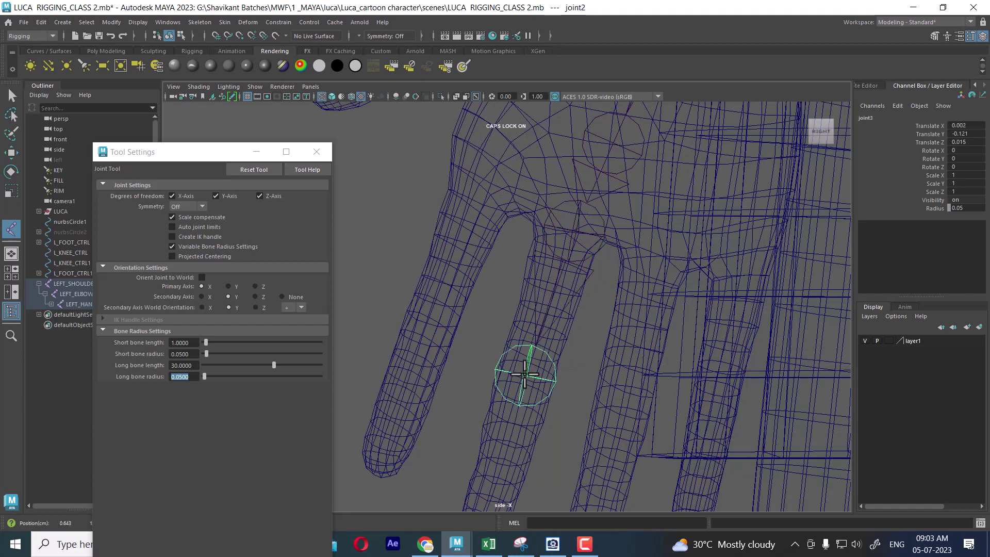
left_click(497, 467)
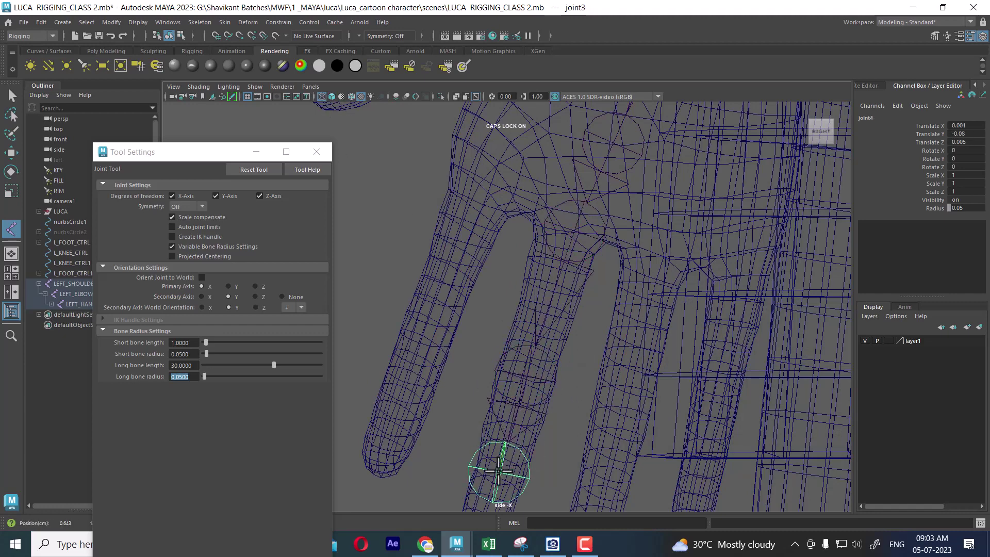
middle_click_drag(516, 423, 550, 281, "alt")
left_click_drag(510, 392, 504, 410)
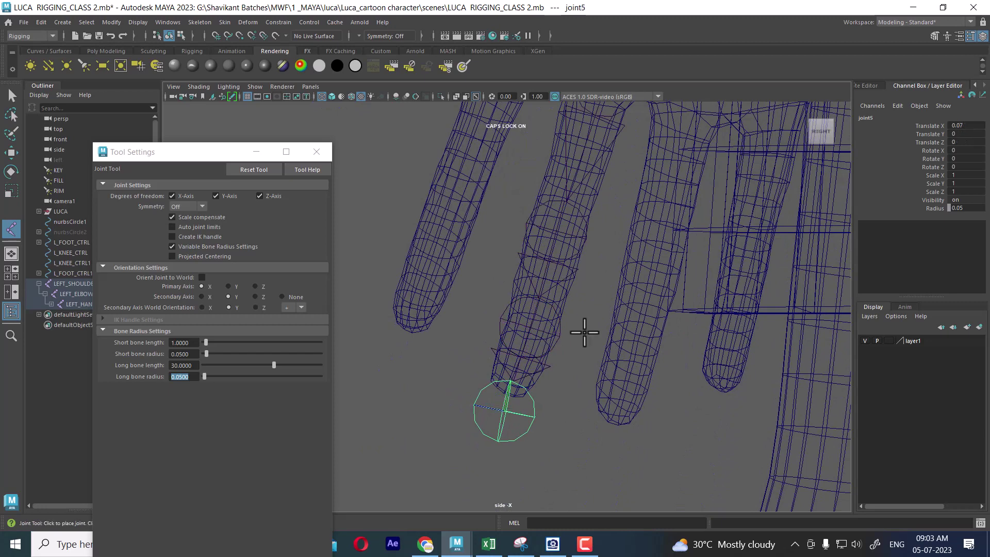
key("w")
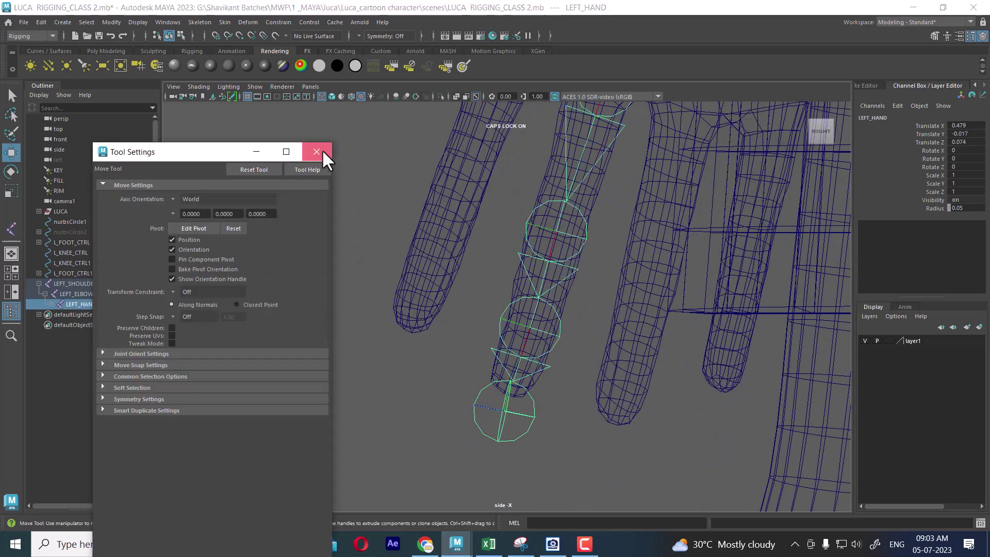
- Restore textured shaded display and view the finger chain from the persp camera
left_click(317, 152)
middle_click_drag(354, 217, 339, 287, "alt")
key("5")
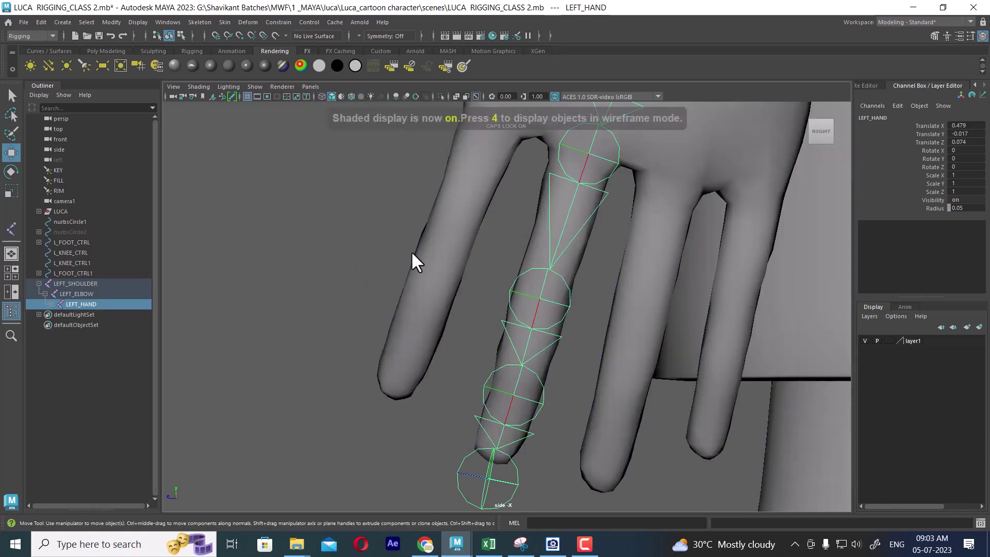
key("6")
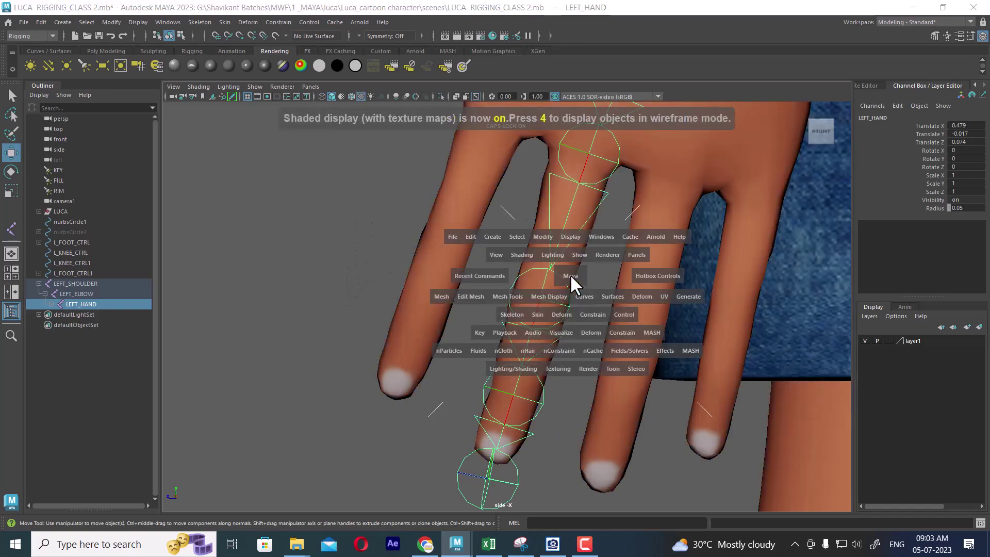
left_click_drag(570, 281, 626, 281)
scroll(567, 283, "up", 3)
scroll(585, 267, "up", 3)
- Shift joint2 to centre it within the finger, using the front view
scroll(598, 310, "up", 3)
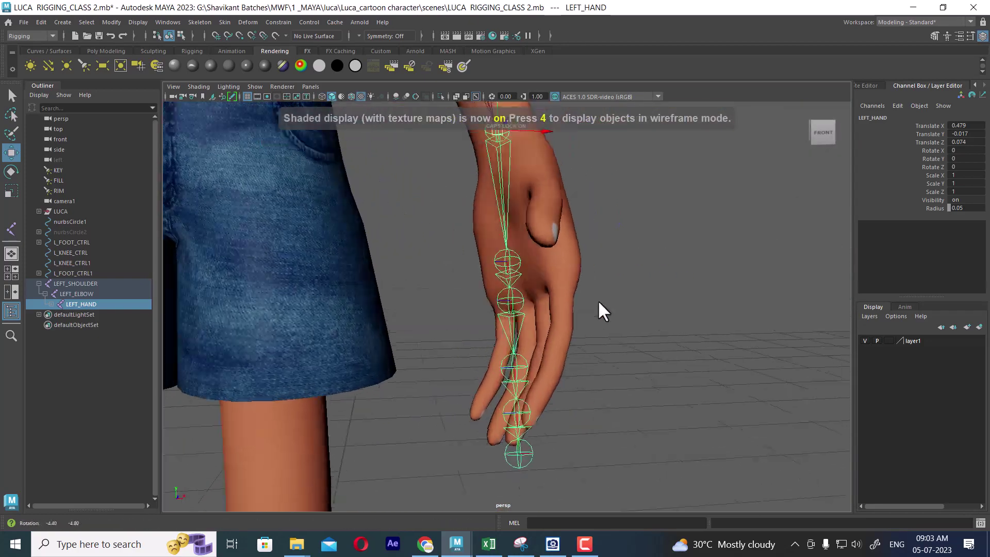
scroll(587, 340, "up", 3)
scroll(584, 333, "down", 3)
left_click_drag(552, 265, 579, 310, "alt")
scroll(592, 303, "up", 2)
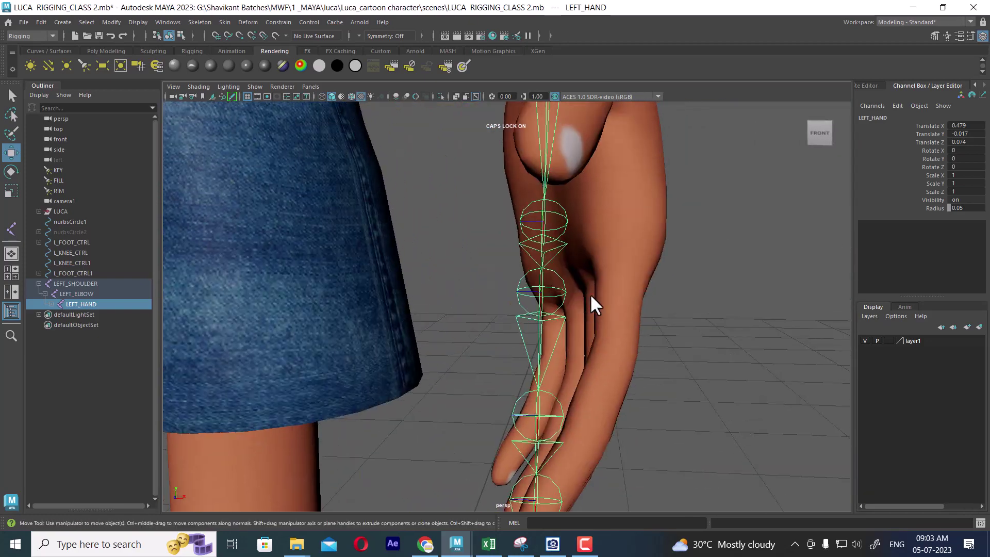
scroll(547, 291, "up", 2)
left_click(547, 292)
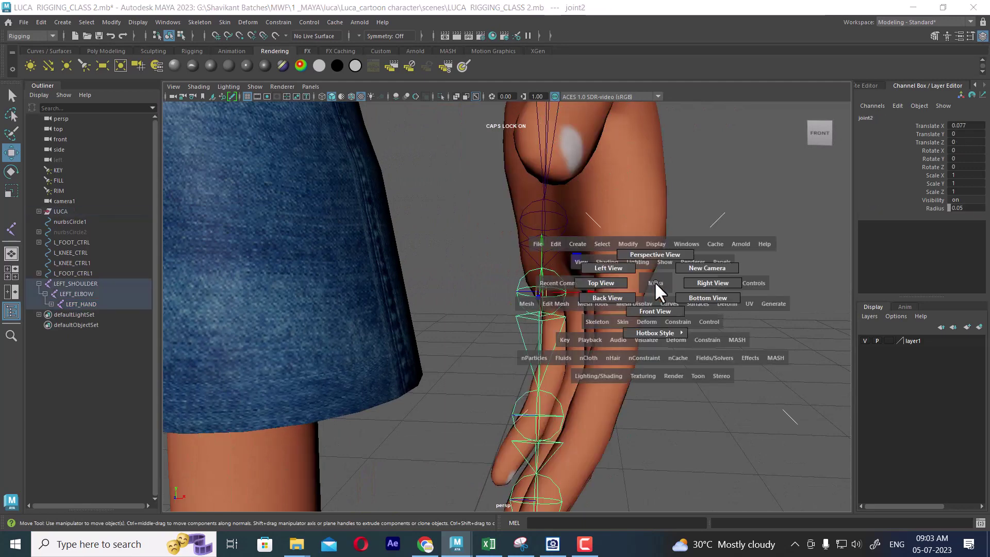
left_click_drag(654, 281, 660, 311)
scroll(612, 236, "up", 2)
right_click_drag(611, 236, 723, 457, "alt")
scroll(645, 336, "up", 2)
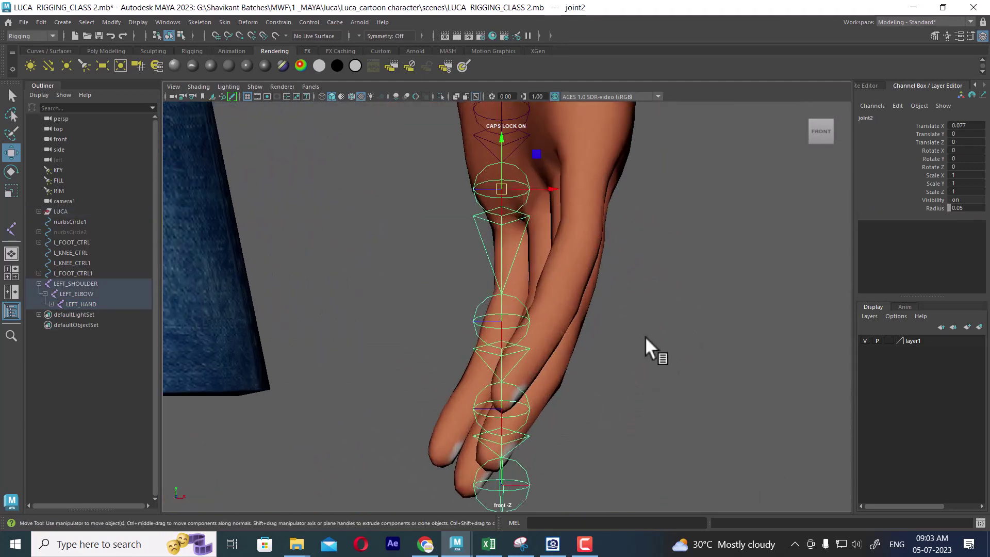
scroll(540, 212, "up", 2)
left_click_drag(504, 164, 544, 172)
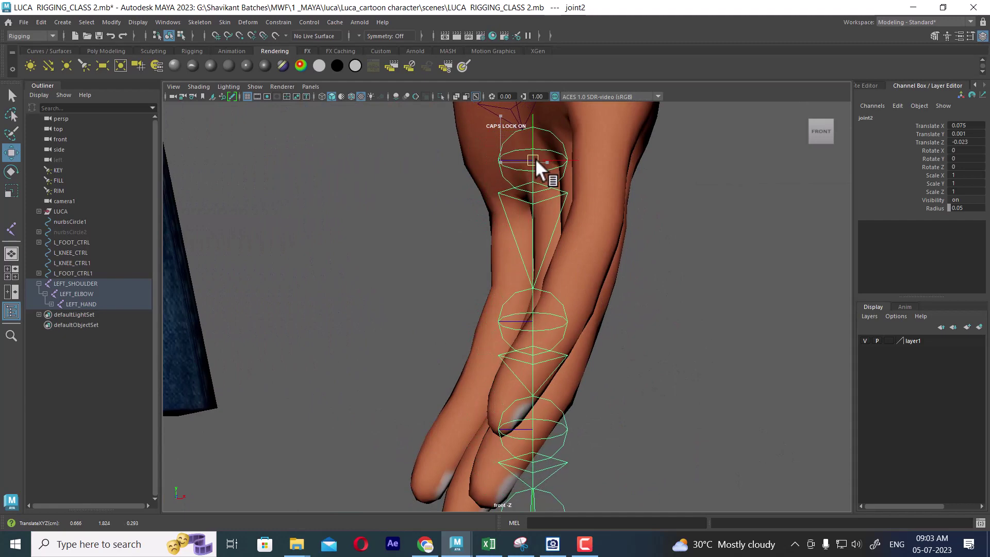
- In the right side view, select joint3 and joint4 to reposition them
key("space")
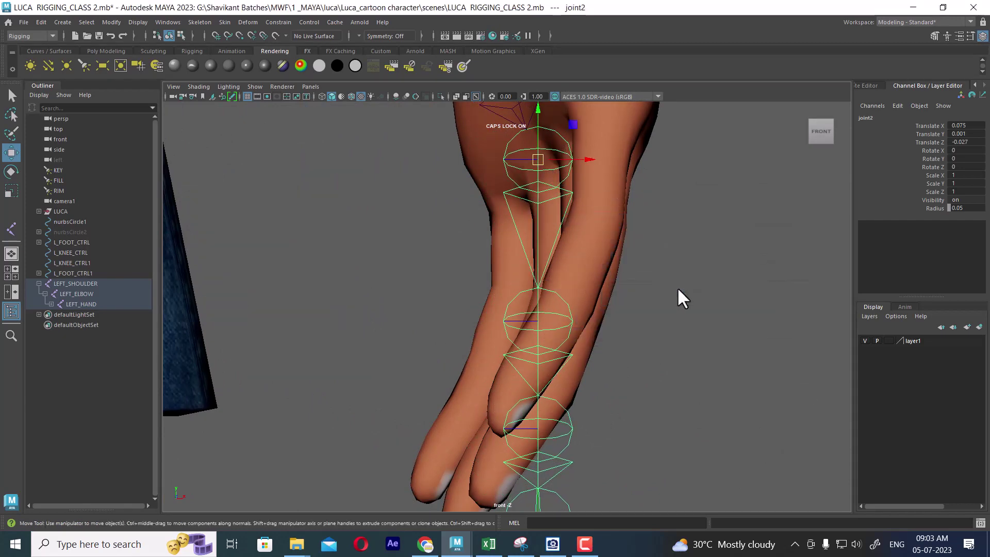
key("space")
left_click_drag(665, 269, 720, 268)
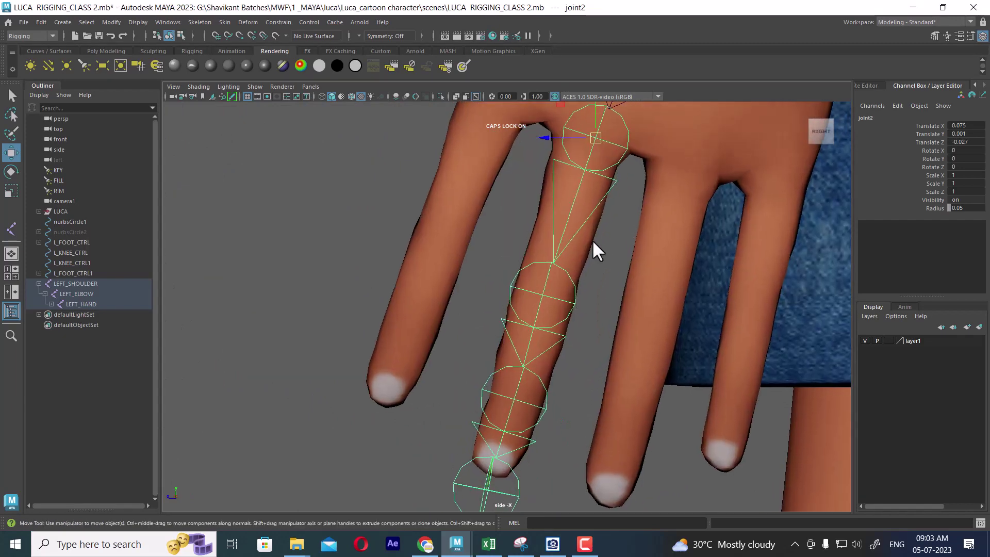
scroll(592, 239, "up", 3)
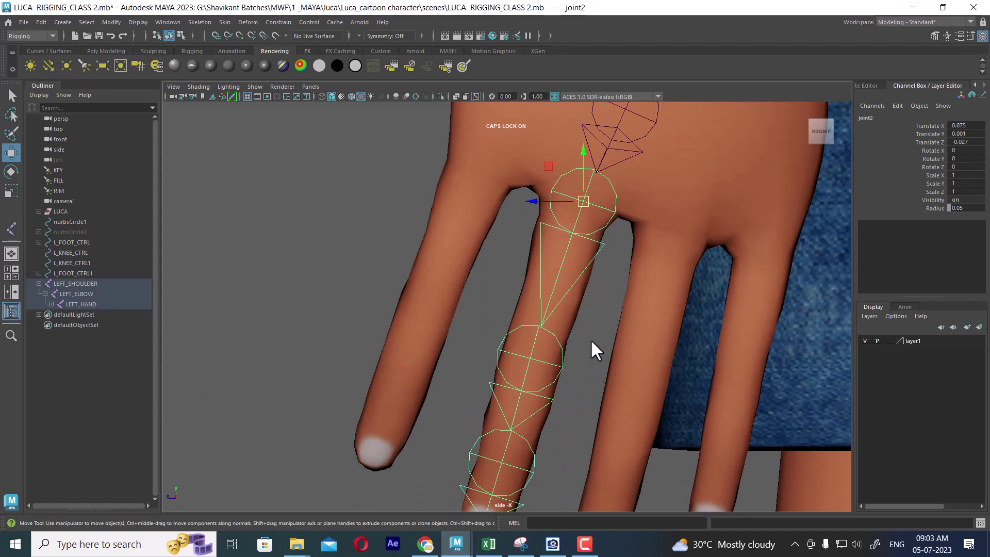
left_click(547, 361)
scroll(560, 356, "up", 2)
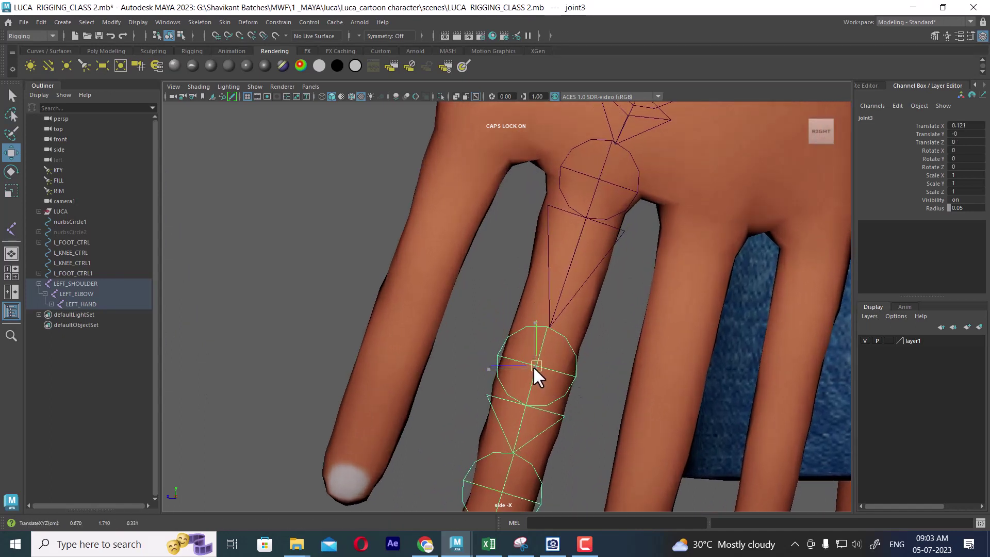
scroll(540, 309, "down", 3)
left_click(516, 374)
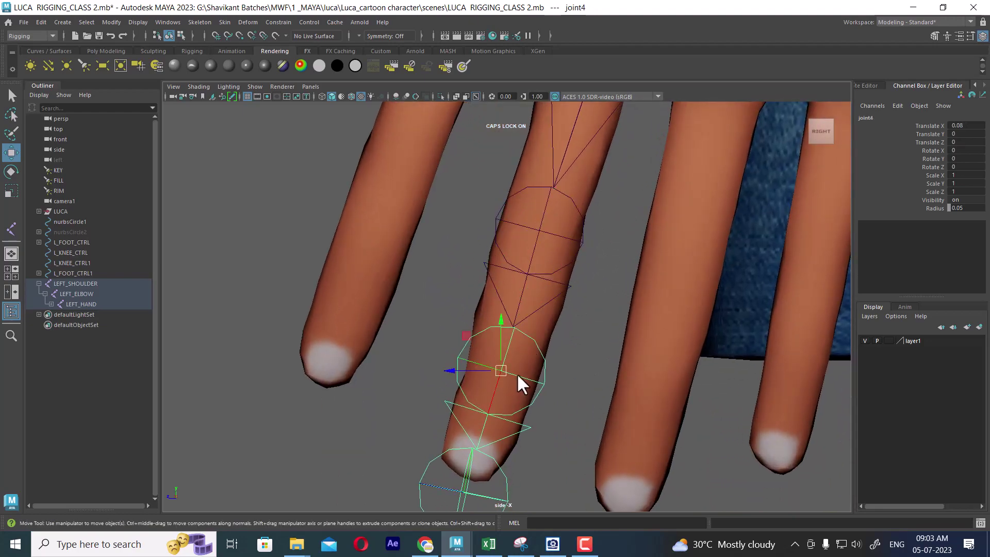
- Check joint2's placement at the finger base from the perspective view
key("space")
mouse_move(566, 327)
left_mouse_down("alt")
mouse_move(629, 311)
mouse_move(656, 157)
mouse_move(637, 312)
mouse_move(637, 291)
mouse_move(493, 258)
left_mouse_up("alt")
scroll(464, 261, "up", 3)
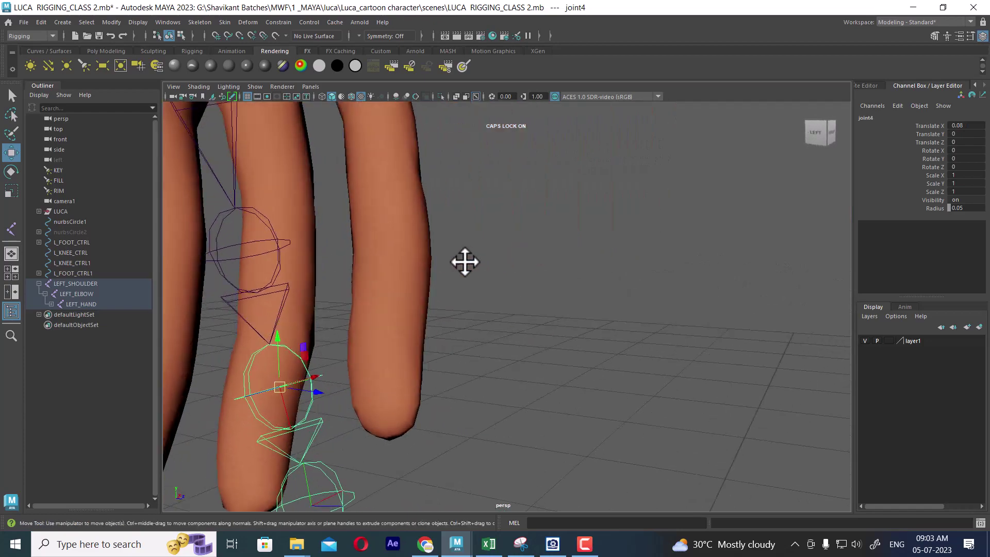
scroll(586, 291, "down", 2)
middle_click_drag(586, 292, 588, 328, "alt")
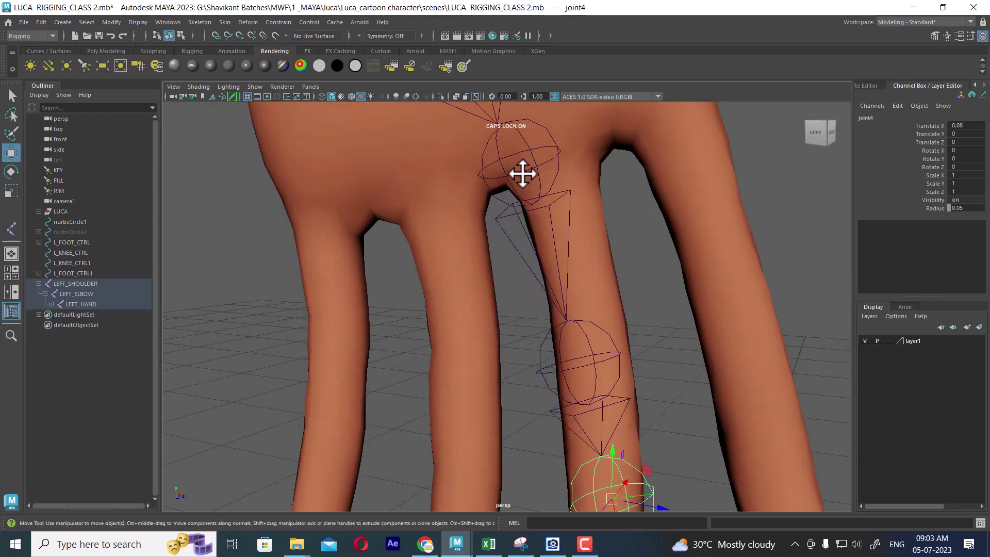
left_click(522, 173)
mouse_move(523, 173)
left_mouse_down("alt")
mouse_move(570, 175)
mouse_move(481, 227)
mouse_move(495, 195)
left_mouse_up("alt")
scroll(488, 242, "up", 2)
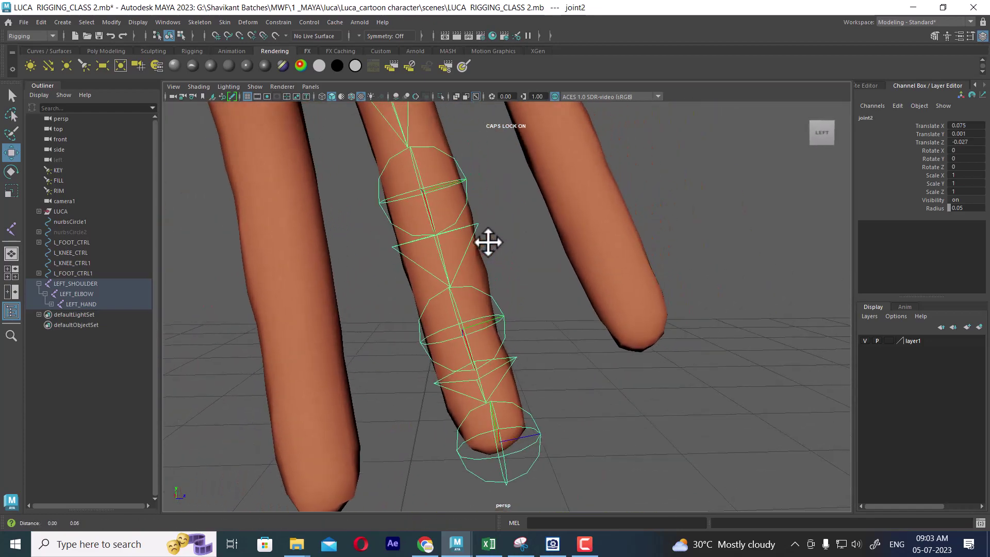
mouse_move(488, 241)
left_mouse_down("alt")
mouse_move(484, 285)
mouse_move(455, 290)
mouse_move(477, 239)
mouse_move(457, 264)
mouse_move(504, 256)
mouse_move(646, 297)
mouse_move(630, 258)
mouse_move(694, 278)
mouse_move(665, 234)
mouse_move(617, 216)
mouse_move(632, 287)
mouse_move(632, 267)
mouse_move(718, 360)
mouse_move(696, 371)
mouse_move(653, 320)
mouse_move(665, 300)
mouse_move(610, 212)
mouse_move(643, 288)
mouse_move(636, 250)
mouse_move(663, 227)
mouse_move(647, 222)
mouse_move(593, 241)
left_mouse_up("alt")
- Adjust joint3, joint4 and fingertip joint5, leaving joint5 at Translate Z 0.05
left_click(619, 330)
left_click(609, 226)
left_click(663, 227)
mouse_move(636, 214)
left_mouse_down("alt")
mouse_move(634, 287)
mouse_move(610, 285)
mouse_move(667, 286)
mouse_move(635, 359)
left_mouse_up("alt")
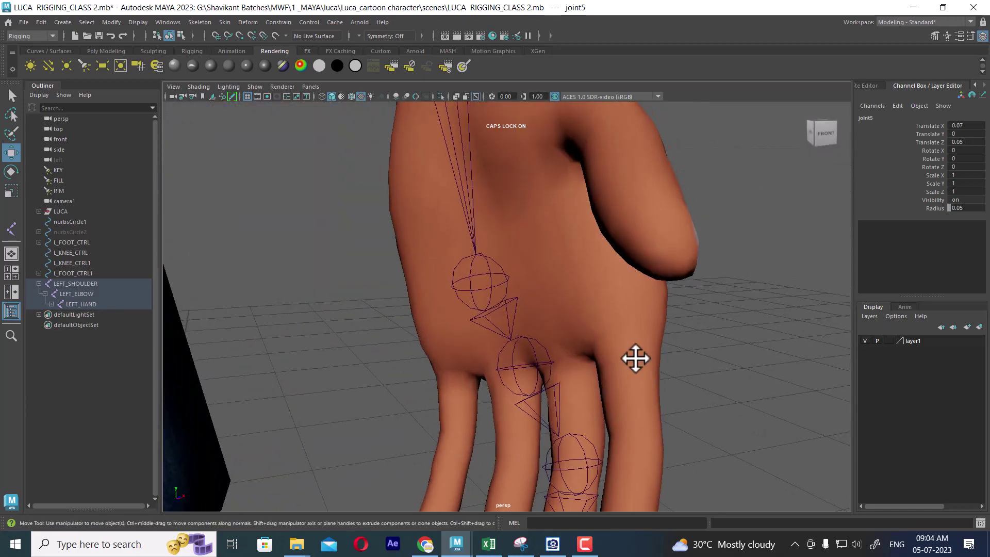
- In the back view, move joint2 and then joint1 with their chain up and right into the finger
left_click(524, 363)
mouse_move(523, 364)
left_mouse_down("alt")
mouse_move(599, 347)
mouse_move(672, 300)
mouse_move(672, 328)
left_mouse_up("alt")
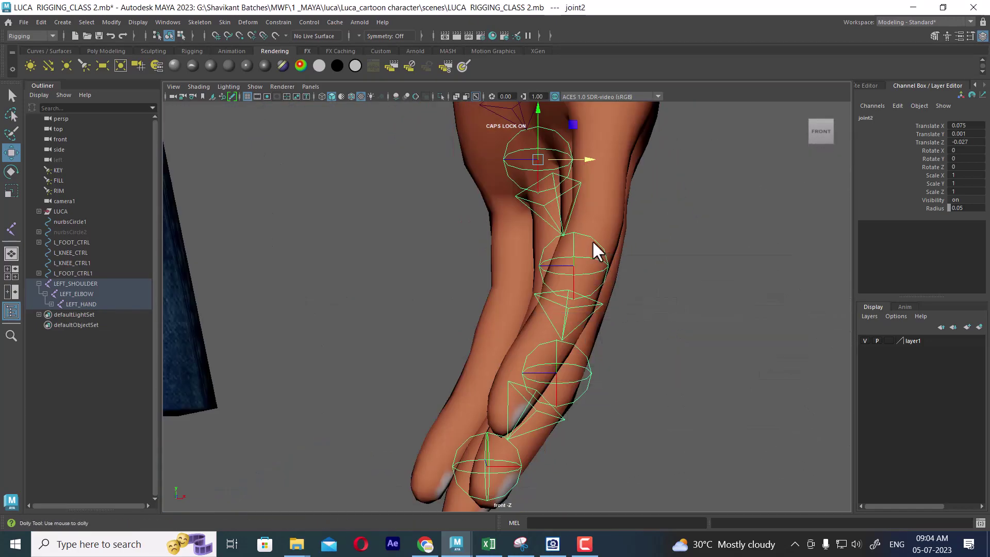
middle_click_drag(593, 243, 559, 345, "alt")
left_click_drag(517, 273, 575, 246)
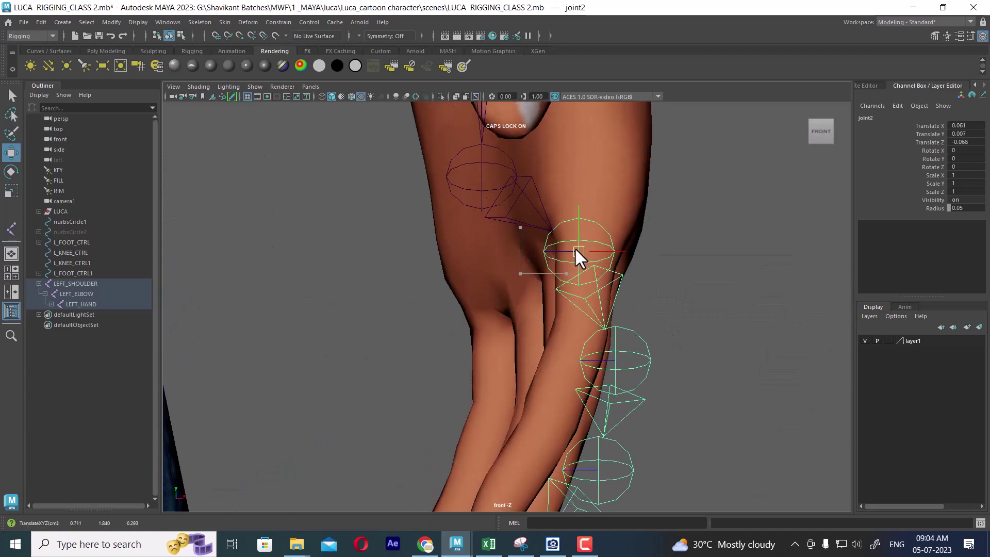
left_click(481, 188)
left_click_drag(479, 188, 518, 172)
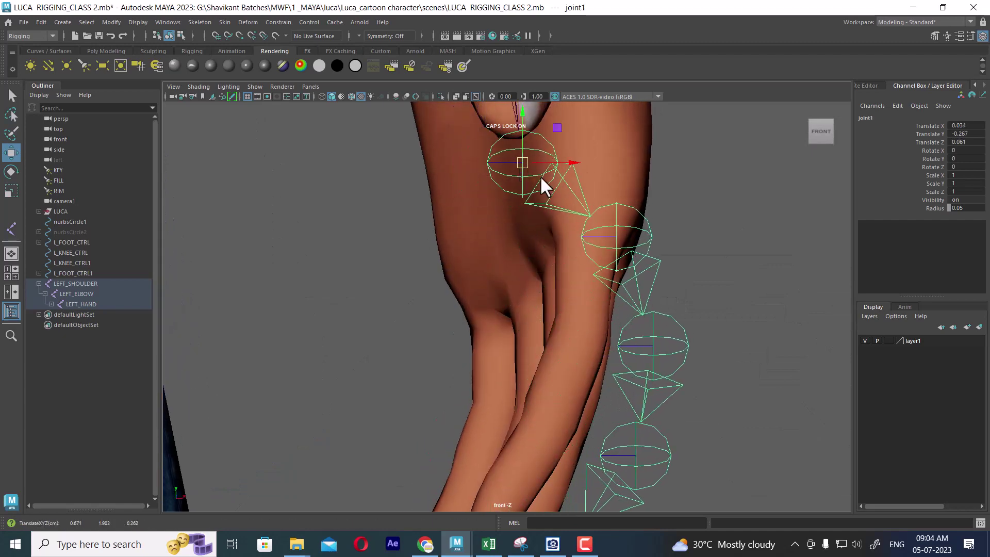
left_click(614, 254)
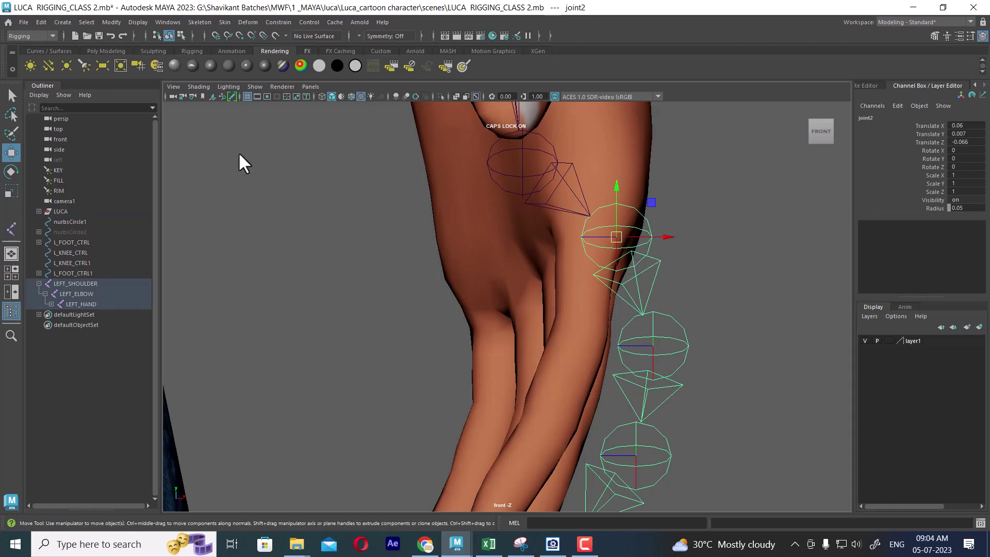
- Nudge joint2 down-left and joint3 left so the chain sits inside the finger
left_click(193, 36)
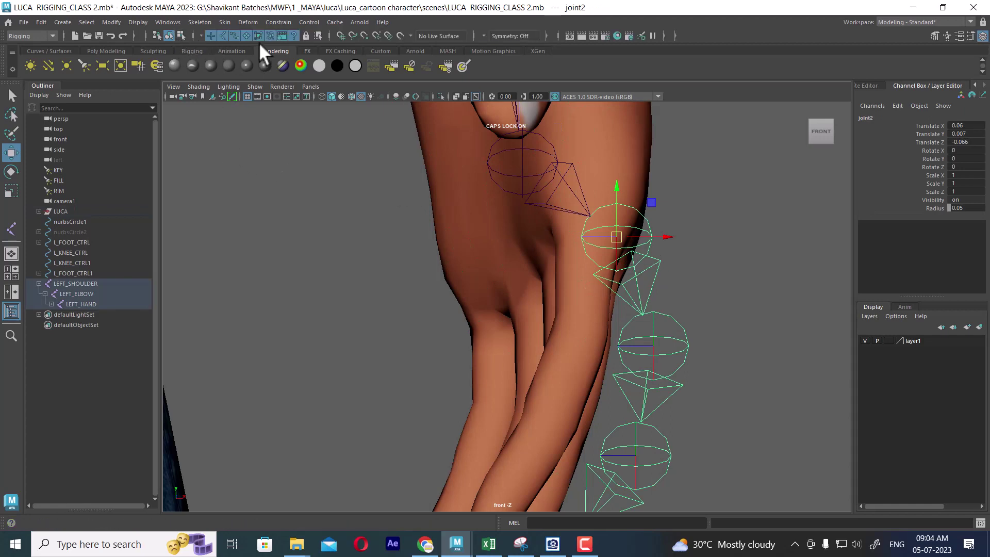
left_click(717, 267)
left_click(621, 243)
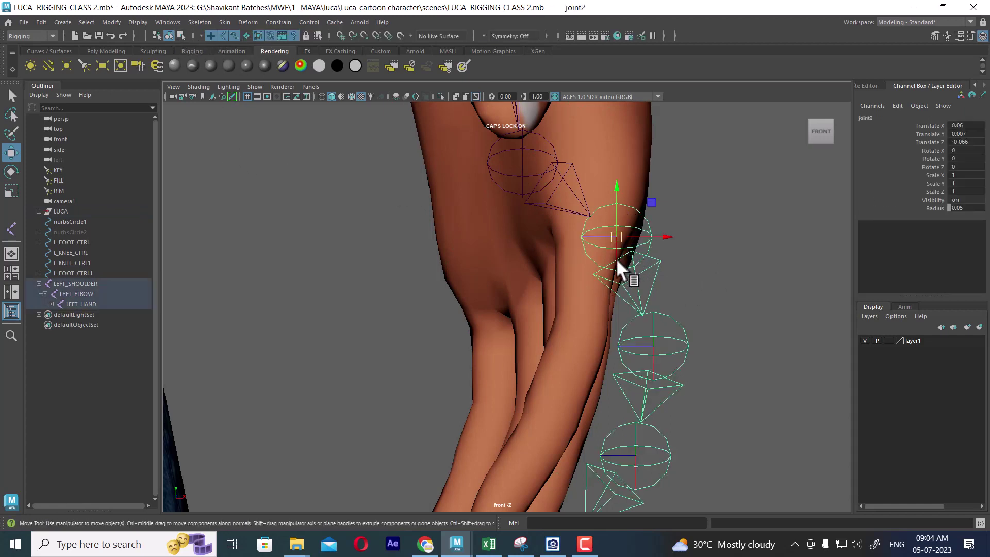
mouse_move(616, 240)
left_mouse_down()
mouse_move(596, 255)
mouse_move(562, 253)
left_mouse_up()
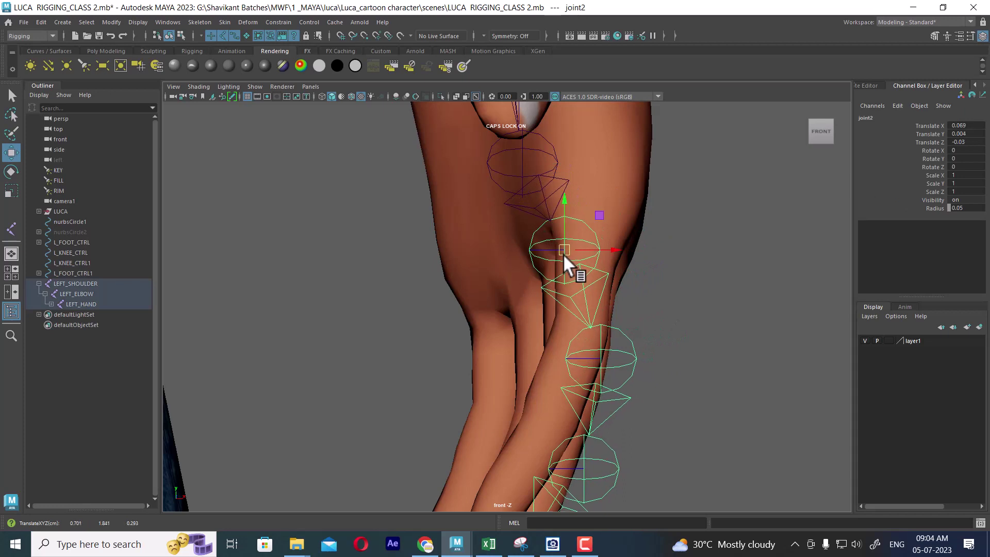
left_click(613, 369)
middle_click_drag(613, 370, 629, 274, "alt")
left_click(628, 271)
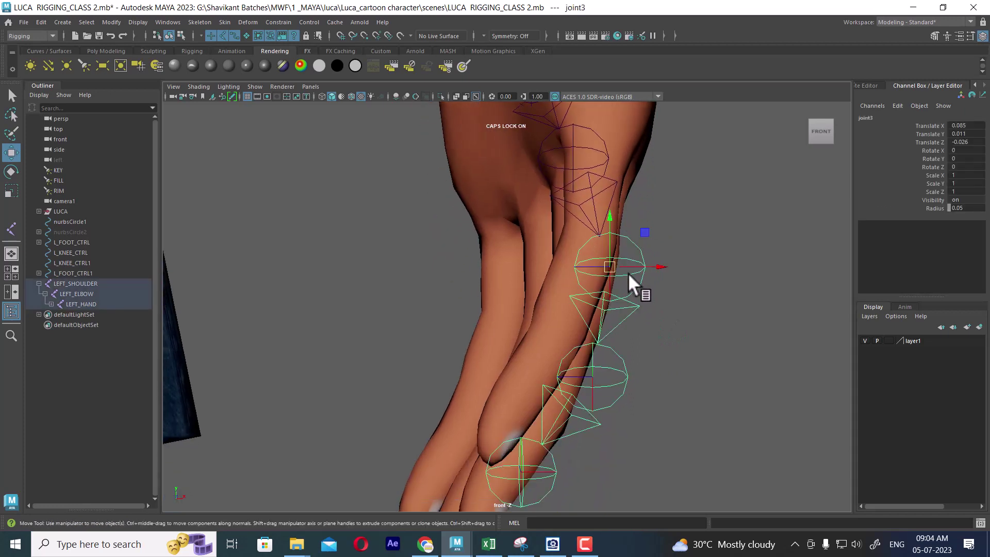
left_click_drag(613, 265, 587, 276)
middle_click_drag(587, 276, 624, 242, "alt")
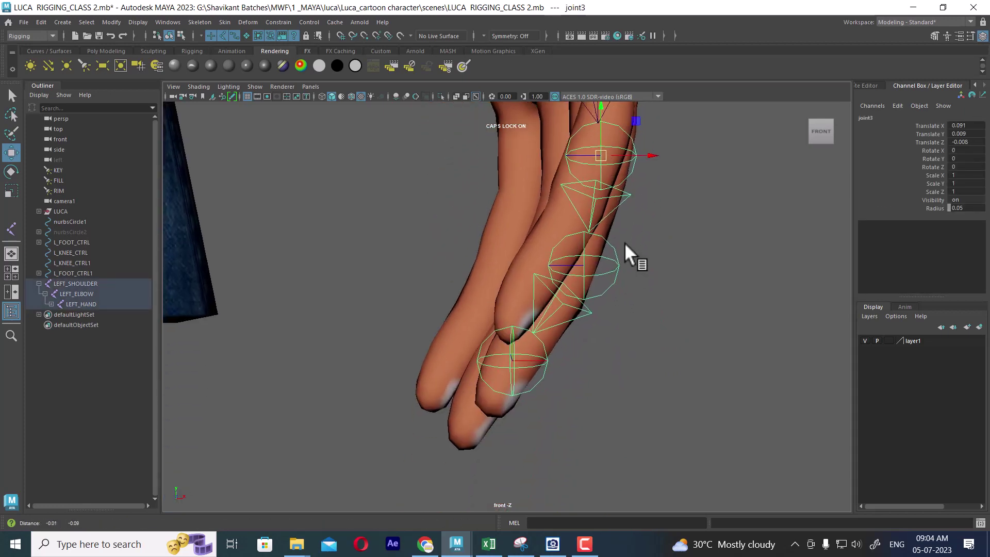
- Reframe the hand in perspective, then switch to the Right View via the hotbox
mouse_move(624, 334)
left_mouse_down("alt")
mouse_move(629, 194)
mouse_move(691, 311)
left_mouse_up("alt")
right_click_drag(691, 311, 581, 290, "alt")
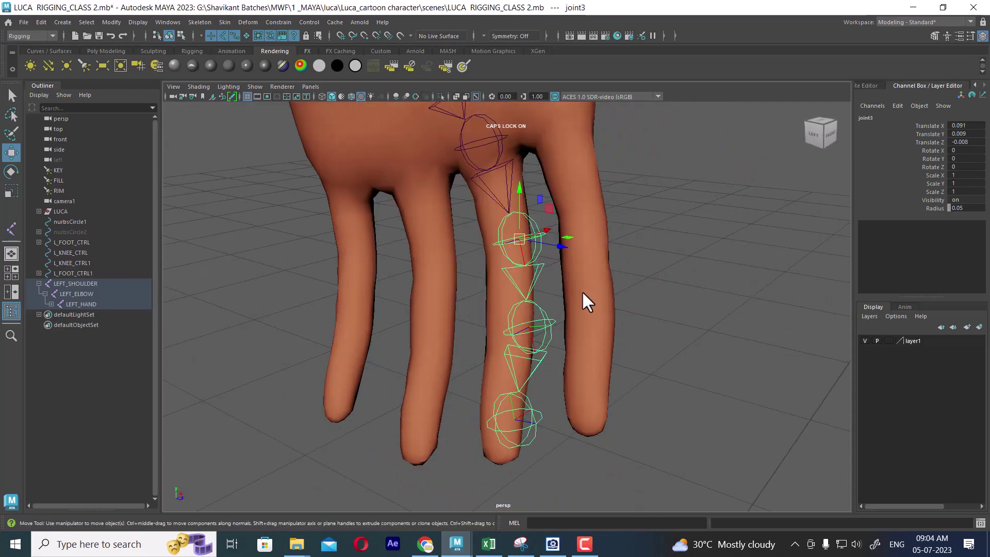
mouse_move(582, 290)
left_mouse_down("alt")
mouse_move(641, 281)
mouse_move(566, 293)
mouse_move(605, 278)
mouse_move(660, 279)
left_mouse_up("alt")
key("space")
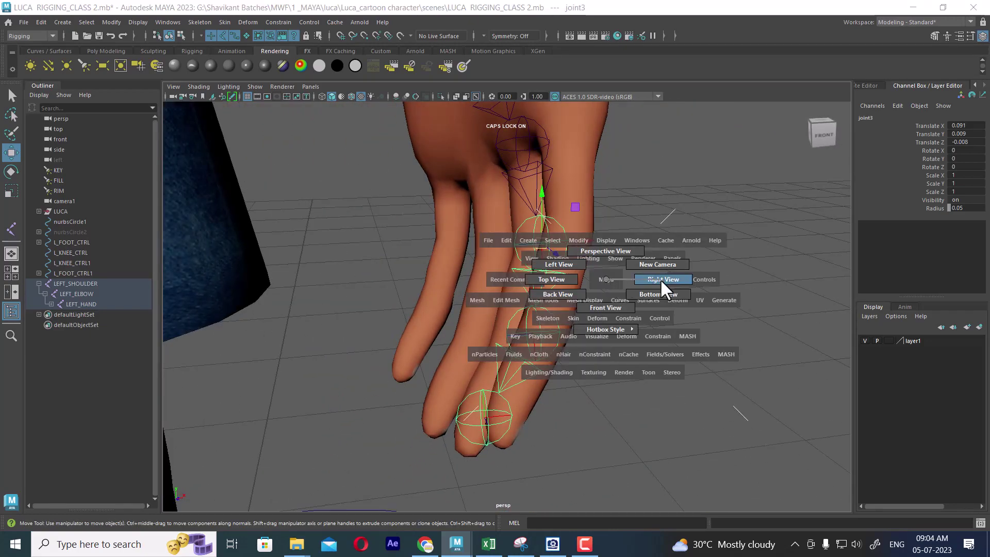
scroll(577, 298, "up", 3)
left_click_drag(512, 279, 535, 279)
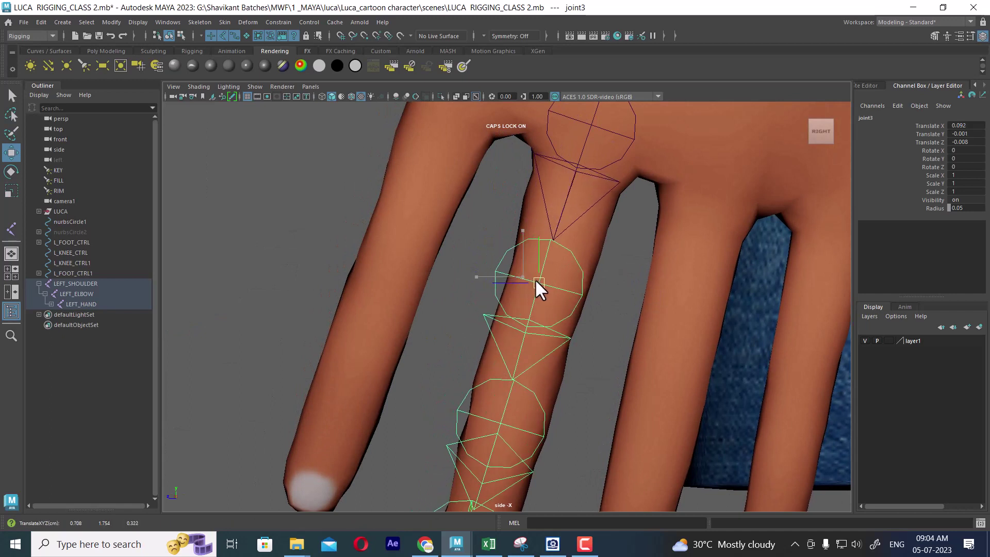
- Select joint2 and expand LEFT_HAND in the Outliner to reveal joint1
left_click(613, 134)
middle_click_drag(607, 159, 586, 244, "alt")
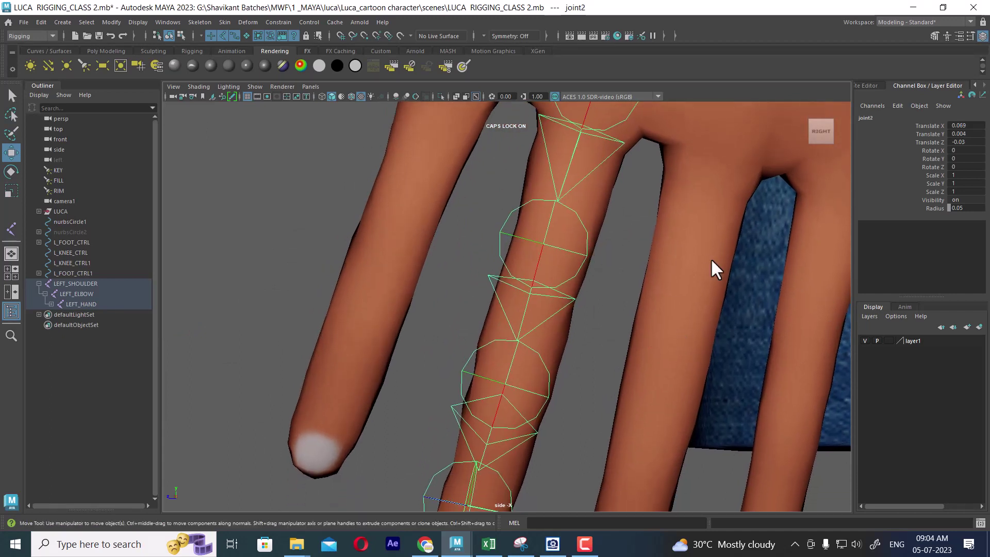
scroll(567, 426, "down", 3)
scroll(541, 293, "up", 3)
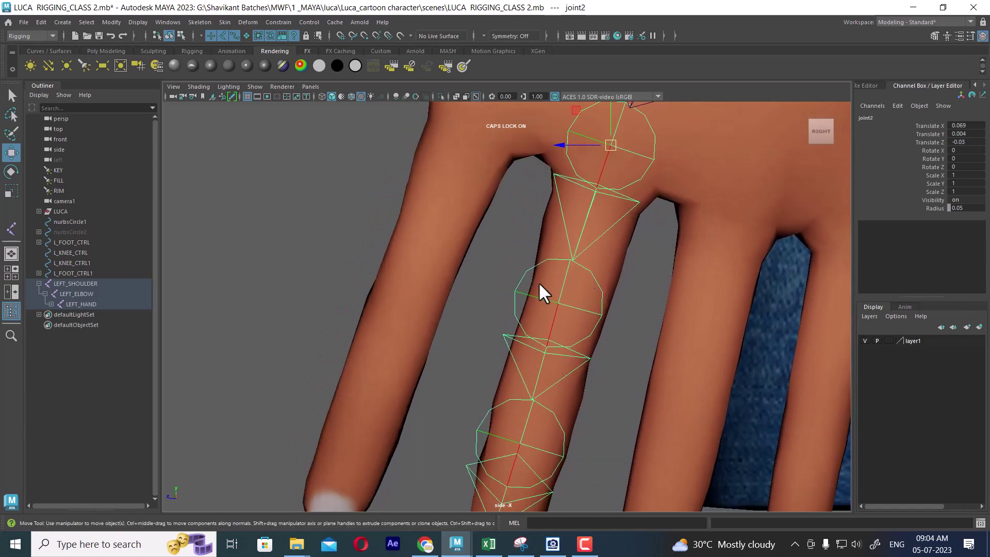
left_click(51, 304)
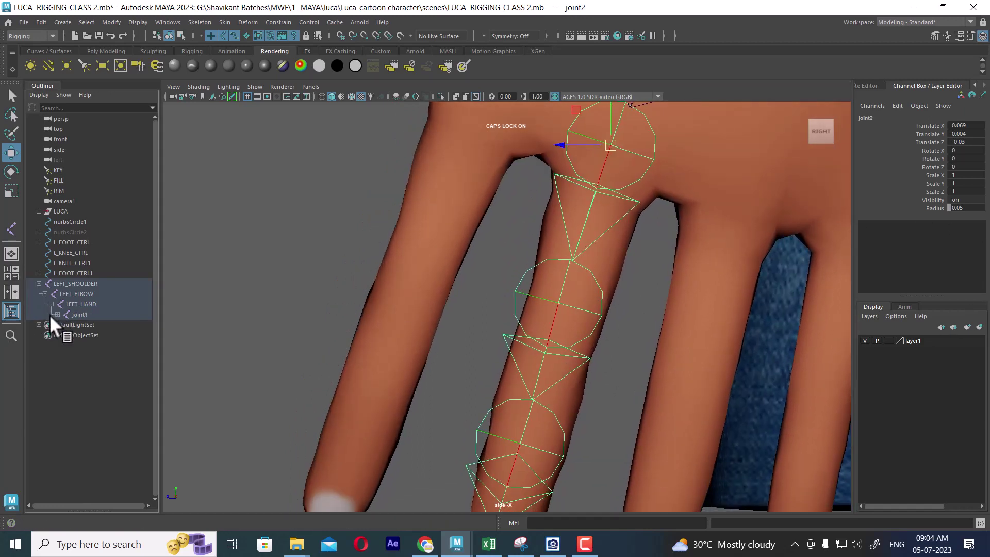
- Select joint2 through joint5 in the Outliner and drag their Radius down to 0.04
left_click(57, 315)
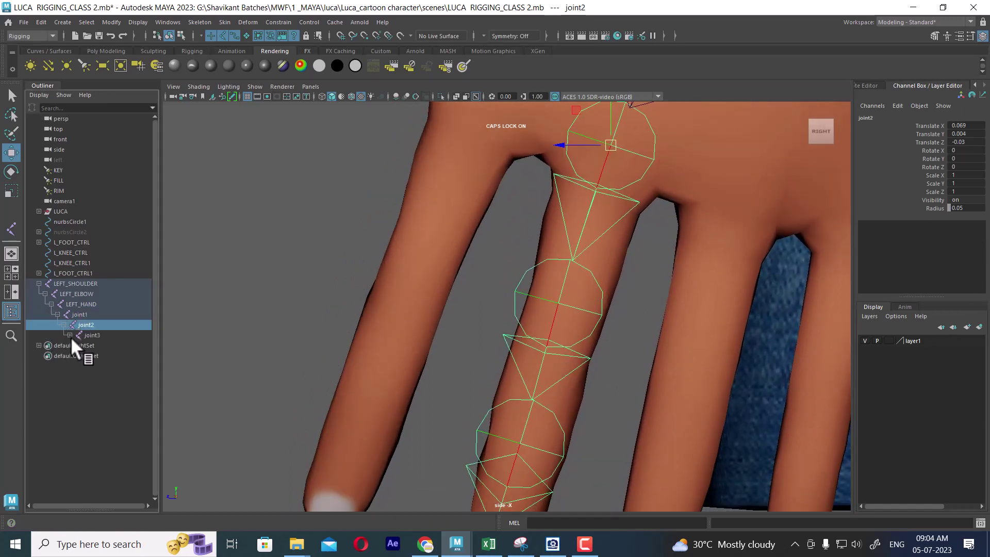
left_click(76, 346)
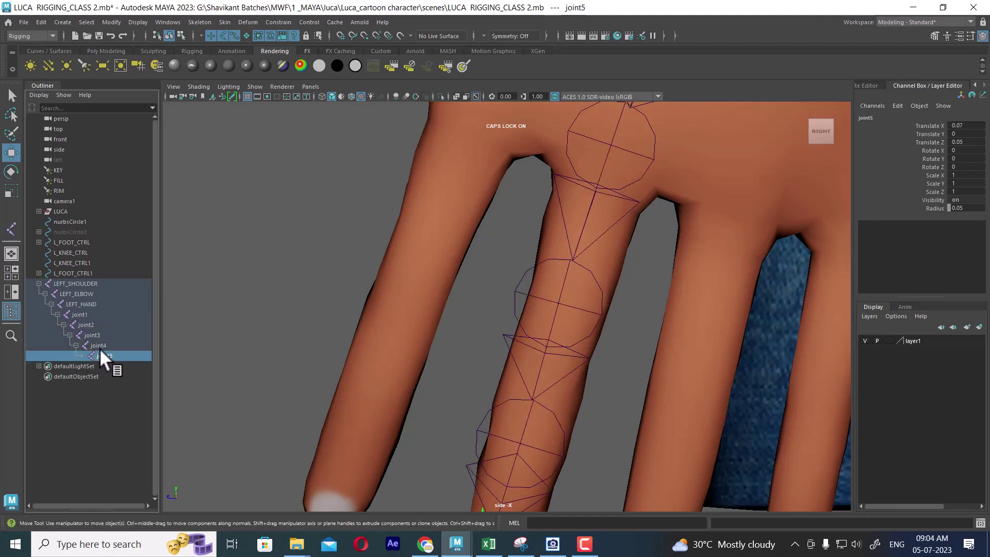
left_click(89, 336)
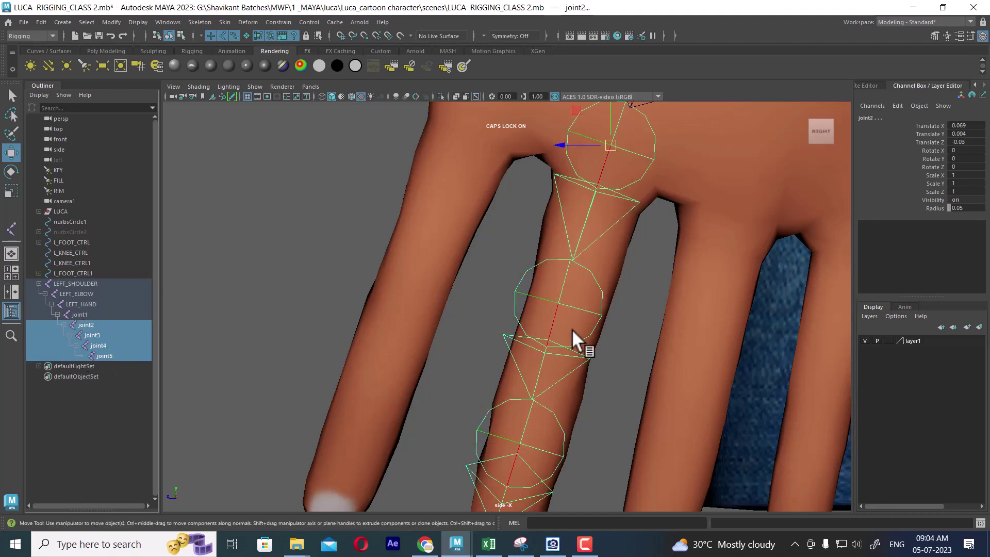
scroll(575, 340, "down", 5)
scroll(649, 356, "up", 2)
scroll(663, 375, "up", 2)
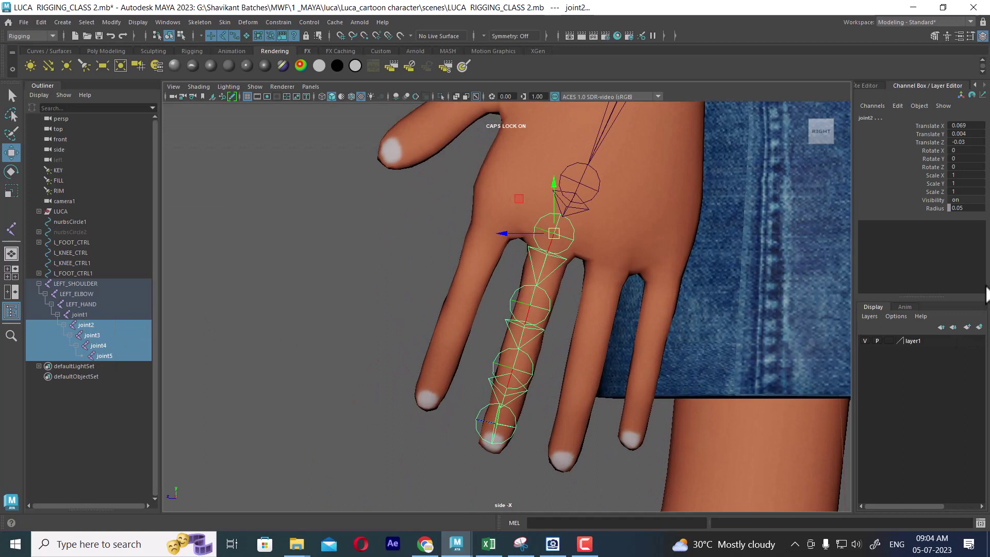
left_click(936, 209)
middle_click_drag(324, 286, 322, 277)
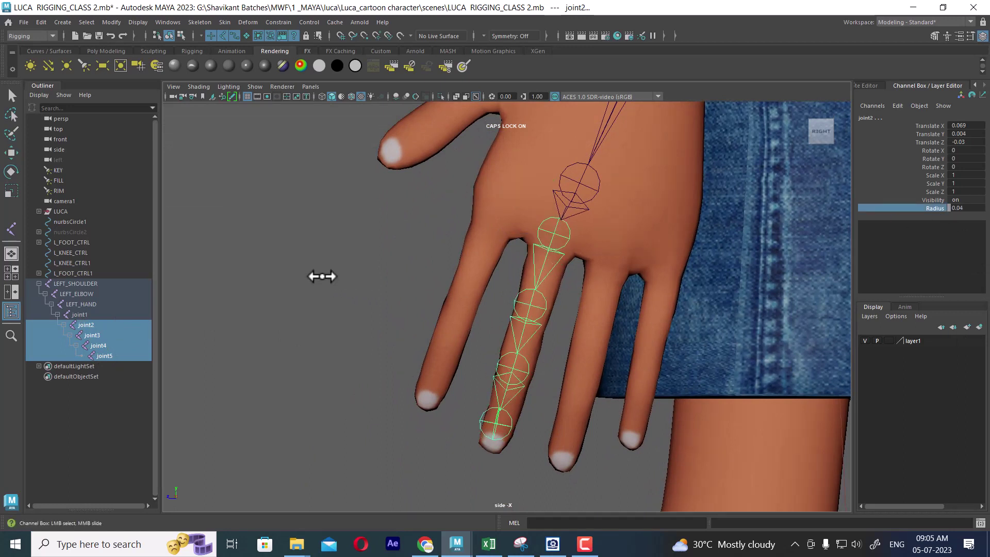
- Select fingertip joint5 and move it down into the fingertip with the Move tool
scroll(526, 296, "up", 3)
scroll(522, 341, "up", 3)
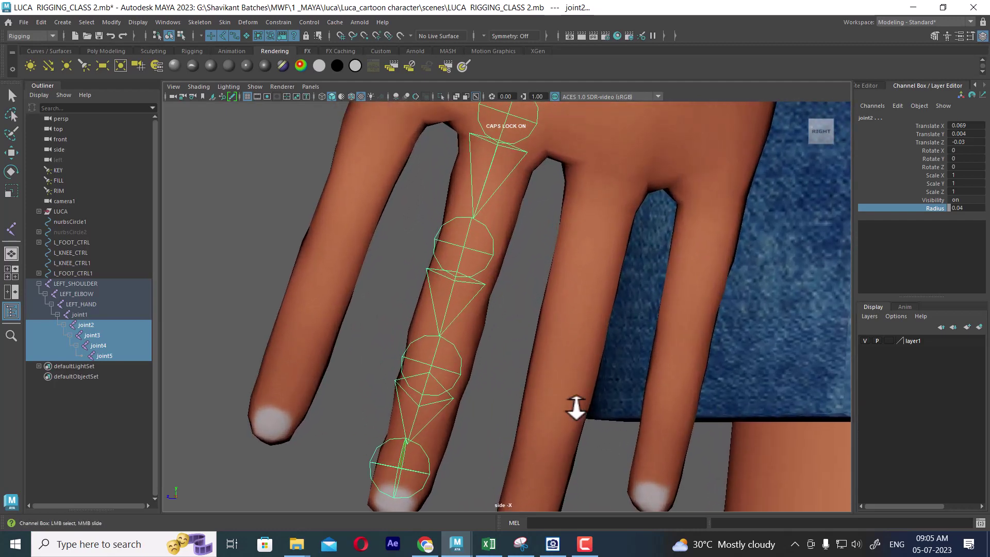
scroll(453, 312, "down", 2)
scroll(478, 299, "up", 2)
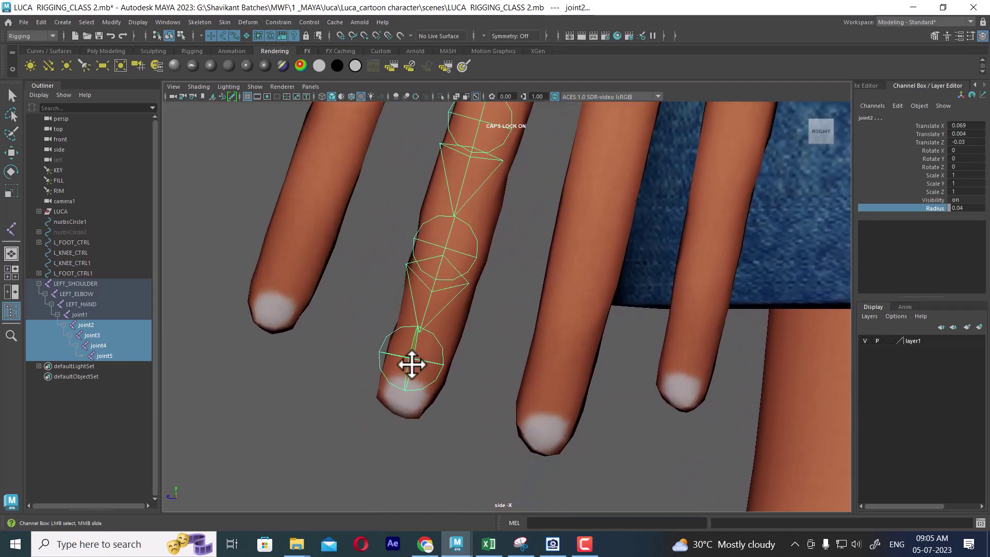
left_click(415, 361)
key("w")
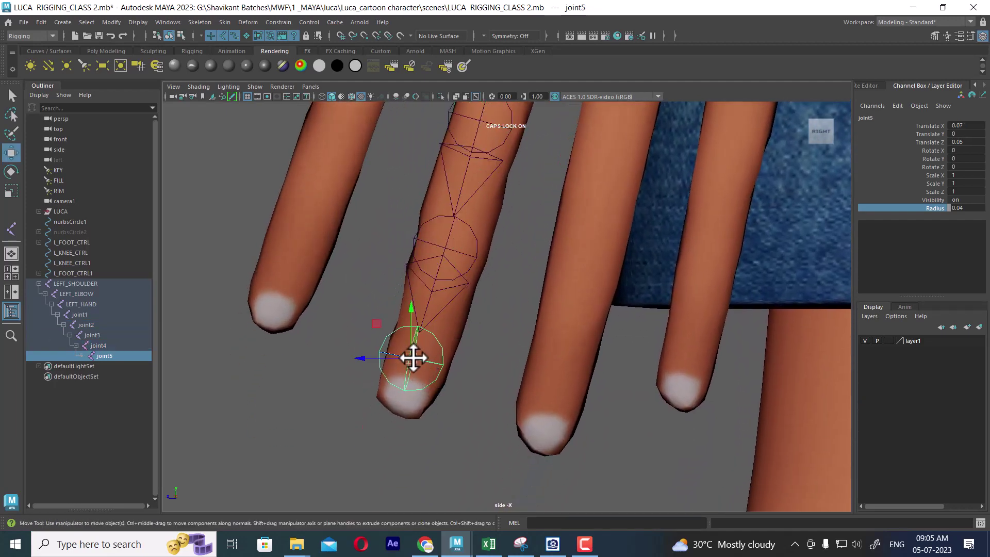
left_click_drag(414, 356, 404, 395)
- Check joint5 from side, front and perspective views, nudging it to Translate X 0.092, Y -0.003, Z 0.059
key("space")
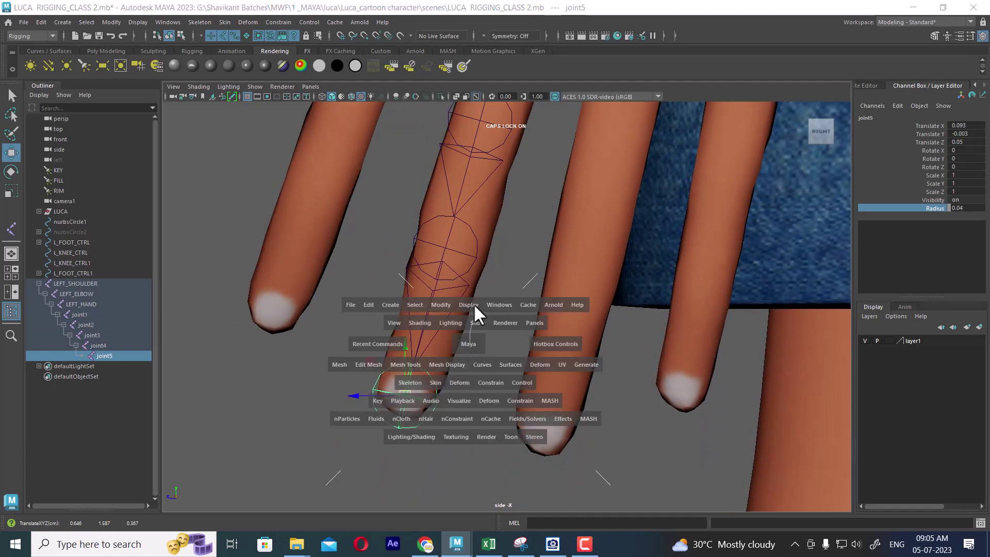
mouse_move(473, 304)
left_mouse_down()
mouse_move(552, 322)
mouse_move(687, 324)
left_mouse_up()
key("space")
key("space")
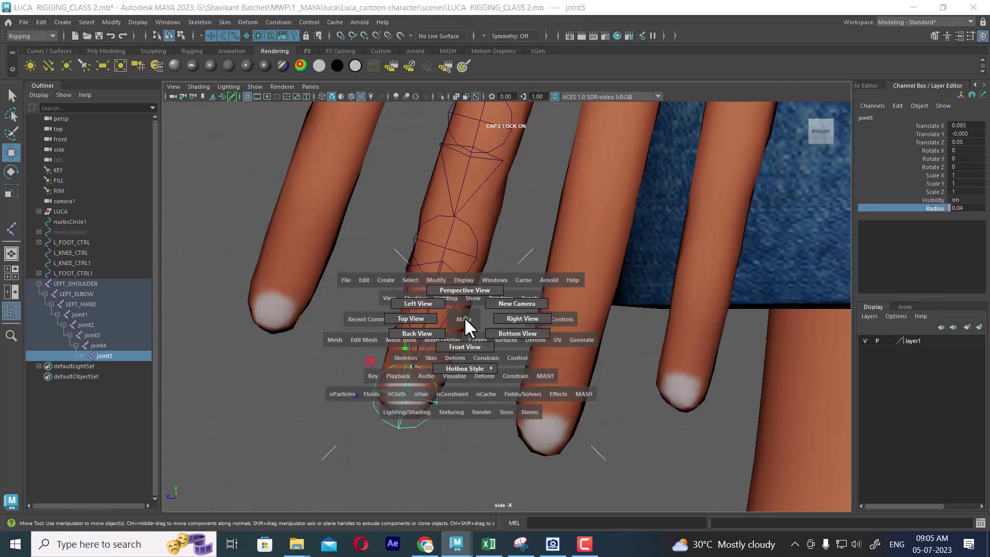
left_click_drag(464, 317, 472, 348)
mouse_move(513, 395)
left_mouse_down()
mouse_move(500, 394)
mouse_move(580, 259)
left_mouse_up()
key("space")
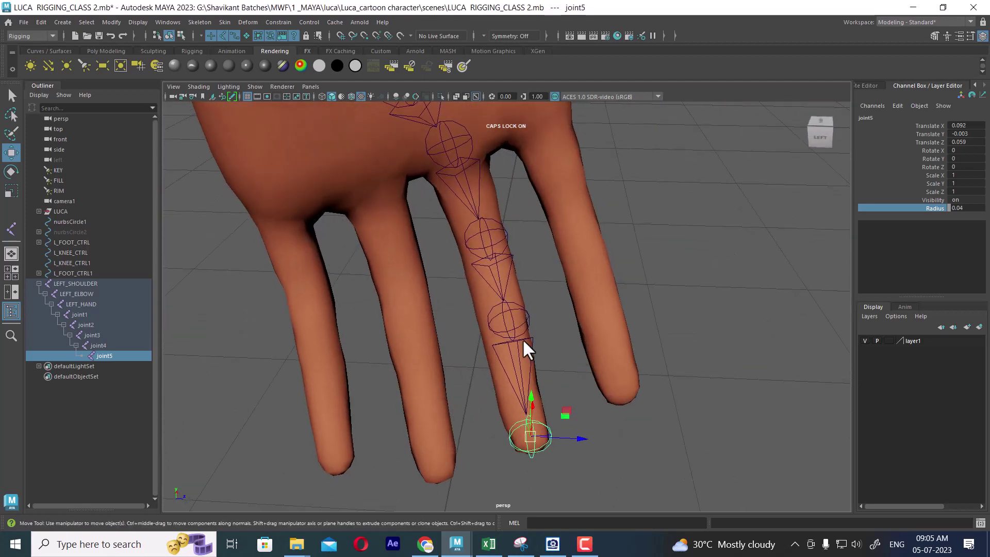
left_click(522, 326)
mouse_move(522, 325)
right_mouse_down("alt")
mouse_move(584, 363)
mouse_move(559, 315)
right_mouse_up("alt")
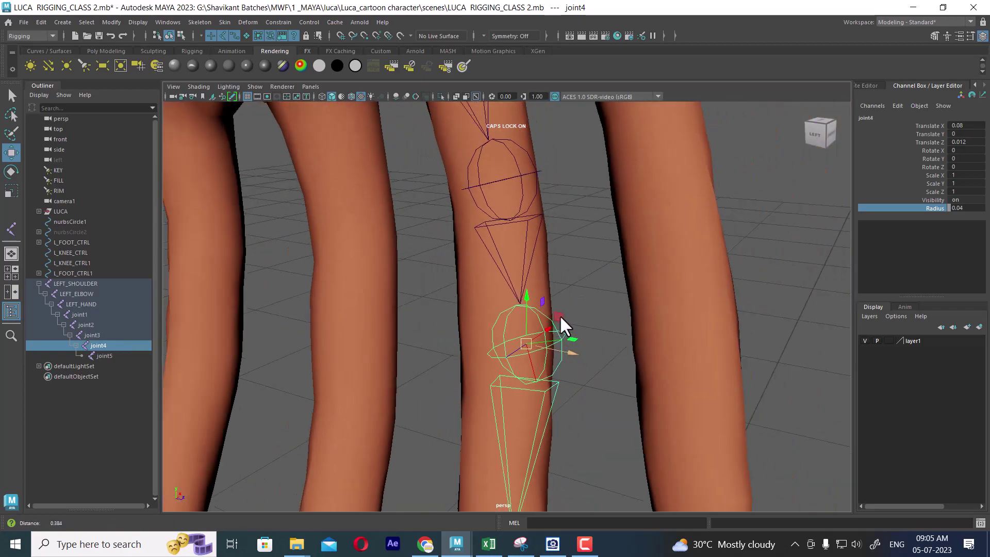
- Turn on Wireframe on Shaded and nudge joint4 toward the finger's centre in perspective
left_click(350, 96)
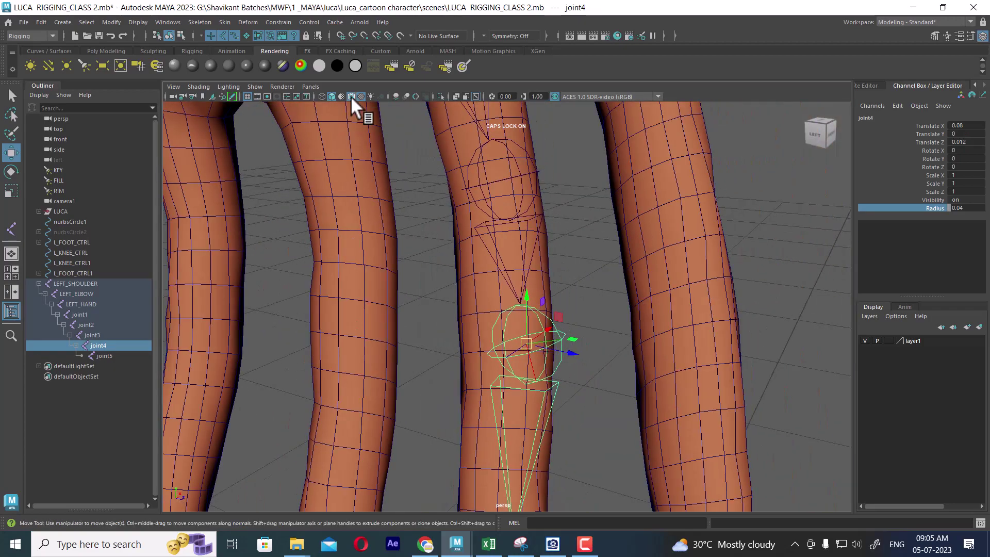
right_click_drag(614, 366, 571, 267, "alt")
mouse_move(570, 267)
left_mouse_down("alt")
mouse_move(555, 299)
mouse_move(544, 298)
left_mouse_up("alt")
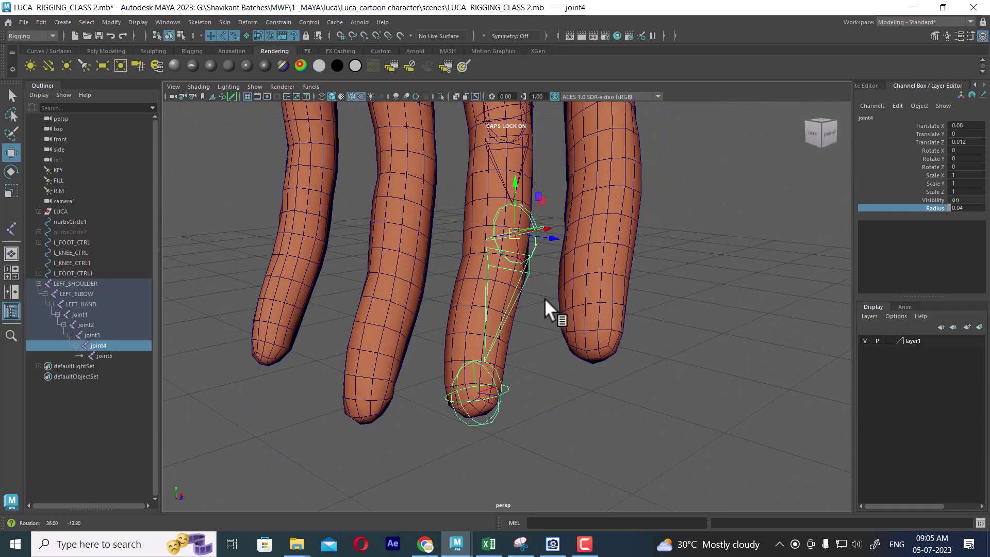
right_click_drag(524, 255, 531, 263, "alt")
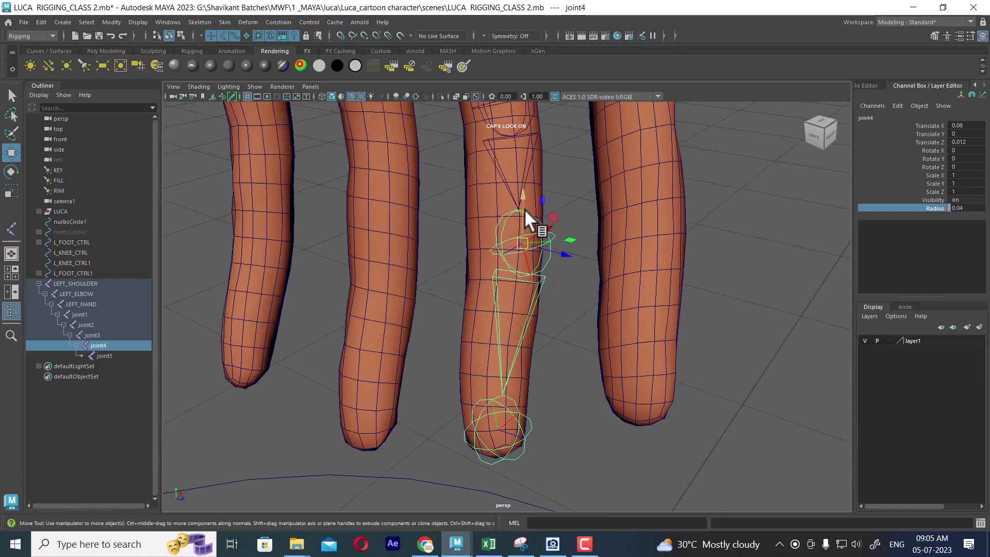
mouse_move(525, 209)
left_mouse_down()
mouse_move(521, 247)
mouse_move(490, 257)
mouse_move(509, 254)
mouse_move(500, 227)
left_mouse_up()
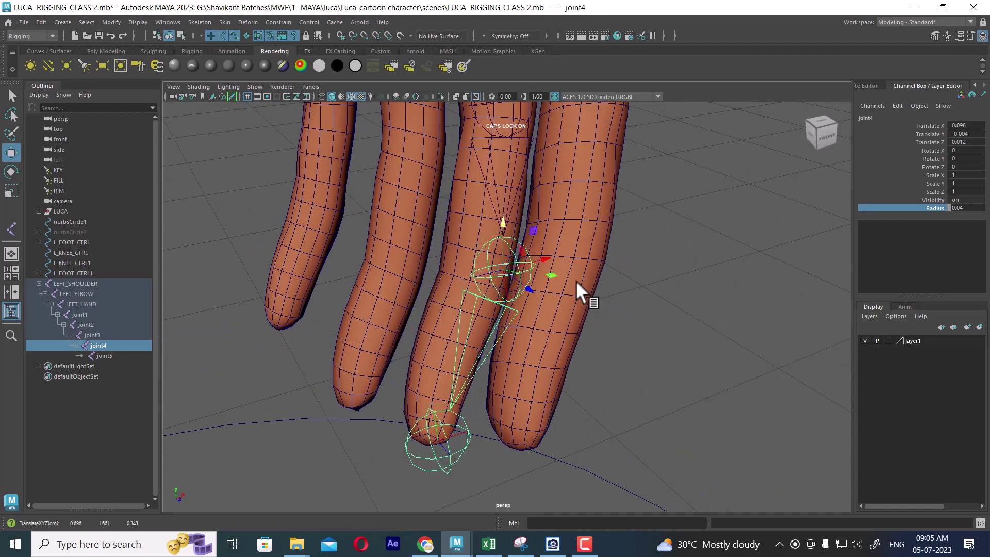
mouse_move(576, 281)
left_mouse_down("alt")
mouse_move(525, 261)
mouse_move(512, 262)
mouse_move(514, 270)
left_mouse_up("alt")
- Orbit around the joint chain, checking joint5 and joint3 placement inside the finger
mouse_move(438, 366)
left_mouse_down("alt")
mouse_move(531, 272)
mouse_move(552, 420)
mouse_move(505, 361)
mouse_move(554, 369)
mouse_move(578, 312)
mouse_move(597, 297)
mouse_move(540, 293)
left_mouse_up("alt")
left_click(443, 365)
scroll(565, 302, "up", 3)
left_click(541, 294)
mouse_move(607, 298)
left_mouse_down("alt")
mouse_move(513, 291)
mouse_move(602, 300)
mouse_move(537, 242)
mouse_move(539, 299)
mouse_move(404, 295)
mouse_move(531, 308)
left_mouse_up("alt")
right_click_drag(531, 308, 552, 262, "alt")
mouse_move(552, 261)
left_mouse_down("alt")
mouse_move(614, 298)
mouse_move(650, 291)
left_mouse_up("alt")
- In the front view, move joint4 left to Translate X 0.096, Y 0, Z 0.032
key("space")
key("space")
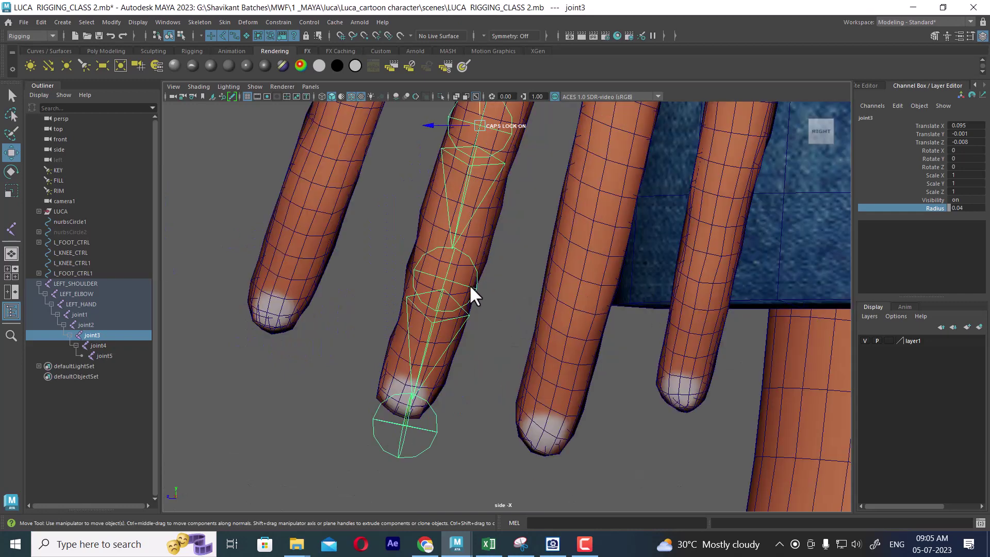
left_click(467, 285)
left_click_drag(450, 280, 440, 280)
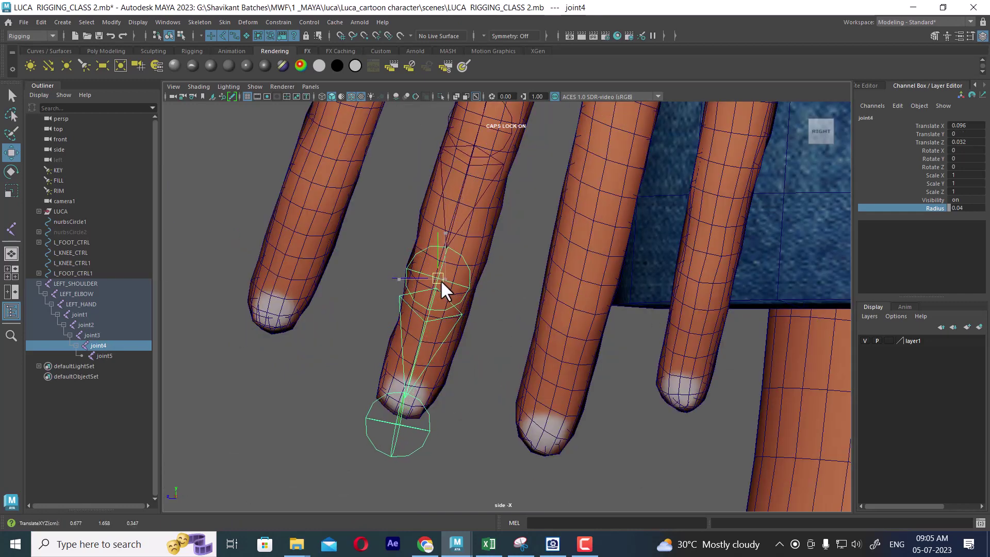
scroll(464, 309, "down", 2)
scroll(510, 284, "down", 2)
scroll(537, 263, "down", 2)
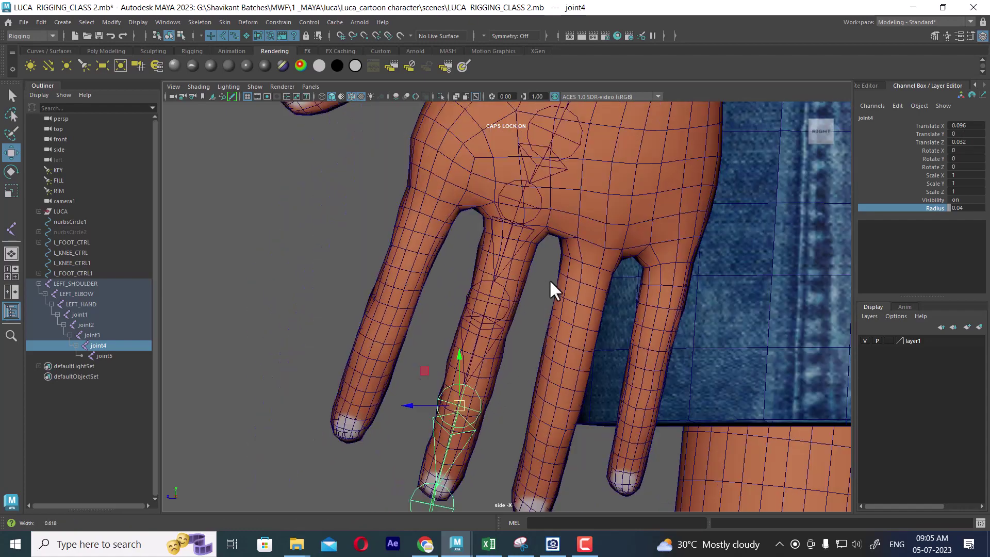
scroll(549, 279, "down", 3)
scroll(515, 246, "up", 1)
scroll(518, 228, "up", 1)
scroll(527, 274, "up", 1)
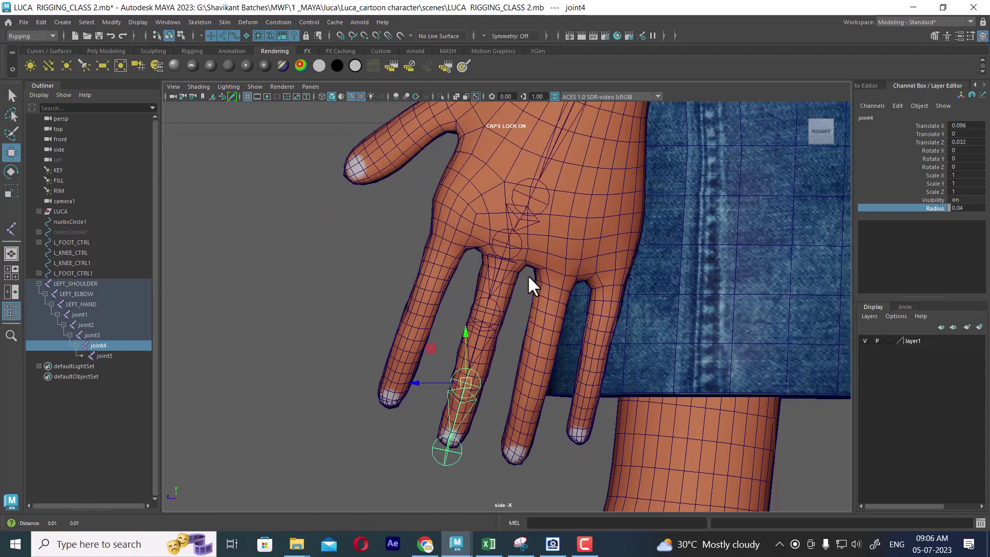
scroll(523, 281, "up", 1)
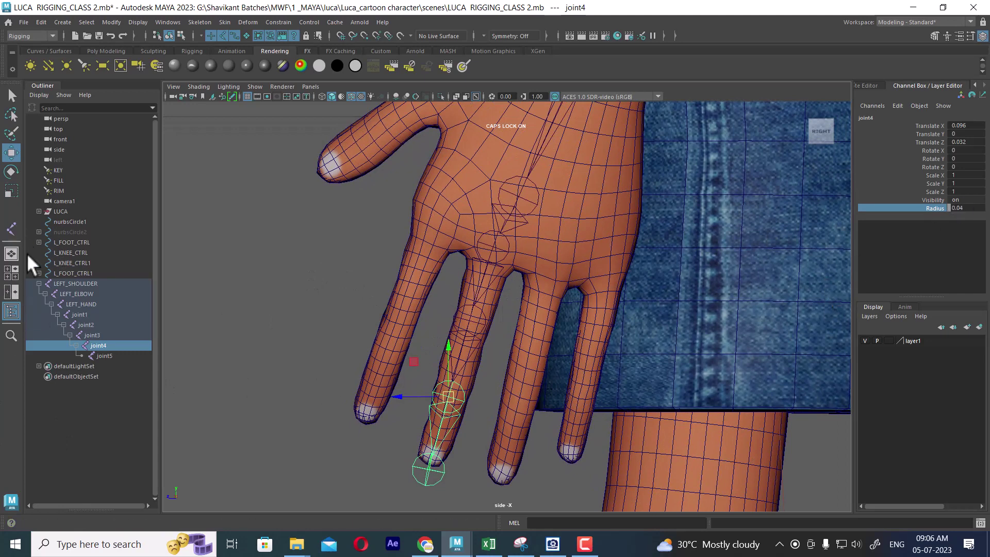
- Set the Create Joints tool's Short bone radius to 0.04
left_click(199, 22)
left_click(303, 42)
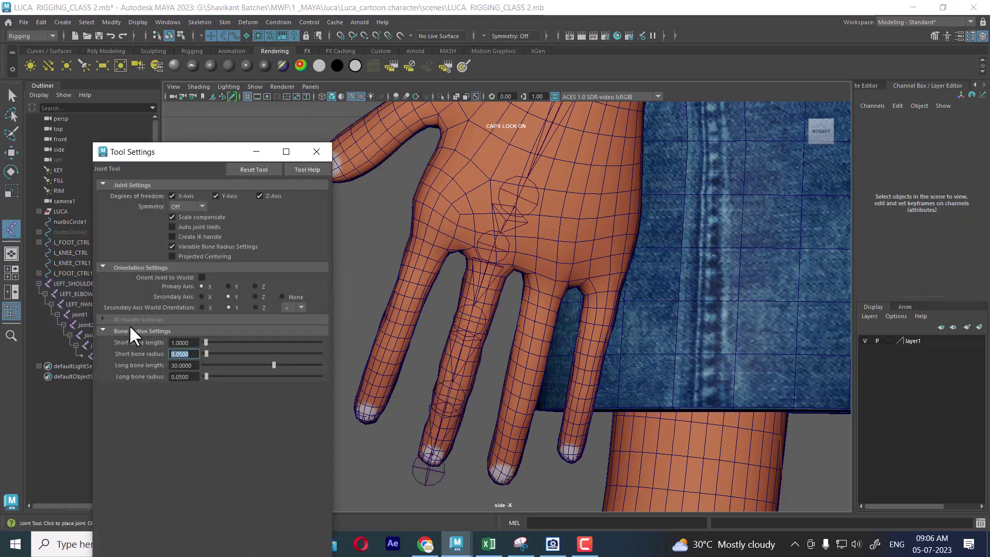
type("0.04")
key("Return")
left_click(317, 151)
scroll(537, 243, "up", 2)
scroll(530, 269, "up", 3)
scroll(541, 310, "up", 3)
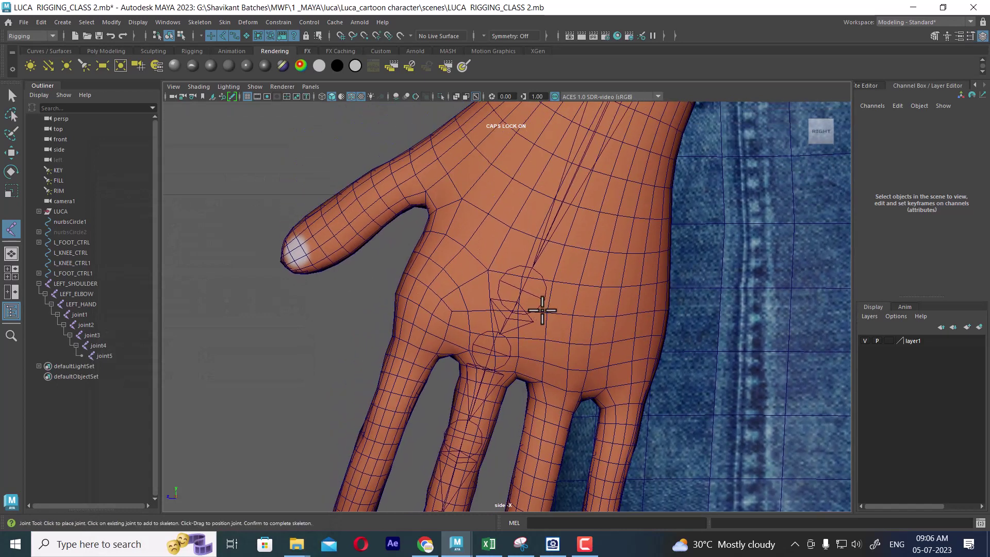
scroll(540, 296, "down", 2)
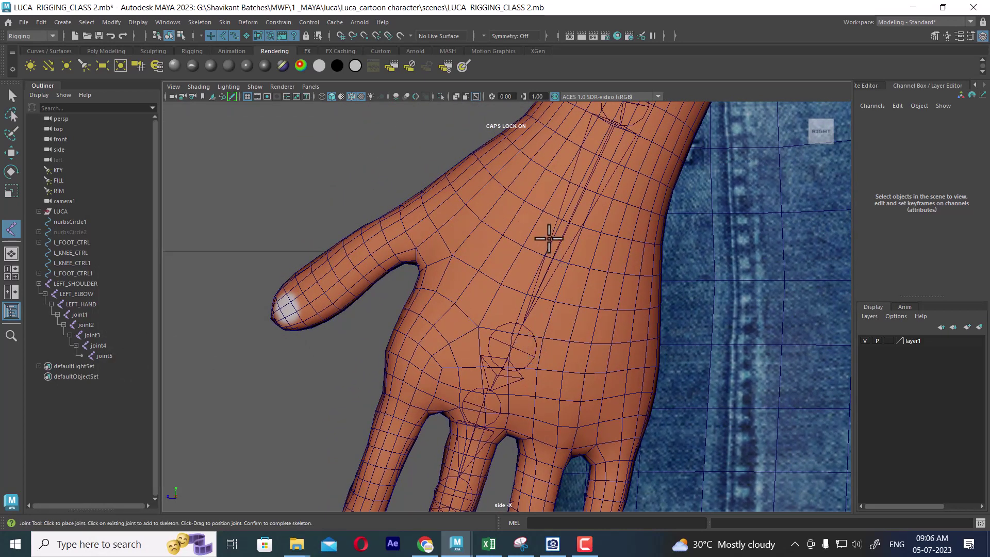
scroll(547, 242, "up", 2)
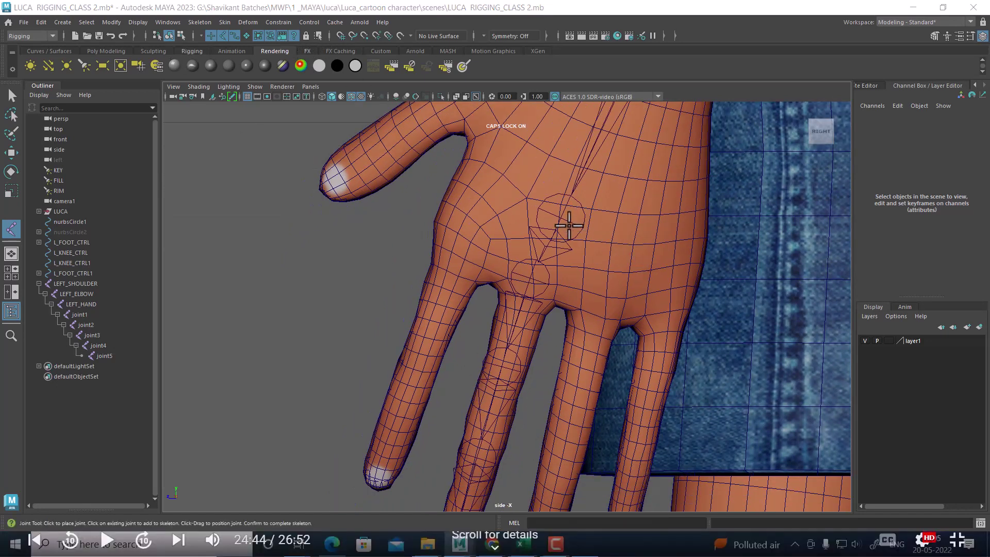
- Draw joint6 to joint9 from joint1 down the neighbouring finger's knuckles to its tip
left_click(562, 219)
left_click(453, 266)
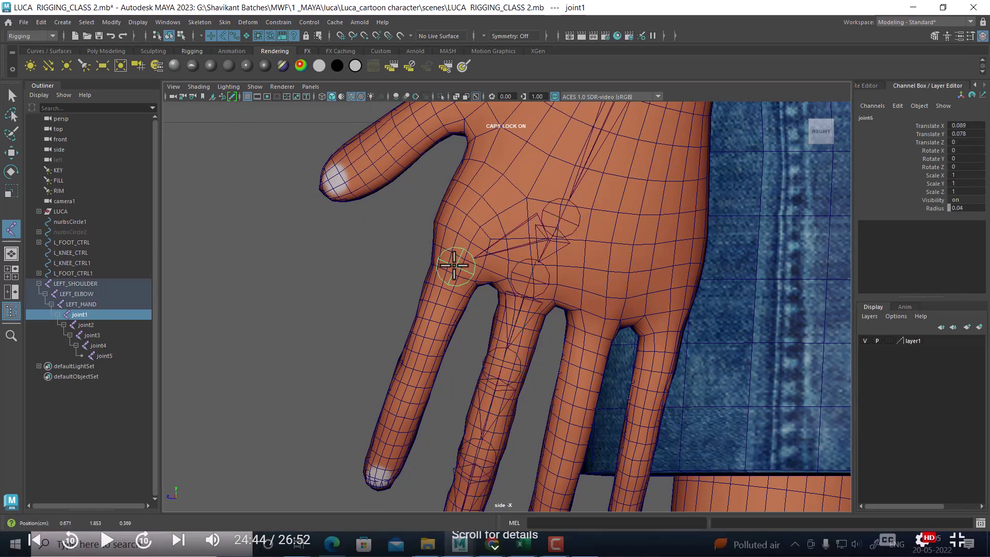
left_click_drag(452, 267, 454, 258)
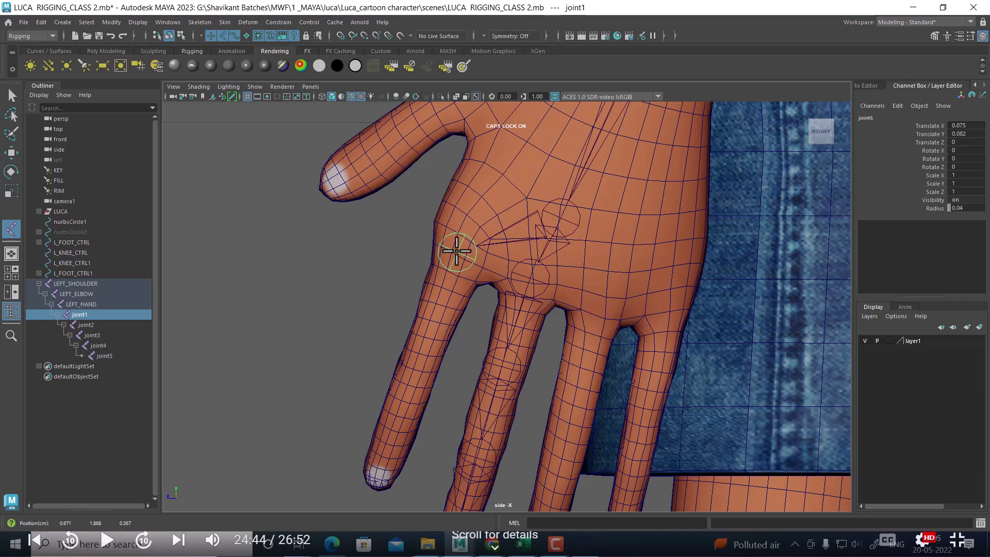
scroll(559, 342, "up", 3)
left_click(452, 300)
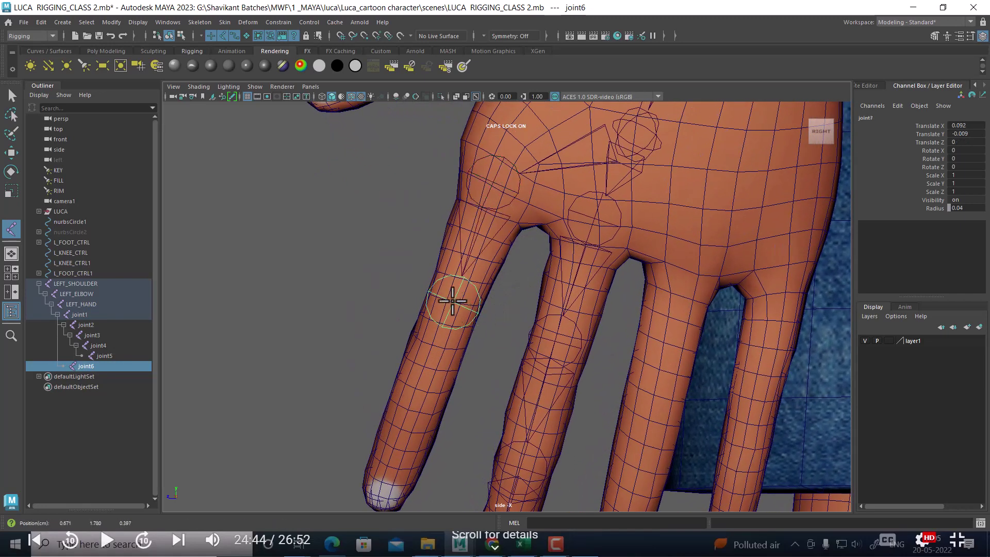
scroll(441, 319, "down", 2)
left_click(427, 330)
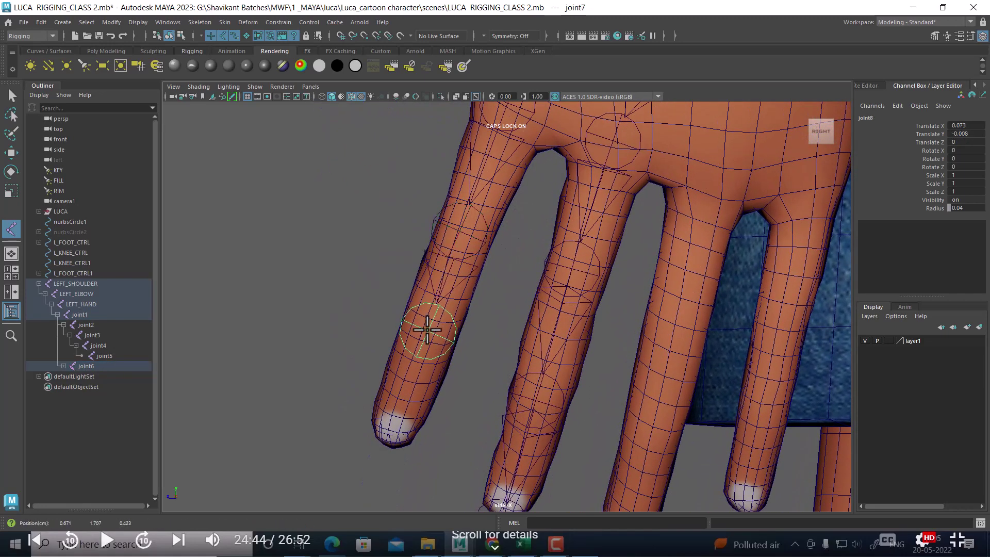
left_click(384, 441)
scroll(589, 305, "down", 2)
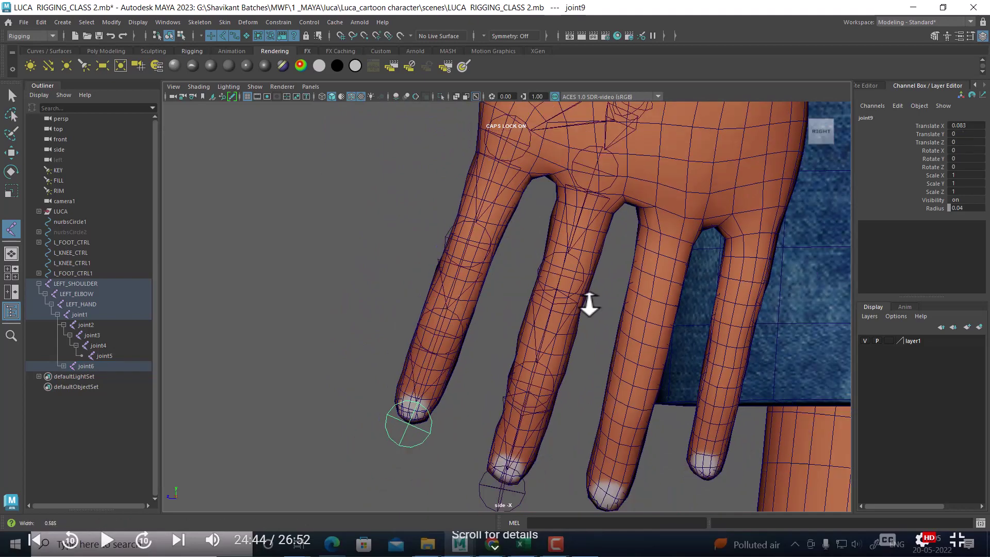
scroll(589, 304, "down", 5)
scroll(480, 305, "up", 2)
scroll(545, 339, "up", 2)
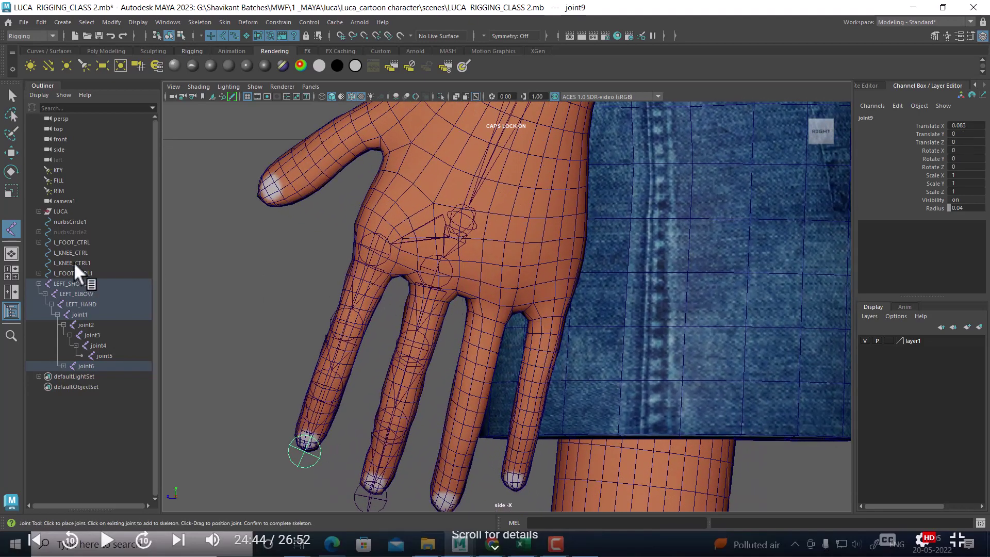
key("Return")
- Draw a third chain, joint10 to joint13, from joint1 down the ring finger to its tip
key("w")
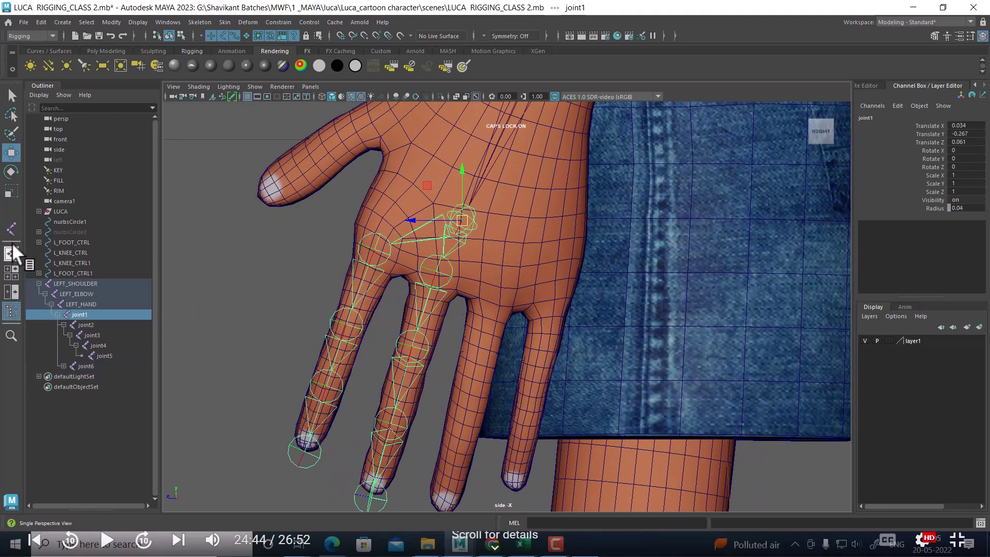
left_click(11, 229)
scroll(392, 233, "up", 2)
scroll(392, 233, "up", 2)
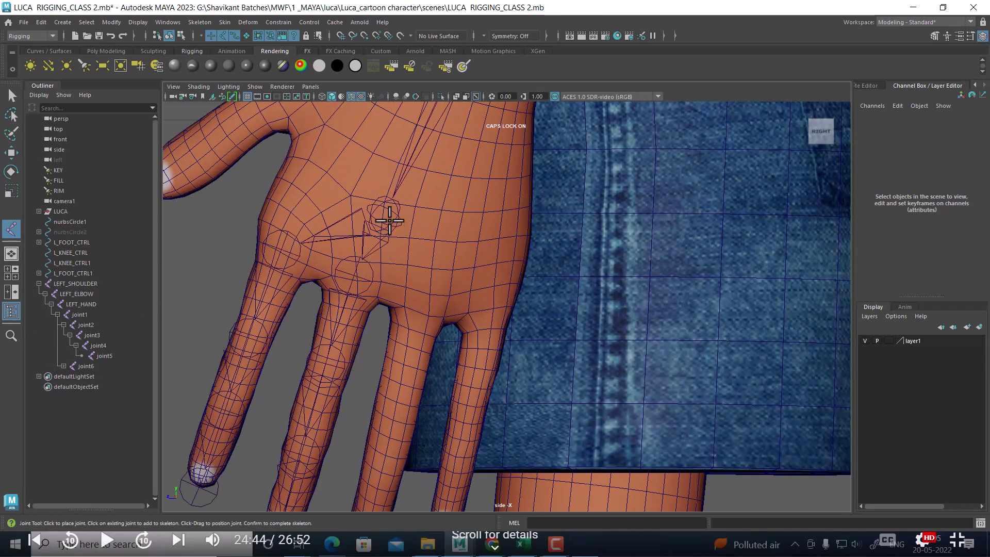
left_click(398, 231)
left_click(420, 309)
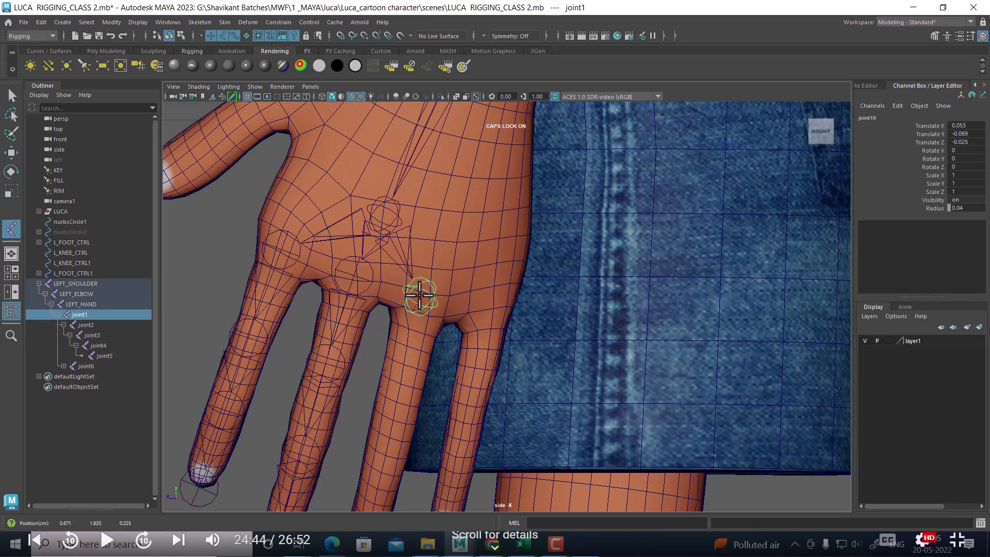
middle_click_drag(419, 309, 420, 222, "alt")
left_click(407, 306)
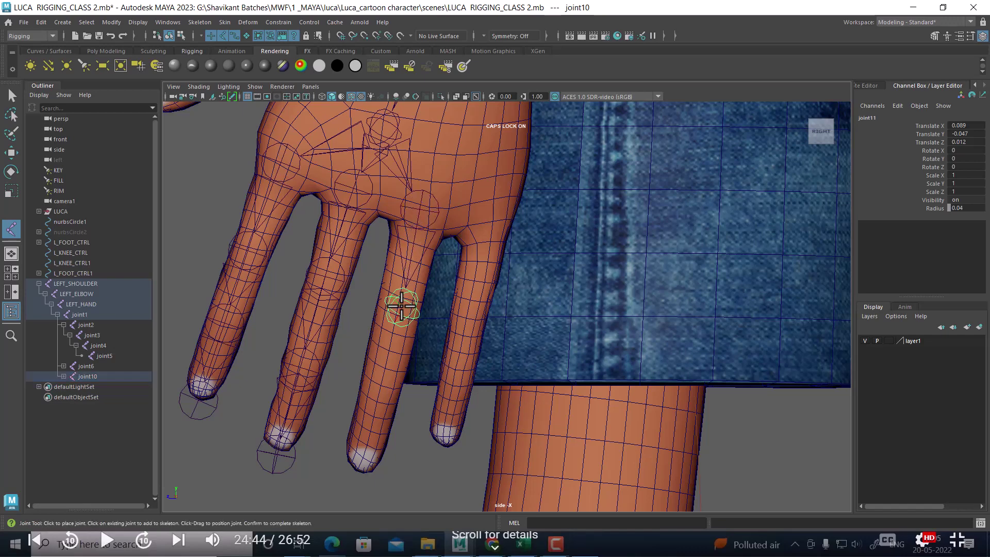
left_click(379, 384)
left_click(361, 465)
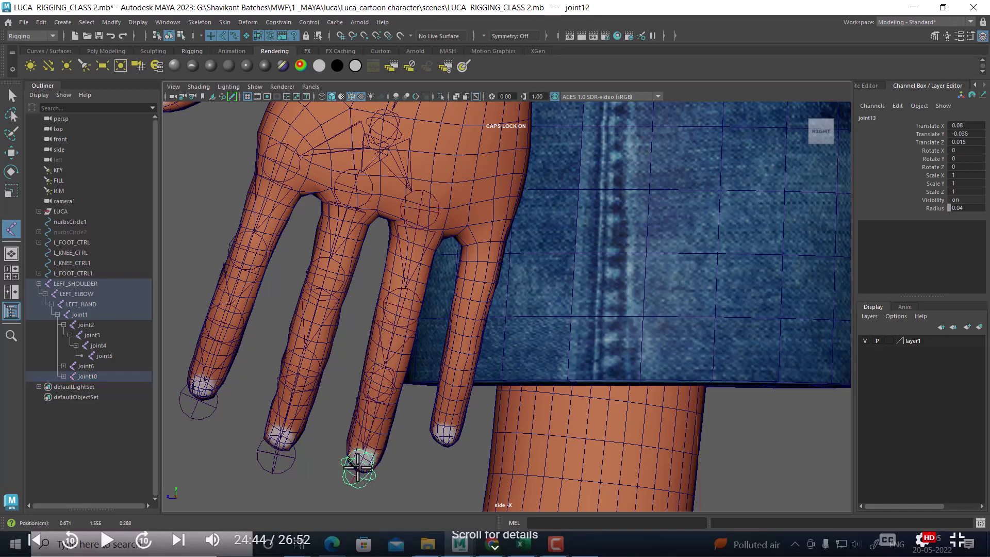
key("Return")
- Select the first finger chain with the Move tool and switch to the front view
middle_click_drag(357, 467, 469, 302, "alt")
scroll(468, 303, "up", 2)
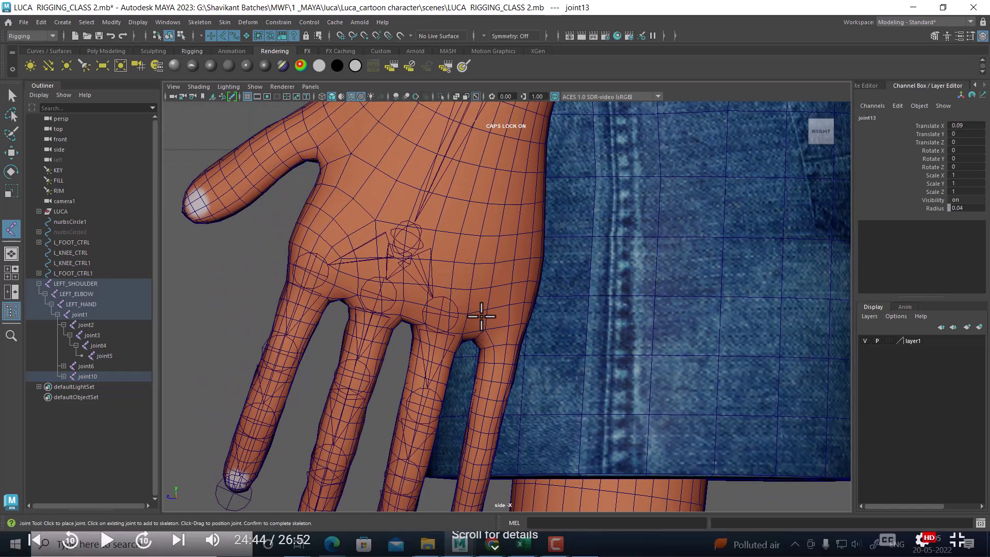
key("w")
left_click(481, 316)
mouse_move(504, 328)
left_mouse_down()
mouse_move(632, 299)
mouse_move(574, 291)
mouse_move(622, 268)
mouse_move(637, 288)
left_mouse_up()
key("space")
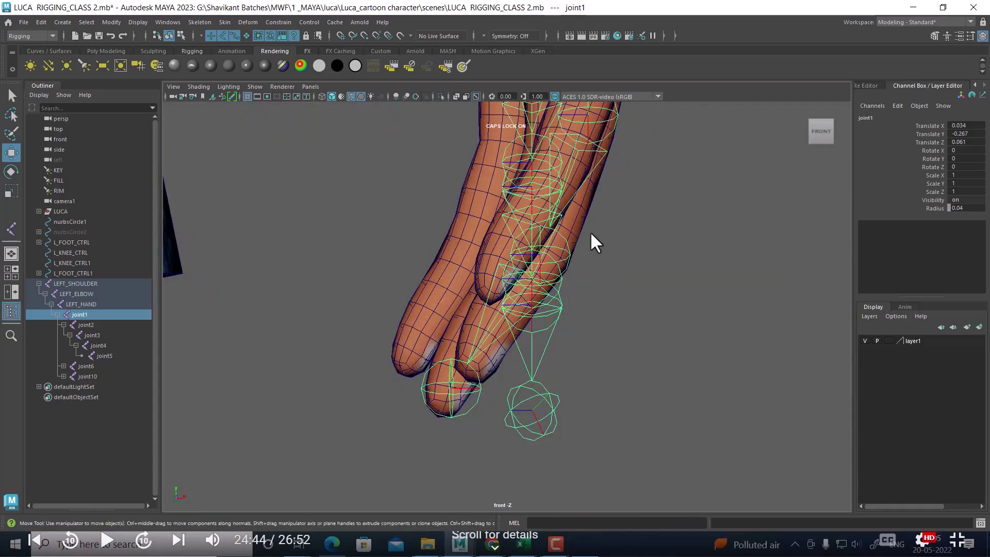
- In the front view, move joint6 into the centre of the finger
mouse_move(590, 231)
left_mouse_down("alt")
mouse_move(629, 320)
mouse_move(621, 251)
mouse_move(663, 306)
left_mouse_up("alt")
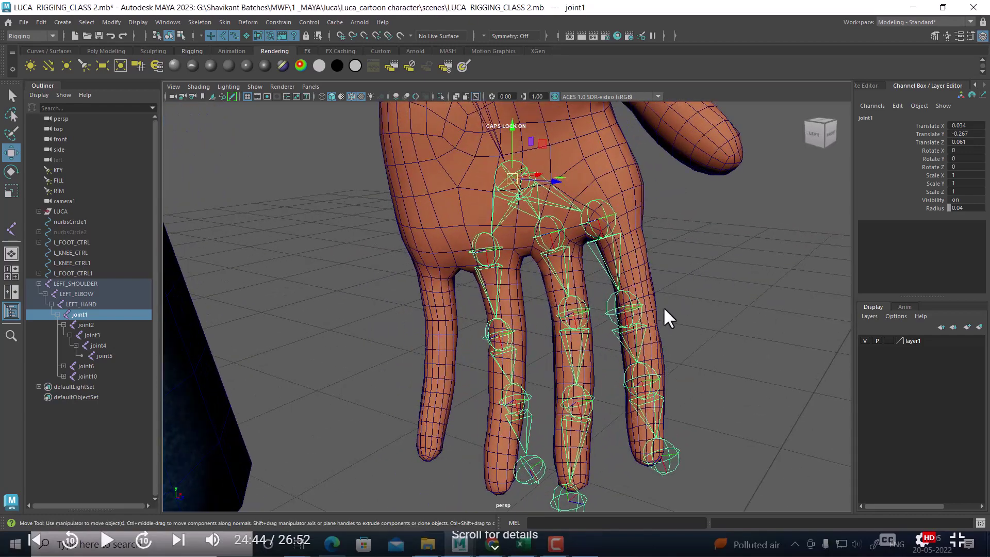
left_click(603, 214)
key("space")
left_click_drag(691, 237, 686, 270)
key("f")
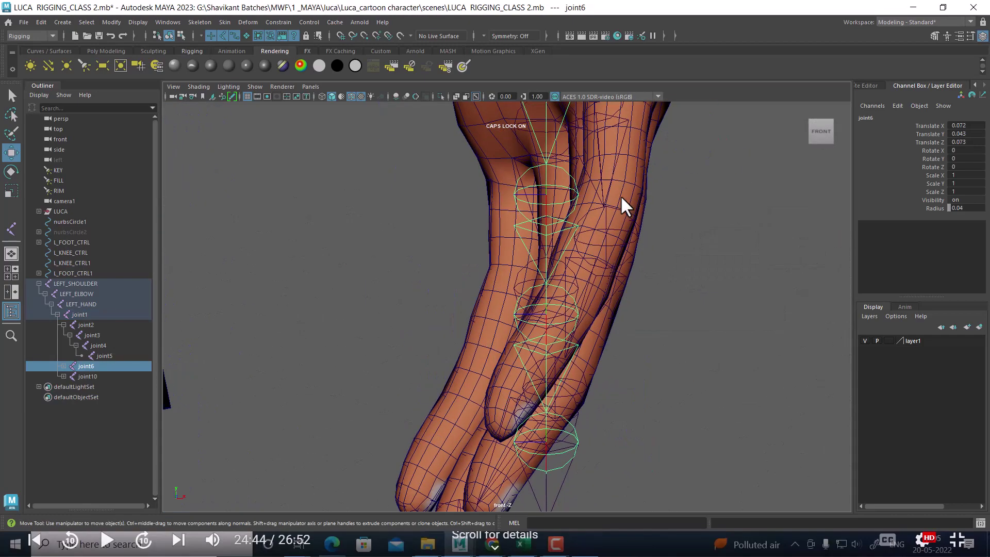
left_click_drag(550, 263, 624, 242)
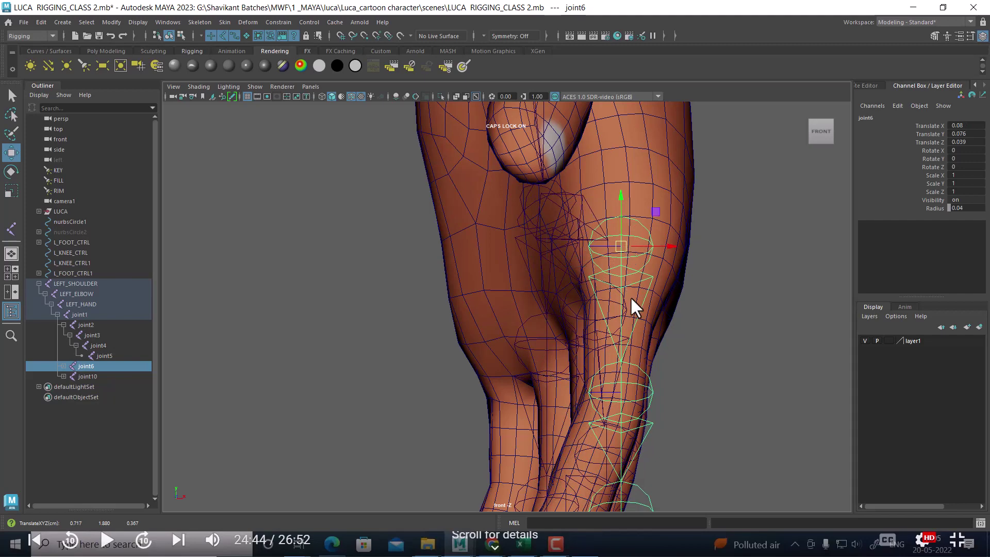
key("space")
- Nudge joint7 into the centre of the finger in the front view
left_click(686, 278)
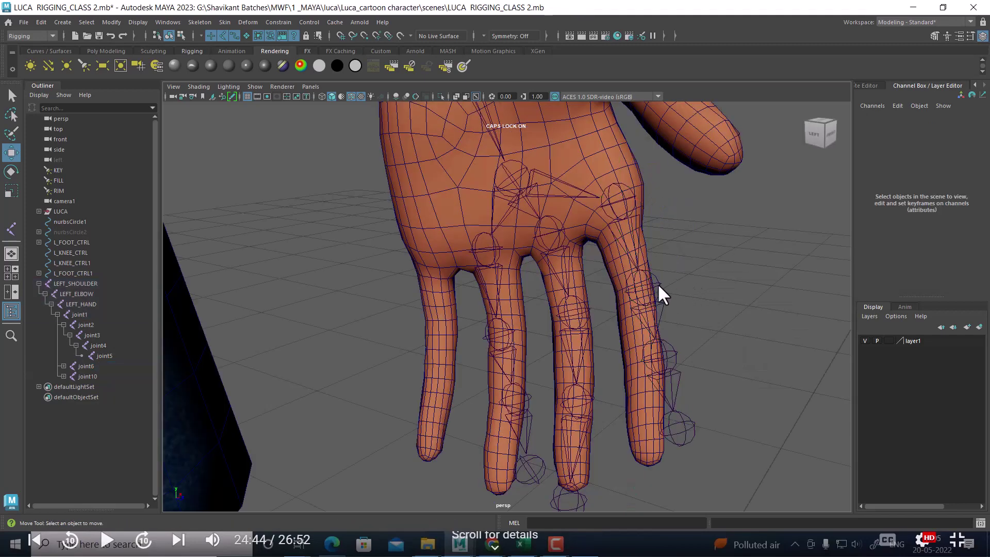
left_click(654, 283)
key("space")
left_click_drag(682, 261, 681, 280)
middle_click_drag(683, 282, 661, 215, "alt")
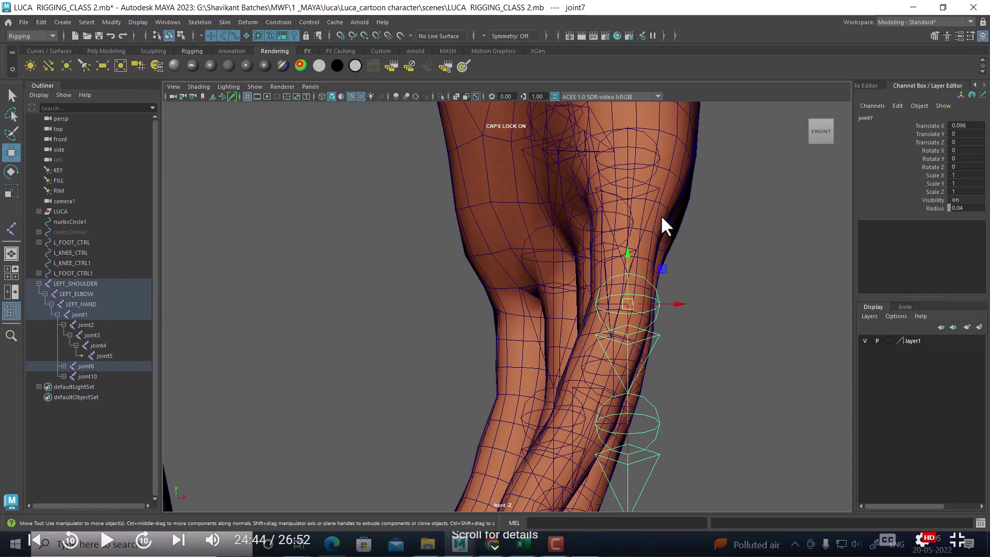
left_click_drag(642, 306, 623, 307)
key("space")
- Move joint8 up into the centre of the finger
key("space")
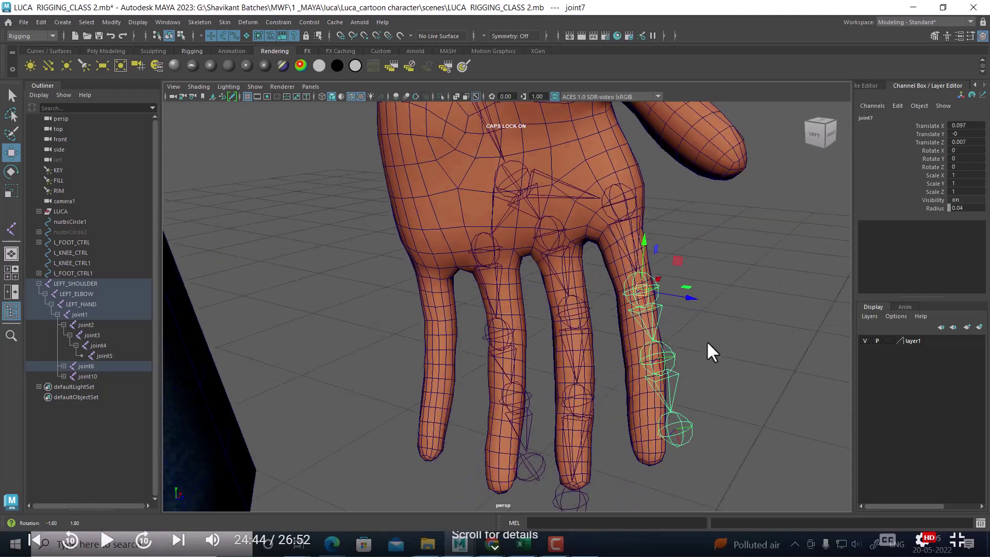
mouse_move(706, 341)
left_mouse_down("alt")
mouse_move(691, 299)
mouse_move(701, 317)
mouse_move(663, 294)
mouse_move(721, 316)
mouse_move(692, 323)
left_mouse_up("alt")
left_click(714, 322)
scroll(722, 317, "down", 5)
key("space")
scroll(670, 309, "up", 3)
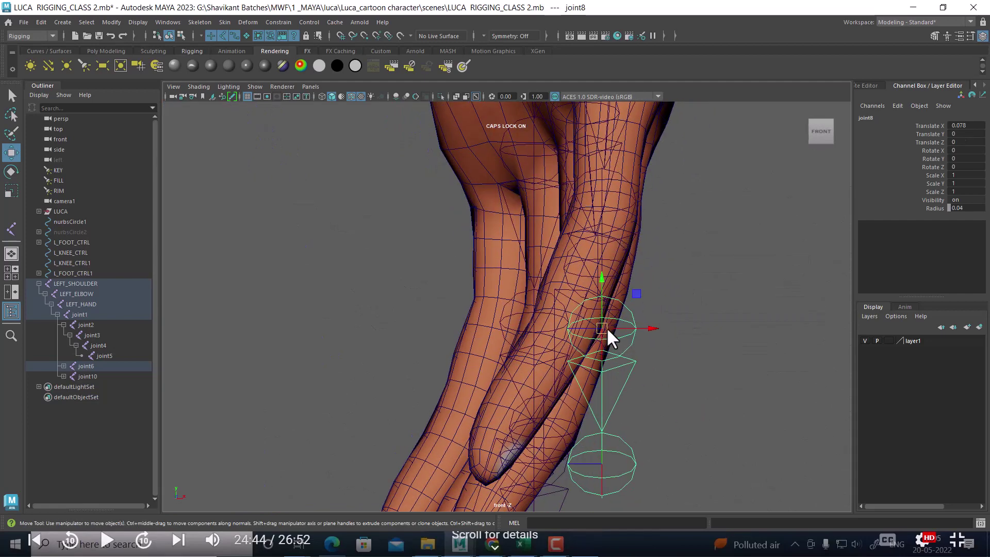
left_click_drag(607, 327, 570, 308)
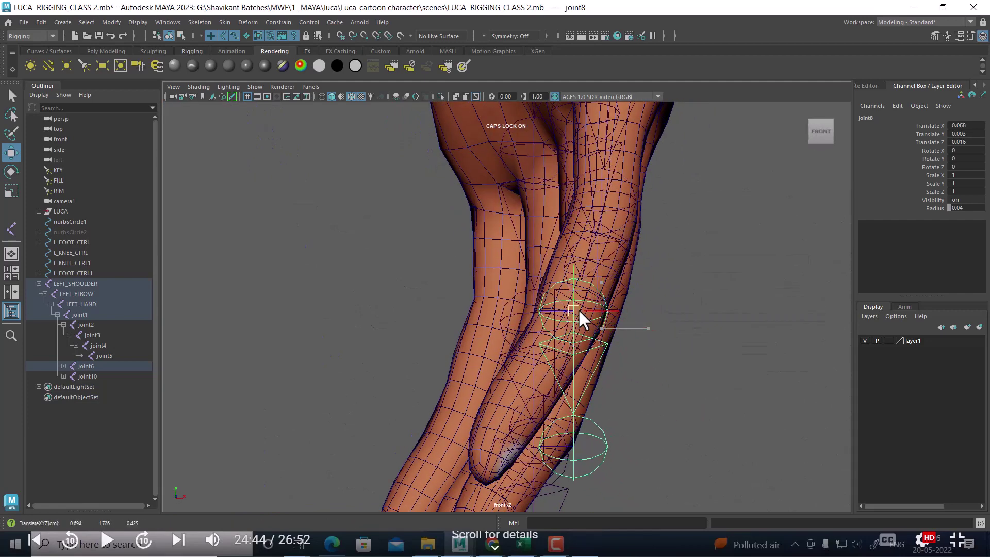
- Move joint9 left into the fingertip, ending at Translate Z 0.049
left_click(581, 458)
mouse_move(582, 458)
left_mouse_down()
mouse_move(546, 445)
mouse_move(483, 448)
left_mouse_up()
key("space")
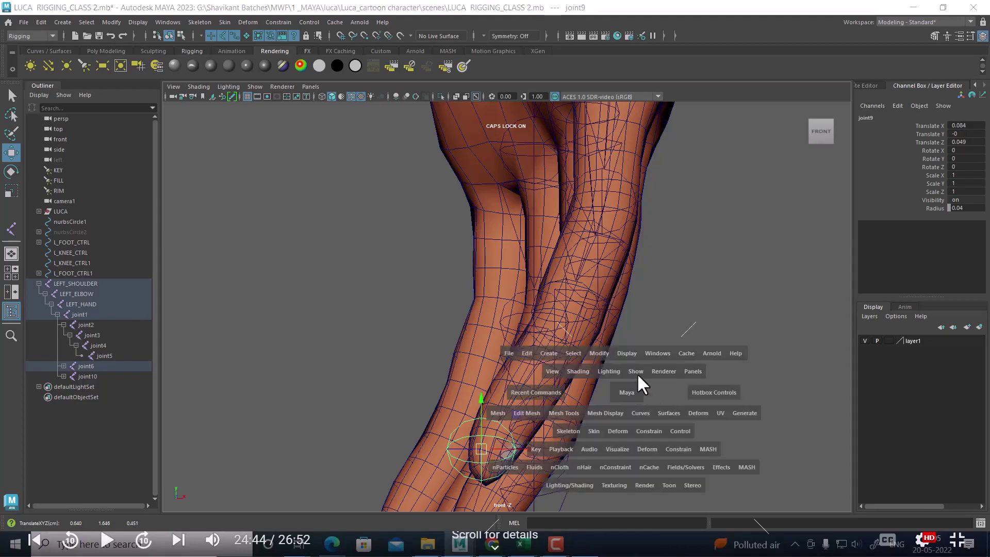
left_click_drag(638, 382, 741, 296)
scroll(692, 353, "up", 2)
scroll(658, 343, "up", 2)
scroll(694, 303, "up", 2)
key("space")
- In the side view, toggle wireframe and shaded display and turn off the wireframe overlay
scroll(364, 258, "up", 2)
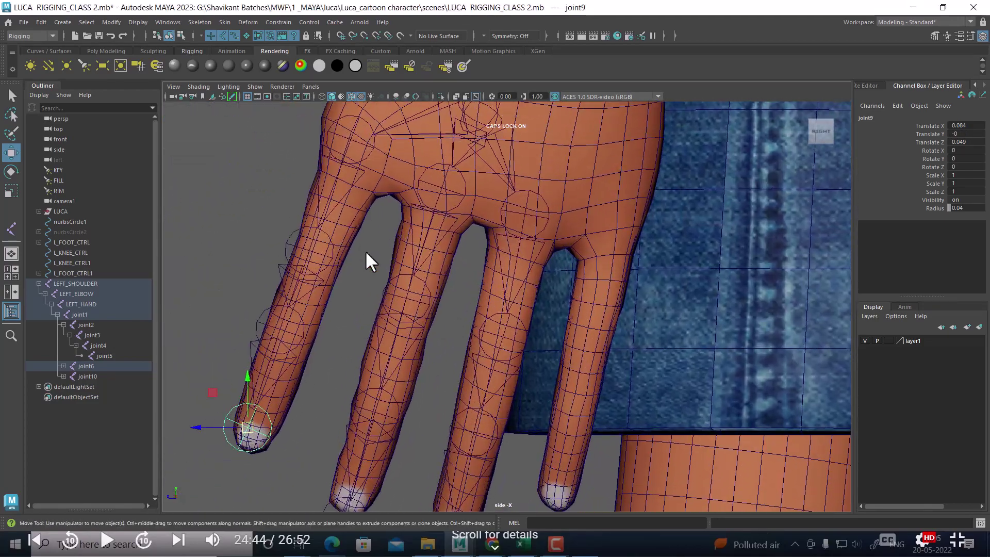
scroll(365, 249, "up", 2)
scroll(443, 304, "up", 2)
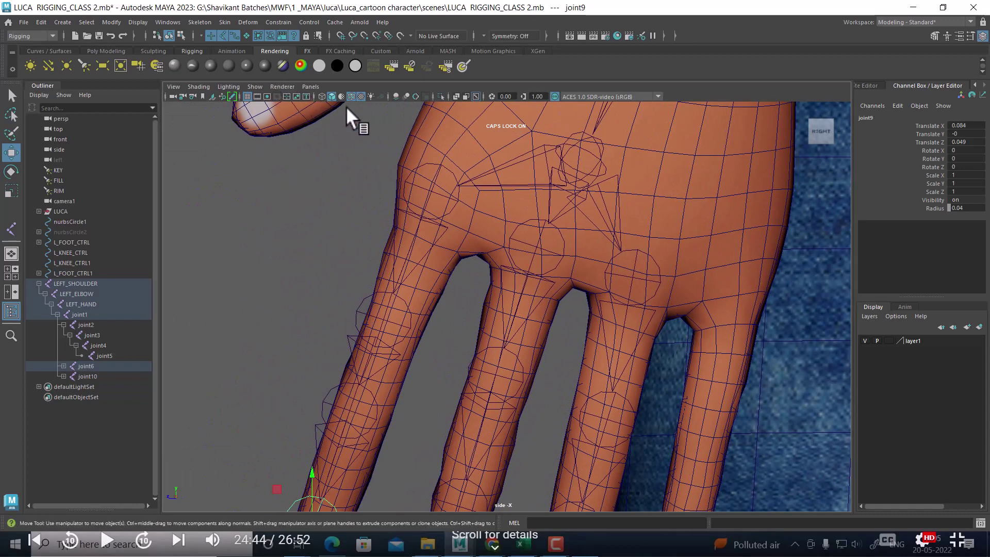
key("4")
key("5")
left_click(352, 97)
scroll(412, 180, "down", 2)
scroll(392, 237, "up", 2)
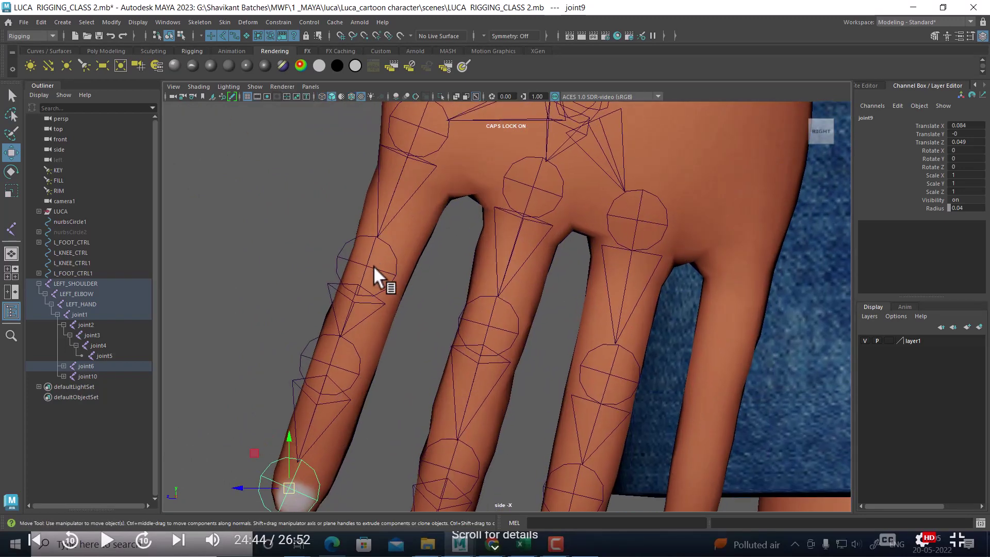
- From the side, lower joint6 and joint7 toward the finger's middle and shift joint7 slightly left
left_click(384, 278)
left_click_drag(360, 261, 368, 265)
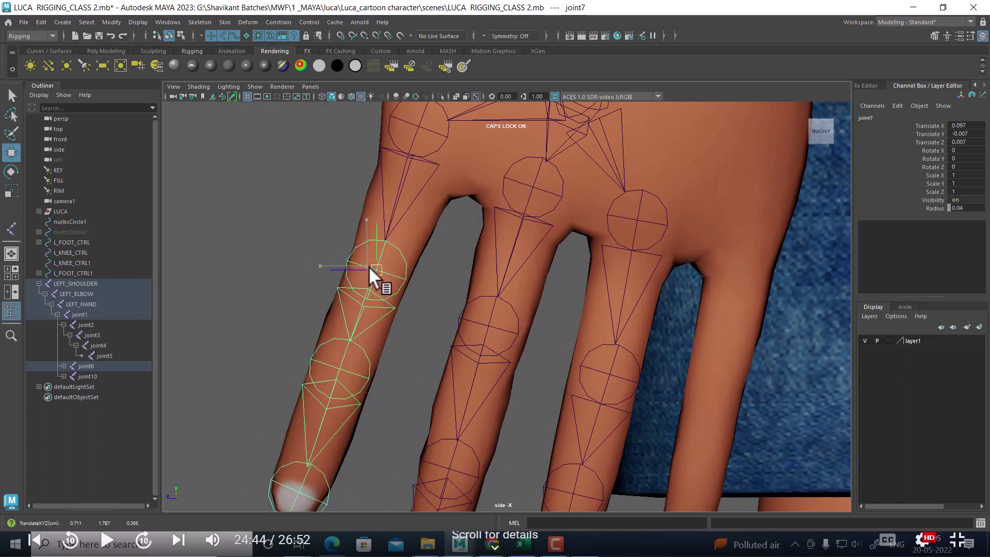
middle_click_drag(368, 266, 417, 235, "alt")
left_click(412, 163)
left_click_drag(412, 163, 417, 172)
left_click(388, 324)
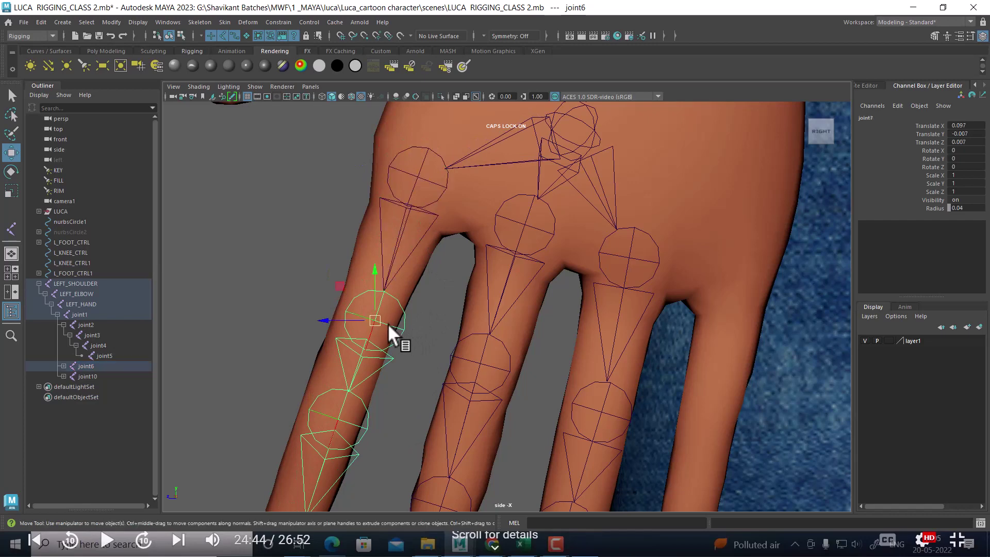
left_click_drag(370, 320, 360, 319)
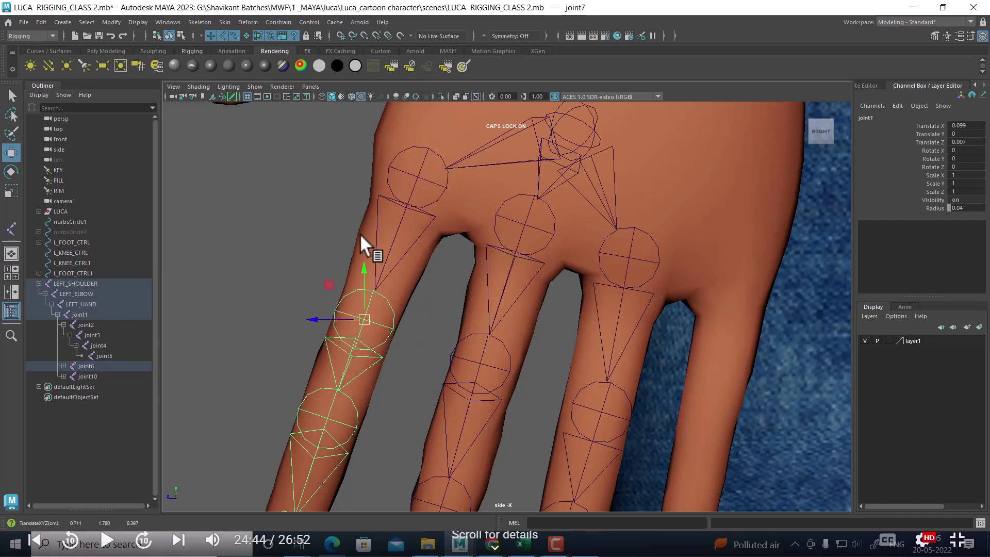
scroll(305, 284, "down", 2)
scroll(353, 335, "up", 2)
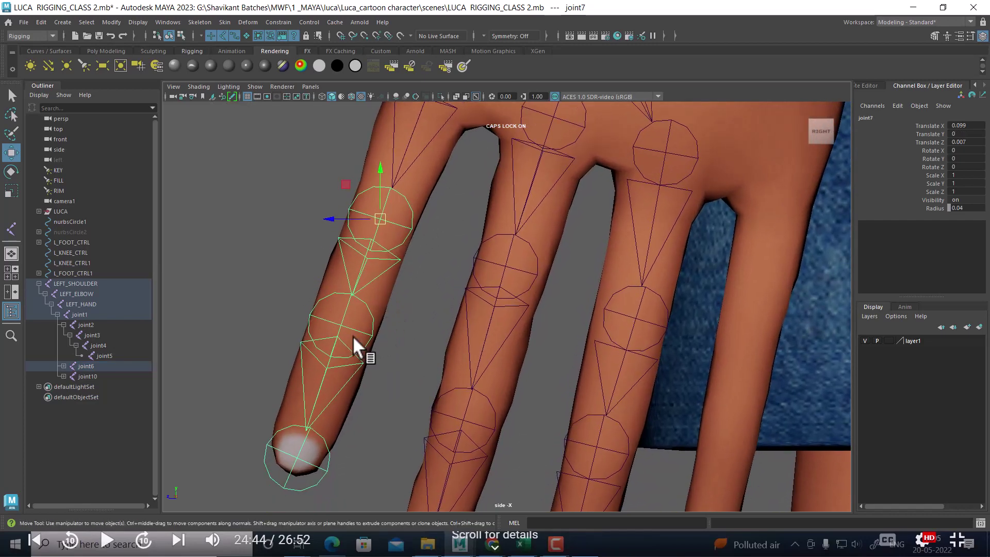
- Inspect the finger joints in a perspective close-up with wireframe shown on the shaded hand
left_click(354, 326)
left_click_drag(414, 340, 432, 230, "alt")
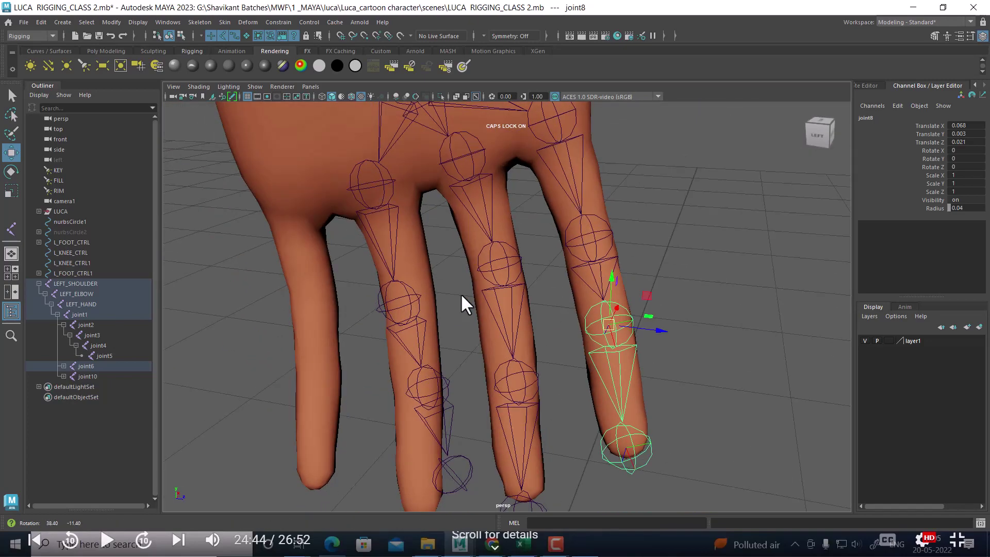
mouse_move(460, 293)
right_mouse_down("alt")
mouse_move(547, 301)
mouse_move(544, 240)
right_mouse_up("alt")
mouse_move(545, 239)
left_mouse_down("alt")
mouse_move(478, 261)
mouse_move(487, 267)
left_mouse_up("alt")
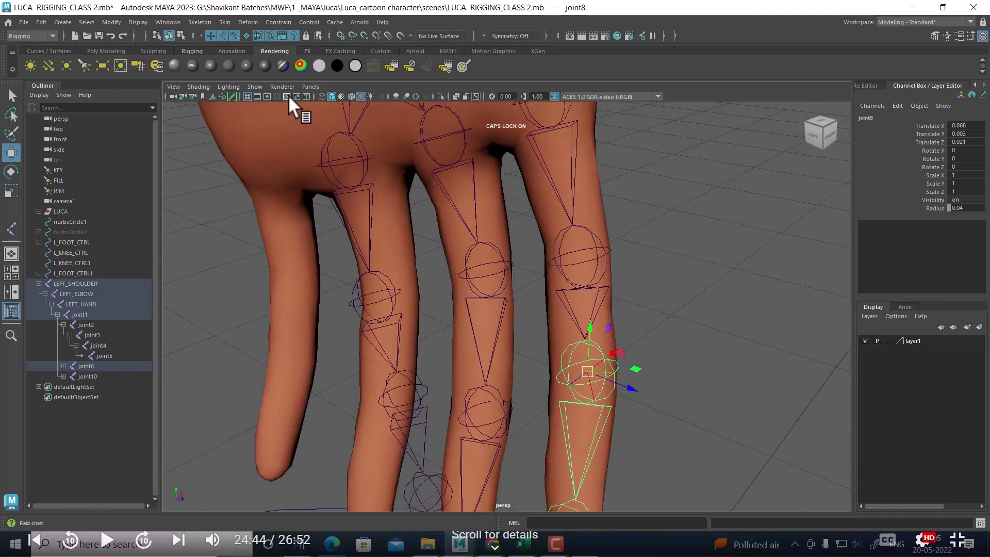
left_click(354, 97)
- Raise joint7 to the knuckle, ending at Translate X 0.082, Y 0.007, Z 0.007
mouse_move(630, 274)
left_mouse_down("alt")
mouse_move(587, 259)
mouse_move(608, 272)
mouse_move(598, 269)
mouse_move(674, 258)
left_mouse_up("alt")
left_click(674, 258)
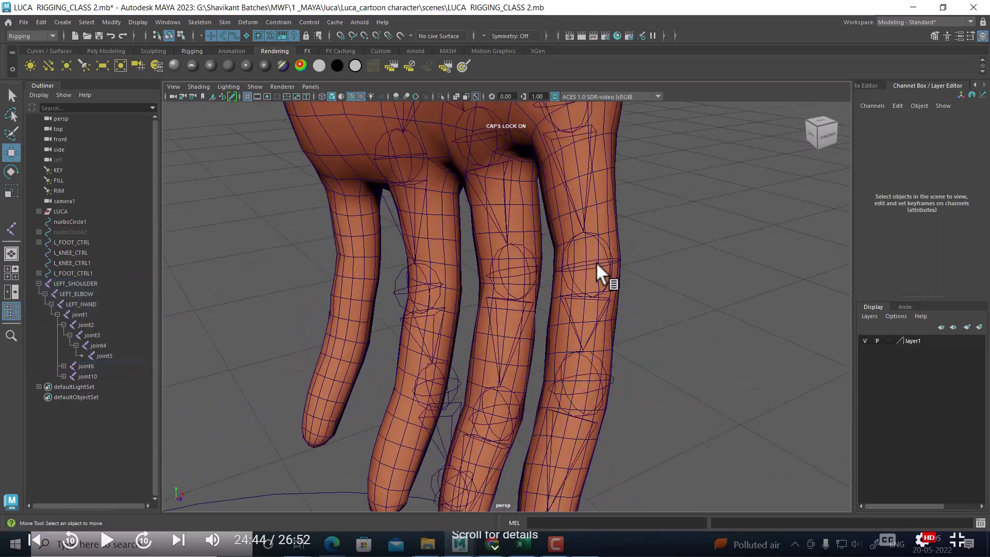
left_click(593, 267)
left_click_drag(590, 219, 592, 184)
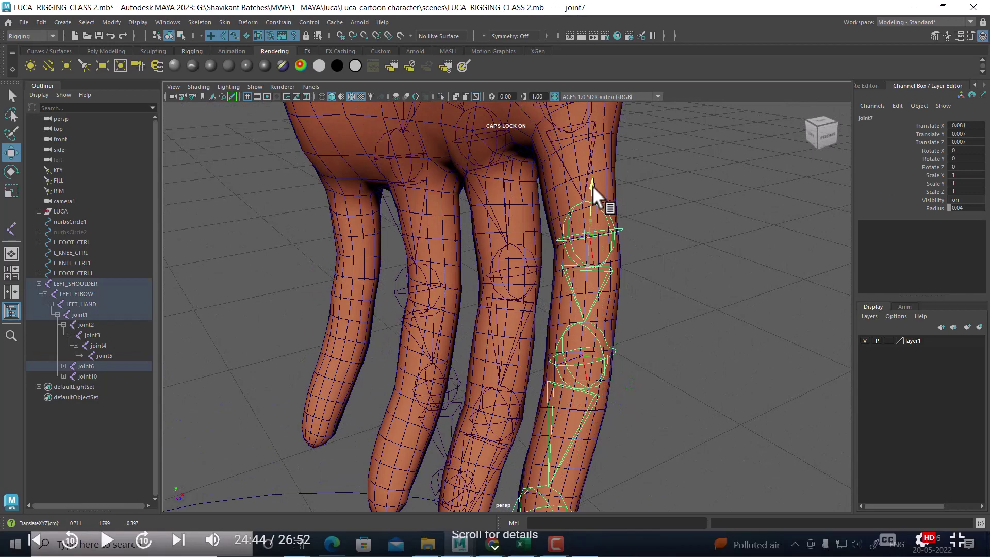
left_click_drag(561, 269, 574, 248, "alt")
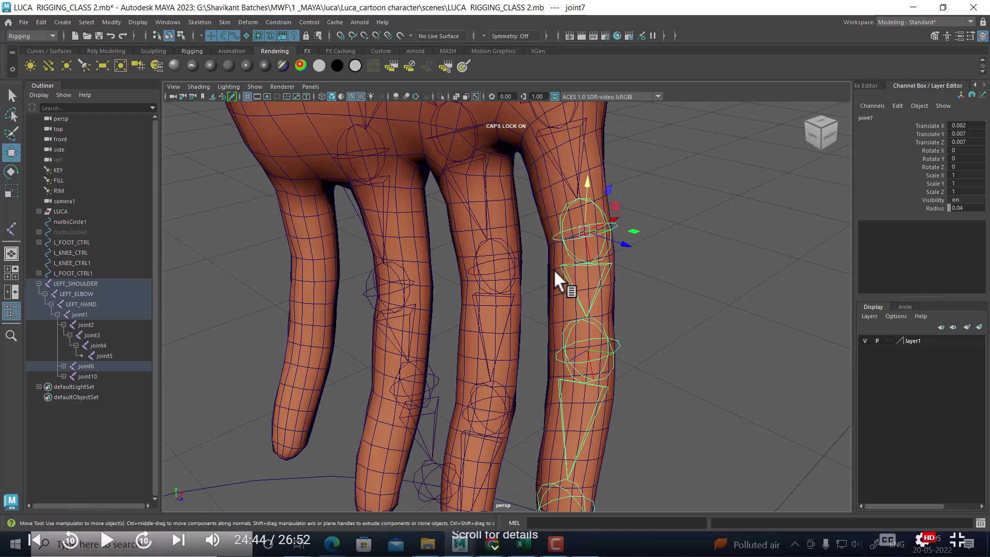
- Orbit around the fingers and turn off Wireframe on Shaded so the joints show
mouse_move(586, 357)
left_mouse_down("alt")
mouse_move(640, 355)
mouse_move(629, 365)
mouse_move(671, 356)
mouse_move(714, 316)
mouse_move(570, 332)
mouse_move(521, 325)
mouse_move(562, 357)
mouse_move(564, 248)
mouse_move(579, 310)
mouse_move(581, 242)
mouse_move(577, 255)
mouse_move(685, 280)
mouse_move(719, 278)
mouse_move(680, 283)
mouse_move(679, 262)
mouse_move(541, 262)
mouse_move(561, 197)
mouse_move(686, 276)
mouse_move(706, 278)
mouse_move(677, 291)
left_mouse_up("alt")
left_click(587, 356)
mouse_move(612, 285)
left_mouse_down("alt")
mouse_move(653, 324)
mouse_move(621, 348)
left_mouse_up("alt")
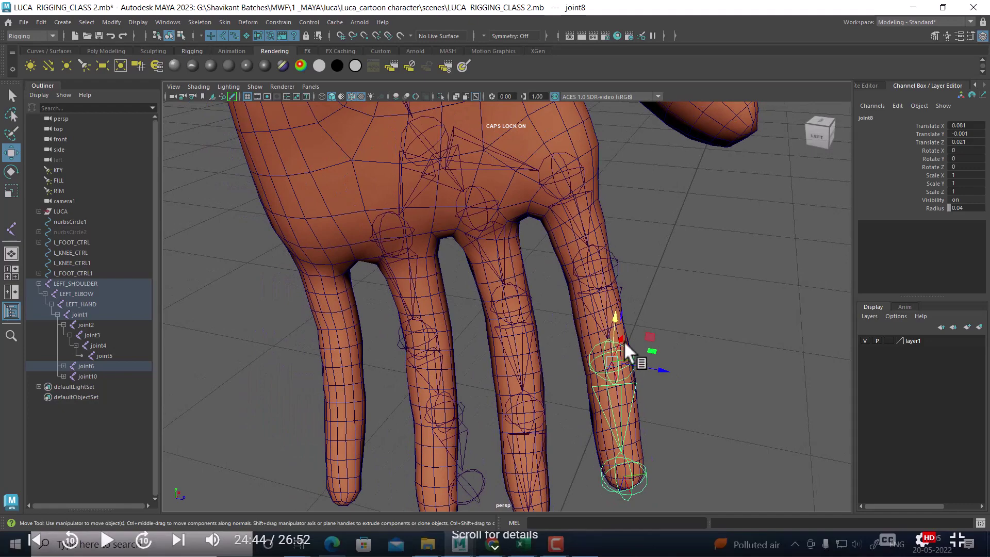
left_click_drag(705, 318, 671, 330, "alt")
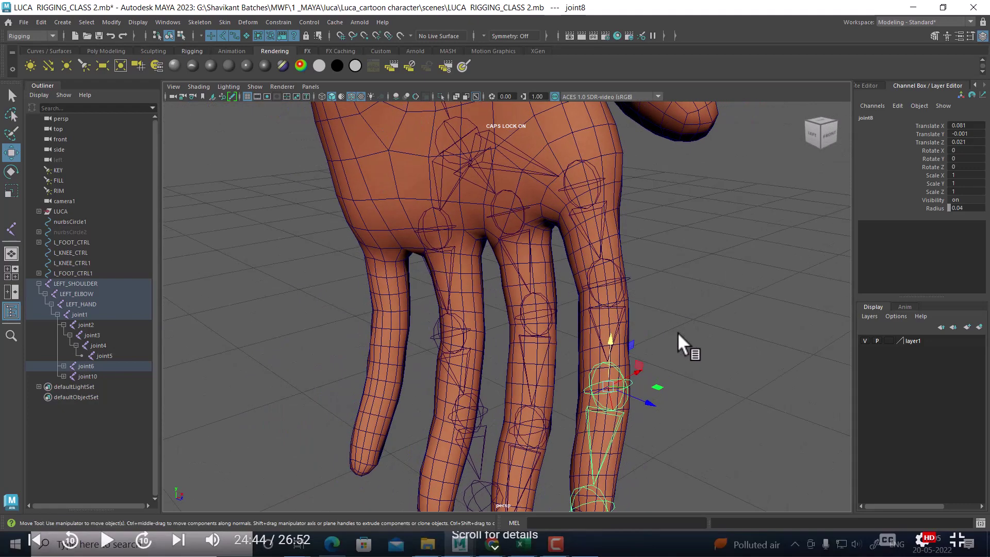
left_click(350, 96)
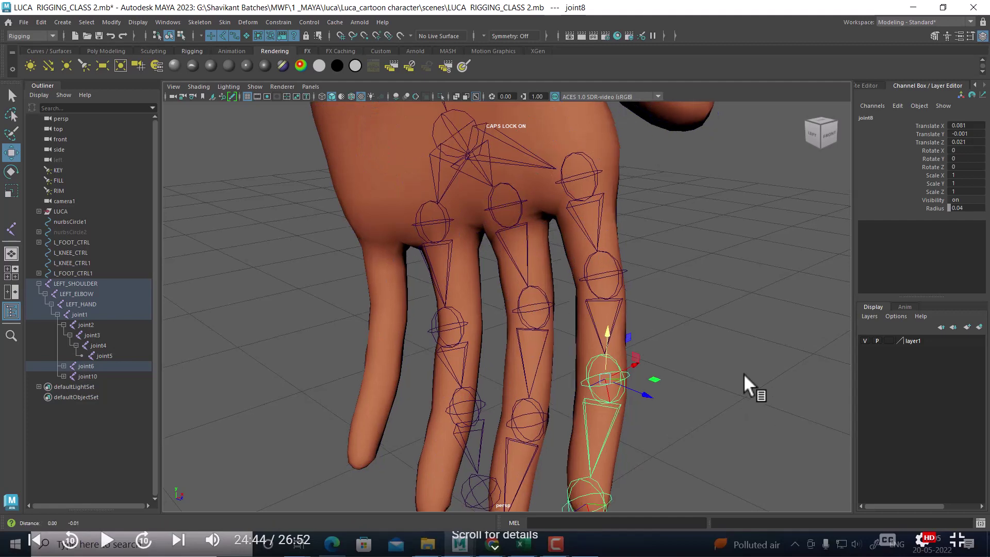
- Frame the fingertips, select the joint10 chain and switch to the right view
left_click_drag(744, 372, 627, 332, "alt")
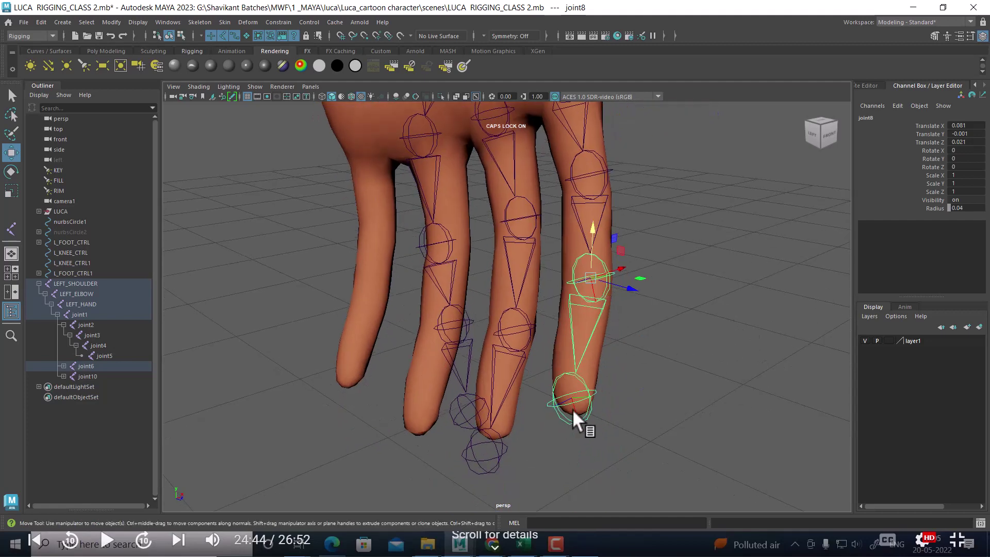
left_click(533, 384)
middle_click_drag(548, 262, 456, 370, "alt")
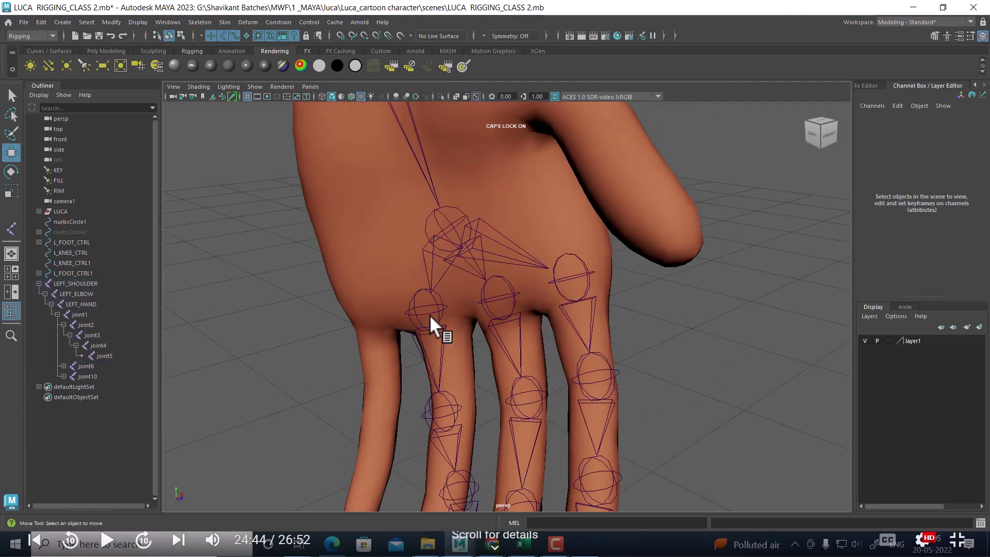
middle_click_drag(493, 338, 614, 313, "alt")
mouse_move(614, 314)
left_mouse_down("alt")
mouse_move(557, 327)
mouse_move(599, 328)
left_mouse_up("alt")
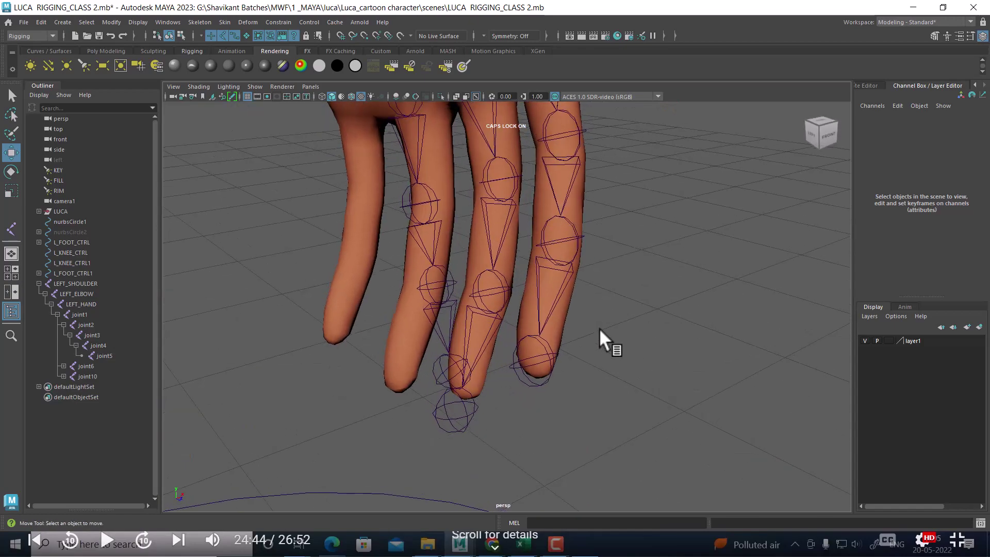
middle_click_drag(599, 328, 481, 274, "alt")
left_click(445, 224)
mouse_move(552, 289)
left_mouse_down("alt")
mouse_move(540, 279)
mouse_move(600, 282)
left_mouse_up("alt")
- In the front view, move joint10 to the centre of the finger
left_click_drag(600, 215, 608, 325, "alt")
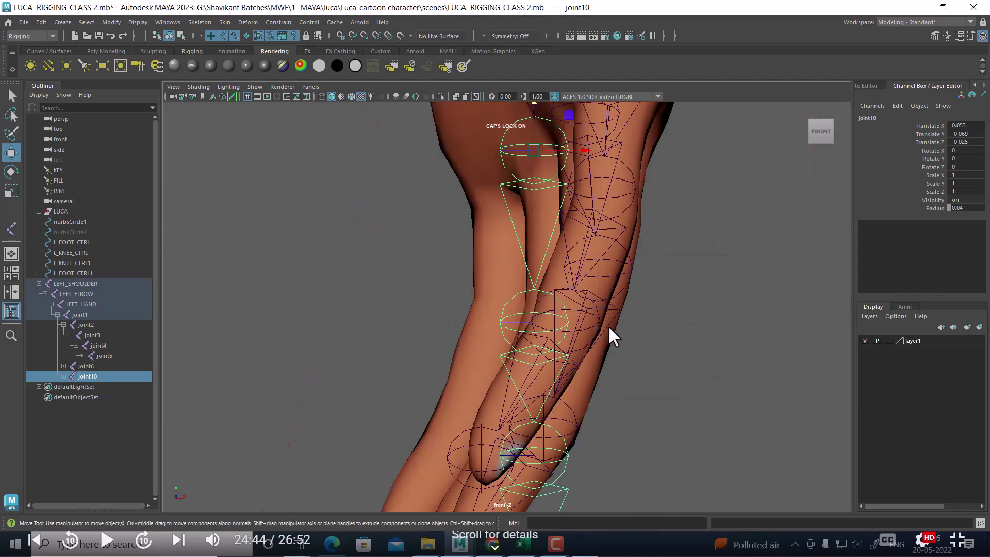
middle_click_drag(608, 325, 561, 273, "alt")
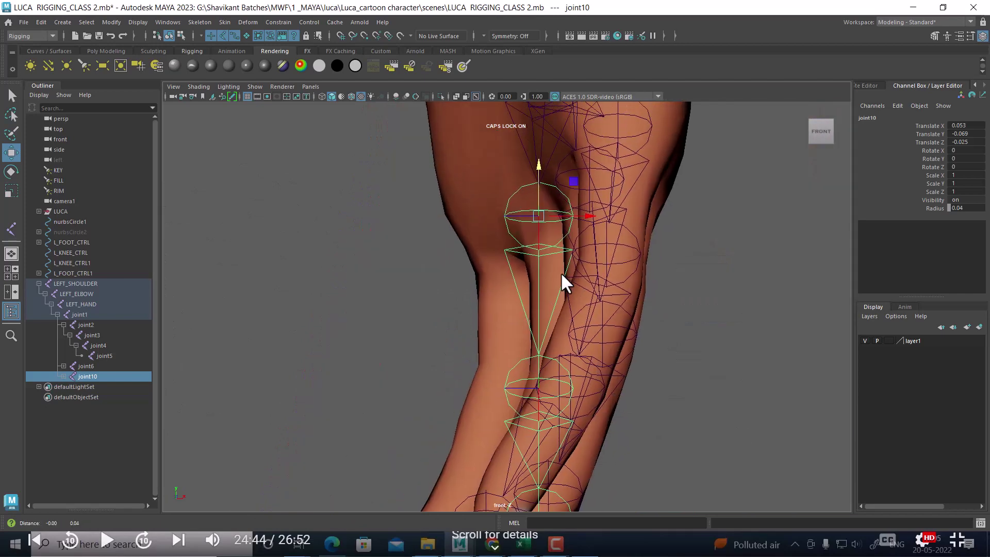
mouse_move(534, 218)
left_mouse_down()
mouse_move(546, 208)
mouse_move(559, 218)
left_mouse_up()
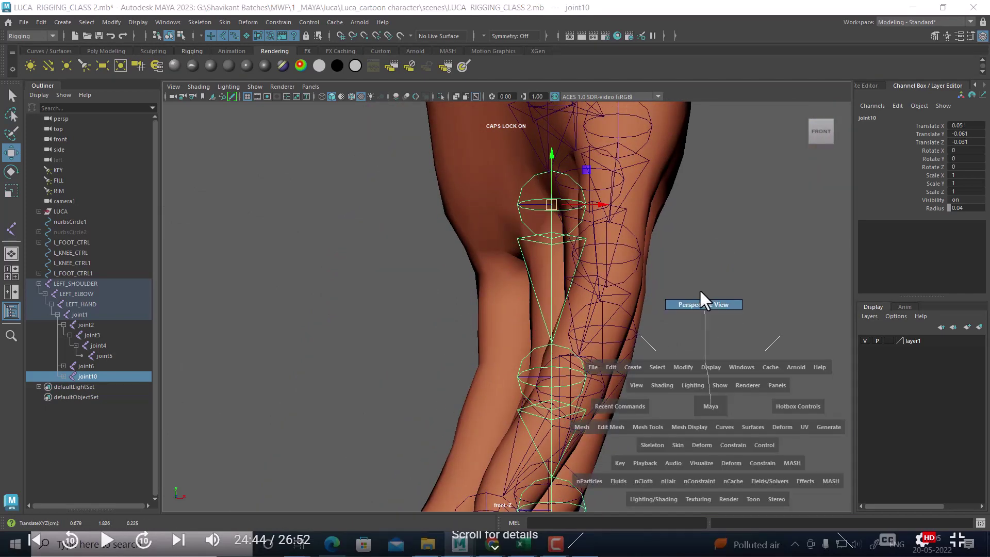
mouse_move(699, 298)
left_mouse_down()
mouse_move(670, 398)
mouse_move(530, 365)
mouse_move(548, 372)
mouse_move(569, 362)
mouse_move(544, 364)
mouse_move(540, 388)
left_mouse_up()
key("space")
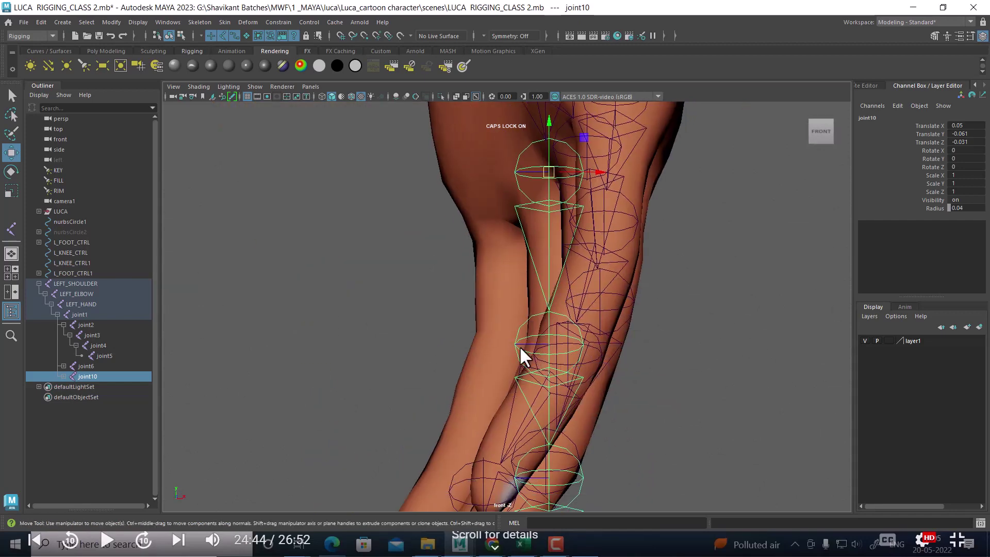
- Centre joint11 in the finger and move joint13 onto the fingertip
left_click(519, 345)
left_click_drag(547, 352, 565, 329)
middle_click_drag(564, 326, 564, 244, "alt")
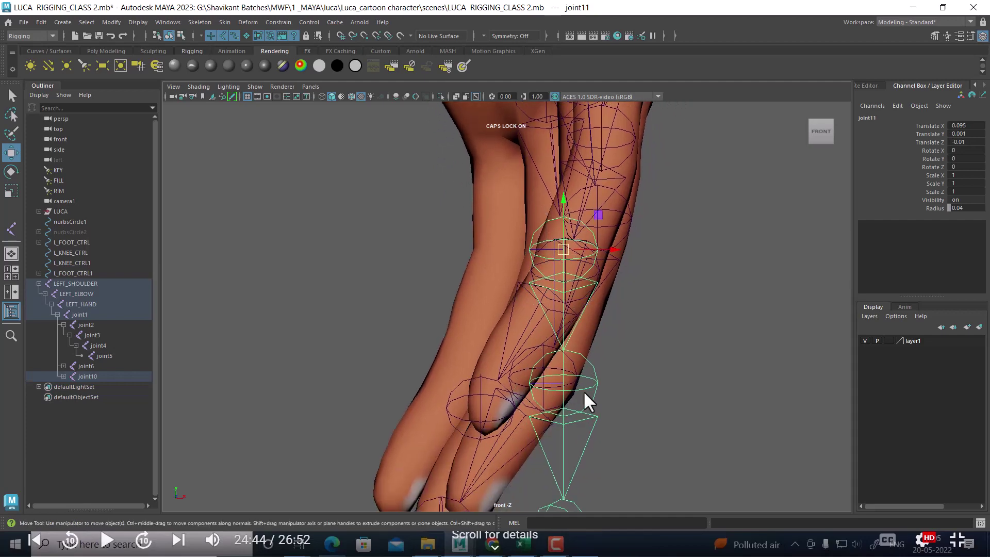
mouse_move(580, 386)
middle_mouse_down("alt")
mouse_move(613, 342)
mouse_move(560, 260)
middle_mouse_up("alt")
left_click(565, 337)
left_click(567, 403)
left_click(562, 435)
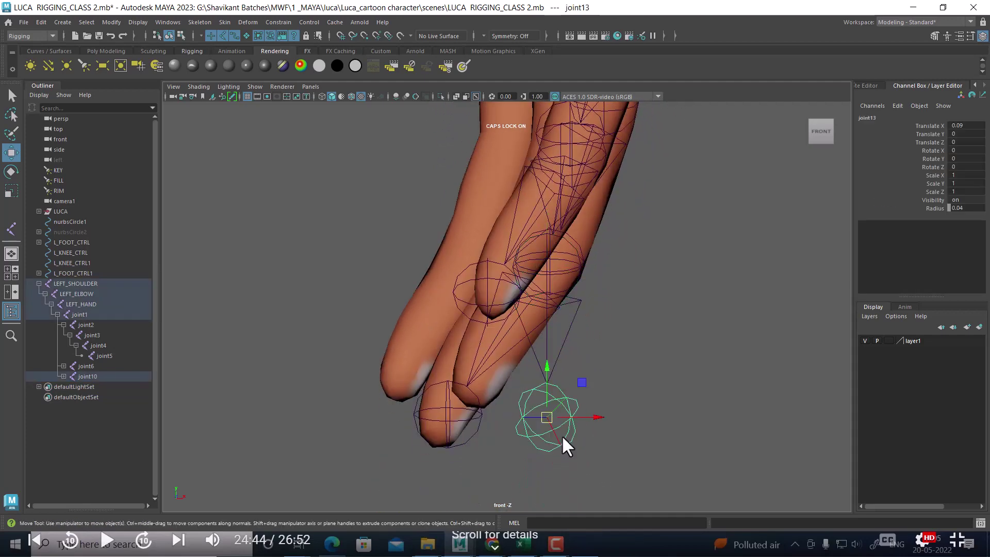
left_click_drag(544, 417, 437, 425)
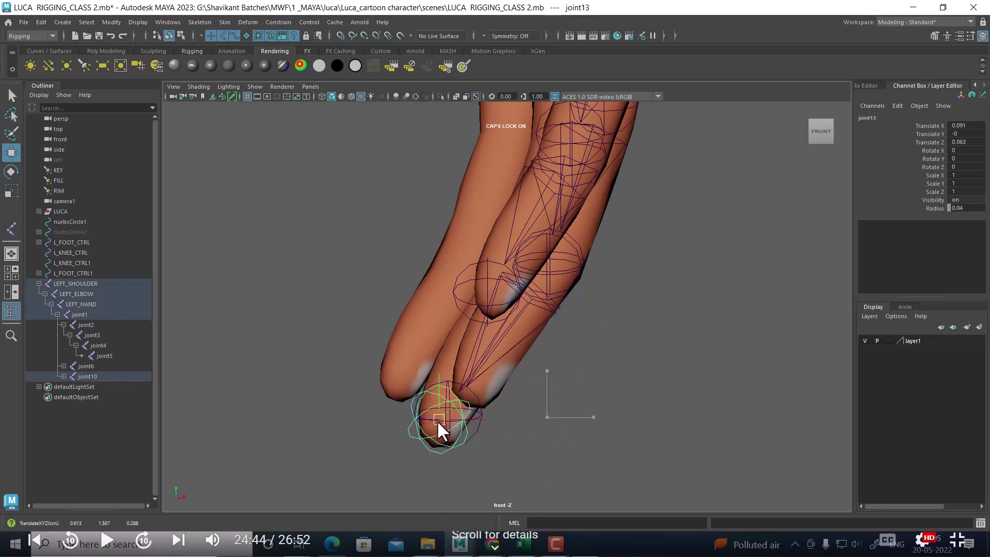
- Return to perspective, select joint11 and turn the mesh wireframe back on
key("space")
left_click_drag(527, 353, 595, 366)
left_click_drag(571, 335, 538, 342, "alt")
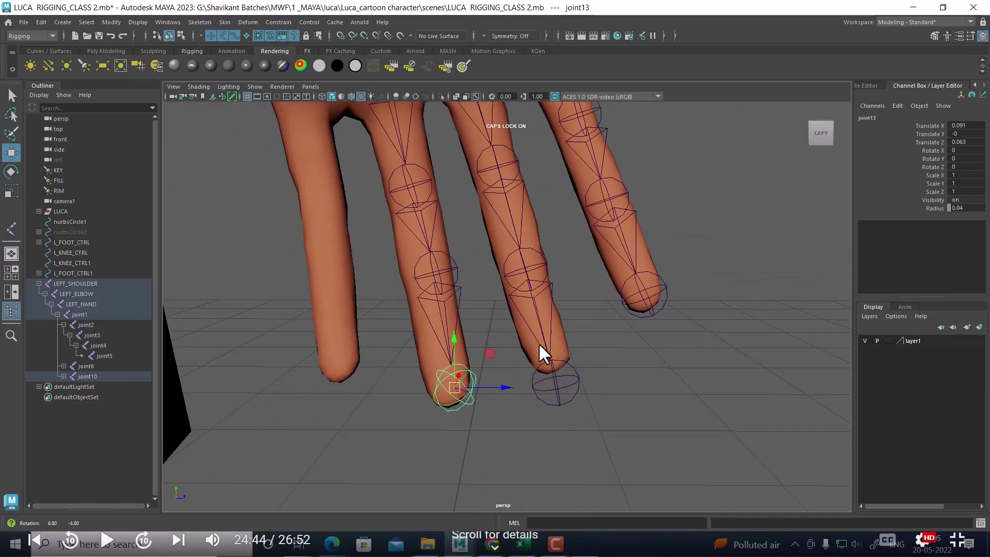
scroll(539, 361, "up", 6)
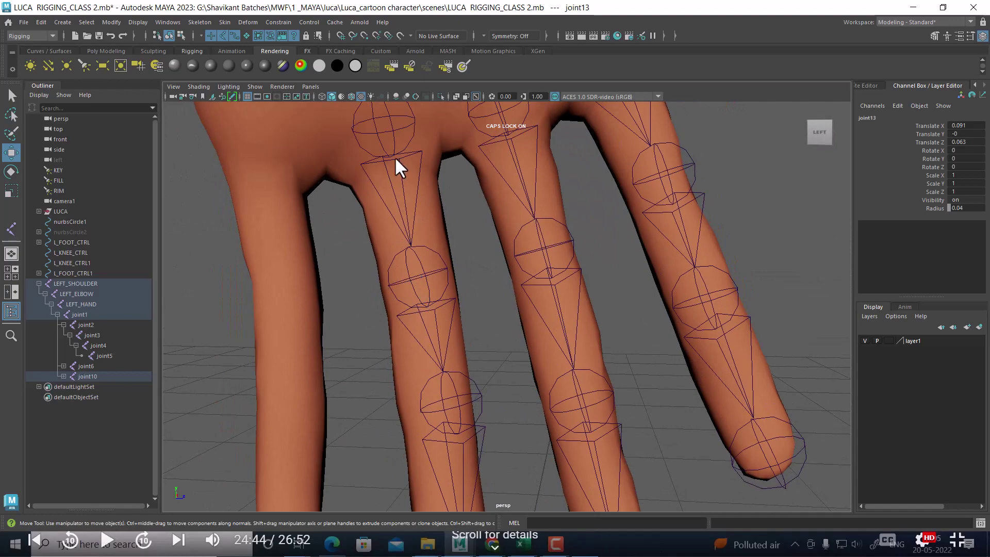
left_click_drag(400, 165, 423, 273, "alt")
left_click(427, 283)
scroll(417, 295, "up", 2)
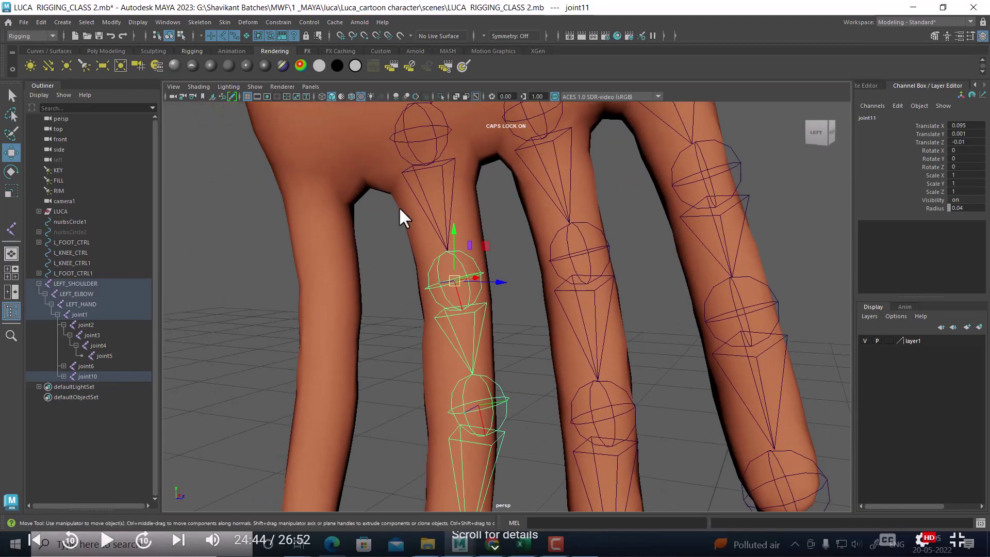
left_click(351, 96)
- Nudge joint11 inside the finger and move joint12 to the finger centre
mouse_move(477, 305)
left_mouse_down("alt")
mouse_move(529, 308)
mouse_move(503, 314)
left_mouse_up("alt")
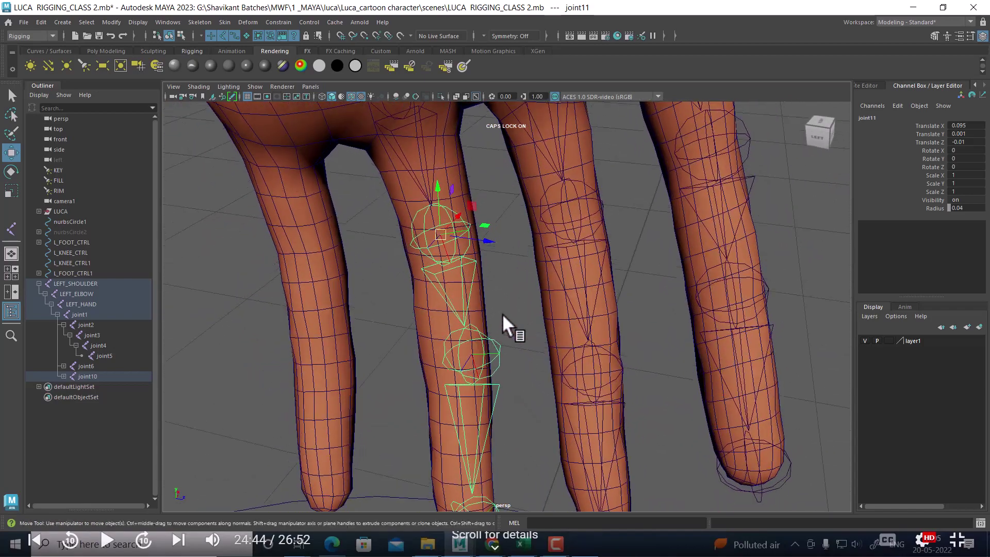
left_click_drag(443, 202, 481, 336)
middle_click_drag(481, 336, 490, 323, "alt")
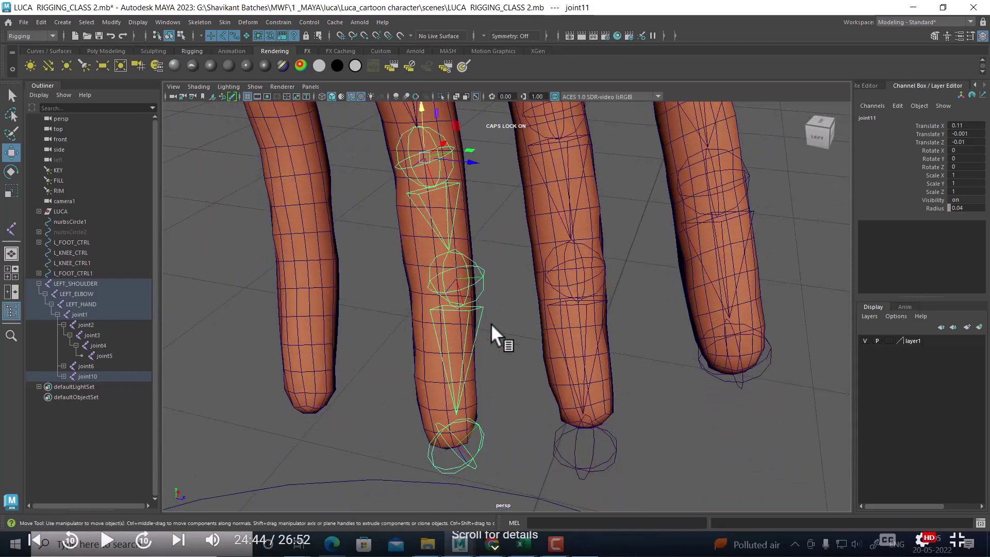
left_click(474, 277)
left_click_drag(467, 292, 442, 295, "alt")
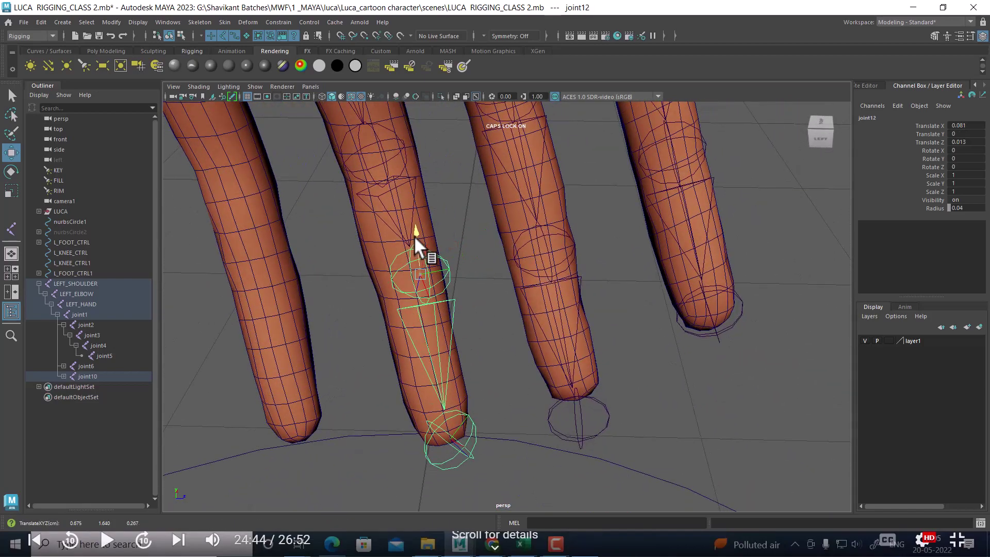
mouse_move(413, 237)
left_mouse_down()
mouse_move(460, 280)
mouse_move(455, 462)
left_mouse_up()
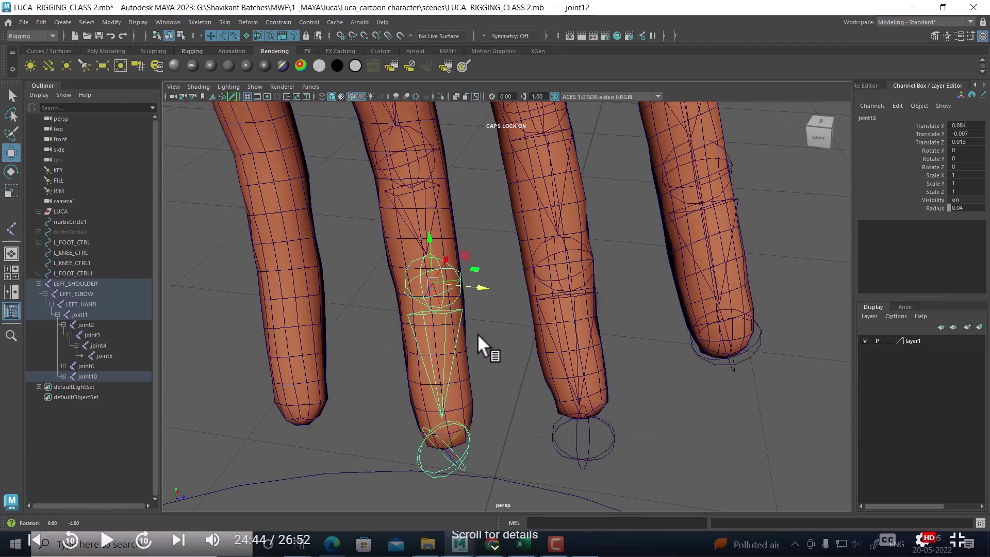
- Centre joint12 front to back in the front view, then check the hand from the right
left_click(455, 462)
mouse_move(505, 426)
left_mouse_down("alt")
mouse_move(486, 379)
mouse_move(424, 366)
mouse_move(531, 375)
mouse_move(577, 365)
mouse_move(605, 379)
mouse_move(637, 332)
mouse_move(615, 338)
left_mouse_up("alt")
left_click(567, 356)
key("space")
mouse_move(556, 298)
left_mouse_down()
mouse_move(526, 283)
mouse_move(549, 275)
mouse_move(586, 362)
mouse_move(499, 391)
mouse_move(469, 418)
mouse_move(509, 418)
mouse_move(500, 350)
mouse_move(527, 394)
mouse_move(436, 336)
mouse_move(550, 296)
mouse_move(499, 278)
left_mouse_up()
key("space")
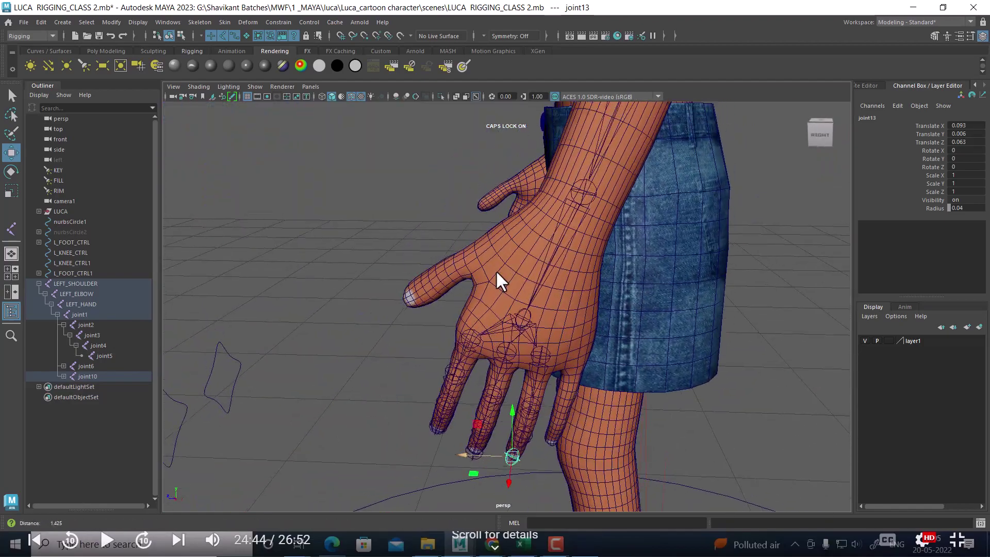
right_click_drag(499, 278, 498, 320, "alt")
mouse_move(498, 320)
left_mouse_down("alt")
mouse_move(487, 320)
mouse_move(512, 324)
left_mouse_up("alt")
key("space")
left_click_drag(562, 292, 611, 286)
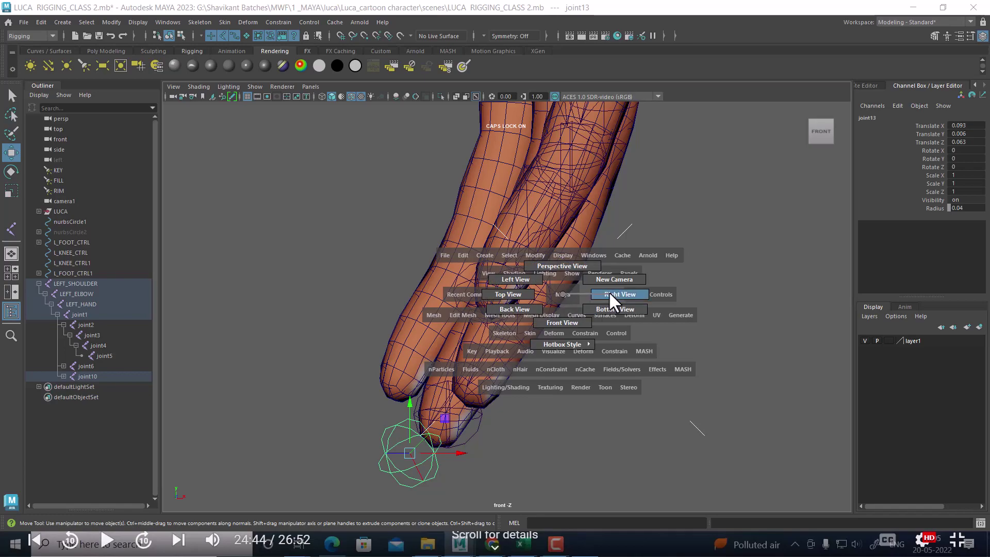
scroll(515, 337, "up", 2)
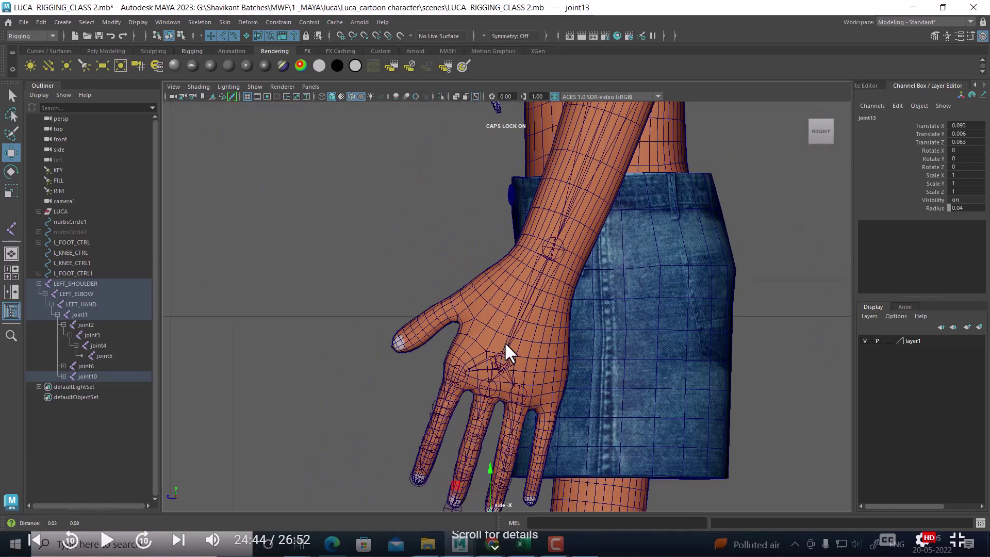
scroll(513, 355, "up", 2)
- Start the thumb chain with the Joint Tool, placing its first joints
left_click(11, 227)
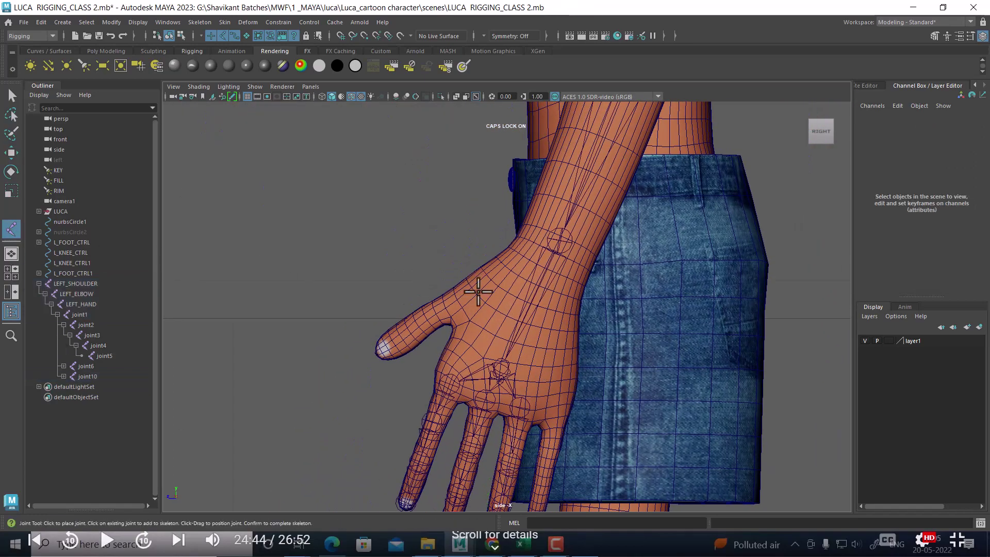
scroll(508, 260, "up", 1)
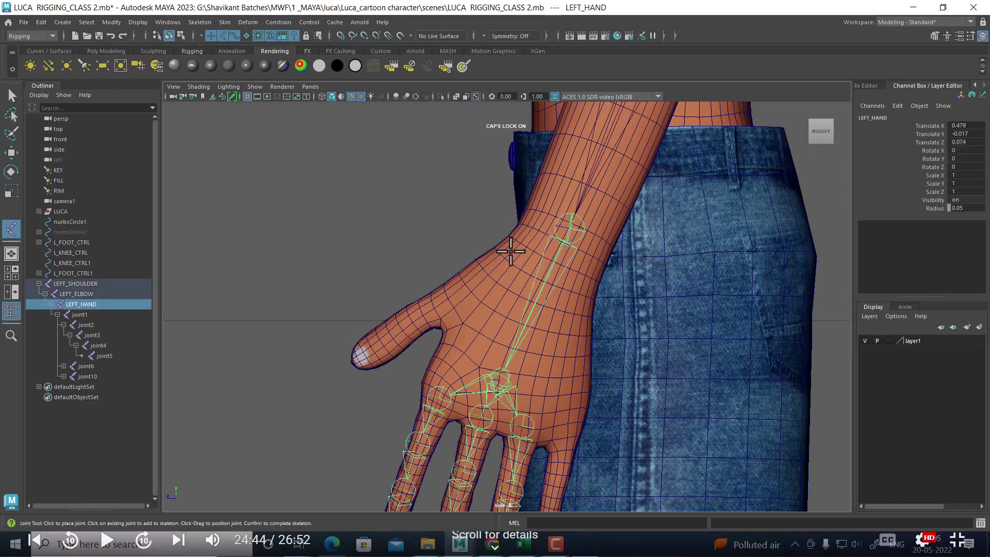
left_click(504, 259)
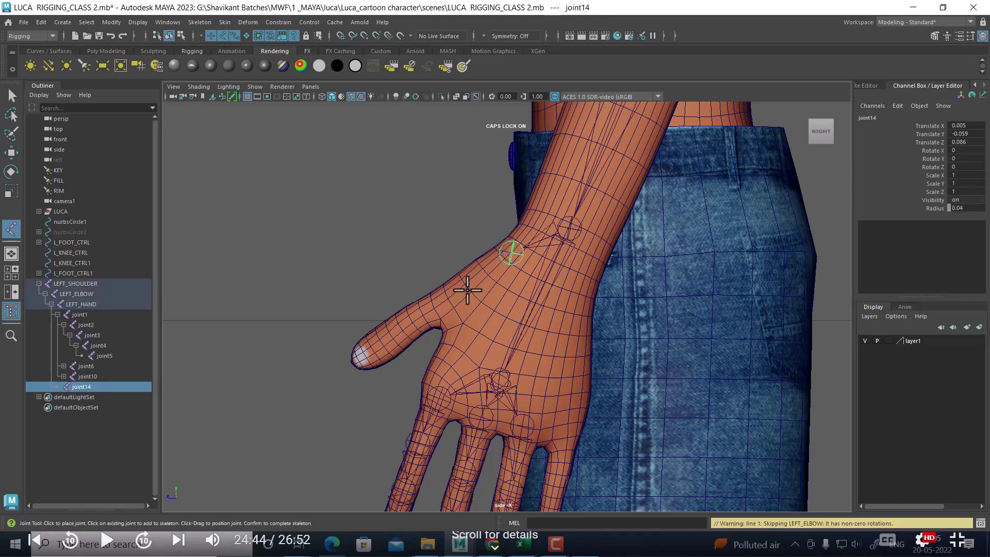
left_click(448, 297)
left_click_drag(448, 297, 449, 297)
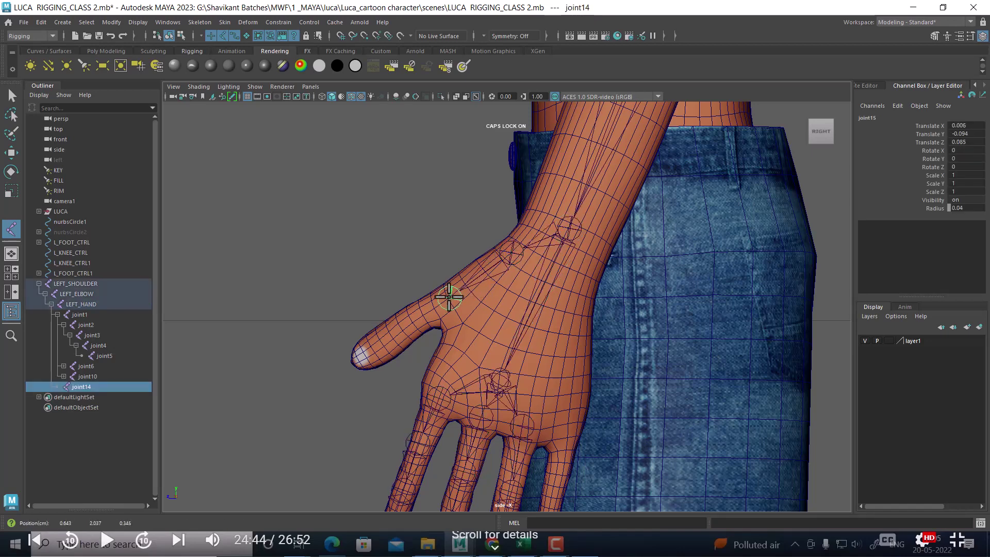
key("Return")
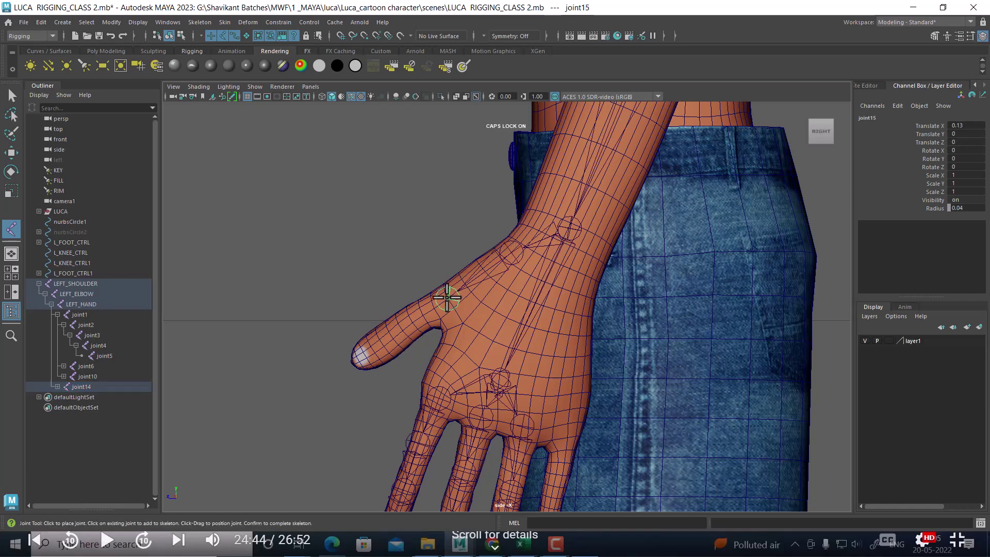
- Add joint16 at the thumb knuckle and joint17 at the tip, finishing the chain
scroll(482, 349, "up", 2)
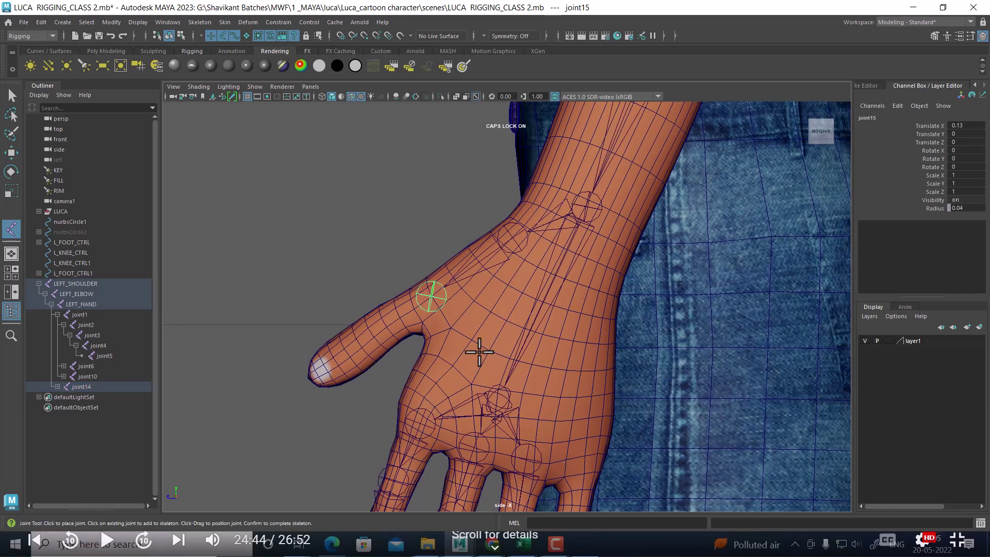
scroll(431, 347, "up", 1)
scroll(429, 284, "up", 1)
right_click_drag(429, 284, 429, 304, "alt")
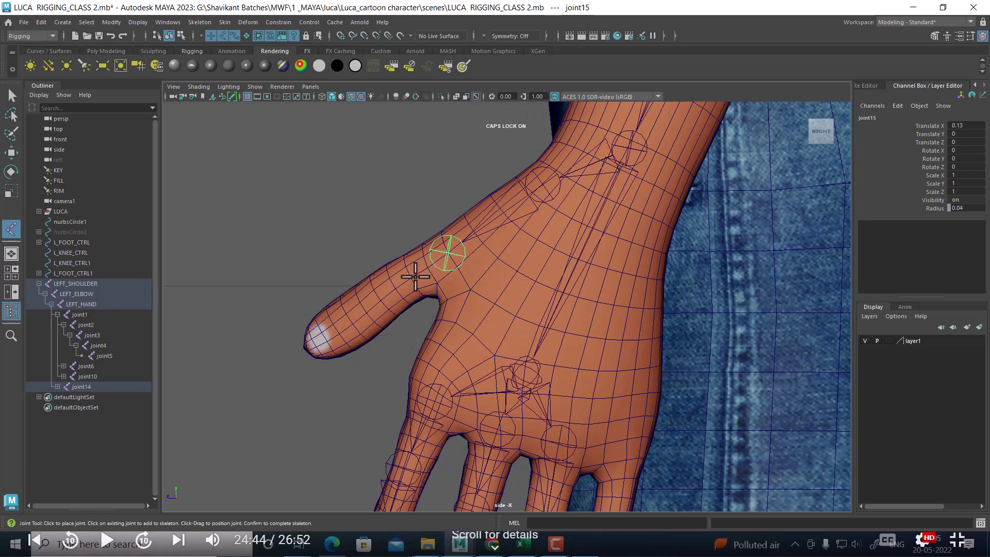
left_click_drag(404, 281, 385, 291)
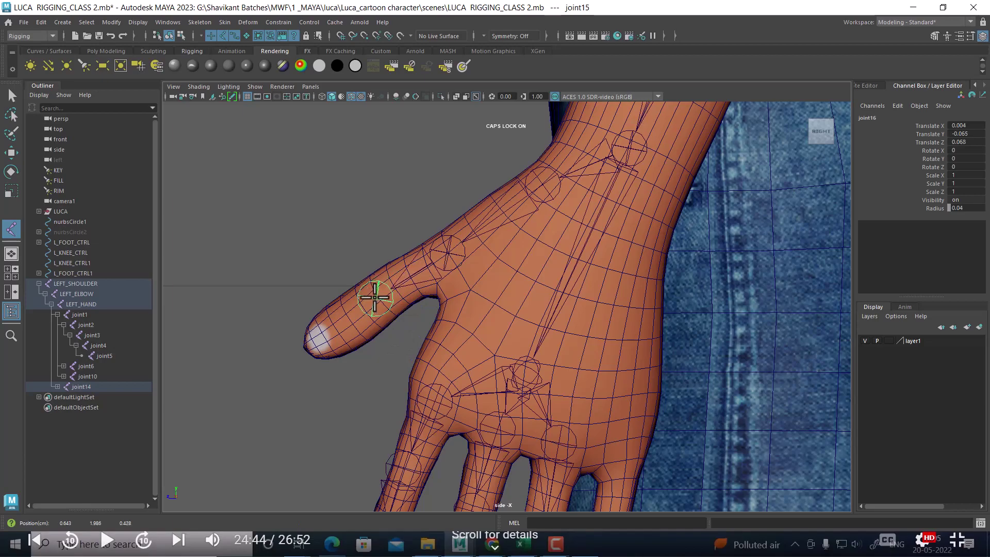
left_click_drag(327, 283, 312, 340)
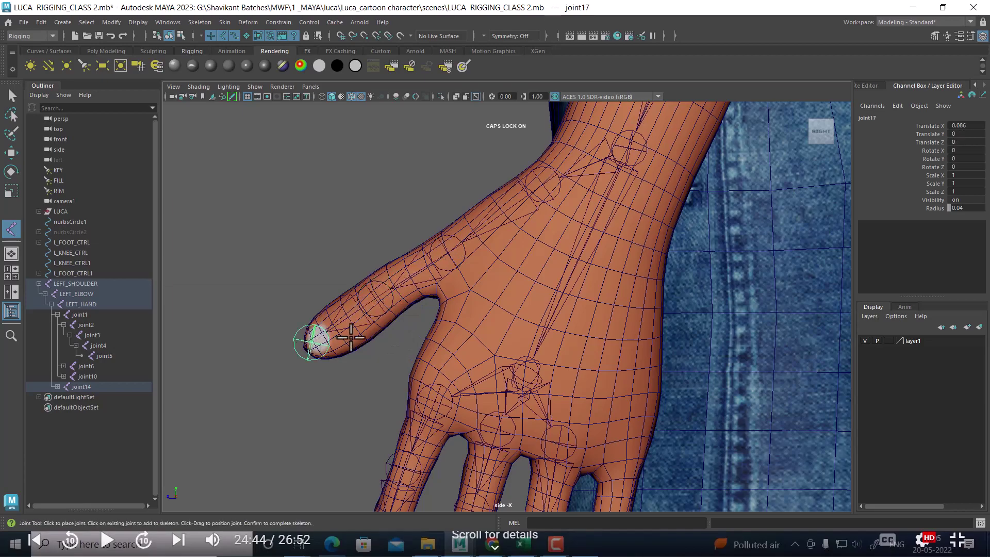
key("Return")
key("w")
mouse_move(411, 343)
left_mouse_down("alt")
mouse_move(417, 254)
mouse_move(630, 331)
mouse_move(603, 286)
left_mouse_up("alt")
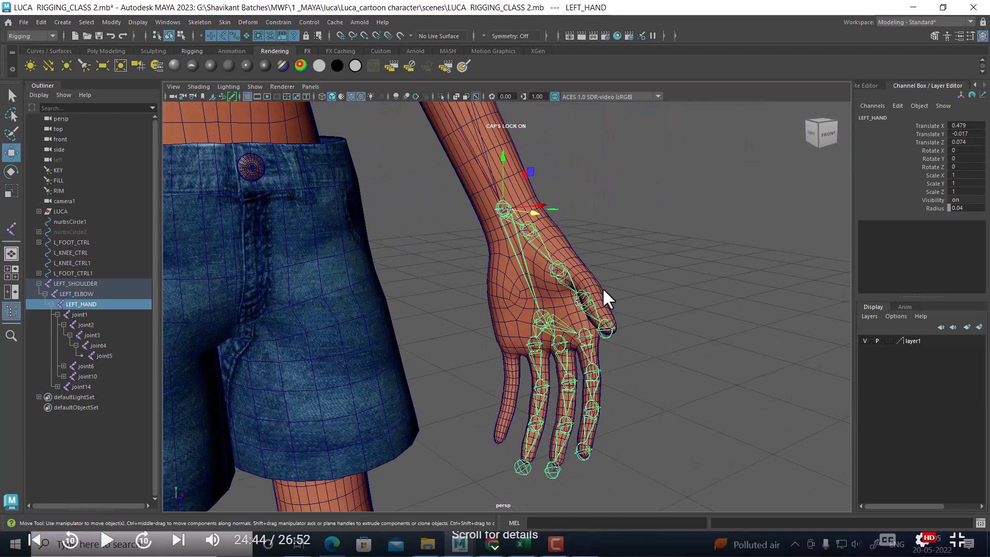
- Open Bones-hand-phalanges-bones.webp from the scenes folder in ACDSee Ultimate 2020
key("alt+Tab")
mouse_move(354, 325)
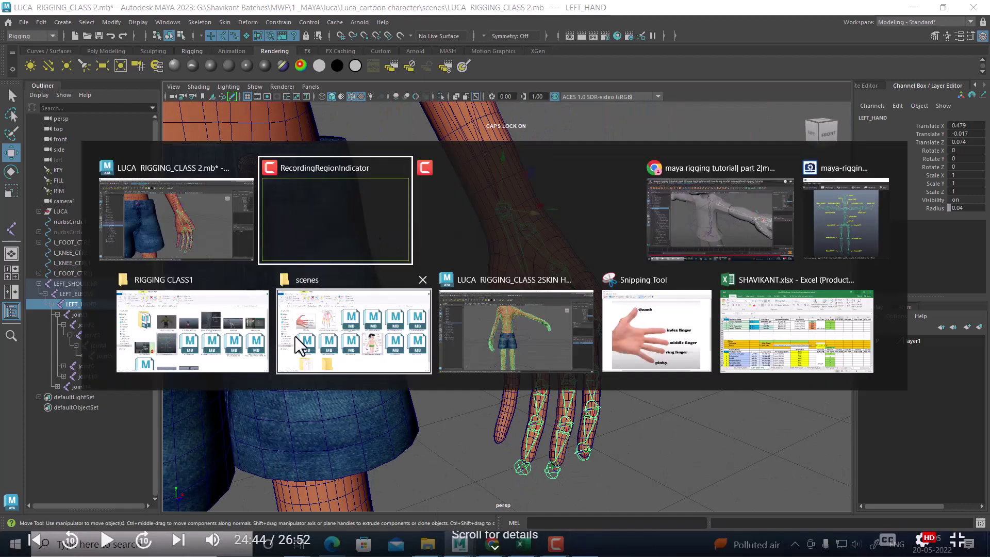
left_click(317, 325)
left_click(330, 161)
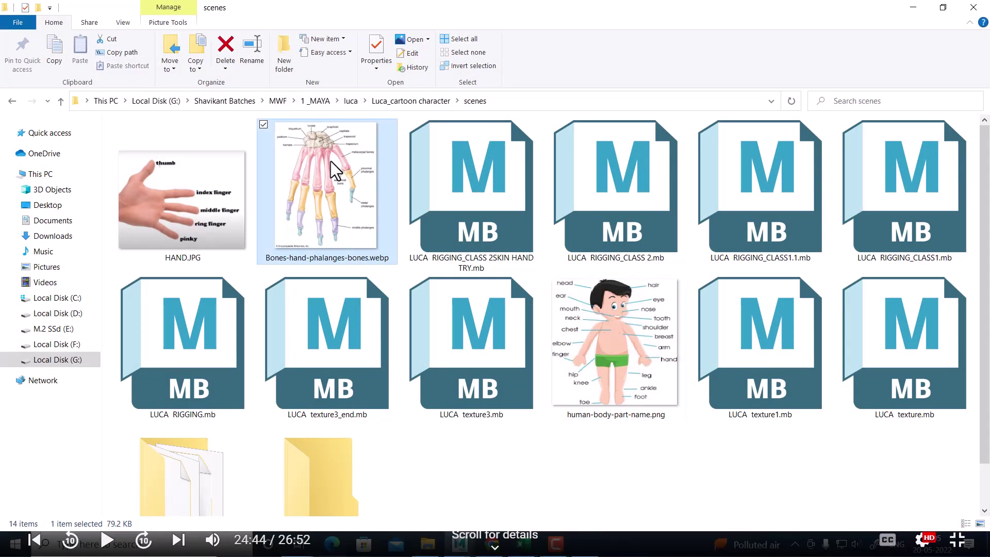
double_click(330, 161)
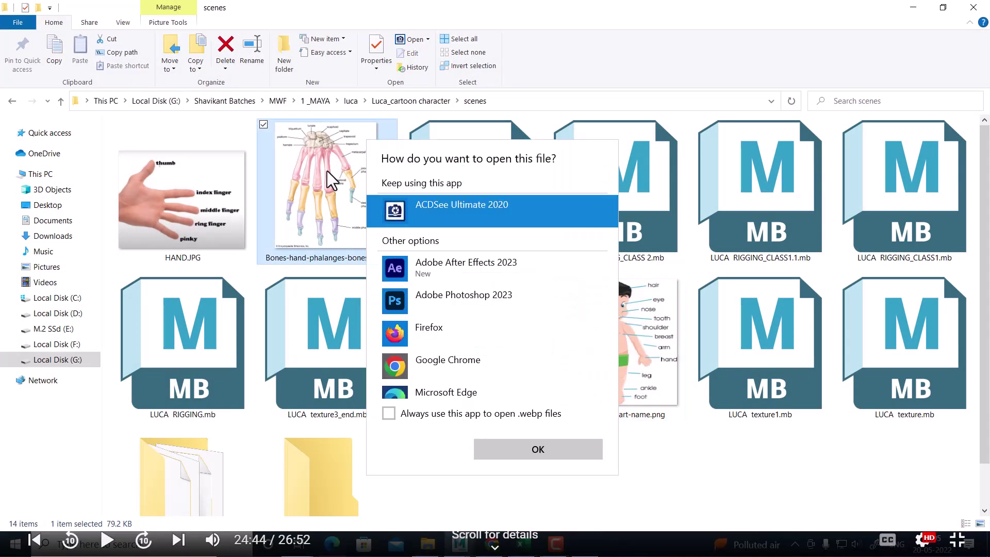
left_click(539, 455)
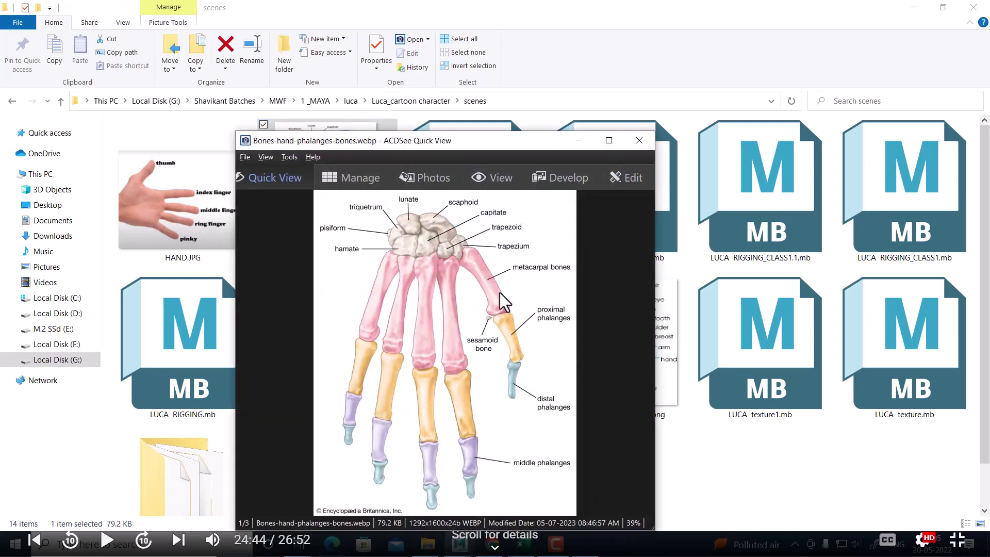
key("alt+Tab")
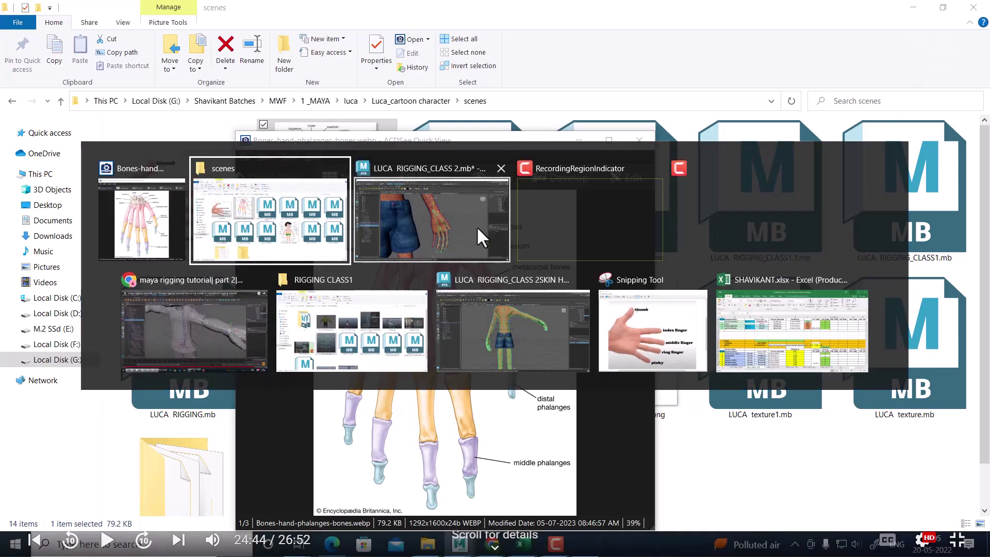
- Move the ACDSee window aside and check the hand joints in front and side views
left_click(416, 223)
left_click_drag(448, 142, 759, 133)
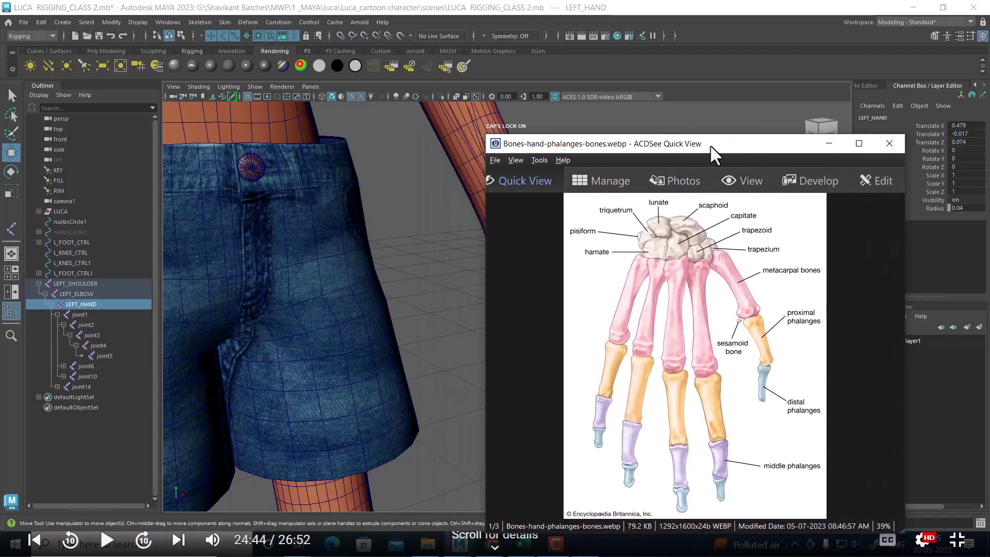
key("f")
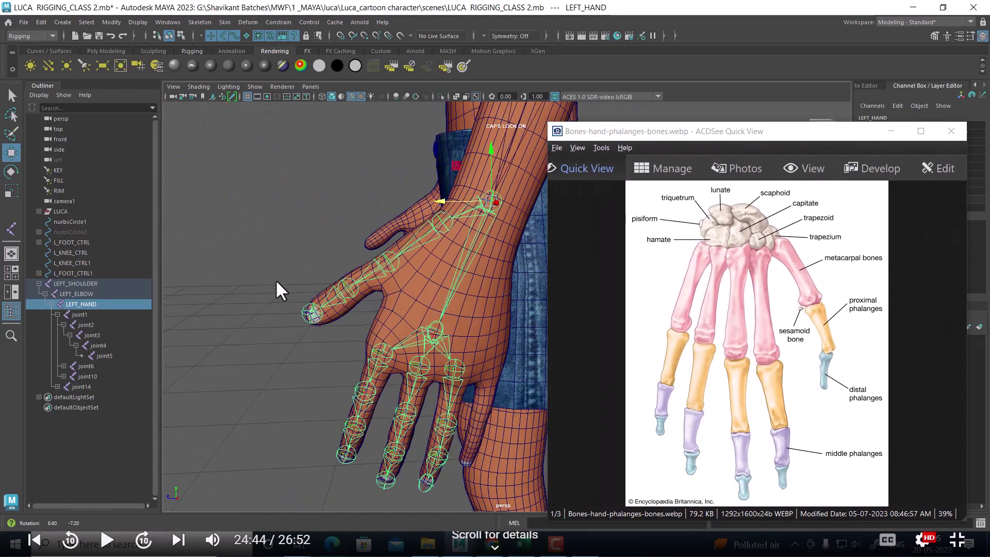
key("space")
mouse_move(351, 247)
left_mouse_down()
mouse_move(354, 276)
mouse_move(379, 256)
left_mouse_up()
key("space")
scroll(323, 293, "up", 2)
scroll(526, 326, "up", 3)
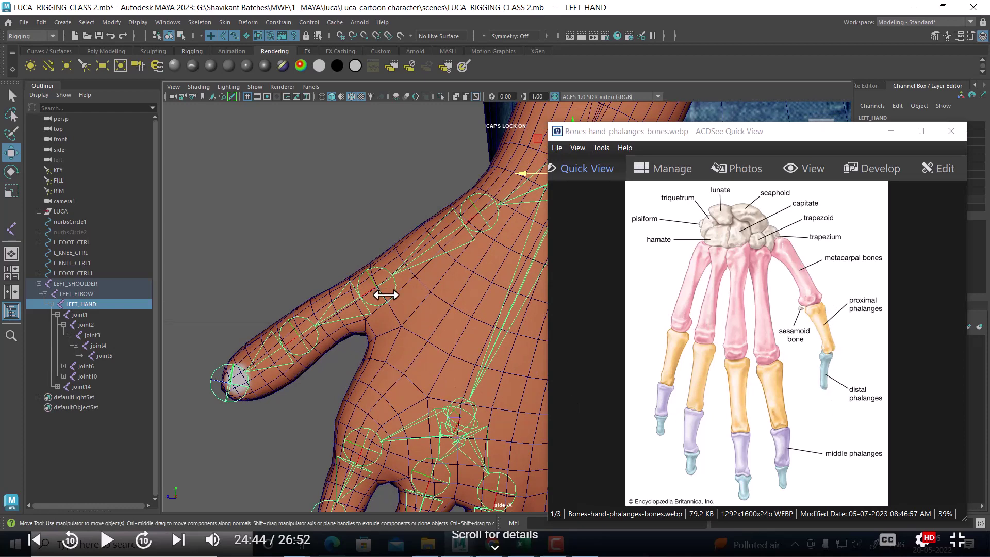
- Minimise the ACDSee reference viewer and view the hand in perspective
left_click(889, 132)
mouse_move(553, 312)
left_mouse_down("alt")
mouse_move(541, 332)
mouse_move(548, 289)
mouse_move(669, 284)
mouse_move(691, 293)
left_mouse_up("alt")
scroll(668, 283, "up", 3)
- In the front view, move thumb joint joint15 up and right inside the thumb
left_click(620, 286)
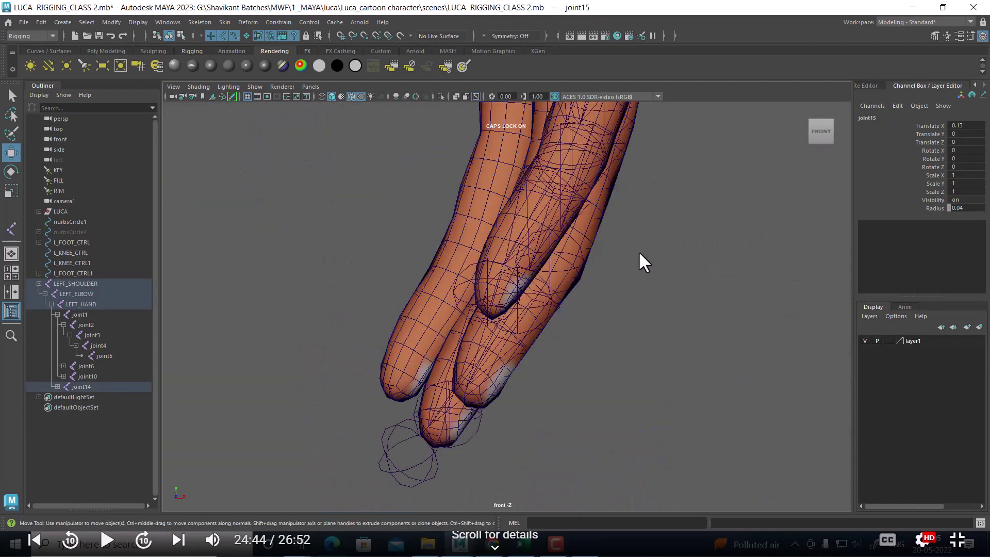
right_click_drag(639, 251, 632, 485, "alt")
key("f")
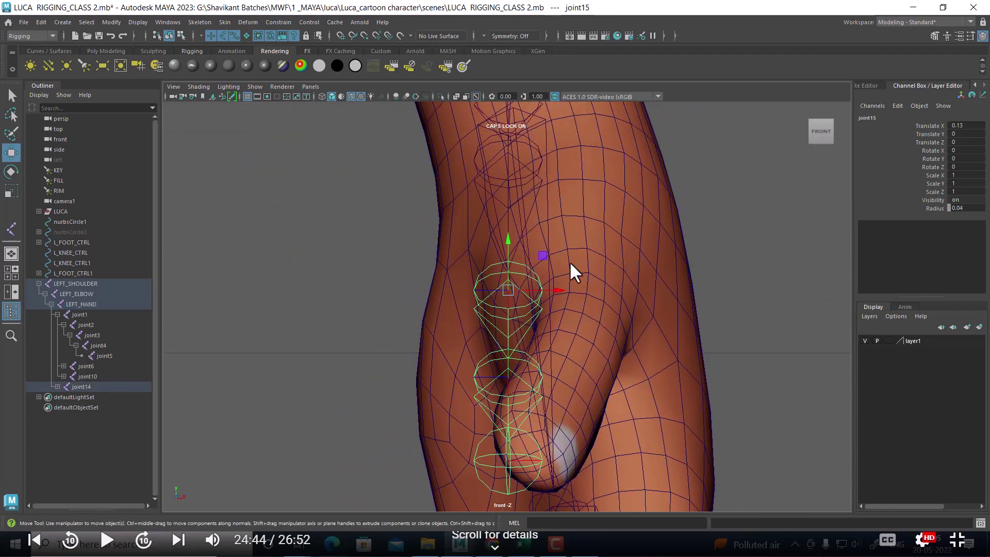
left_click_drag(516, 288, 574, 236)
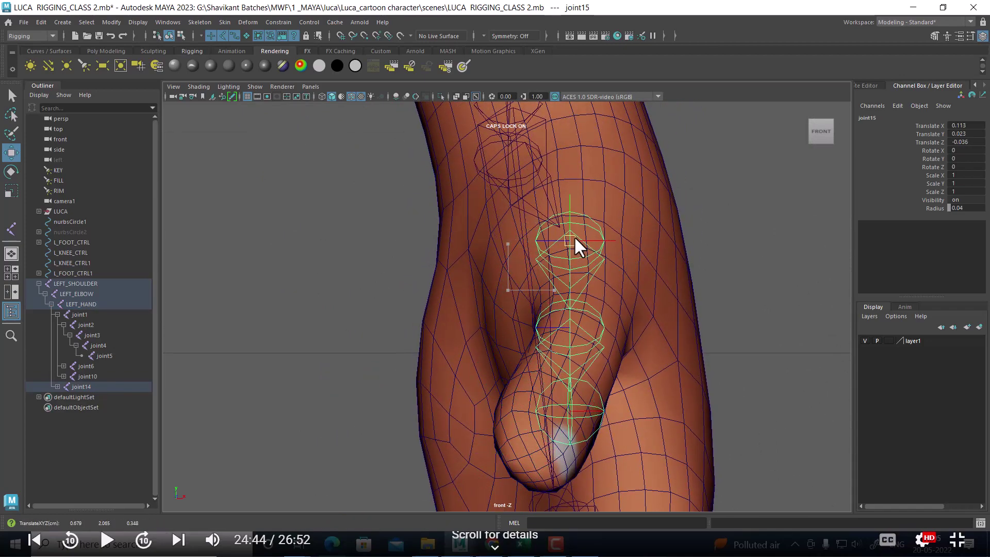
key("space")
mouse_move(722, 264)
left_mouse_down()
mouse_move(682, 271)
mouse_move(709, 234)
mouse_move(756, 261)
mouse_move(729, 246)
mouse_move(717, 286)
mouse_move(776, 287)
left_mouse_up()
- Refine joint15 down and right into the thumb, then recheck in perspective
left_click(689, 232)
key("space")
key("space")
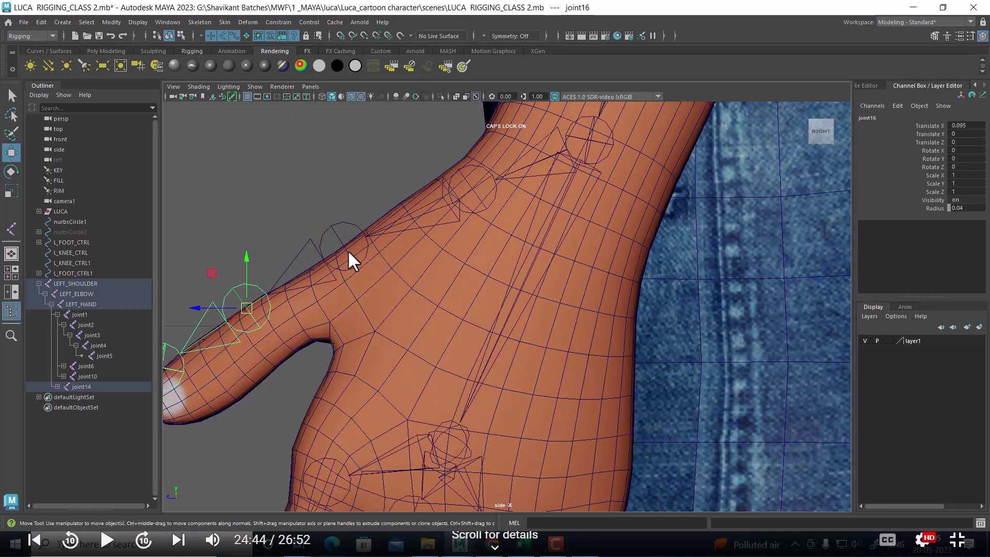
left_click(348, 250)
left_click_drag(345, 246, 360, 265)
key("space")
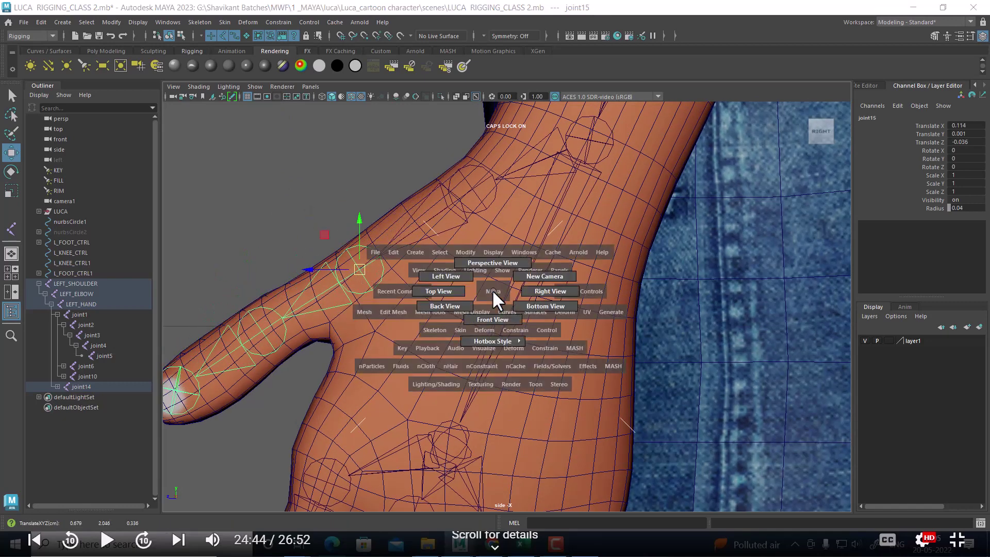
left_click_drag(491, 290, 493, 317)
key("space")
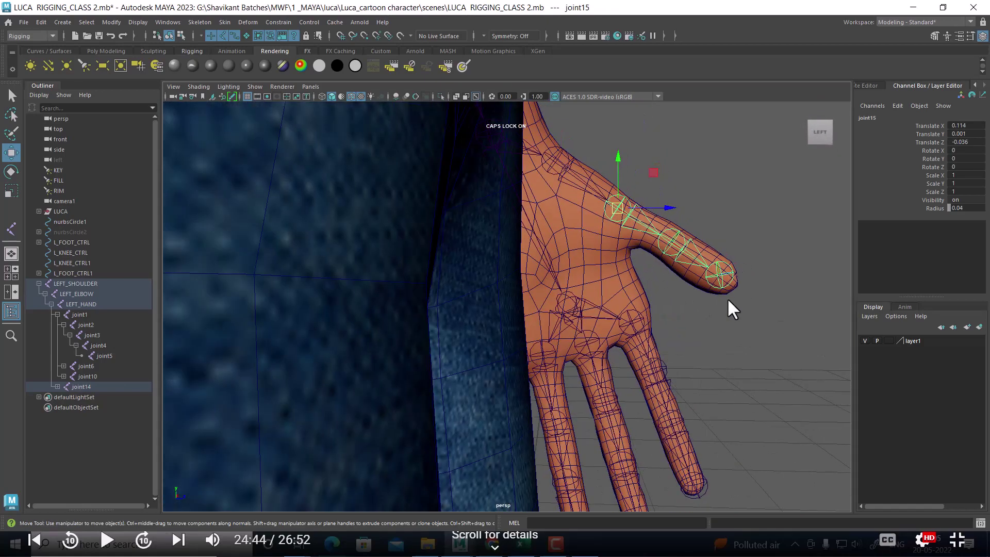
left_click_drag(732, 309, 619, 340, "alt")
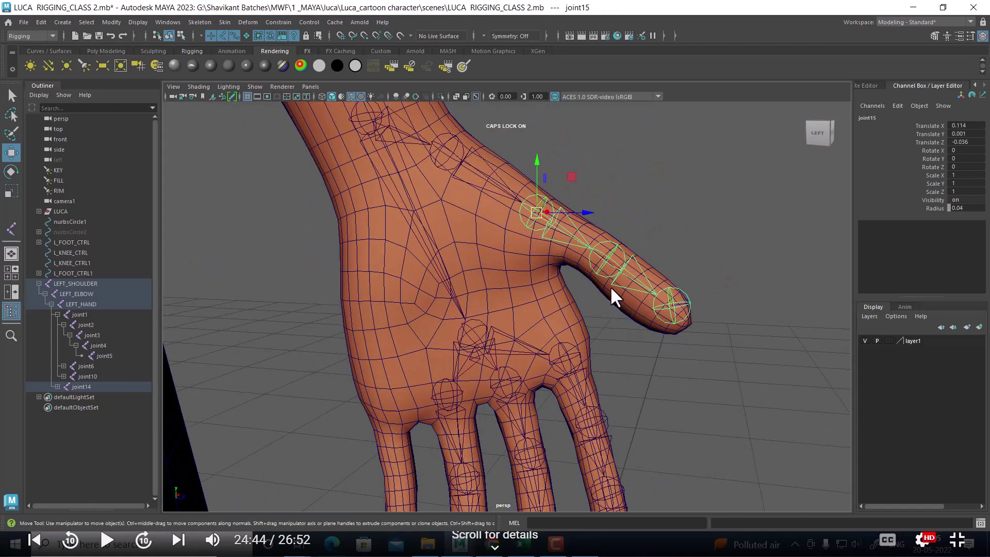
- Move the thumb tip joint joint17 so it sits inside the thumb tip
key("Down")
mouse_move(608, 260)
left_mouse_down("alt")
mouse_move(619, 330)
mouse_move(585, 317)
mouse_move(624, 326)
left_mouse_up("alt")
mouse_move(629, 280)
left_mouse_down("alt")
mouse_move(677, 219)
mouse_move(585, 176)
mouse_move(521, 252)
mouse_move(504, 317)
mouse_move(528, 298)
left_mouse_up("alt")
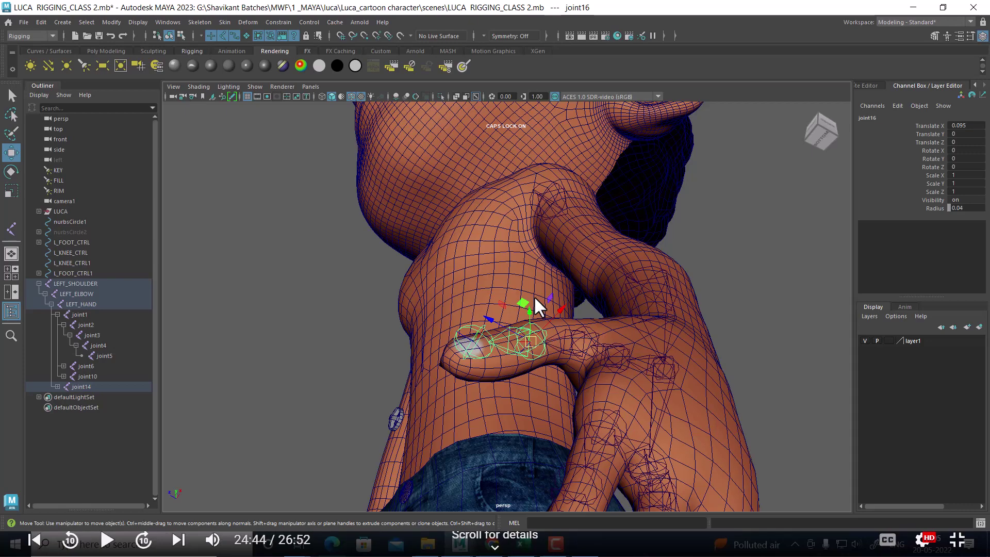
mouse_move(534, 295)
left_mouse_down("alt")
mouse_move(467, 327)
mouse_move(472, 304)
mouse_move(481, 324)
left_mouse_up("alt")
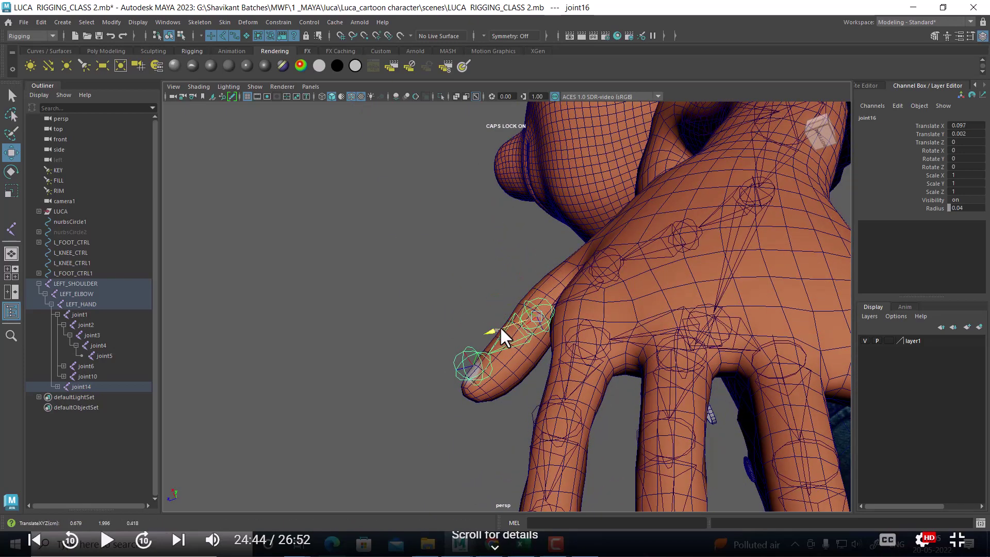
left_click(467, 369)
mouse_move(466, 369)
left_mouse_down("alt")
mouse_move(480, 404)
mouse_move(592, 429)
mouse_move(618, 508)
mouse_move(594, 370)
mouse_move(624, 347)
mouse_move(629, 385)
left_mouse_up("alt")
mouse_move(574, 447)
left_mouse_down()
mouse_move(531, 454)
mouse_move(664, 242)
mouse_move(701, 320)
mouse_move(658, 336)
mouse_move(577, 342)
mouse_move(660, 364)
mouse_move(623, 377)
mouse_move(526, 324)
mouse_move(627, 314)
left_mouse_up()
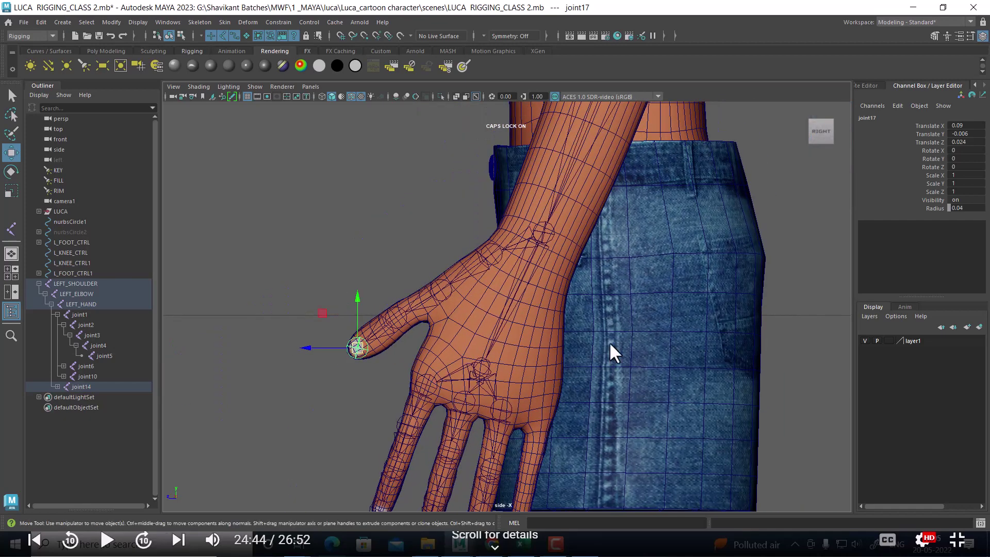
middle_click_drag(610, 345, 487, 215, "alt")
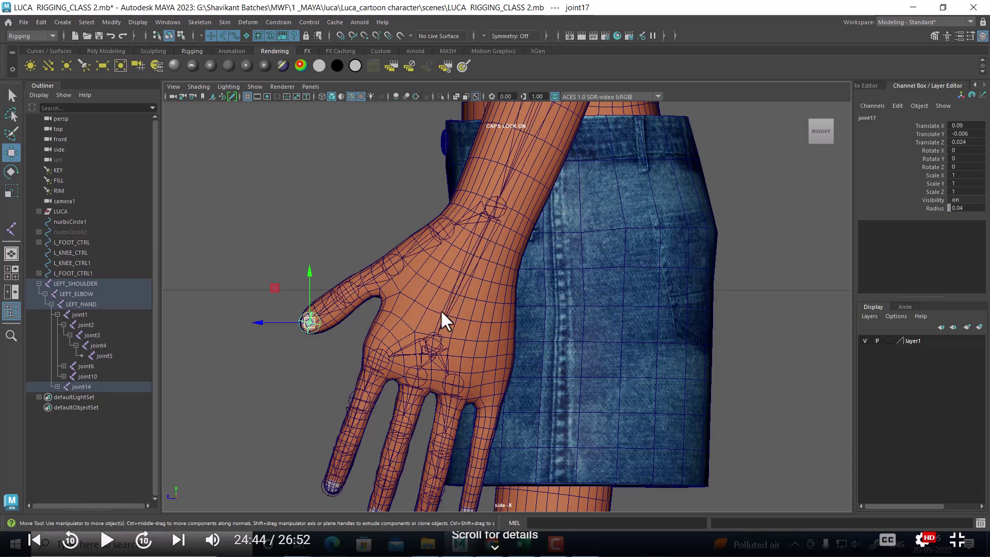
- Select the LEFT_HAND wrist joint and activate the Joint Tool
left_click(436, 340)
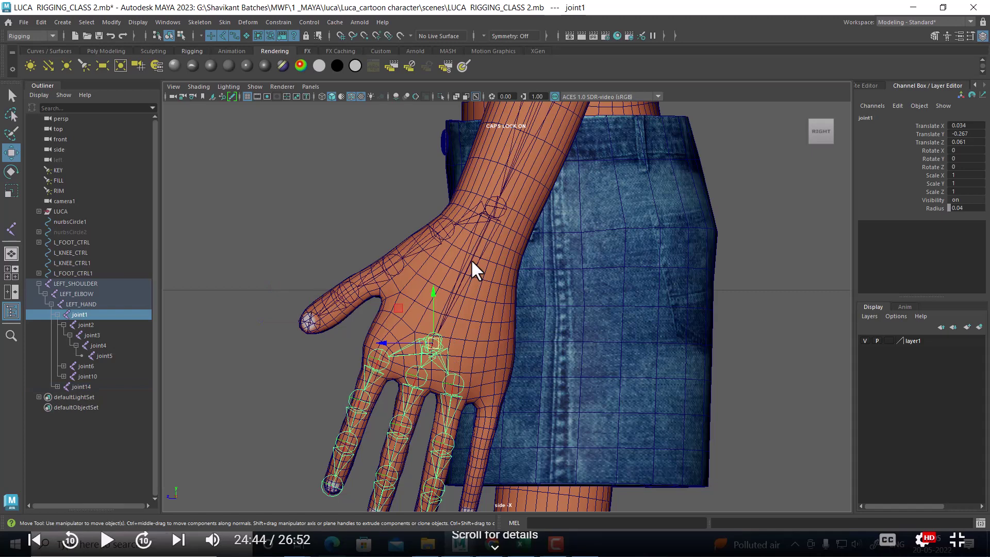
left_click(496, 207)
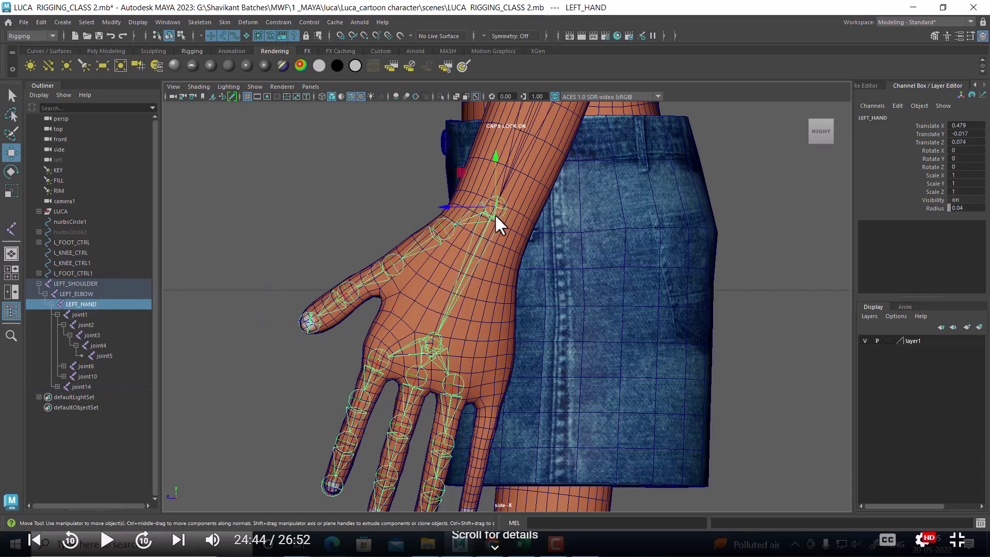
left_click(10, 227)
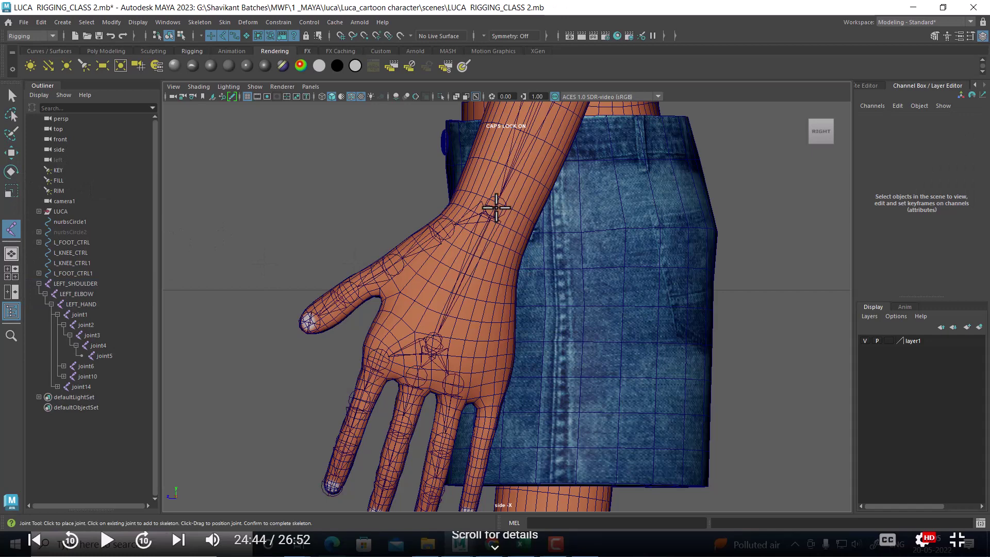
- Start a new chain from LEFT_HAND, placing its first joints down the palm
left_click(496, 207)
middle_click_drag(496, 207, 470, 185, "alt")
left_click(480, 257)
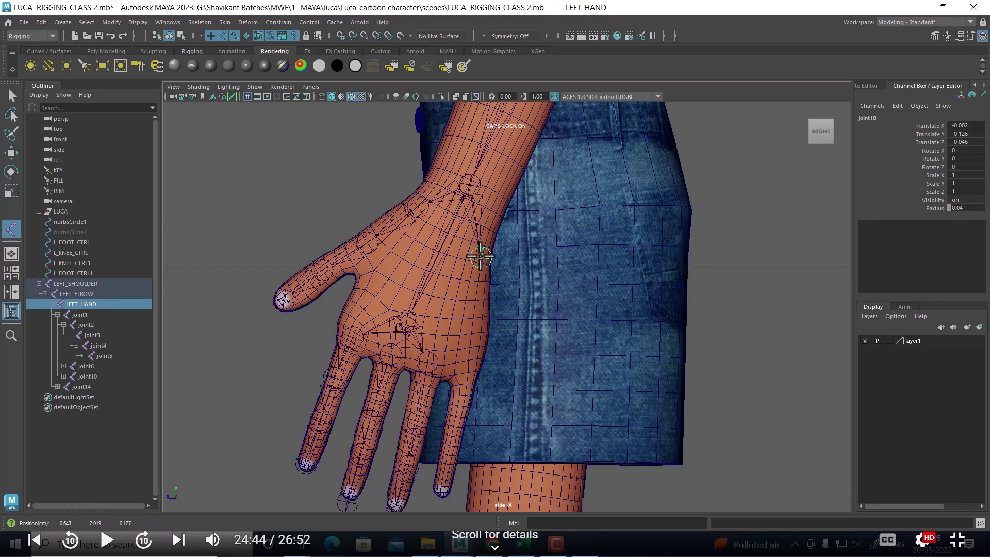
left_click(467, 361)
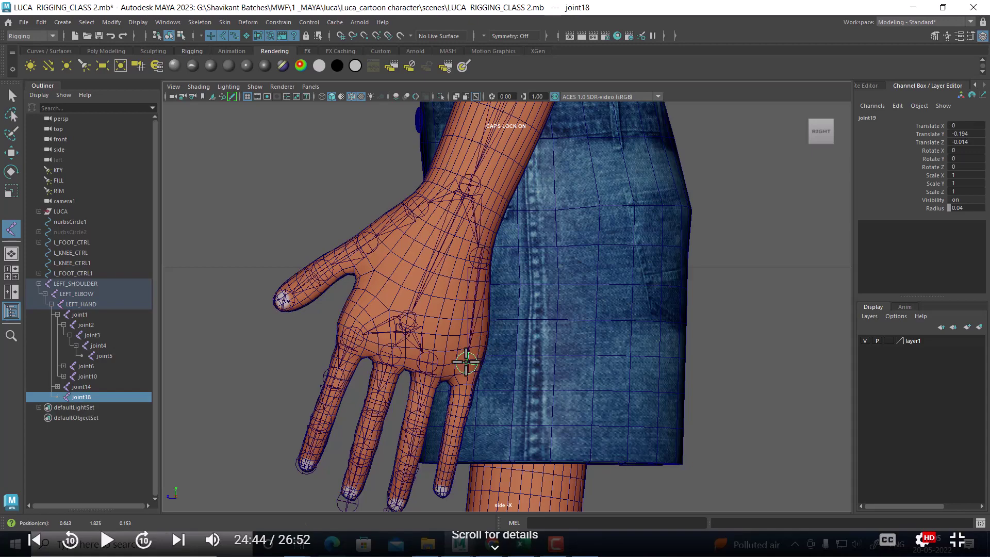
- Add joint21 and joint22 down to the fingertip, then return to perspective
middle_click_drag(464, 360, 453, 259, "alt")
scroll(416, 232, "up", 3)
scroll(337, 285, "up", 3)
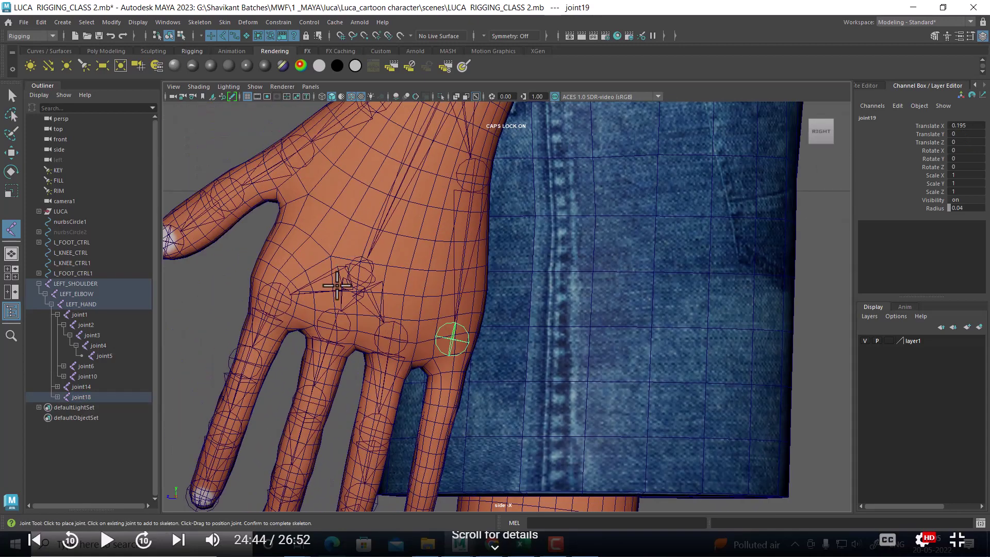
middle_click_drag(337, 285, 290, 172, "alt")
scroll(371, 265, "up", 2)
scroll(391, 268, "up", 2)
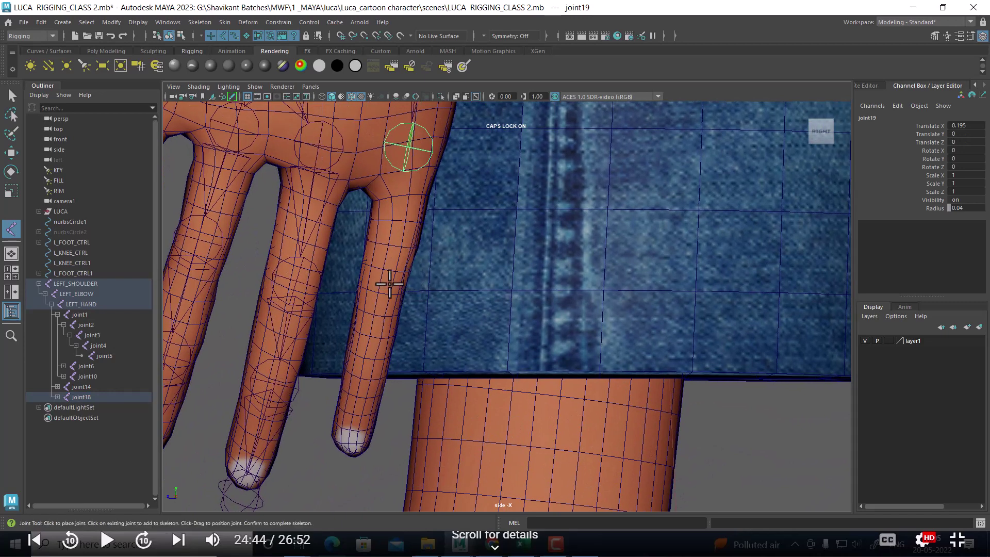
left_click_drag(392, 281, 366, 364)
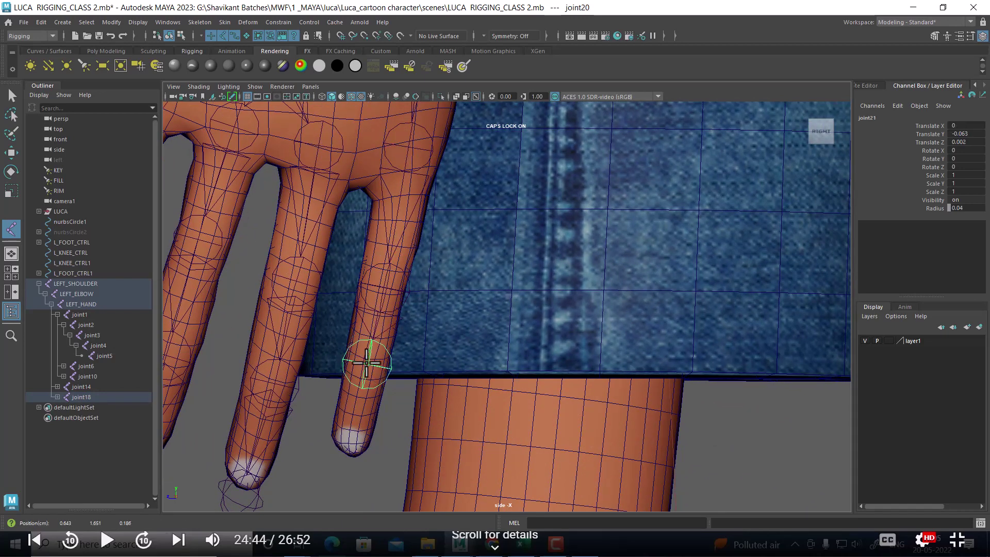
left_click_drag(348, 436, 352, 443)
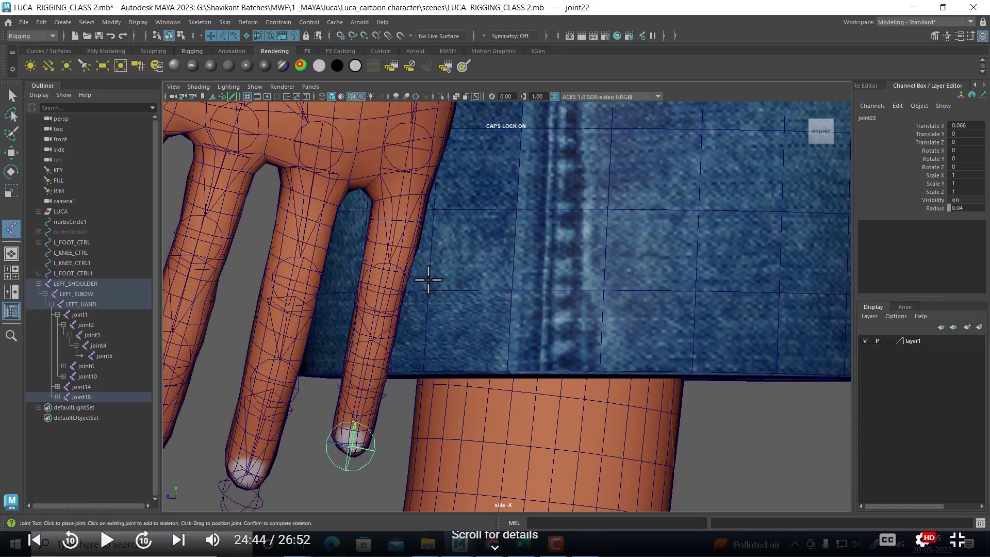
key("space")
left_click_drag(426, 280, 437, 174)
- In the front view, move joint19 slightly so it sits centred in the finger
key("w")
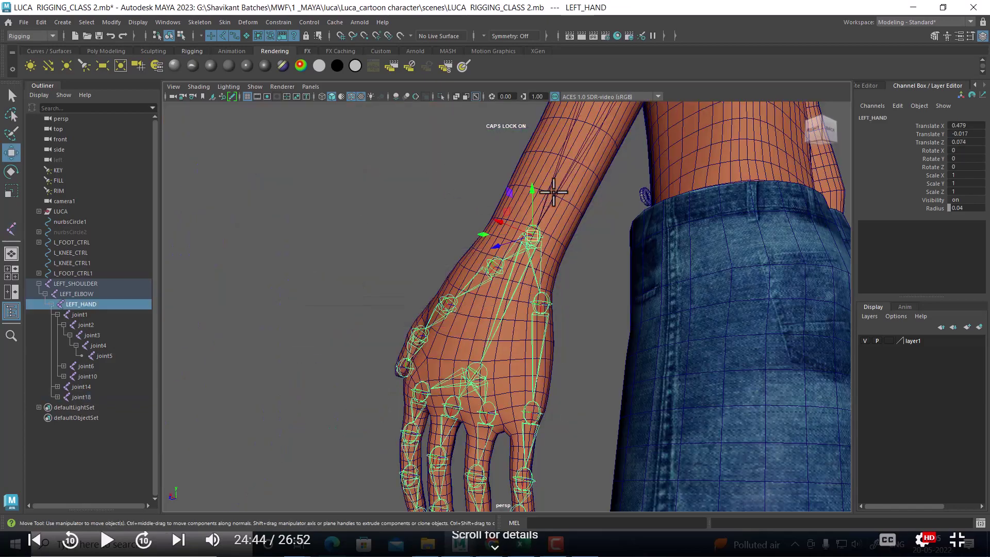
mouse_move(508, 237)
left_mouse_down("alt")
mouse_move(634, 354)
mouse_move(627, 276)
mouse_move(574, 311)
mouse_move(597, 327)
left_mouse_up("alt")
left_click(519, 295)
key("space")
scroll(625, 304, "down", 3)
scroll(691, 387, "up", 3)
scroll(598, 352, "up", 2)
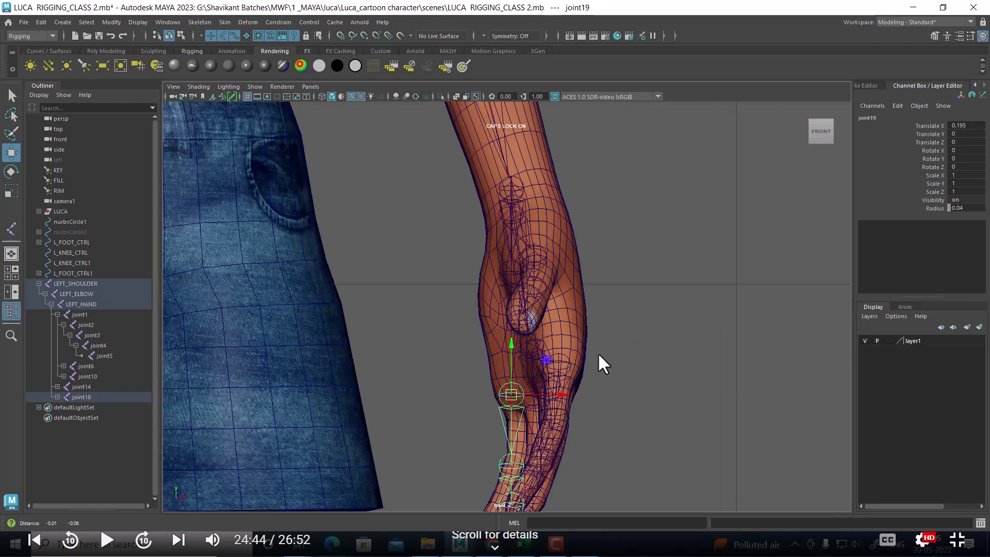
scroll(548, 348, "up", 2)
left_click(530, 330)
left_click_drag(530, 329, 532, 339)
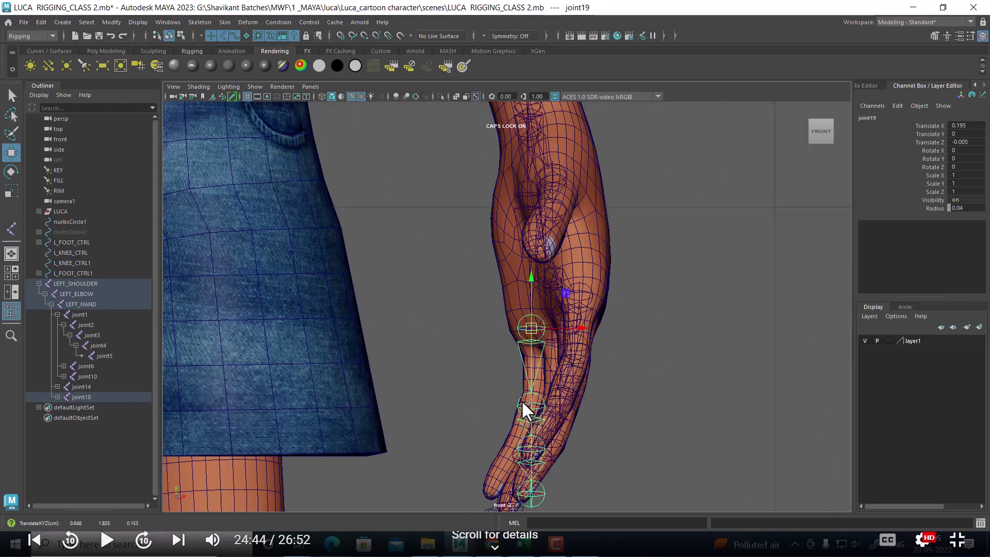
- Pick-walk through joint20, joint21 and joint22, moving each toward the finger's centre
left_click(57, 397)
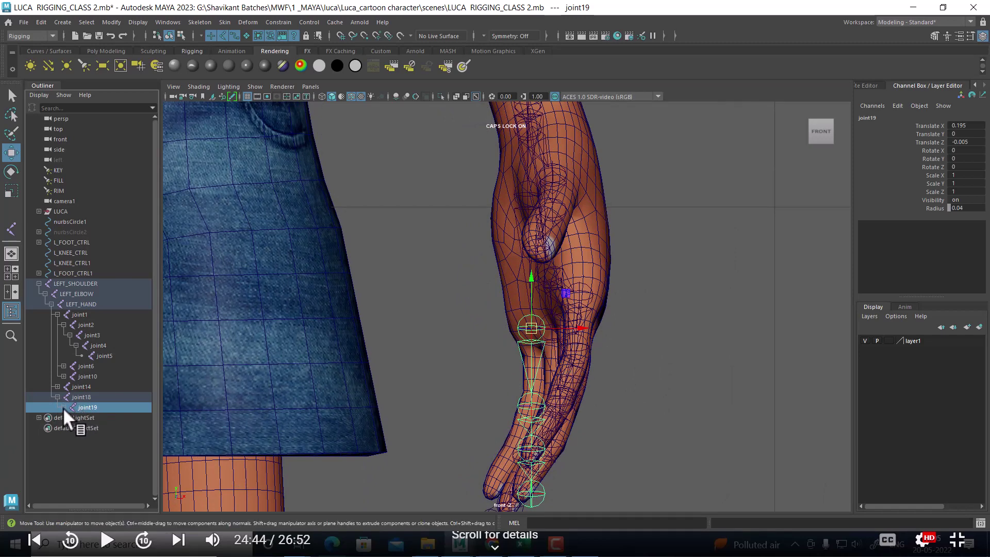
left_click(93, 418)
middle_click_drag(460, 411, 625, 354, "alt")
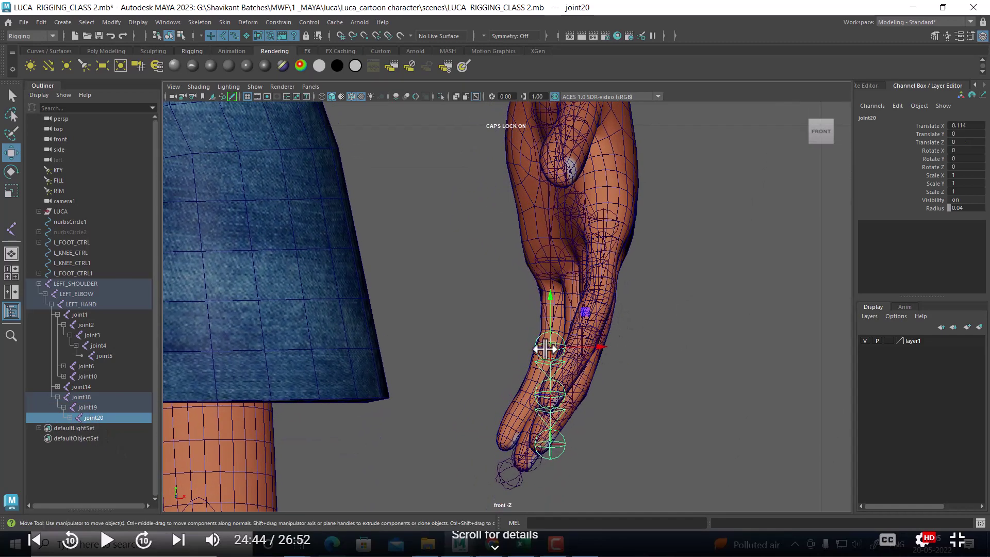
left_click_drag(544, 347, 550, 342)
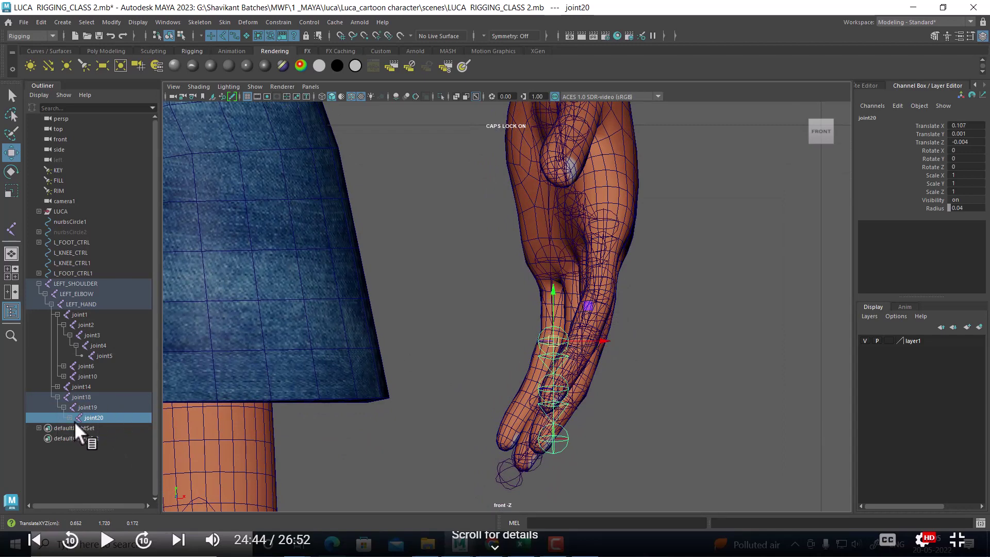
key("ctrl+d")
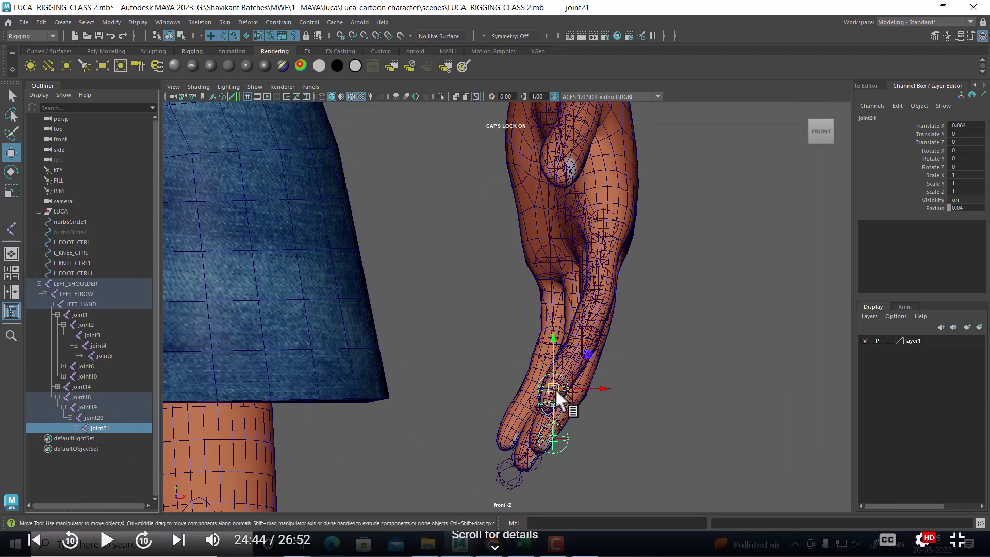
left_click_drag(555, 389, 537, 383)
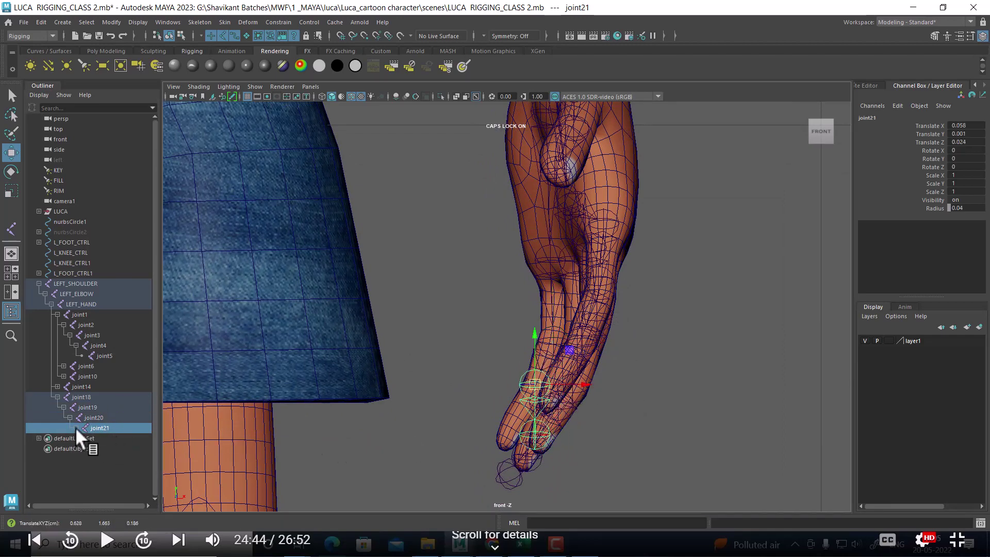
key("ctrl+d")
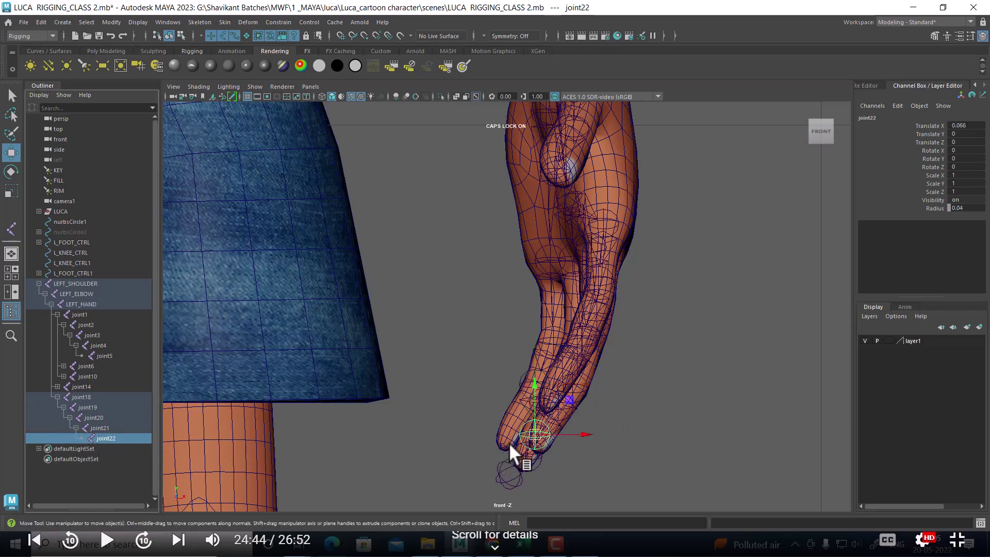
left_click_drag(533, 439, 507, 441)
left_click_drag(570, 425, 617, 425, "alt")
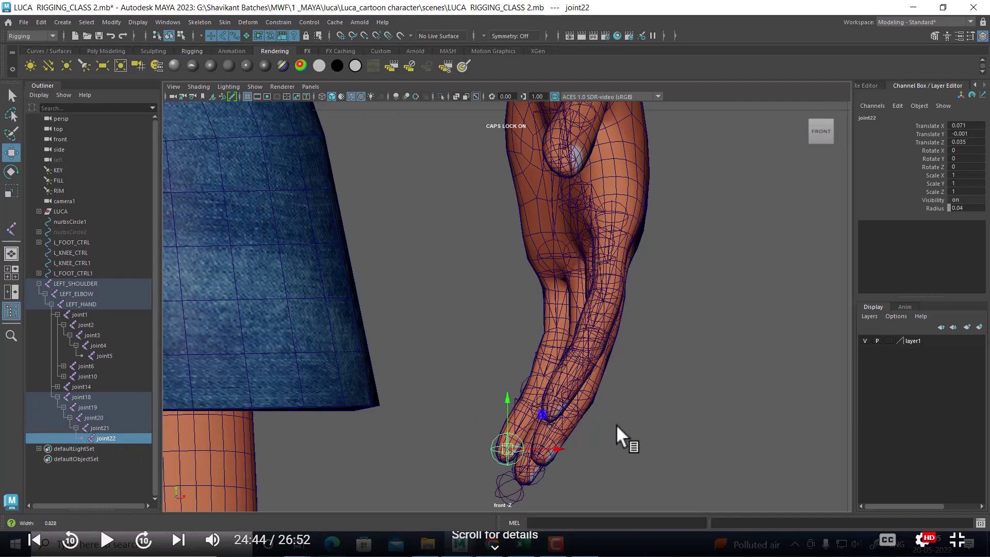
- Hide the wireframe in perspective, then nudge joint19 down in the right side view
key("space")
left_click_drag(633, 254, 635, 261)
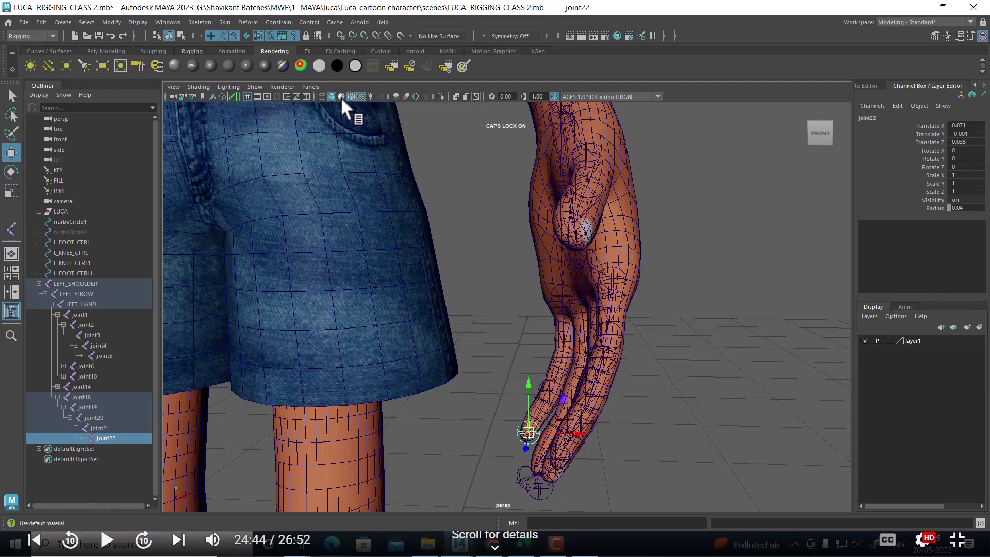
left_click(352, 96)
scroll(659, 346, "up", 3)
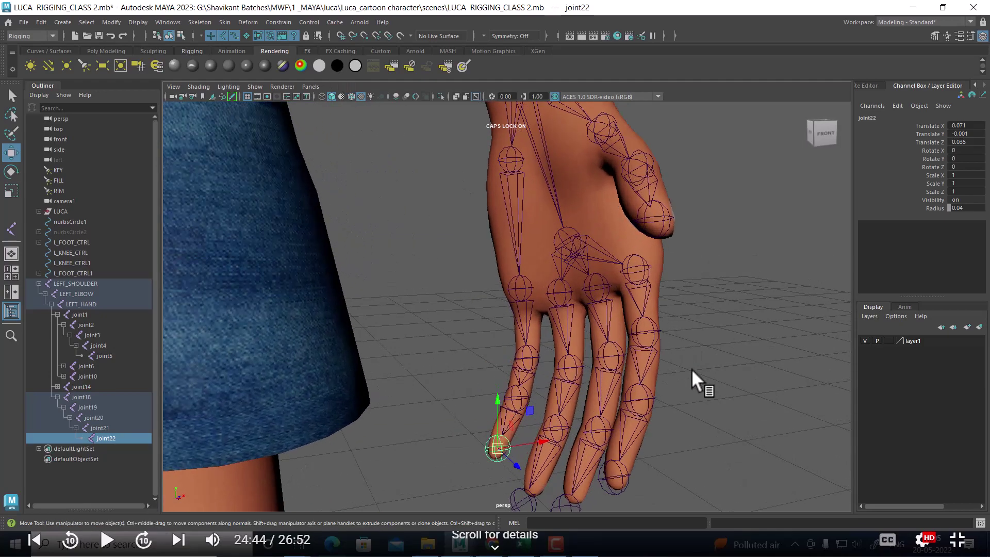
scroll(691, 369, "up", 3)
mouse_move(630, 382)
left_mouse_down("alt")
mouse_move(545, 361)
mouse_move(529, 336)
left_mouse_up("alt")
key("space")
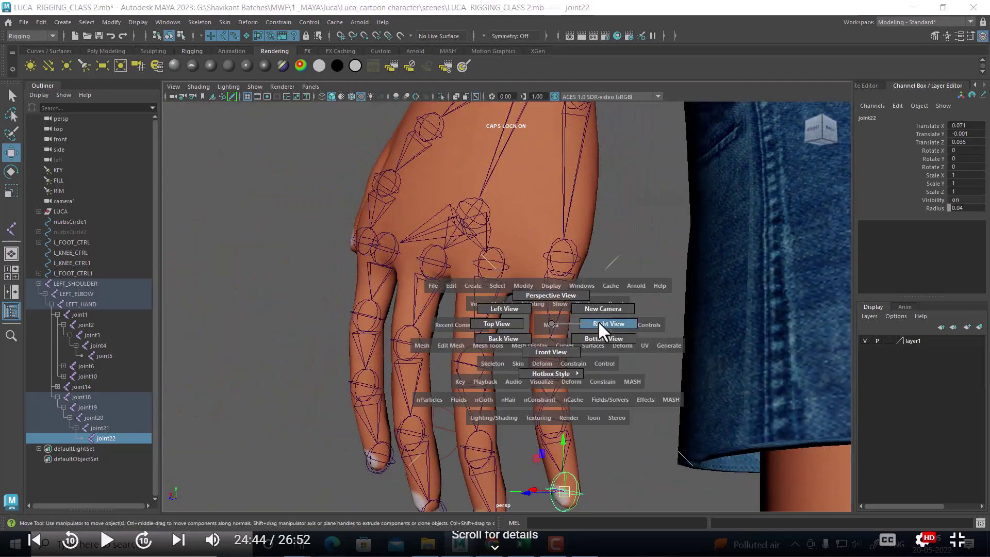
left_click_drag(599, 320, 598, 314)
mouse_move(413, 303)
middle_mouse_down("alt")
mouse_move(409, 193)
mouse_move(424, 247)
middle_mouse_up("alt")
left_click(412, 178)
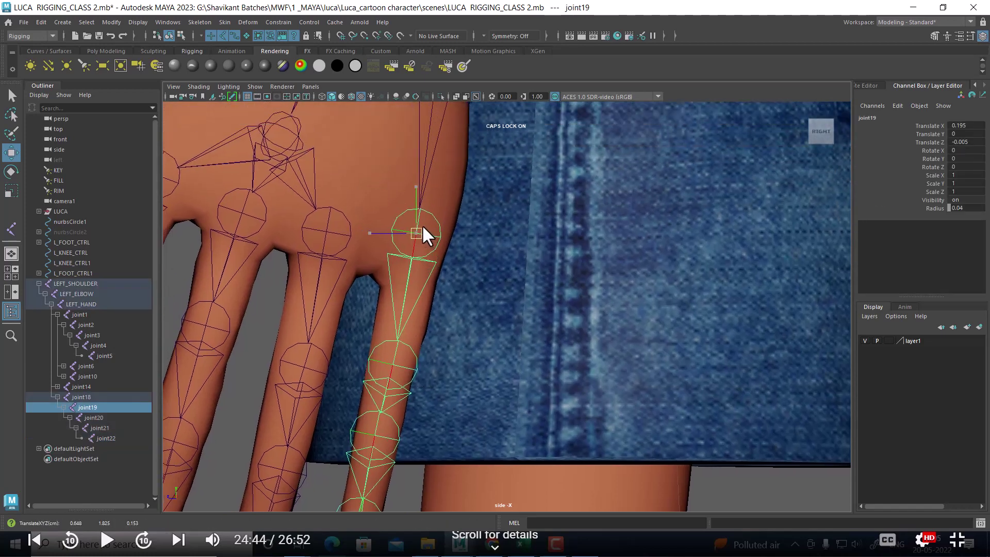
left_click_drag(422, 227, 423, 229)
- In perspective, reposition joint20, joint21 and joint22 to centre them inside the finger and fingertip
left_click(404, 367)
key("space")
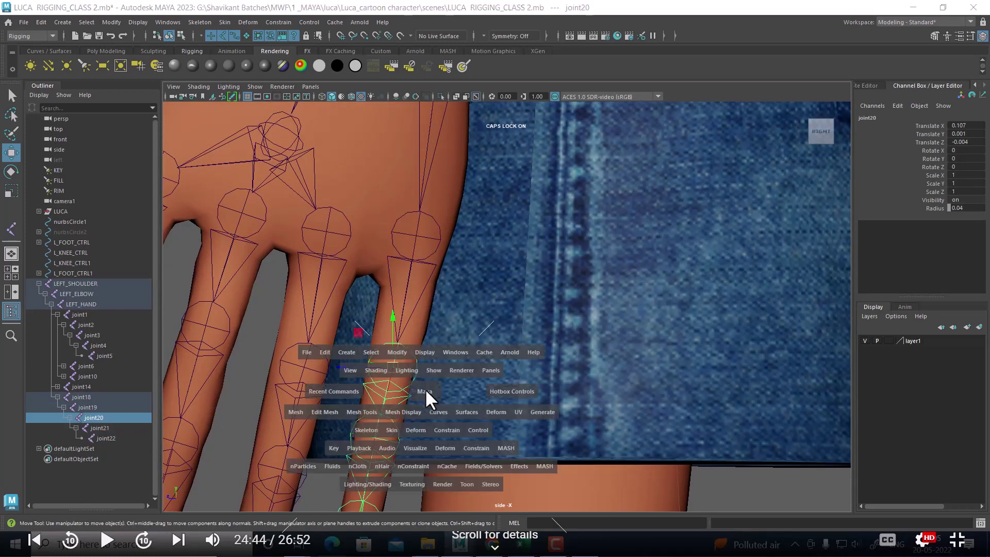
left_click_drag(425, 388, 528, 317)
scroll(546, 376, "up", 2)
scroll(550, 382, "up", 3)
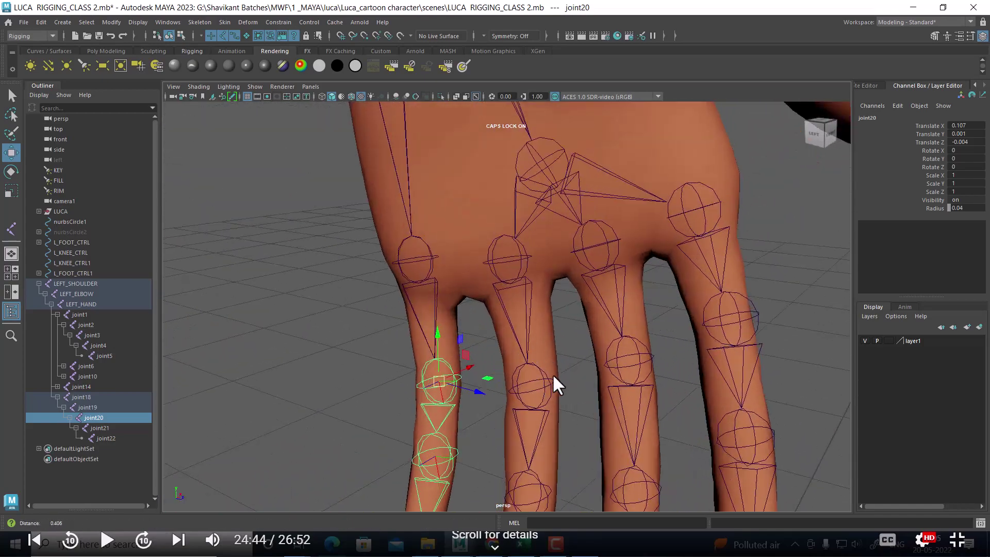
scroll(567, 361, "up", 3)
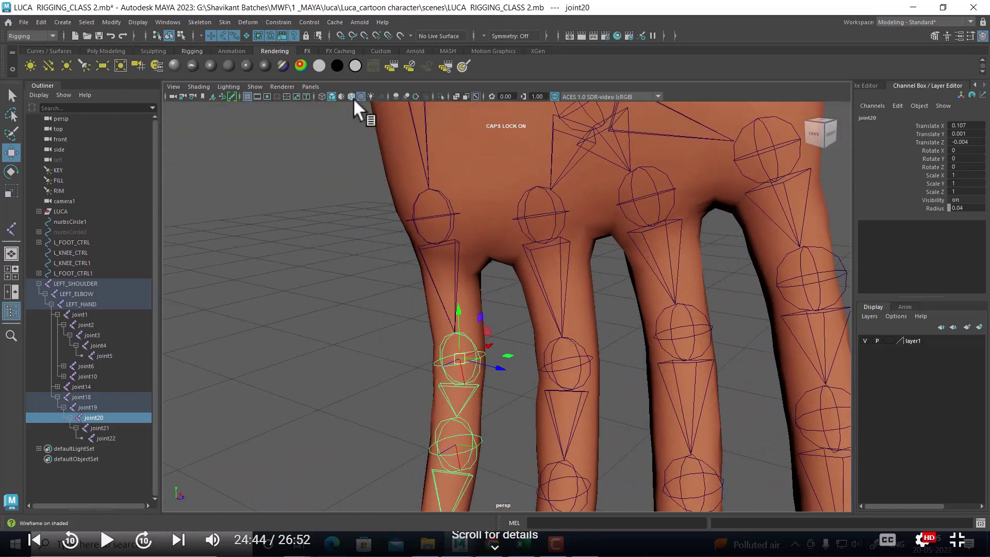
mouse_move(371, 119)
left_mouse_down("alt")
mouse_move(555, 379)
mouse_move(515, 369)
mouse_move(642, 397)
mouse_move(636, 363)
left_mouse_up("alt")
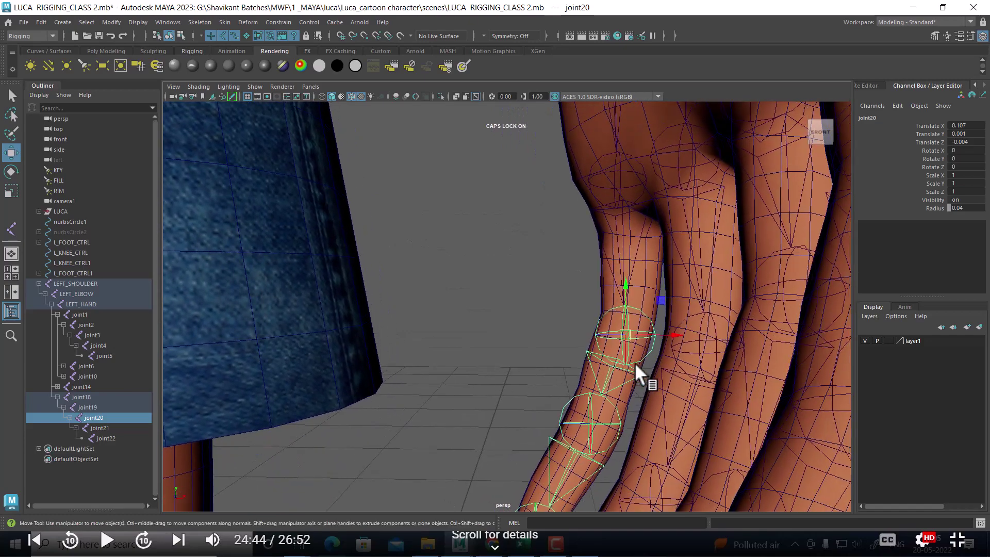
left_click_drag(623, 297, 627, 288)
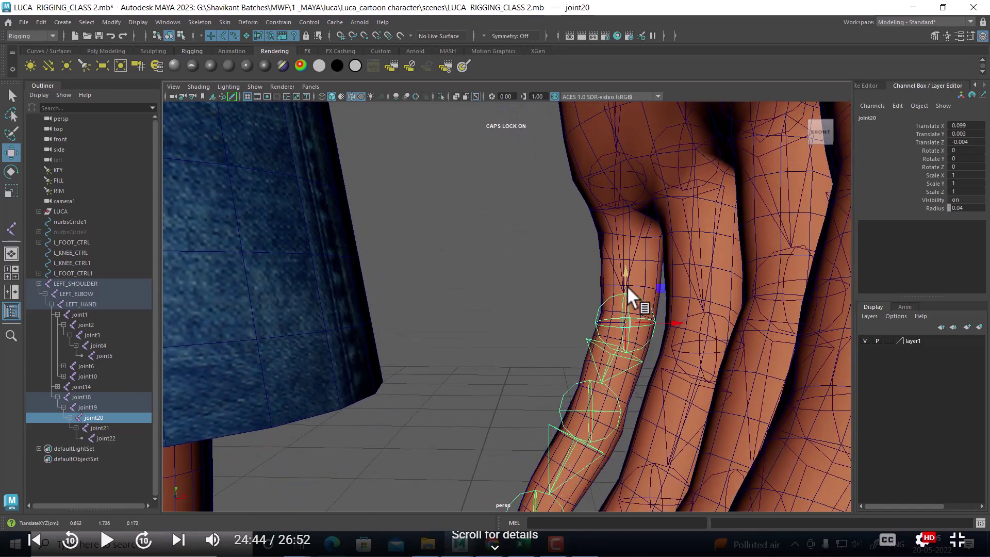
left_click(593, 411)
mouse_move(592, 407)
left_mouse_down("alt")
mouse_move(625, 377)
mouse_move(599, 312)
left_mouse_up("alt")
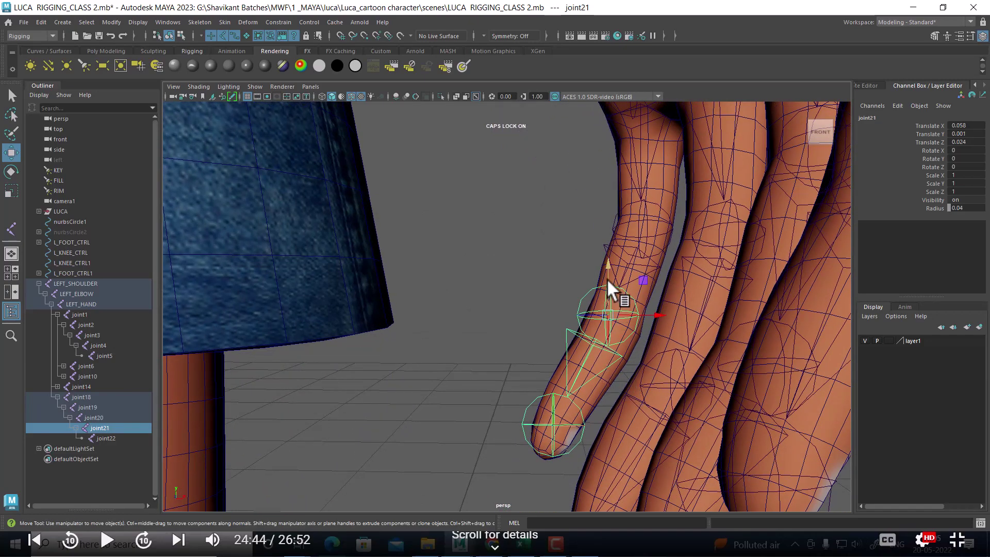
mouse_move(607, 279)
left_mouse_down()
mouse_move(603, 299)
mouse_move(636, 350)
mouse_move(614, 342)
left_mouse_up()
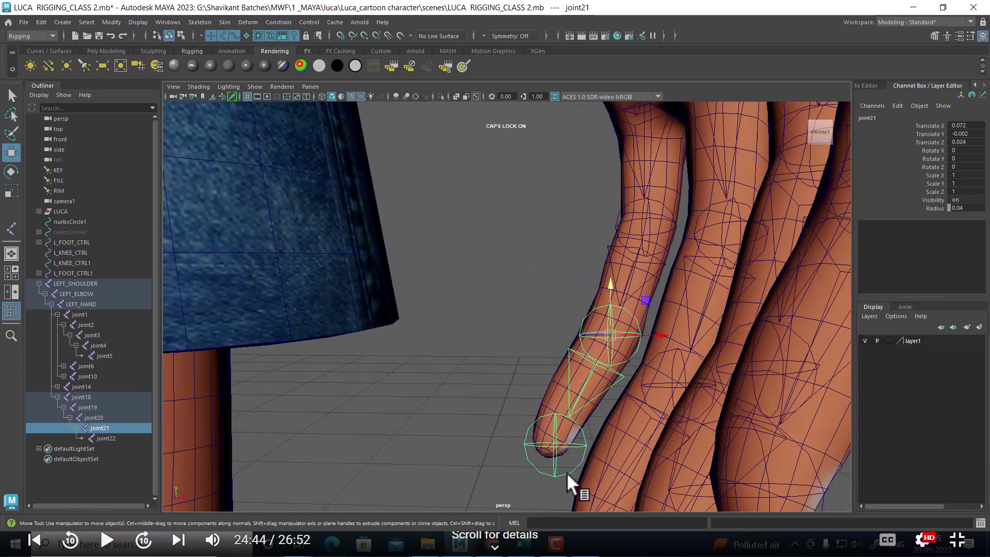
left_click(552, 464)
left_click_drag(561, 450, 542, 447)
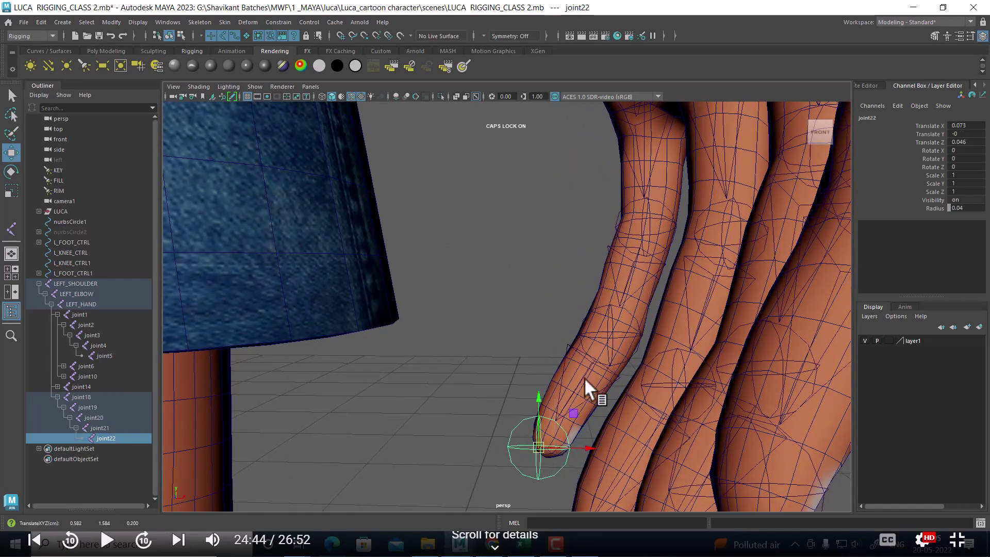
- Check the chain from side and perspective views, then select joint19 through joint22 together
left_click(607, 340)
mouse_move(607, 334)
left_mouse_down("alt")
mouse_move(608, 318)
mouse_move(592, 326)
mouse_move(539, 305)
mouse_move(600, 282)
left_mouse_up("alt")
key("space")
mouse_move(444, 376)
right_mouse_down("alt")
mouse_move(515, 237)
mouse_move(514, 296)
right_mouse_up("alt")
key("space")
mouse_move(514, 269)
left_mouse_down()
mouse_move(608, 272)
mouse_move(573, 256)
mouse_move(541, 281)
left_mouse_up()
left_click_drag(112, 434, 89, 405)
type("0.03")
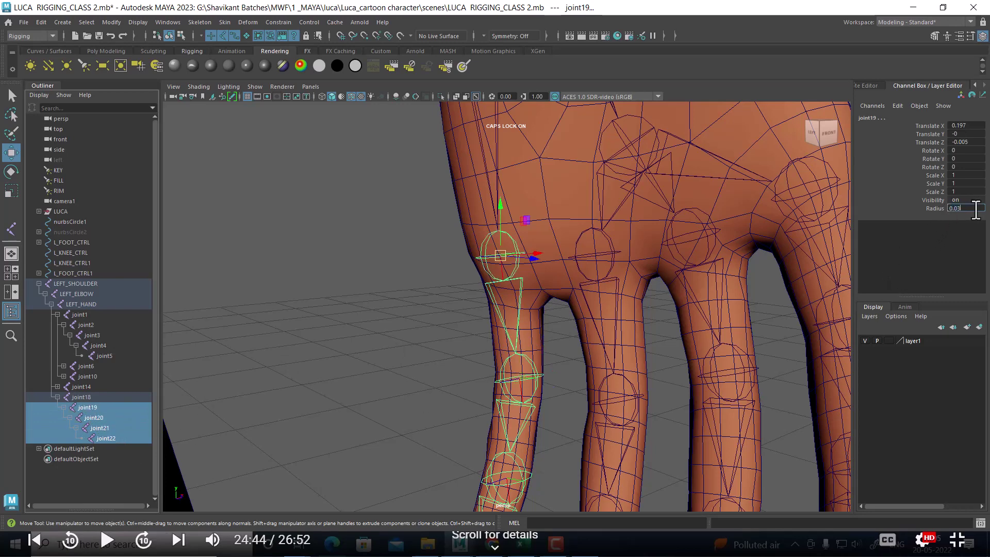
- Apply a 0.03 joint radius, clear the selection, and pull back to see the arm
key("Return")
mouse_move(701, 355)
left_mouse_down("alt")
mouse_move(617, 352)
mouse_move(640, 376)
mouse_move(747, 352)
mouse_move(558, 326)
mouse_move(499, 298)
mouse_move(549, 387)
mouse_move(554, 333)
left_mouse_up("alt")
left_click(639, 375)
scroll(558, 326, "down", 2)
scroll(558, 318, "down", 3)
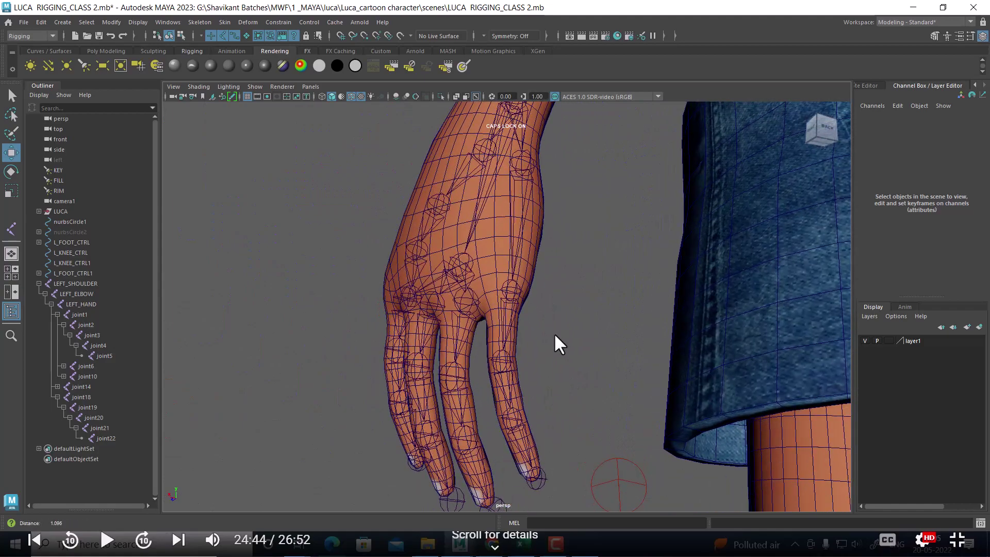
mouse_move(485, 341)
left_mouse_down("alt")
mouse_move(552, 413)
mouse_move(512, 353)
mouse_move(569, 363)
mouse_move(506, 345)
left_mouse_up("alt")
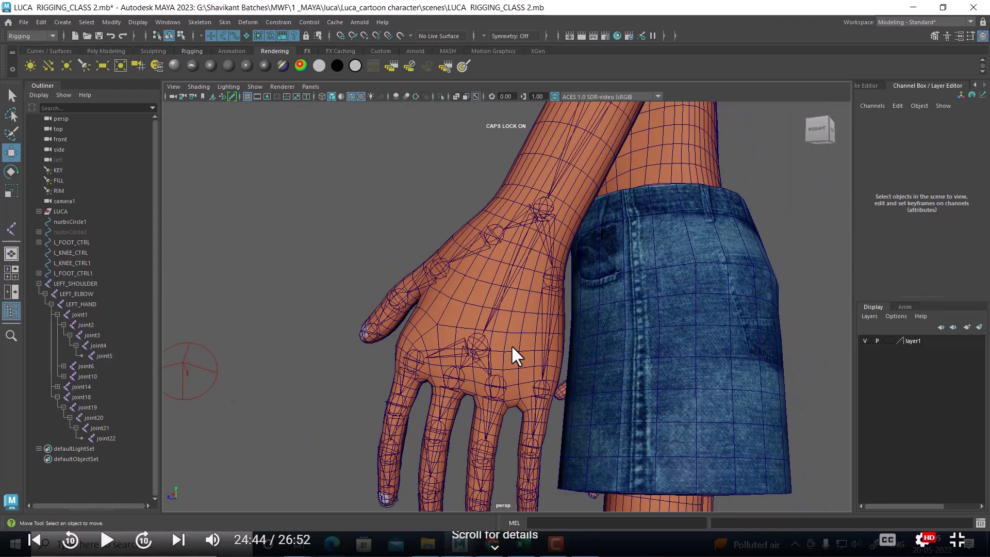
mouse_move(560, 223)
left_mouse_down("alt")
mouse_move(504, 238)
mouse_move(524, 230)
mouse_move(538, 273)
mouse_move(520, 277)
left_mouse_up("alt")
- Hide the mesh wireframe overlay and select the joint14 finger chain from the side
left_click(519, 277)
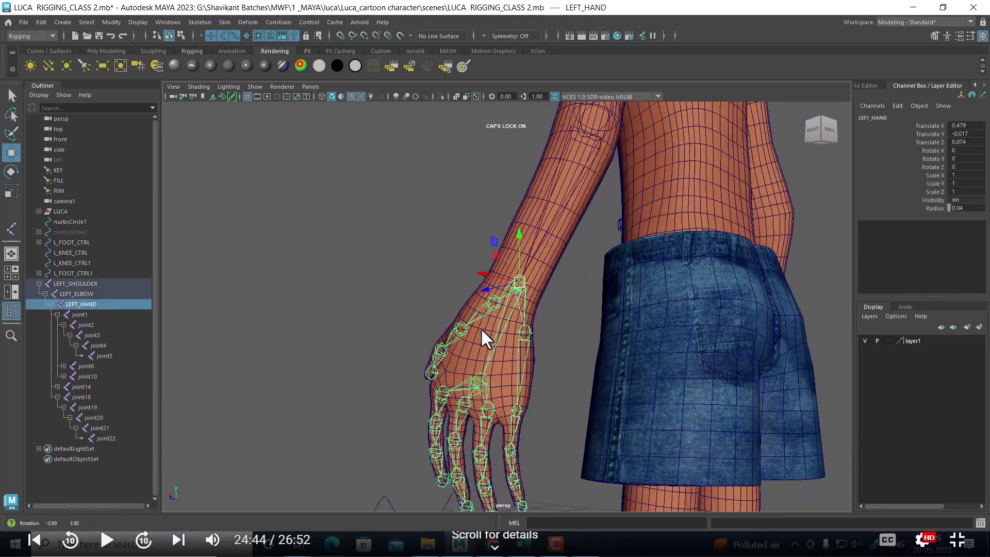
mouse_move(480, 327)
left_mouse_down("alt")
mouse_move(570, 310)
mouse_move(610, 349)
left_mouse_up("alt")
scroll(717, 367, "up", 3)
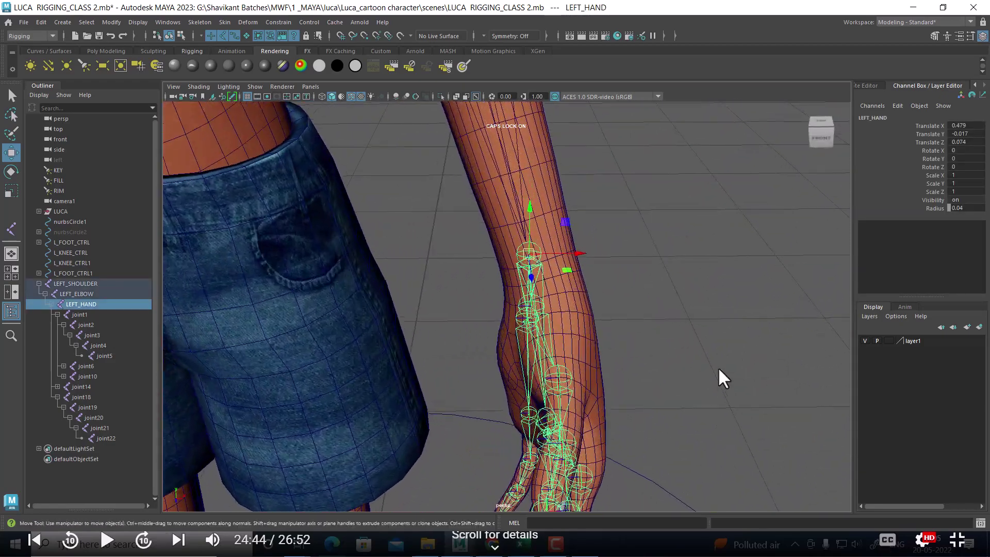
left_click(351, 96)
mouse_move(687, 277)
left_mouse_down("alt")
mouse_move(663, 309)
mouse_move(652, 276)
mouse_move(729, 294)
mouse_move(515, 330)
left_mouse_up("alt")
left_click(534, 296)
mouse_move(534, 296)
left_mouse_down("alt")
mouse_move(571, 308)
mouse_move(438, 245)
mouse_move(346, 261)
mouse_move(382, 378)
mouse_move(358, 343)
mouse_move(444, 256)
mouse_move(450, 275)
mouse_move(415, 271)
left_mouse_up("alt")
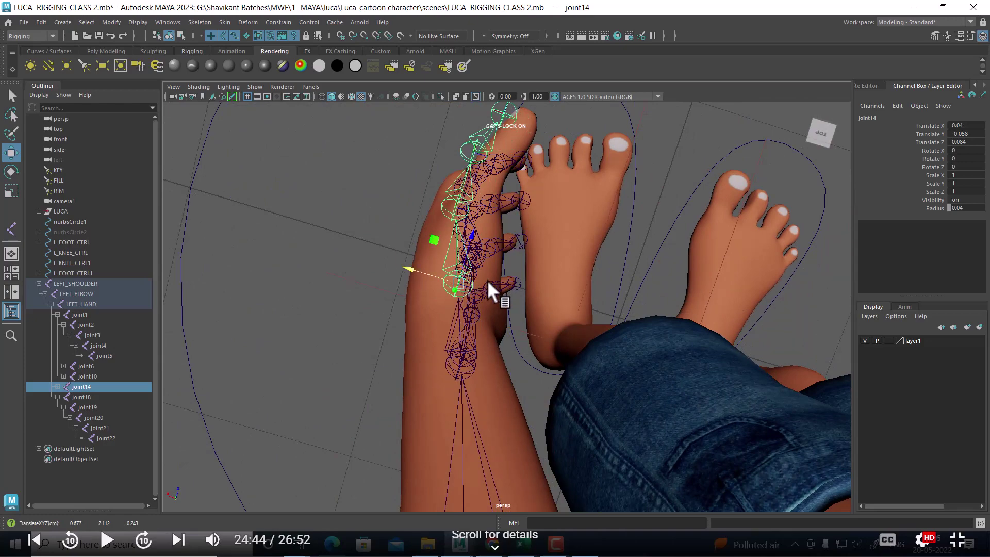
- Rotate the joint14 finger chain in Y so it lines up inside its finger
key("e")
left_click_drag(432, 313, 425, 311)
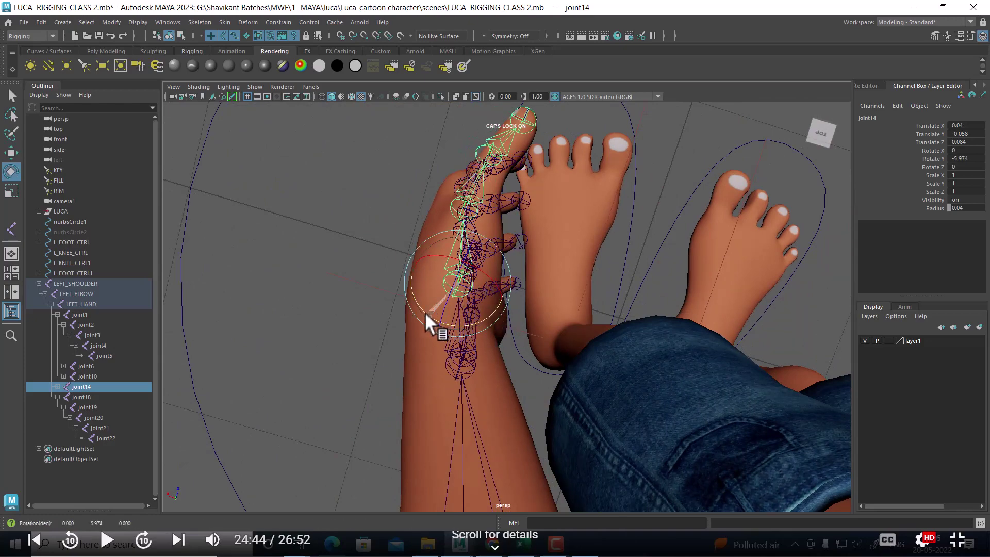
key("w")
mouse_move(541, 290)
left_mouse_down("alt")
mouse_move(504, 255)
mouse_move(508, 298)
mouse_move(373, 294)
mouse_move(341, 307)
mouse_move(298, 307)
mouse_move(312, 364)
mouse_move(240, 335)
mouse_move(311, 386)
mouse_move(353, 366)
left_mouse_up("alt")
key("e")
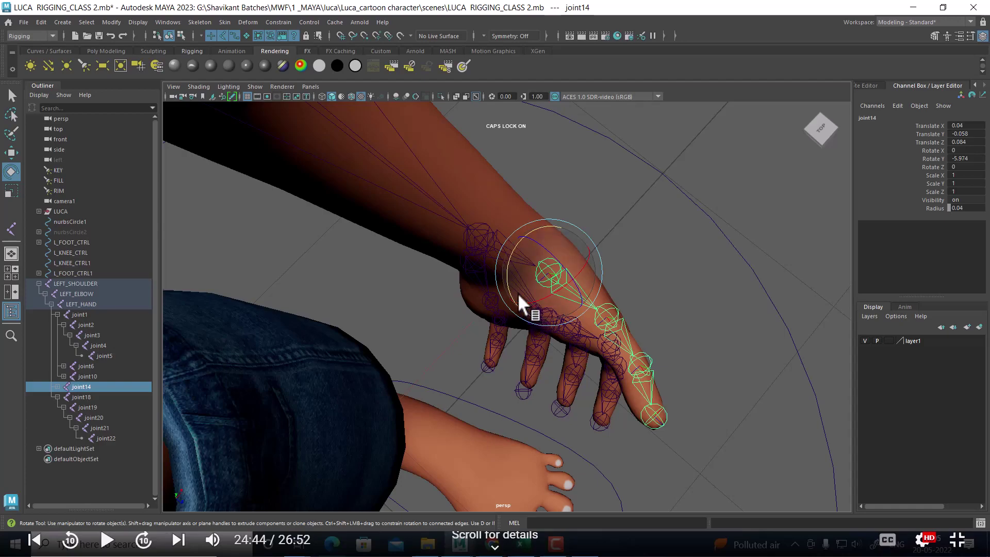
mouse_move(506, 283)
left_mouse_down()
mouse_move(617, 255)
mouse_move(587, 228)
mouse_move(519, 223)
mouse_move(545, 191)
mouse_move(600, 178)
mouse_move(663, 203)
left_mouse_up()
- Rotate joint16 to Rotate Y 6.117, frame the whole arm, and select LEFT_SHOULDER
left_click(641, 241)
mouse_move(641, 240)
left_mouse_down("alt")
mouse_move(758, 325)
mouse_move(758, 380)
mouse_move(668, 338)
mouse_move(620, 361)
mouse_move(591, 365)
mouse_move(578, 354)
left_mouse_up("alt")
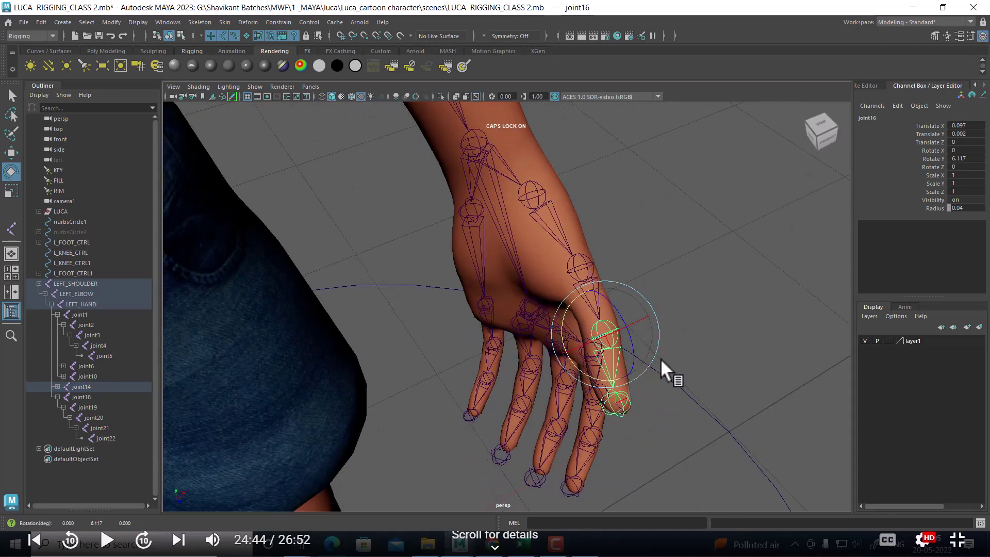
key("w")
mouse_move(660, 358)
left_mouse_down("alt")
mouse_move(632, 286)
mouse_move(626, 342)
left_mouse_up("alt")
right_click_drag(625, 343, 570, 347, "alt")
middle_click_drag(570, 347, 629, 427, "alt")
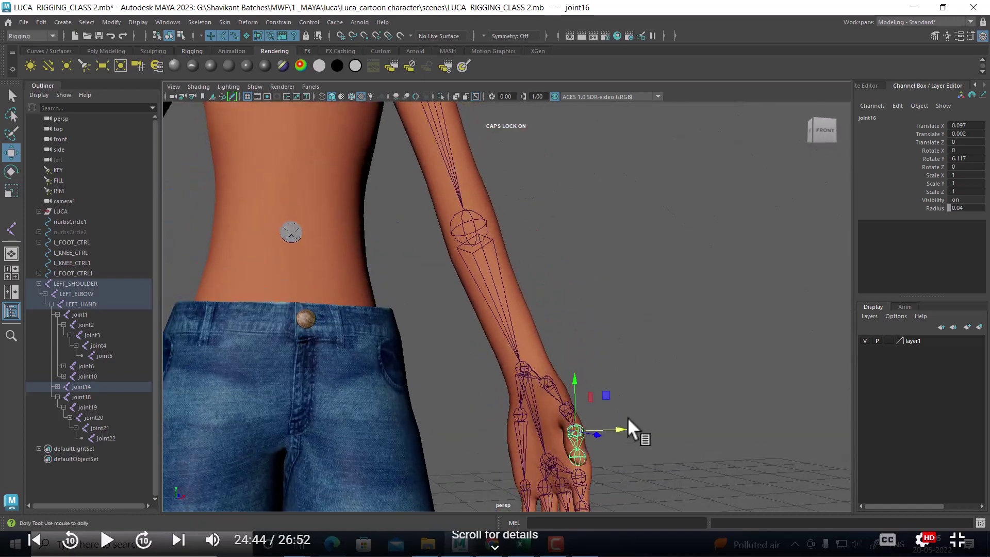
mouse_move(630, 427)
right_mouse_down("alt")
mouse_move(617, 360)
mouse_move(649, 358)
right_mouse_up("alt")
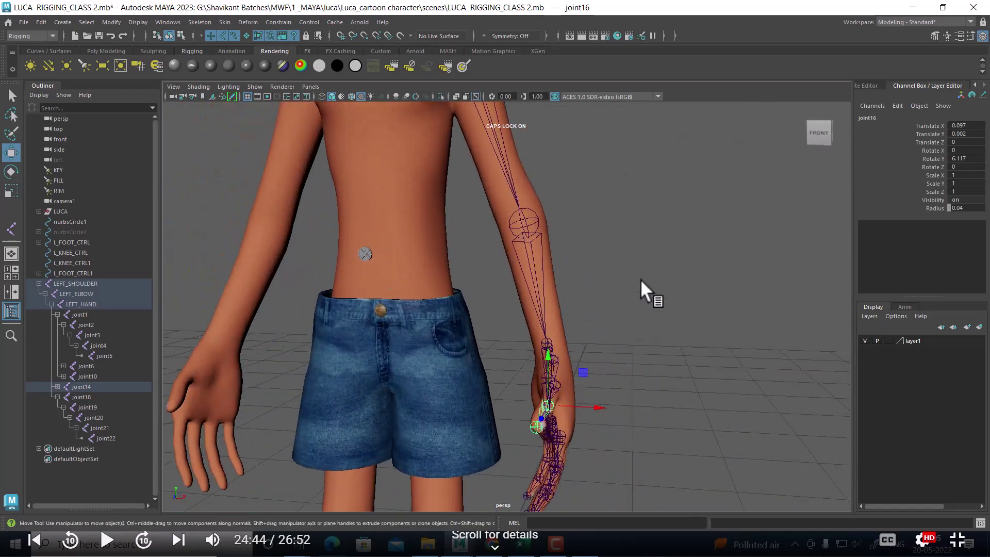
mouse_move(640, 279)
left_mouse_down("alt")
mouse_move(593, 305)
mouse_move(615, 382)
mouse_move(648, 350)
mouse_move(708, 358)
left_mouse_up("alt")
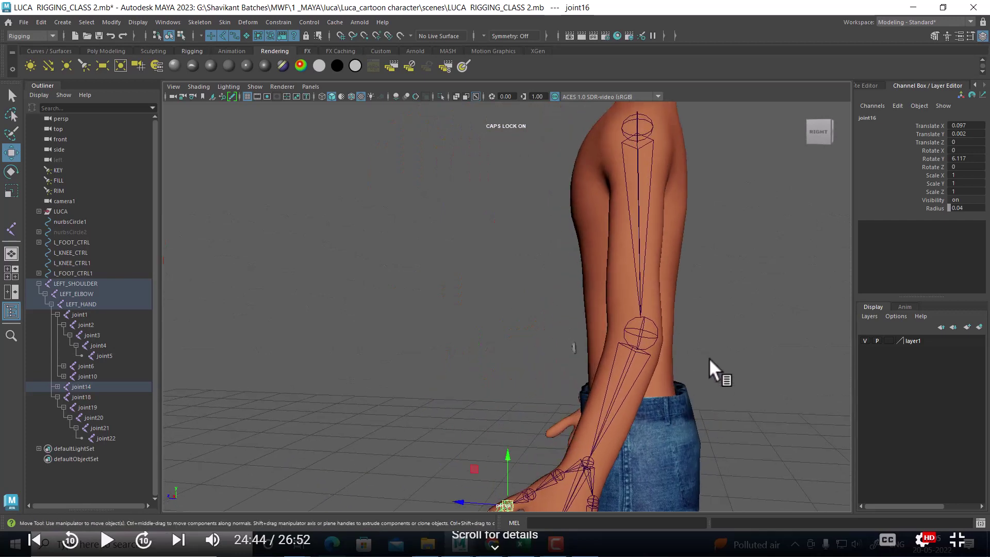
right_click_drag(708, 357, 679, 302, "alt")
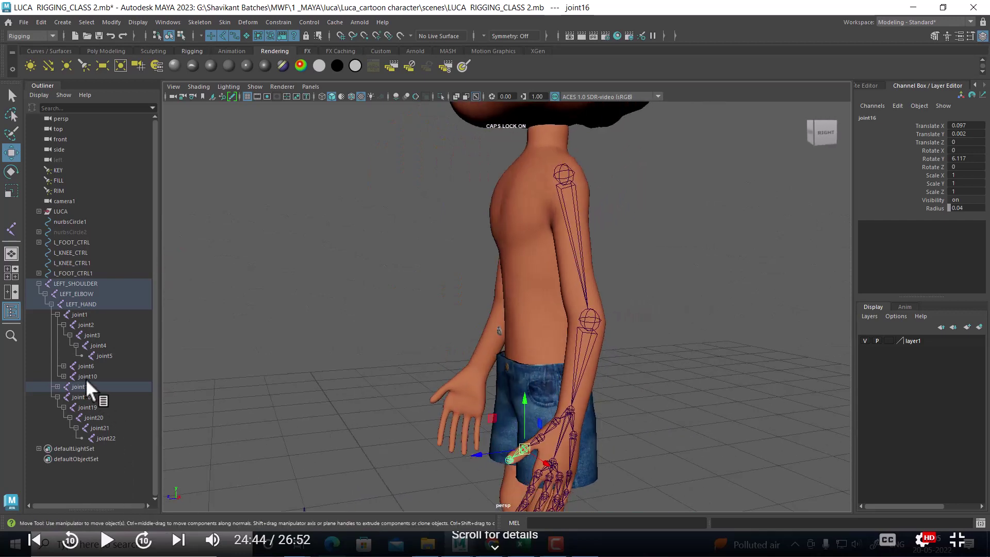
left_click(763, 173)
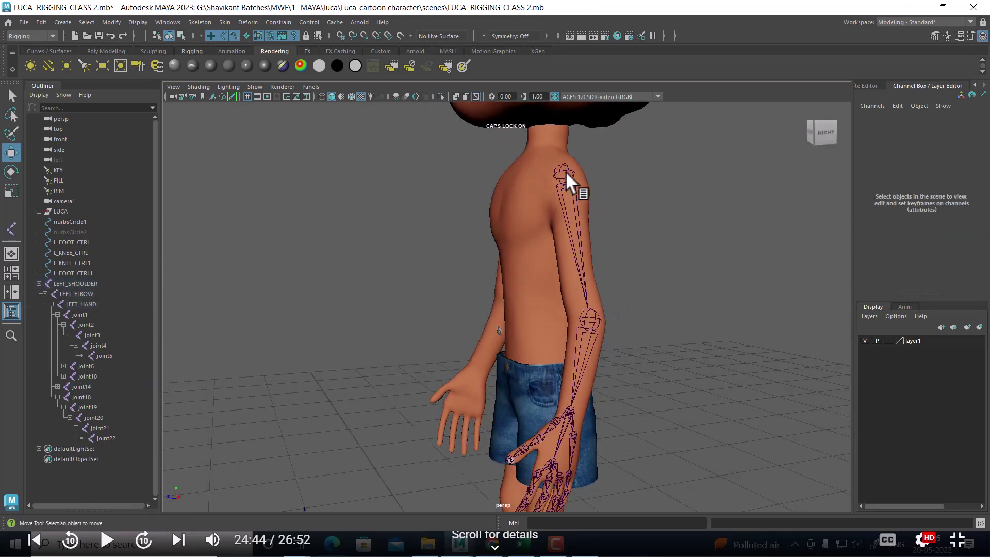
left_click(567, 171)
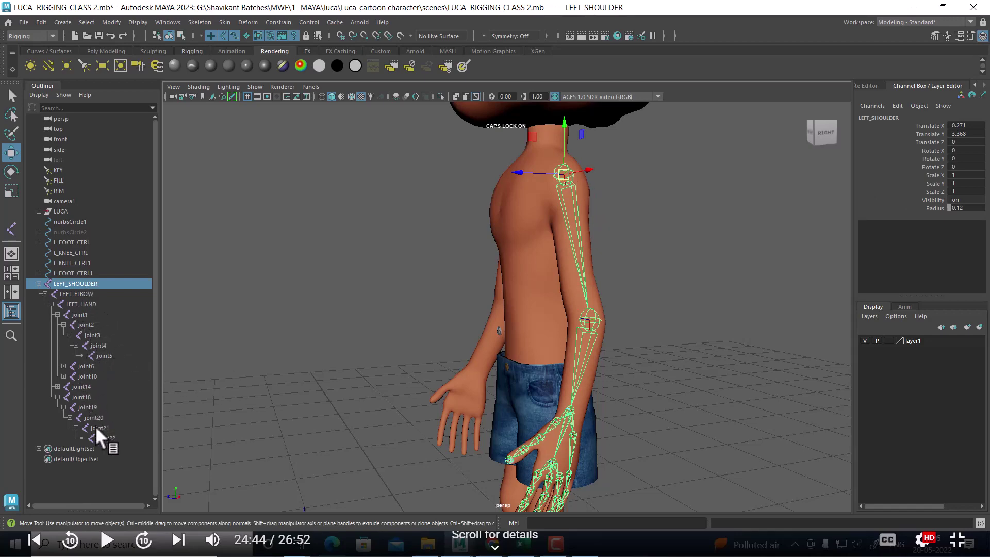
- Select LEFT_ELBOW, then LEFT_HAND with its finger chains, viewing the hand from the right
left_click_drag(629, 357, 596, 319, "alt")
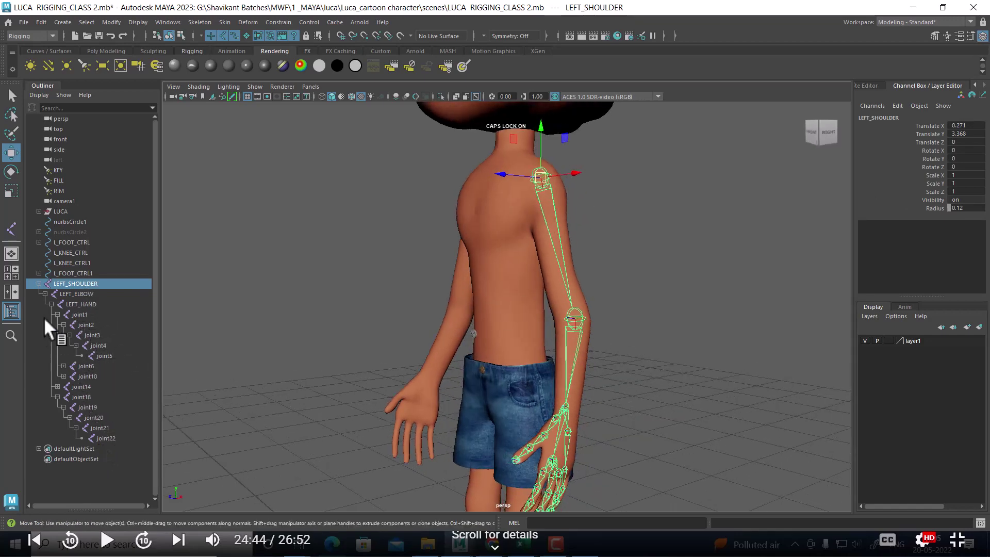
left_click(80, 292)
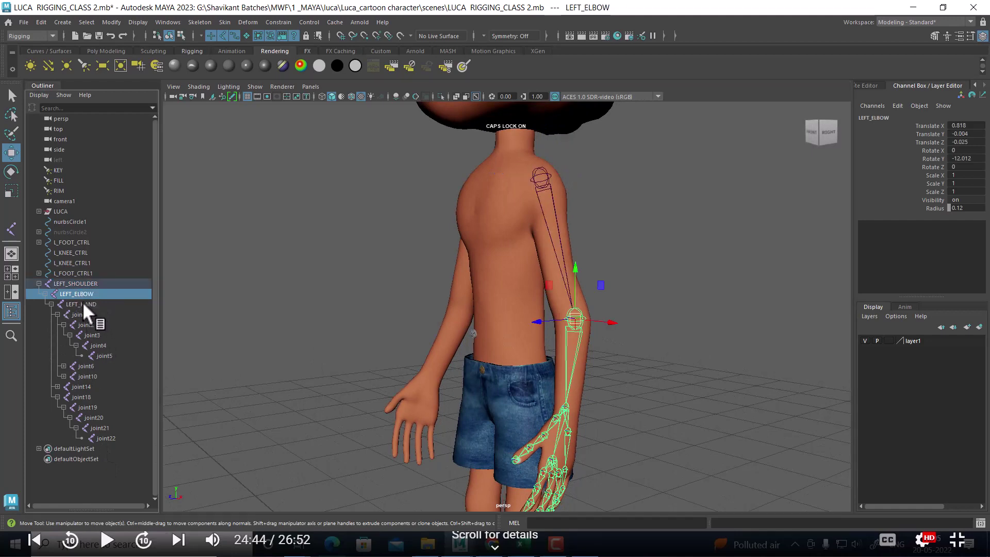
left_click(82, 303)
middle_click_drag(592, 332, 338, 394, "alt")
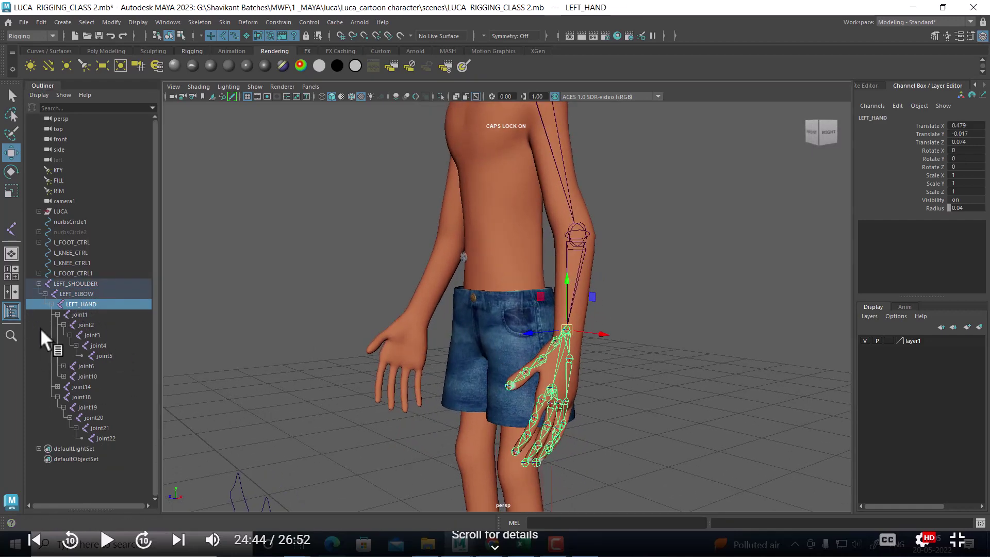
mouse_move(671, 283)
left_mouse_down("alt")
mouse_move(698, 355)
mouse_move(616, 290)
mouse_move(592, 311)
left_mouse_up("alt")
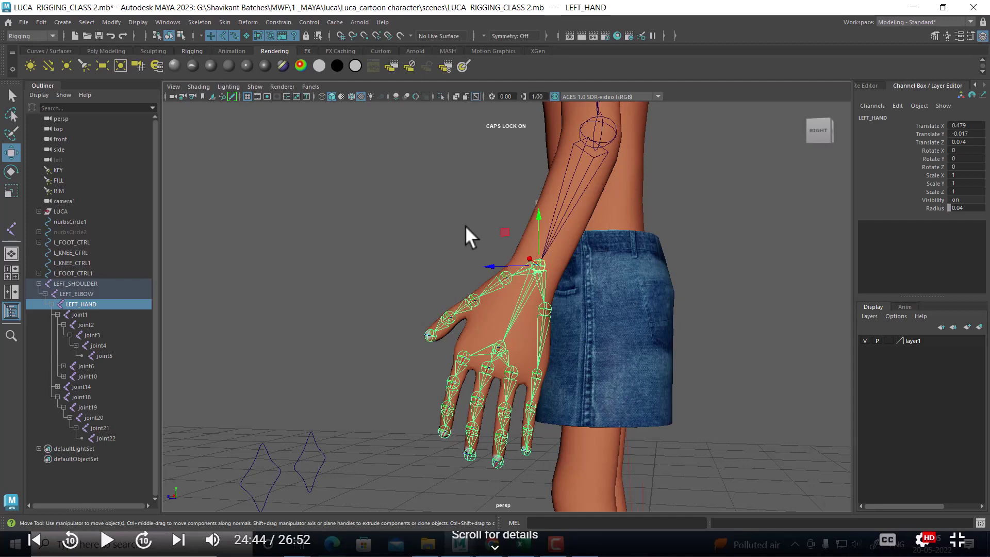
- Switch to the LUCA RIGGING_CLASS 2SKIN HAND TRY scene and zoom in on the character's back
key("alt+Tab")
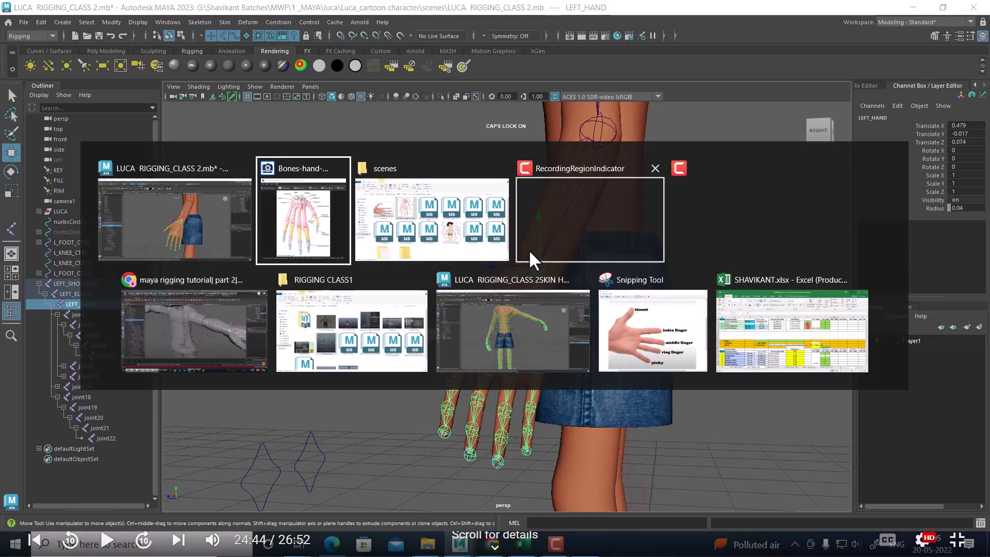
left_click(227, 328)
key("alt+Tab")
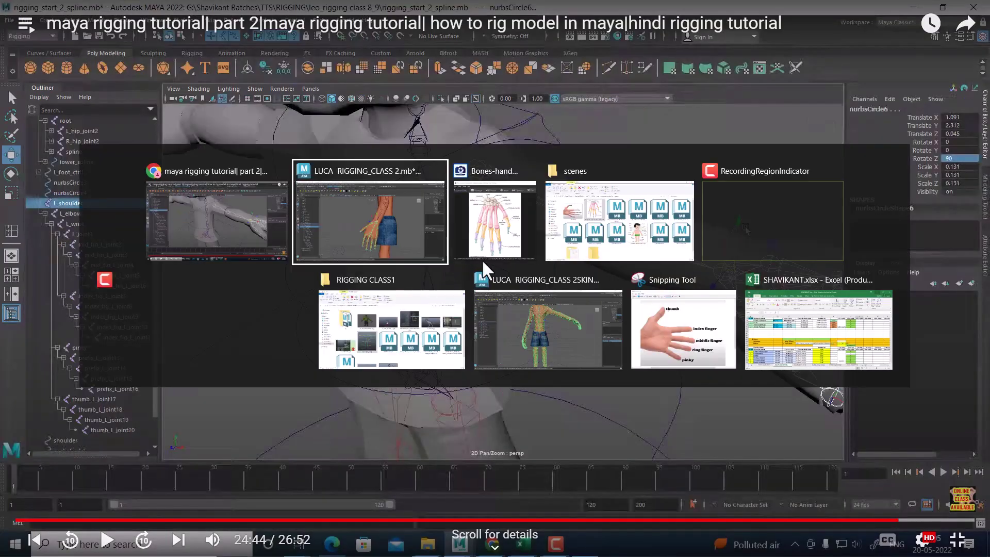
left_click(547, 324)
left_click_drag(547, 324, 502, 156, "alt")
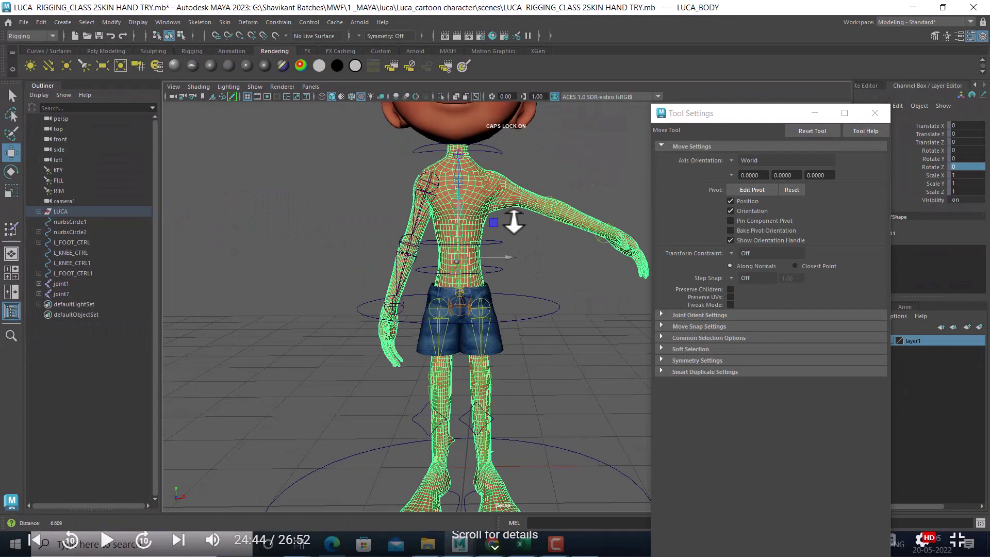
left_click_drag(516, 221, 560, 254, "alt")
scroll(495, 170, "up", 3)
- Set joint1's Rotate Z to 0 in the Channel Box, then select the LUCA_BODY mesh
left_click(495, 171)
scroll(471, 261, "up", 3)
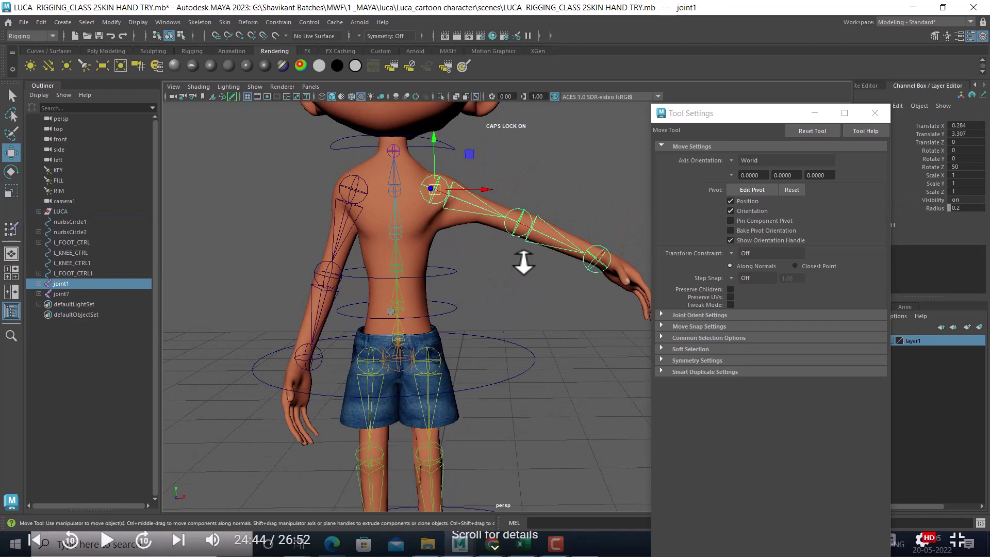
left_click(962, 167)
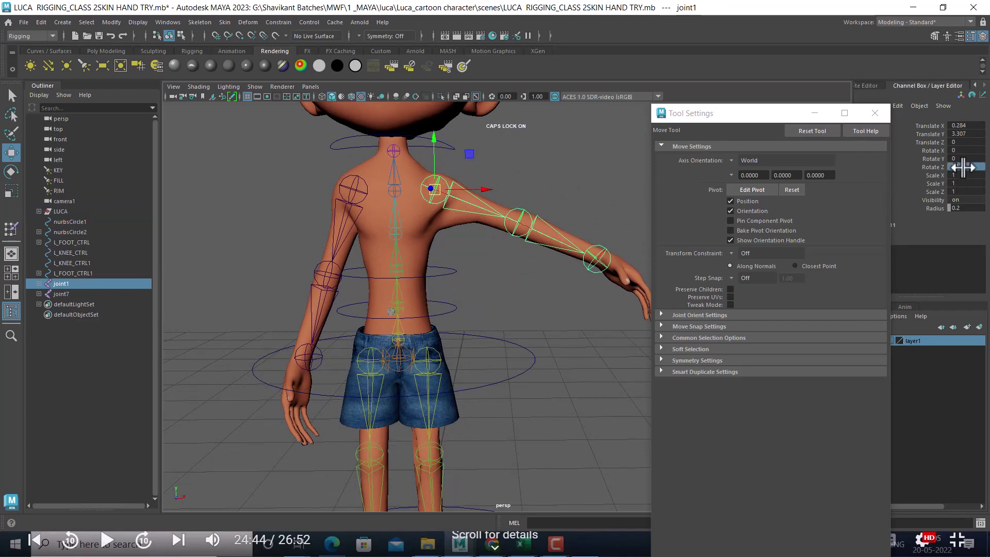
type("0")
key("Return")
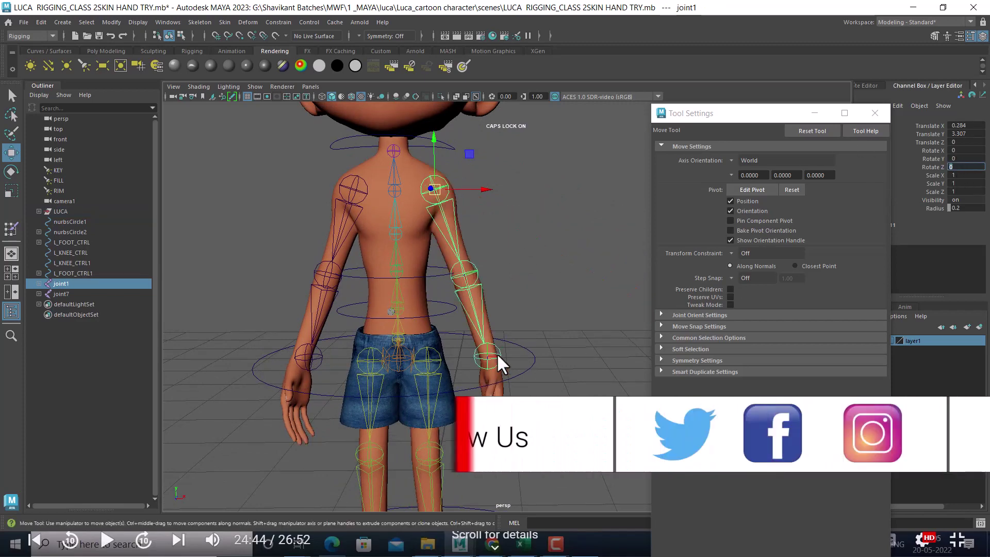
scroll(496, 352, "up", 2)
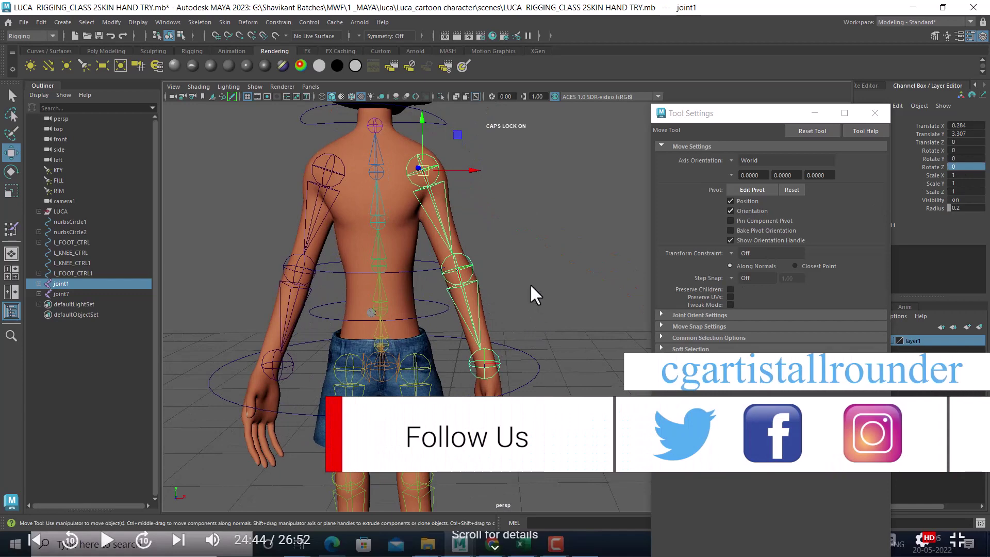
mouse_move(507, 274)
middle_mouse_down("alt")
mouse_move(479, 211)
mouse_move(500, 274)
middle_mouse_up("alt")
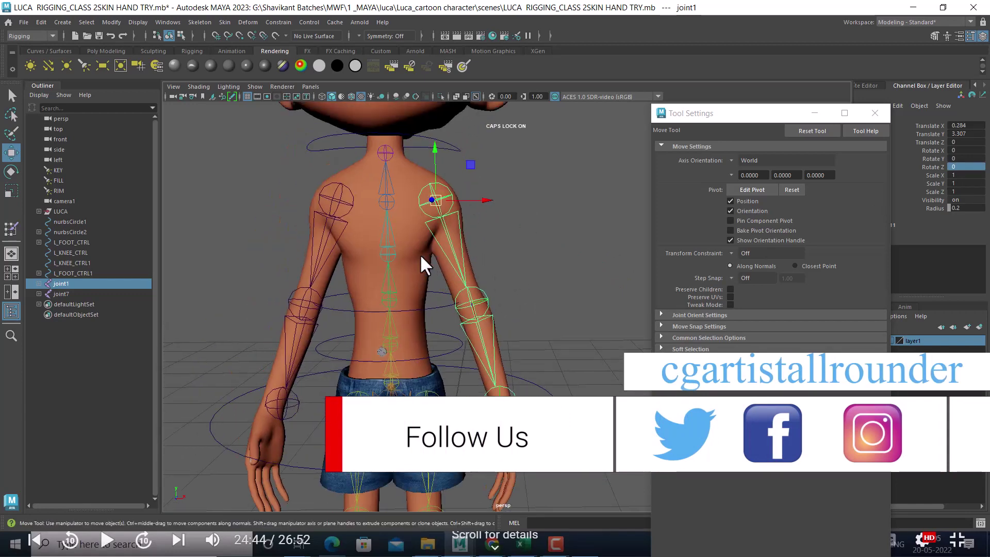
left_click(411, 235)
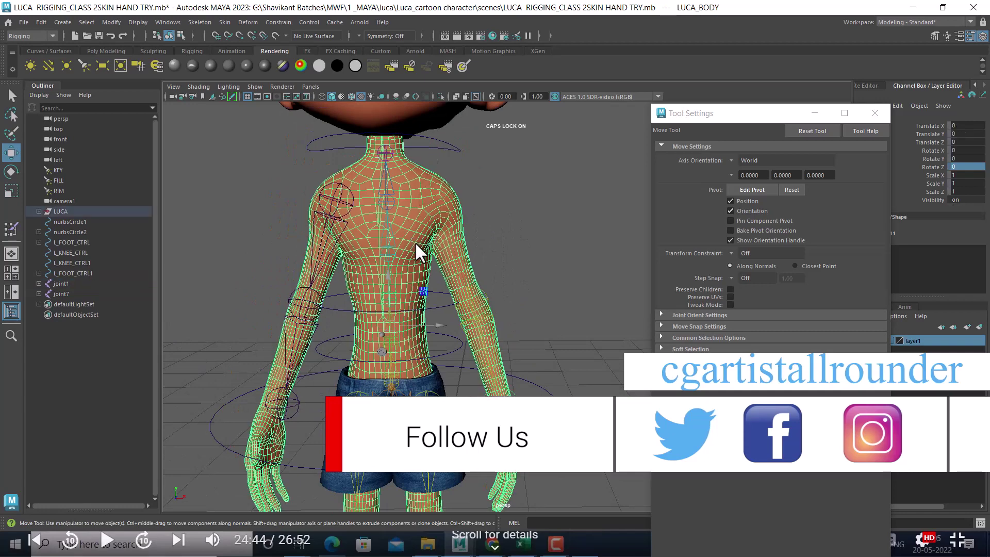
- Start Paint Skin Weights on the body and pick the joint1|joint2 influence
left_click(227, 25)
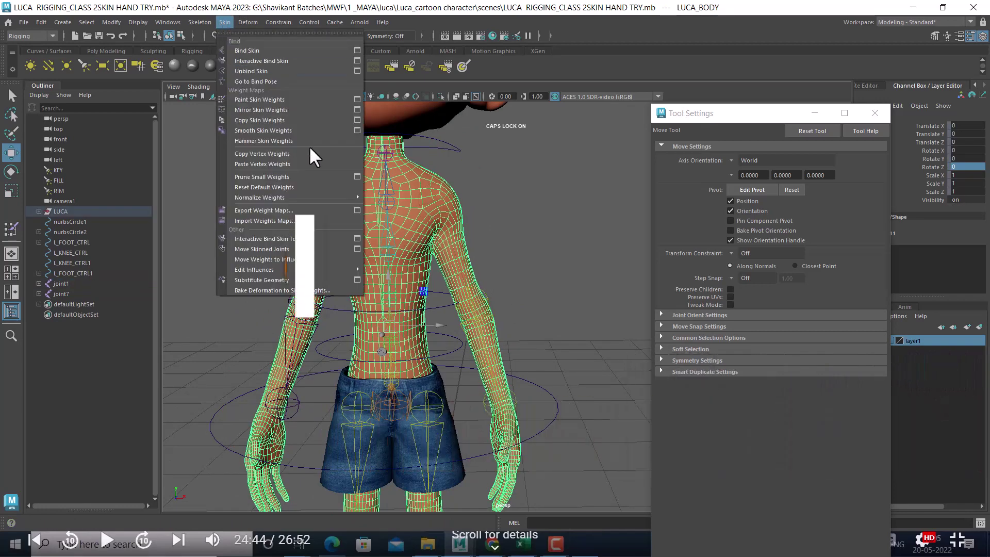
left_click(305, 97)
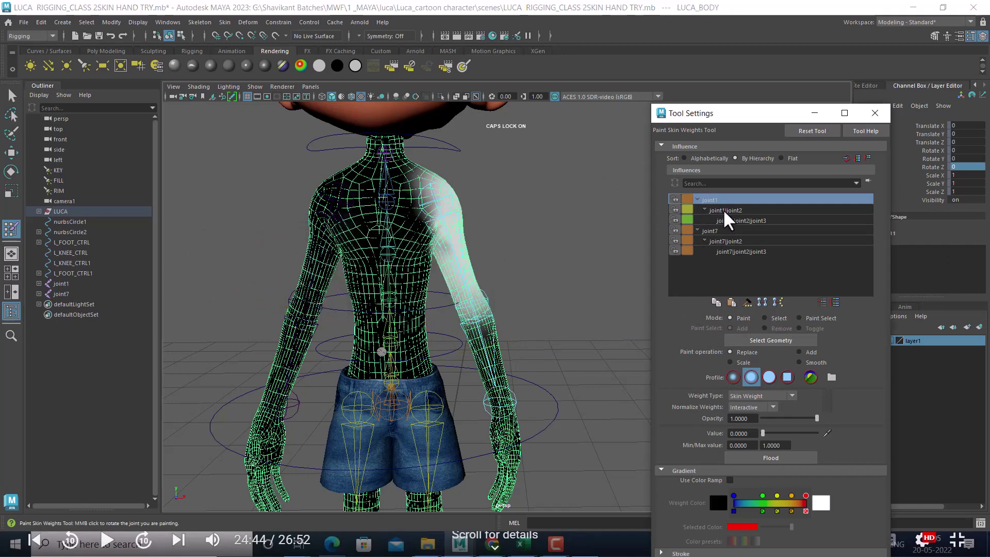
left_click(727, 220)
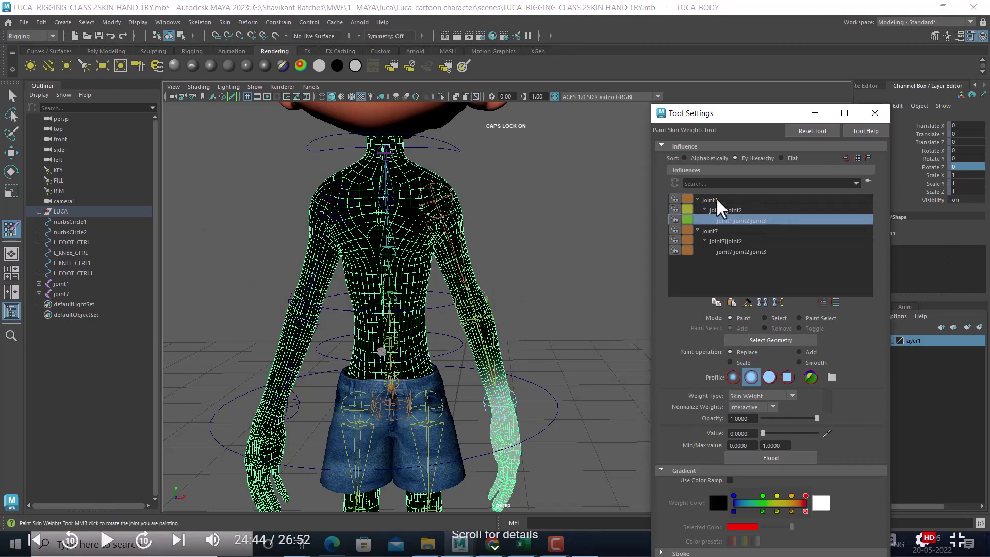
left_click(714, 201)
scroll(553, 288, "up", 4)
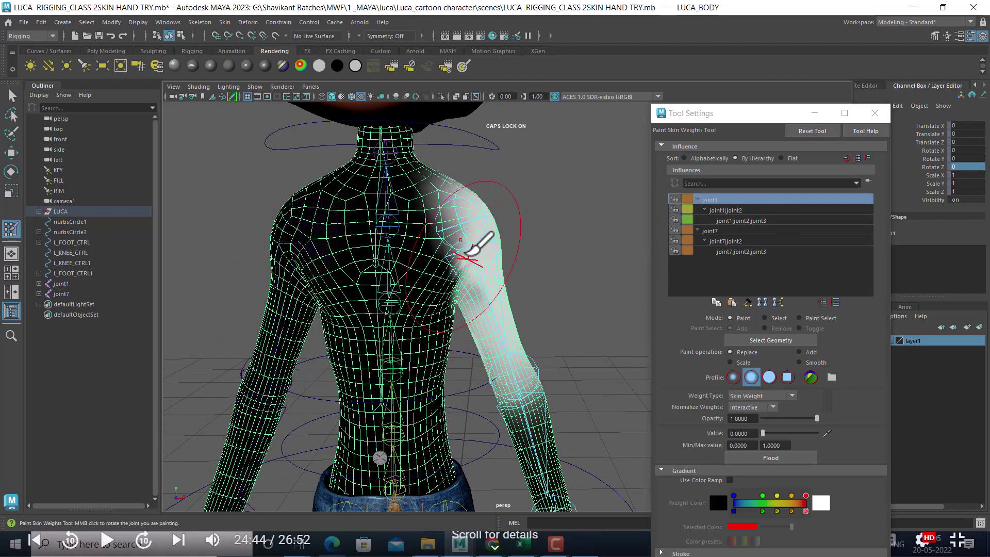
left_click(734, 212)
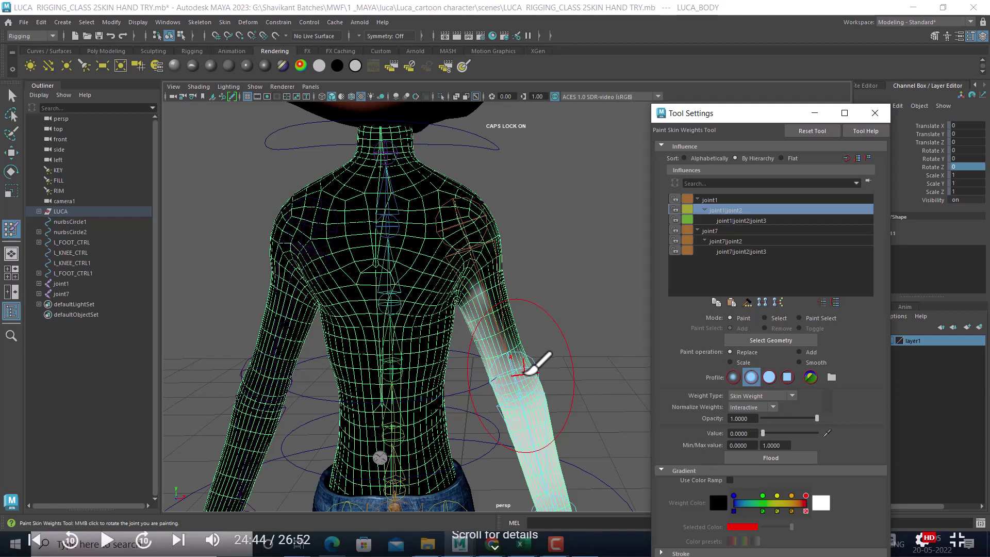
- Shrink the brush, set Value to 1.0, and paint full weight onto the upper arm
mouse_move(537, 364)
middle_mouse_down("alt")
mouse_move(518, 276)
mouse_move(464, 188)
middle_mouse_up("alt")
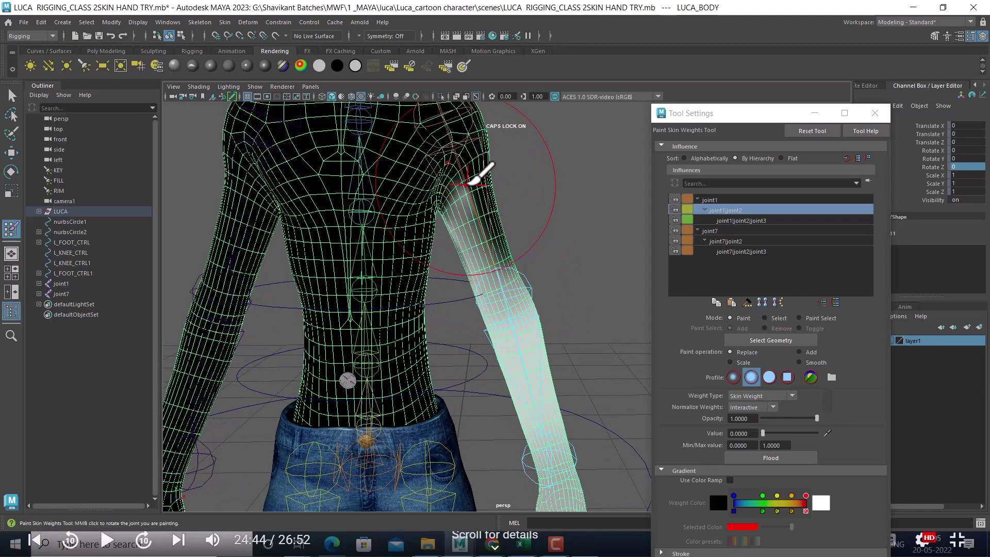
left_click_drag(468, 183, 457, 231)
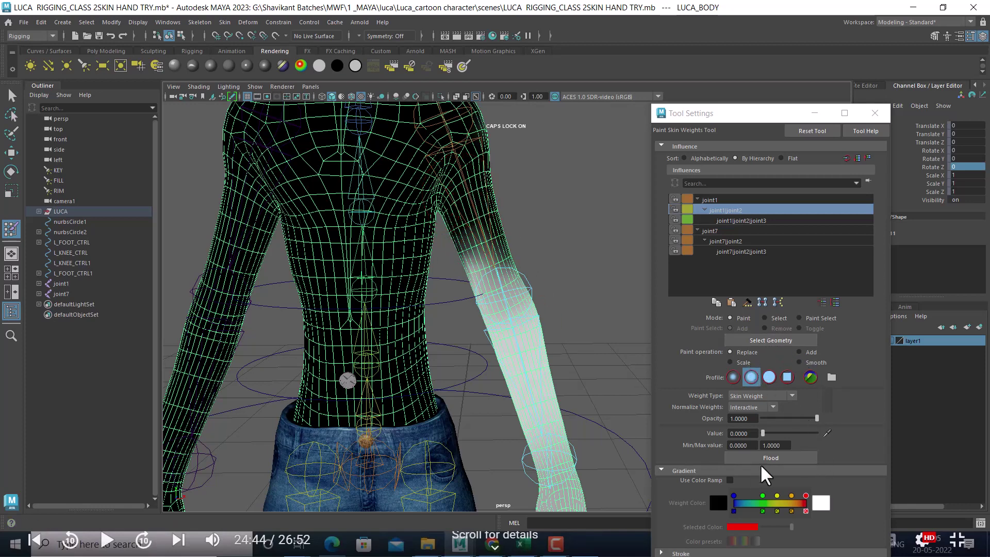
left_click_drag(766, 433, 770, 434)
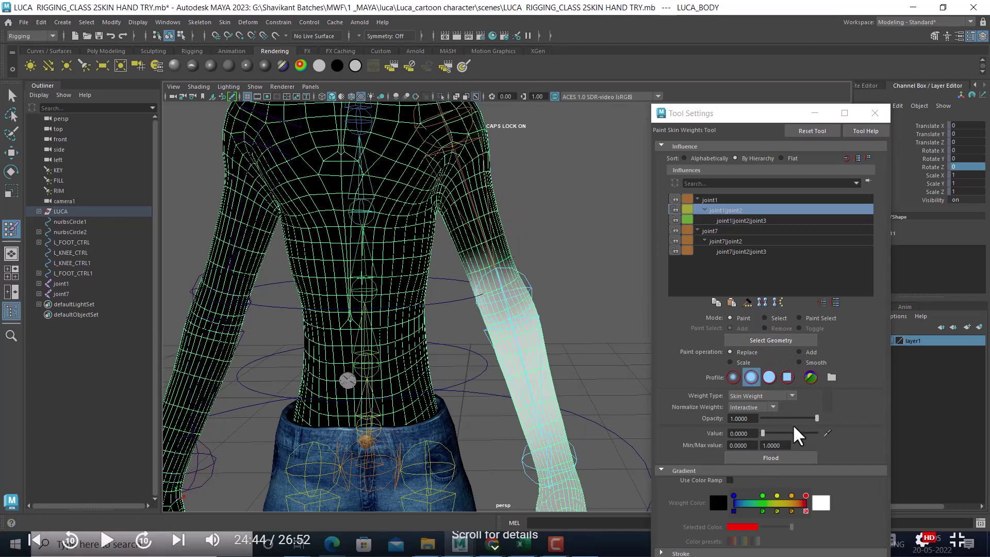
left_click_drag(765, 433, 849, 446)
left_click_drag(515, 222, 481, 239)
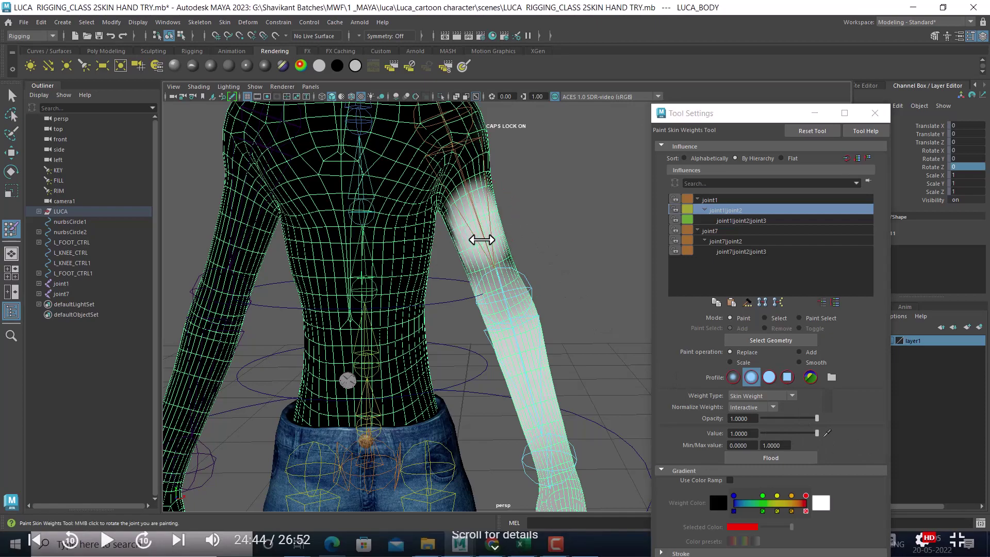
left_click_drag(571, 301, 594, 317, "alt")
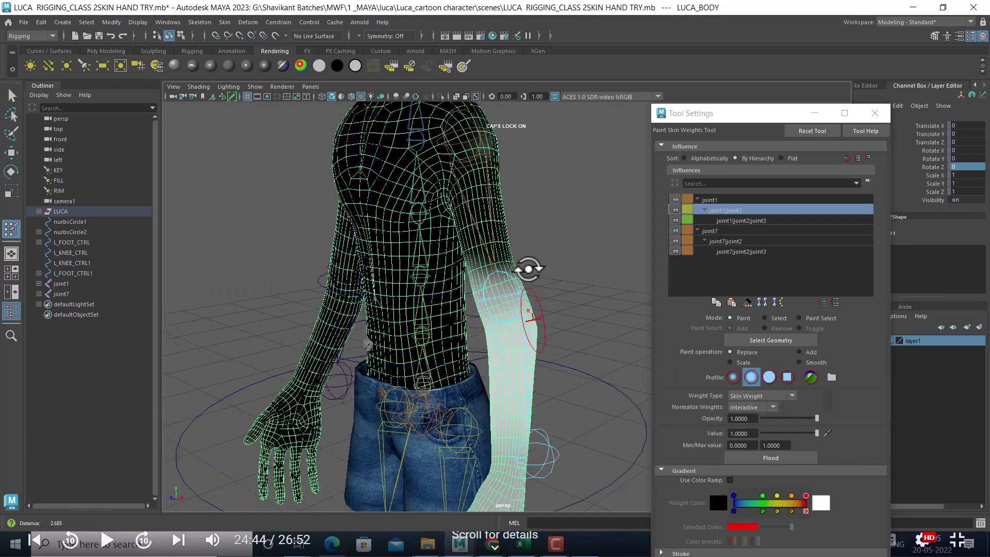
- Rotate joint1 up to about Rotate Z 32.878 to test the arm's deformation
key("w")
left_click_drag(517, 259, 474, 193, "alt")
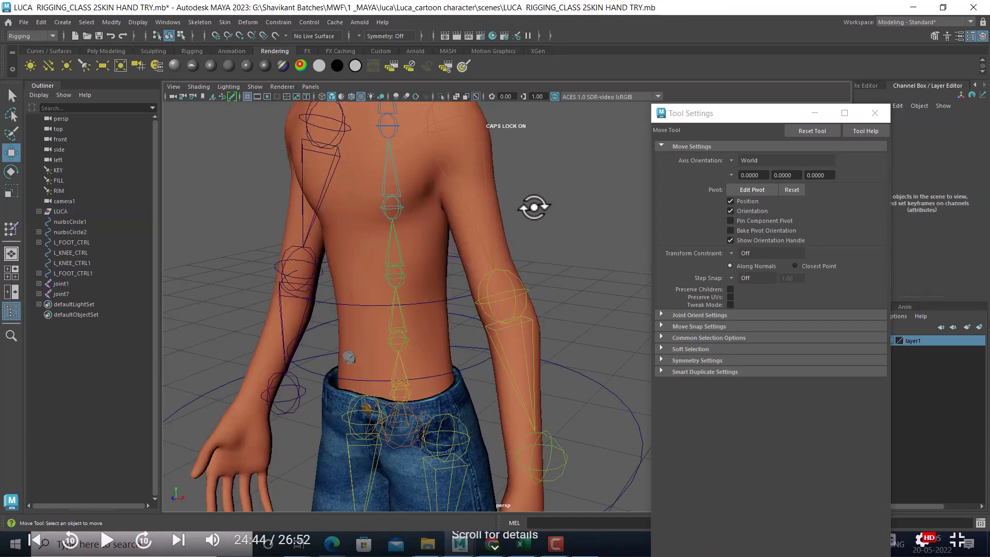
left_click(473, 193)
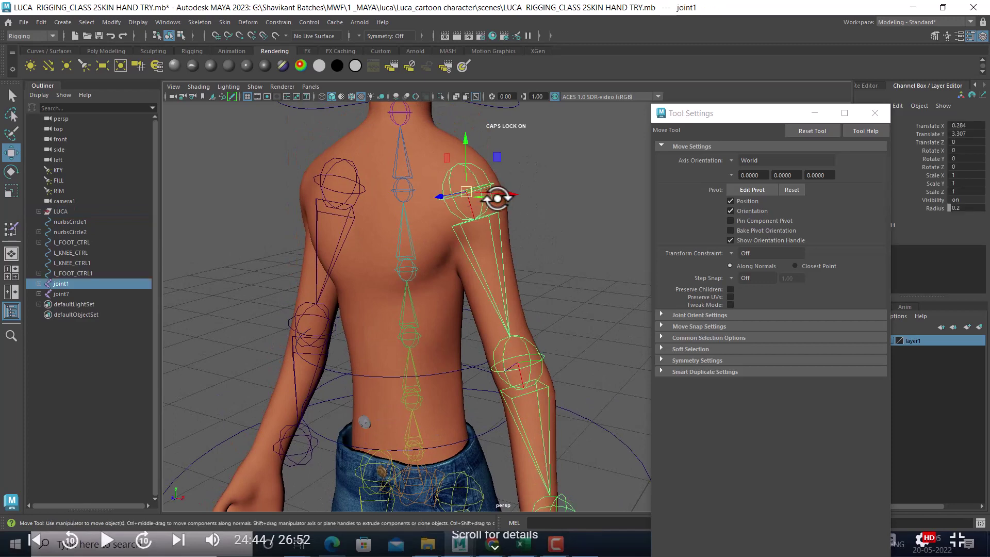
key("e")
mouse_move(490, 210)
left_mouse_down("alt")
mouse_move(506, 166)
mouse_move(482, 137)
mouse_move(404, 125)
mouse_move(520, 227)
left_mouse_up("alt")
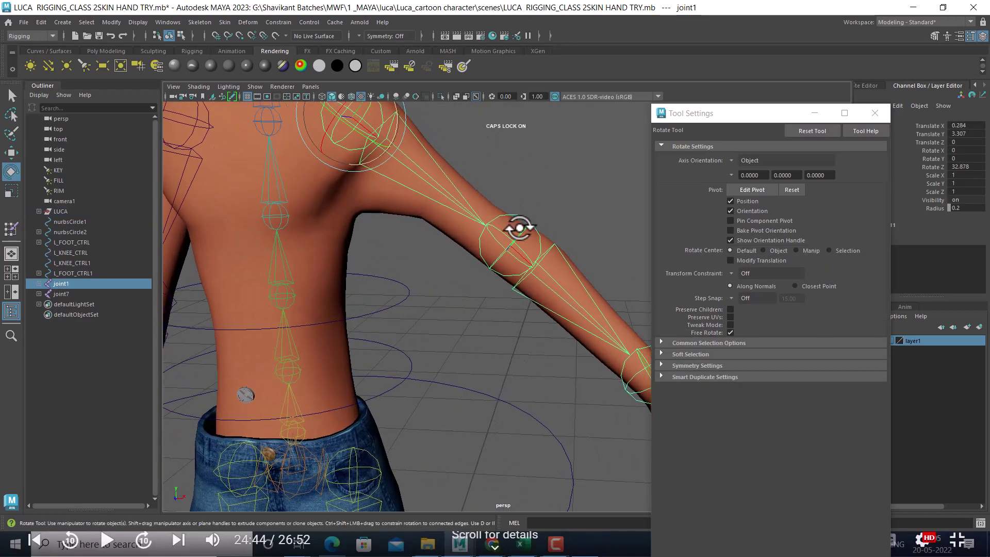
- Select LUCA_BODY and reopen Skin > Paint Skin Weights
left_click(492, 204)
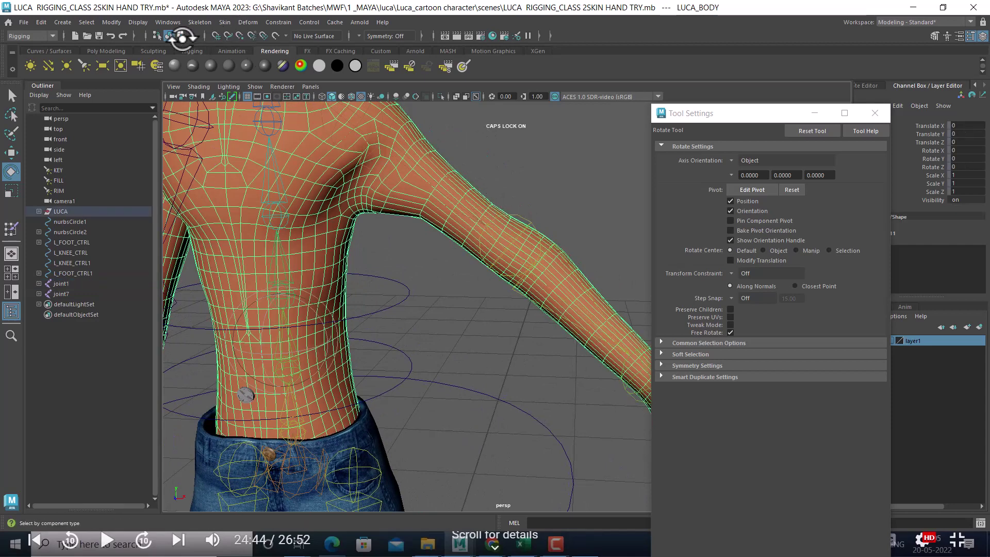
left_click(222, 24)
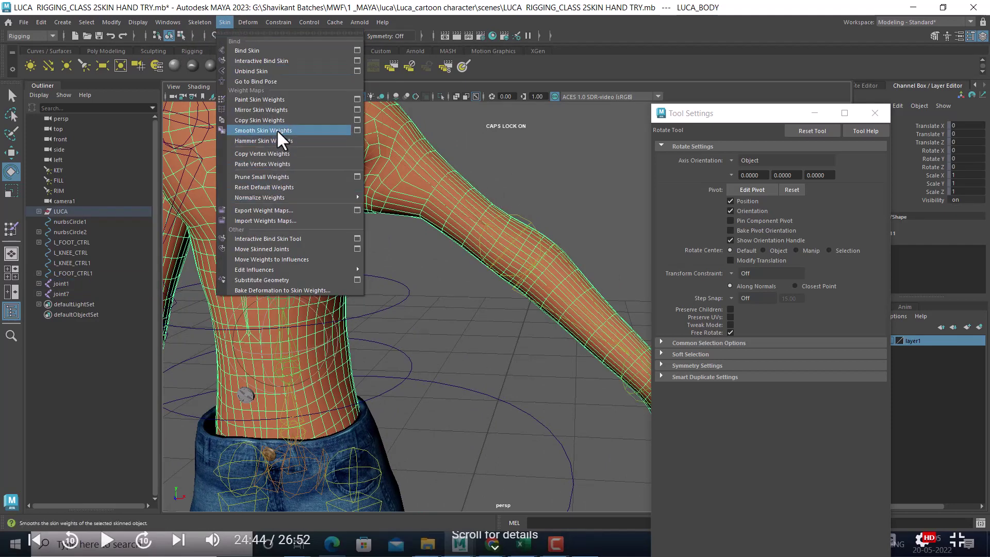
left_click(277, 99)
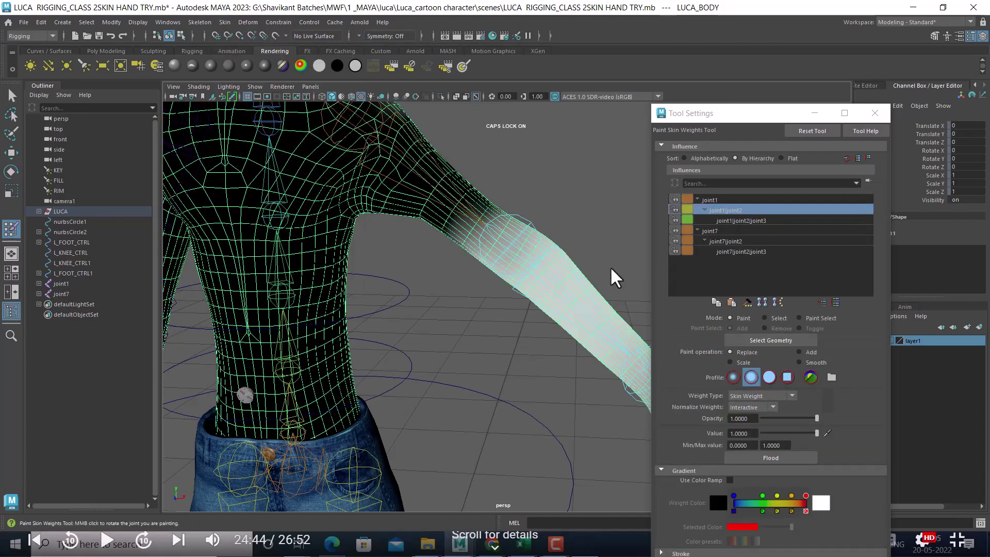
- Paint the joint1|joint2 influence on the shoulder down to a value of 0
mouse_move(507, 289)
left_mouse_down("alt")
mouse_move(471, 274)
mouse_move(519, 274)
mouse_move(409, 283)
mouse_move(554, 261)
left_mouse_up("alt")
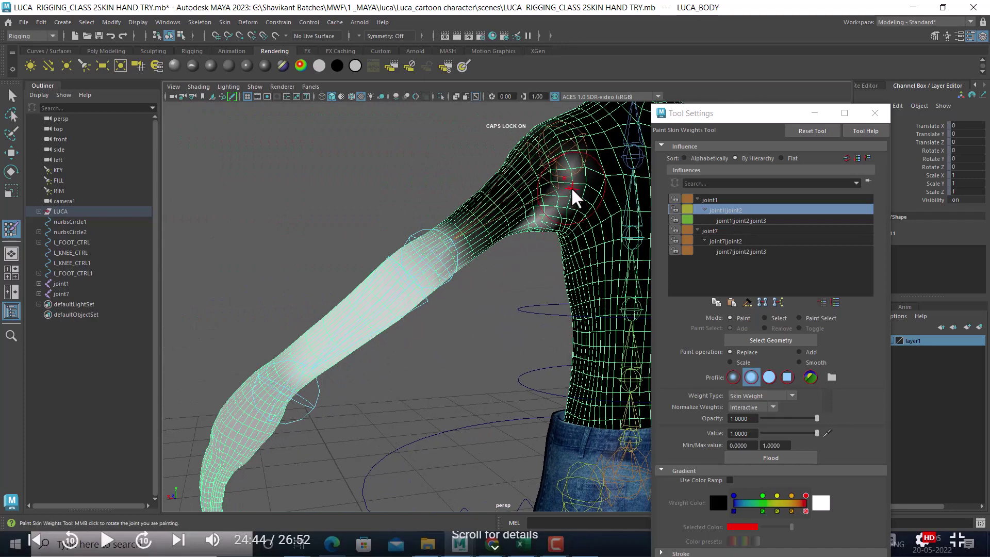
left_click_drag(817, 433, 760, 434)
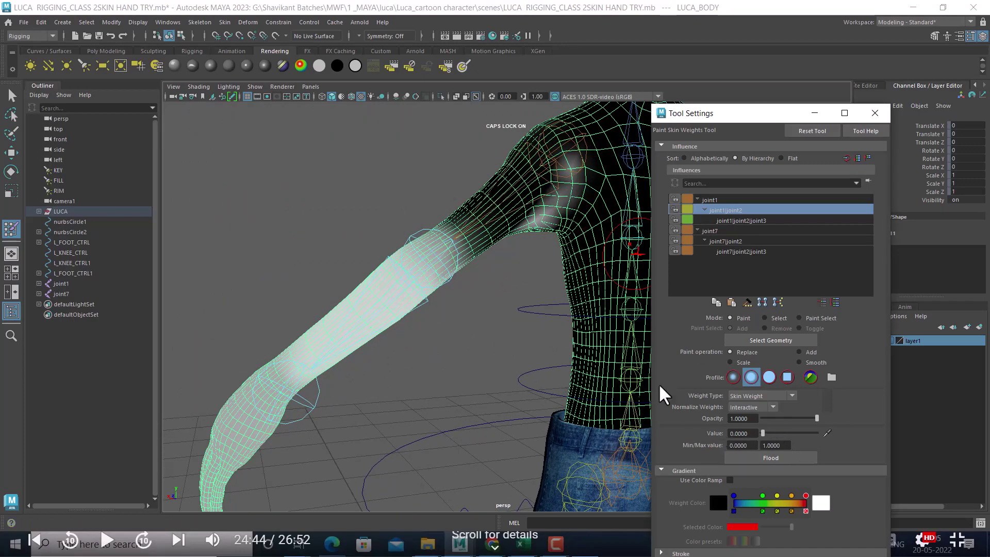
mouse_move(572, 176)
left_mouse_down()
mouse_move(528, 216)
mouse_move(564, 243)
mouse_move(491, 261)
mouse_move(513, 239)
left_mouse_up()
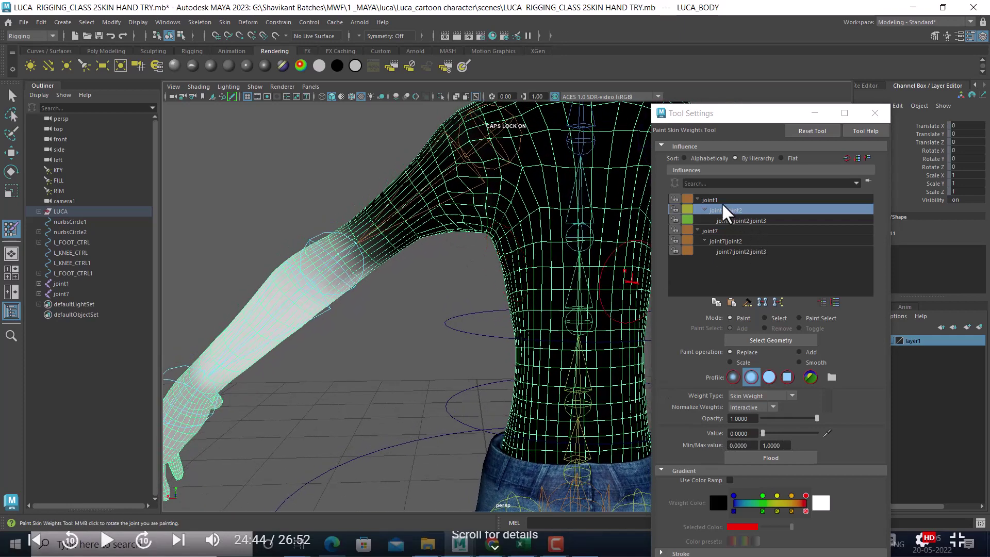
- Paint joint1 weight into the shoulder and armpit at value about 0.28 and opacity about 0.11
left_click(721, 200)
left_click(522, 234)
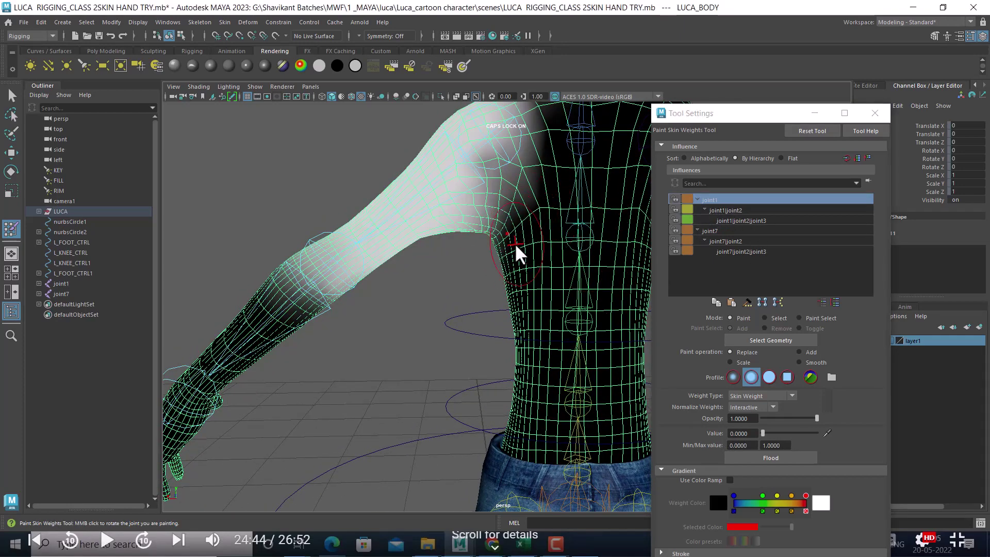
left_click_drag(771, 433, 778, 436)
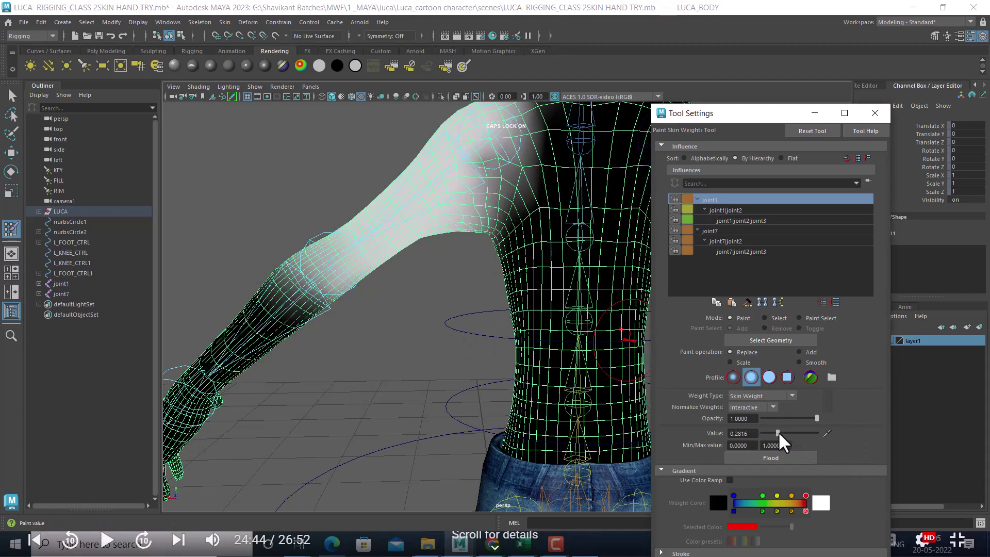
left_click_drag(560, 347, 531, 336, "alt")
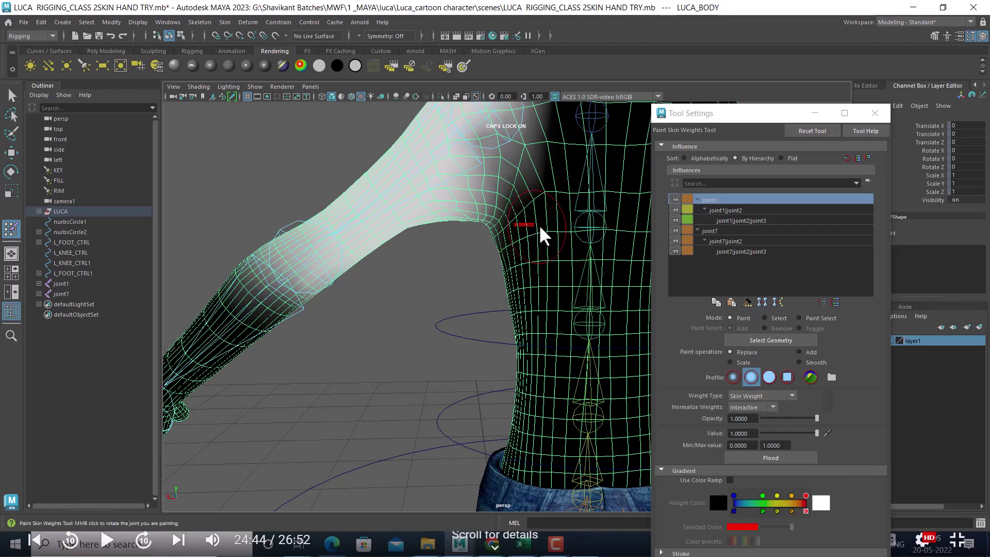
left_click(777, 418)
mouse_move(534, 278)
left_mouse_down("alt")
mouse_move(522, 281)
mouse_move(610, 323)
left_mouse_up("alt")
left_click_drag(778, 418, 768, 419)
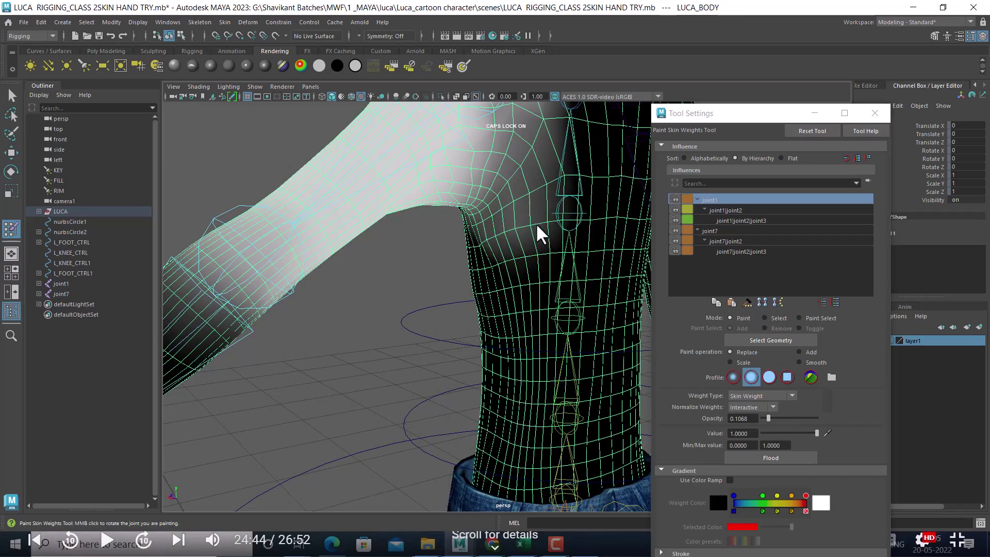
mouse_move(491, 248)
left_mouse_down("alt")
mouse_move(667, 269)
mouse_move(387, 243)
left_mouse_up("alt")
left_click_drag(484, 211, 516, 232)
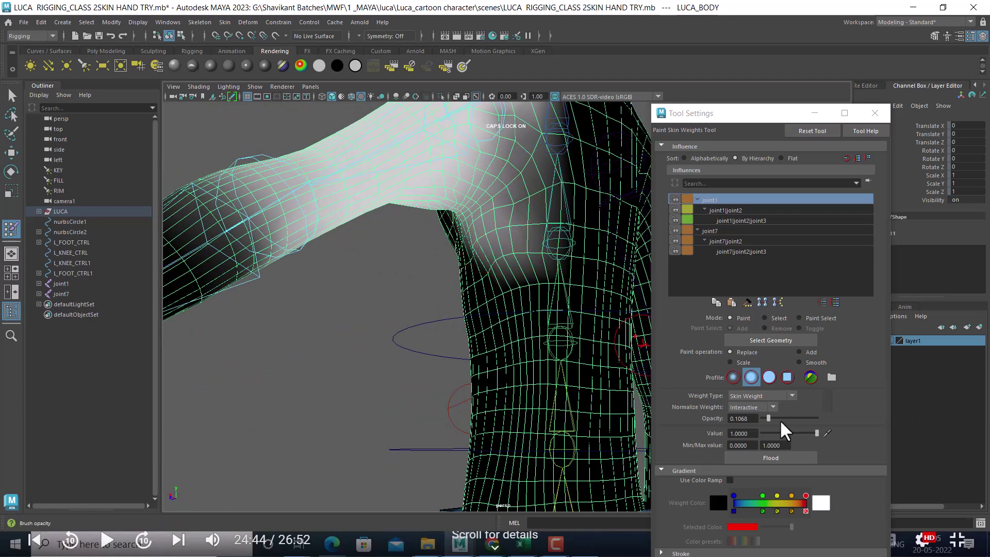
- Blend more joint1 weight over the shoulder and armpit with light strokes at opacity about 0.07
left_click_drag(481, 336, 511, 340, "alt")
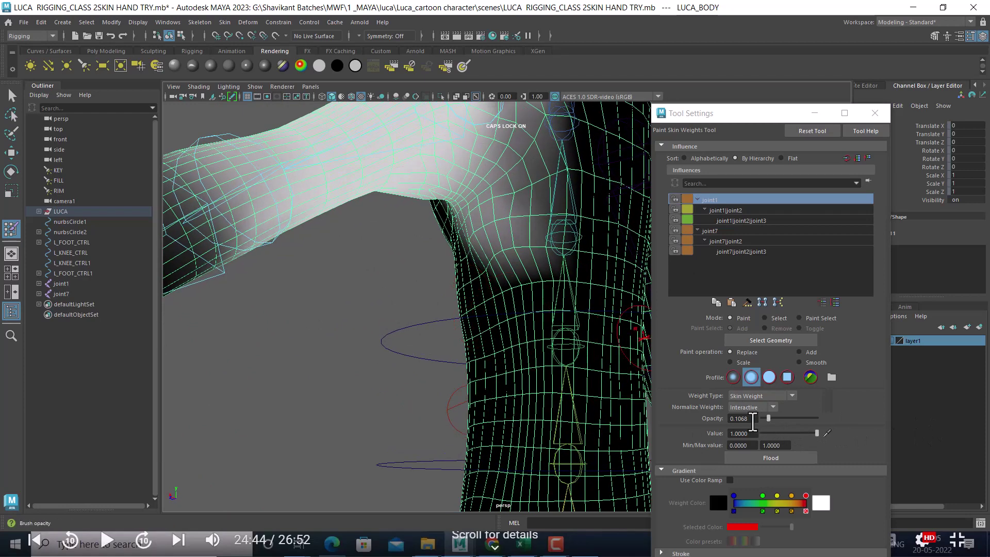
left_click_drag(767, 419, 766, 419)
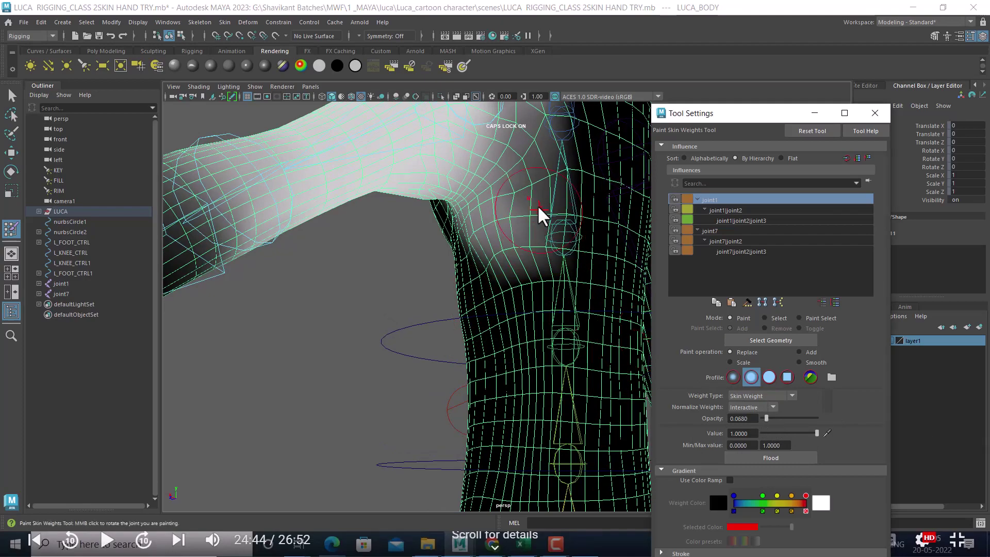
mouse_move(518, 270)
left_mouse_down()
mouse_move(544, 195)
mouse_move(562, 204)
mouse_move(526, 256)
mouse_move(644, 279)
mouse_move(515, 239)
mouse_move(536, 221)
mouse_move(413, 222)
mouse_move(479, 192)
mouse_move(452, 193)
left_mouse_up()
mouse_move(504, 258)
left_mouse_down()
mouse_move(546, 310)
mouse_move(506, 277)
mouse_move(537, 303)
left_mouse_up()
- Lower the joint1 brush to opacity 0.0485 and value 0.2039 for the armpit
left_click_drag(777, 419, 762, 419)
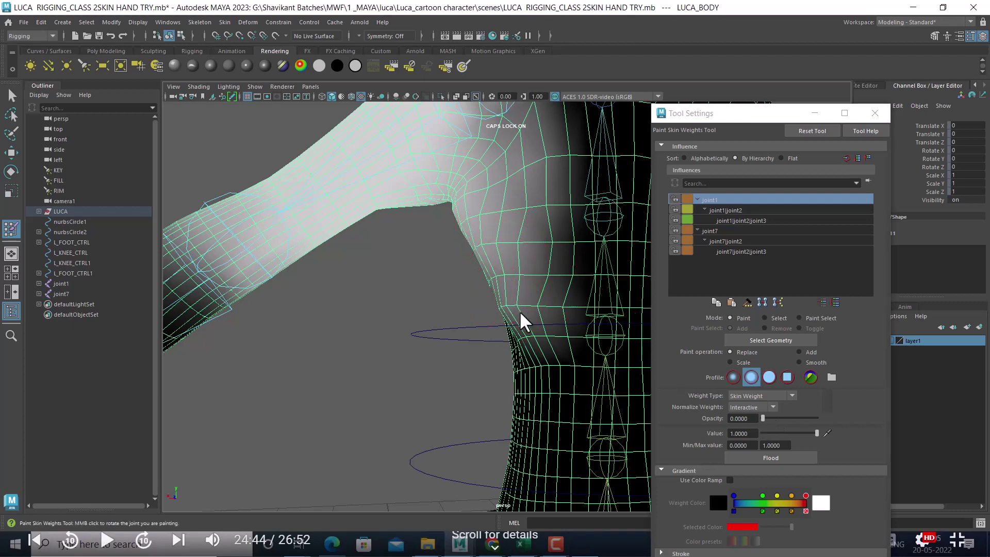
left_click(769, 428)
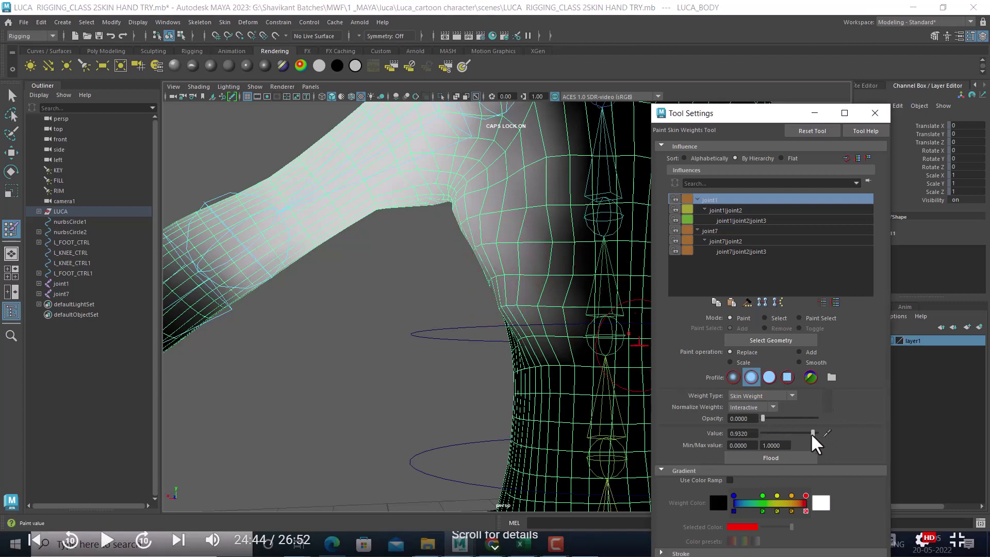
left_click_drag(816, 433, 787, 433)
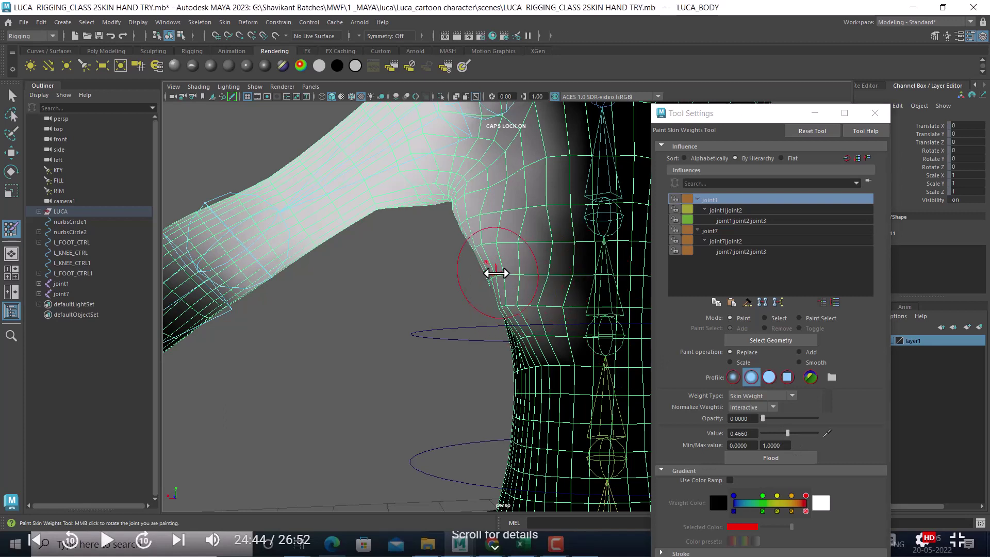
left_click_drag(788, 433, 779, 433)
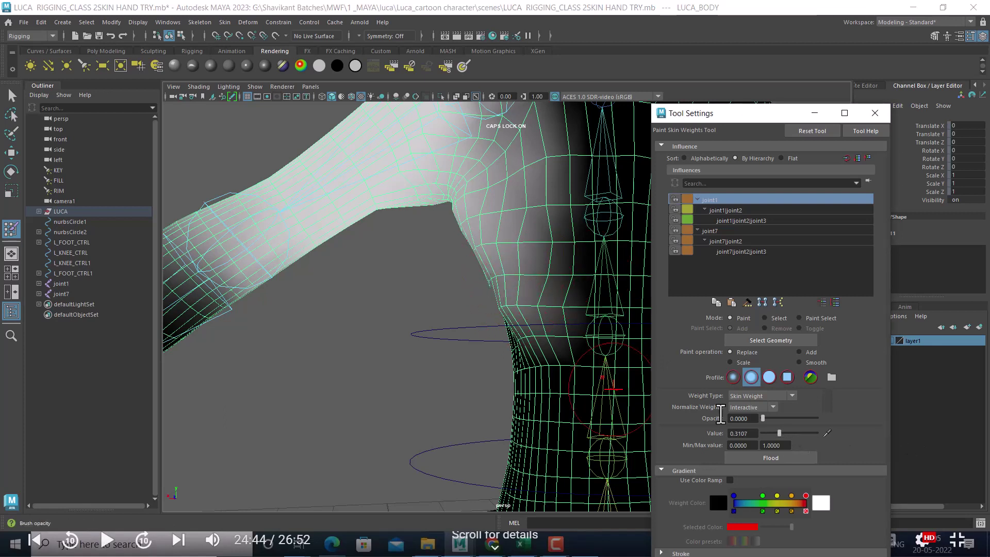
left_click(764, 419)
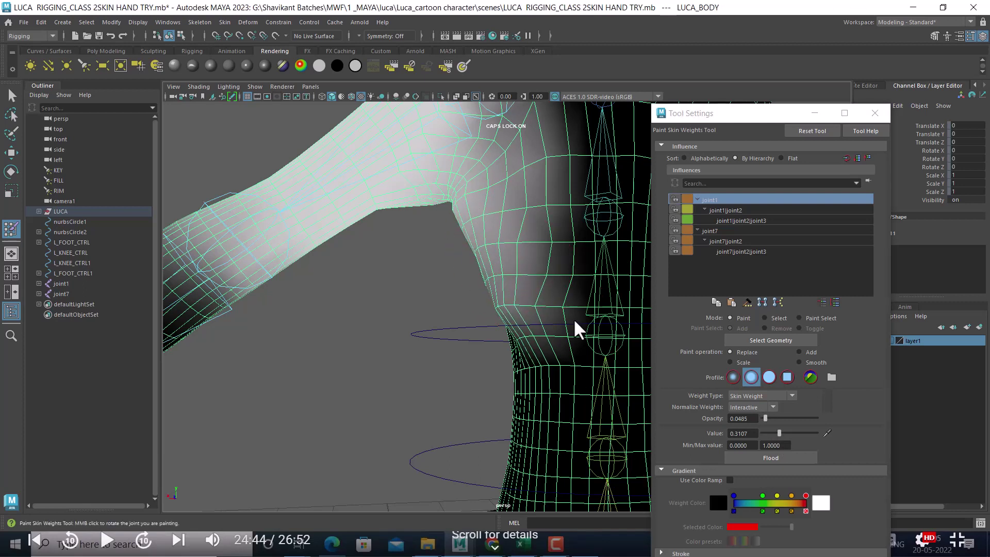
left_click_drag(779, 433, 773, 433)
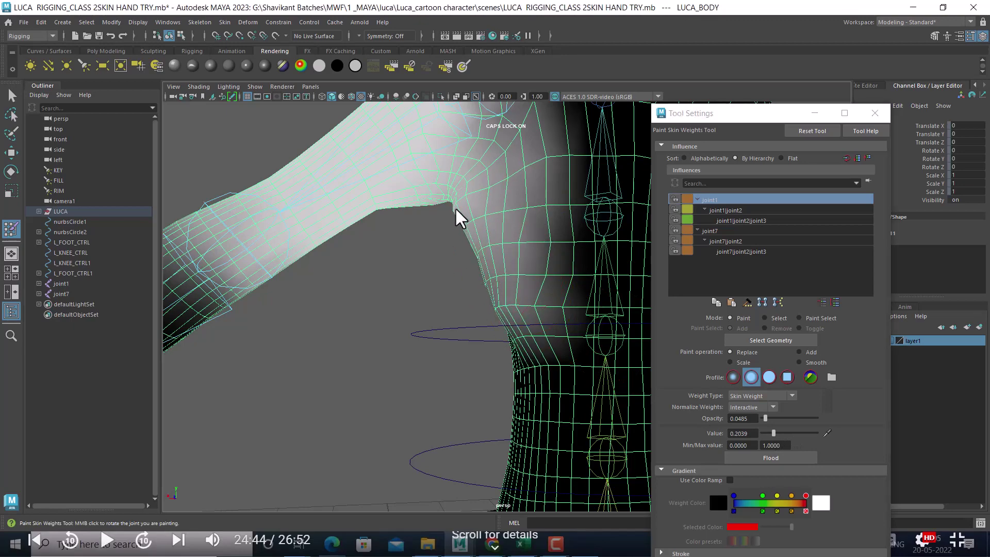
mouse_move(453, 250)
left_mouse_down("alt")
mouse_move(644, 276)
mouse_move(544, 285)
left_mouse_up("alt")
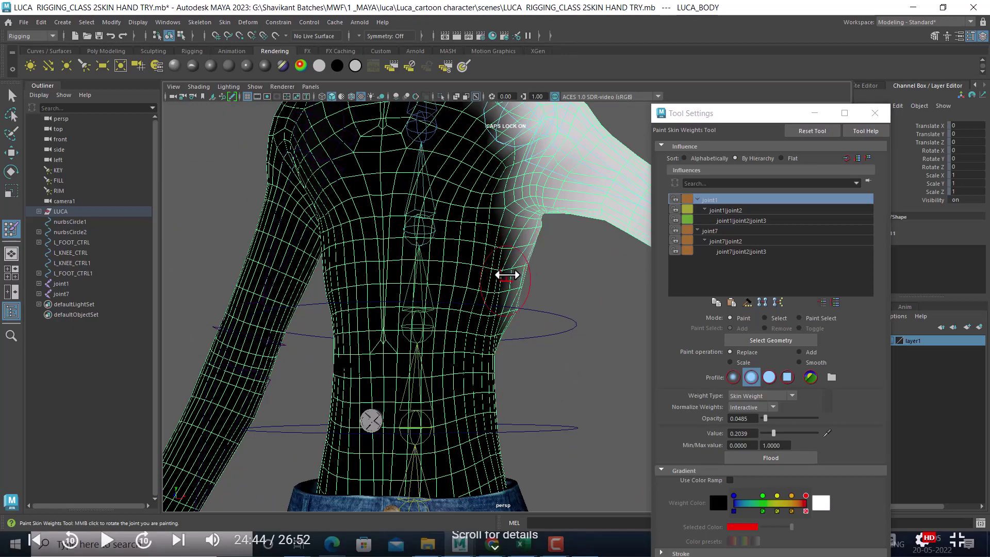
- Exit weight painting, select LUCA_BODY and restart Skin > Paint Skin Weights on it
key("w")
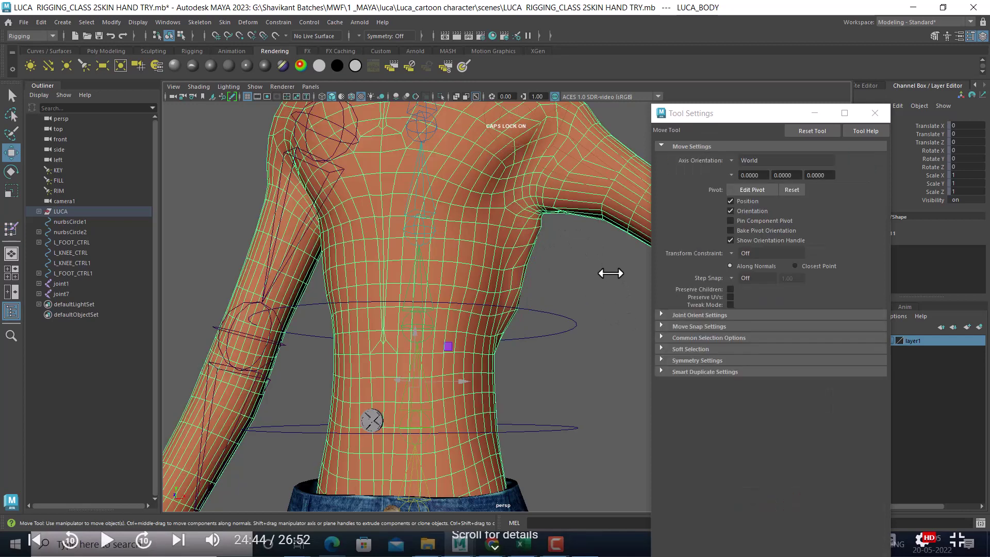
mouse_move(610, 272)
left_mouse_down("alt")
mouse_move(553, 304)
mouse_move(526, 248)
mouse_move(581, 190)
left_mouse_up("alt")
left_click(581, 190)
left_click_drag(625, 265, 566, 294, "alt")
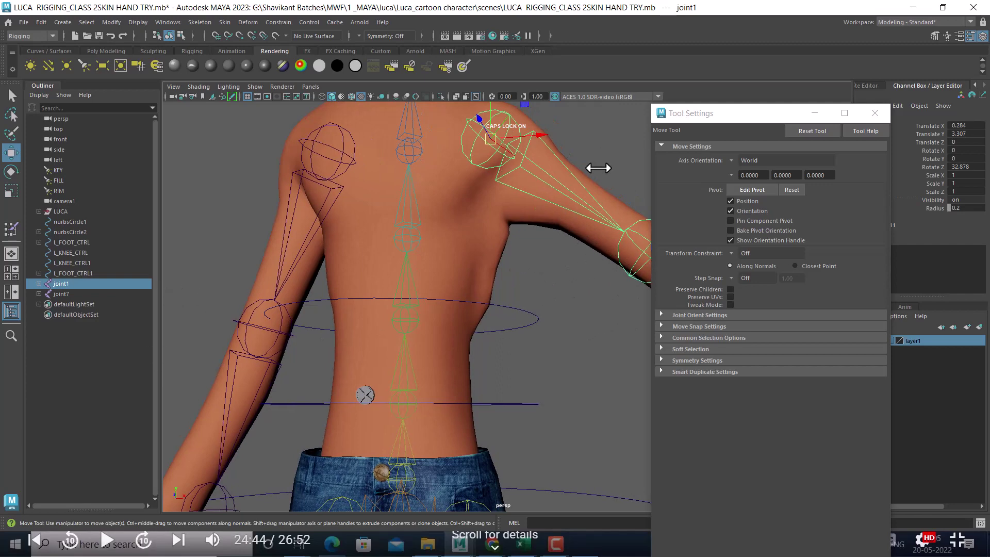
left_click(486, 236)
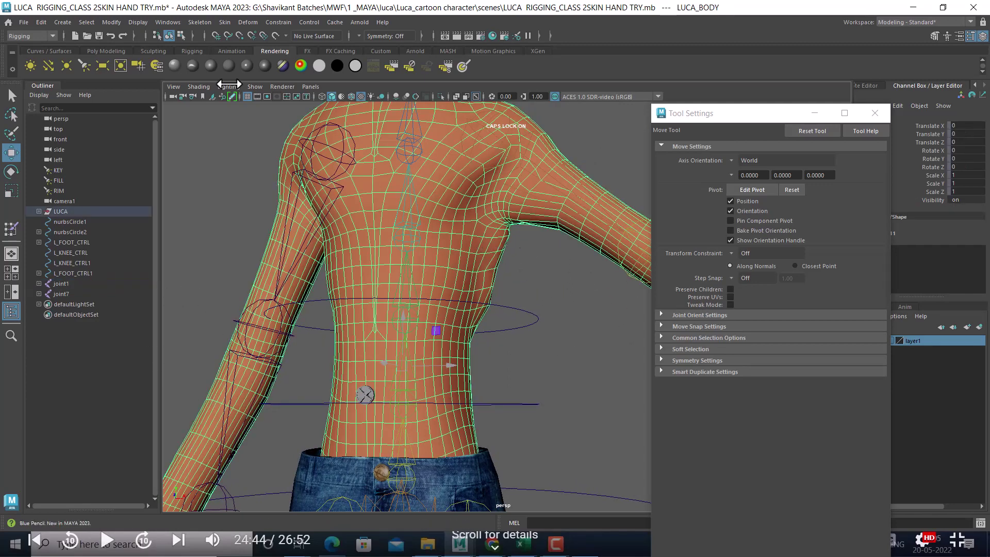
left_click(200, 23)
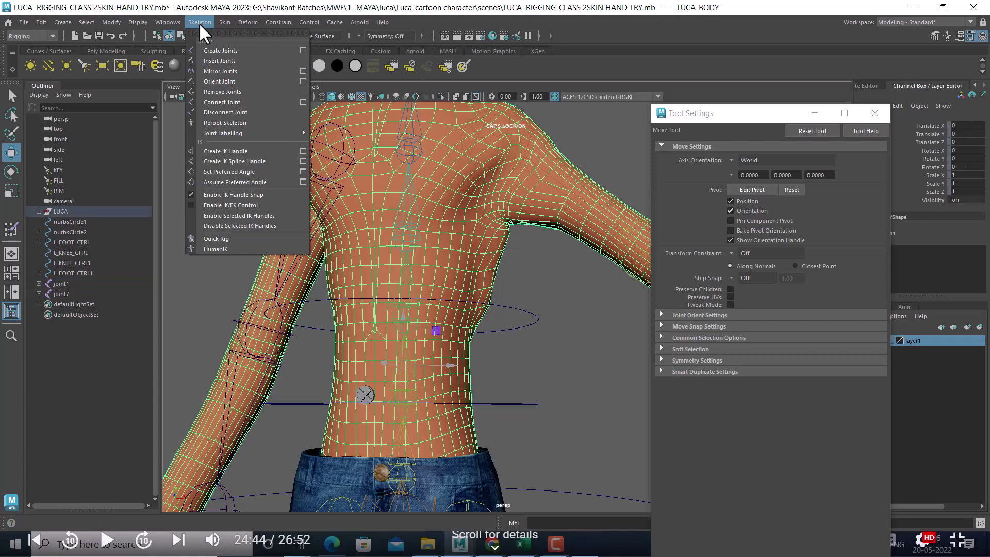
mouse_move(224, 21)
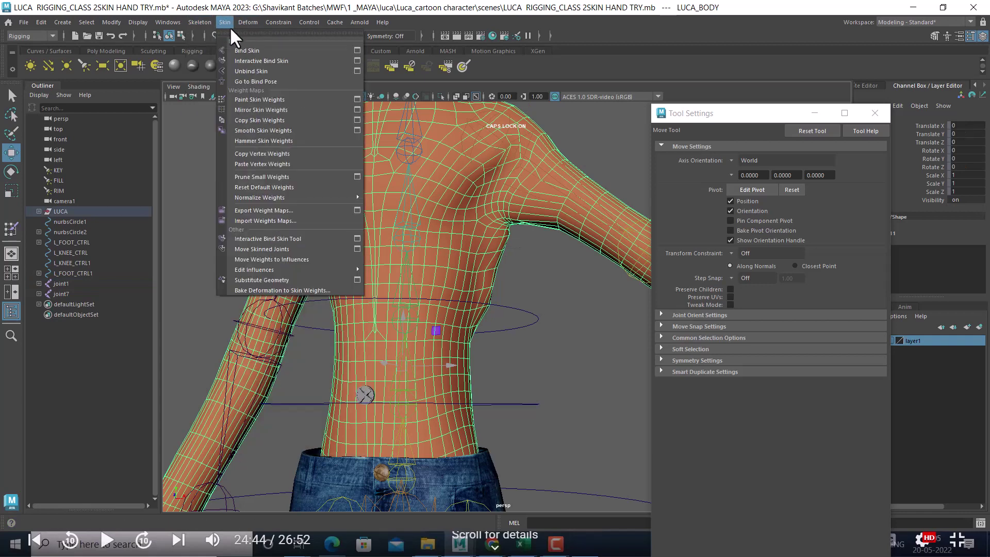
left_click(277, 99)
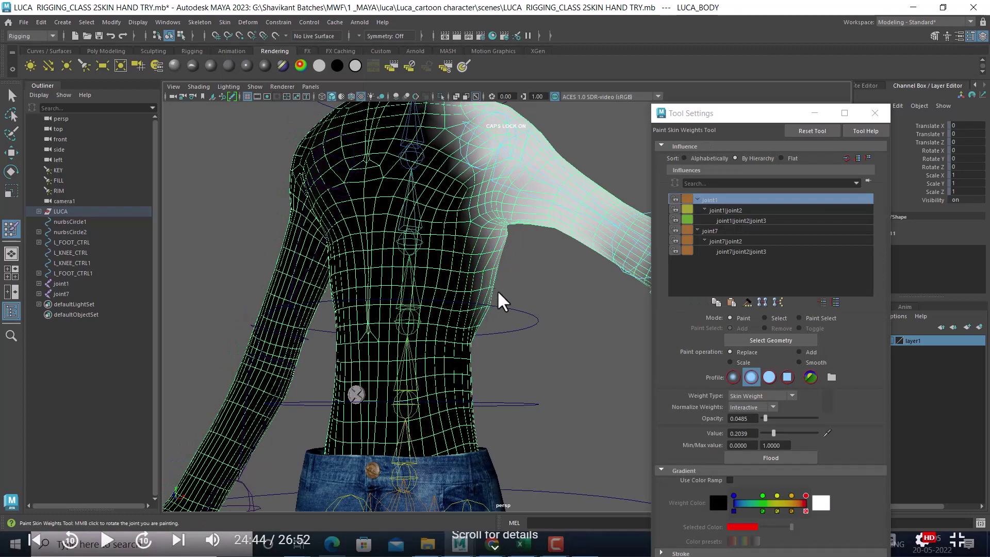
- Paint joint1 weight along the armpit and side at value 0.3786 and opacity 0.4757, then exit painting
mouse_move(497, 320)
left_mouse_down("alt")
mouse_move(500, 276)
mouse_move(479, 296)
left_mouse_up("alt")
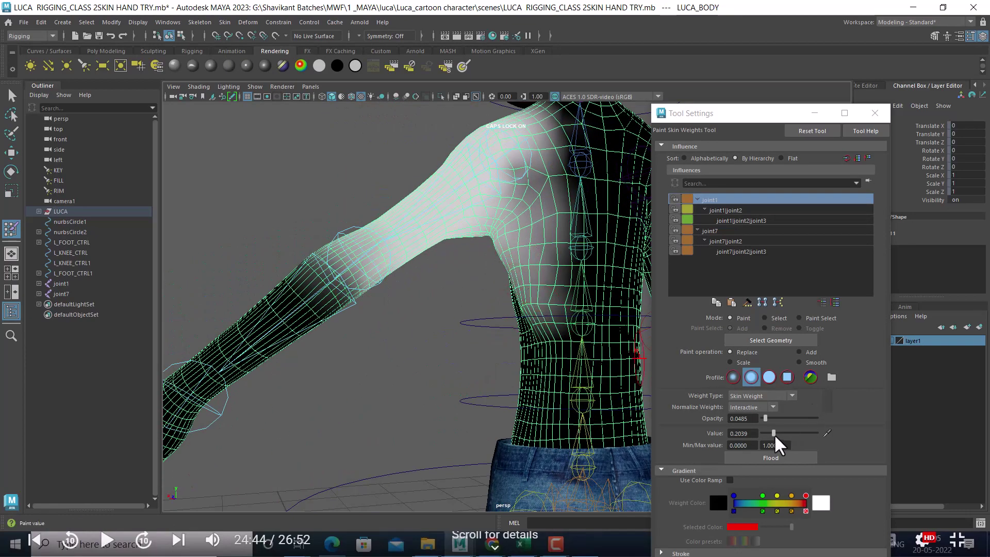
left_click_drag(775, 438, 785, 437)
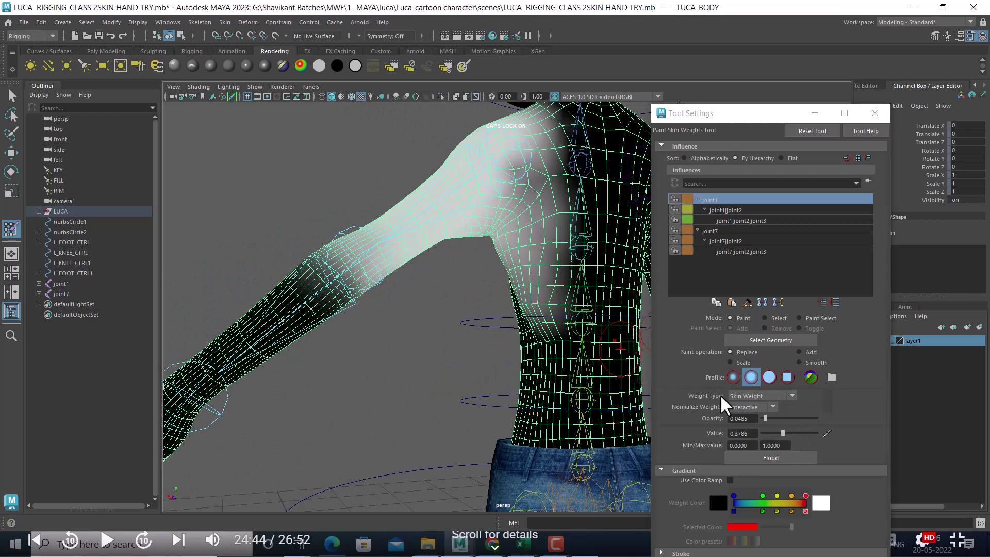
left_click_drag(766, 419, 771, 418)
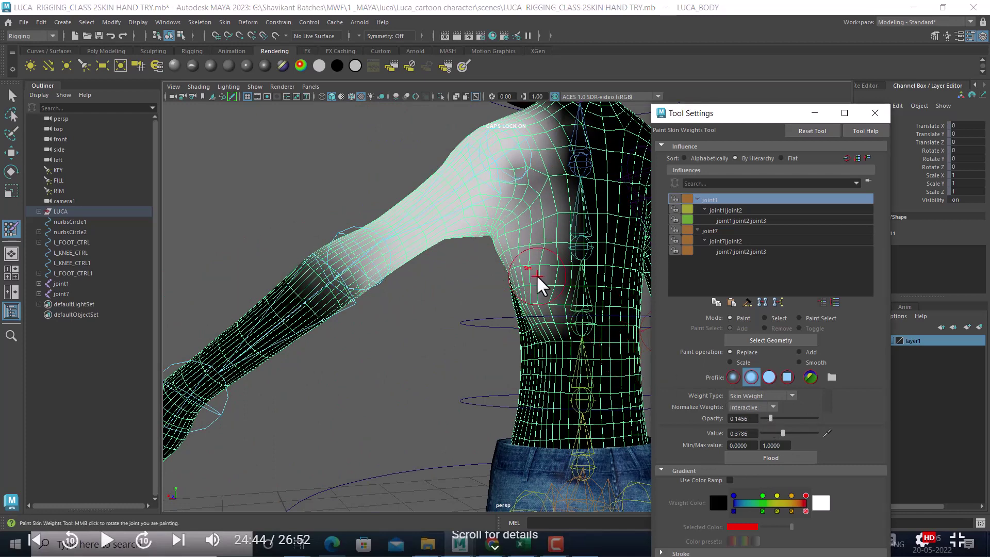
left_click_drag(536, 276, 541, 290)
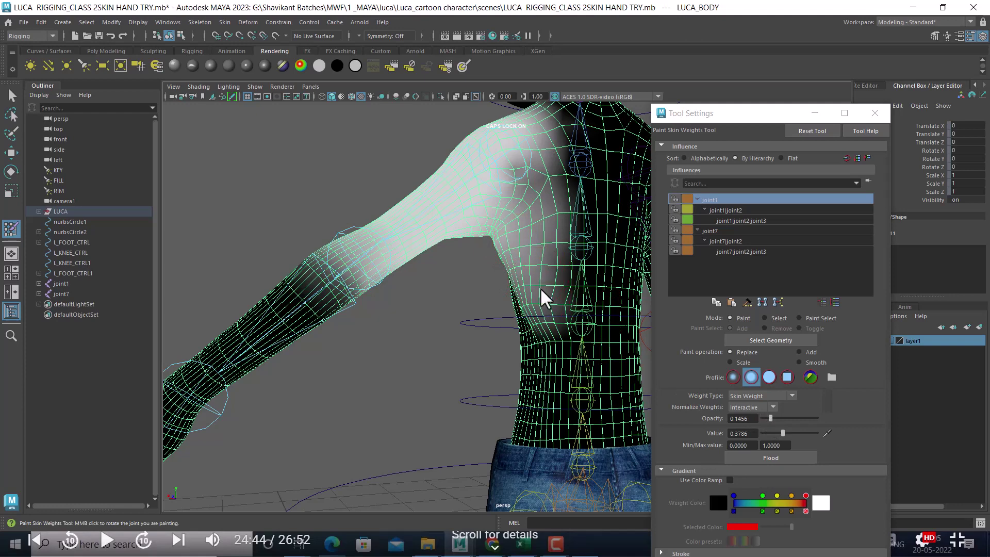
left_click_drag(771, 418, 788, 418)
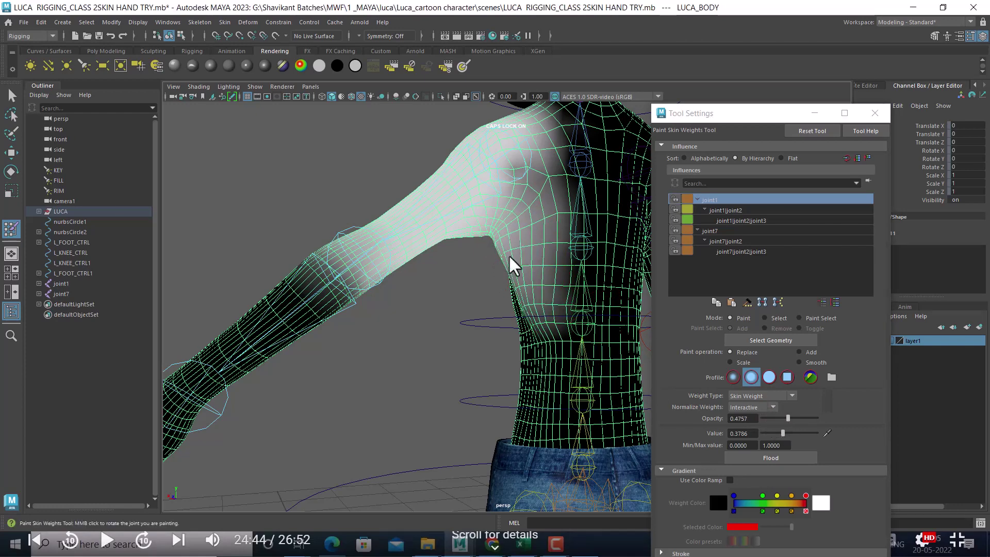
mouse_move(524, 310)
left_mouse_down("alt")
mouse_move(456, 286)
mouse_move(497, 232)
mouse_move(528, 273)
mouse_move(491, 239)
mouse_move(504, 258)
left_mouse_up("alt")
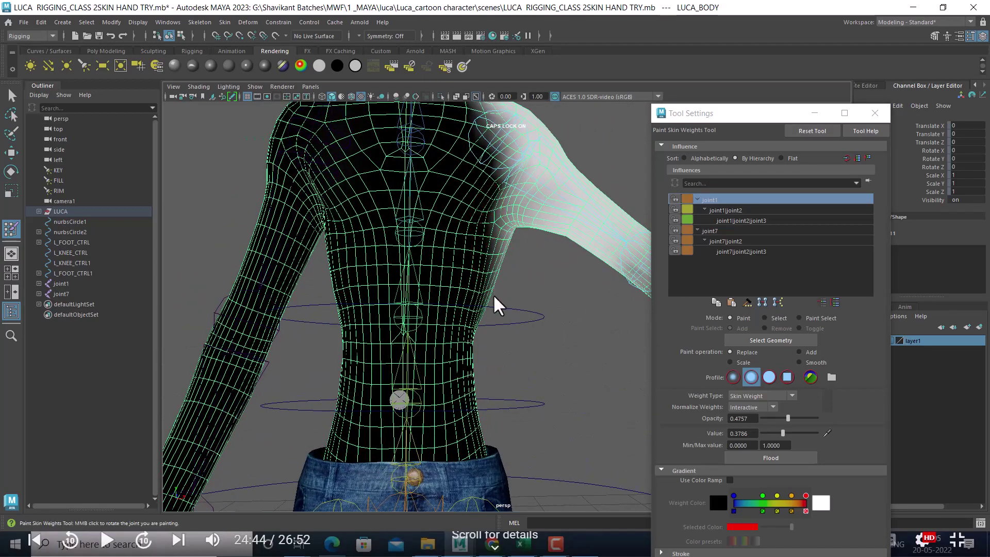
key("w")
mouse_move(549, 332)
left_mouse_down("alt")
mouse_move(584, 321)
mouse_move(562, 328)
left_mouse_up("alt")
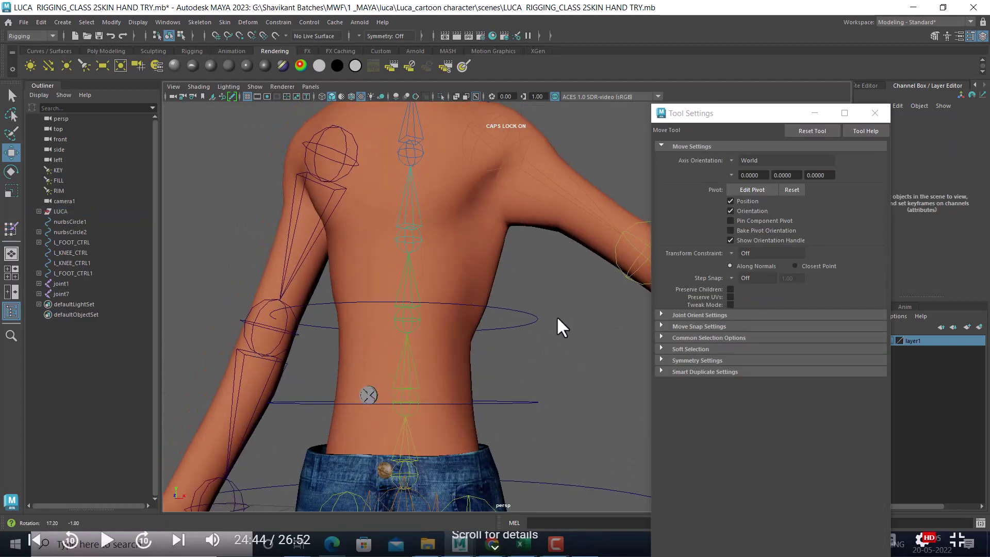
- Rotate joint7 to test the arm bend, then undo the rotation
mouse_move(505, 275)
left_mouse_down("alt")
mouse_move(529, 300)
mouse_move(504, 294)
mouse_move(532, 298)
mouse_move(318, 288)
mouse_move(497, 286)
mouse_move(509, 267)
mouse_move(392, 199)
left_mouse_up("alt")
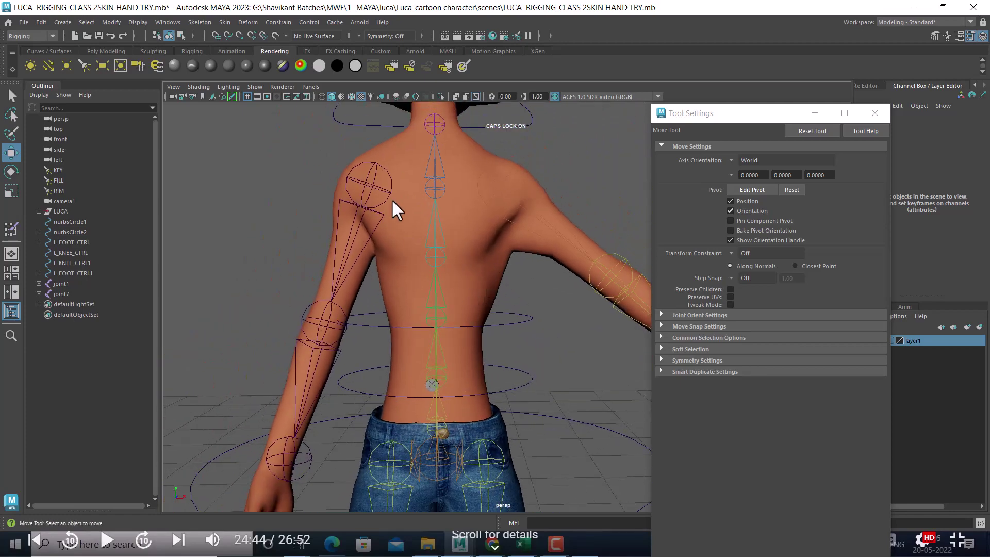
left_click(374, 187)
key("e")
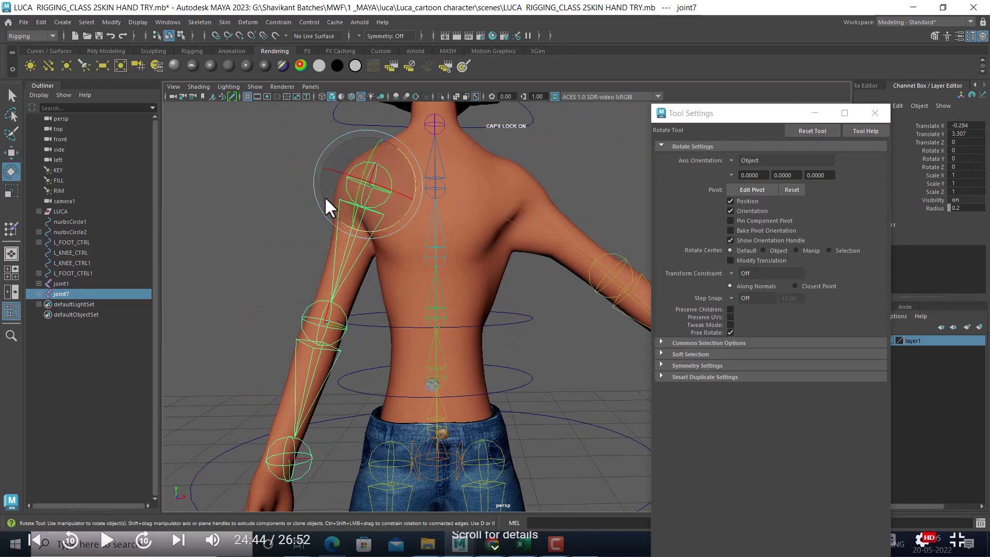
left_click_drag(386, 220, 364, 225)
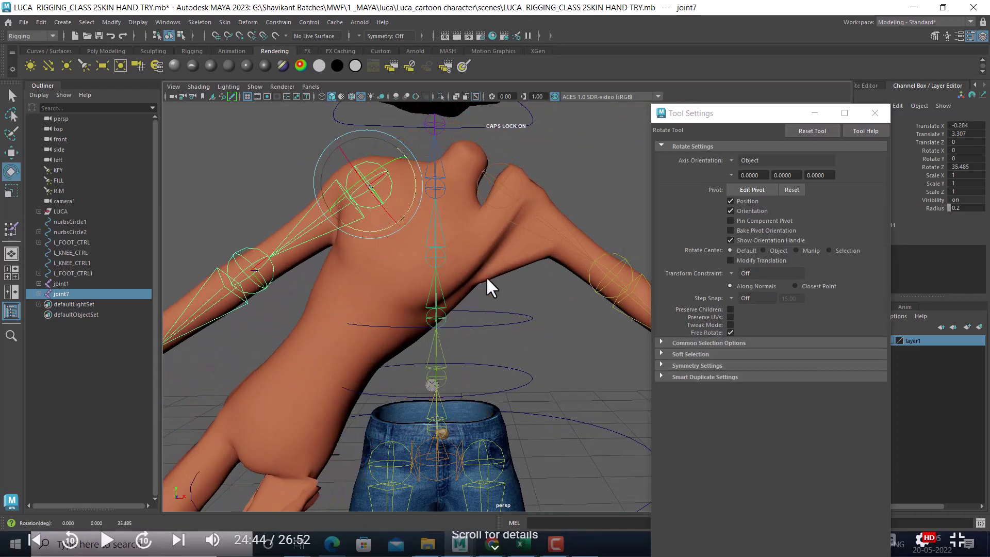
key("ctrl+z")
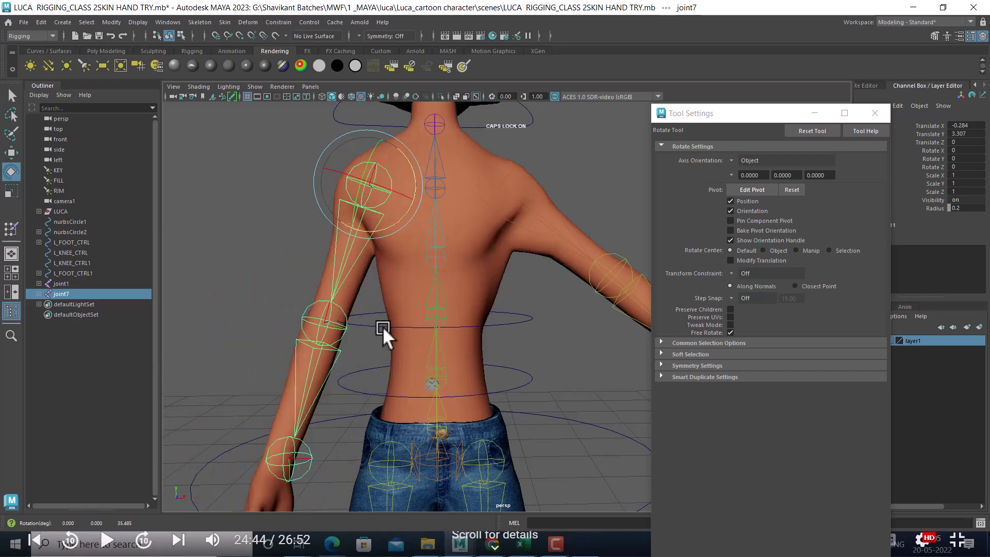
- Clear the selection and switch to the LUCA_RIGGING_CLASS 2 hand rig beside HAND.JPG
left_click(526, 223)
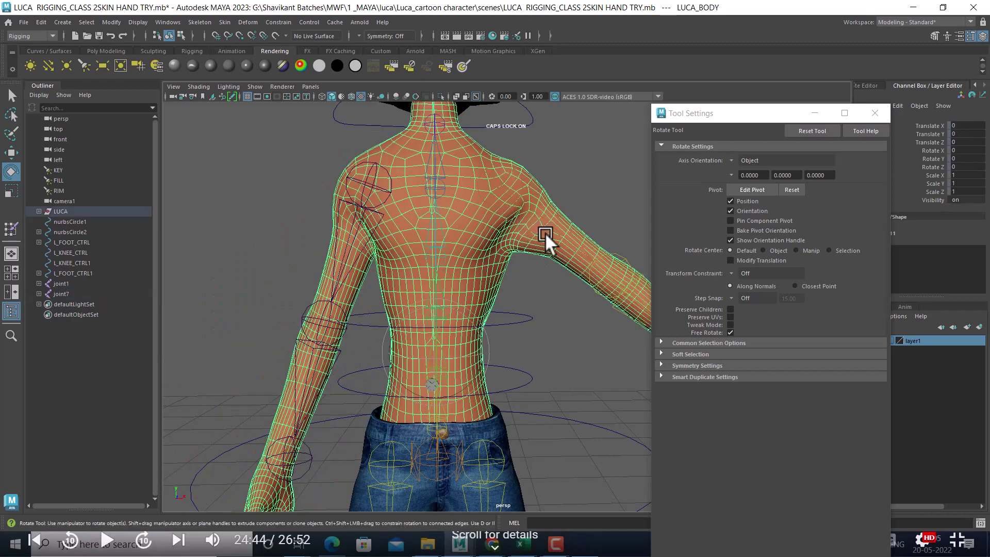
left_click(551, 349)
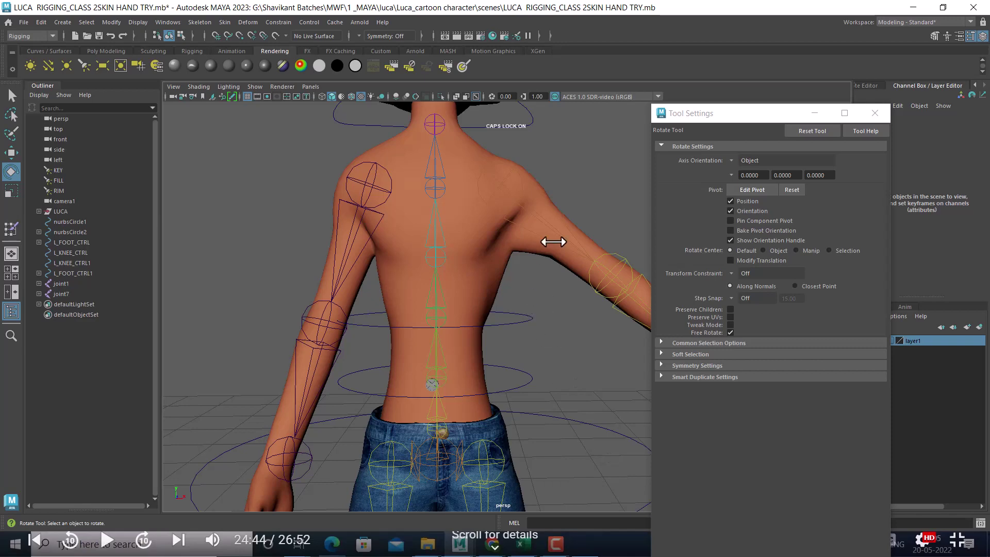
key("alt+Tab")
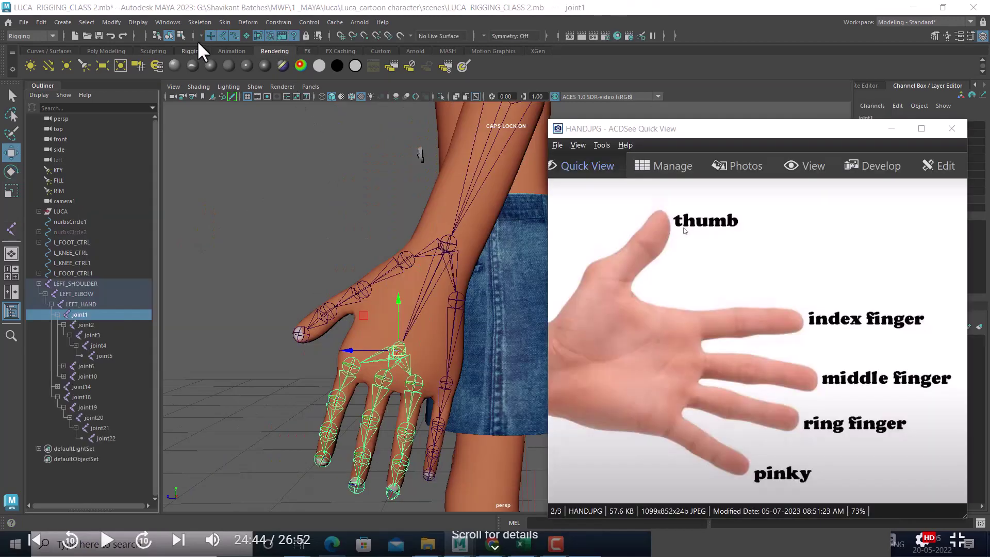
- Rename joint1, the joint under LEFT_HAND, to LEFT_HAND_F in the Outliner
right_click_drag(552, 376, 495, 362, "alt")
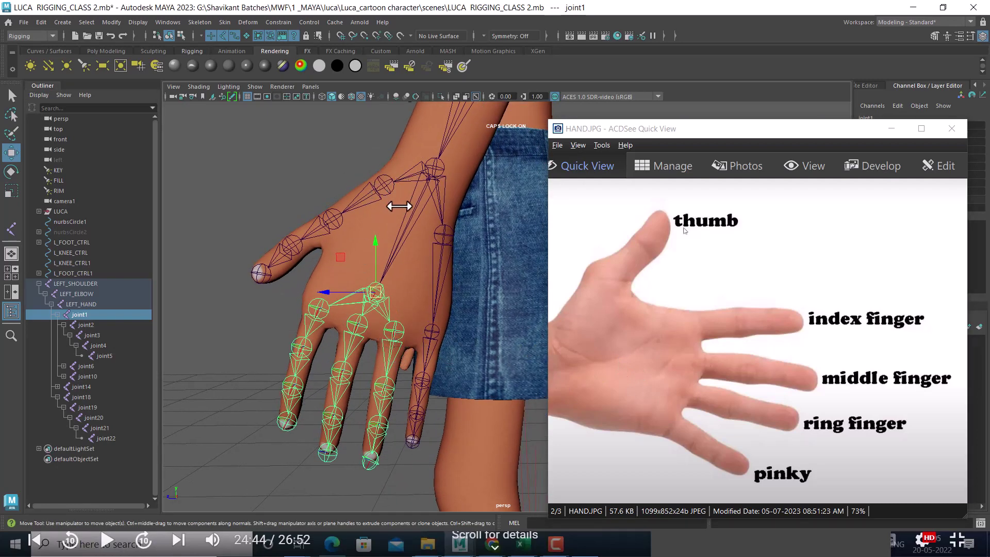
left_click(395, 201)
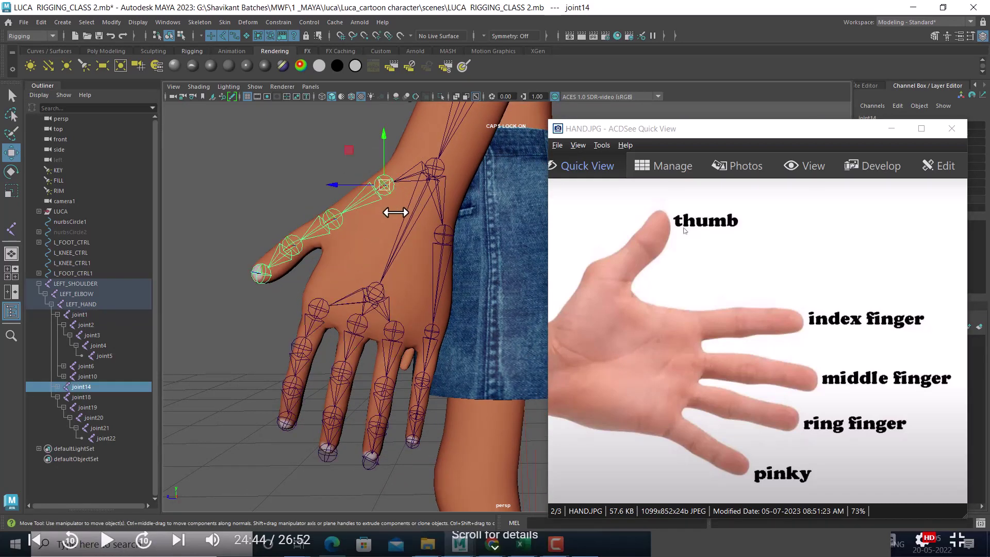
left_click(435, 166)
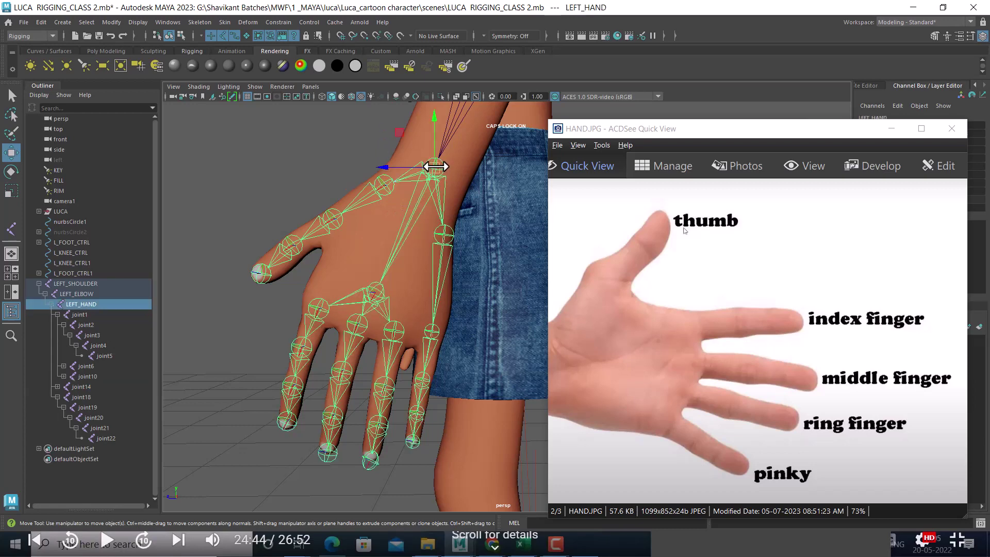
left_click(77, 314)
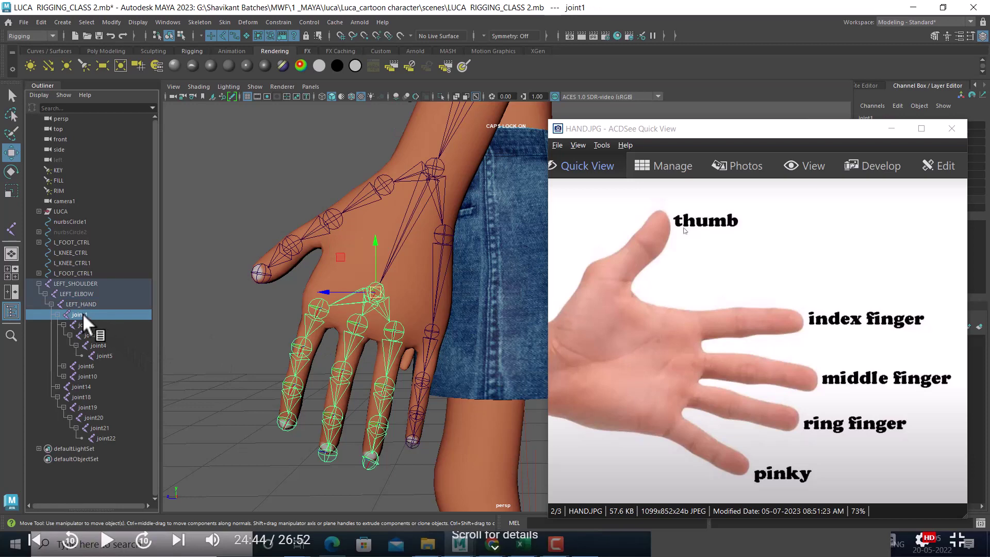
double_click(82, 313)
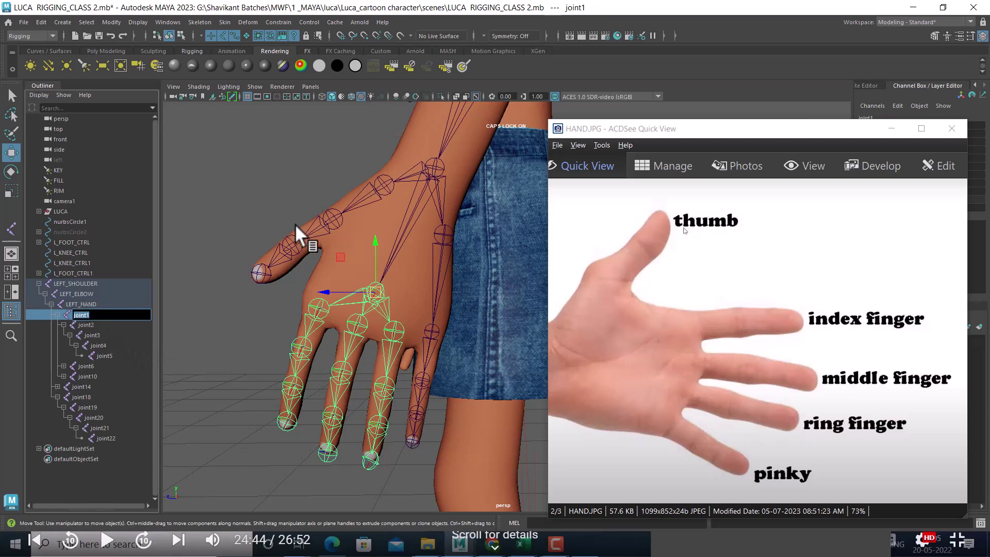
type("LEFT_HAND")
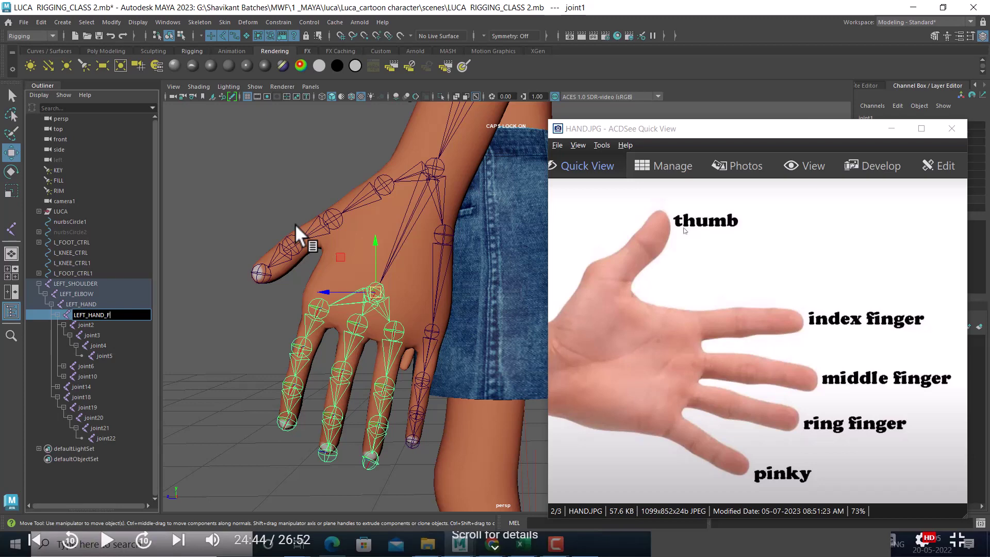
type("_F")
key("Return")
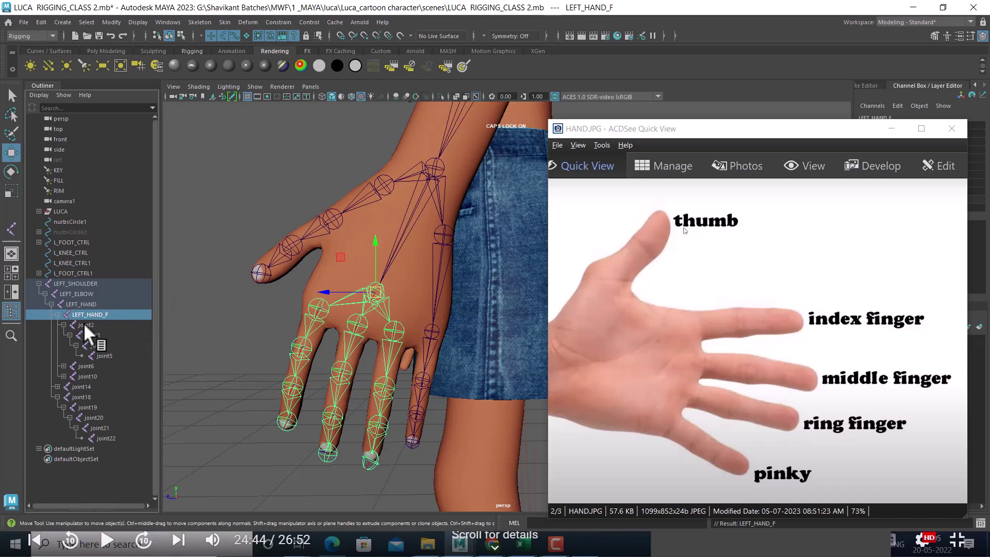
- Select the finger chain joints joint2 through joint5 in the Outliner
left_click(87, 327)
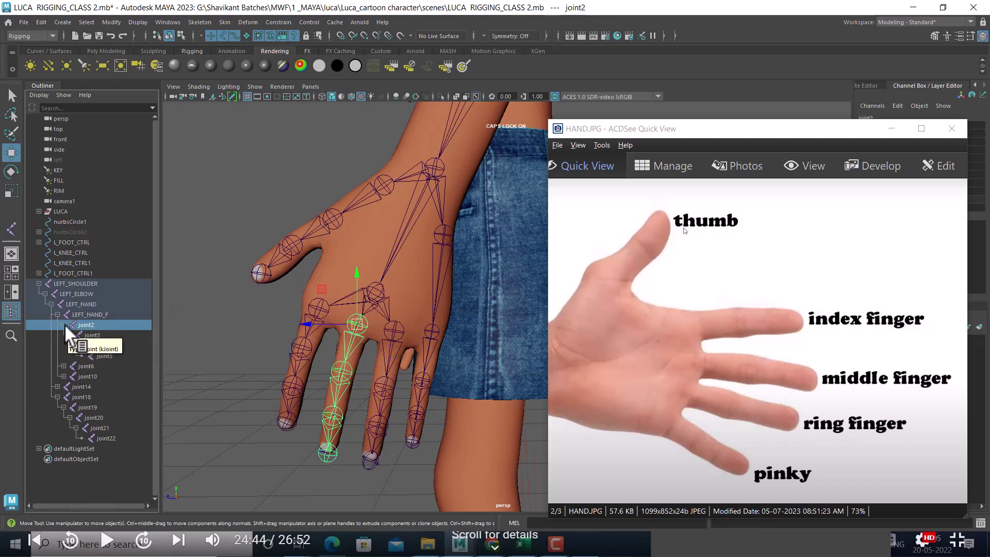
left_click(93, 335)
left_click(99, 345, "ctrl")
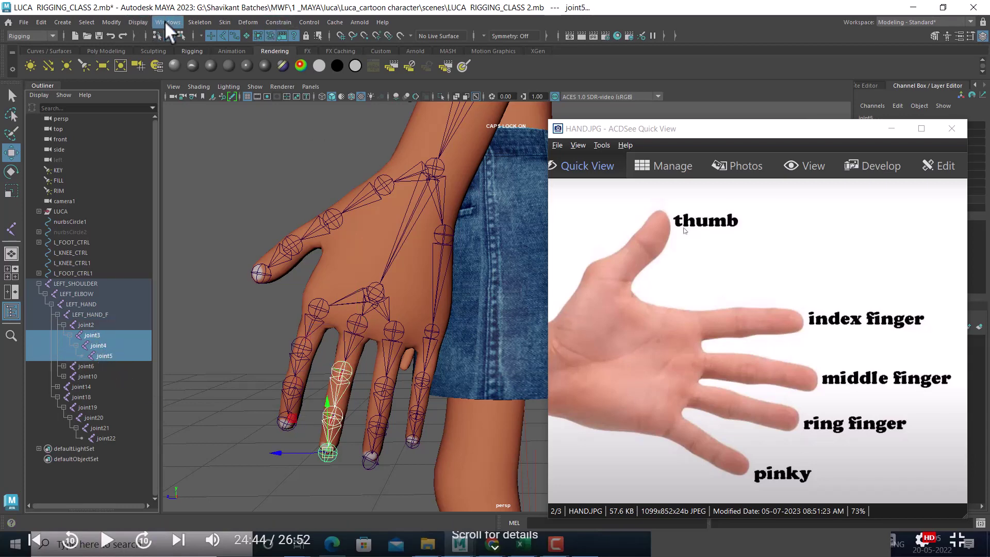
- Apply the MIDDLE_FIG_INT prefix to joint3–joint5 with Prefix Hierarchy Names, then undo it
left_click(113, 21)
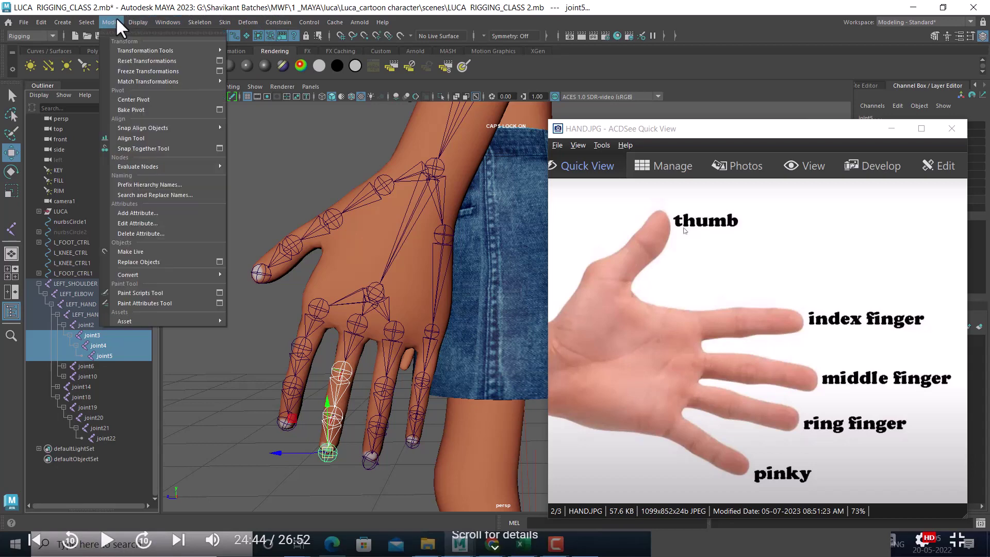
left_click(174, 184)
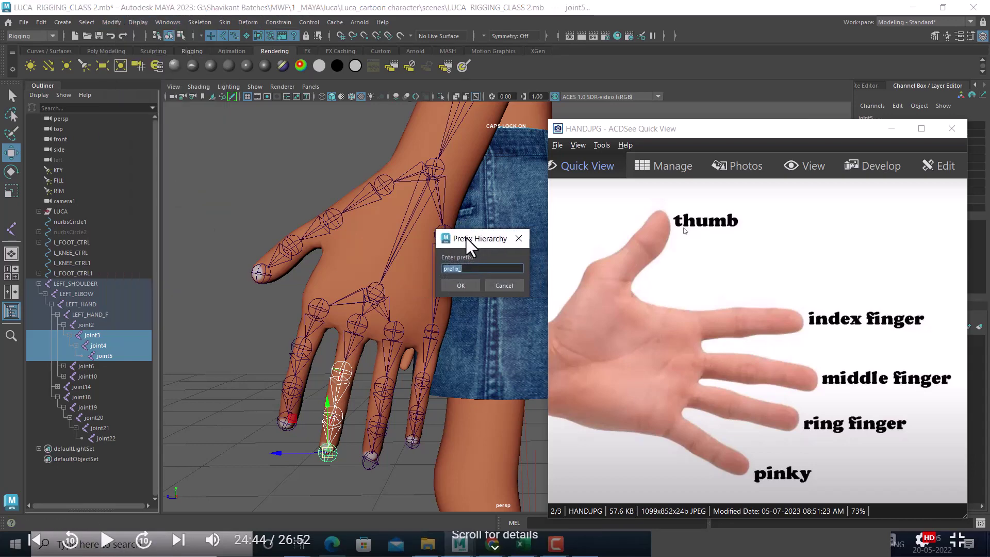
left_click_drag(466, 236, 462, 237)
type("MID")
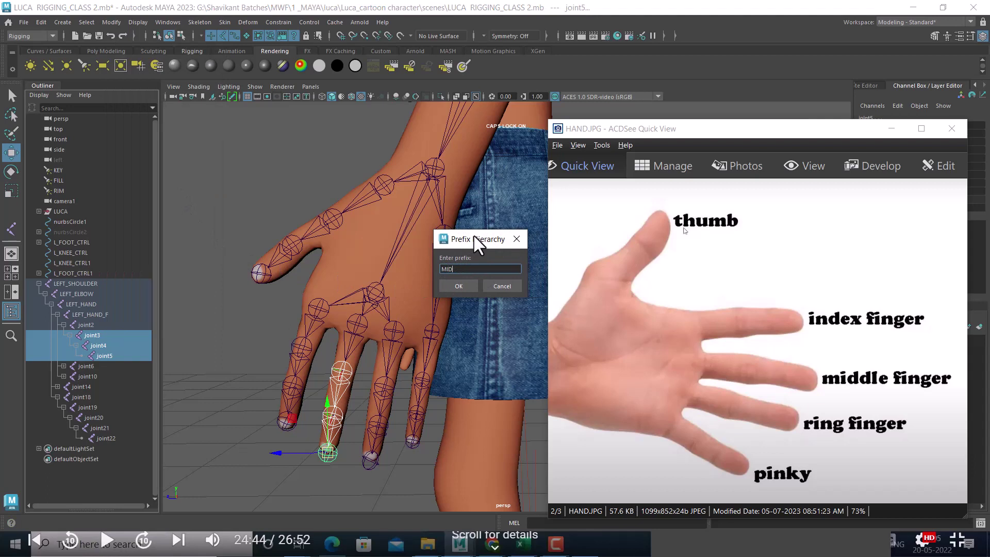
type("DLE_FIG_")
type("JO")
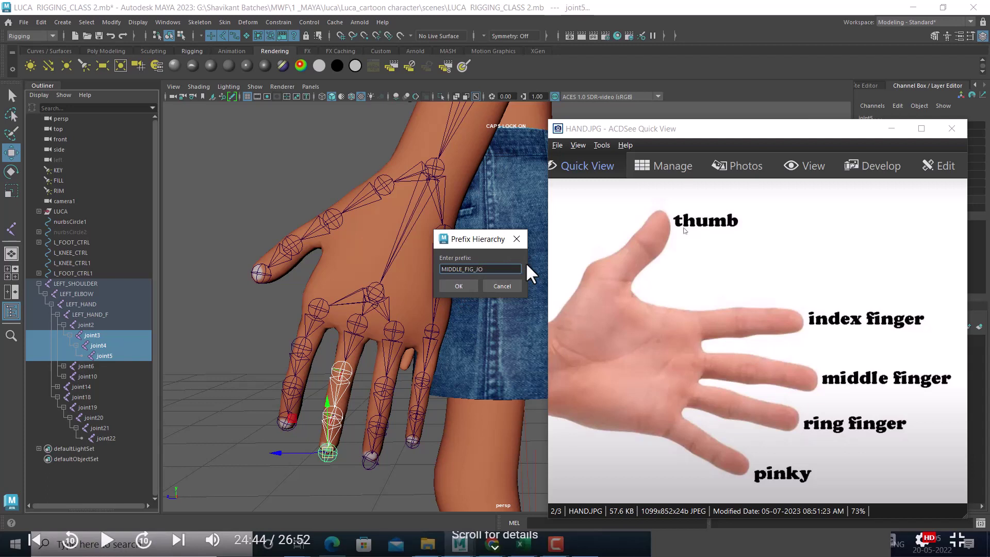
key("BackSpace")
key("BackSpace")
type("INT")
left_click(453, 289)
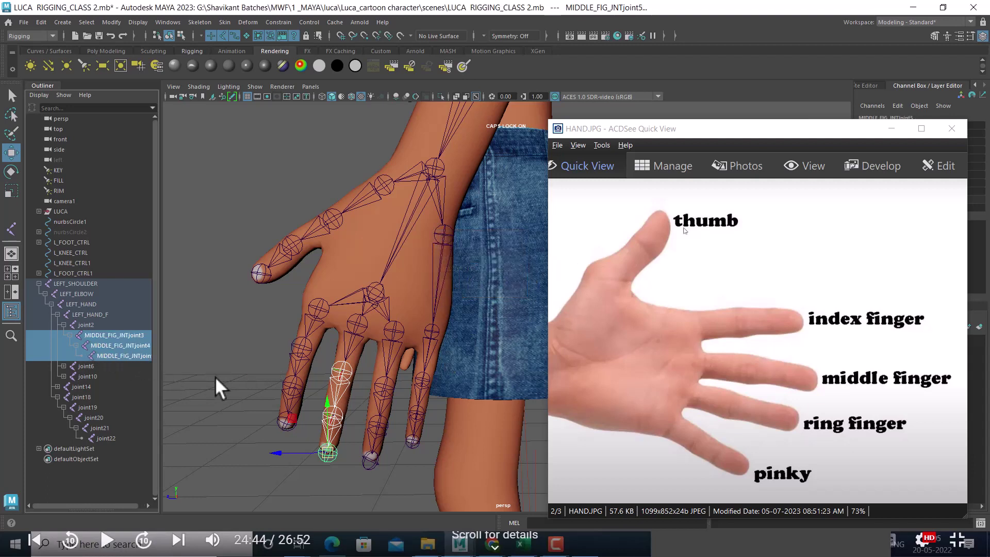
key("ctrl+z")
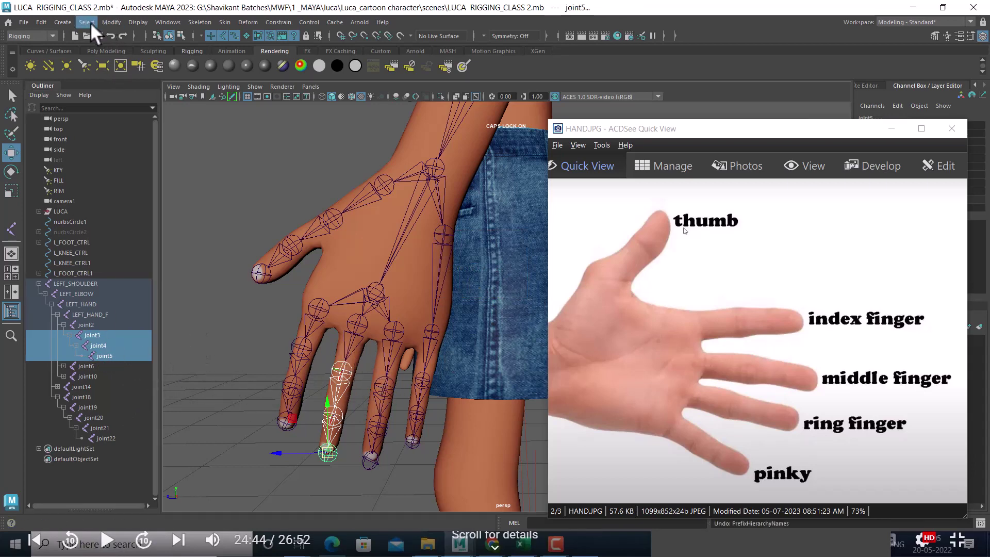
- Prefix the middle-finger child joints with MIDDLE_FIG_ using Modify > Prefix Hierarchy Names
left_click(136, 22)
mouse_move(110, 21)
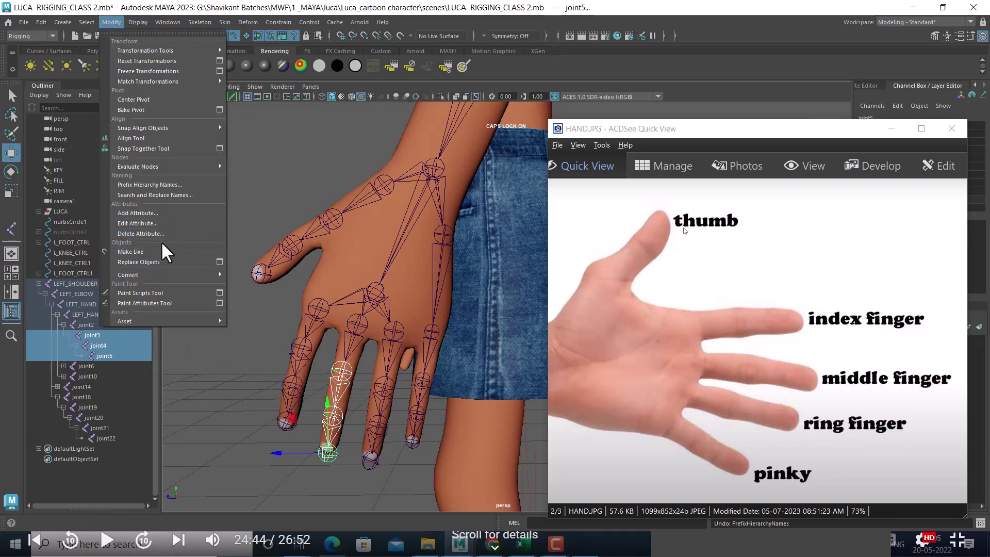
left_click(159, 185)
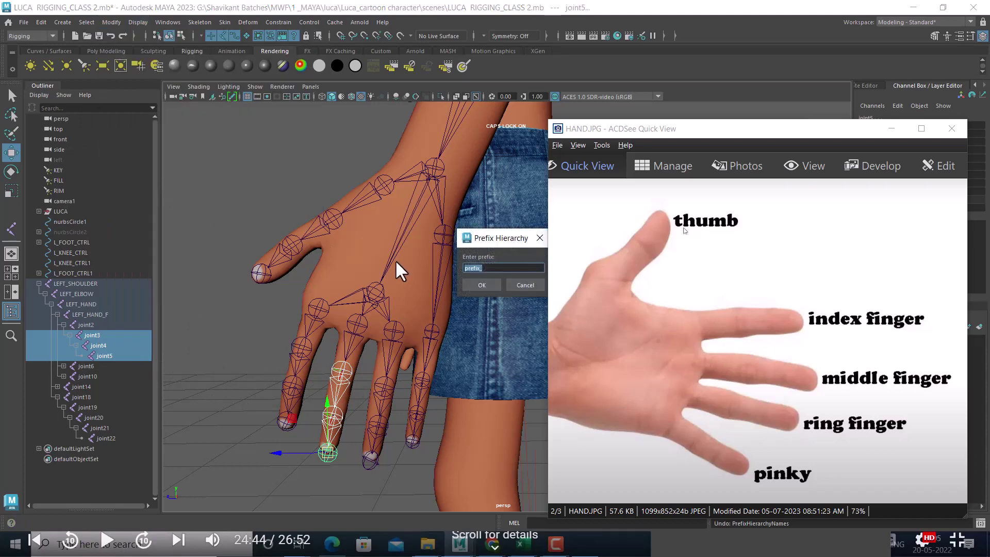
type("MI")
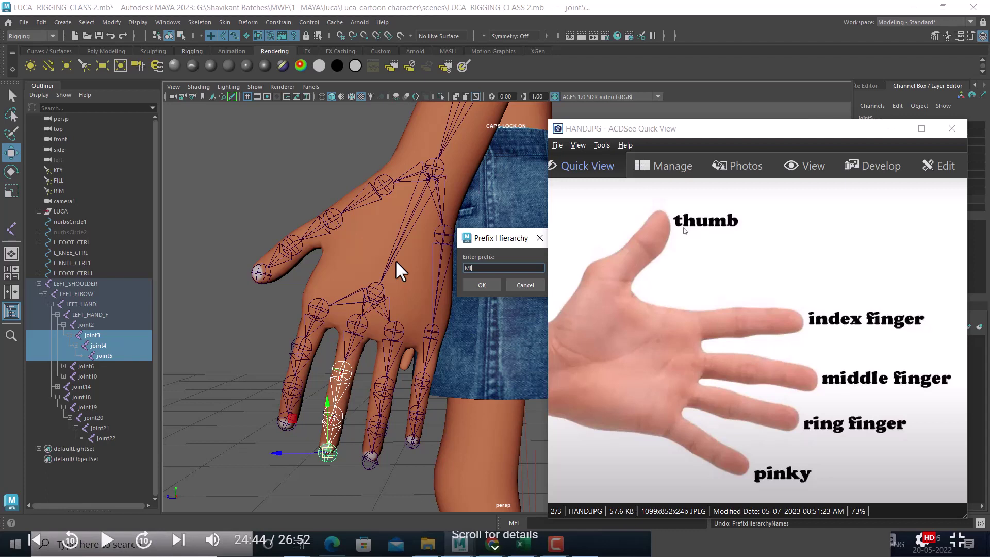
type("DD")
type("LE_FI")
type("G_")
left_click(486, 286)
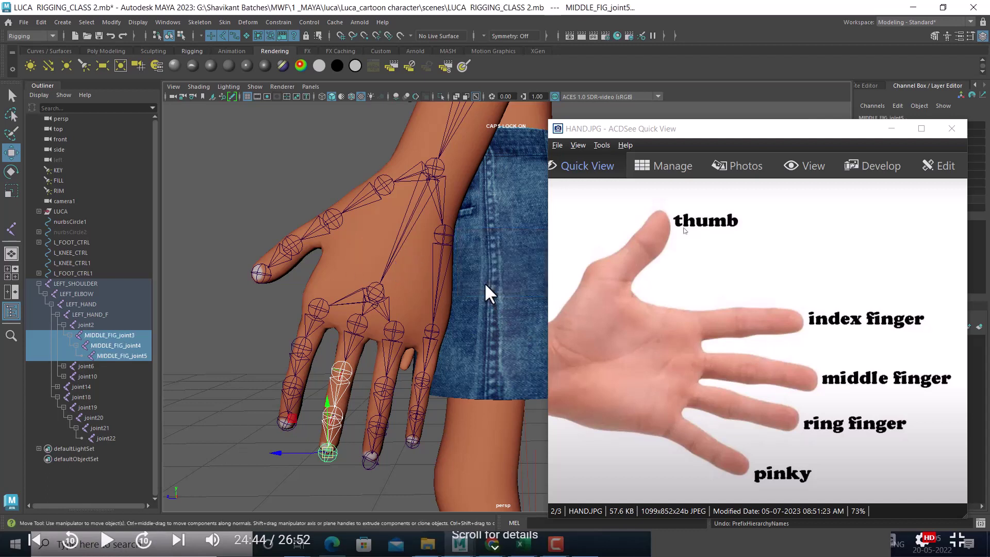
- Rename the middle-finger root joint2 to MIDDLE_FIG in the Outliner
left_click(85, 325)
double_click(84, 323)
type("MIDD")
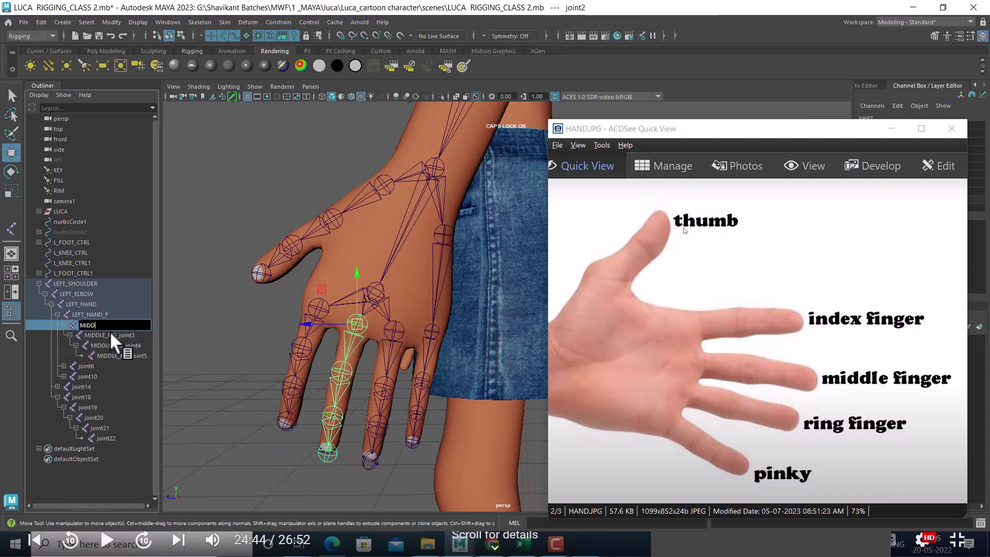
type("LE_FIG")
key("Return")
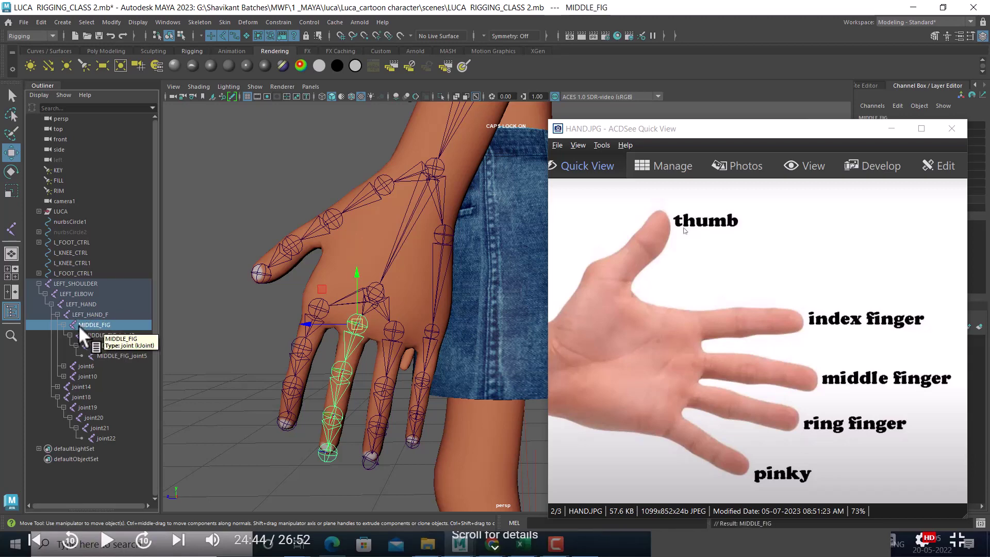
left_click(82, 367)
- Expand joint6 and prefix its children joint7–joint9 with INDEX_FIG
mouse_move(308, 386)
left_mouse_down("alt")
mouse_move(314, 320)
mouse_move(313, 358)
left_mouse_up("alt")
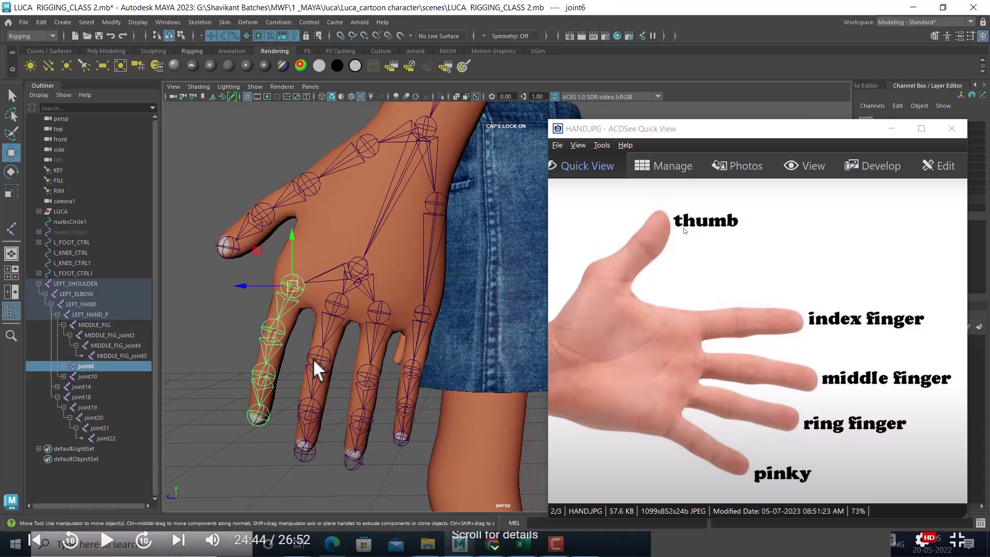
left_click(64, 366)
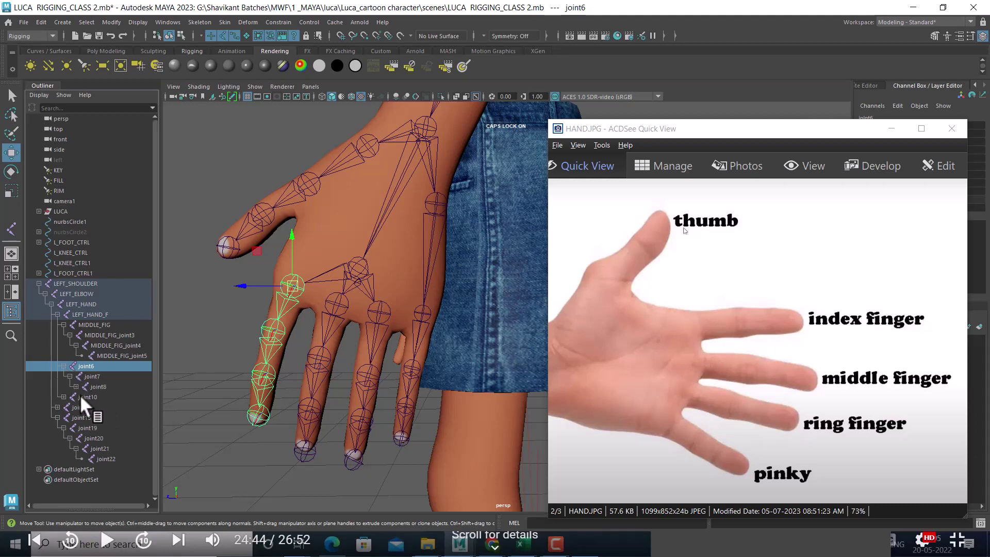
left_click(76, 387)
left_click(89, 376)
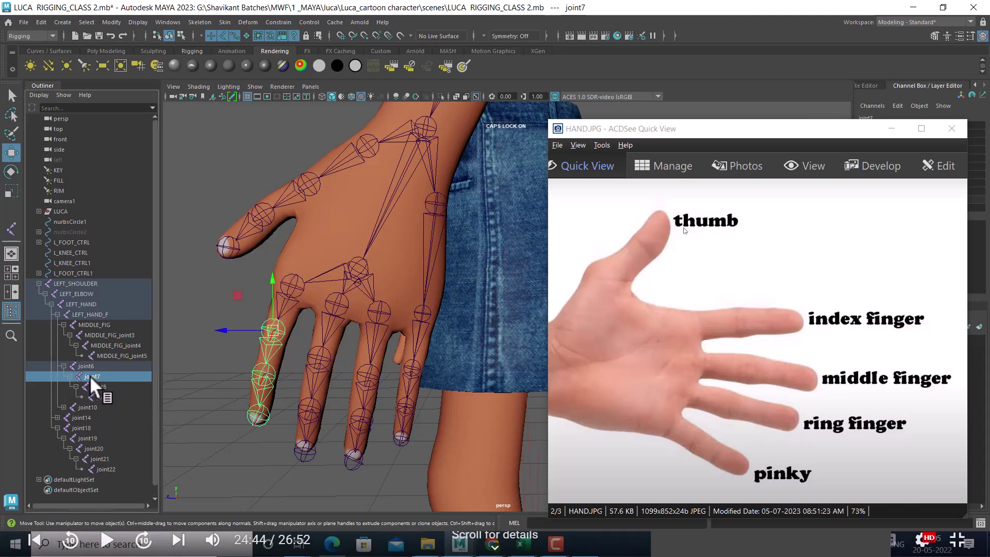
left_click_drag(99, 387, 101, 395)
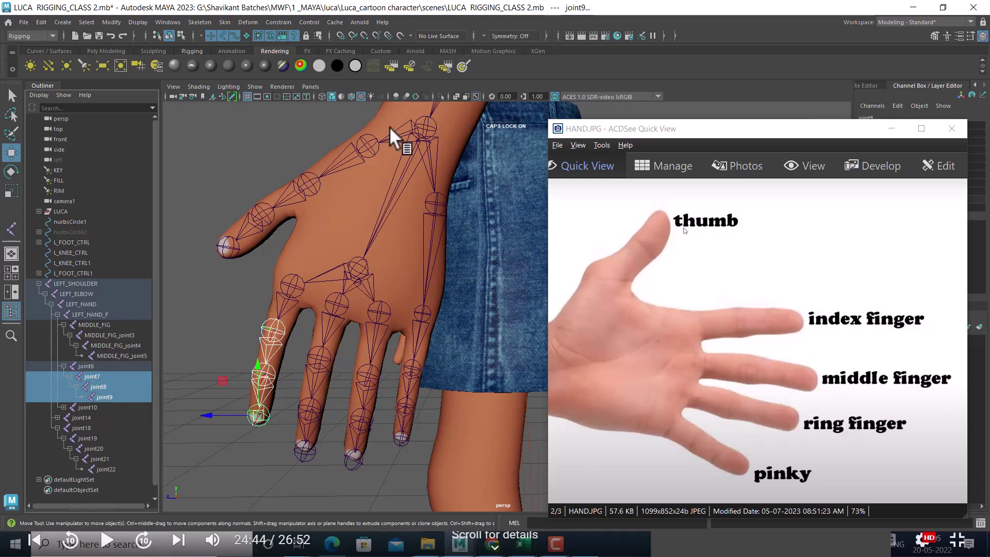
left_click(115, 25)
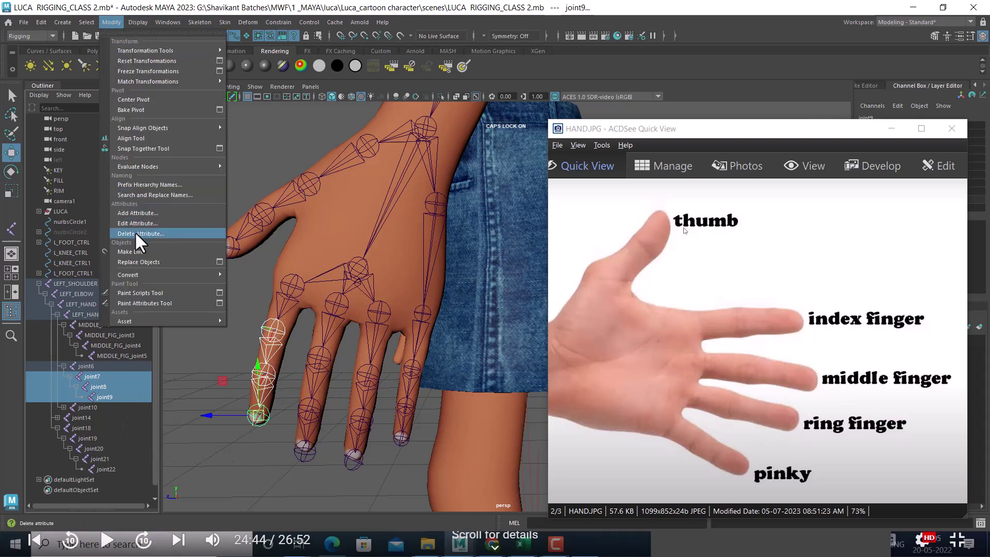
left_click(148, 185)
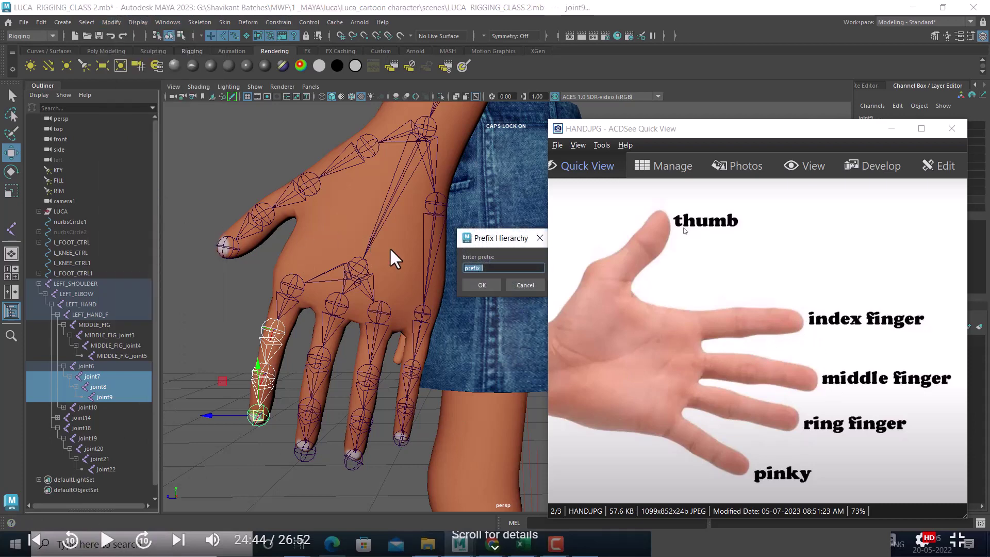
type("I")
type("NDEX")
type("_FIG")
key("Return")
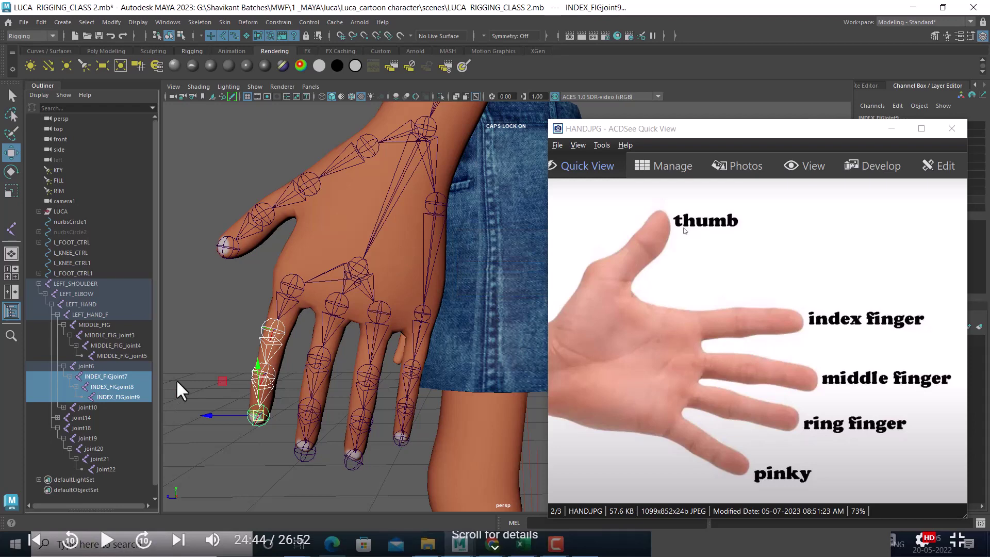
- Rename the index-finger root joint6 to INDEX_FIG
double_click(82, 367)
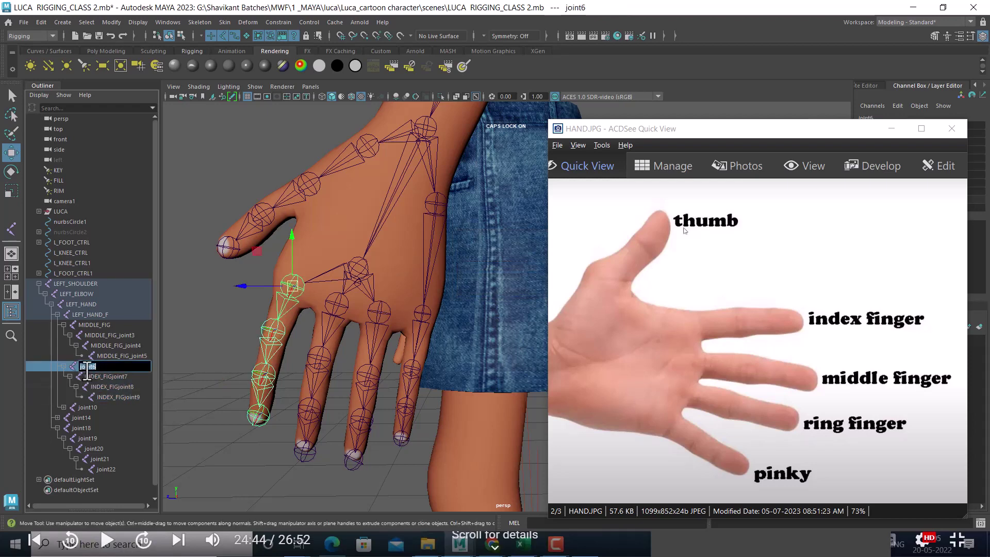
type("INDE")
type("X_F")
type("IG")
key("Return")
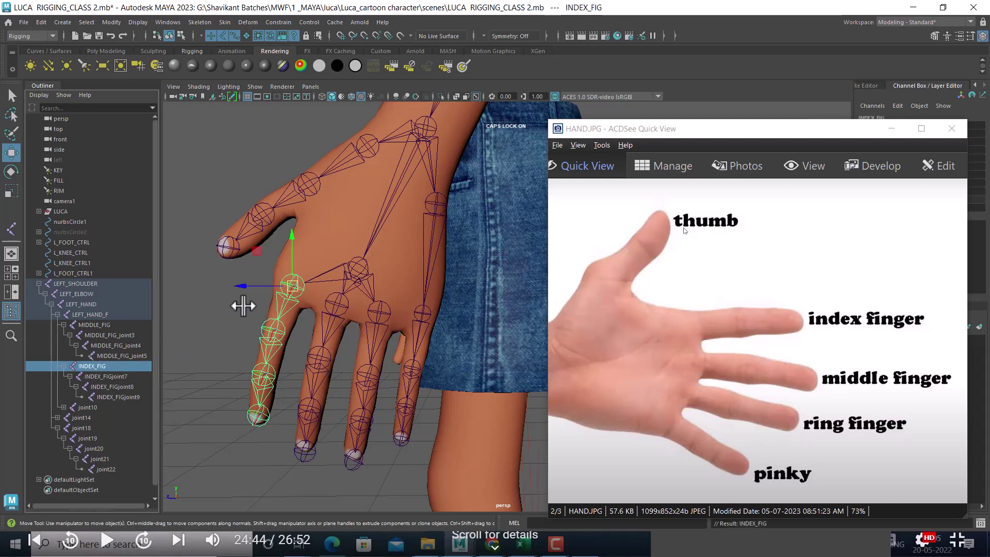
- Expand joint10 and prefix its children joint11–joint13 with RING_FIG
left_click(87, 406)
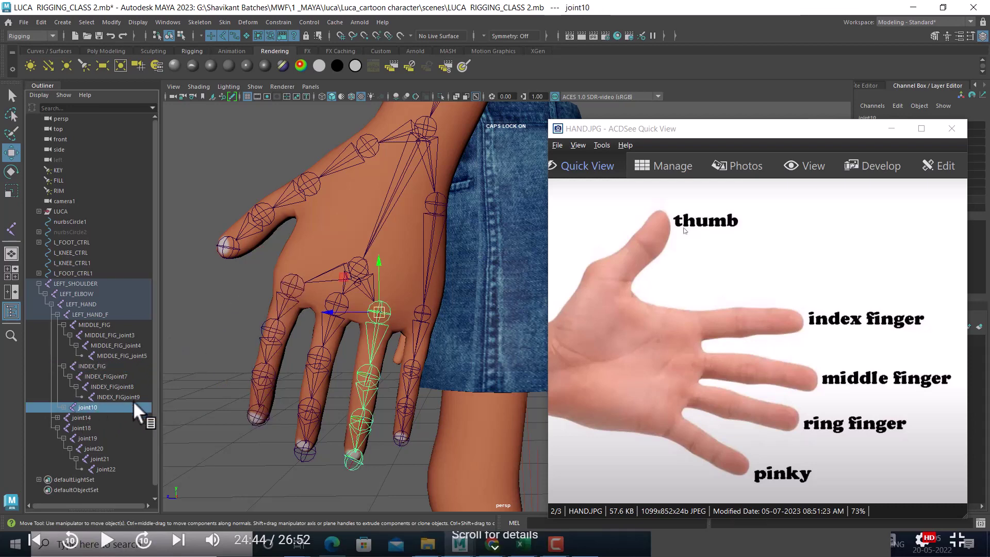
left_click(64, 406)
left_click(70, 417)
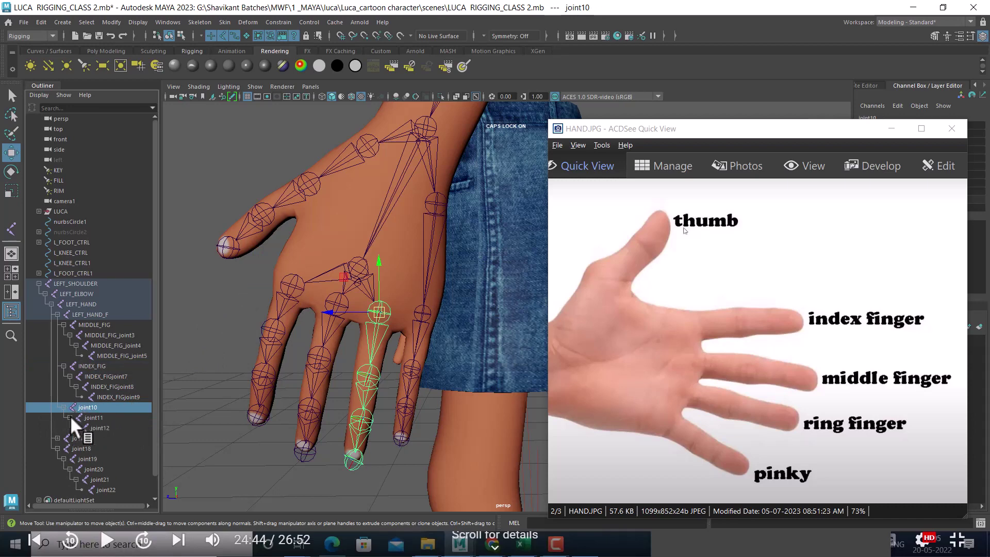
left_click(76, 428)
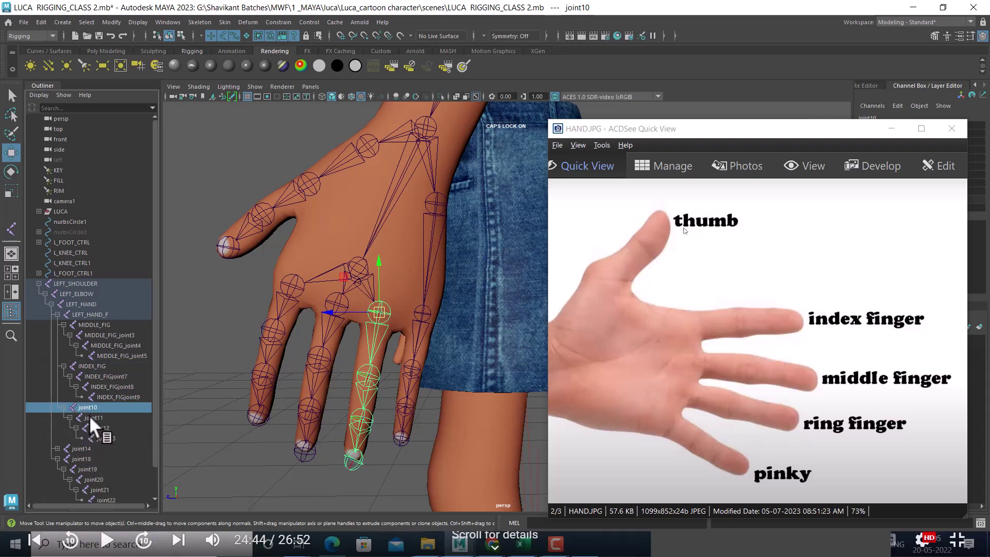
left_click_drag(90, 417, 114, 441)
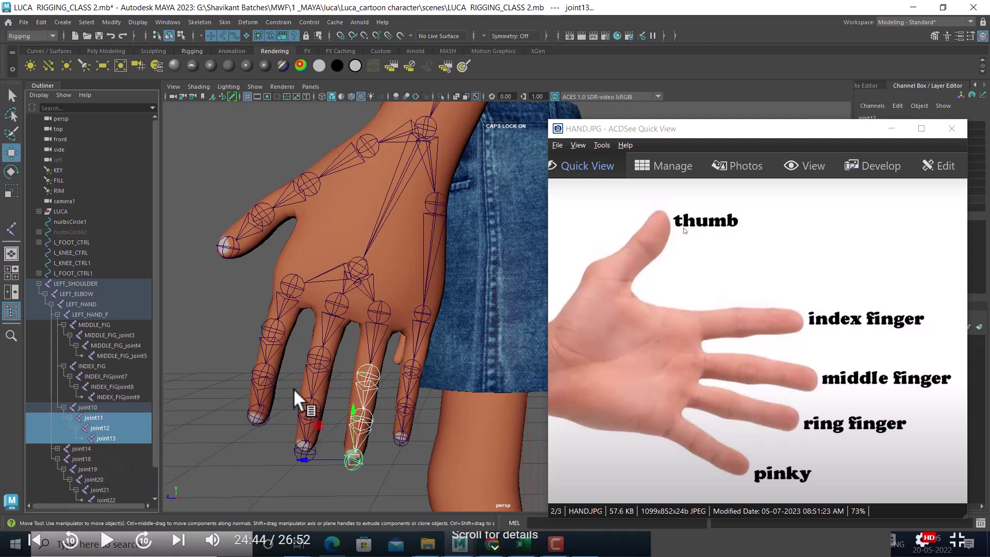
left_click(119, 23)
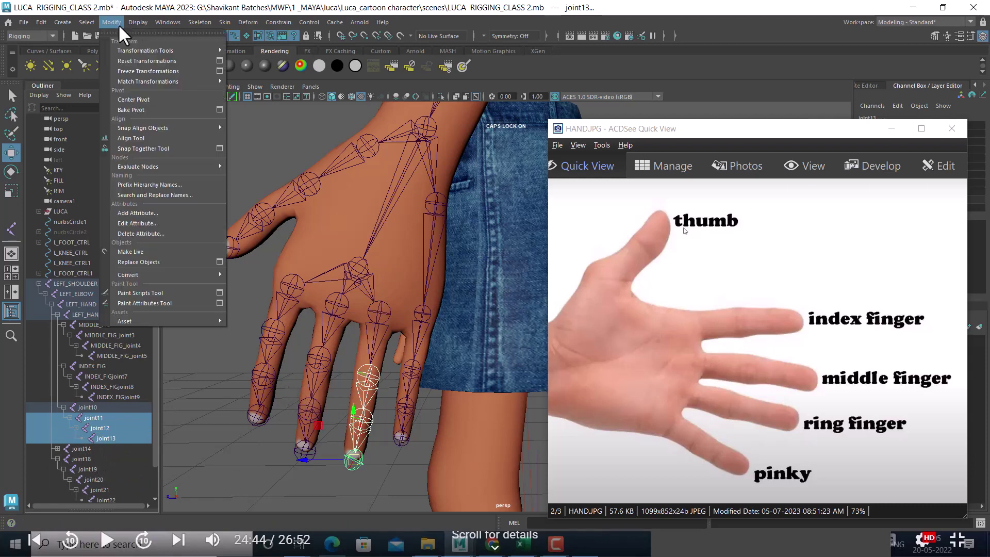
left_click(164, 185)
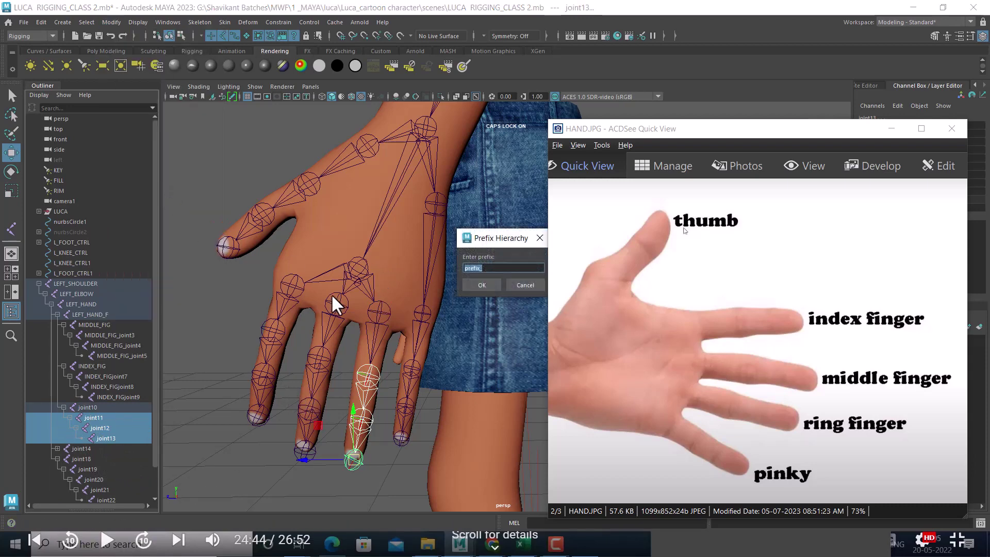
left_click_drag(536, 236, 474, 222)
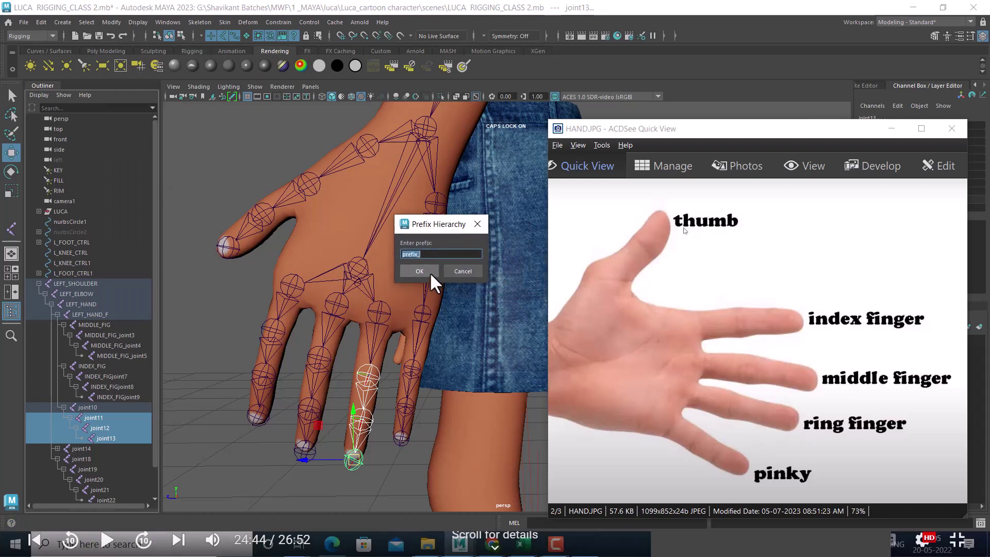
type("R")
type("ING_FIG")
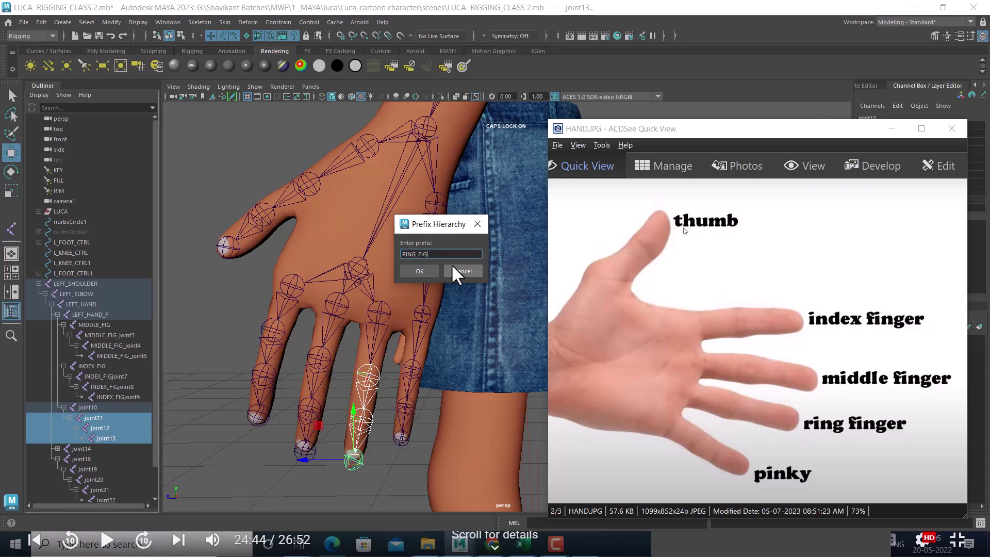
left_click(424, 269)
- Rename the ring-finger root joint10 to RING_FIG
double_click(88, 406)
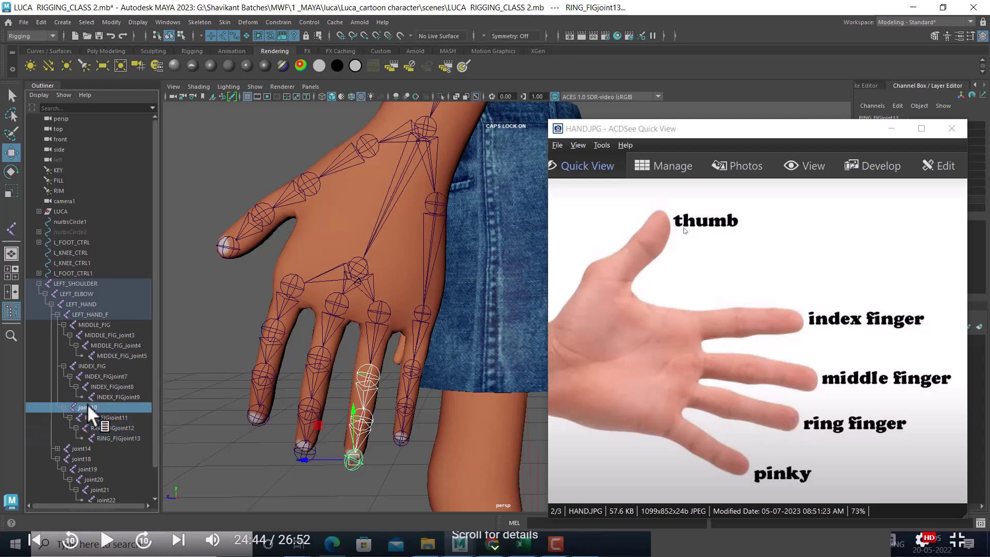
type("RIN")
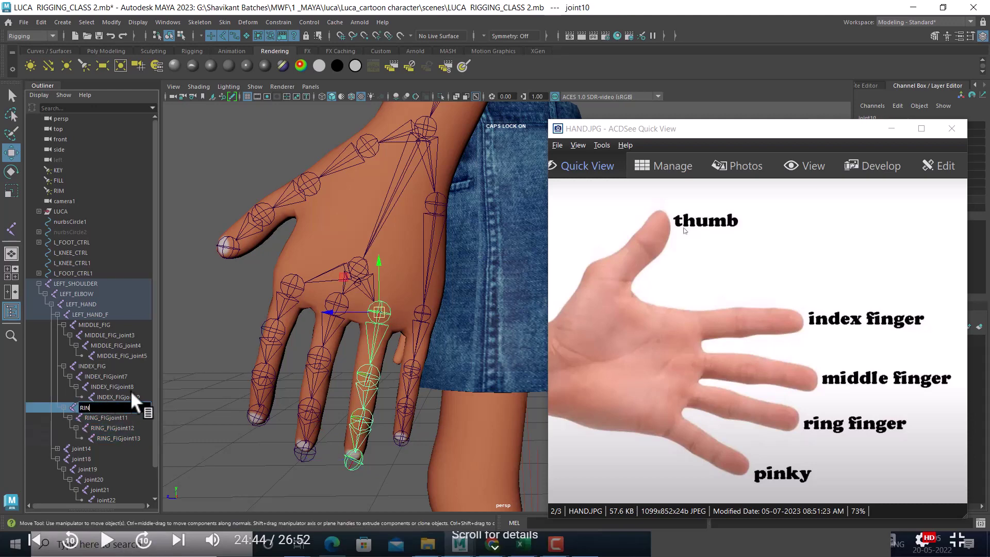
type("G_FI")
type("G")
key("Return")
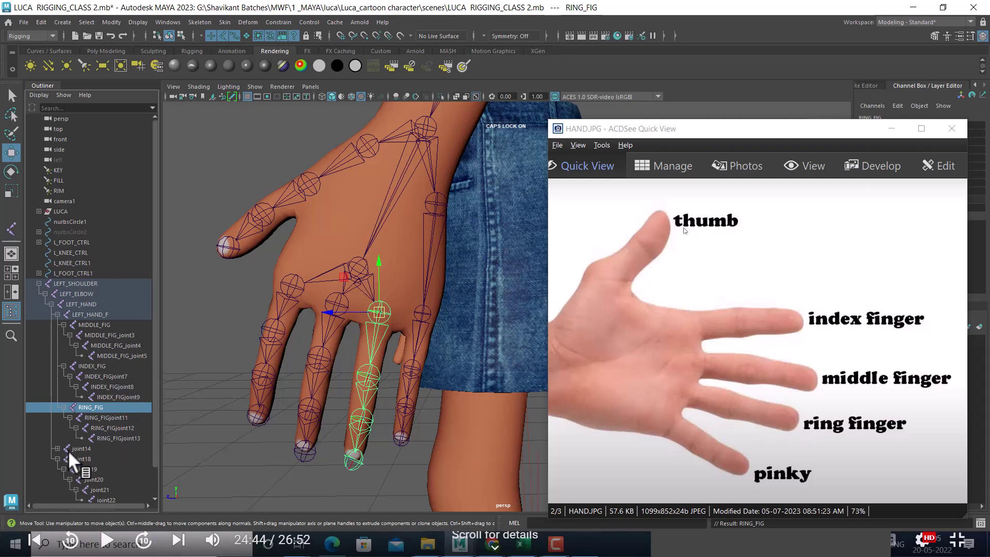
left_click(72, 449)
- Expand the thumb chain under joint14 and select joint15 through joint17
scroll(69, 440, "down", 1)
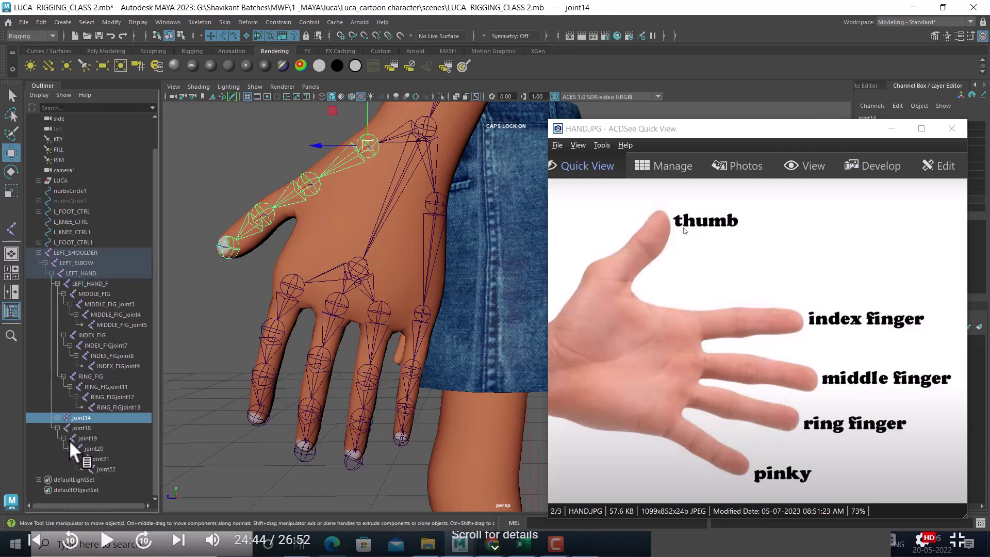
left_click(57, 416)
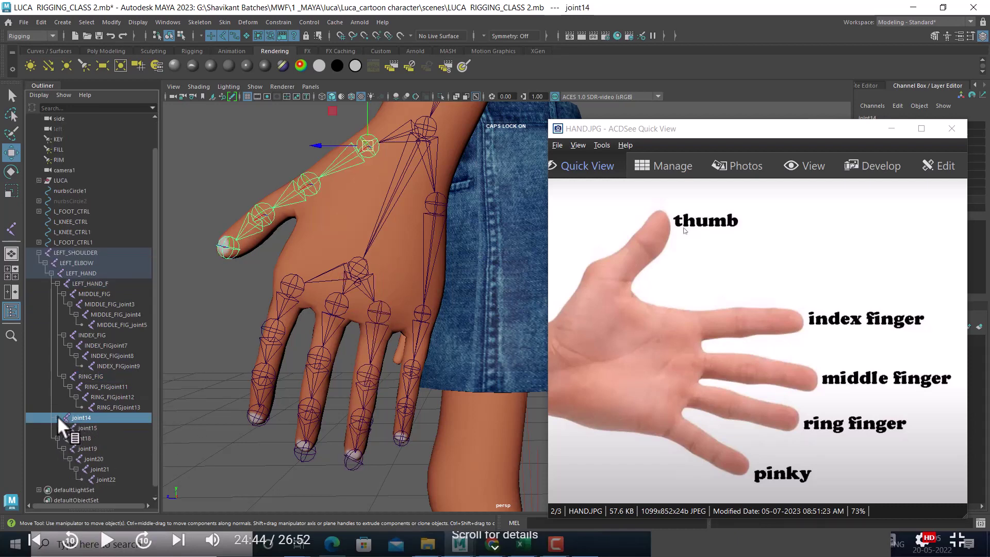
left_click(70, 438)
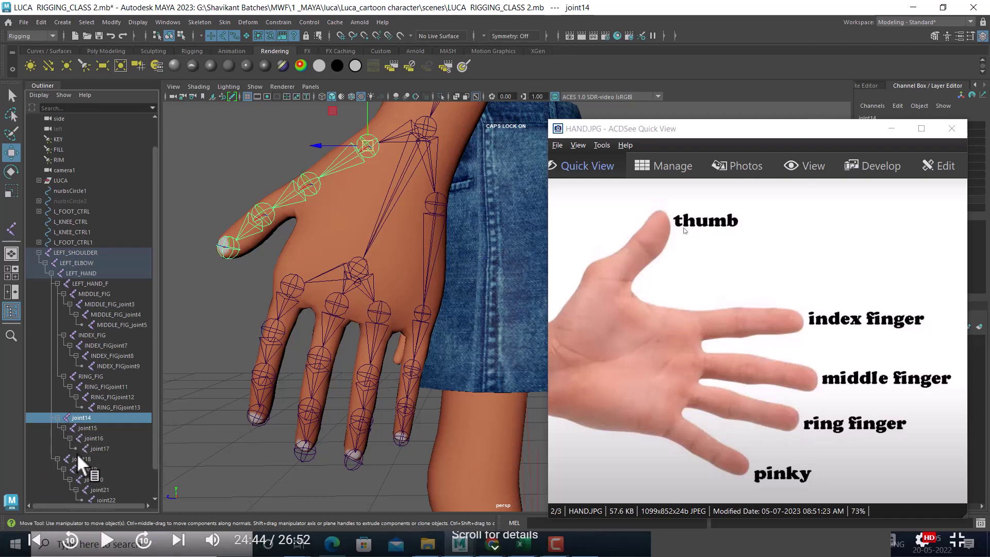
left_click(88, 428)
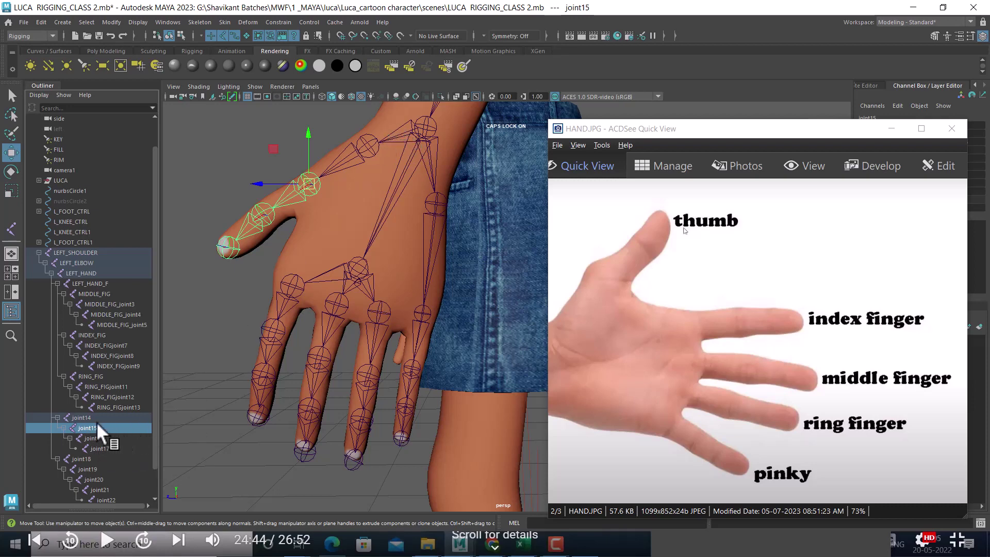
left_click(82, 417)
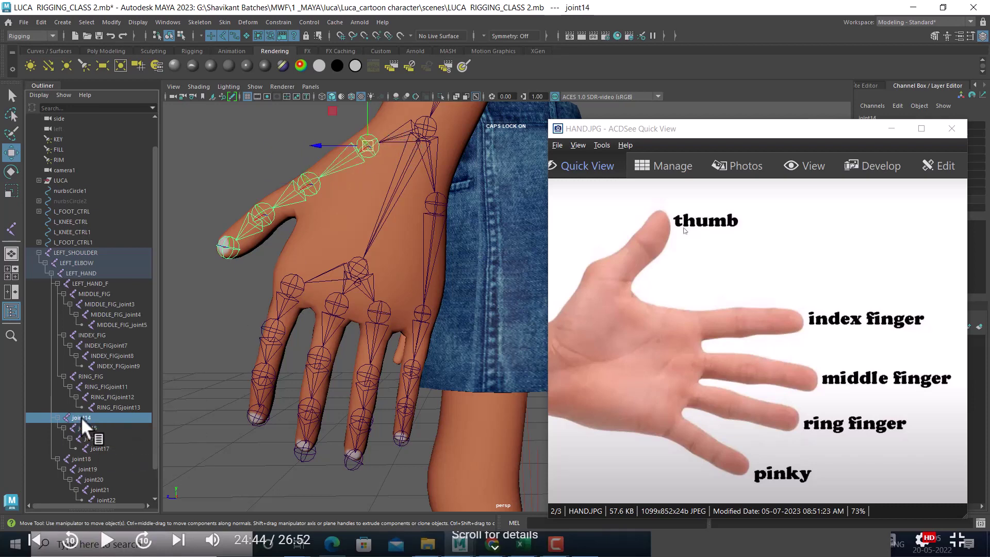
left_click_drag(96, 427, 108, 449)
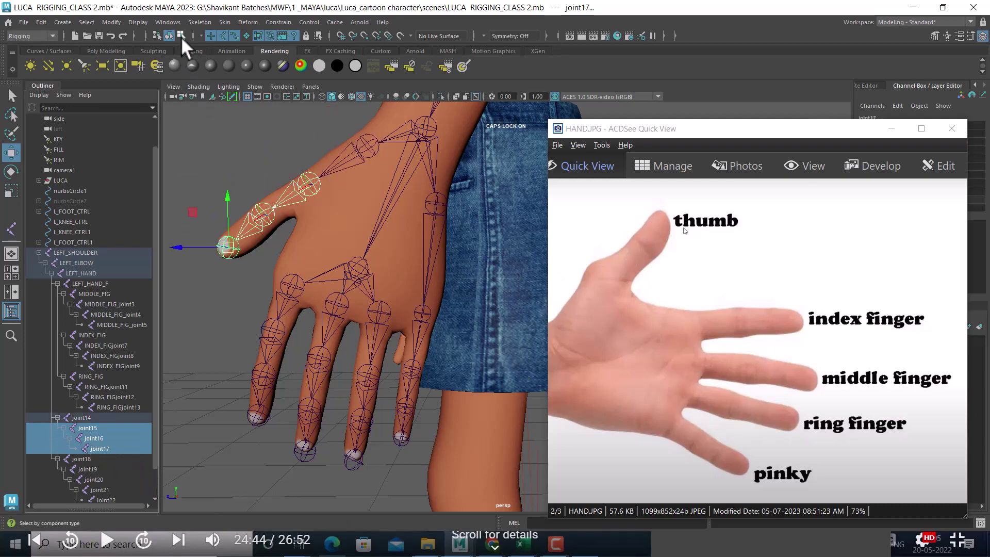
- Apply a THUMB prefix without an underscore to the thumb joints, then undo it
left_click(137, 22)
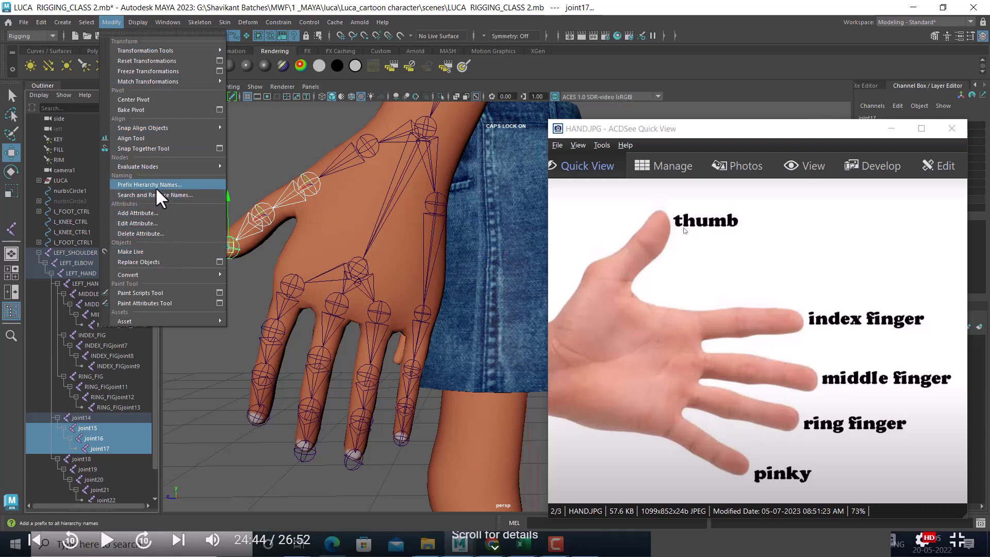
left_click(155, 184)
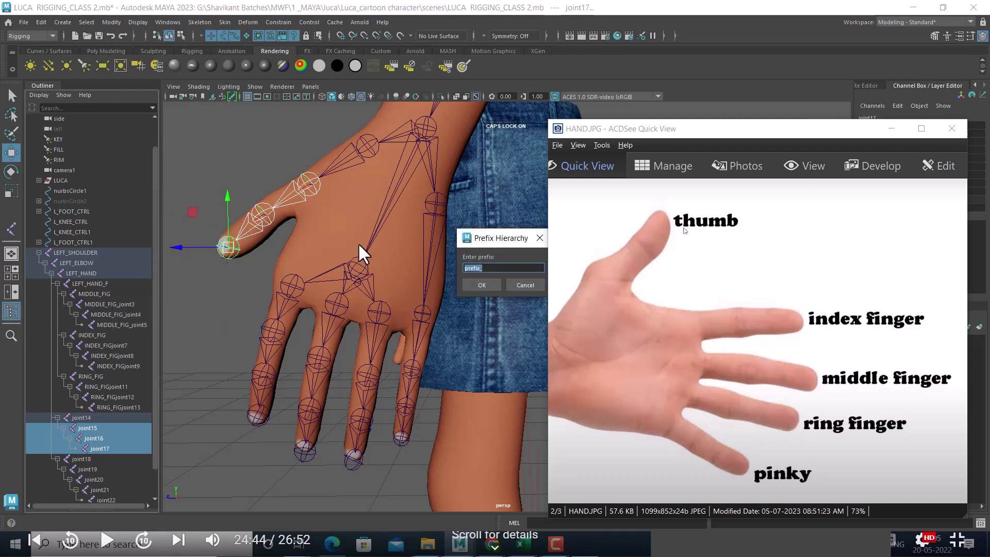
type("THUMB")
left_click(481, 284)
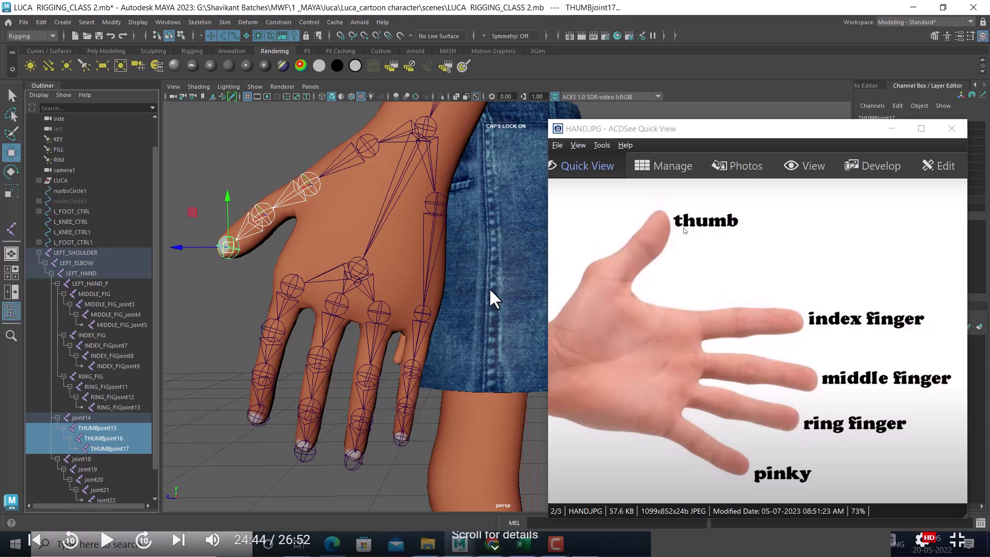
key("ctrl+z")
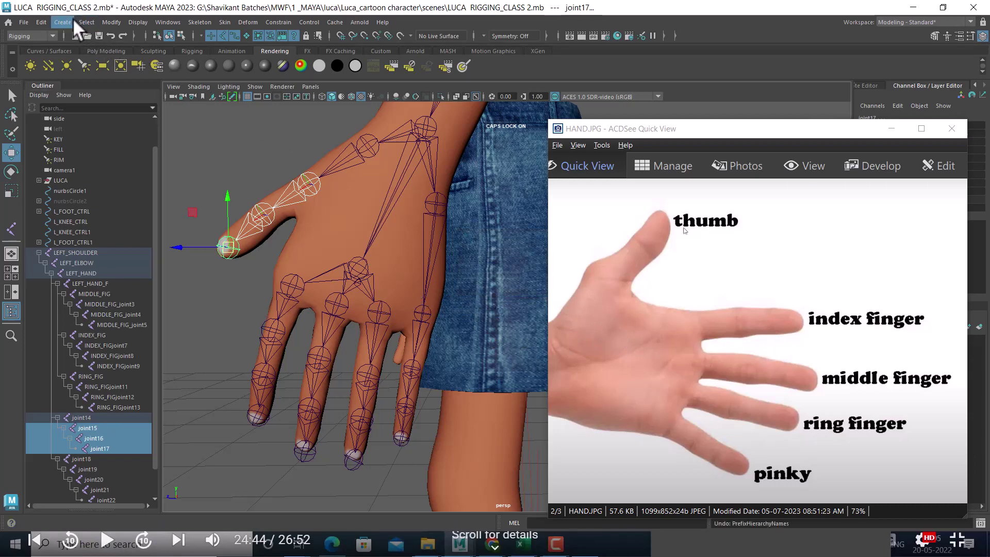
- Prefix the thumb joints with THUMB_ and rename root joint14 to THUMB
left_click(122, 23)
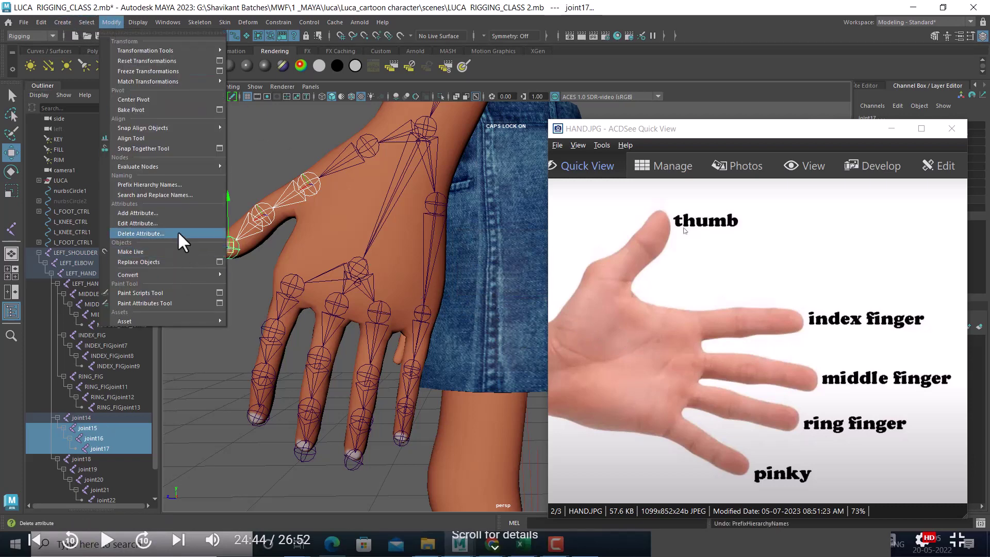
left_click(176, 184)
type("T")
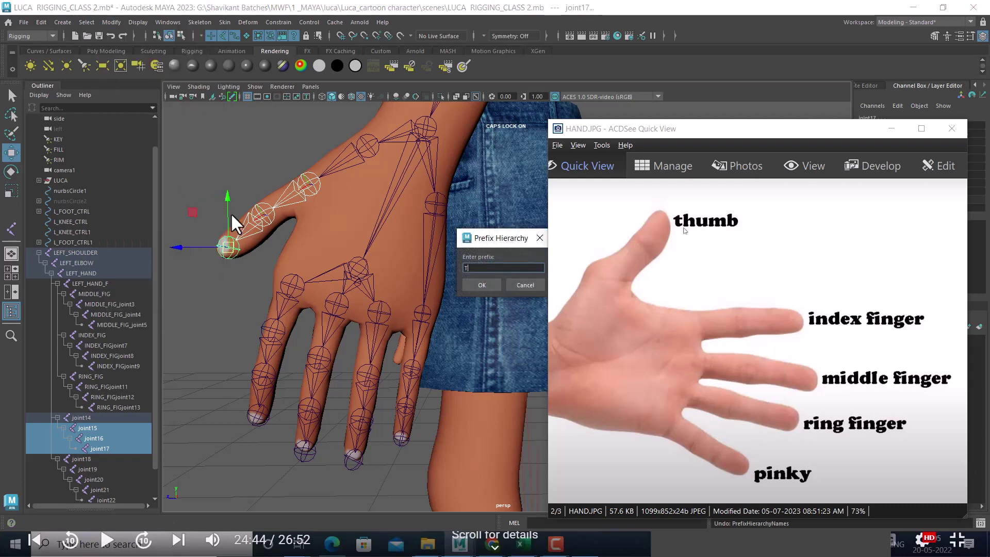
type("HUMB_")
left_click(481, 285)
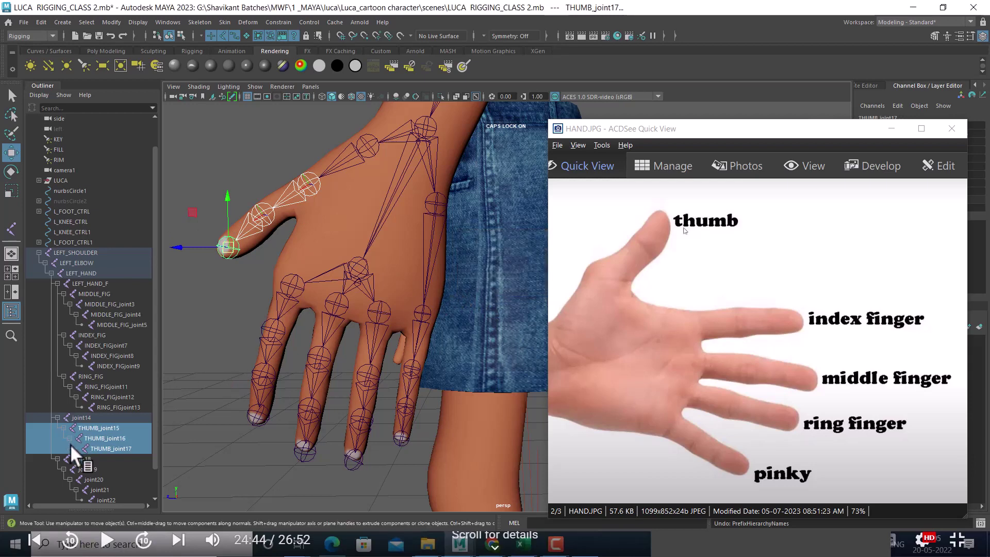
double_click(81, 415)
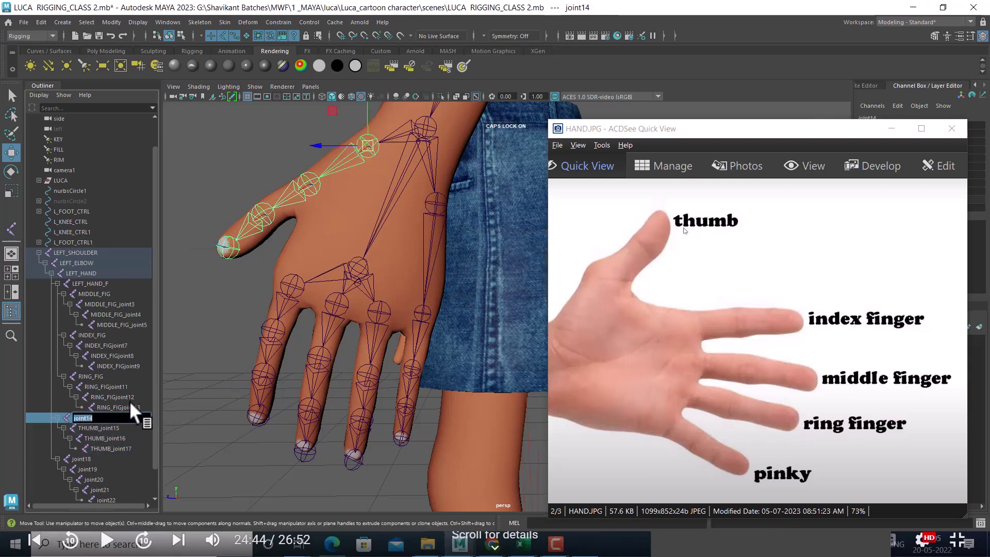
type("THUMB")
key("Return")
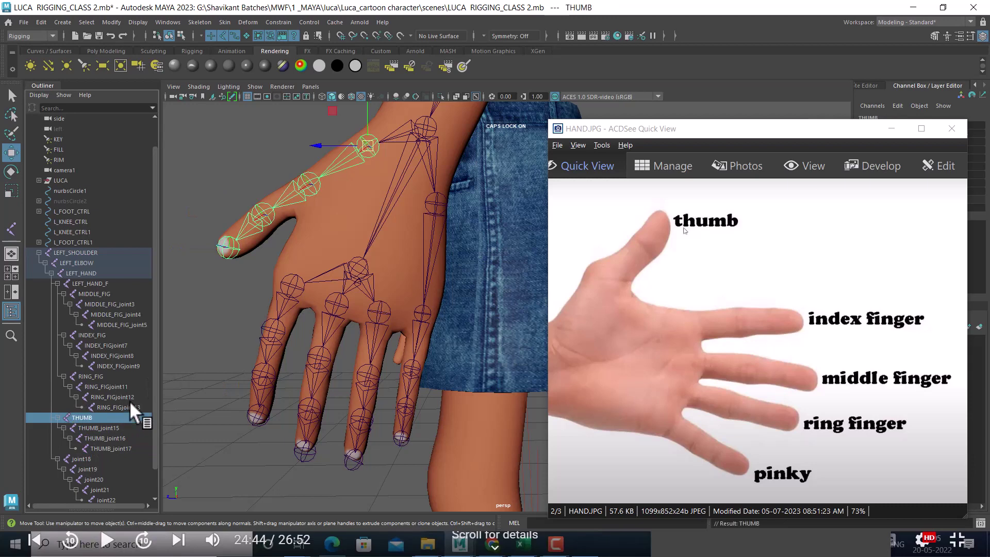
- Select the pinky child joints joint19 through joint22 under joint18
scroll(71, 385, "down", 1)
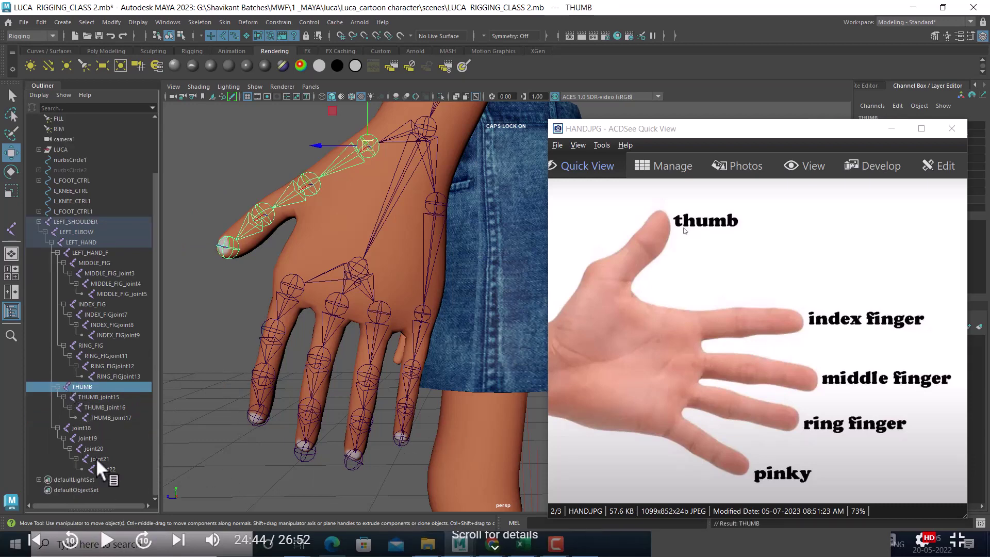
left_click(77, 427)
middle_click_drag(404, 348, 391, 280, "alt")
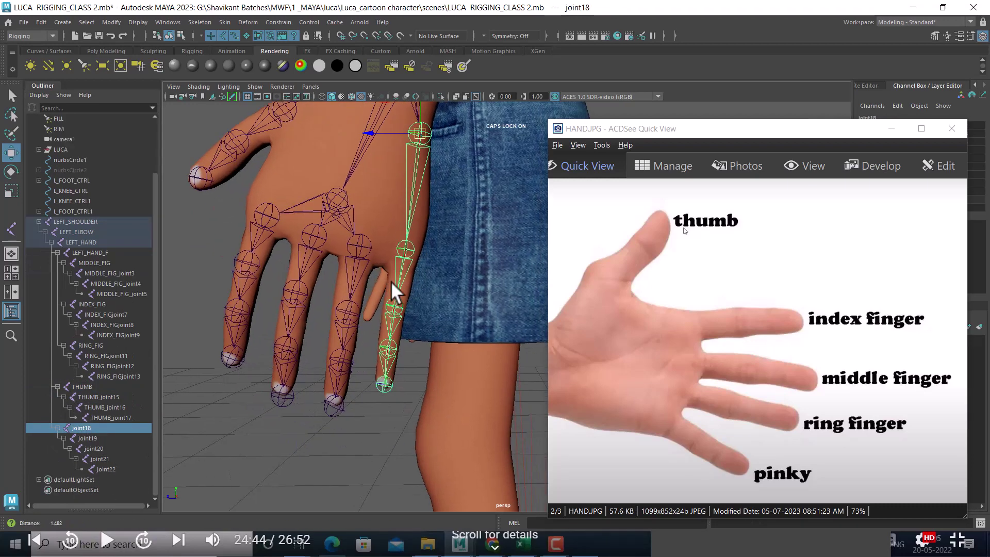
left_click(86, 438)
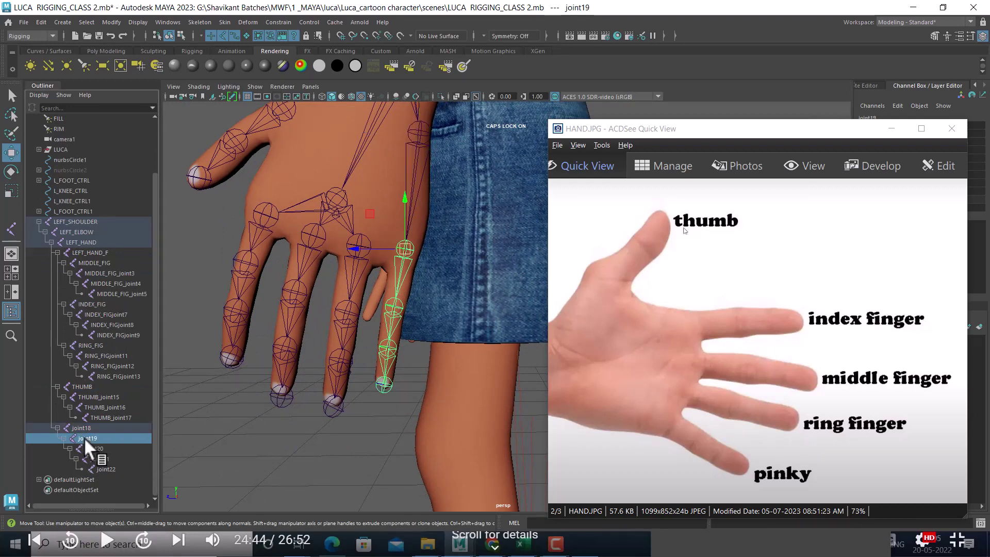
left_click_drag(84, 437, 101, 465)
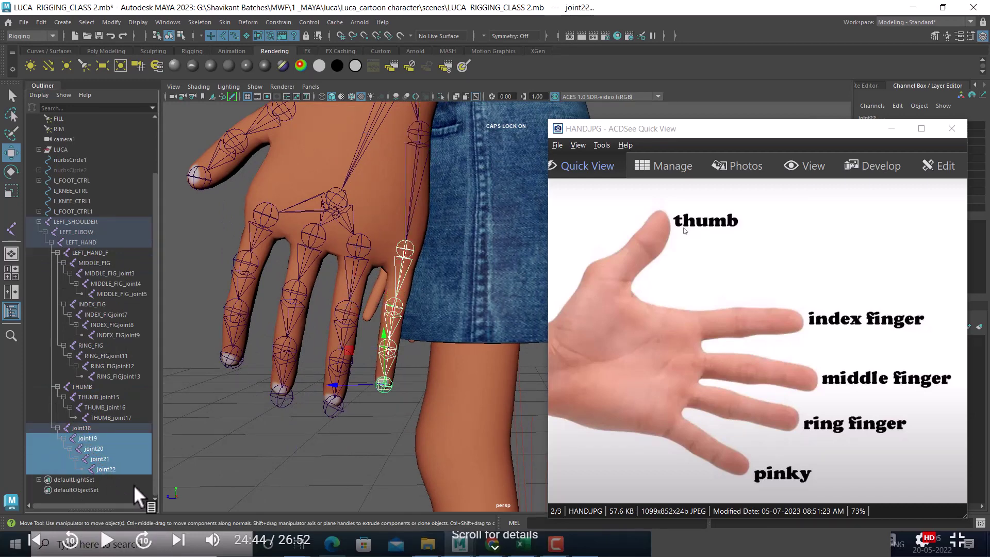
- Prefix the pinky joints with PINKY_ using Modify > Prefix Hierarchy Names
left_click(174, 22)
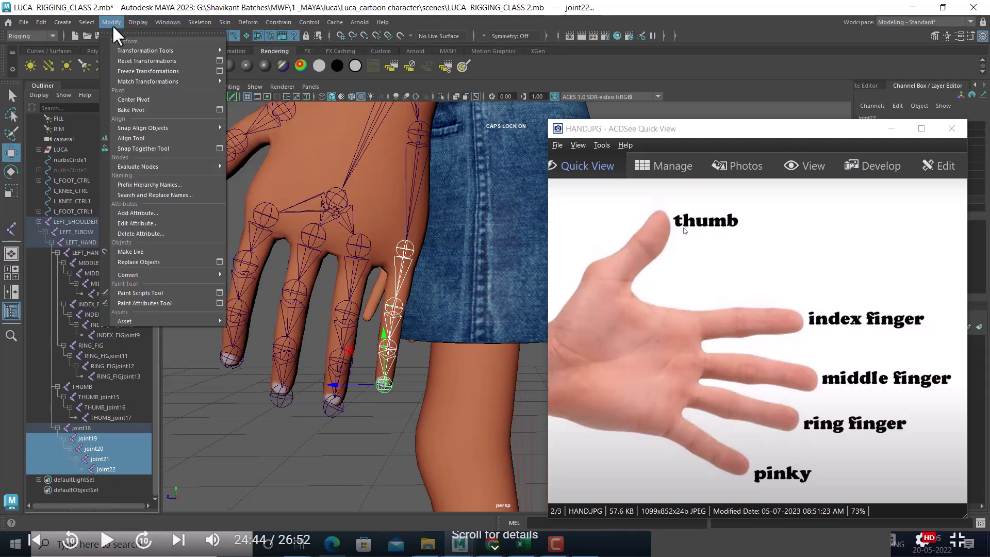
left_click(165, 181)
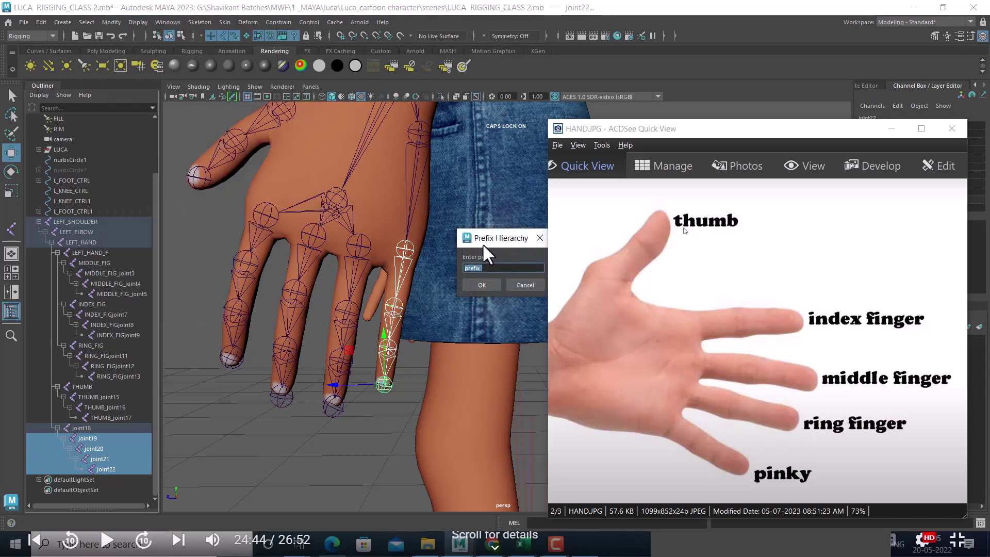
left_click_drag(483, 246, 442, 240)
type("PINKY_")
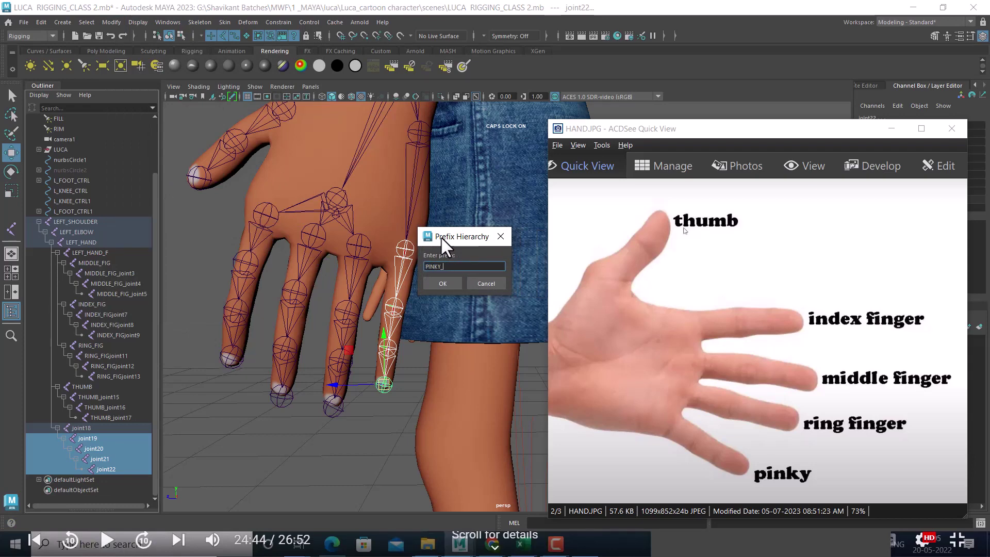
left_click(435, 284)
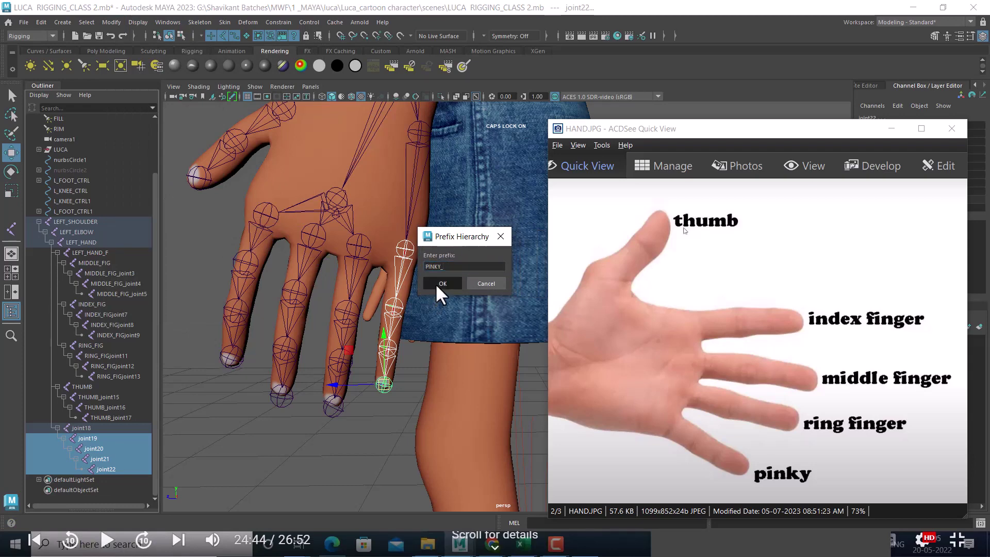
- Rename the pinky root joint18 to PINKY, then select the INDEX_FIG chain to check it
double_click(79, 428)
type("PIN")
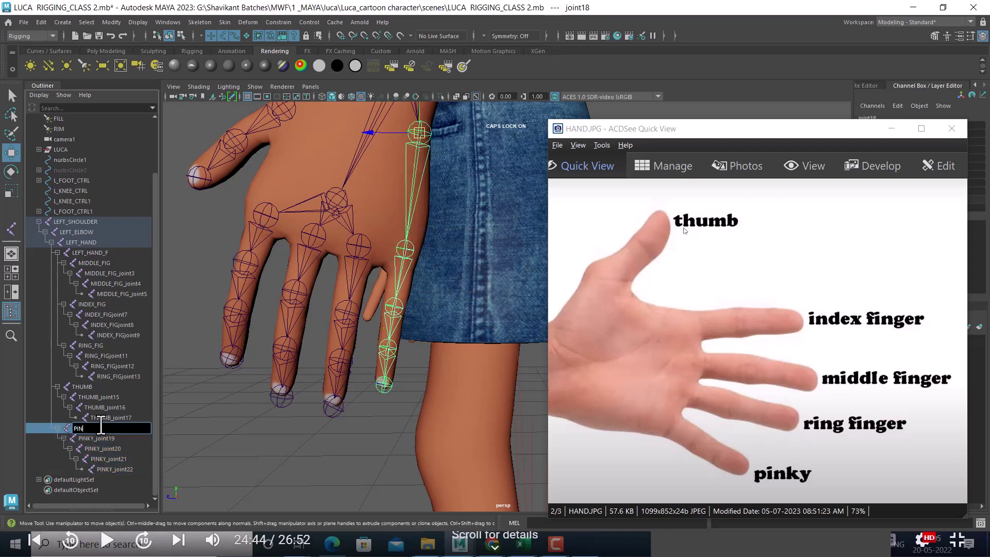
type("KY")
key("Return")
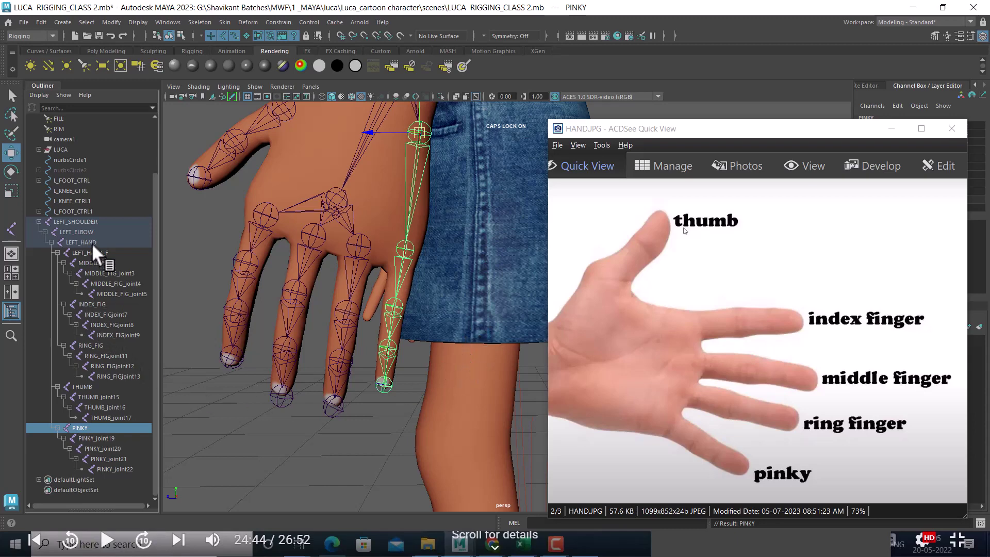
left_click(84, 304)
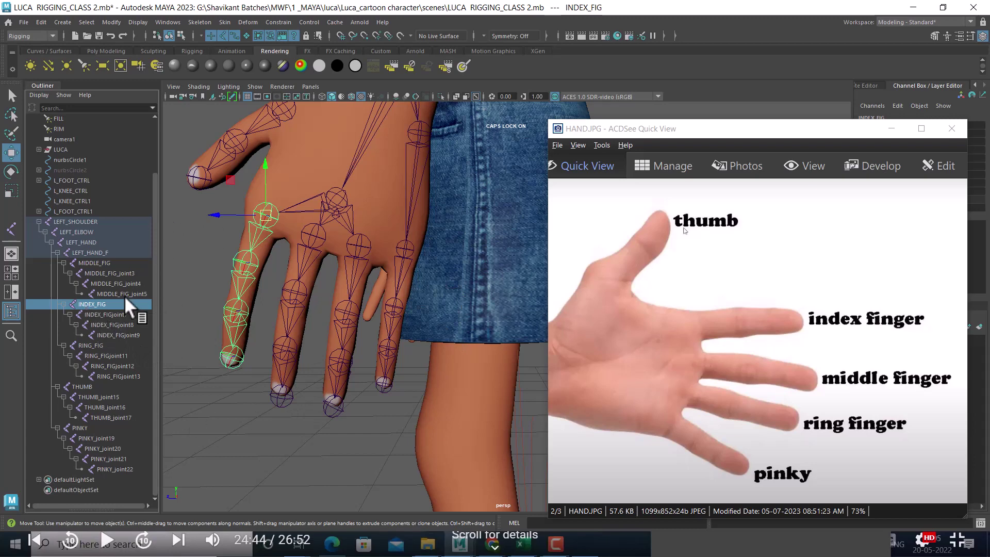
- Add the LEFT_ prefix to the index finger joint chain with Prefix Hierarchy Names
left_click(89, 263)
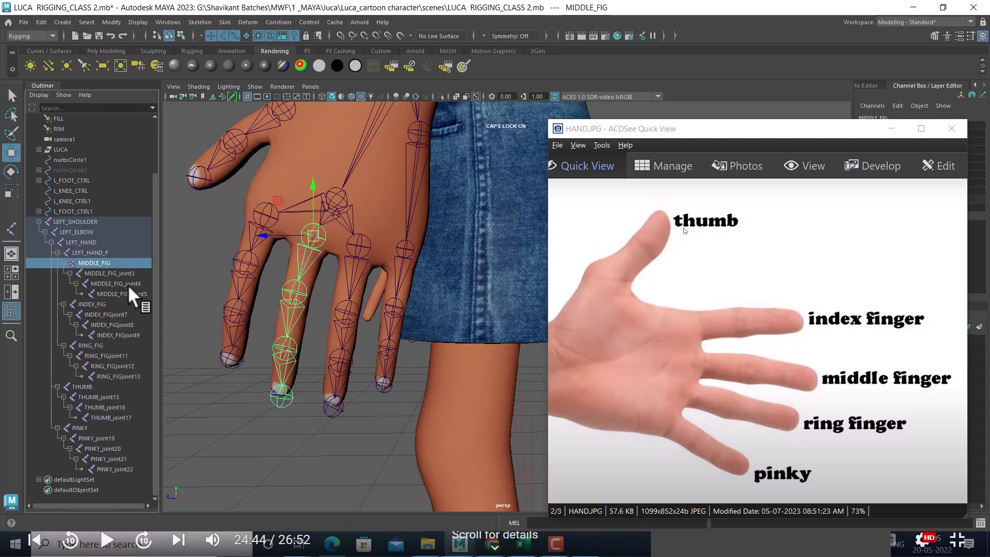
key("alt+Tab")
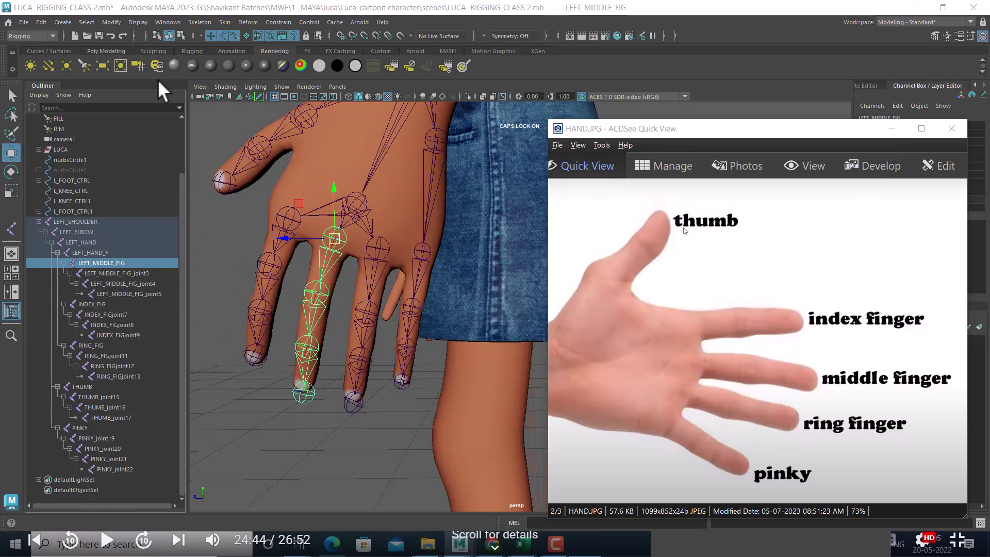
left_click(90, 304)
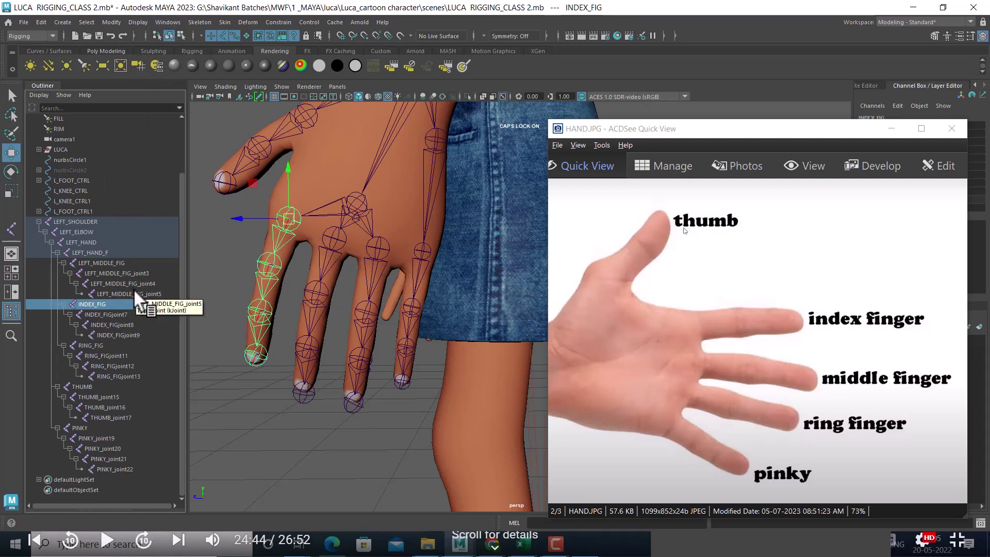
left_click(114, 314, "ctrl")
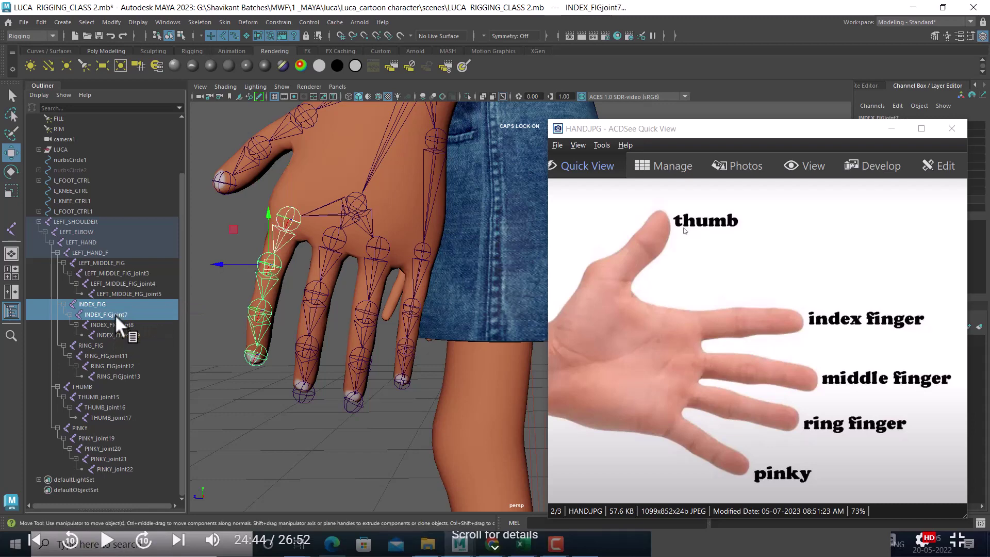
left_click(113, 332, "ctrl")
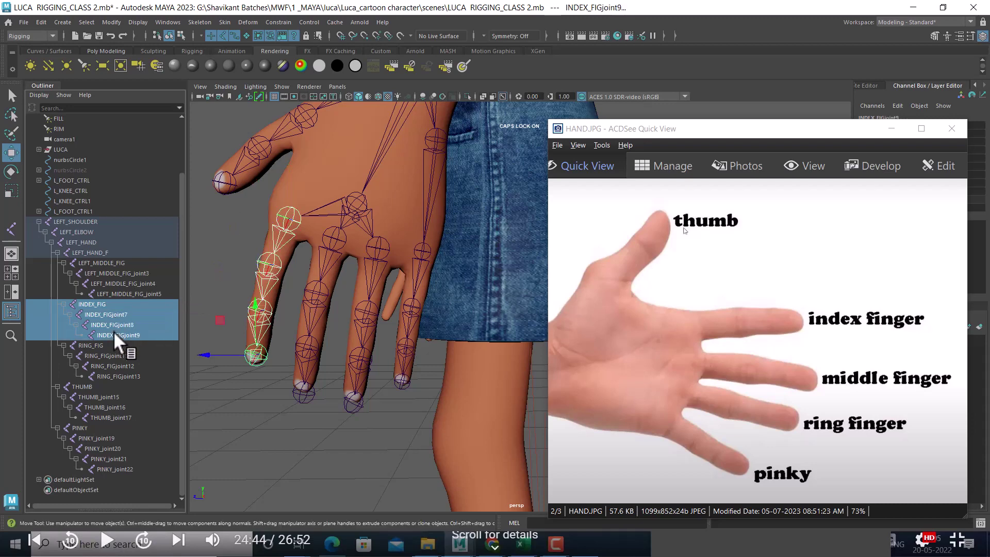
left_click(160, 22)
mouse_move(110, 21)
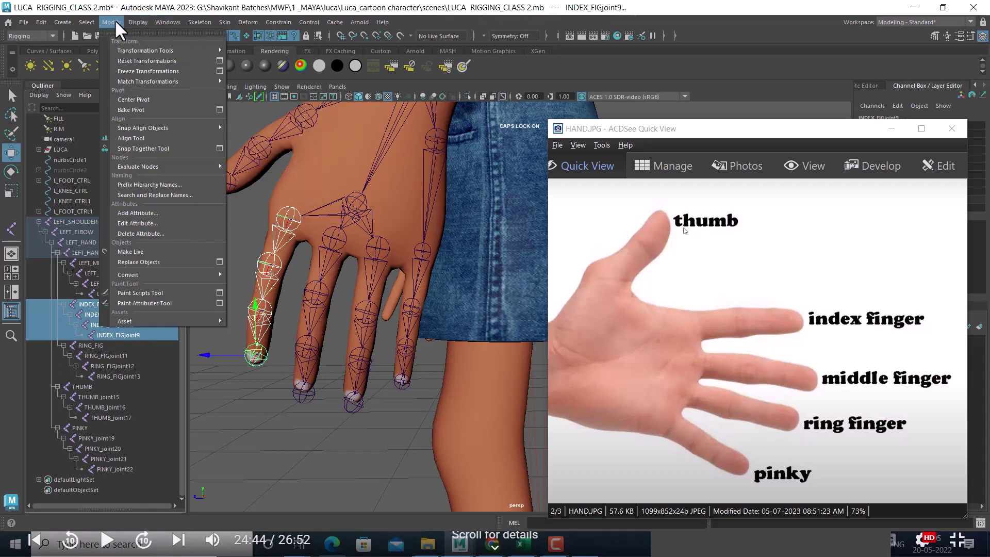
left_click(155, 184)
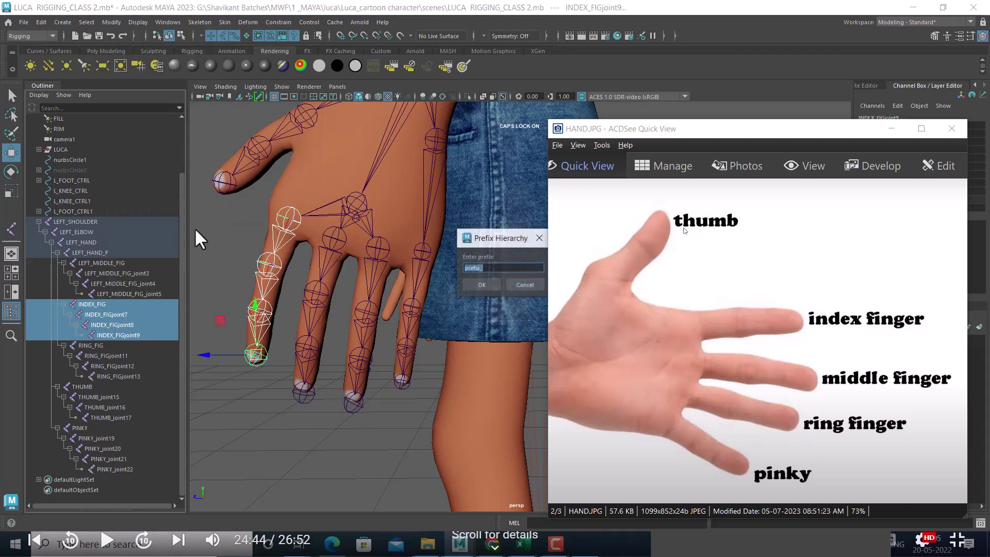
type("LEFT_")
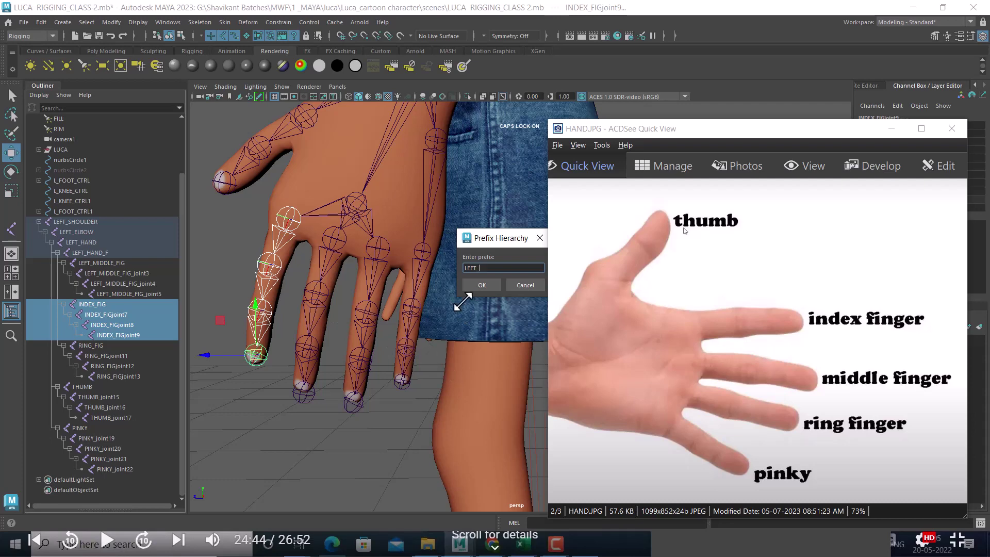
left_click(475, 284)
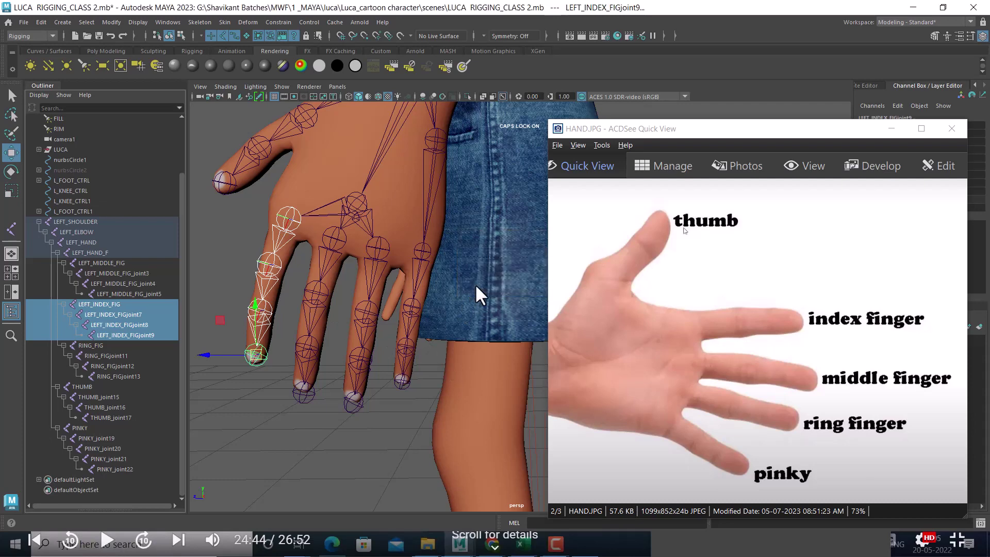
- Prefix the whole ring finger joint chain with LEFT_
left_click(89, 345)
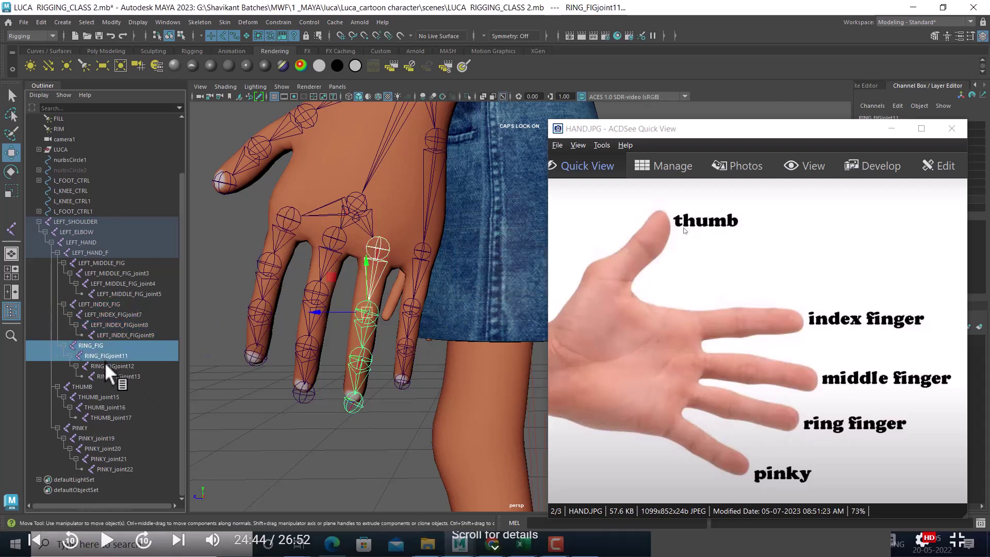
left_click_drag(103, 354, 105, 377)
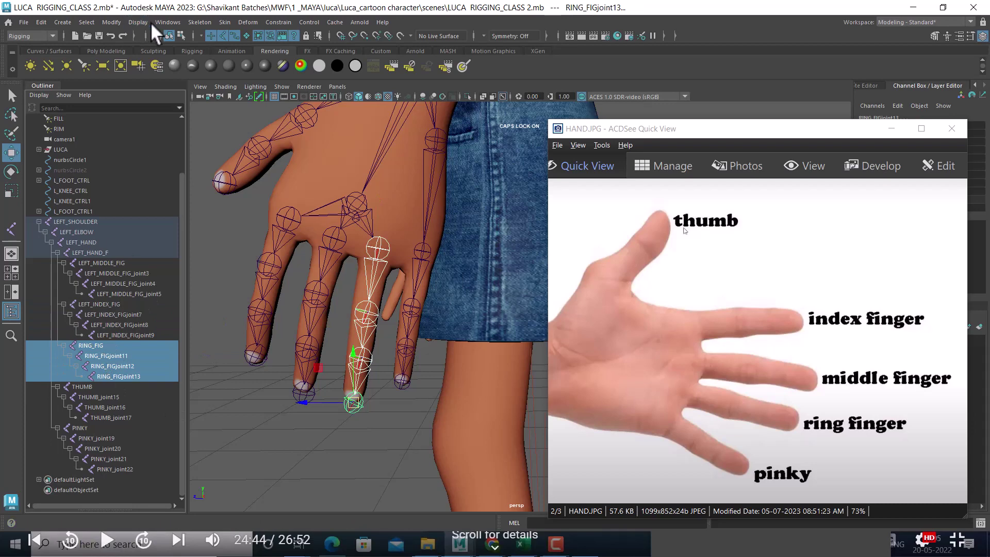
left_click(111, 22)
left_click(161, 191)
type("LEF")
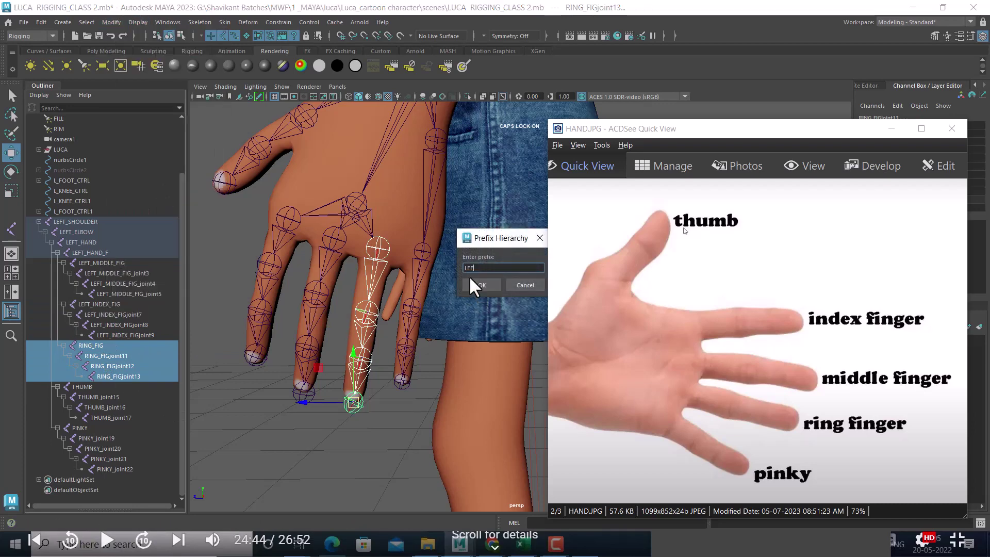
type("T_")
left_click(488, 284)
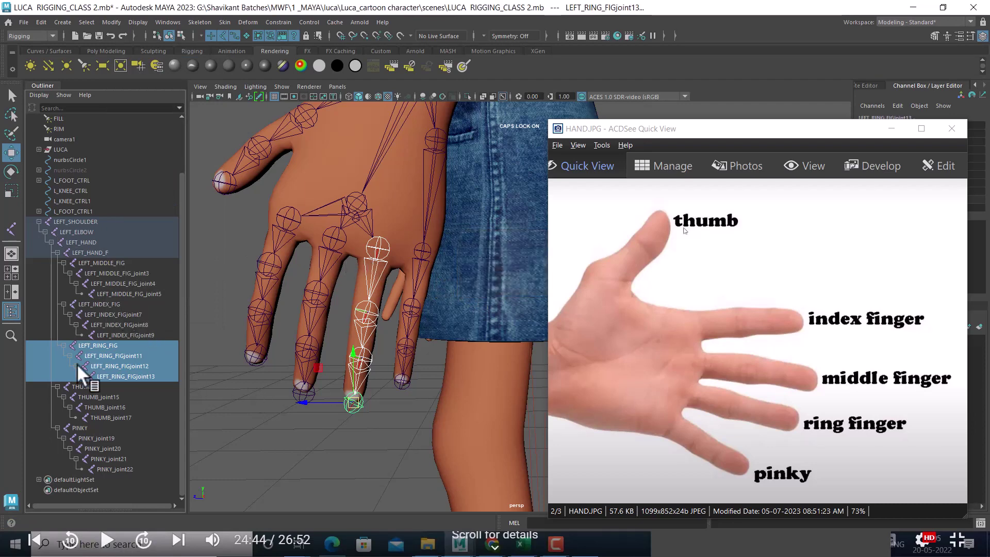
- Prefix the thumb joint chain with LEFT_
left_click(80, 387)
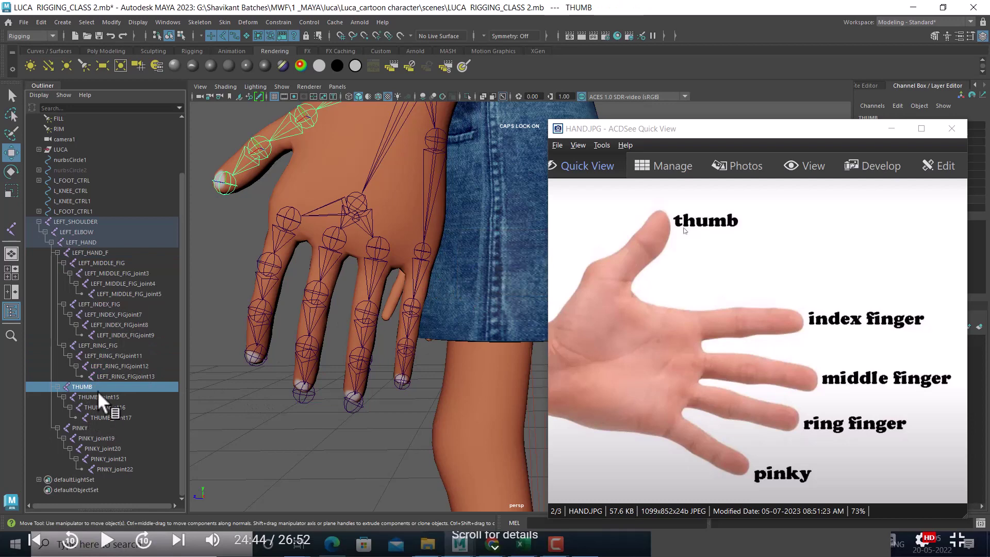
left_click_drag(97, 391, 105, 408)
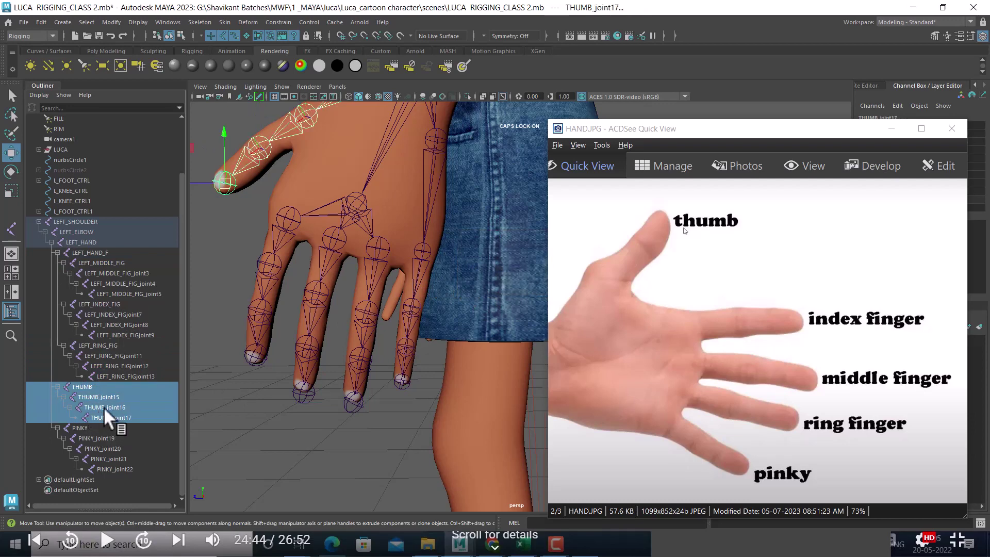
left_click(157, 20)
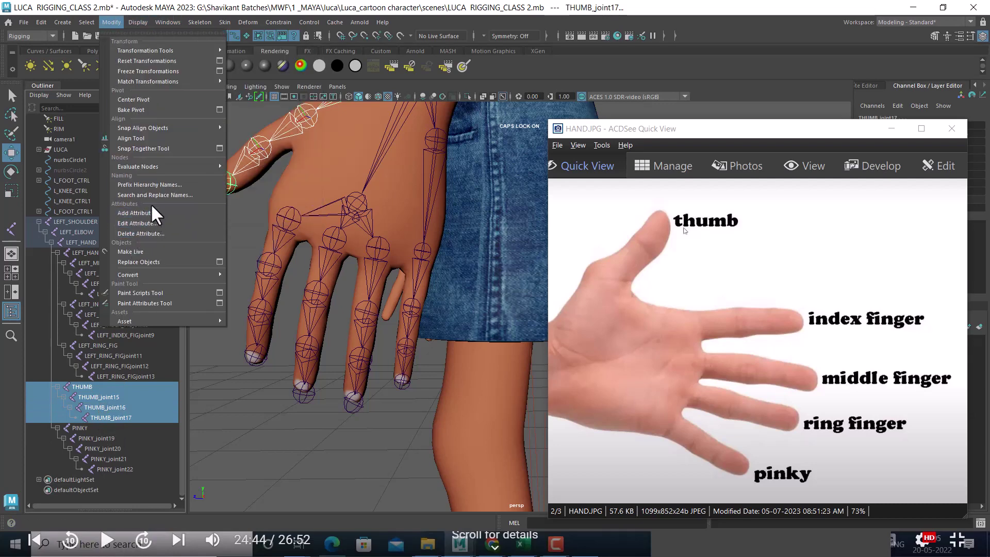
left_click(154, 184)
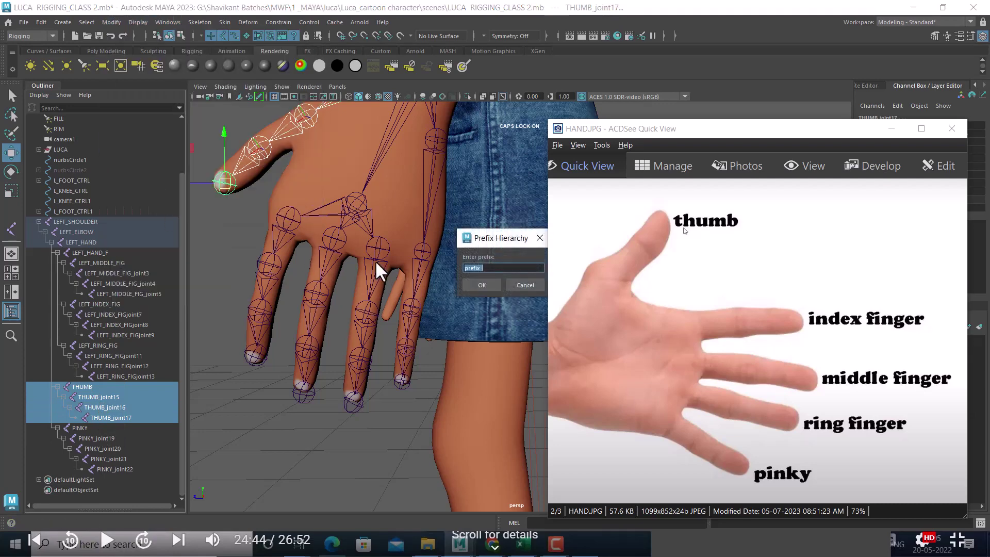
type("LEFT_")
left_click(481, 285)
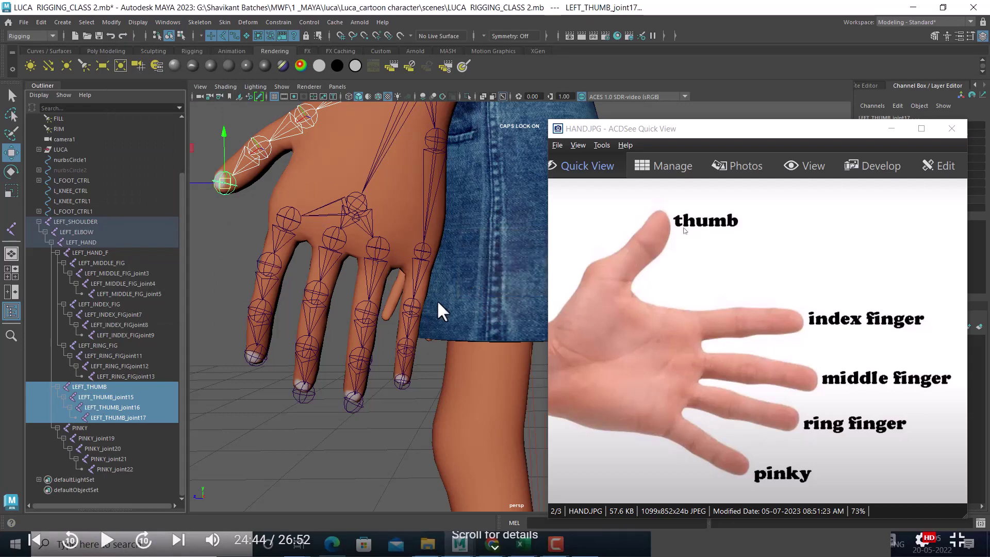
- Prefix the pinky joint chain with LEFT_, giving LEFT_PINKY through LEFT_PINKY_joint22
left_click(77, 428)
left_click_drag(90, 435, 103, 467)
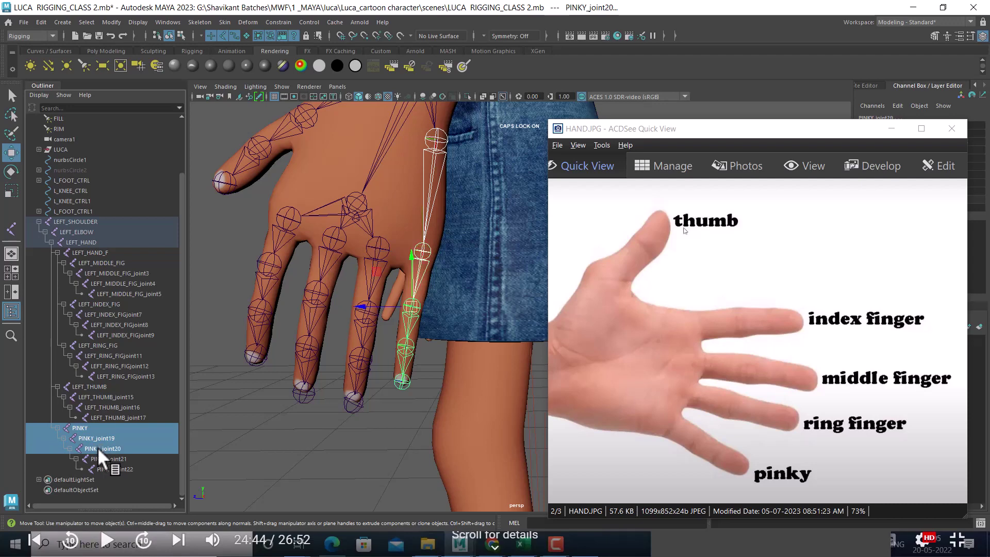
left_click(107, 23)
left_click(154, 183)
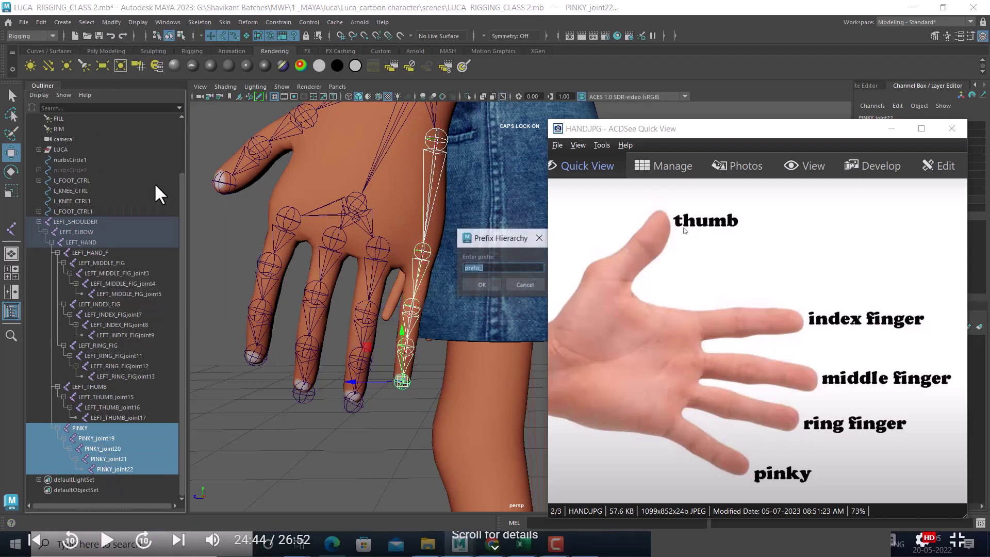
type("LEFT_")
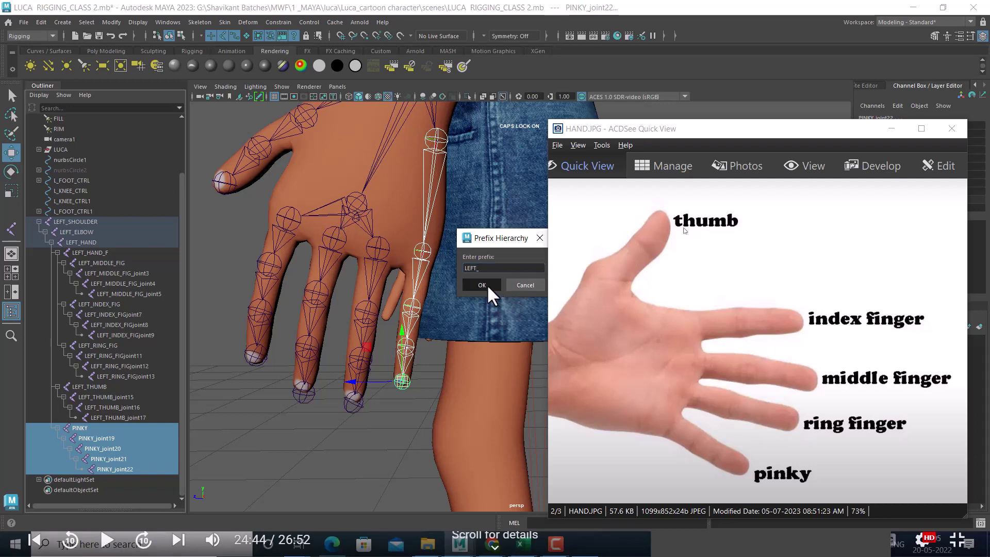
left_click(486, 284)
- Close the reference hand image, orbit to a front view and clear the selection
scroll(478, 266, "down", 5)
mouse_move(401, 314)
left_mouse_down("alt")
mouse_move(373, 470)
mouse_move(450, 364)
mouse_move(421, 357)
left_mouse_up("alt")
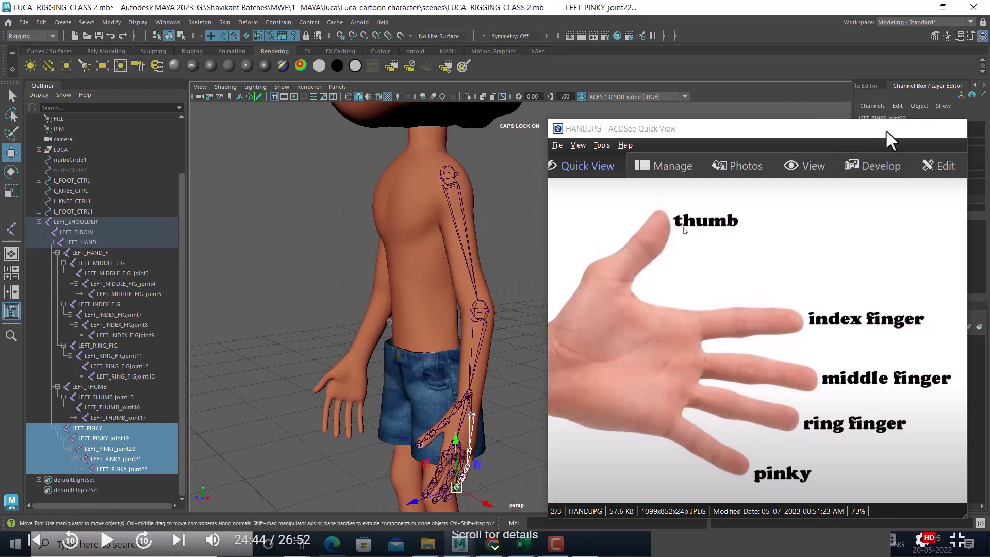
left_click(891, 128)
mouse_move(537, 311)
left_mouse_down("alt")
mouse_move(489, 334)
mouse_move(487, 305)
mouse_move(562, 351)
mouse_move(564, 297)
left_mouse_up("alt")
scroll(560, 240, "up", 3)
mouse_move(561, 243)
left_mouse_down("alt")
mouse_move(593, 280)
mouse_move(516, 303)
left_mouse_up("alt")
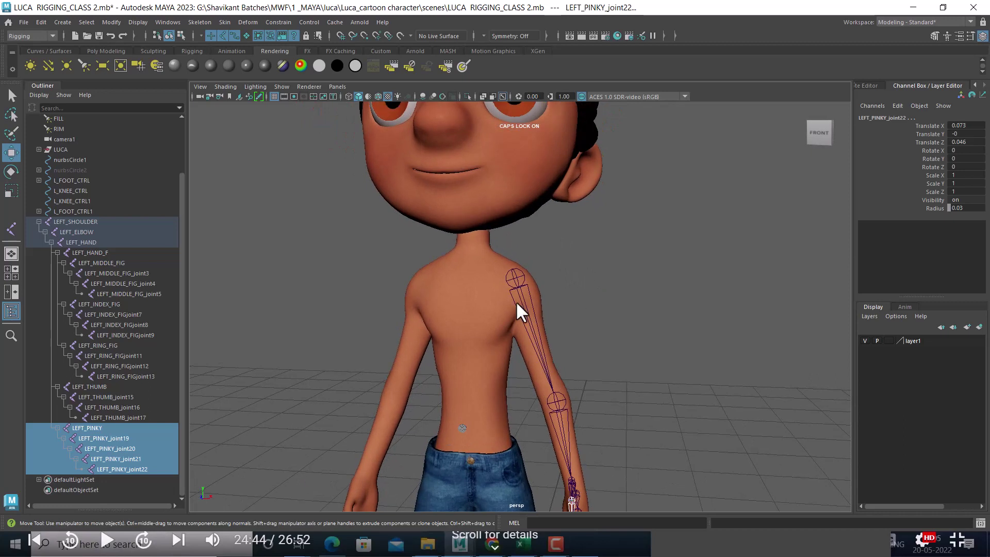
left_click(643, 281)
- Create a NURBS circle and move it up to the left shoulder
left_click(62, 22)
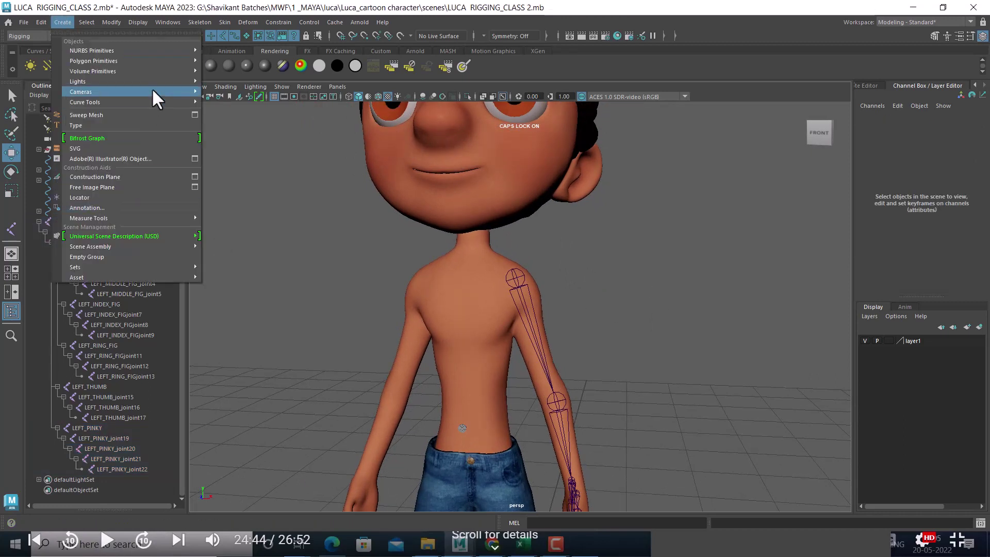
mouse_move(92, 50)
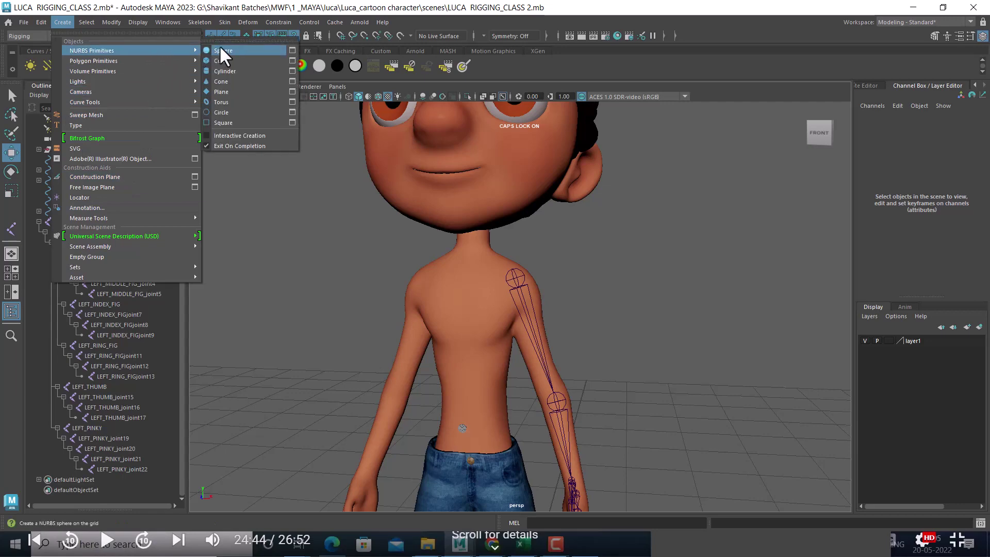
left_click(222, 45)
left_click(233, 104)
mouse_move(552, 369)
right_mouse_down("alt")
mouse_move(488, 270)
mouse_move(501, 357)
mouse_move(539, 335)
mouse_move(549, 369)
mouse_move(583, 341)
right_mouse_up("alt")
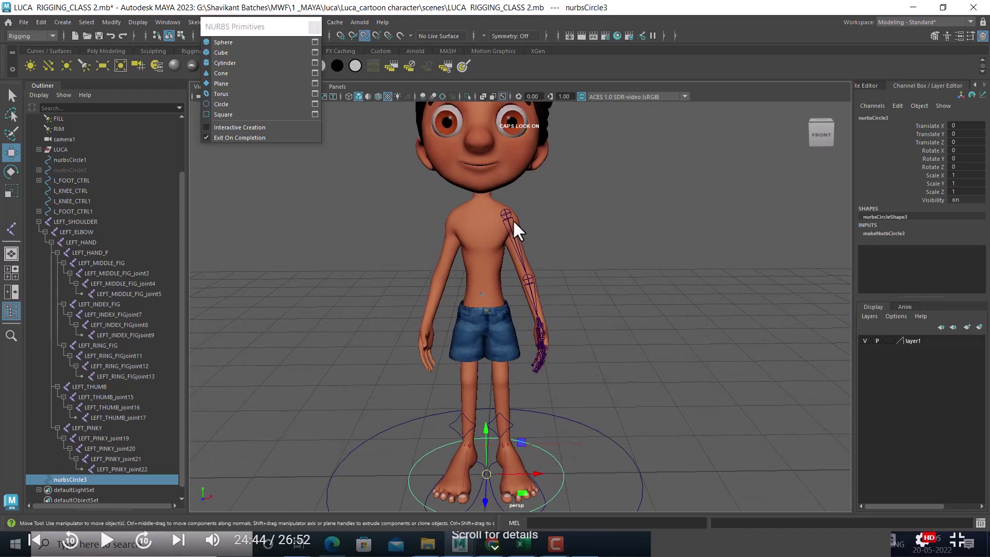
middle_click_drag(506, 209, 506, 206)
mouse_move(605, 286)
right_mouse_down("alt")
mouse_move(556, 280)
mouse_move(571, 274)
mouse_move(587, 320)
right_mouse_up("alt")
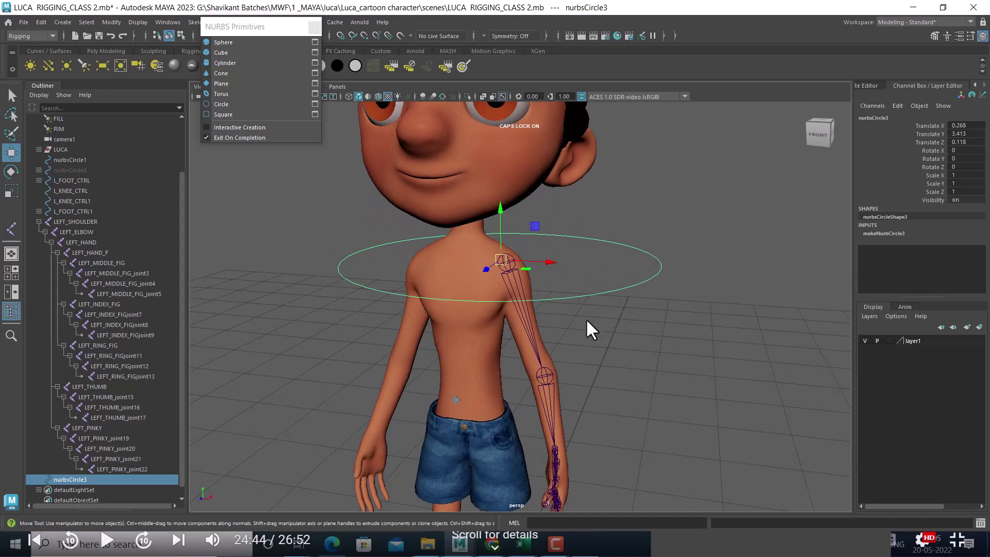
- Shrink the circle to 0.213 and tilt it -42.77 in Z to follow the shoulder
key("r")
mouse_move(501, 259)
left_mouse_down()
mouse_move(304, 364)
mouse_move(424, 327)
left_mouse_up()
key("e")
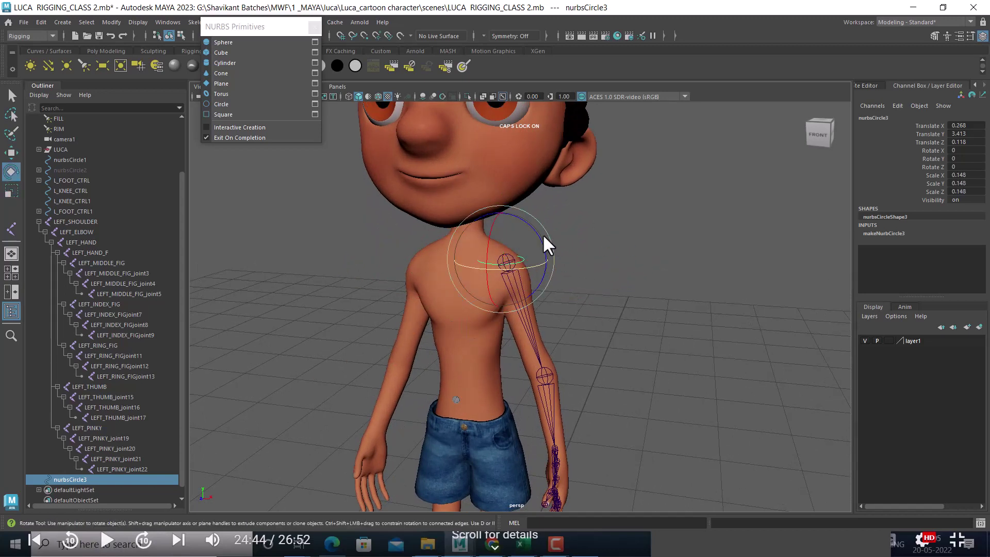
mouse_move(542, 233)
left_mouse_down()
mouse_move(546, 277)
mouse_move(520, 249)
mouse_move(558, 270)
left_mouse_up()
key("r")
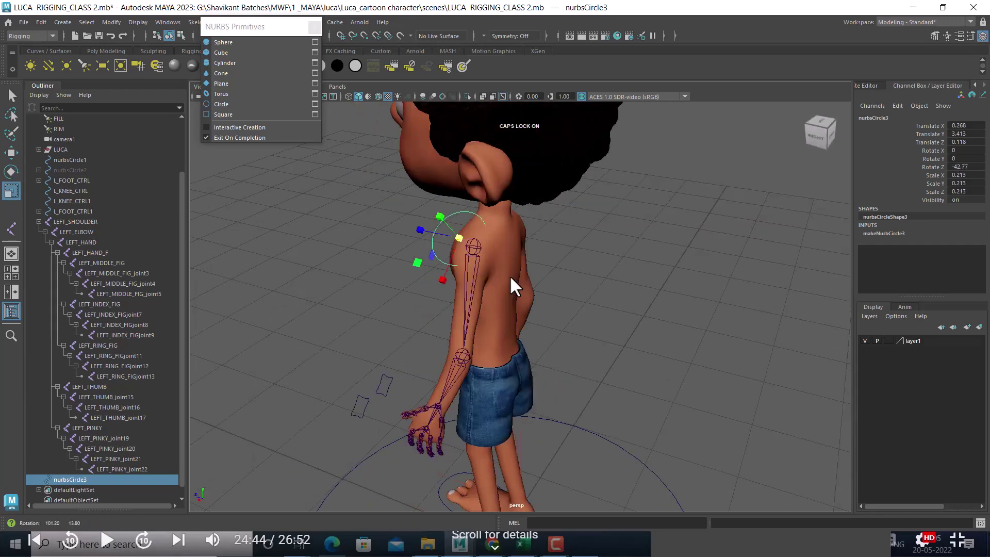
- Isolate the shoulder circle together with the shoulder joint chain
scroll(524, 324, "up", 3)
scroll(531, 322, "up", 2)
key("w")
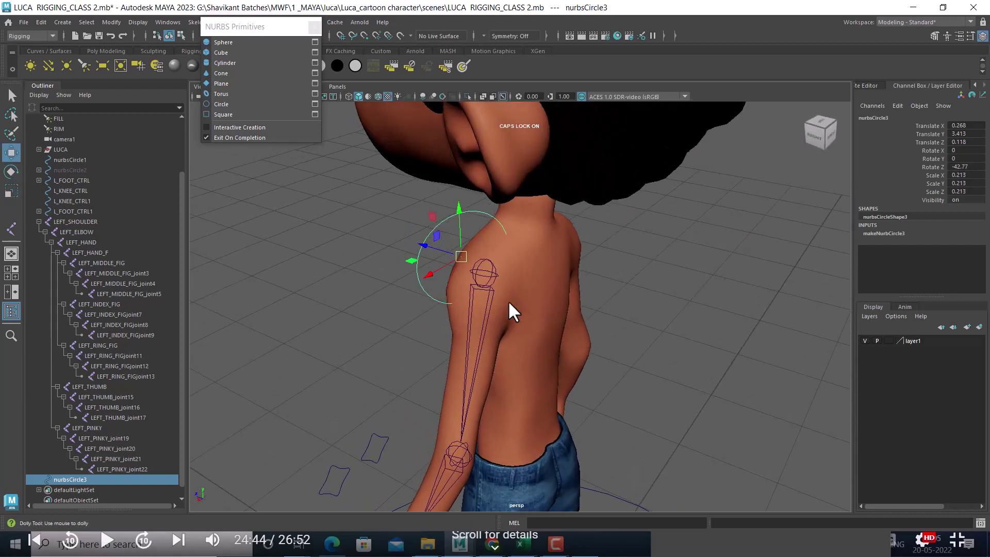
scroll(498, 281, "up", 1)
left_click(482, 264, "shift")
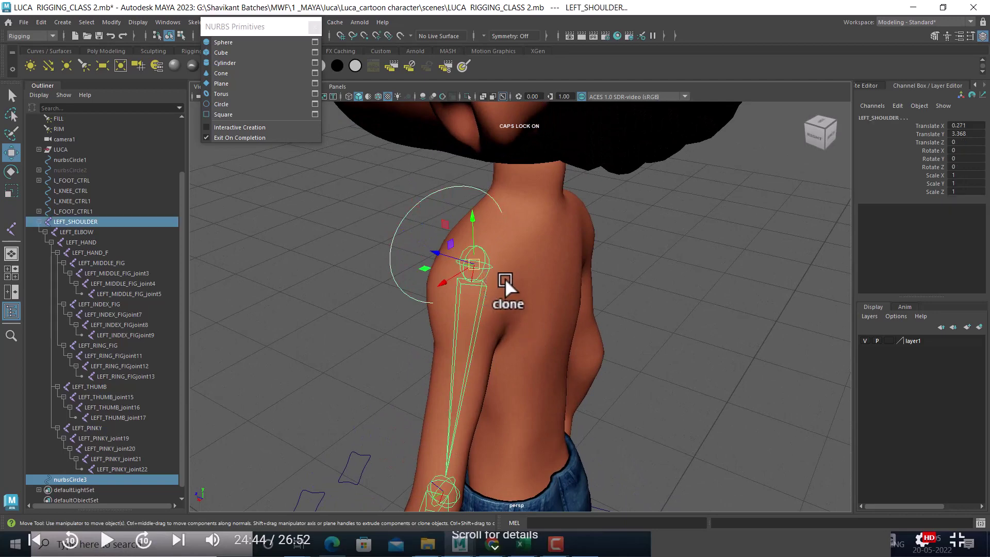
key("alt+h")
- Reselect the shoulder circle and place it onto the shoulder ball
left_click(465, 206)
mouse_move(465, 206)
left_mouse_down()
mouse_move(421, 228)
mouse_move(487, 281)
left_mouse_up()
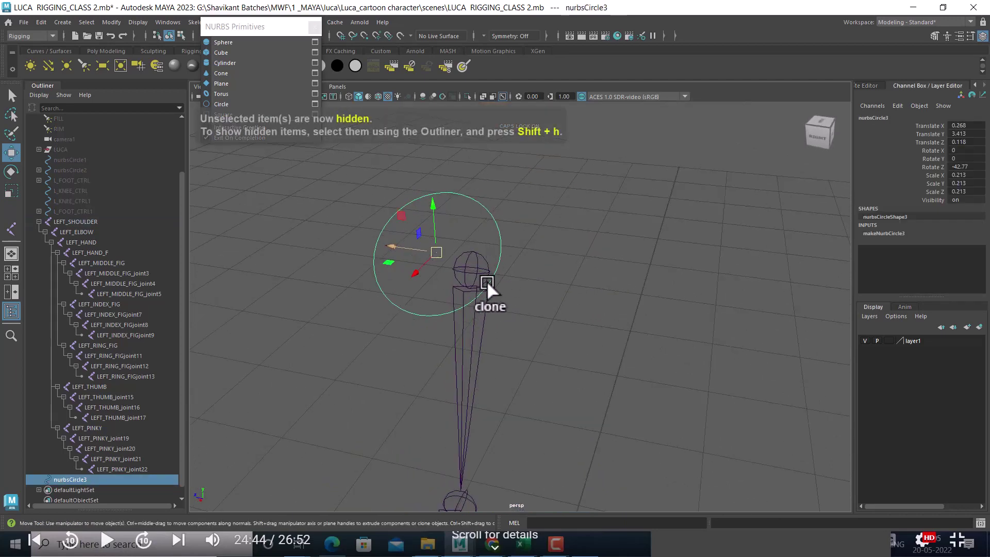
middle_click_drag(469, 268, 475, 270)
mouse_move(475, 270)
left_mouse_down("alt")
mouse_move(604, 301)
mouse_move(730, 295)
mouse_move(712, 298)
left_mouse_up("alt")
- In control-vertex mode, select three of the circle's CVs and scale them inward
right_click(651, 221)
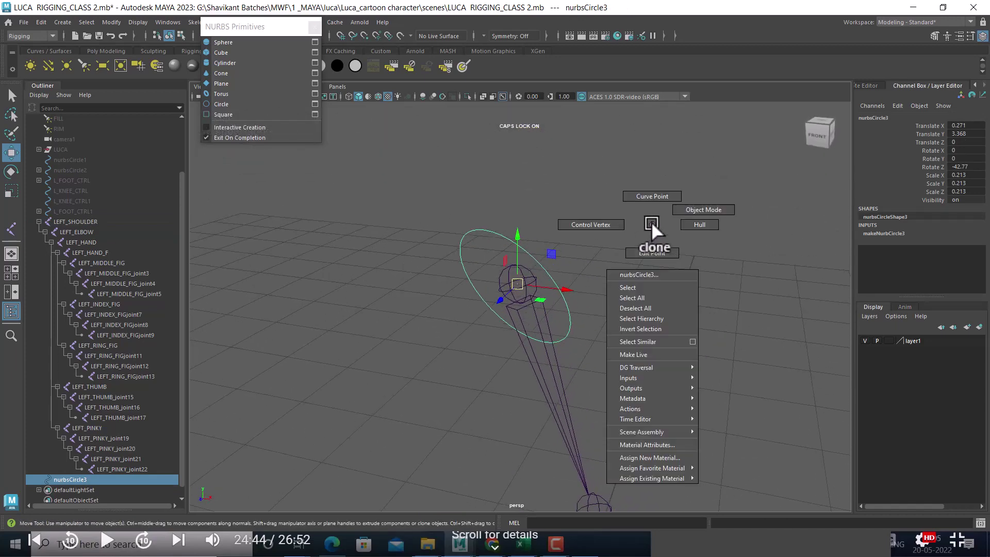
left_click(449, 222)
left_click_drag(450, 222, 501, 238, "alt")
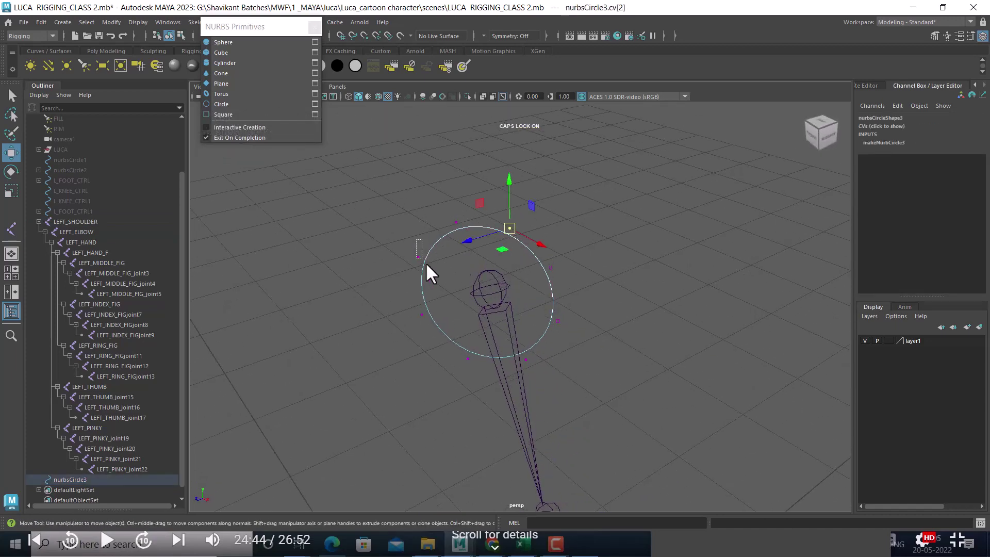
left_click(419, 257, "shift")
left_click(468, 358, "shift")
left_click_drag(566, 356, 570, 323, "alt")
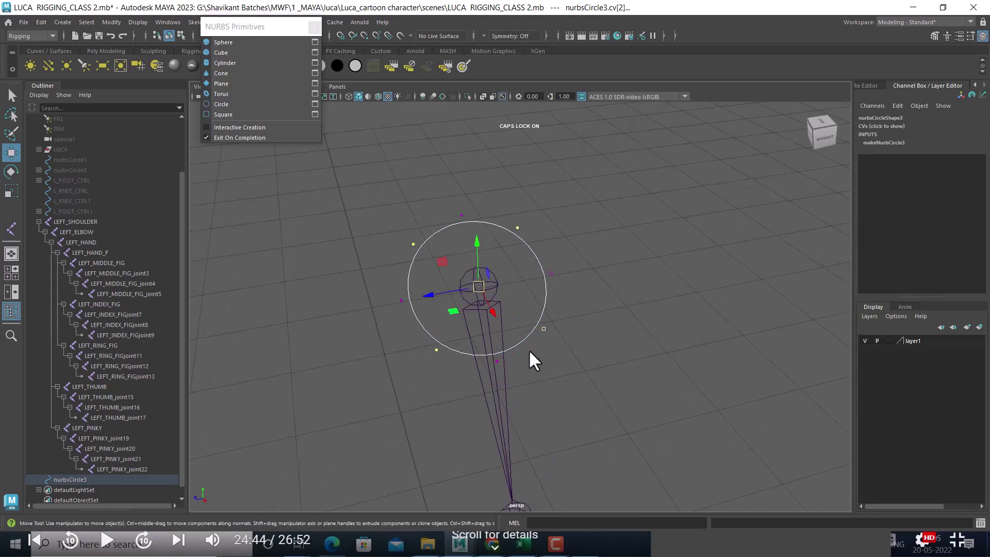
key("r")
mouse_move(493, 302)
left_mouse_down()
mouse_move(441, 308)
mouse_move(585, 293)
mouse_move(617, 277)
mouse_move(614, 295)
left_mouse_up()
- In front view, select two CVs and pull them to bend the curve into an arc
key("space")
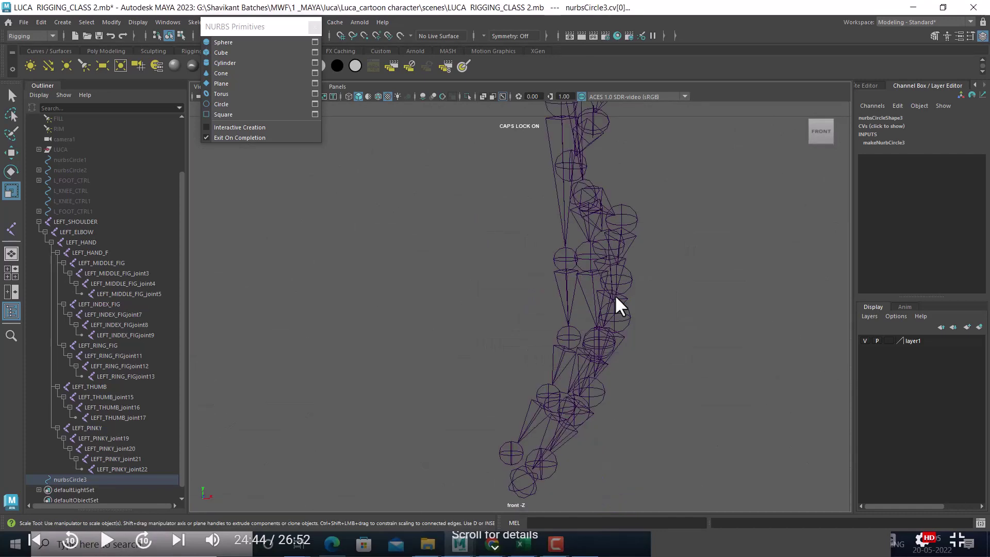
scroll(626, 243, "up", 3)
scroll(630, 372, "up", 5)
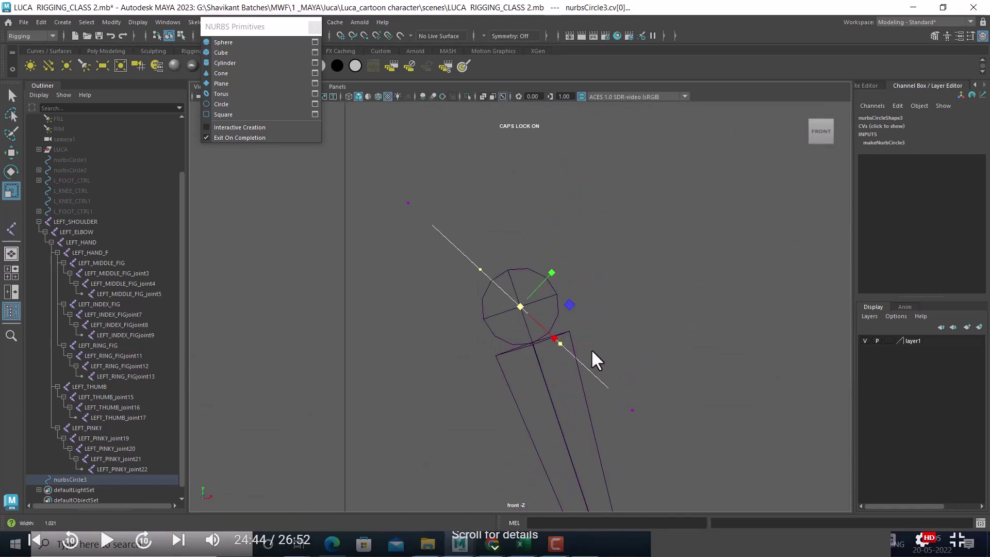
left_click(533, 333)
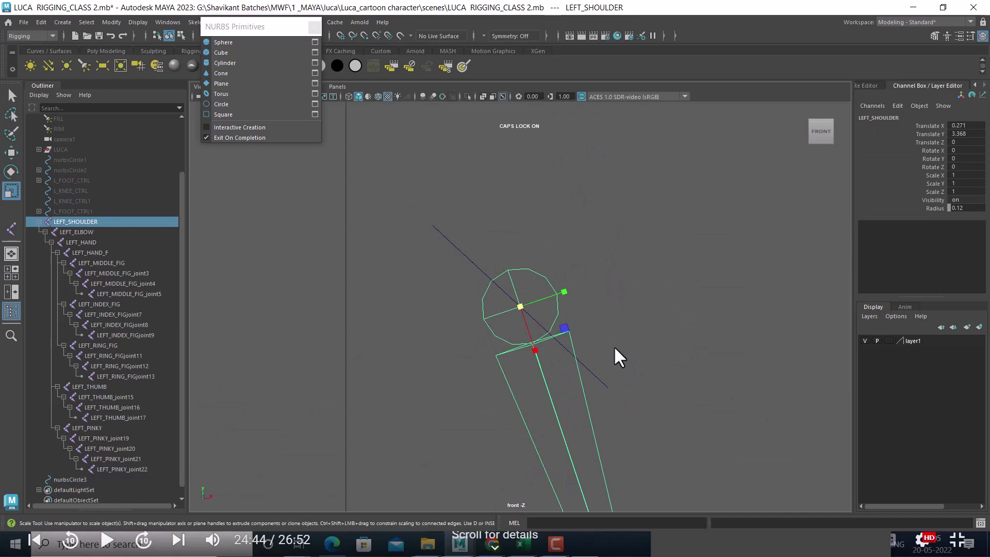
left_click(599, 384)
key("w")
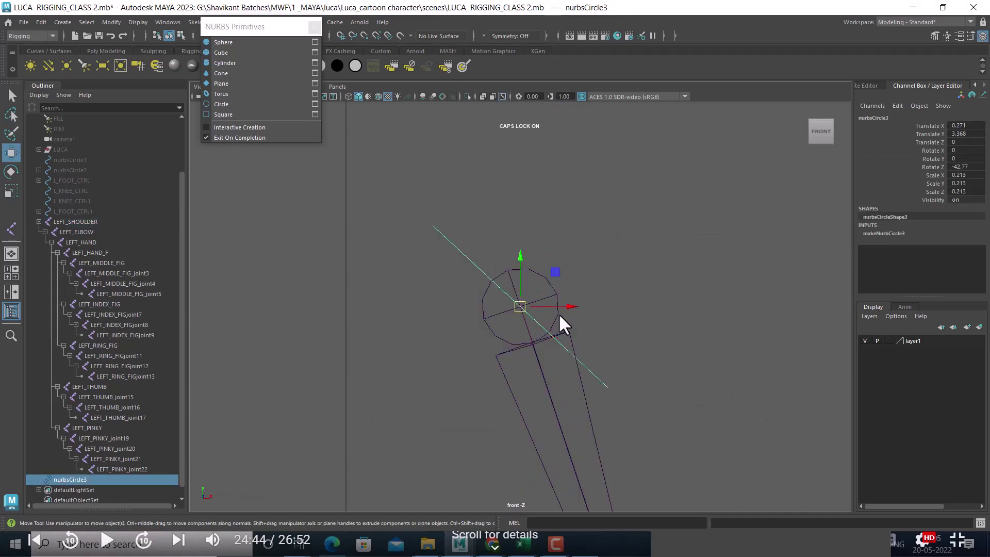
right_click_drag(668, 235, 526, 250)
left_click(408, 204)
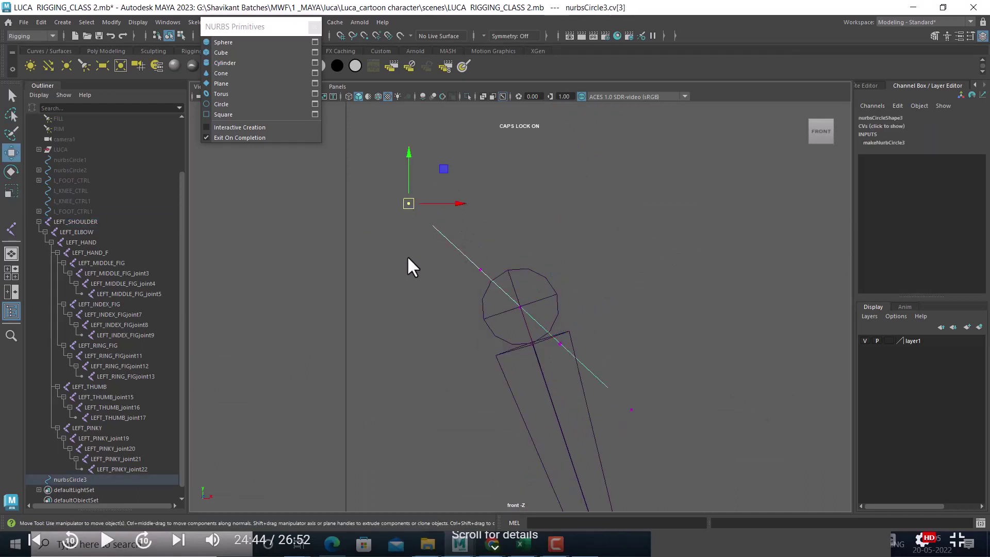
left_click_drag(627, 390, 601, 411)
key("ctrl+z")
left_click_drag(661, 386, 618, 419, "shift")
left_click_drag(521, 307, 505, 339)
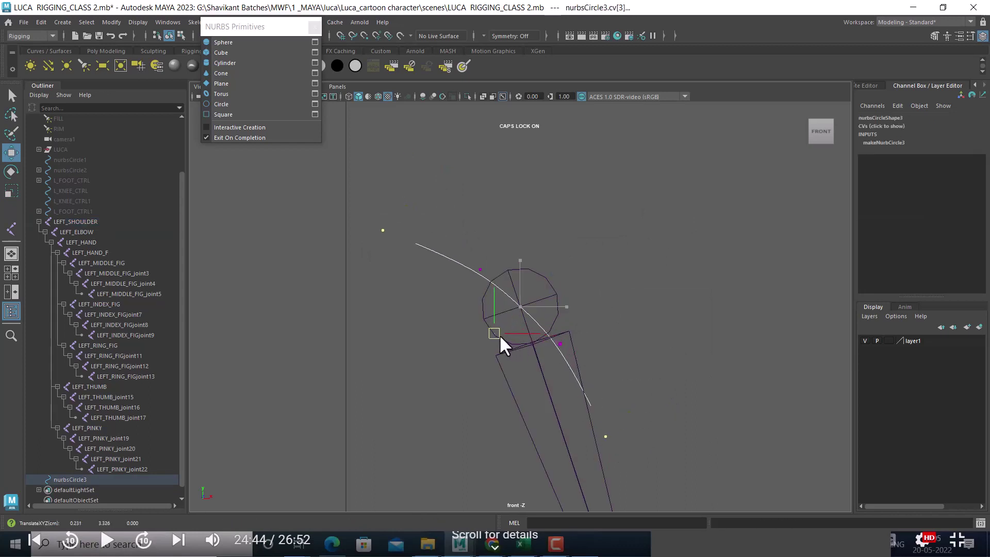
- Return the curve to object mode, unhide the character mesh, and go back to perspective view
right_click_drag(608, 304, 701, 225)
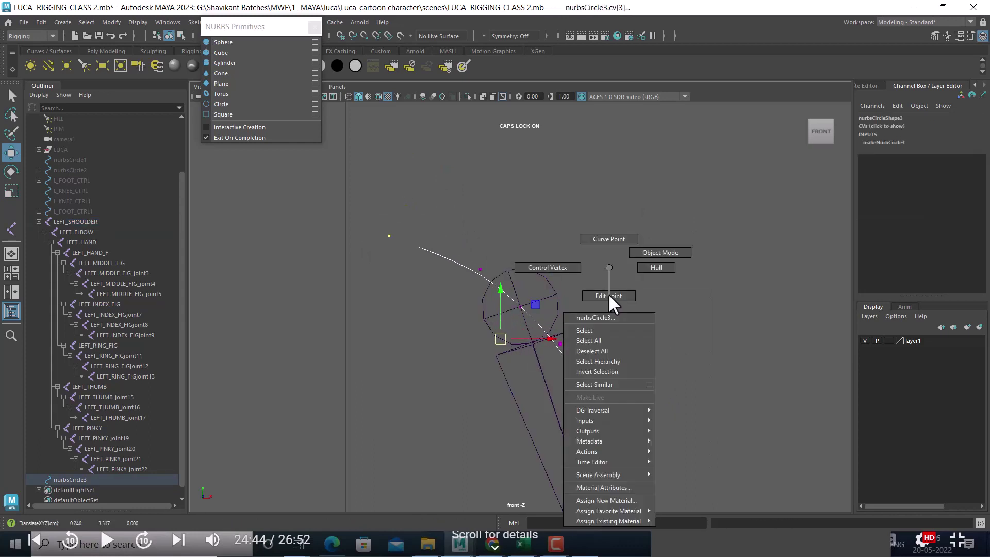
key("ctrl+shift+h")
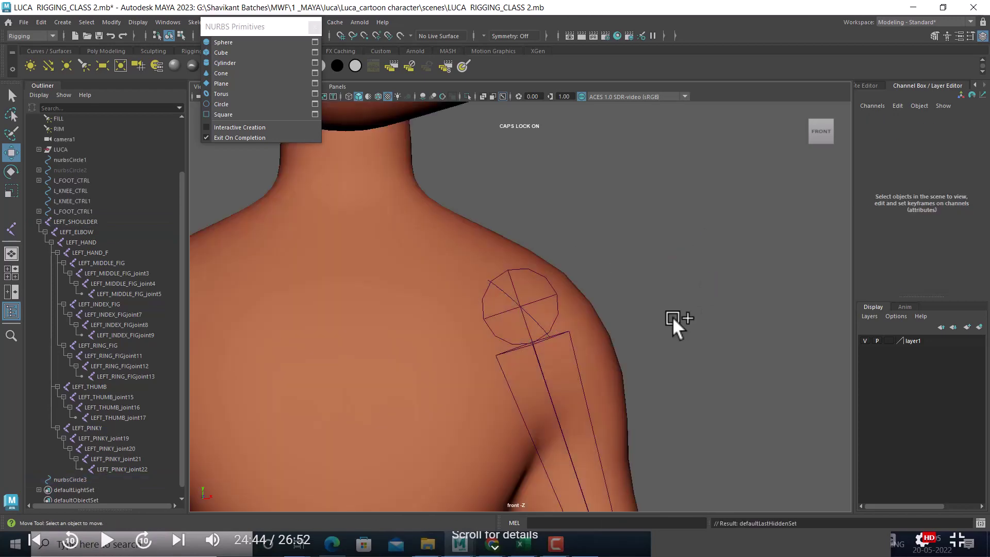
key("space")
left_click_drag(670, 329, 647, 307)
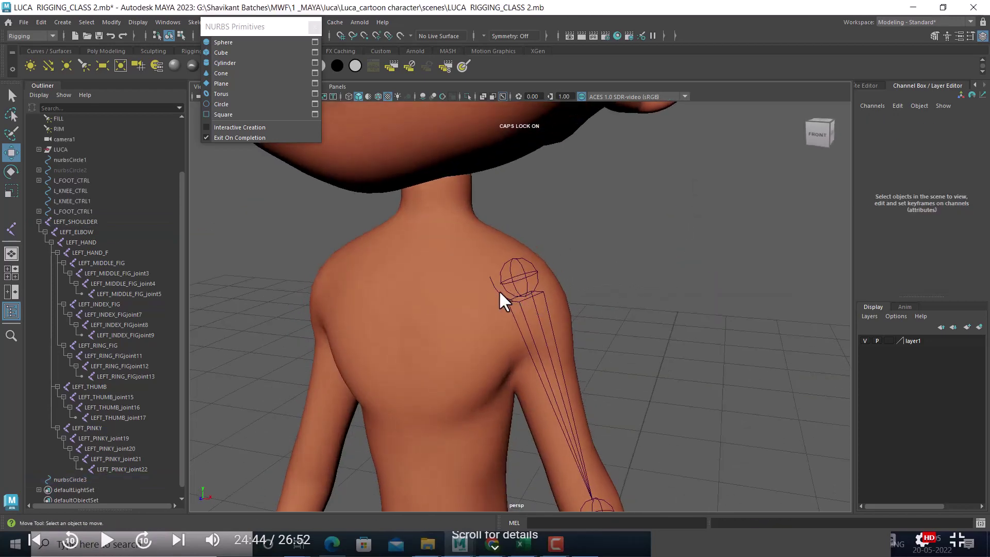
- Scale nurbsCircle3 to 0.288 and raise it to translate 0.371, 3.417 over the shoulder top
left_click(499, 290)
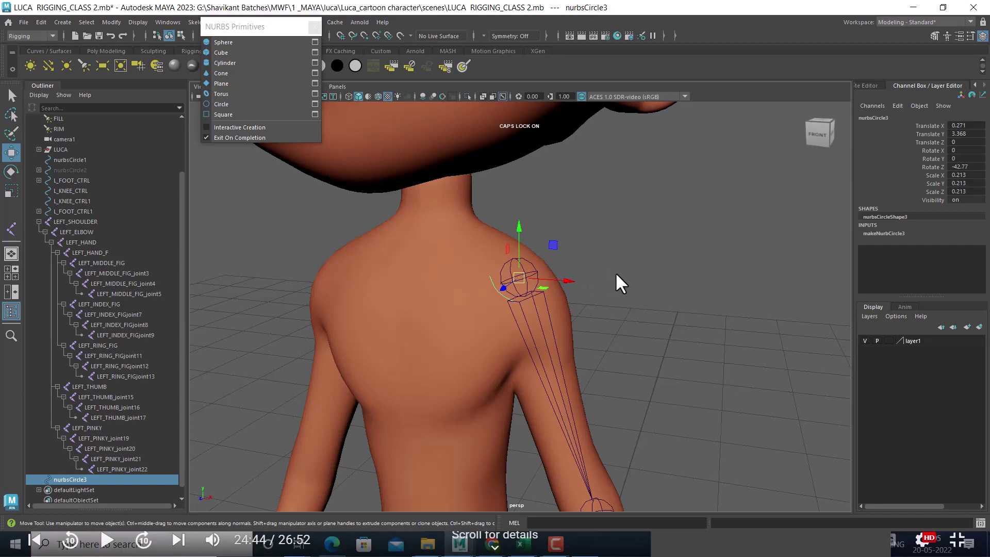
key("r")
mouse_move(522, 272)
left_mouse_down()
mouse_move(632, 224)
mouse_move(459, 286)
mouse_move(522, 299)
mouse_move(652, 296)
mouse_move(583, 302)
left_mouse_up()
mouse_move(487, 329)
left_mouse_down()
mouse_move(397, 357)
mouse_move(588, 299)
mouse_move(628, 320)
left_mouse_up()
key("w")
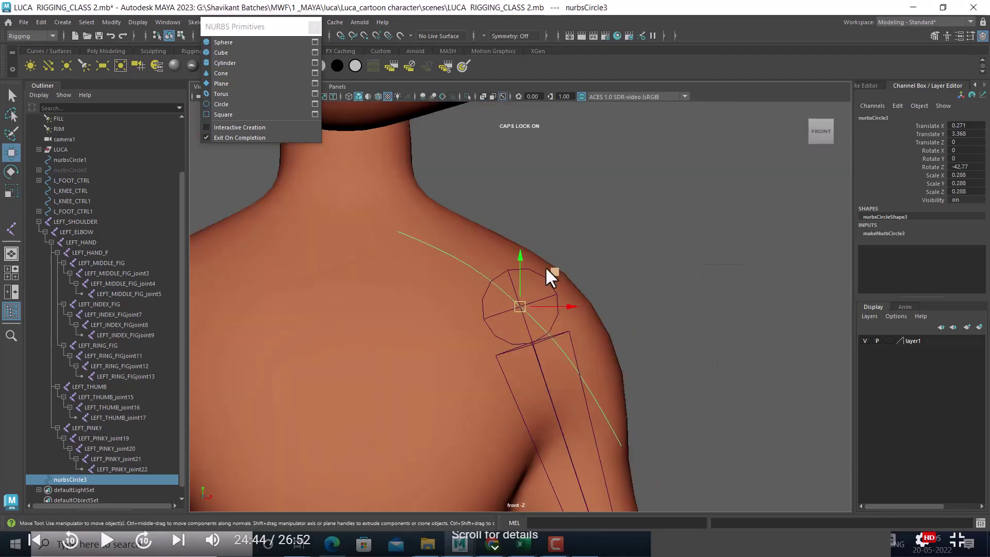
mouse_move(515, 310)
left_mouse_down()
mouse_move(604, 258)
mouse_move(591, 272)
left_mouse_up()
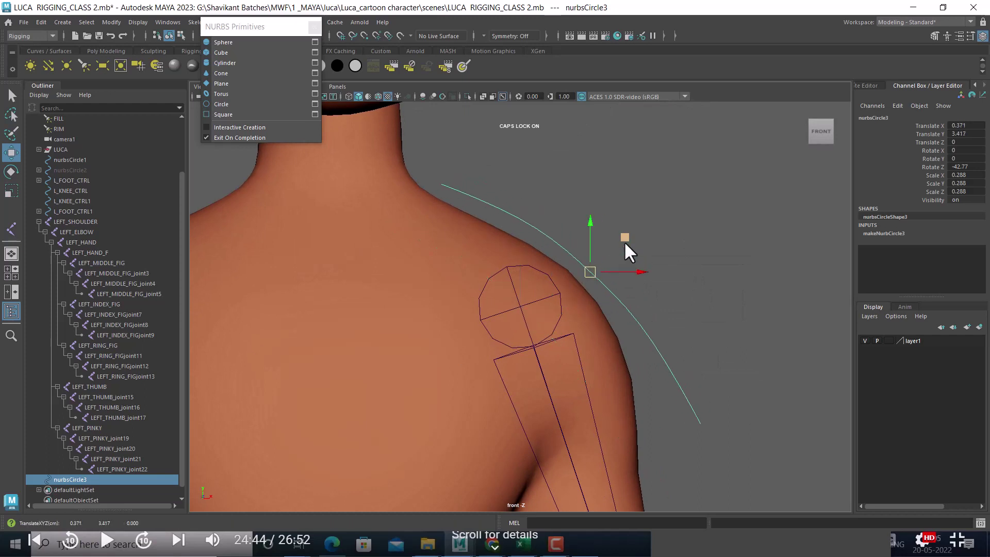
mouse_move(623, 314)
left_mouse_down("alt")
mouse_move(676, 241)
mouse_move(578, 269)
mouse_move(525, 262)
mouse_move(435, 270)
mouse_move(599, 339)
mouse_move(674, 324)
mouse_move(578, 302)
mouse_move(588, 253)
left_mouse_up("alt")
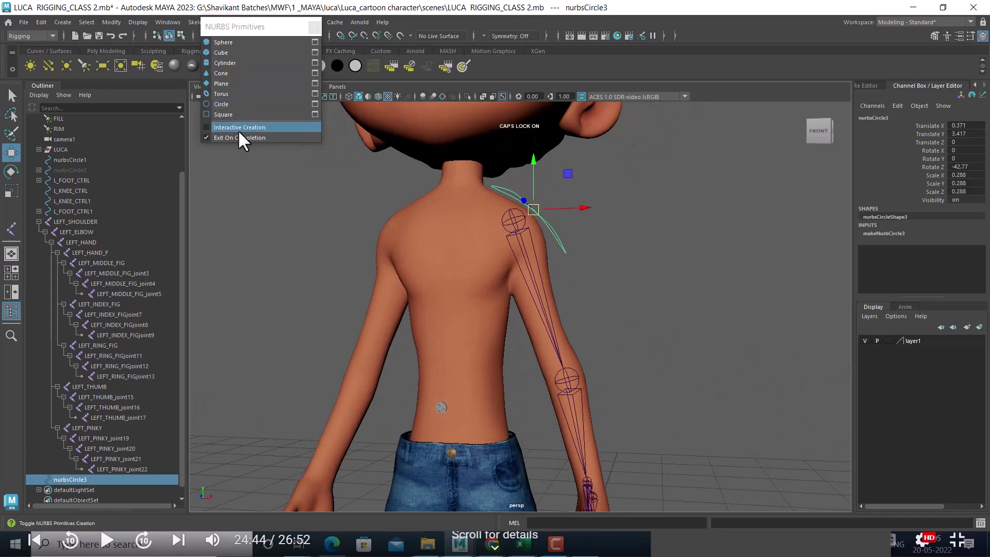
- Create a new NURBS circle and snap it onto the LEFT_ELBOW joint
left_click(241, 102)
right_click_drag(584, 355, 605, 230, "alt")
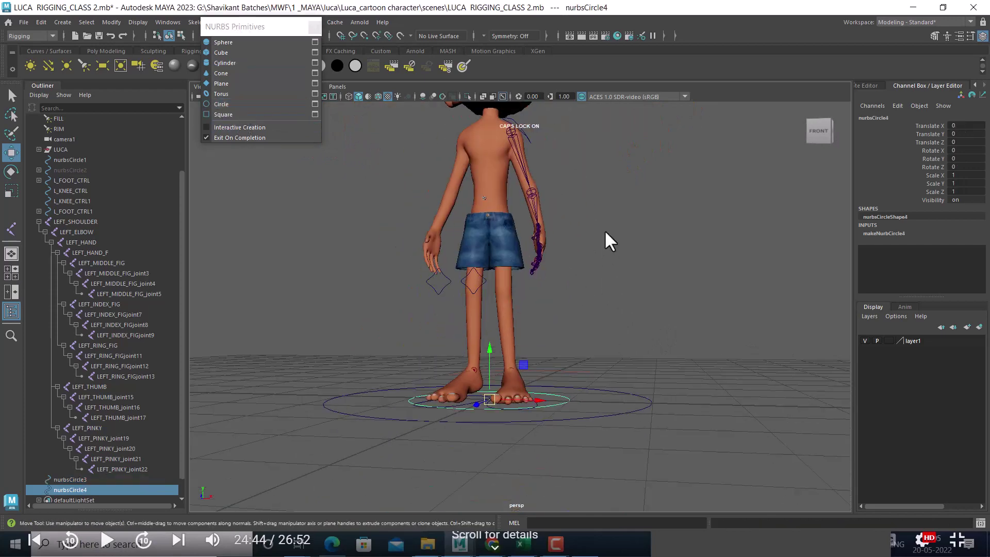
mouse_move(605, 230)
left_mouse_down("alt")
mouse_move(547, 331)
mouse_move(547, 298)
left_mouse_up("alt")
right_click_drag(546, 298, 578, 260, "alt")
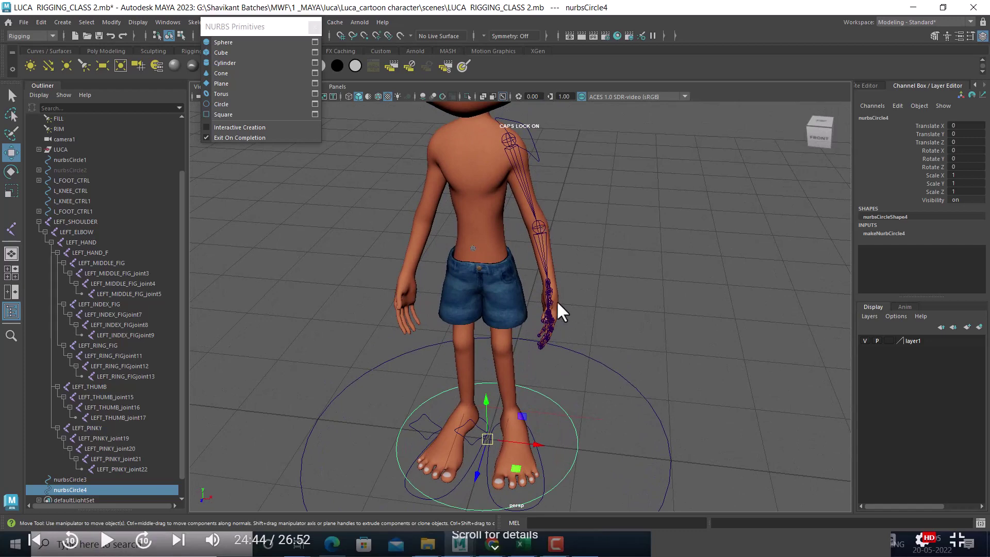
middle_click_drag(543, 239, 539, 222)
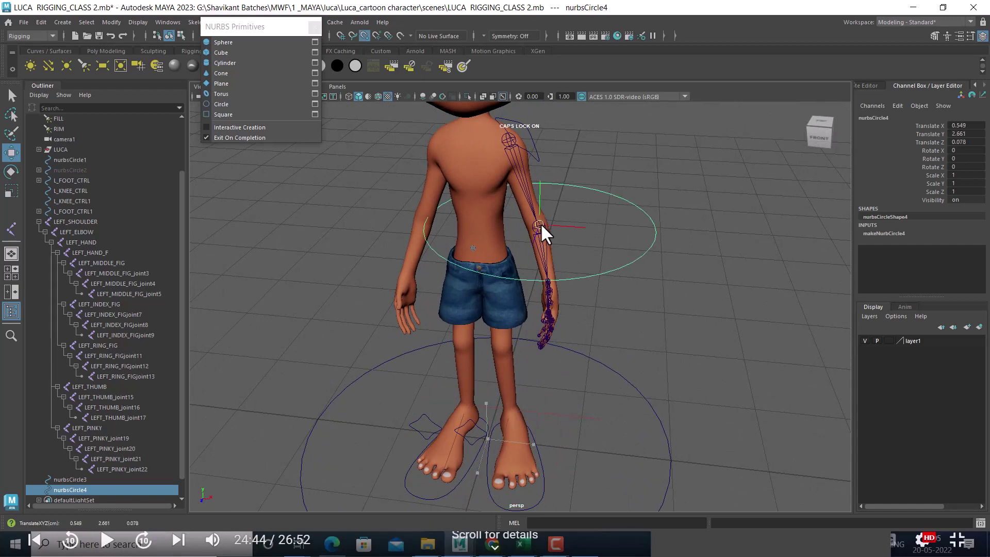
right_click_drag(572, 253, 678, 330, "alt")
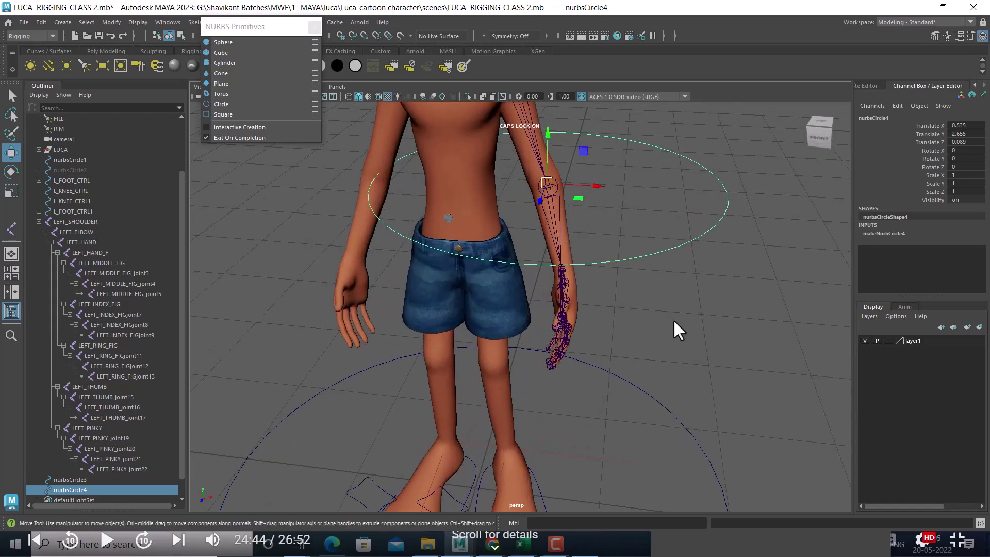
- Isolate the LEFT_ELBOW joint and new circle, nudge the circle, and view them from the front
left_click(558, 183)
left_click(691, 237, "shift")
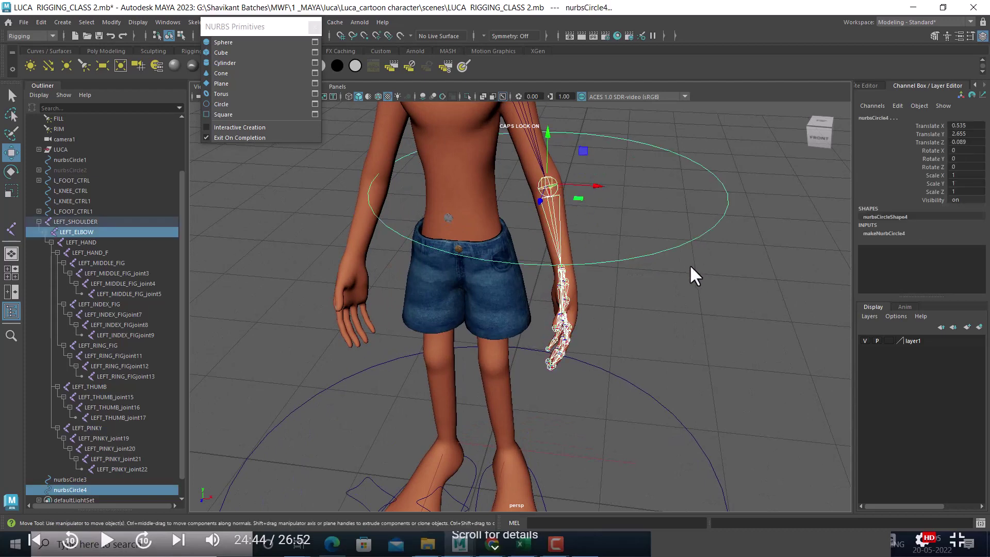
key("alt+h")
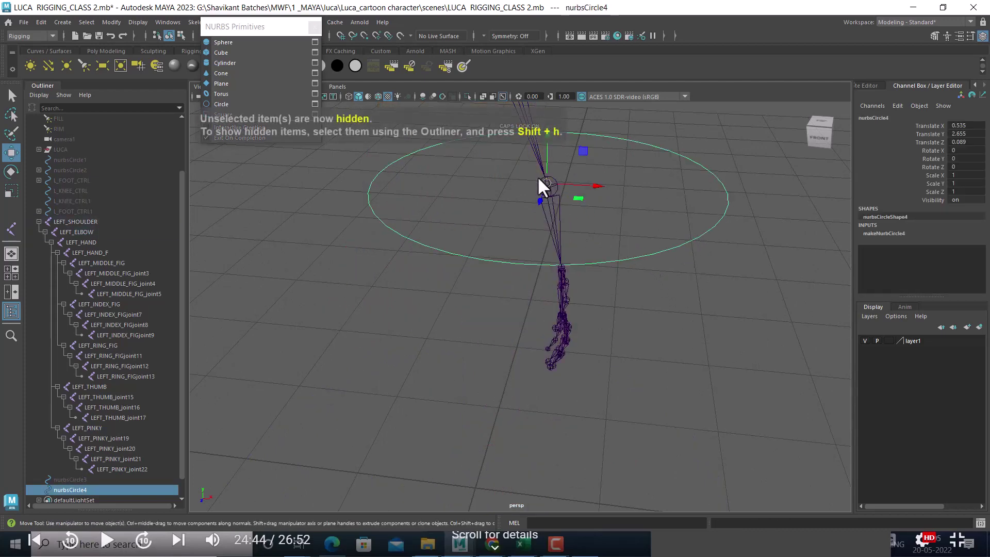
left_click_drag(547, 188, 546, 195)
key("space")
left_click_drag(636, 225, 641, 251)
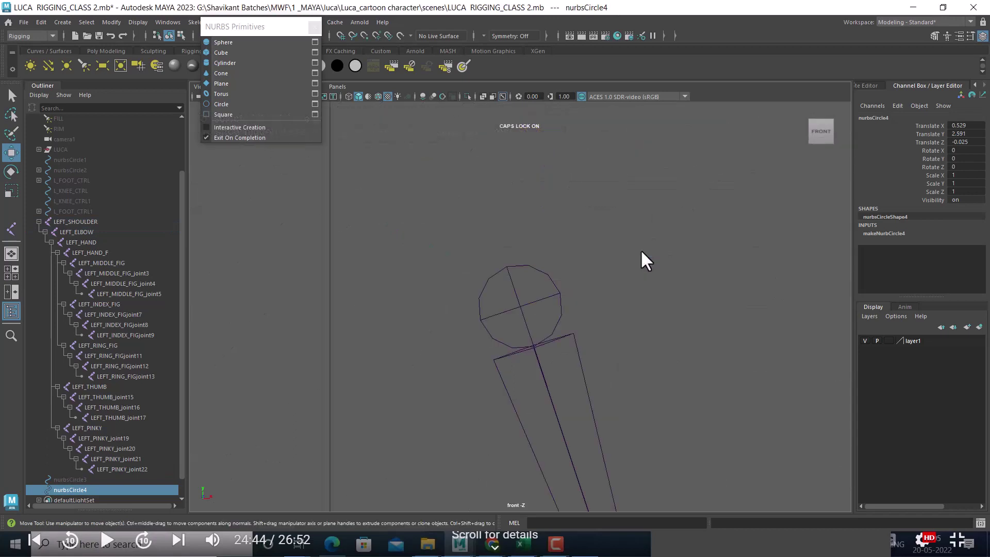
scroll(647, 305, "down", 3)
scroll(611, 339, "down", 2)
scroll(567, 307, "up", 1)
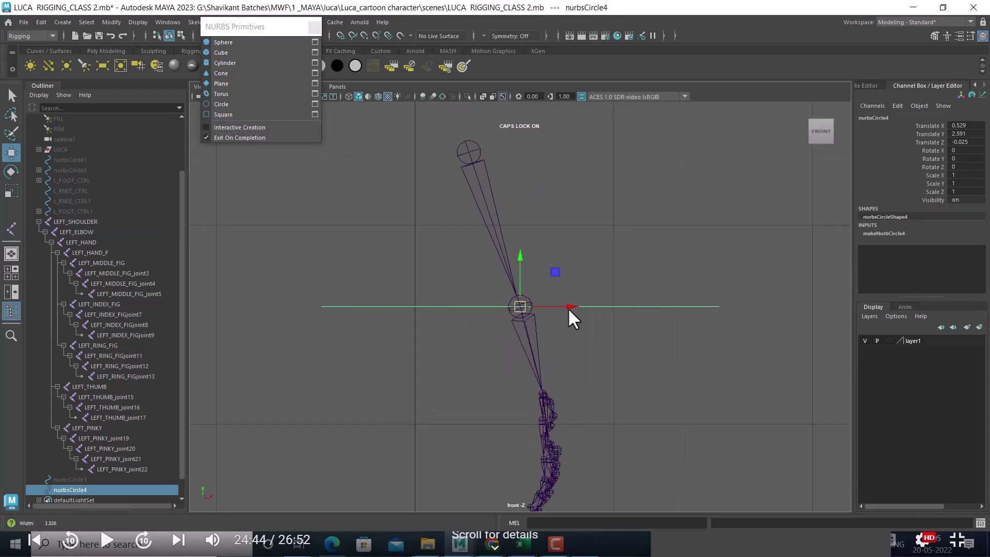
- Rotate the elbow circle about 20.7 degrees in Z and shrink it to fit
key("e")
left_click_drag(555, 279, 465, 347)
key("r")
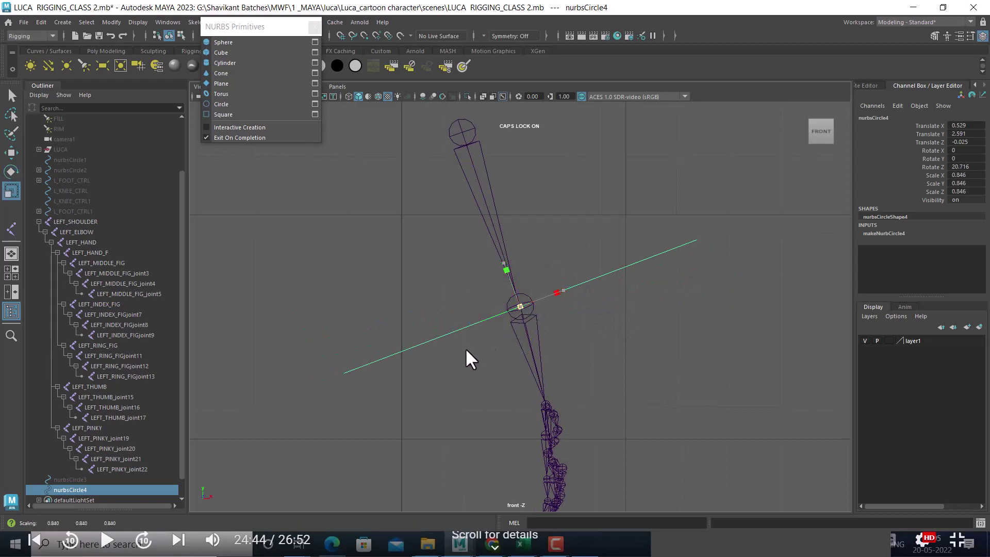
left_click_drag(335, 416, 269, 450)
- Turn on shaded display, unhide the mesh, and shrink the elbow circle to 0.18
mouse_move(566, 367)
left_mouse_down("alt")
mouse_move(629, 249)
mouse_move(564, 243)
mouse_move(582, 289)
left_mouse_up("alt")
right_click_drag(582, 290, 605, 311, "alt")
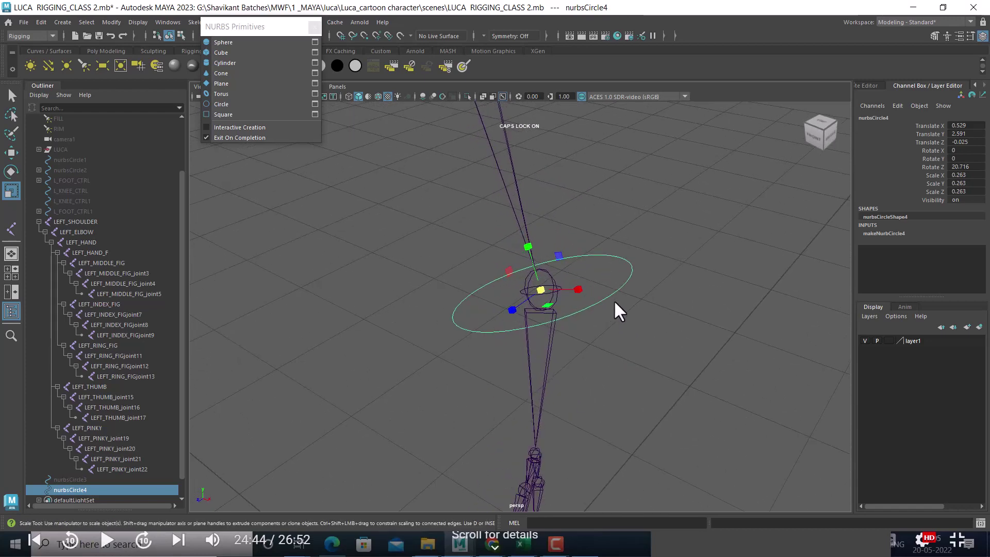
key("5")
left_click(672, 327)
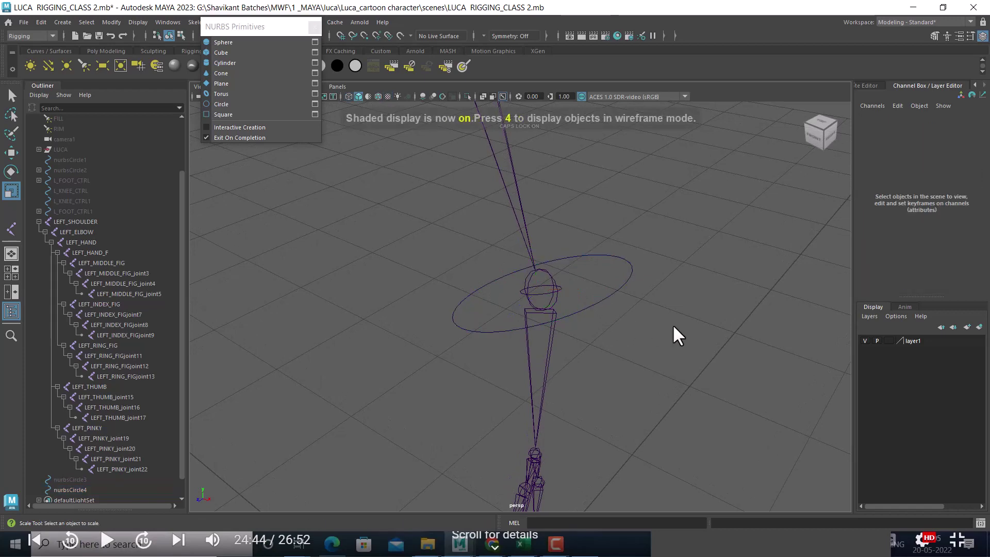
key("ctrl+1")
left_click_drag(608, 311, 657, 283, "alt")
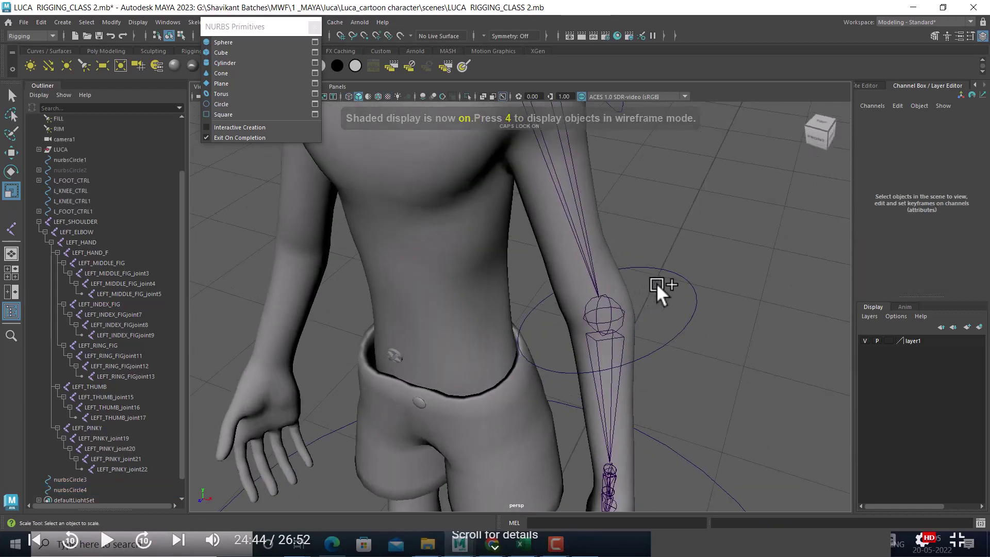
left_click(679, 326)
left_click_drag(610, 317, 561, 336)
- Isolate the LEFT_SHOULDER arm skeleton
key("w")
mouse_move(641, 334)
left_mouse_down("alt")
mouse_move(612, 306)
mouse_move(628, 297)
mouse_move(596, 318)
mouse_move(647, 313)
mouse_move(627, 249)
left_mouse_up("alt")
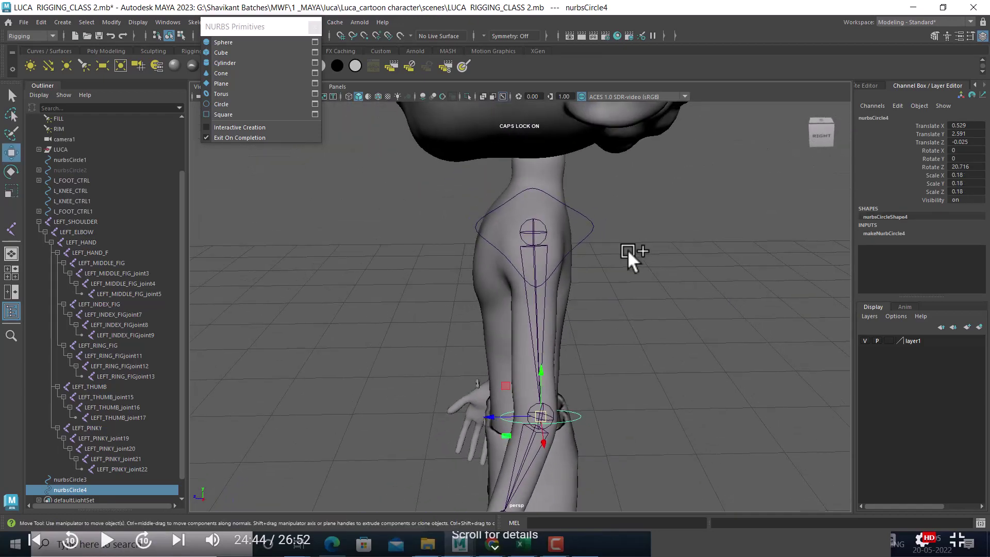
left_click(545, 233)
mouse_move(546, 240)
left_mouse_down("alt")
mouse_move(760, 310)
mouse_move(674, 263)
mouse_move(704, 300)
mouse_move(641, 316)
mouse_move(571, 295)
left_mouse_up("alt")
key("alt+h")
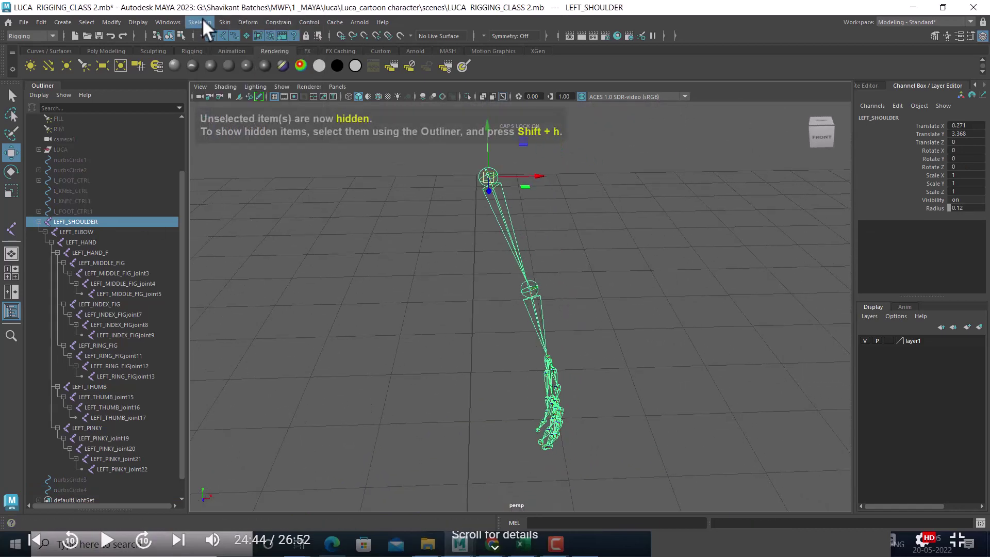
- Reorient the arm joints from the Skeleton menu and view the hand from the right side
left_click(204, 22)
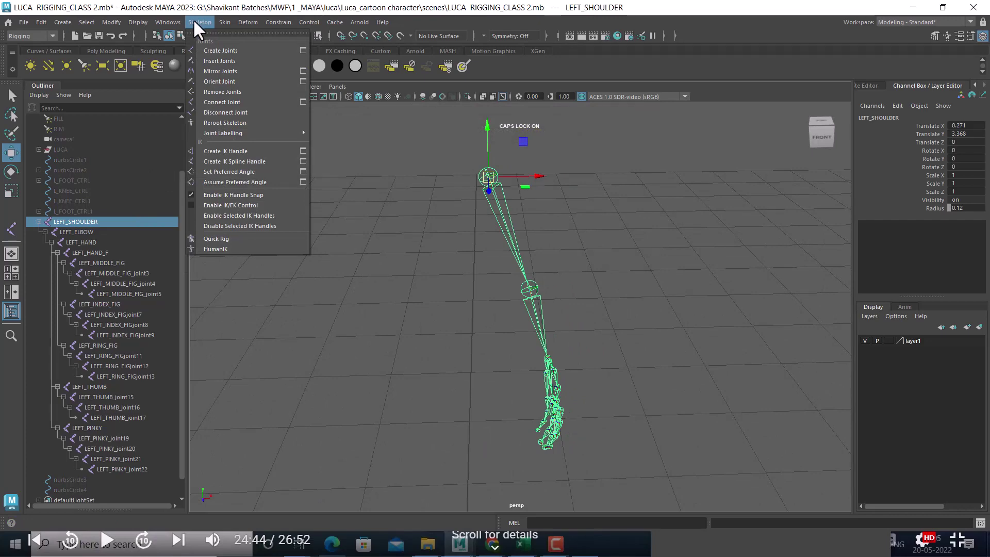
left_click(265, 81)
left_click_drag(664, 416, 546, 379, "alt")
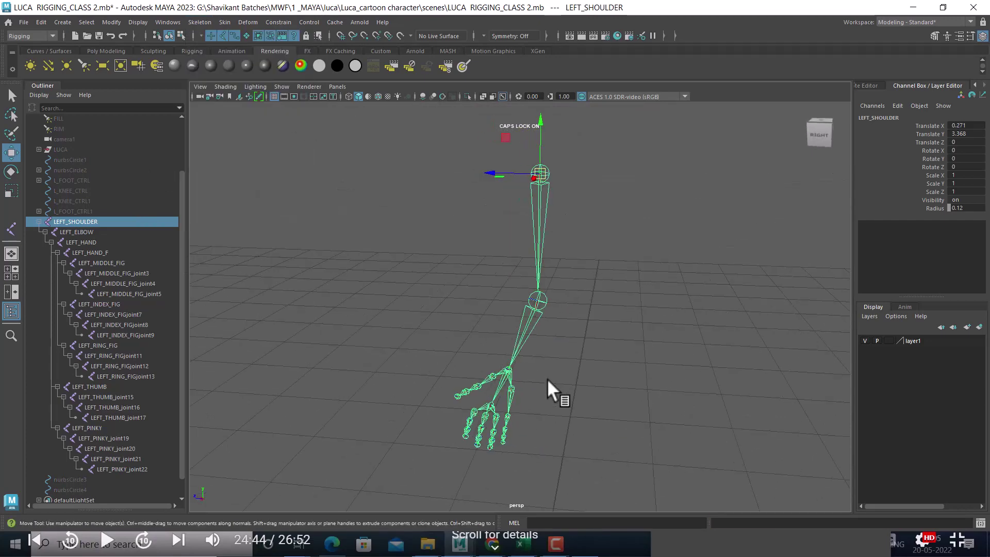
scroll(683, 407, "up", 3)
left_click(574, 322)
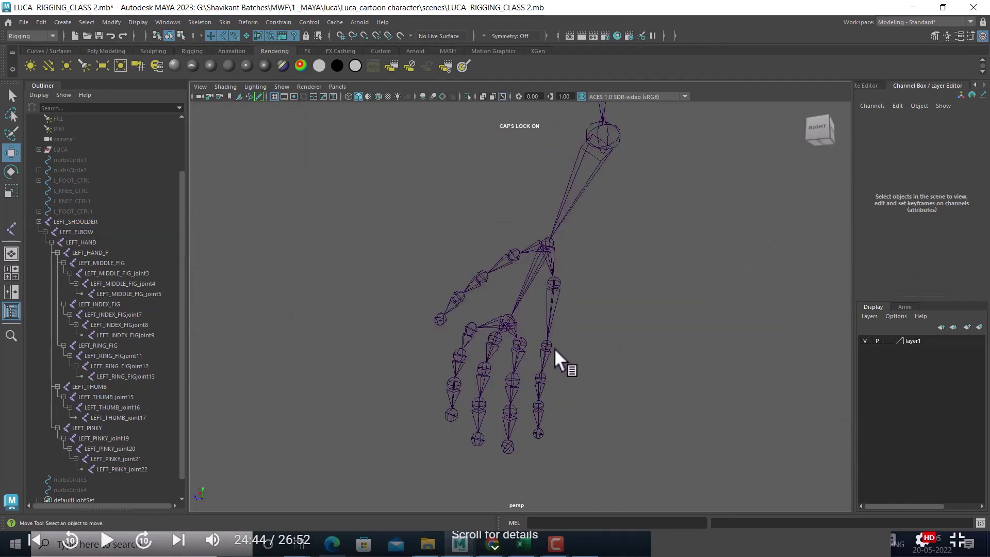
- Select the LEFT_ELBOW joint chain and return to the right-side view of the hand skeleton
left_click(562, 222)
scroll(626, 274, "up", 3)
left_click_drag(626, 274, 624, 326, "alt")
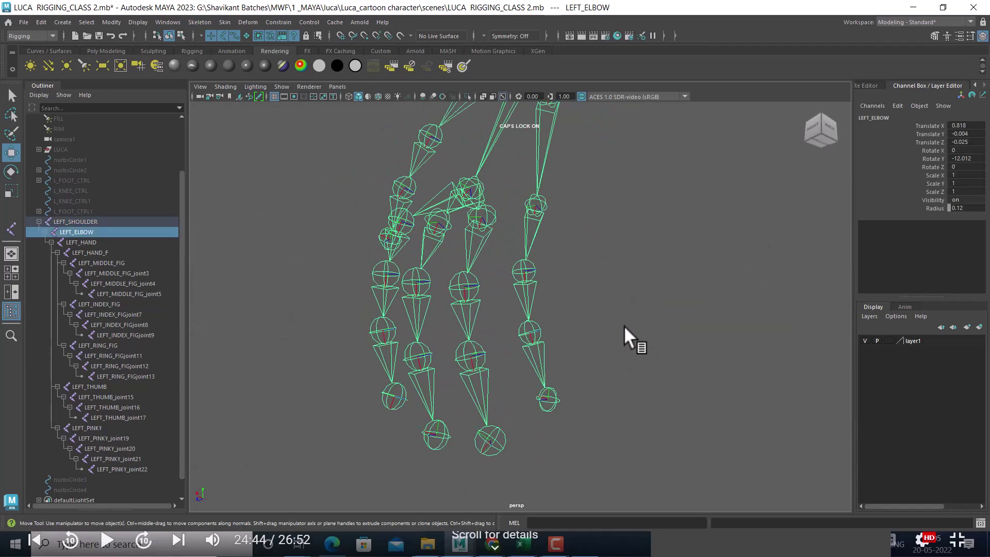
key("alt+Tab")
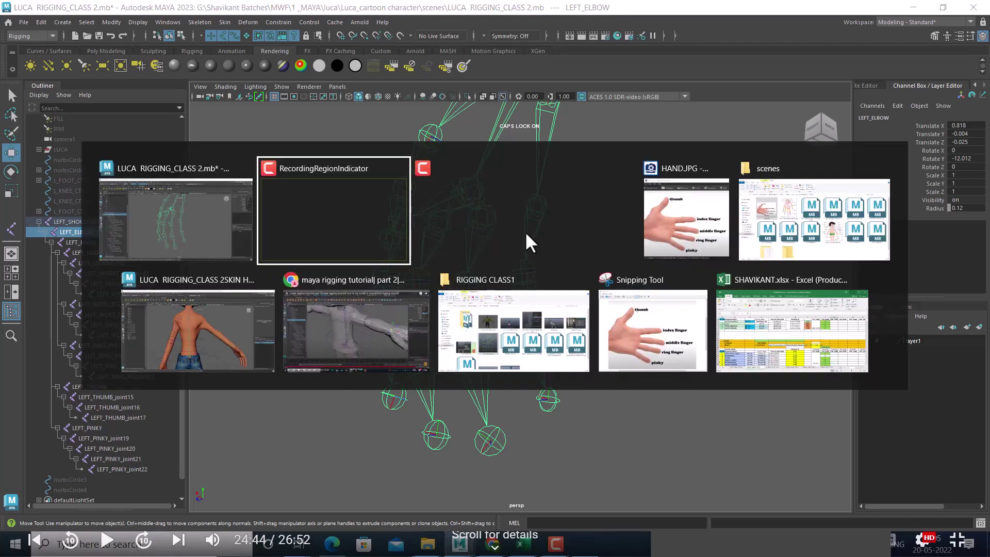
left_click(500, 185)
key("[")
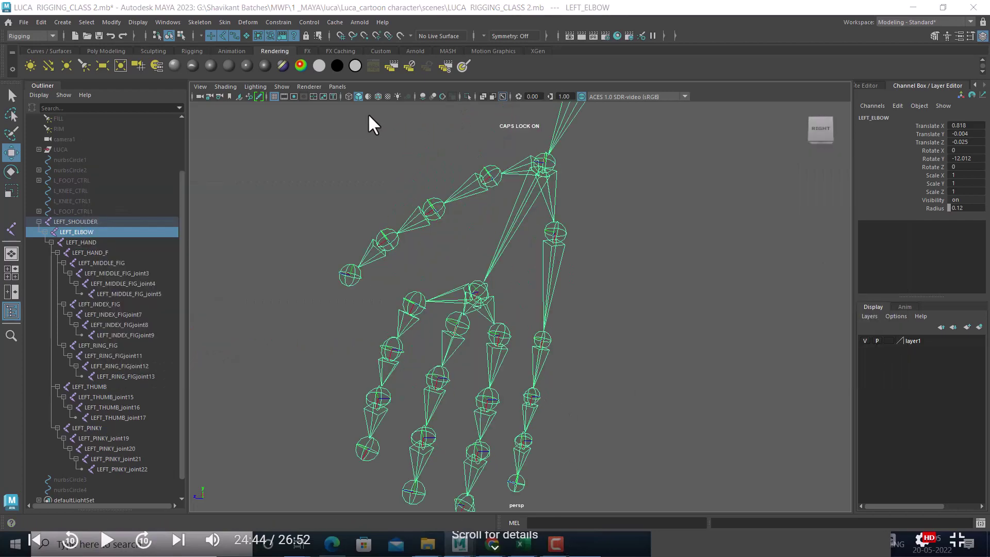
left_click(199, 22)
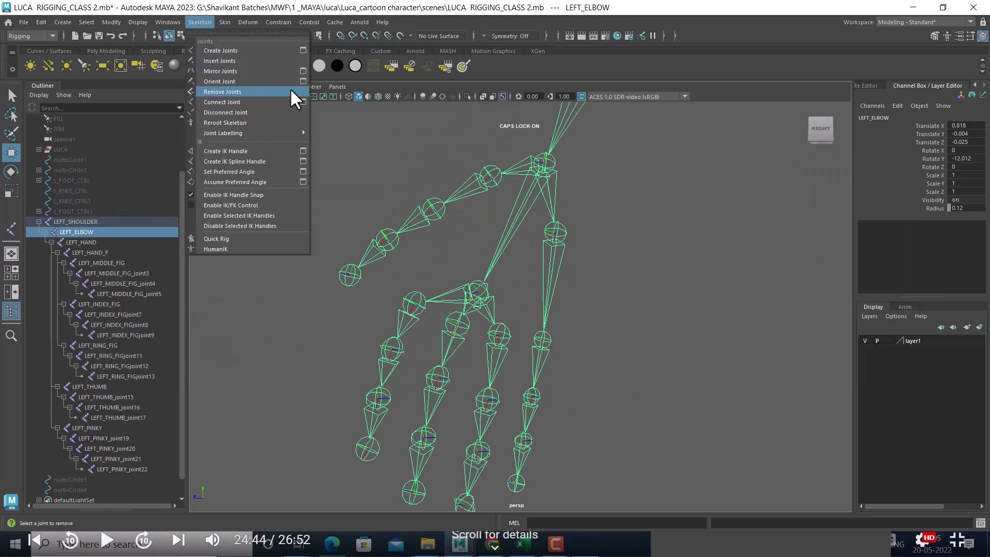
- Reset Orient Joint options to defaults and orient the selected arm and hand joints
left_click(303, 81)
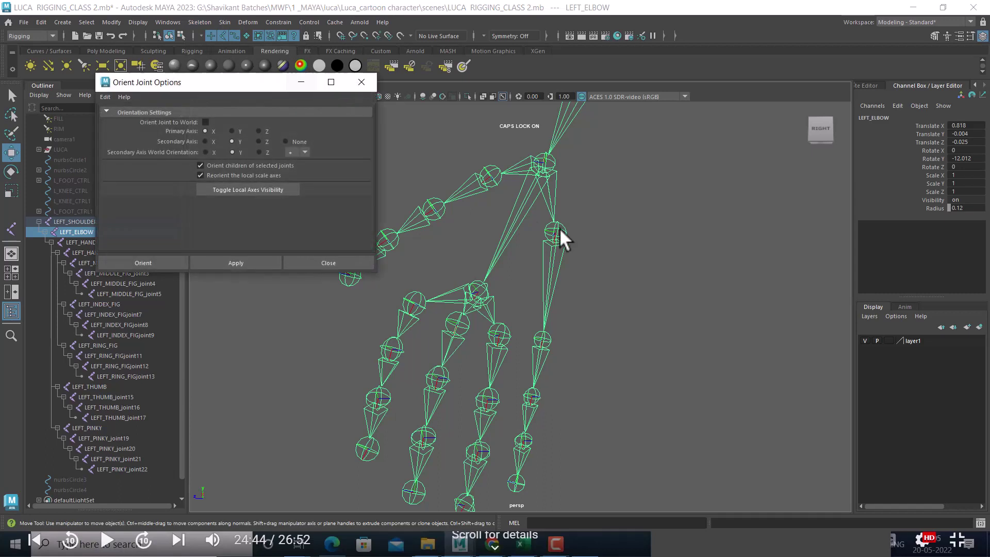
left_click(109, 98)
left_click(116, 116)
left_click(234, 255)
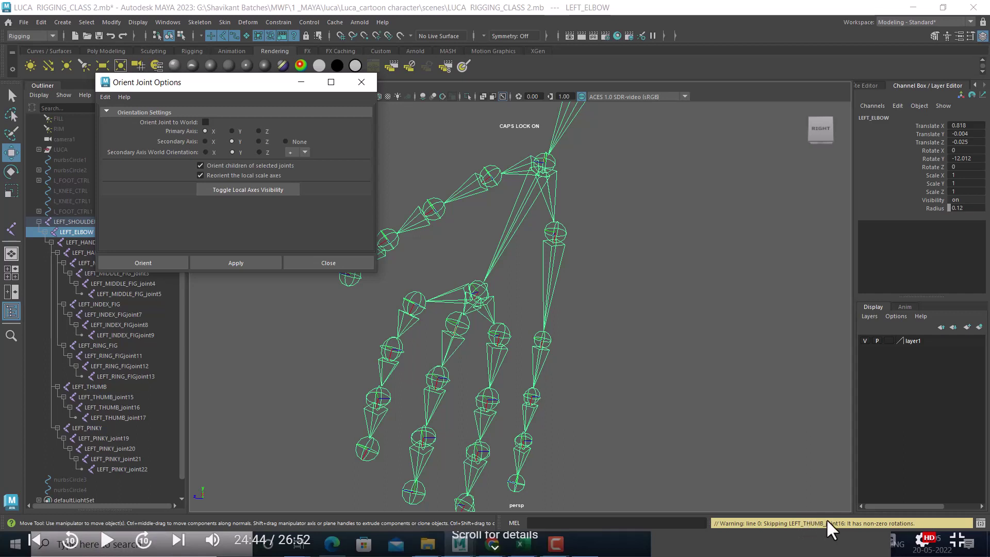
left_click(361, 264)
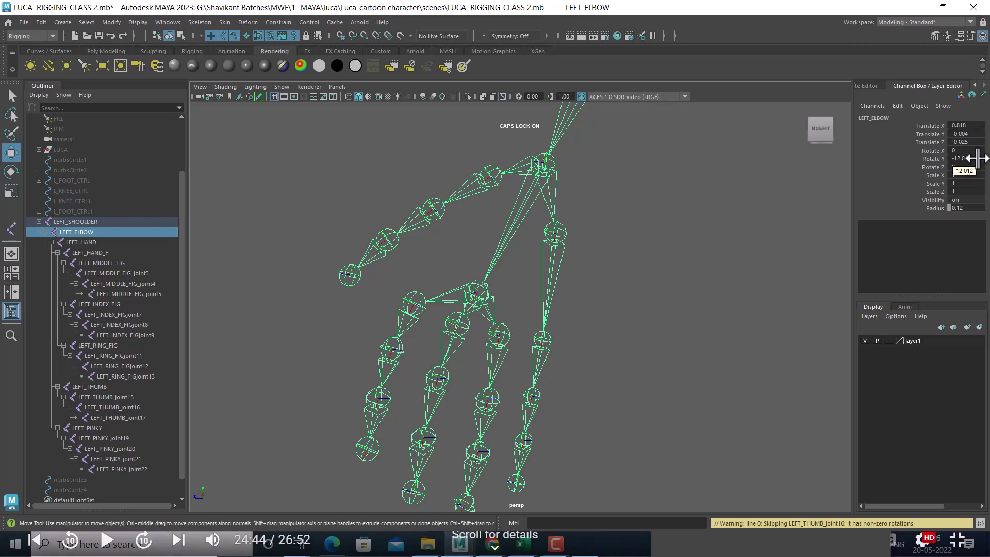
- Freeze the LEFT_ELBOW chain's rotations so Rotate Y reads 0 instead of -12.012
key("f")
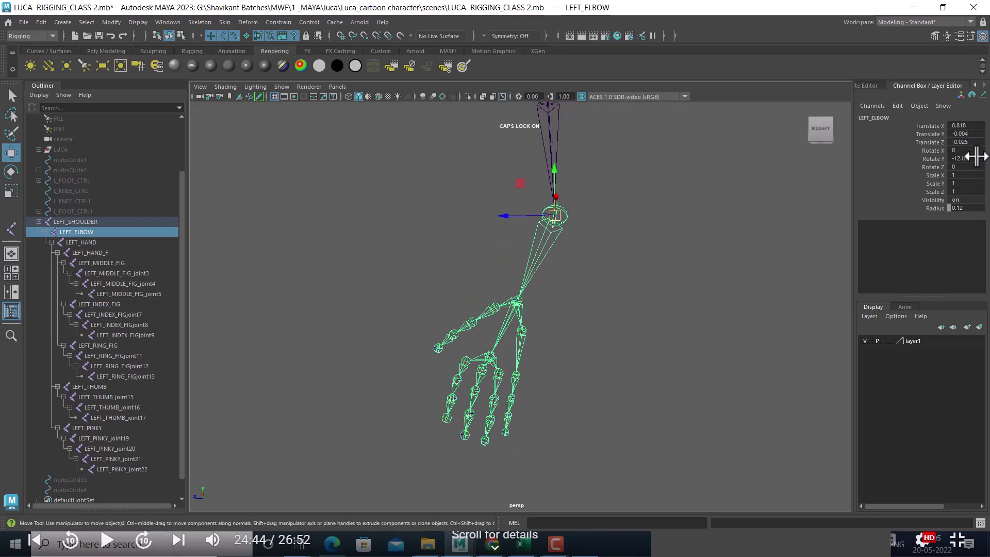
left_click(934, 158)
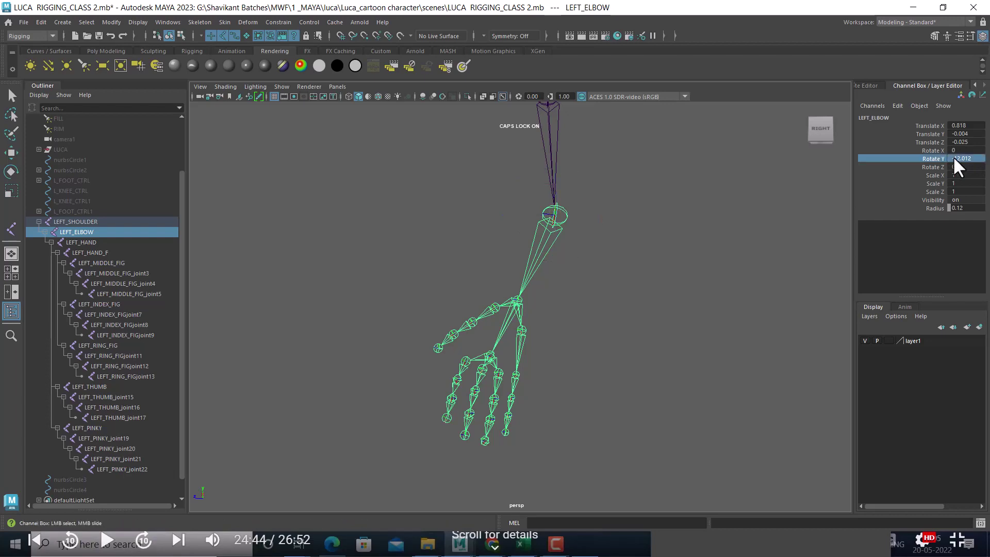
left_click_drag(812, 218, 715, 270, "alt")
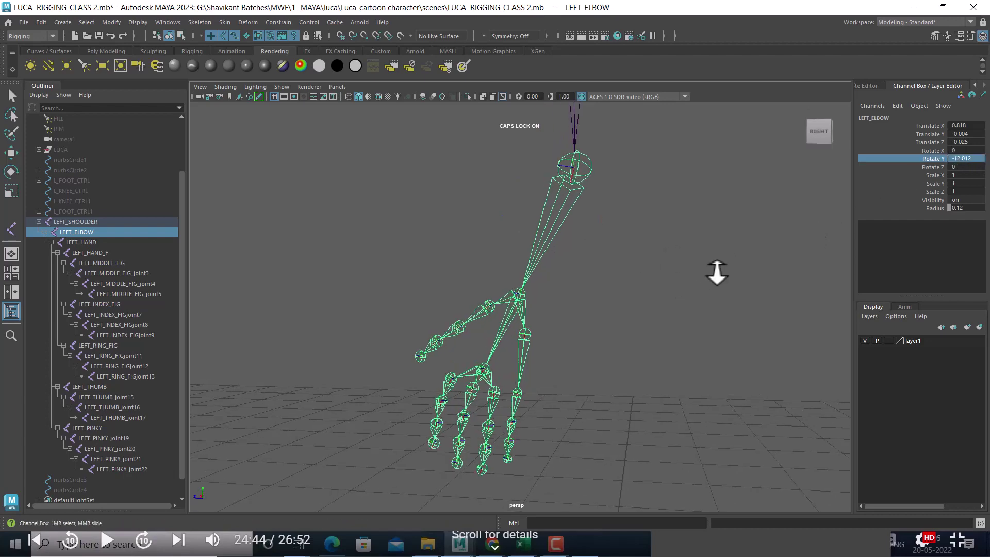
right_click(928, 159)
mouse_move(883, 342)
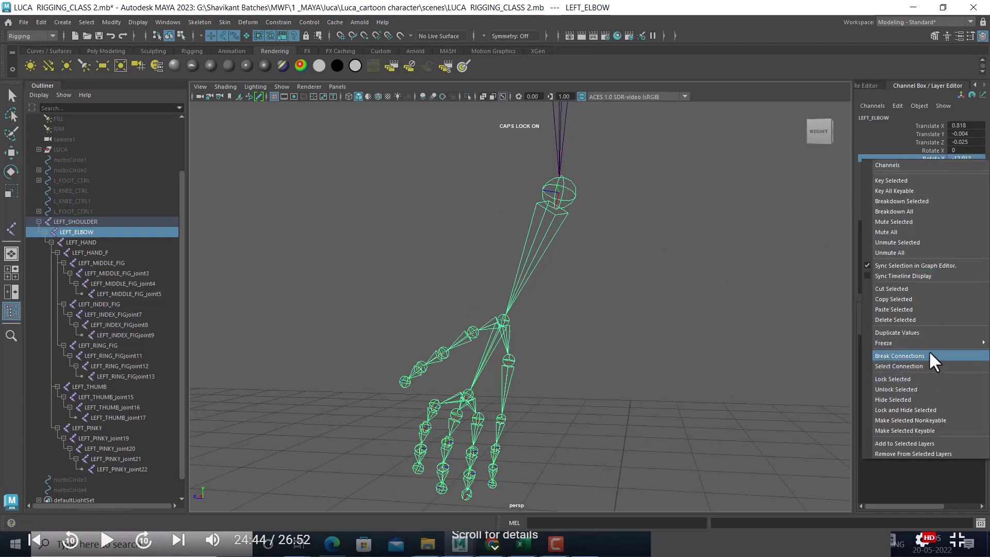
left_click(810, 373)
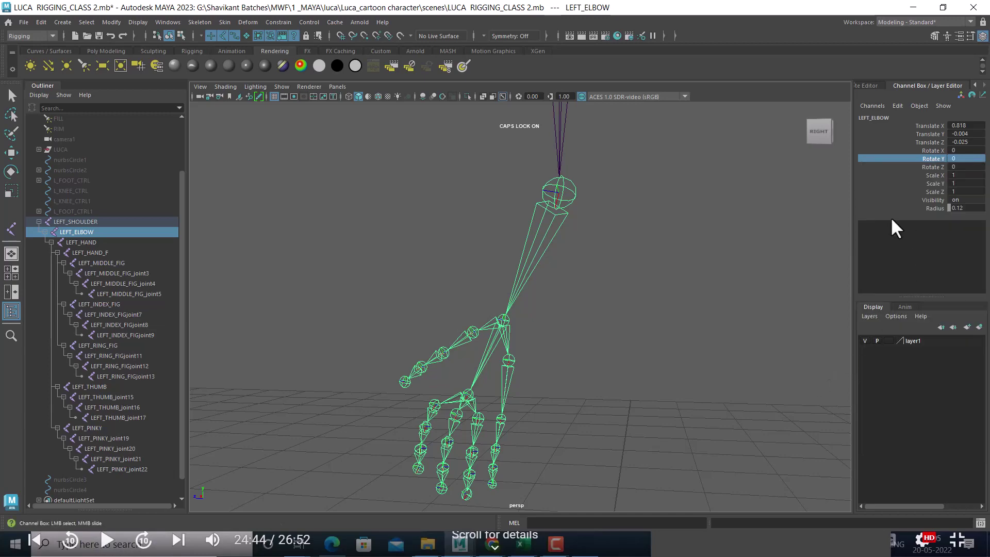
middle_click_drag(825, 232, 703, 314, "alt")
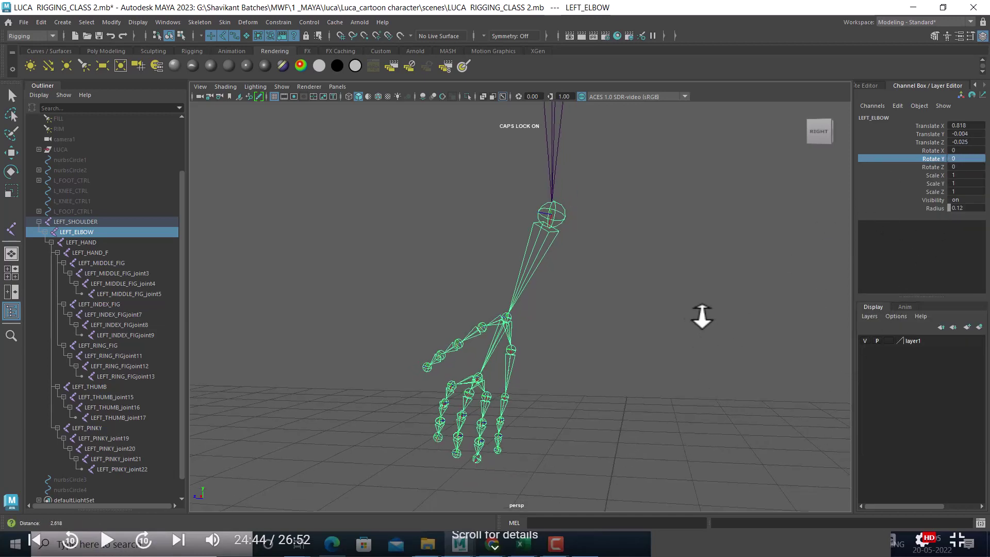
mouse_move(709, 261)
middle_mouse_down("alt")
mouse_move(670, 390)
mouse_move(676, 354)
mouse_move(654, 256)
mouse_move(663, 269)
middle_mouse_up("alt")
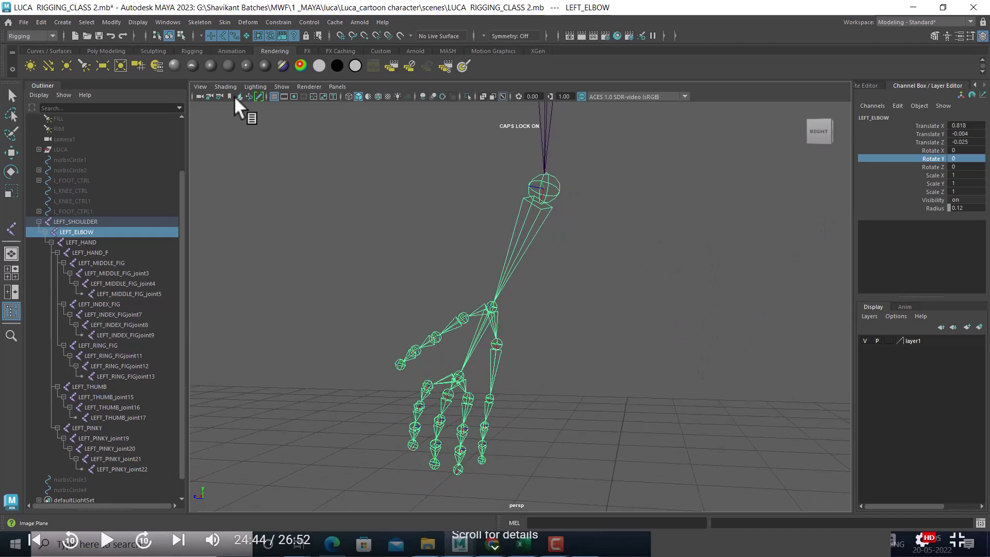
left_click(199, 22)
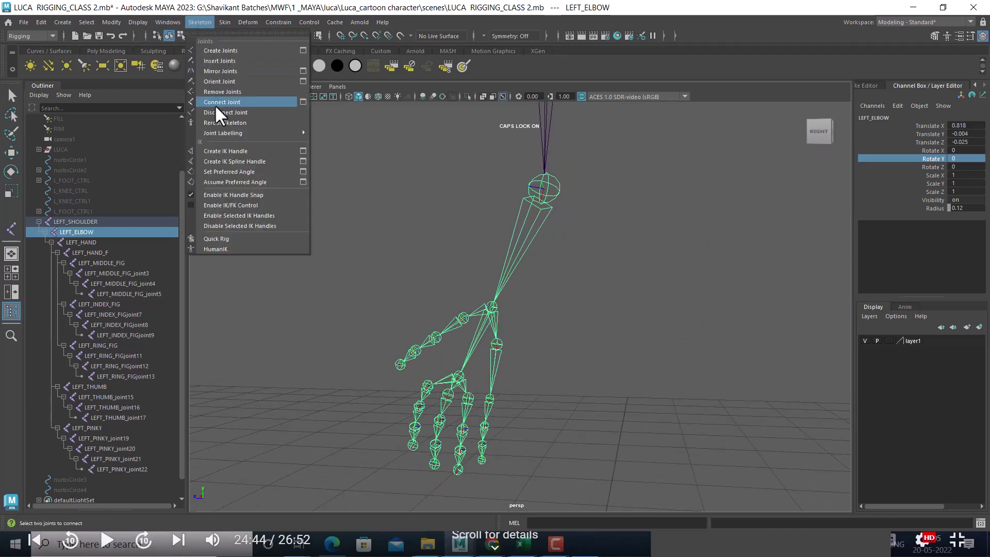
- Apply joint orientation to the index fingertip joint LEFT_INDEX_FIGjoint9
left_click(303, 81)
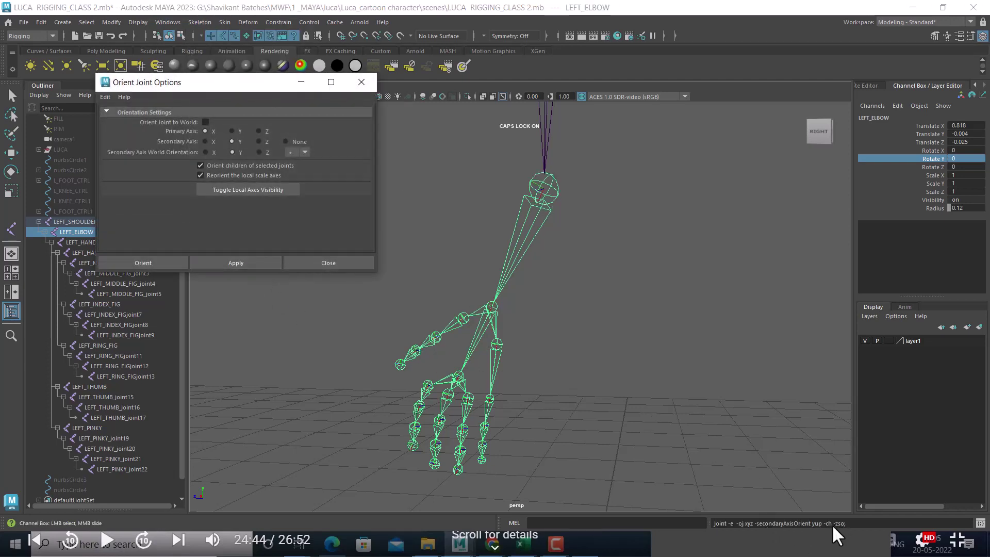
mouse_move(476, 360)
right_mouse_down("alt")
mouse_move(647, 381)
mouse_move(699, 347)
right_mouse_up("alt")
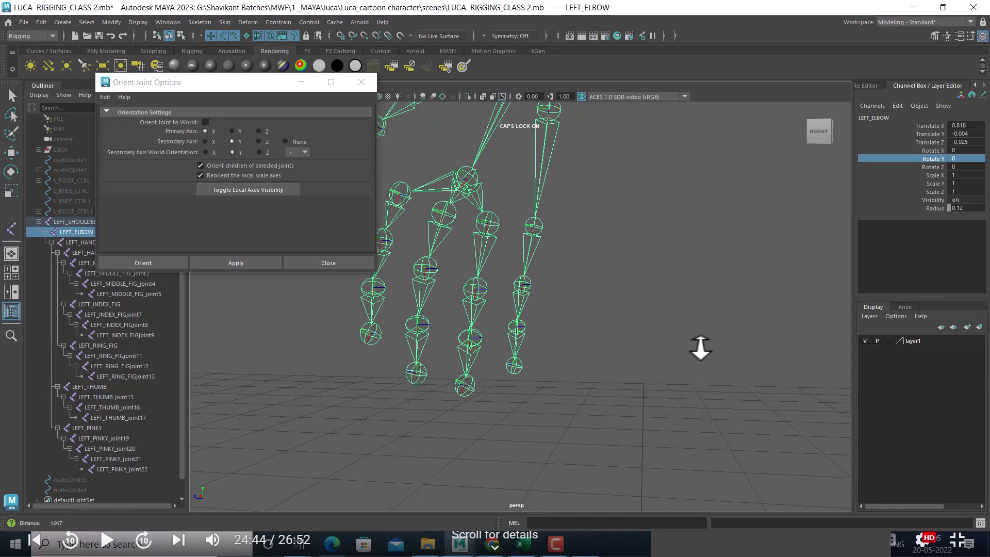
middle_click_drag(698, 347, 718, 372, "alt")
middle_click_drag(427, 341, 479, 400, "alt")
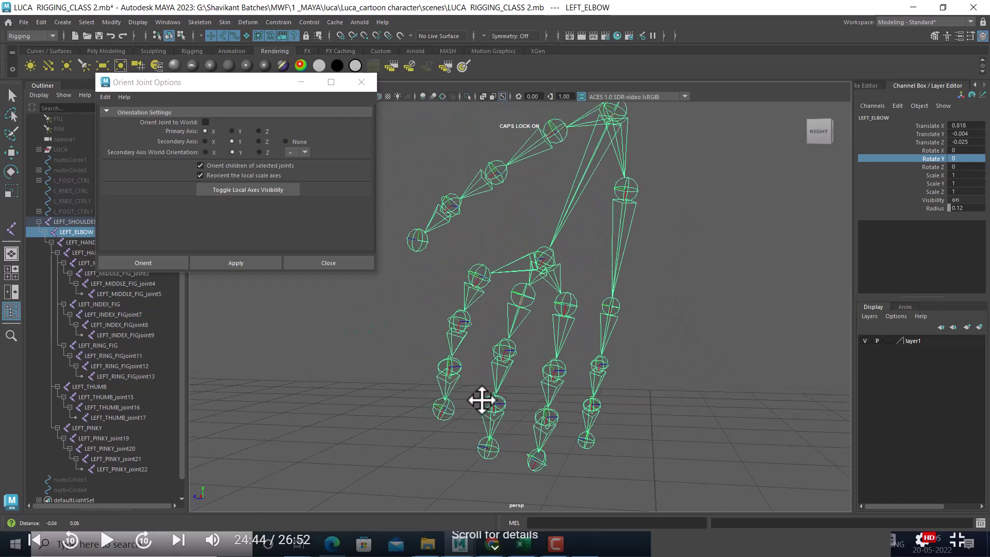
left_click(451, 414)
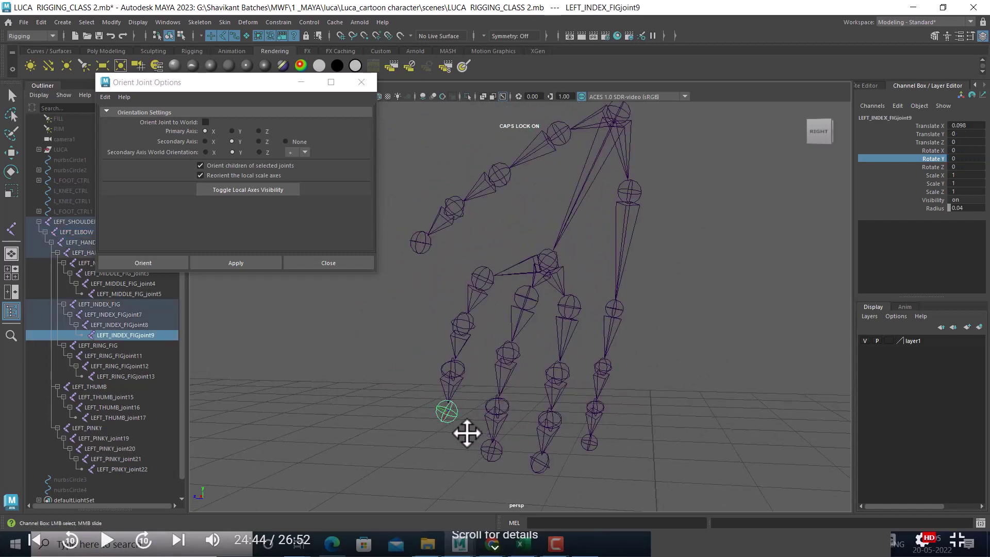
left_click(255, 265)
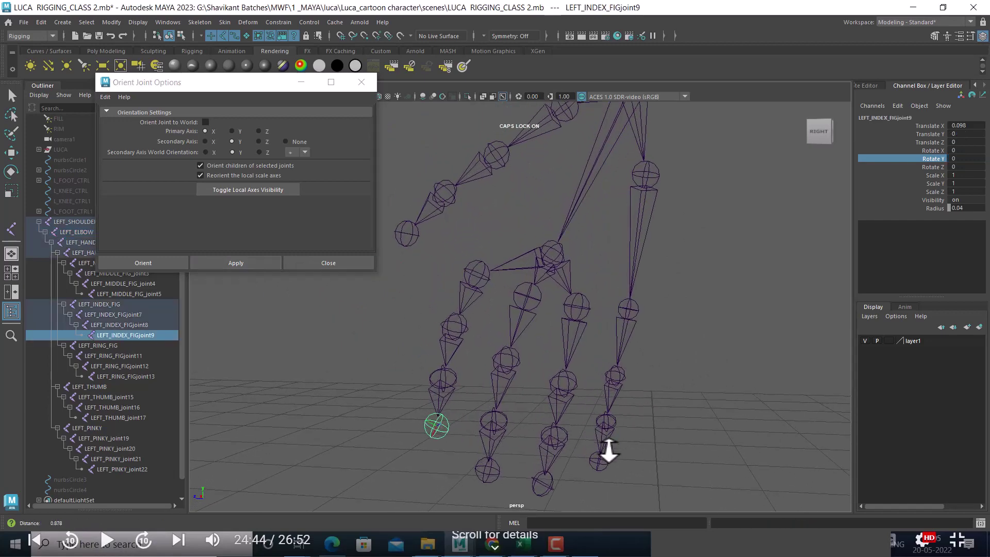
- Orient every left-arm joint from LEFT_SHOULDER down, then orbit to check the arm
mouse_move(608, 453)
middle_mouse_down("alt")
mouse_move(542, 413)
mouse_move(596, 389)
mouse_move(549, 381)
middle_mouse_up("alt")
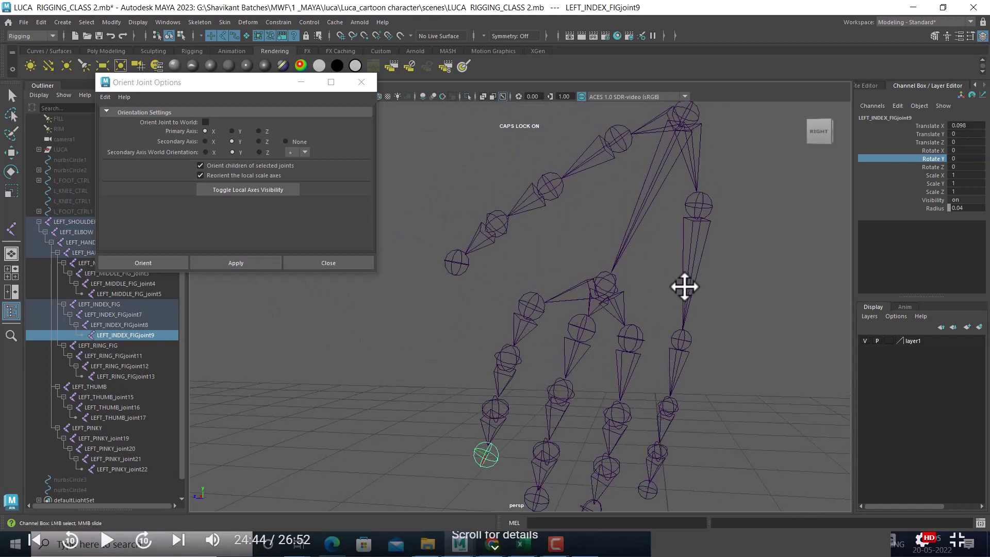
mouse_move(686, 288)
right_mouse_down("alt")
mouse_move(658, 250)
mouse_move(637, 380)
right_mouse_up("alt")
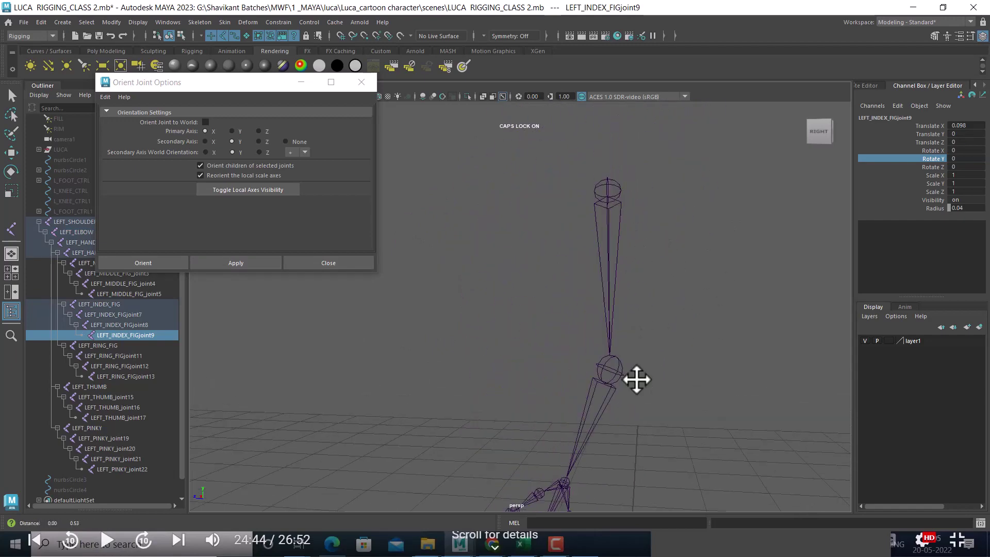
left_click(612, 224)
right_click_drag(680, 320, 670, 174, "alt")
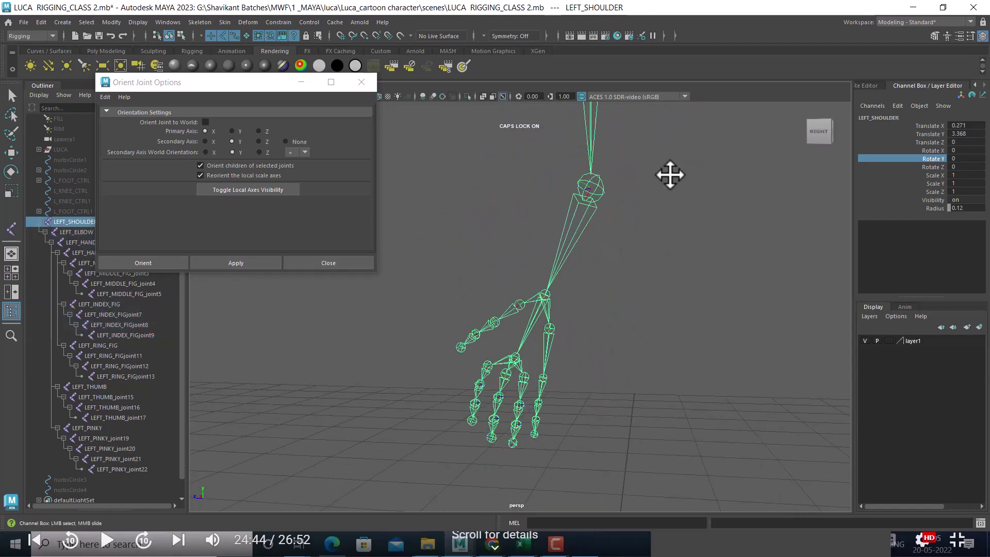
left_click(240, 261)
mouse_move(608, 358)
right_mouse_down("alt")
mouse_move(593, 316)
mouse_move(601, 336)
right_mouse_up("alt")
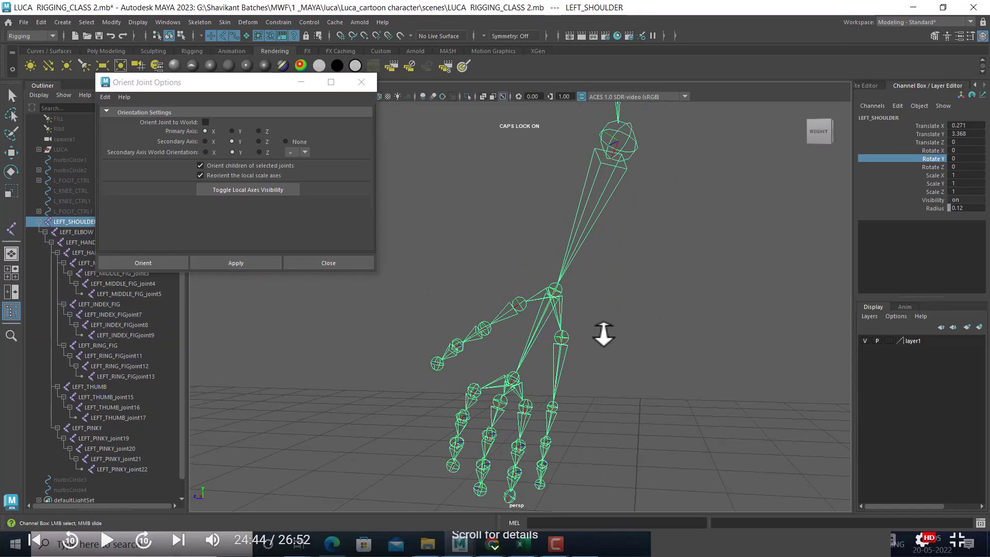
mouse_move(720, 347)
left_mouse_down("alt")
mouse_move(545, 330)
mouse_move(428, 343)
left_mouse_up("alt")
left_click_drag(543, 362, 699, 362, "alt")
right_click_drag(698, 362, 713, 317, "alt")
middle_click_drag(712, 317, 617, 369, "alt")
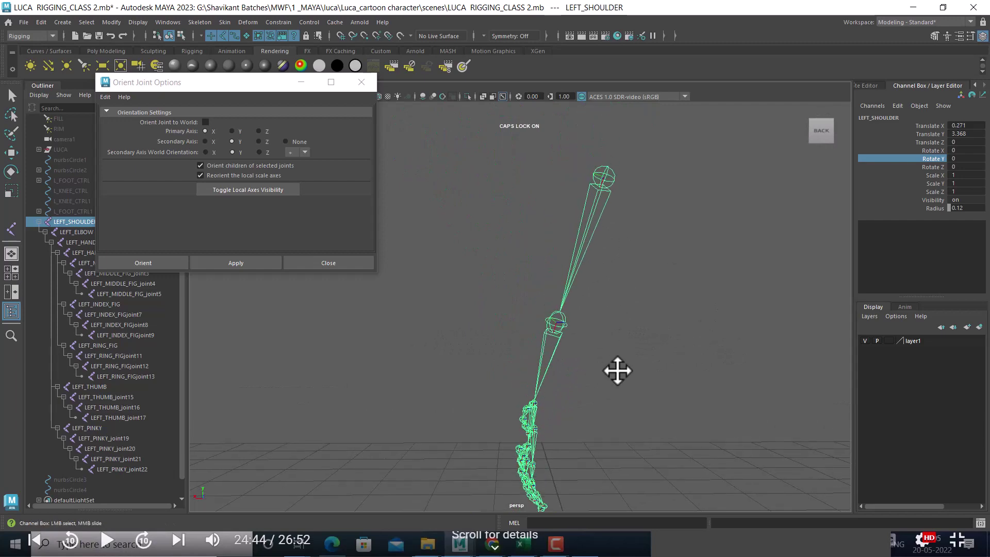
left_click_drag(617, 369, 703, 398, "alt")
- Reselect LEFT_SHOULDER, deselect, and unhide the character body with Ctrl+Shift+H
left_click(717, 235)
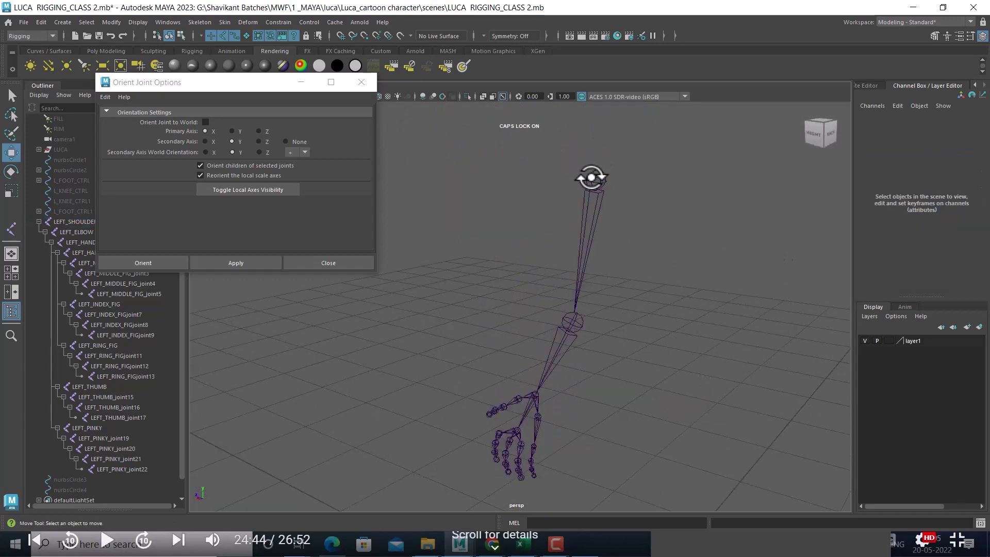
left_click(593, 178)
key("w")
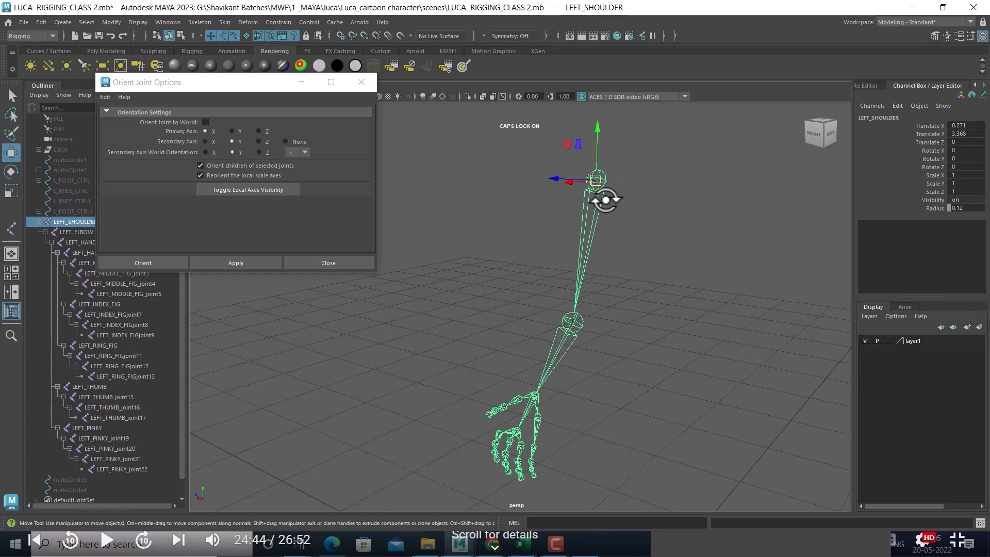
mouse_move(645, 427)
left_mouse_down("alt")
mouse_move(592, 361)
mouse_move(605, 285)
mouse_move(645, 354)
mouse_move(579, 414)
mouse_move(632, 341)
mouse_move(579, 389)
left_mouse_up("alt")
left_click(652, 350)
key("ctrl+shift+h")
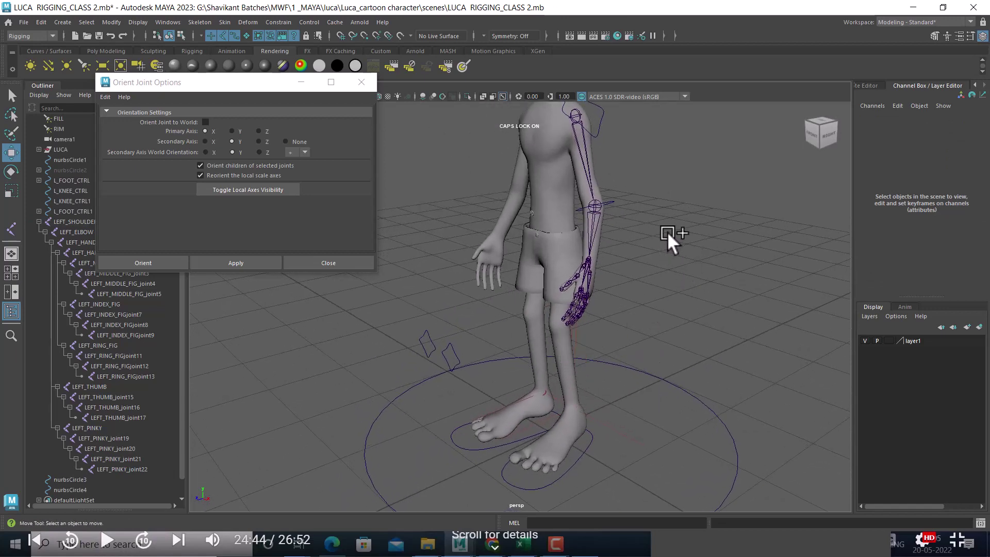
- Hide layer1's character body and show all hidden objects in the scene
left_click(865, 340)
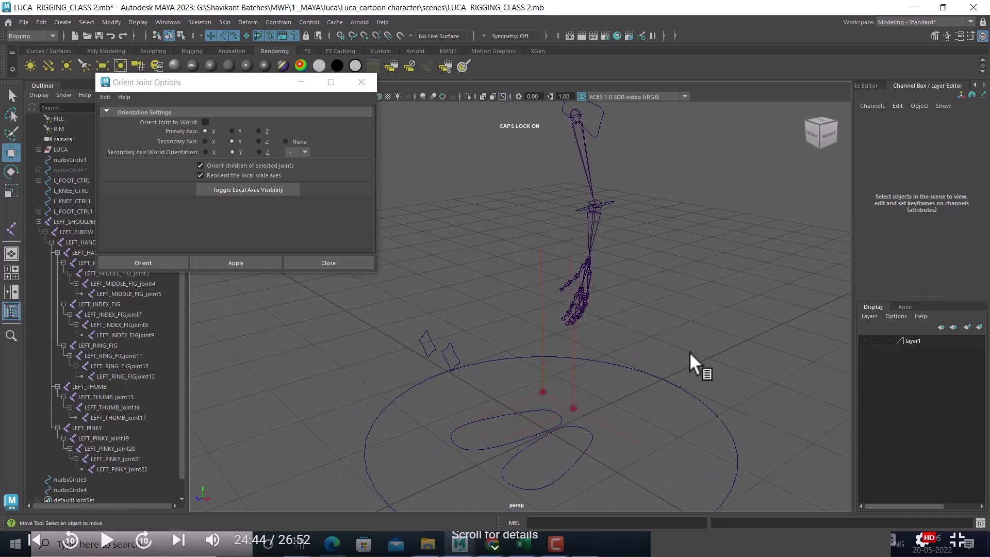
left_click(138, 22)
mouse_move(152, 88)
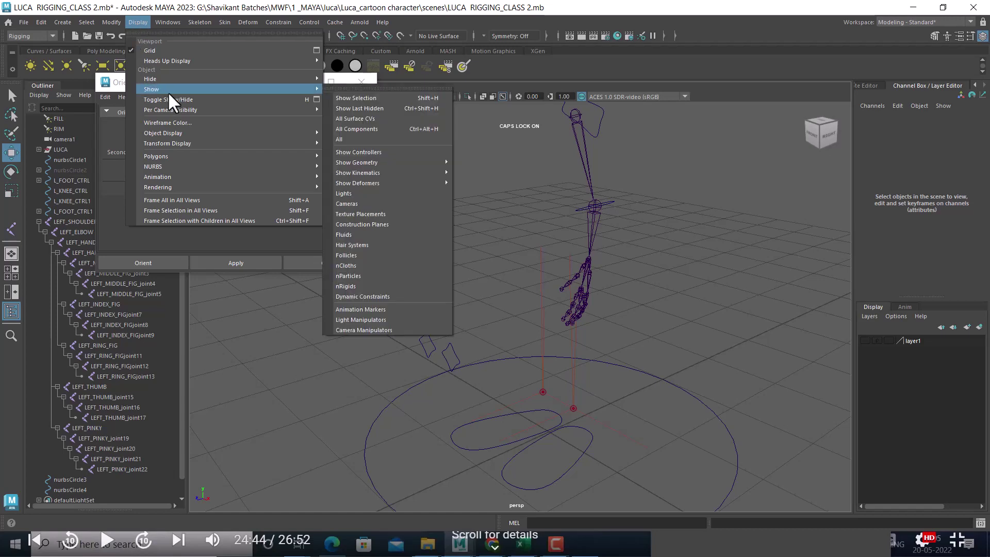
left_click(387, 137)
mouse_move(597, 296)
left_mouse_down("alt")
mouse_move(707, 370)
mouse_move(613, 404)
left_mouse_up("alt")
- Move L_KNEE_CTRL to the right, then undo so it stays in place
left_click(618, 414)
mouse_move(727, 381)
left_mouse_down("alt")
mouse_move(636, 404)
mouse_move(593, 371)
left_mouse_up("alt")
left_click(502, 415)
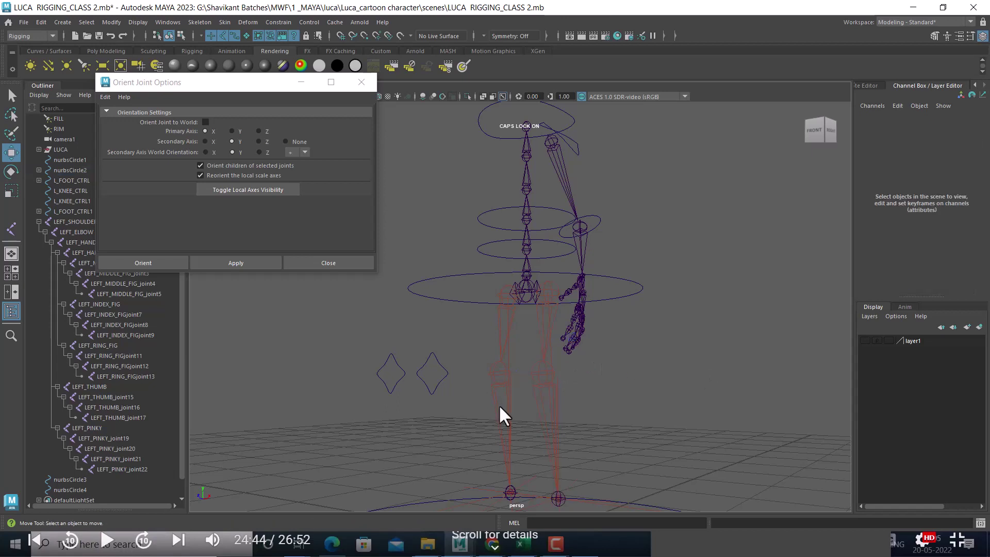
left_click(443, 372)
left_click_drag(469, 374, 533, 379)
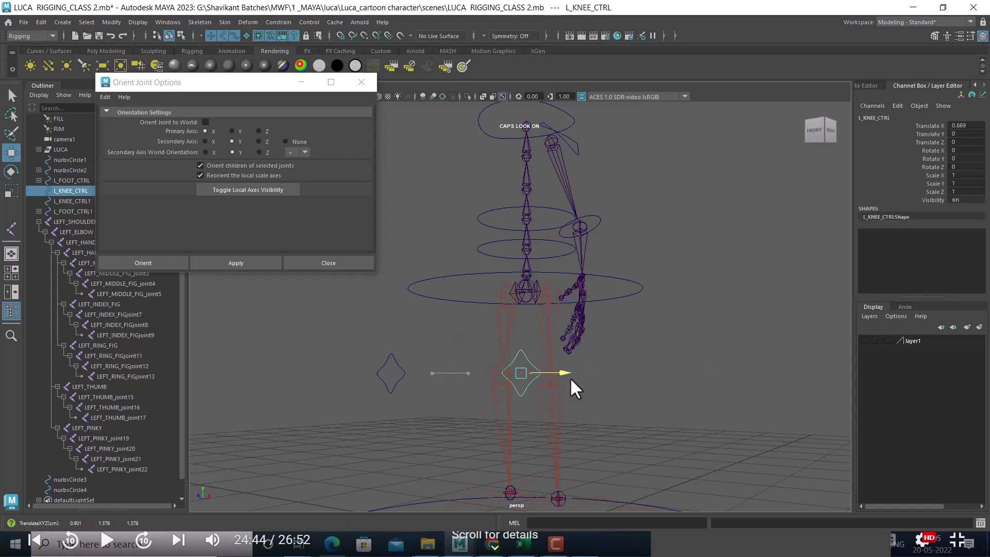
key("ctrl+z")
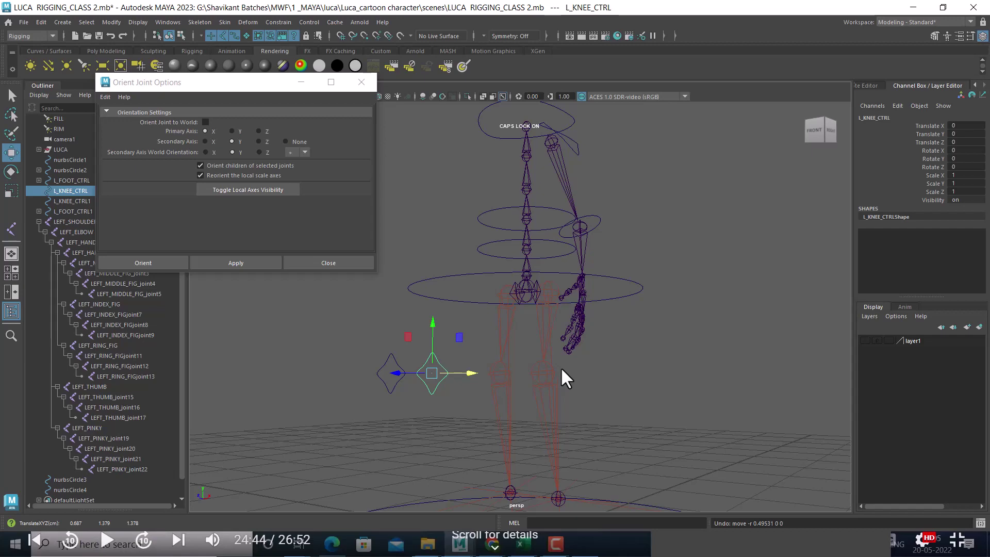
- Inspect the hip control, MID_SPINE control and SPINE_joint4, then close Orient Joint Options
middle_click_drag(677, 236, 680, 358, "alt")
left_click_drag(663, 351, 653, 353)
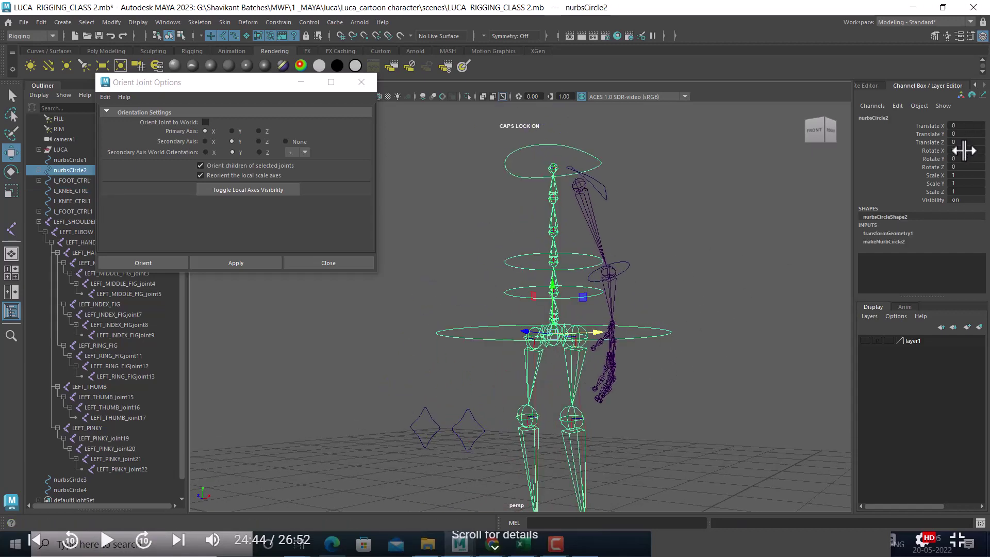
left_click(512, 265)
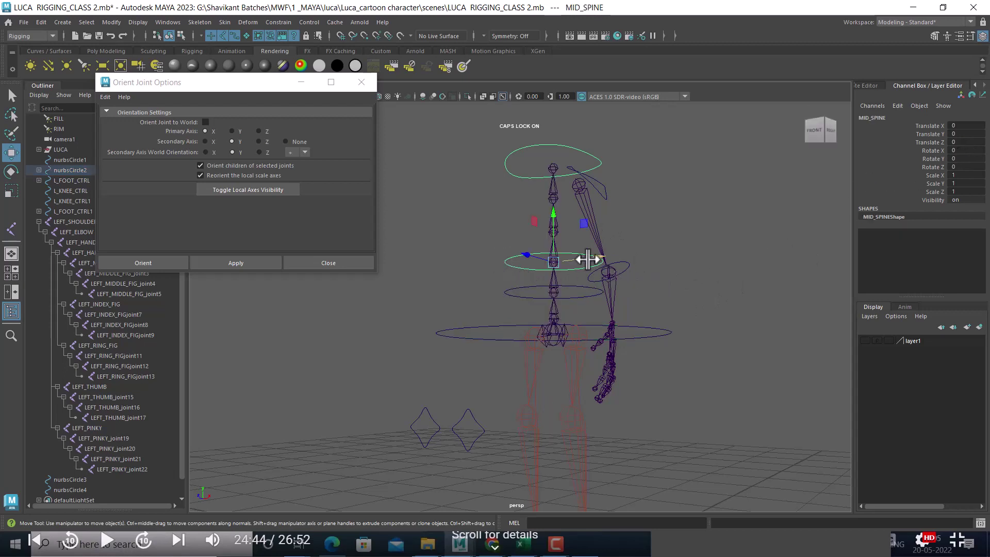
left_click(648, 233)
left_click(554, 232)
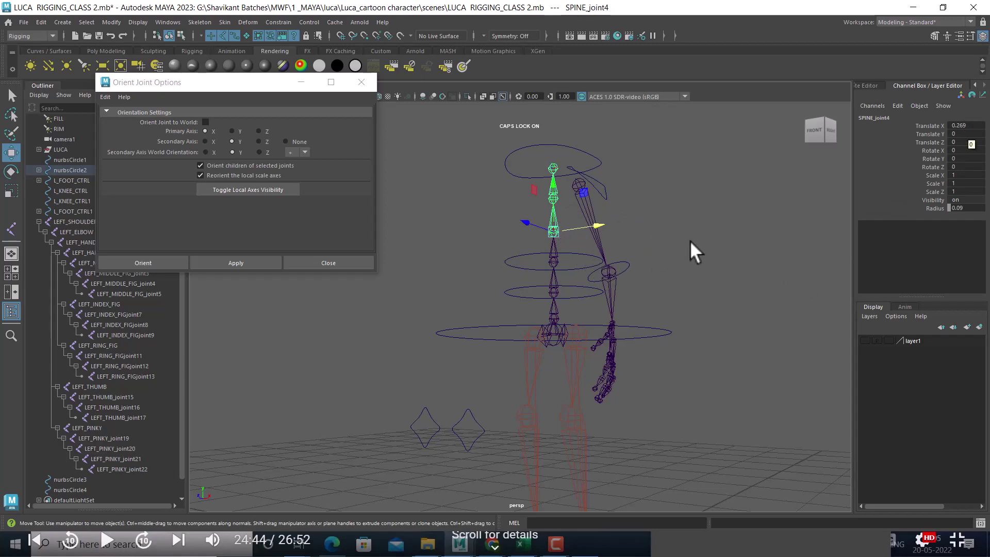
scroll(749, 281, "up", 2)
left_click(342, 262)
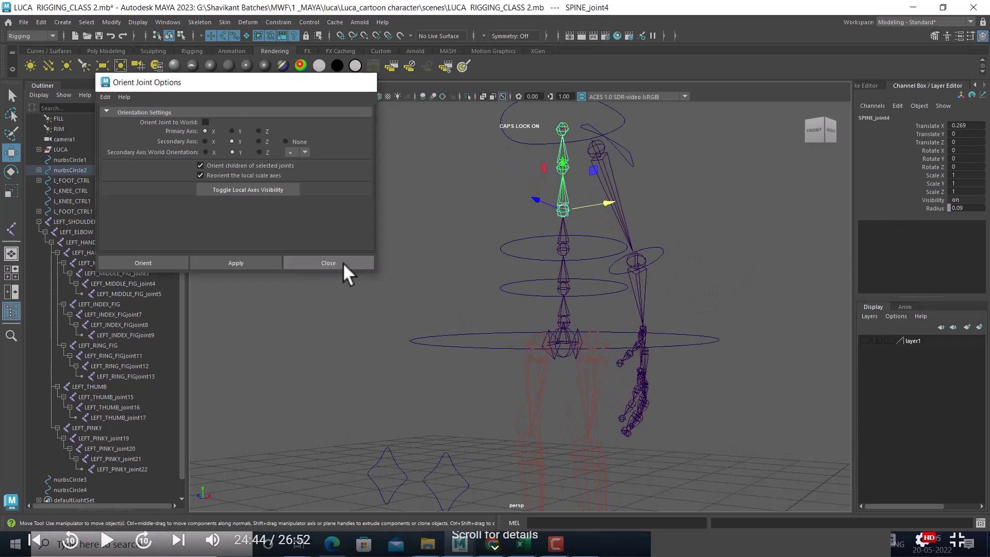
- Select the elbow circle controller nurbsCircle4
left_click(721, 240)
left_click(623, 156)
left_click_drag(666, 197, 672, 259, "alt")
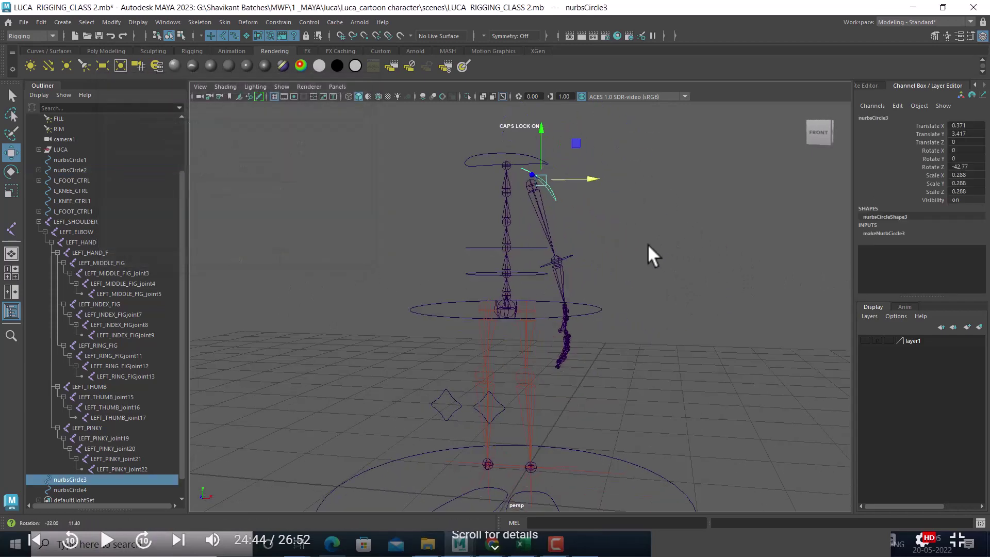
left_click(669, 261)
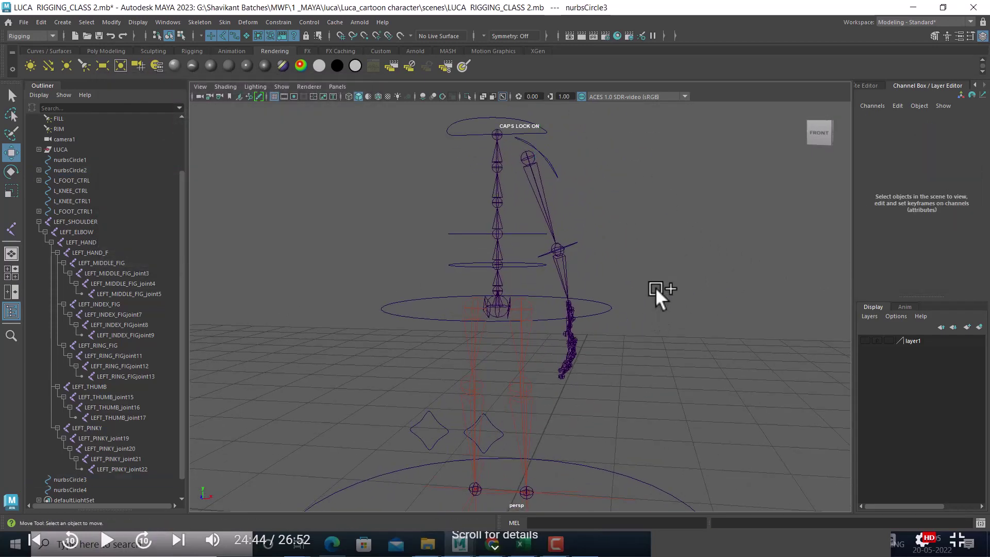
mouse_move(629, 230)
left_mouse_down("alt")
mouse_move(595, 218)
mouse_move(648, 224)
mouse_move(608, 283)
mouse_move(692, 343)
mouse_move(562, 276)
mouse_move(676, 303)
mouse_move(655, 260)
mouse_move(669, 292)
mouse_move(645, 347)
mouse_move(669, 302)
left_mouse_up("alt")
left_click(588, 230)
- Duplicate nurbsCircle4 and point-snap the copy onto the left wrist joint
key("ctrl+d")
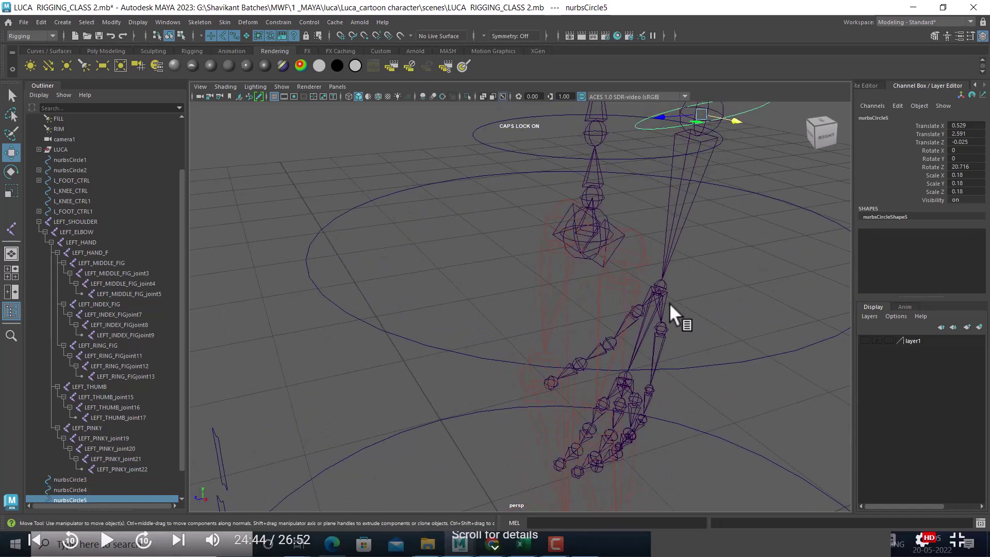
key("v")
middle_click_drag(660, 291, 660, 292)
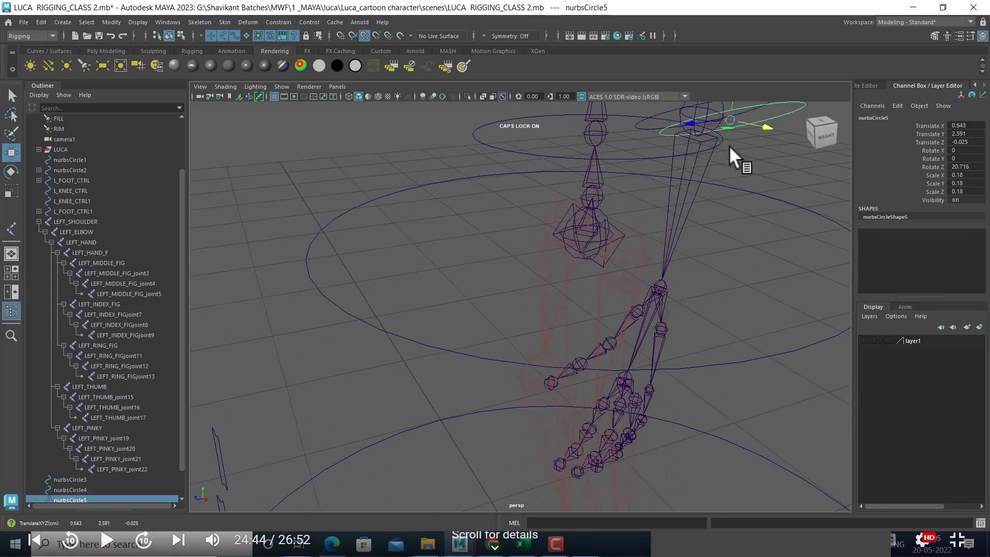
left_click_drag(731, 119, 674, 264)
- In front view, rotate the wrist circle flat around Z to 0.879
mouse_move(706, 300)
left_mouse_down("alt")
mouse_move(719, 250)
mouse_move(707, 292)
left_mouse_up("alt")
key("space")
scroll(587, 344, "up", 1)
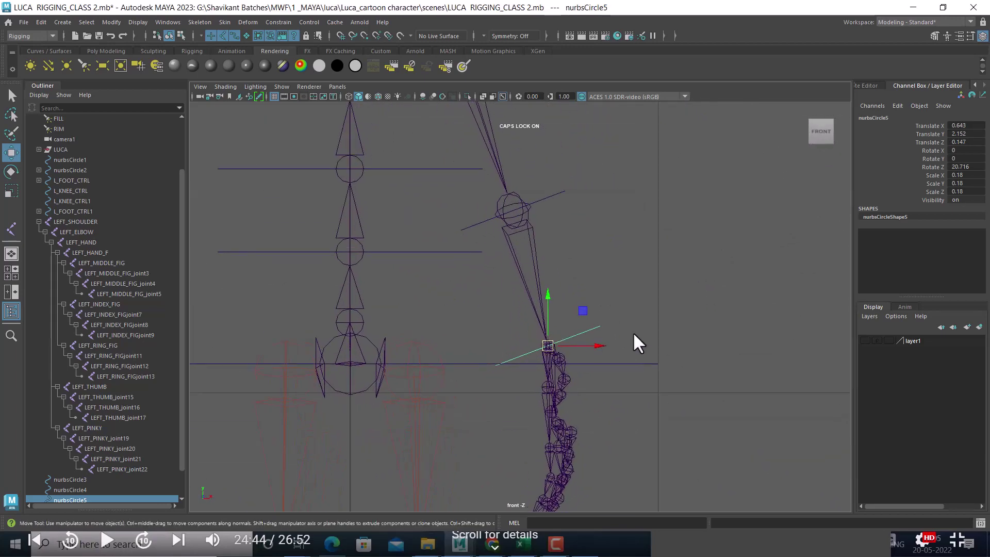
key("e")
mouse_move(585, 311)
left_mouse_down()
mouse_move(597, 334)
mouse_move(593, 321)
left_mouse_up()
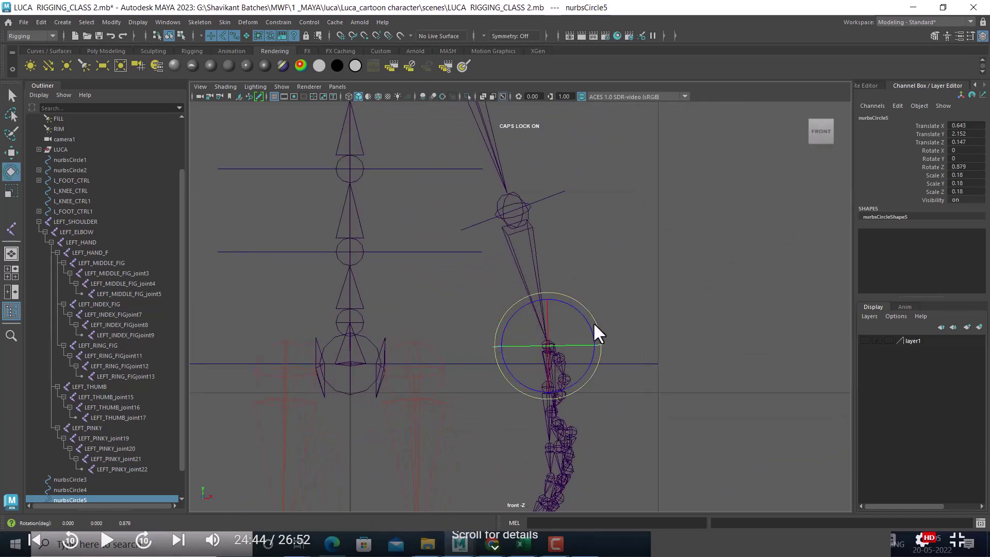
key("w")
scroll(634, 338, "down", 2)
scroll(552, 261, "up", 1)
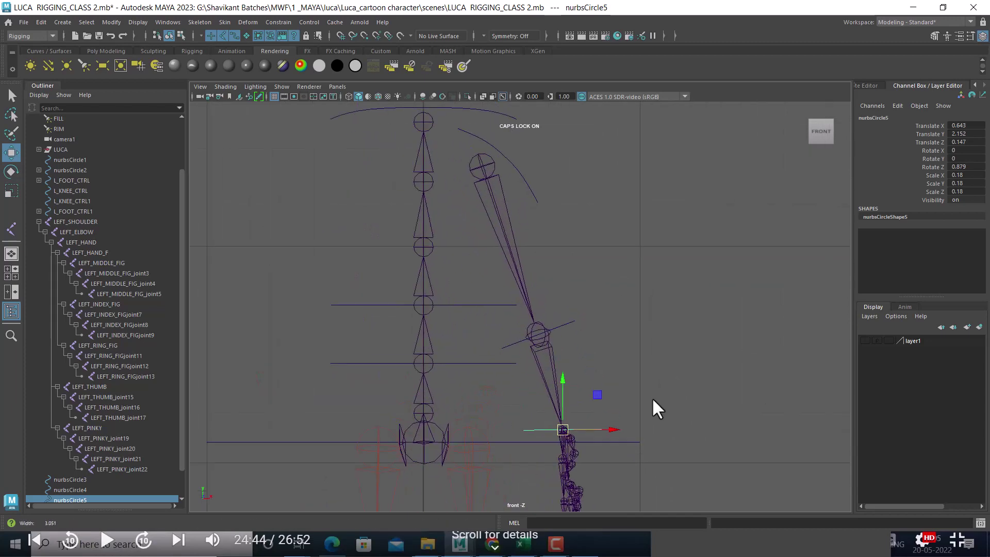
- Select the shoulder, elbow and wrist circles and delete their history by type
left_click(568, 324)
left_click(531, 191)
left_click(582, 320, "shift")
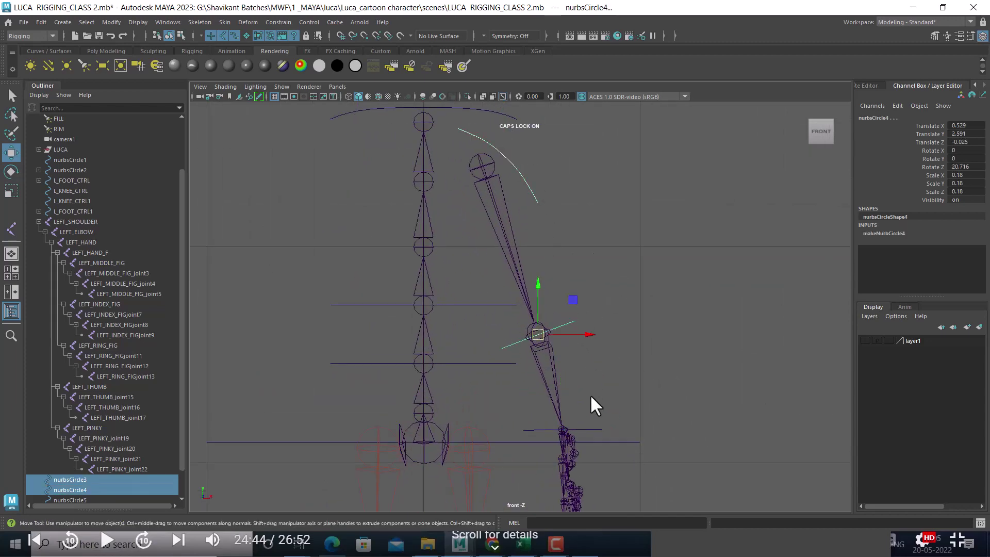
left_click(593, 428, "shift")
left_click_drag(655, 380, 635, 262)
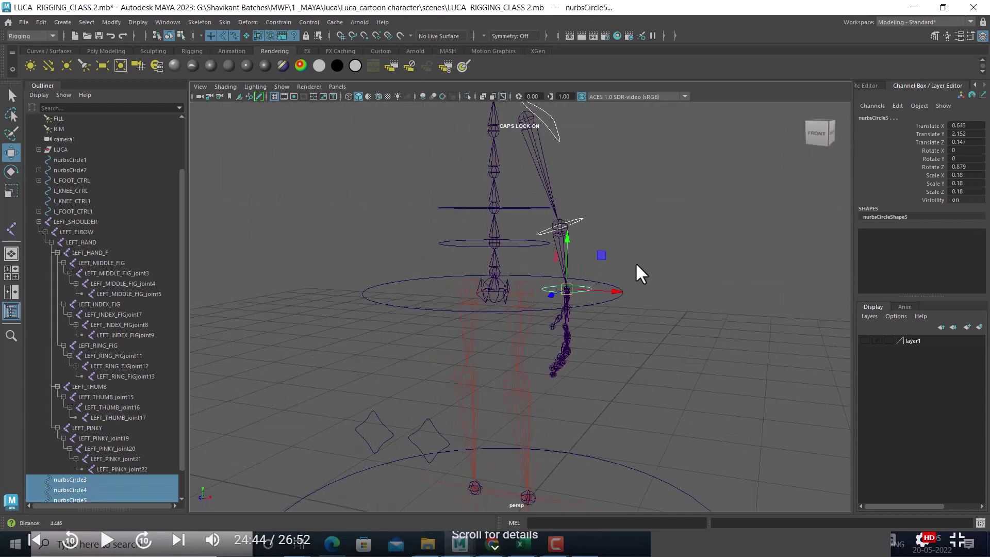
mouse_move(570, 295)
left_mouse_down("alt")
mouse_move(583, 324)
mouse_move(672, 311)
left_mouse_up("alt")
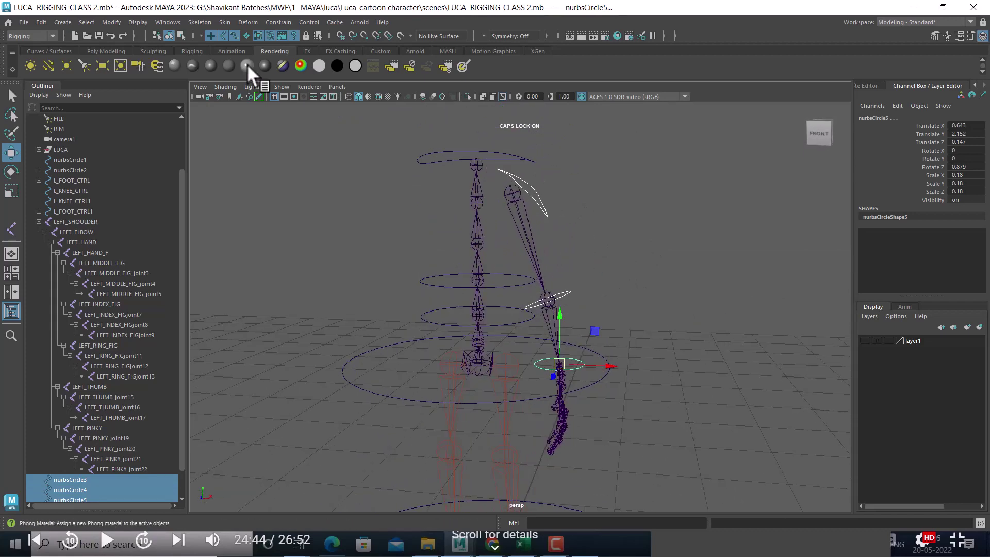
left_click(66, 22)
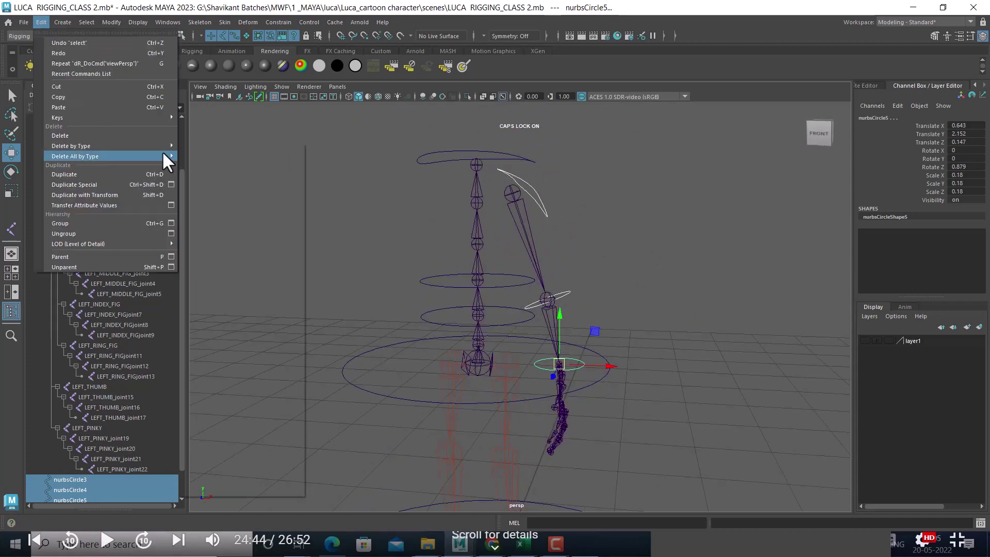
left_click(253, 146)
left_click_drag(965, 126, 908, 206)
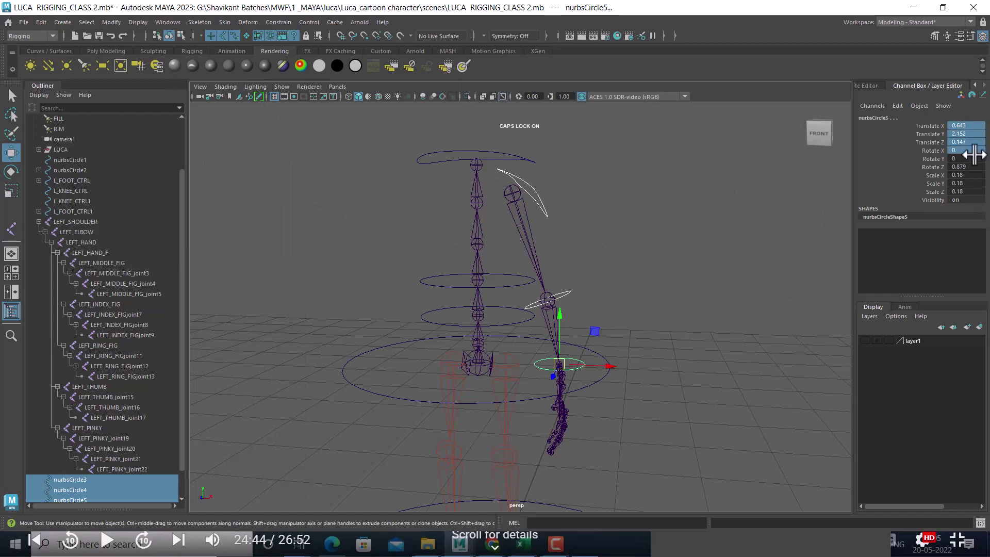
- Freeze all transforms on the three arm controls and centre their pivots
right_click(907, 206)
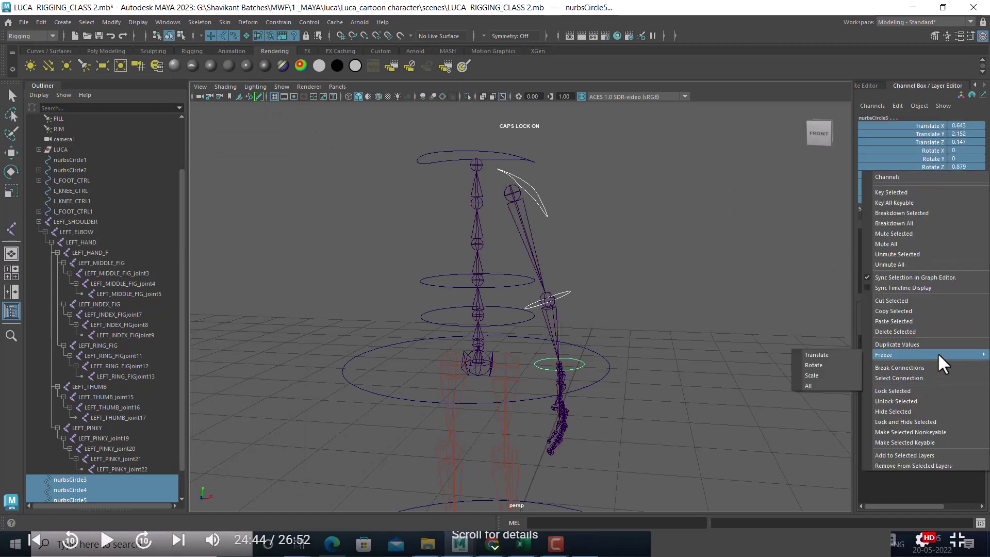
left_click(825, 392)
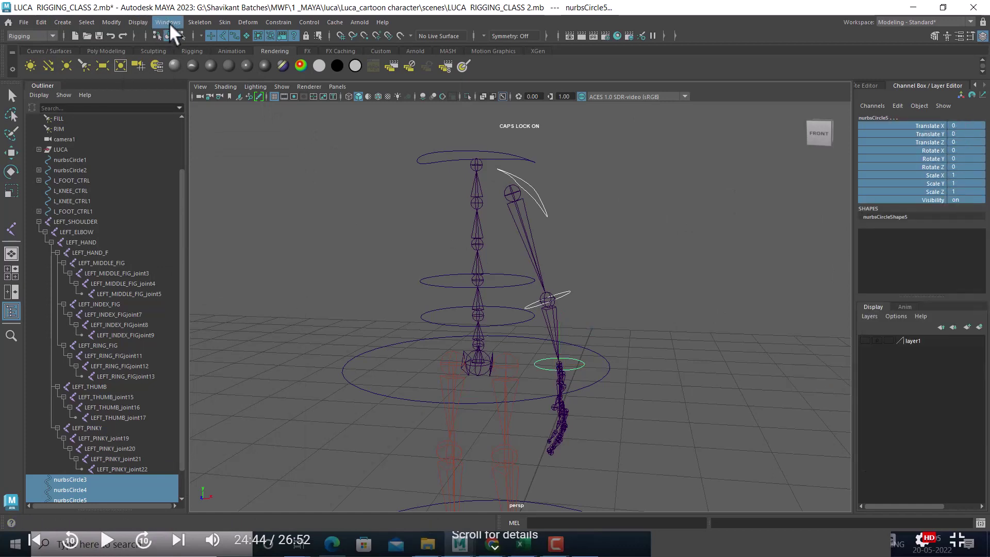
left_click(118, 22)
left_click(152, 97)
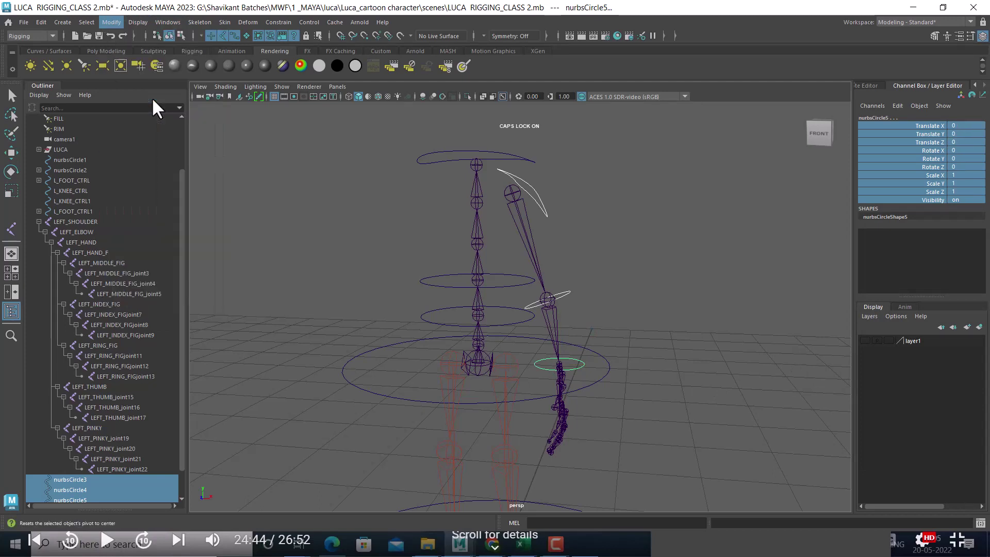
- Check the shoulder arc and elbow circle controls individually
left_click(632, 227)
left_click(534, 195)
key("w")
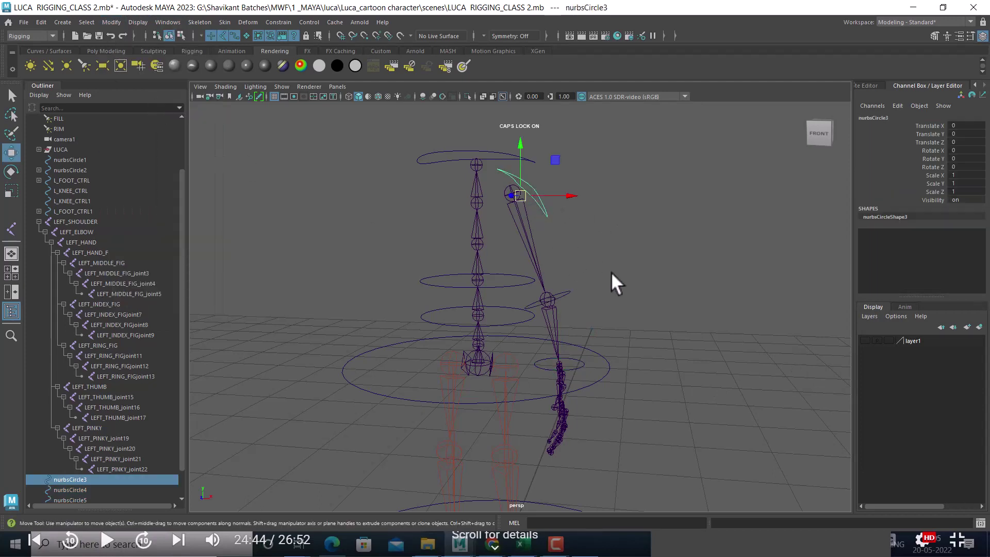
left_click(565, 292)
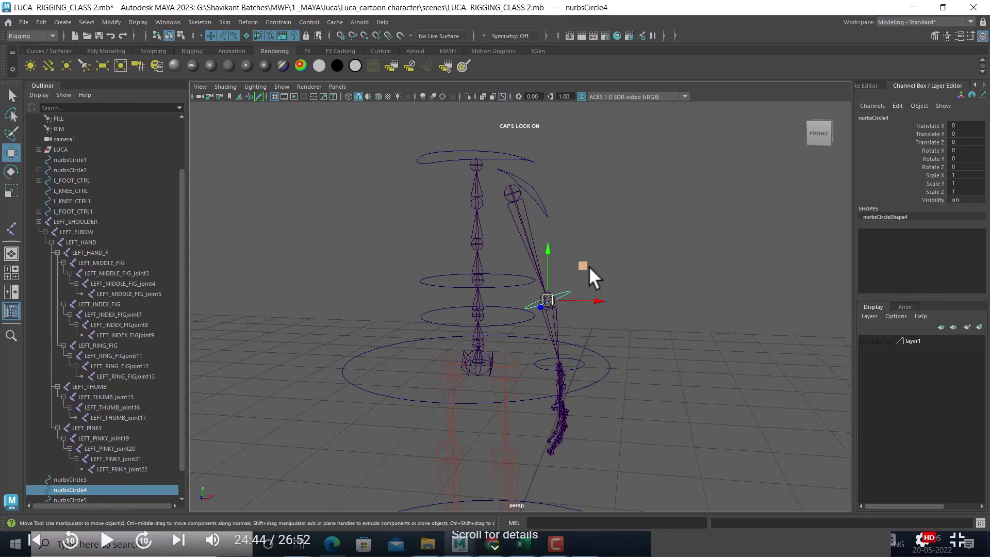
mouse_move(581, 239)
left_mouse_down("alt")
mouse_move(610, 223)
mouse_move(592, 237)
left_mouse_up("alt")
left_click_drag(616, 276, 657, 280, "alt")
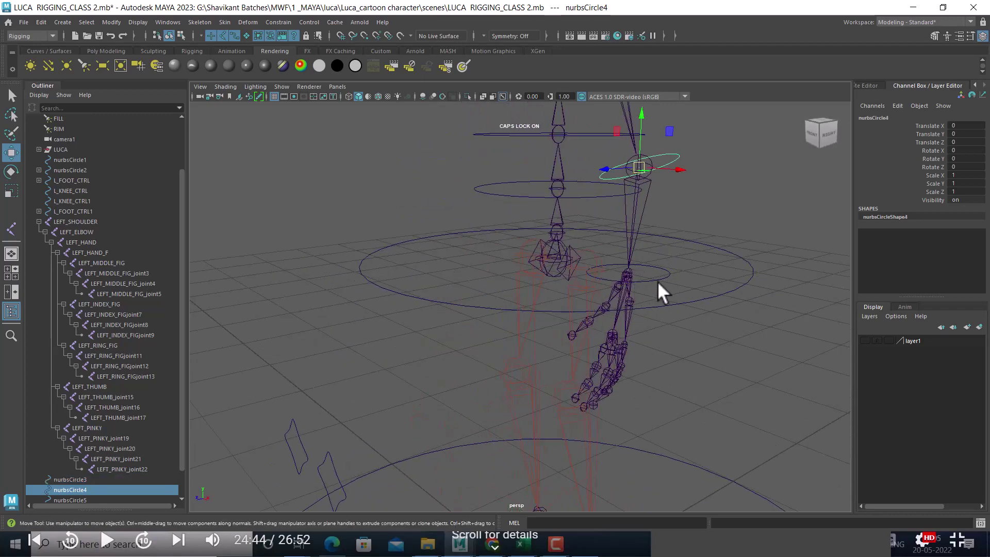
left_click(660, 280)
right_click_drag(664, 280, 676, 288, "alt")
- Select the wrist circle and inspect it around the hand and fingers
left_click(690, 277)
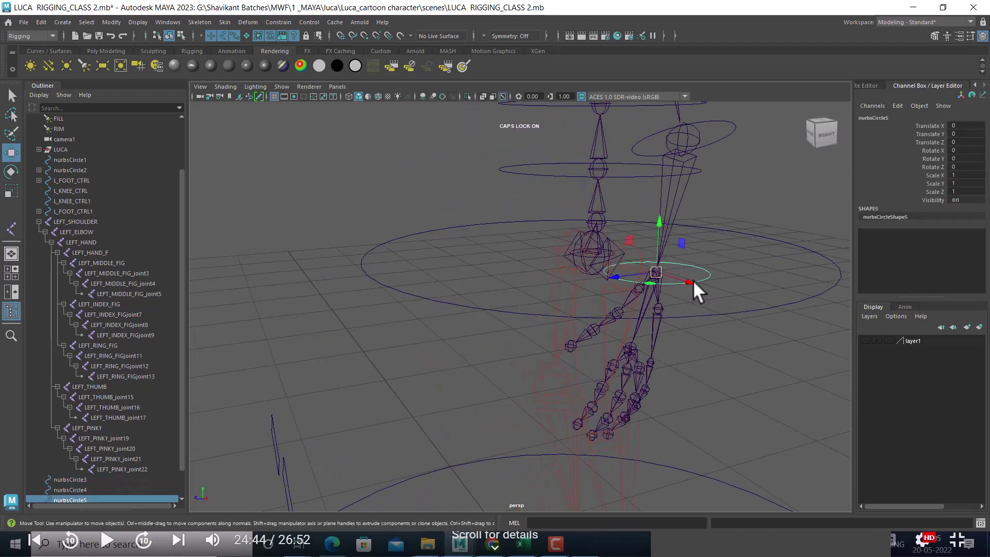
mouse_move(693, 280)
left_mouse_down("alt")
mouse_move(670, 311)
mouse_move(687, 305)
mouse_move(639, 274)
mouse_move(580, 315)
mouse_move(638, 317)
mouse_move(636, 243)
mouse_move(647, 203)
mouse_move(689, 238)
left_mouse_up("alt")
mouse_move(644, 299)
left_mouse_down("alt")
mouse_move(656, 206)
mouse_move(673, 222)
left_mouse_up("alt")
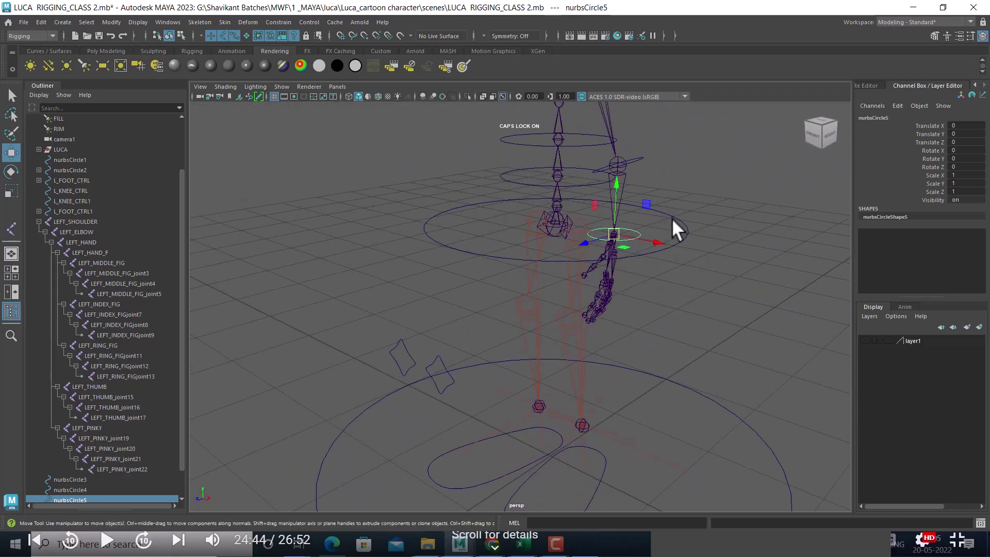
mouse_move(698, 290)
left_mouse_down("alt")
mouse_move(717, 334)
mouse_move(663, 296)
mouse_move(653, 253)
left_mouse_up("alt")
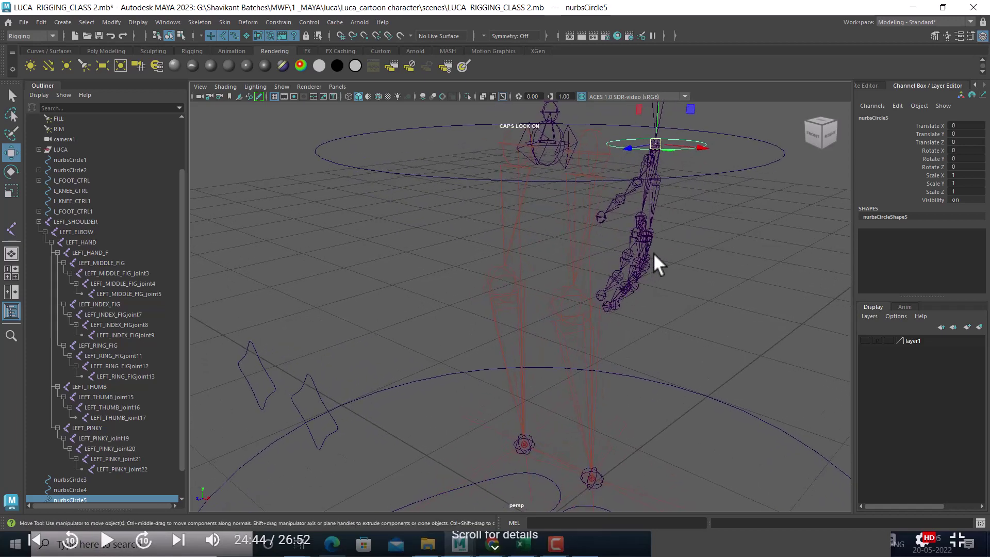
left_click_drag(765, 281, 729, 276, "alt")
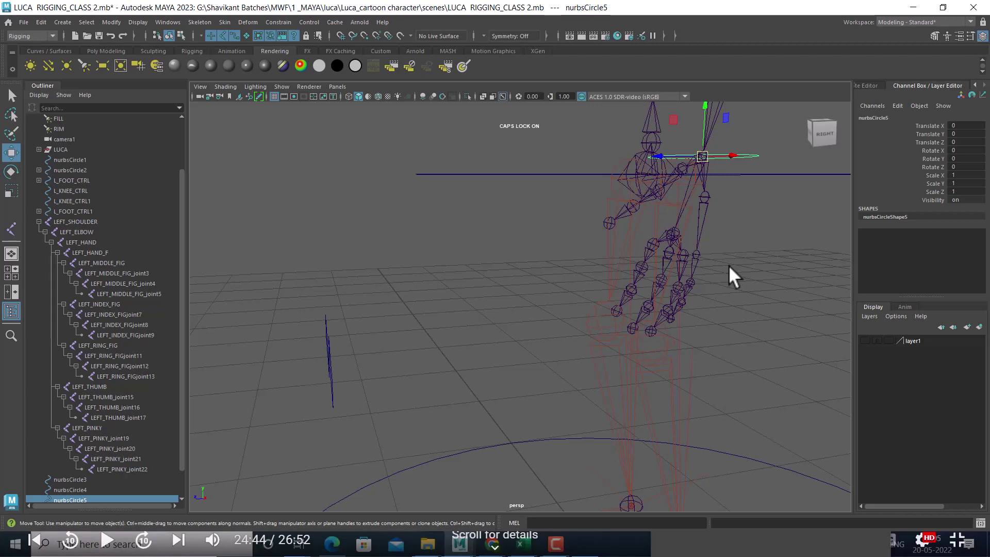
mouse_move(692, 255)
left_mouse_down("alt")
mouse_move(625, 260)
mouse_move(751, 309)
left_mouse_up("alt")
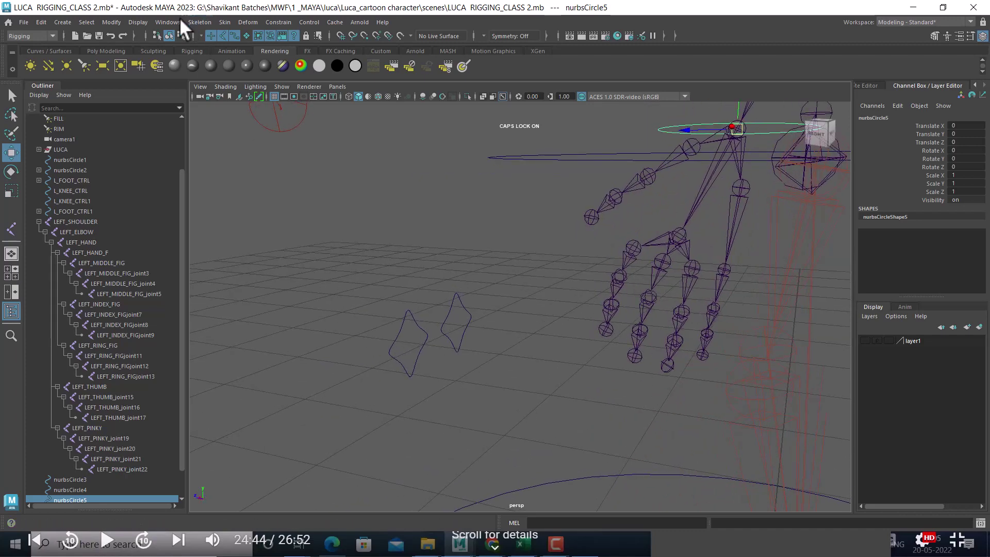
- Create NURBS circle nurbsCircle6 at the grid origin, then bring up the window switcher
left_click(63, 23)
mouse_move(91, 51)
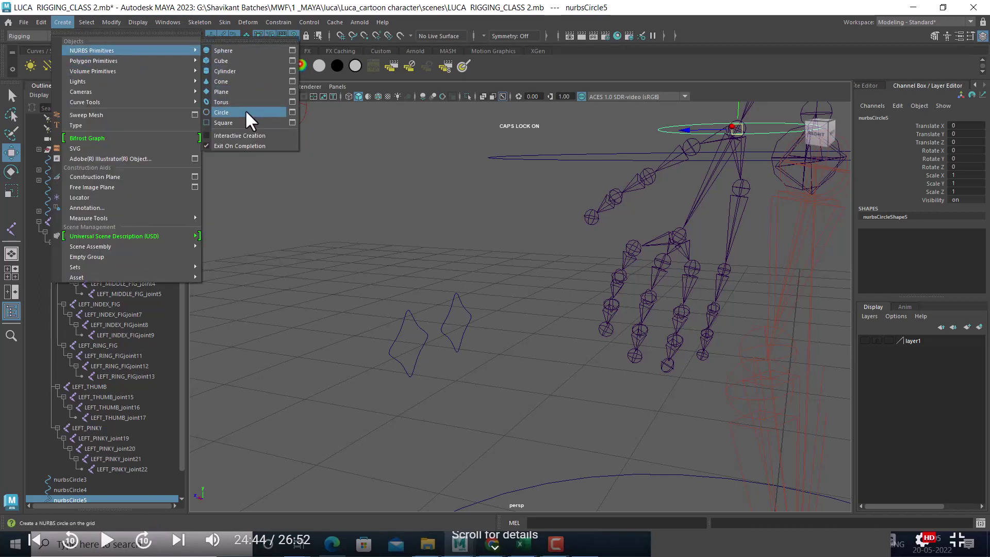
left_click(245, 112)
mouse_move(355, 189)
left_mouse_down("alt")
mouse_move(500, 187)
mouse_move(637, 360)
mouse_move(543, 287)
mouse_move(557, 283)
left_mouse_up("alt")
mouse_move(486, 323)
left_mouse_down("alt")
mouse_move(522, 369)
mouse_move(530, 336)
left_mouse_up("alt")
key("alt+Tab")
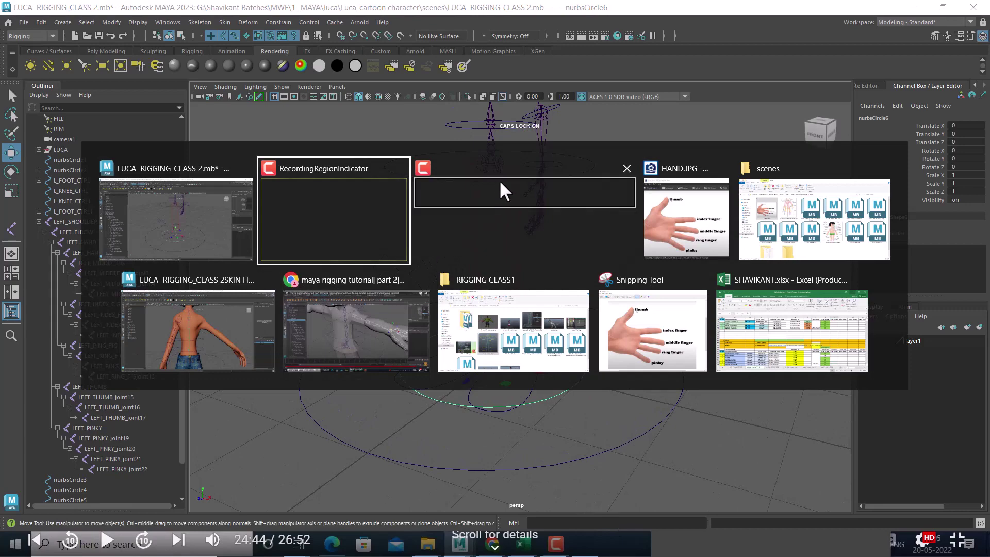
- Switch to the pushing animation scene and hide its polygon meshes
key("alt+Tab")
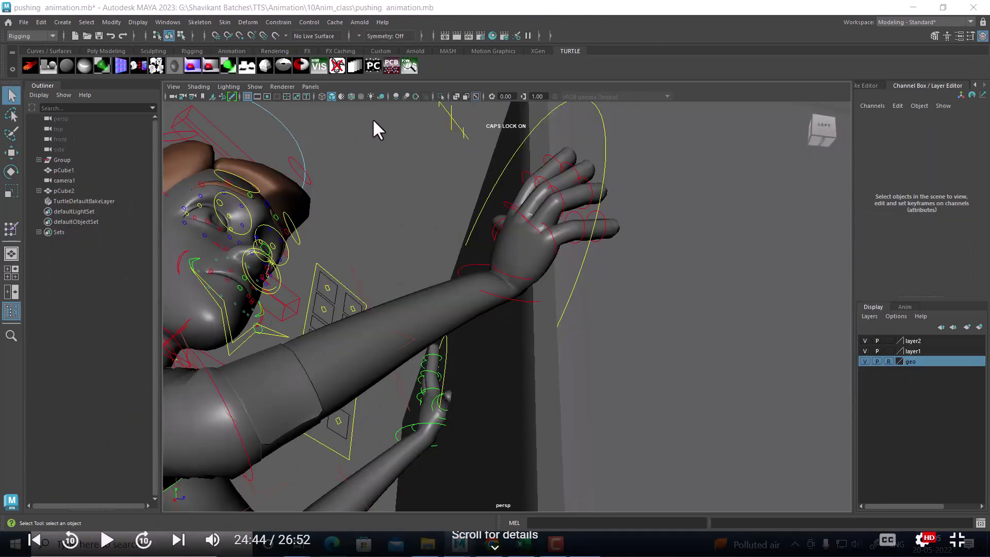
mouse_move(373, 121)
left_mouse_down("alt")
mouse_move(512, 308)
mouse_move(475, 300)
mouse_move(506, 325)
mouse_move(520, 316)
left_mouse_up("alt")
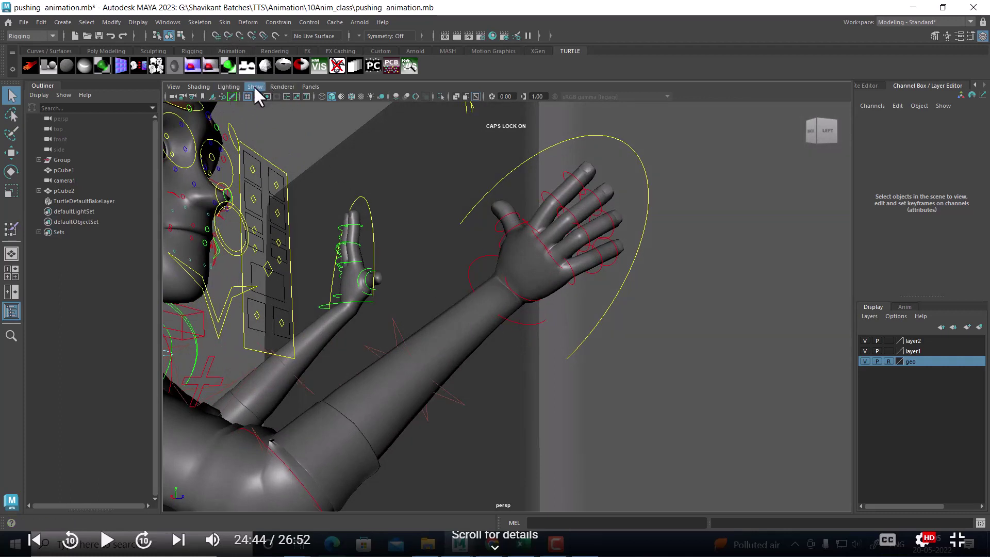
left_click(255, 87)
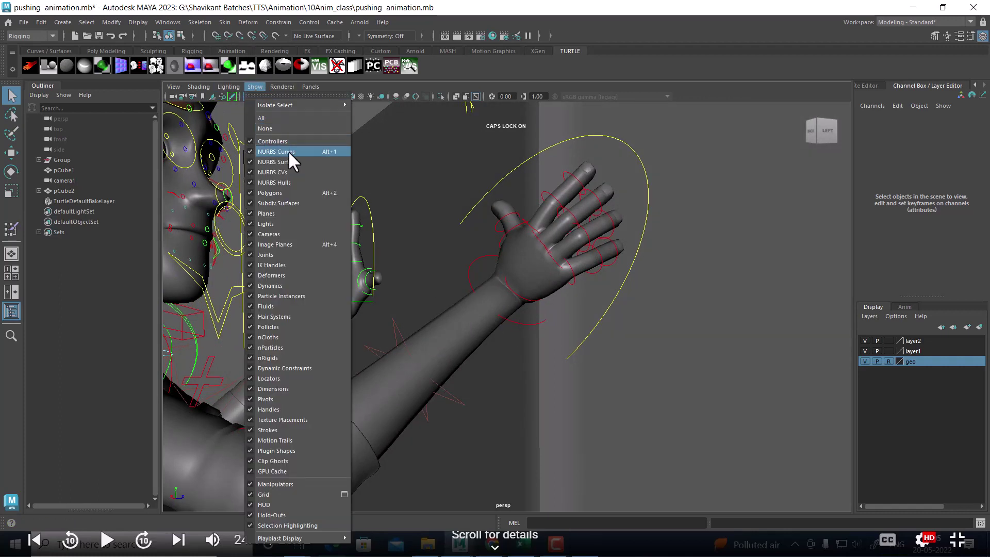
left_click(299, 193)
- Select the FKCup_R, FKThumbFinger1_R, FKRingFinger1_R and FKMiddleFinger1_R hand controllers
mouse_move(304, 204)
left_mouse_down("alt")
mouse_move(588, 310)
mouse_move(546, 349)
mouse_move(518, 344)
mouse_move(531, 309)
left_mouse_up("alt")
mouse_move(531, 309)
left_mouse_down("alt")
mouse_move(547, 299)
mouse_move(527, 292)
mouse_move(540, 271)
mouse_move(572, 249)
mouse_move(546, 230)
mouse_move(539, 297)
left_mouse_up("alt")
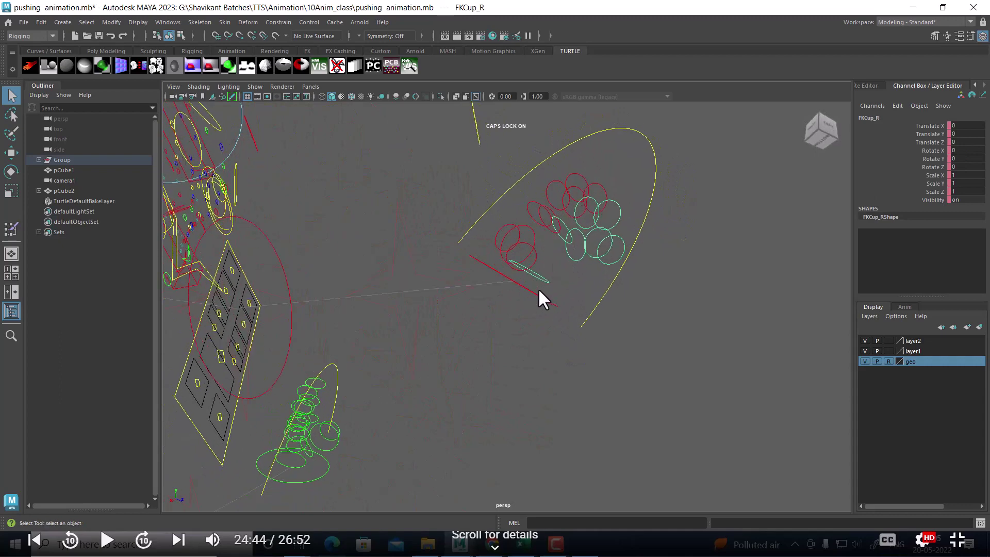
mouse_move(588, 254)
left_mouse_down("alt")
mouse_move(542, 284)
mouse_move(541, 272)
left_mouse_up("alt")
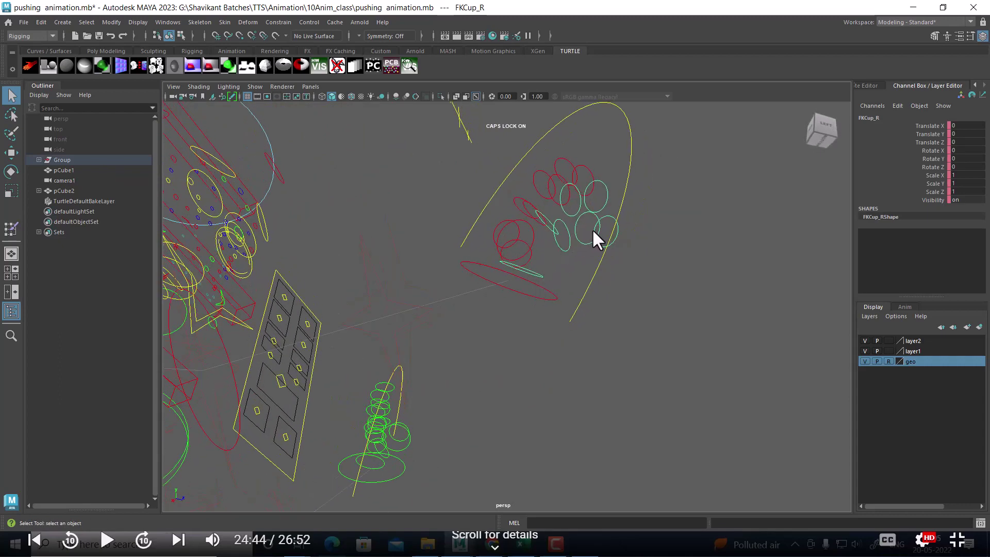
mouse_move(596, 230)
left_mouse_down("alt")
mouse_move(582, 267)
mouse_move(573, 246)
mouse_move(555, 289)
left_mouse_up("alt")
right_click_drag(555, 290, 447, 183, "alt")
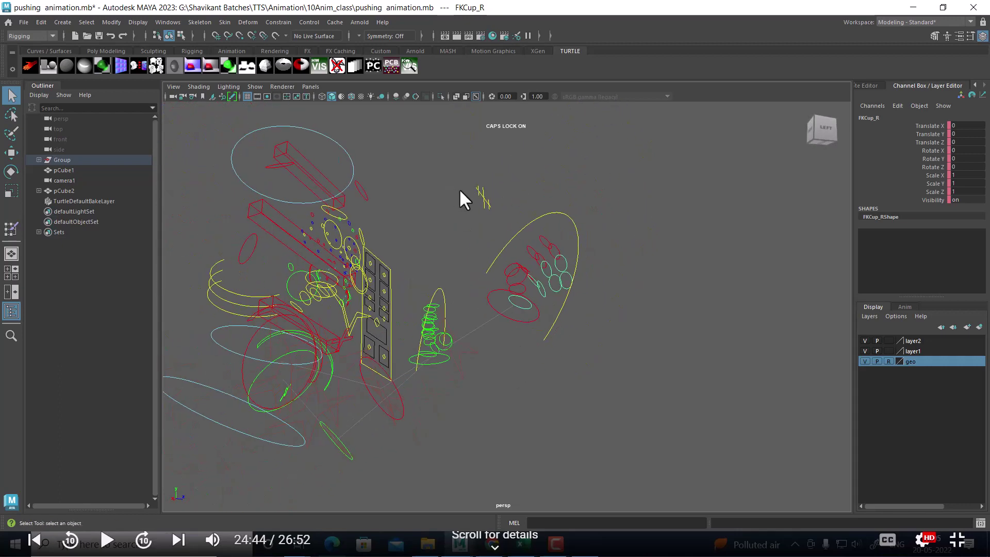
right_click_drag(494, 260, 678, 388, "alt")
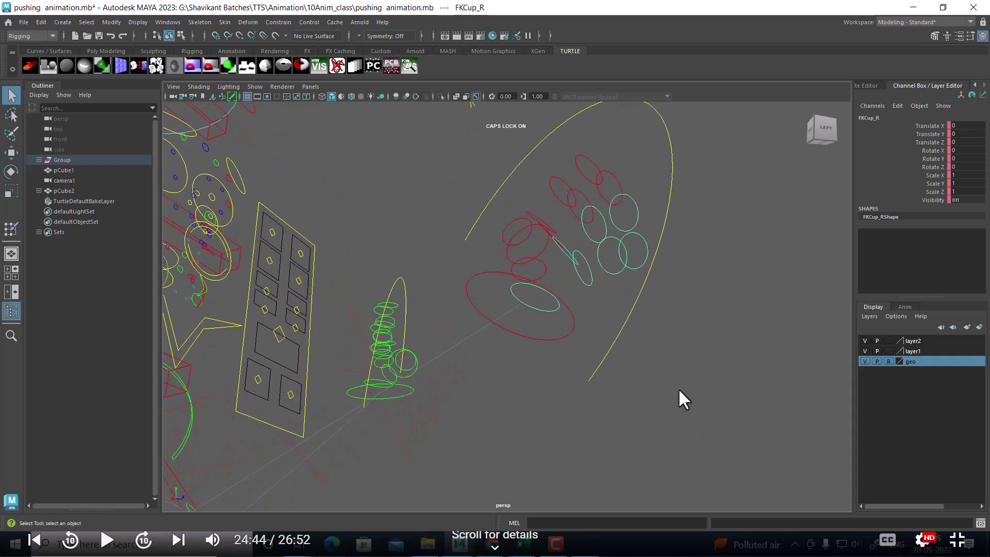
left_click(546, 276)
mouse_move(546, 275)
left_mouse_down("alt")
mouse_move(600, 287)
mouse_move(546, 267)
mouse_move(564, 277)
mouse_move(547, 268)
mouse_move(552, 259)
mouse_move(589, 229)
left_mouse_up("alt")
left_click(548, 268)
left_click(545, 259)
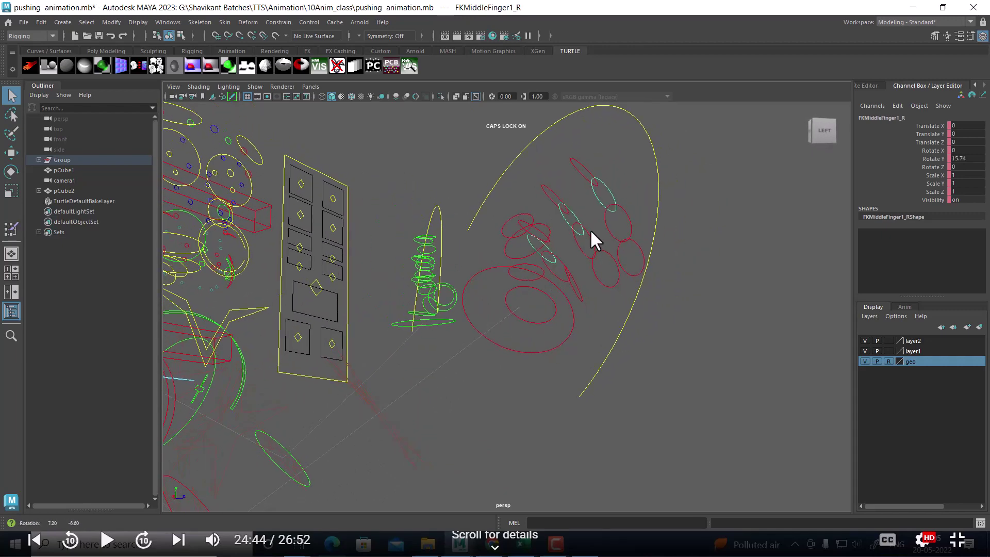
- Rotate FKMiddleFinger1_R in Y, undo it, and switch to wireframe display
left_click(932, 159)
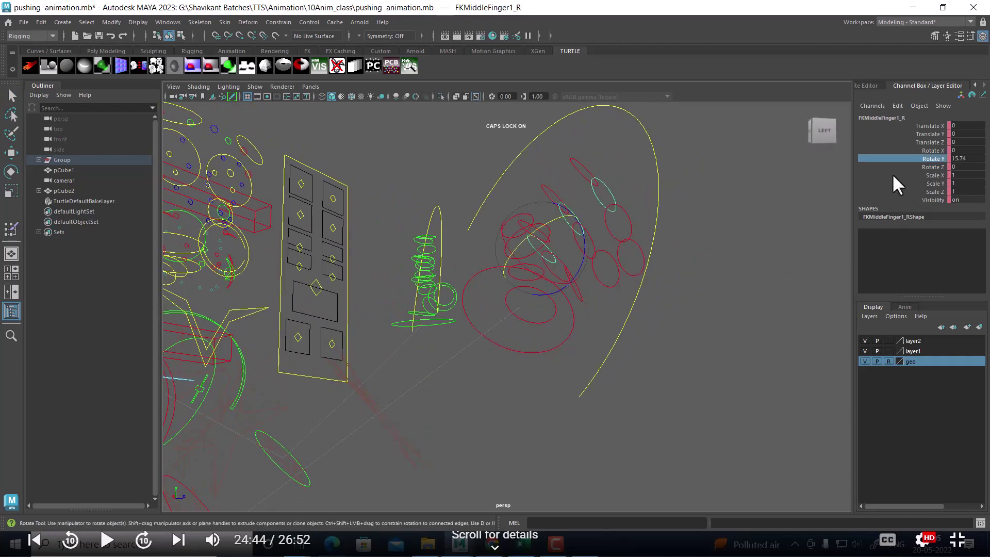
middle_click_drag(768, 200, 745, 206)
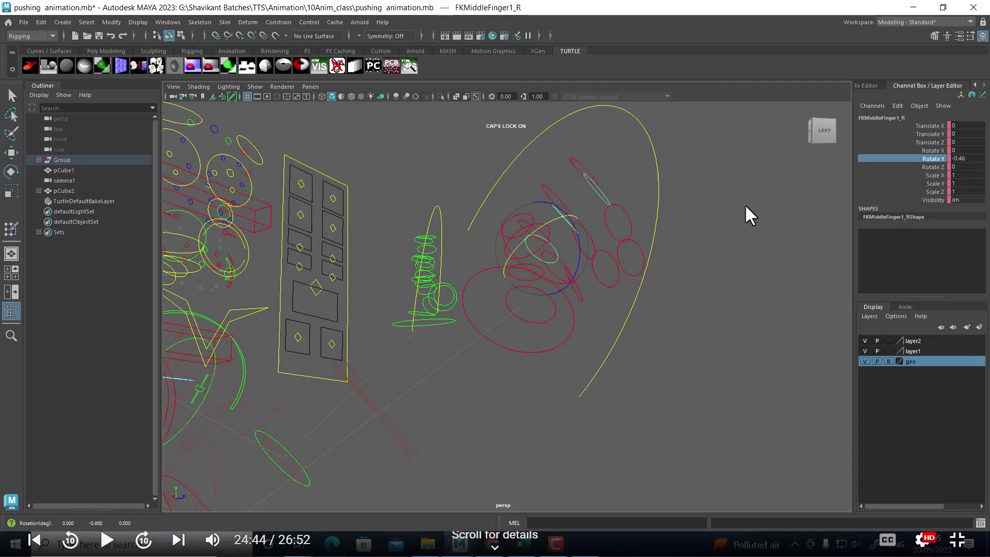
key("ctrl+z")
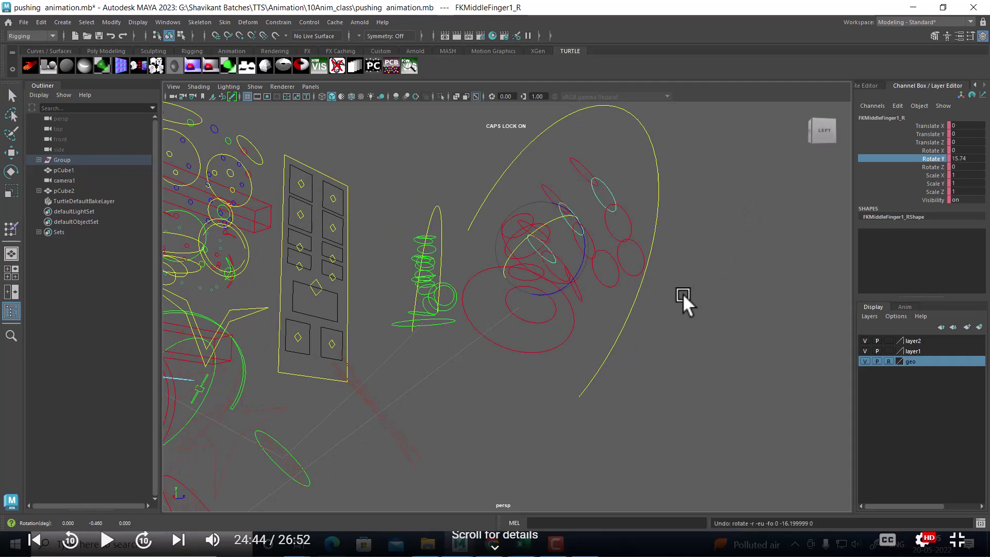
key("4")
left_click(682, 283)
mouse_move(660, 317)
left_mouse_down("alt")
mouse_move(565, 265)
mouse_move(631, 322)
left_mouse_up("alt")
- Show the polygon meshes again and return to shaded display
left_click(256, 88)
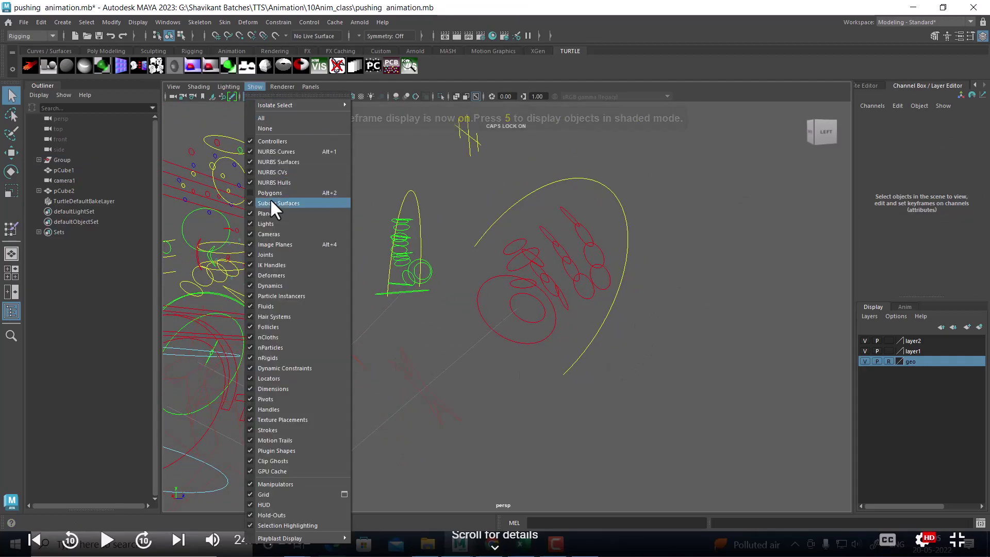
left_click(277, 192)
left_click_drag(720, 295, 658, 335, "alt")
key("5")
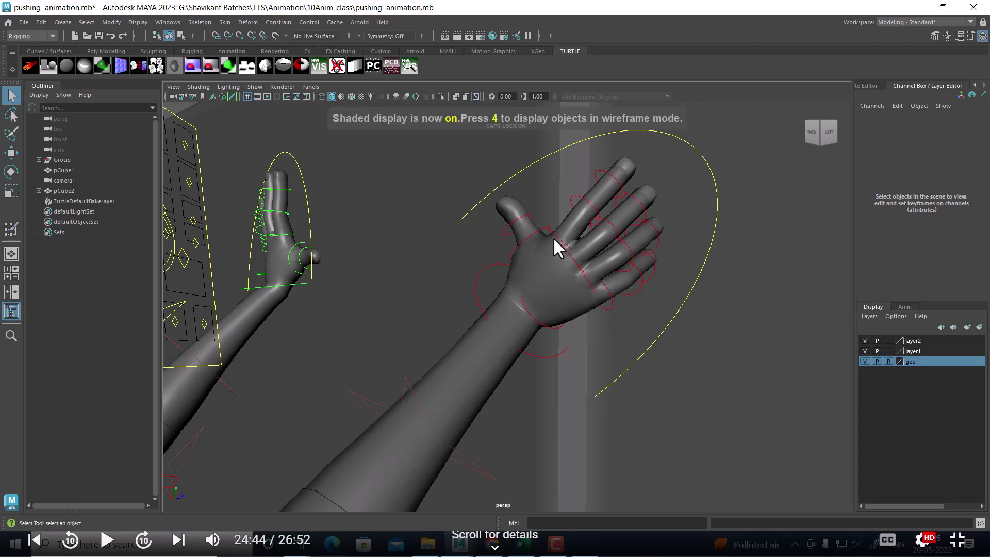
- Select FKIndexFinger1_R, orbit around the character, and bring up the open-windows list
left_click(553, 235)
mouse_move(556, 243)
left_mouse_down("alt")
mouse_move(624, 244)
mouse_move(566, 276)
mouse_move(648, 311)
mouse_move(624, 338)
mouse_move(506, 261)
mouse_move(533, 265)
left_mouse_up("alt")
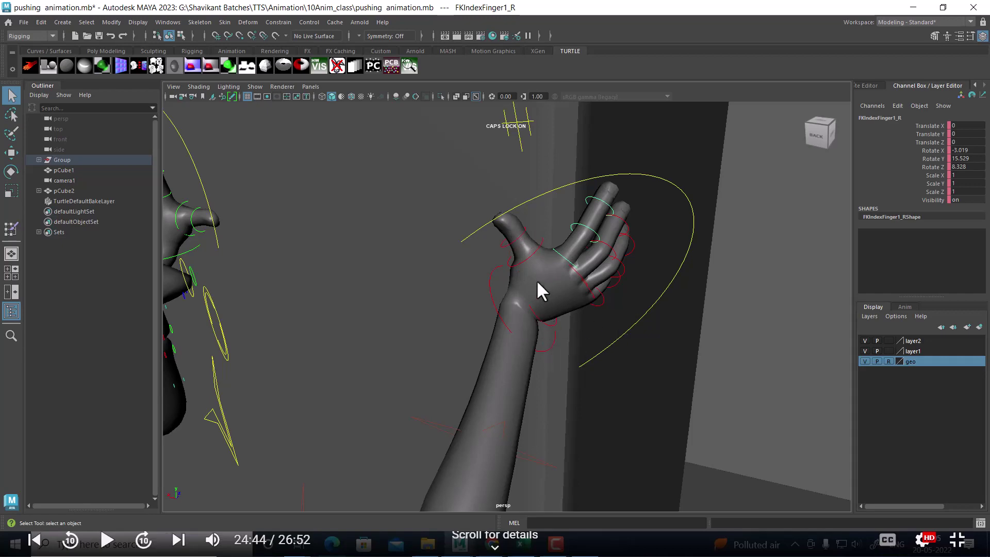
mouse_move(540, 310)
left_mouse_down("alt")
mouse_move(593, 325)
mouse_move(596, 365)
left_mouse_up("alt")
key("alt+Tab")
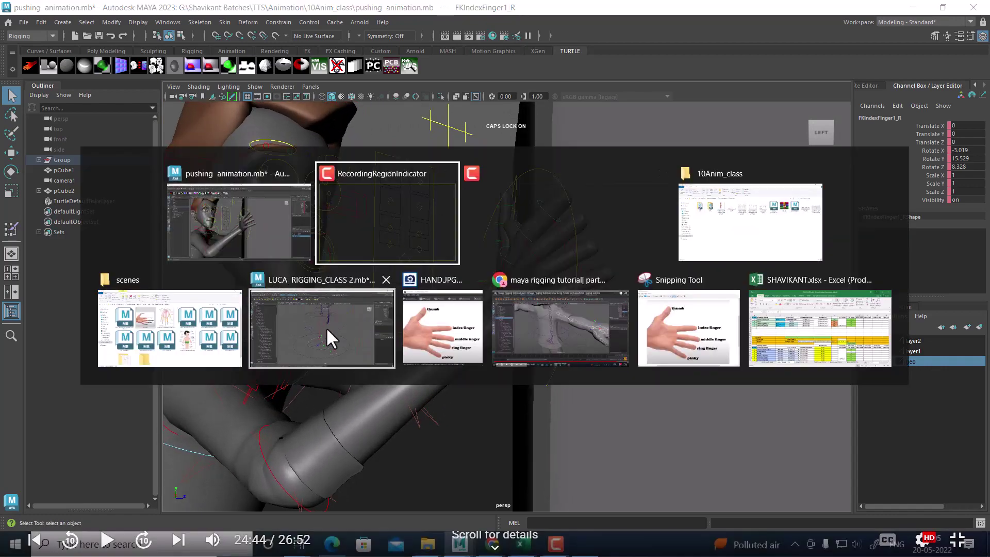
- Switch to the LUCA RIGGING_CLASS 2.mb scene and snap nurbsCircle6 onto the wrist joint
left_click(338, 336)
mouse_move(365, 334)
left_mouse_down("alt")
mouse_move(541, 250)
mouse_move(546, 347)
mouse_move(582, 365)
mouse_move(520, 321)
mouse_move(604, 329)
left_mouse_up("alt")
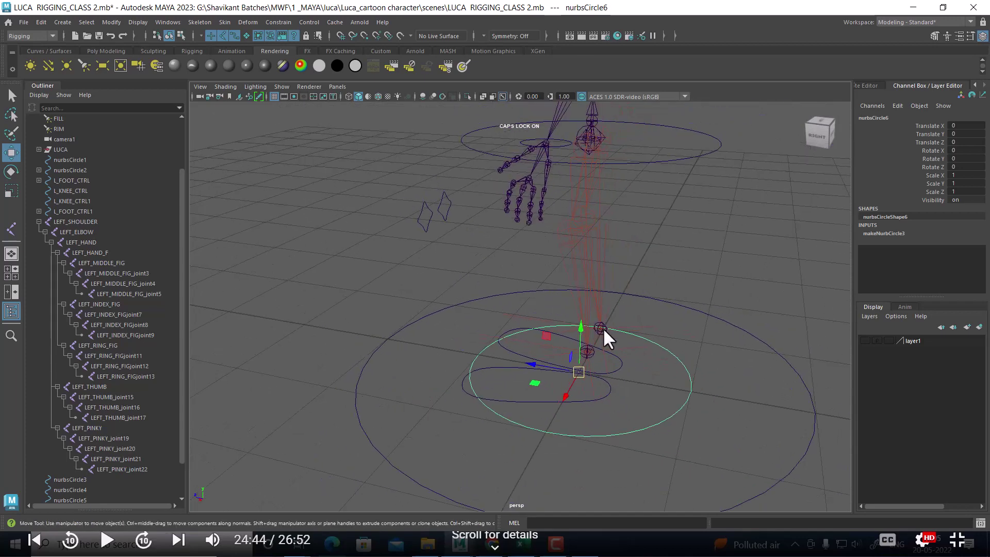
mouse_move(599, 203)
right_mouse_down("alt")
mouse_move(541, 327)
mouse_move(557, 292)
right_mouse_up("alt")
mouse_move(530, 177)
right_mouse_down("alt")
mouse_move(530, 215)
mouse_move(552, 241)
right_mouse_up("alt")
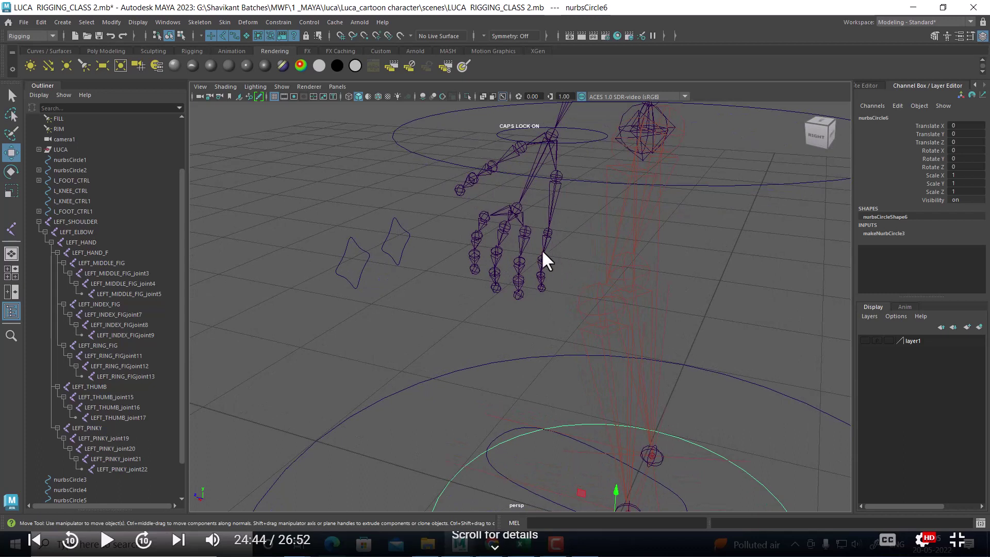
middle_click_drag(520, 147, 150, 326)
- Shrink nurbsCircle6 to fit the wrist and begin tilting it around X
key("r")
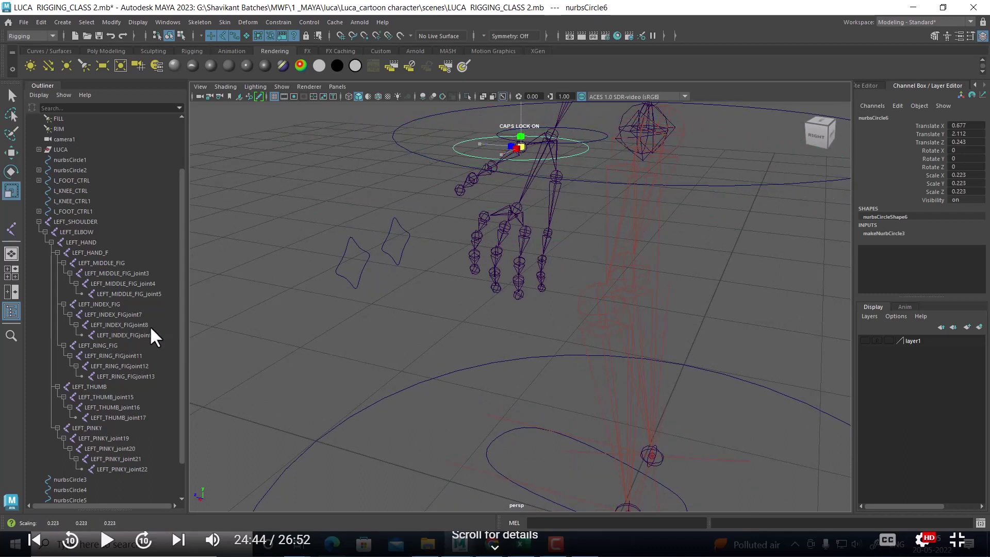
mouse_move(395, 254)
right_mouse_down("alt")
mouse_move(514, 342)
mouse_move(542, 236)
right_mouse_up("alt")
mouse_move(541, 236)
left_mouse_down()
mouse_move(487, 247)
mouse_move(549, 219)
mouse_move(528, 234)
mouse_move(565, 258)
mouse_move(583, 244)
mouse_move(527, 287)
left_mouse_up()
key("e")
mouse_move(481, 237)
left_mouse_down()
mouse_move(486, 273)
mouse_move(410, 345)
mouse_move(489, 326)
mouse_move(507, 298)
mouse_move(580, 321)
left_mouse_up()
- Finish nurbsCircle6 at scale 0.084 with a -57.5° X rotation
key("r")
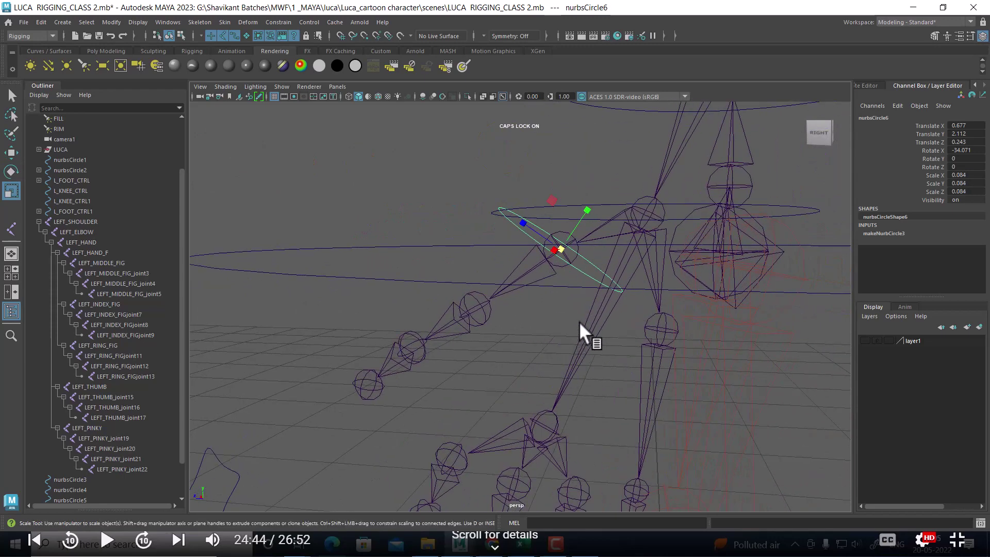
key("w")
left_click_drag(544, 276, 588, 252, "alt")
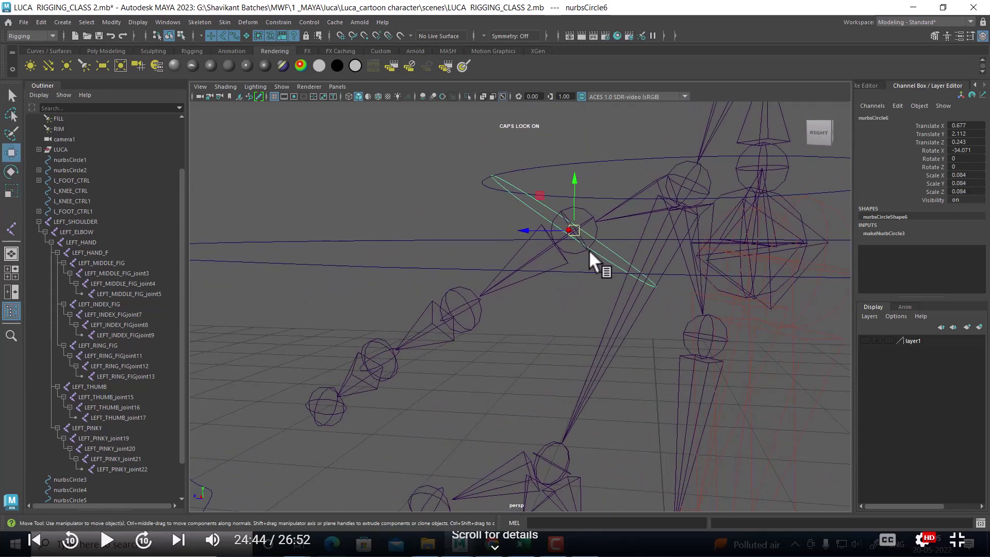
key("e")
mouse_move(619, 219)
left_mouse_down()
mouse_move(624, 229)
mouse_move(537, 299)
left_mouse_up()
scroll(537, 299, "up", 3)
scroll(539, 294, "up", 3)
key("w")
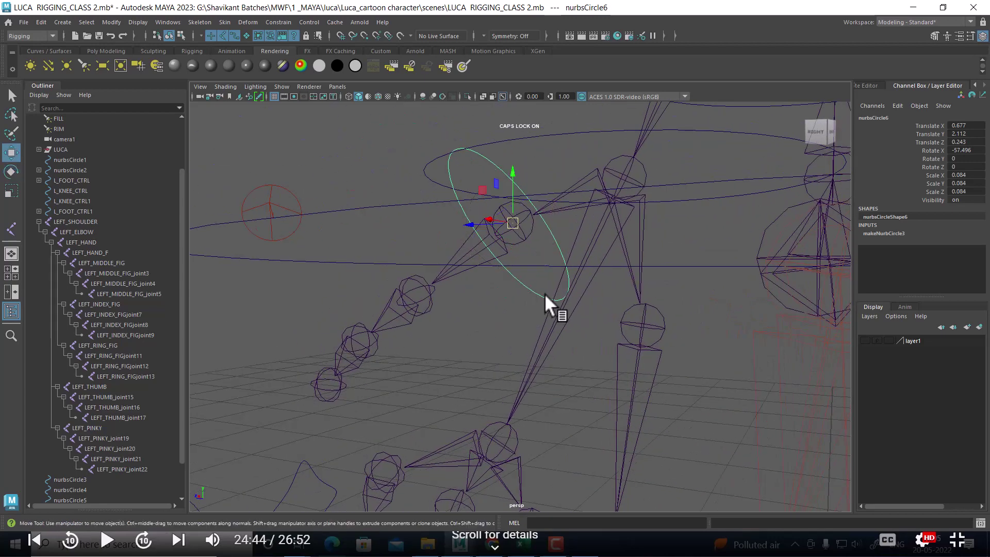
scroll(545, 293, "up", 2)
- Duplicate the wrist circle as nurbsCircle7 and point-snap it onto the next joint
key("ctrl+d")
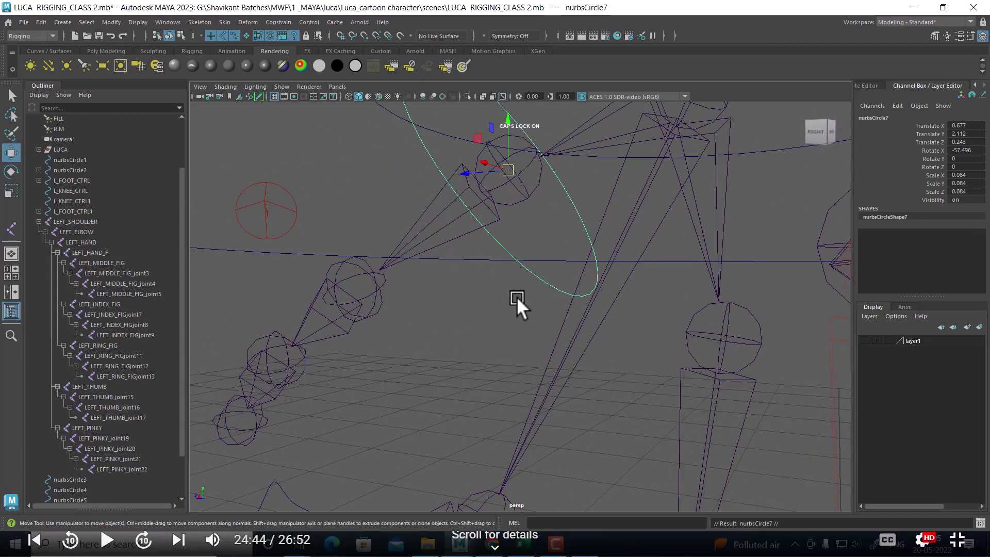
key("v")
middle_click_drag(366, 283, 371, 288)
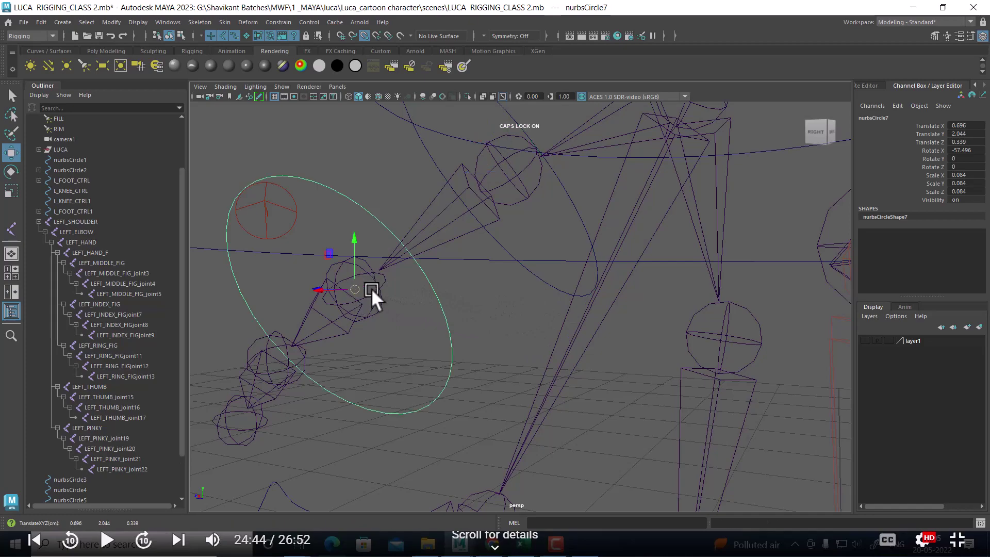
left_click_drag(371, 289, 466, 321, "alt")
- Duplicate again as nurbsCircle8 and point-snap it onto a finger joint
key("ctrl+d")
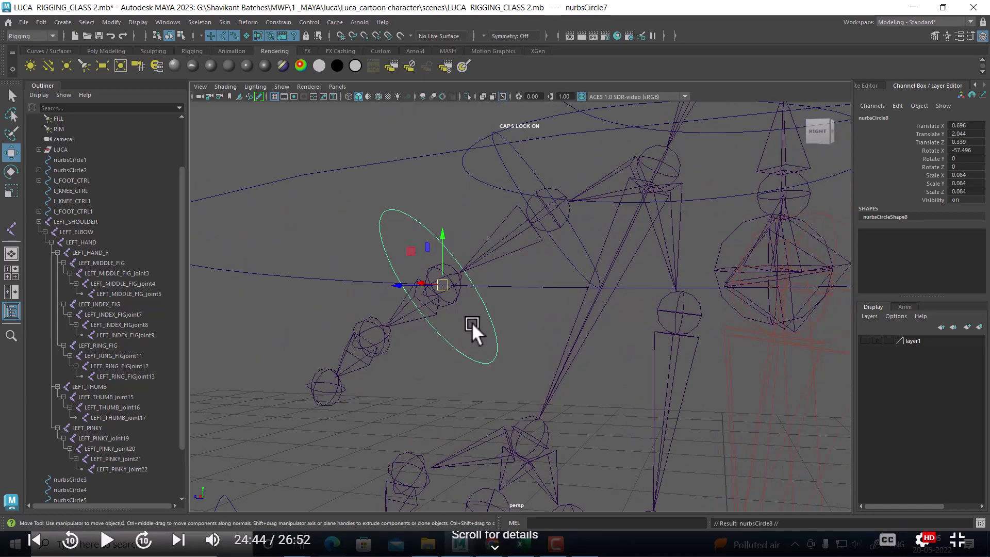
key("v")
middle_click_drag(375, 344, 367, 340)
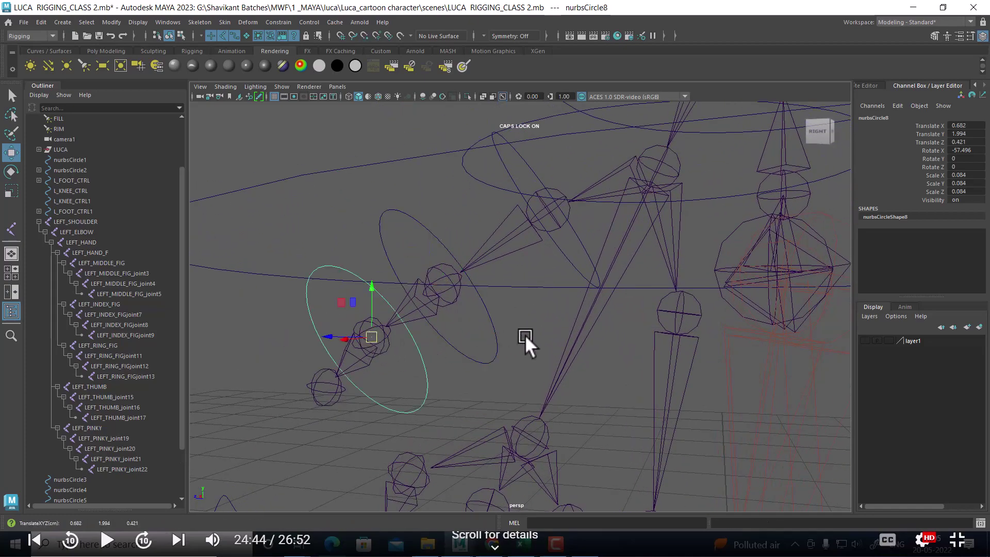
mouse_move(525, 335)
left_mouse_down("alt")
mouse_move(424, 307)
mouse_move(689, 341)
left_mouse_up("alt")
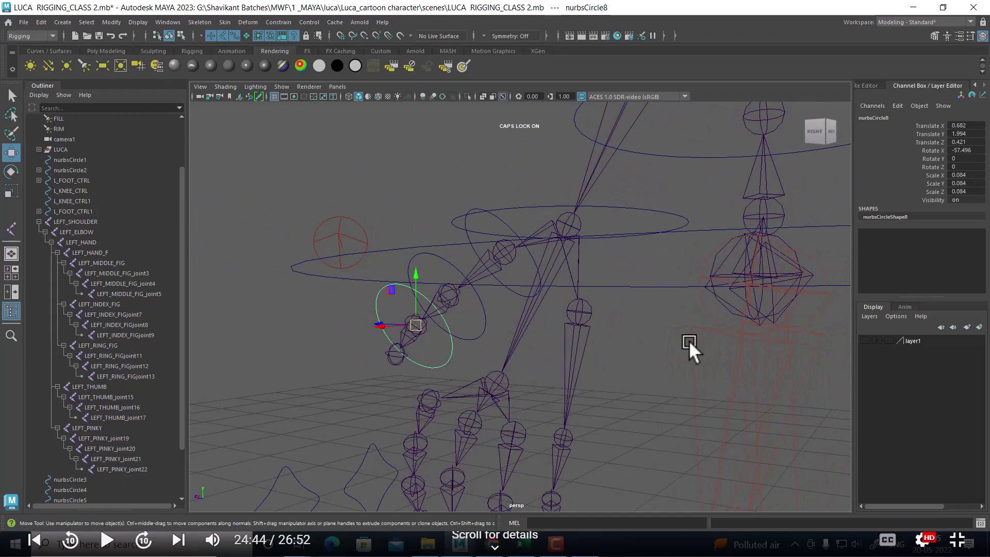
- Show the character mesh layer and scale nurbsCircle8 to 0.054 on X, Y and Z
left_click(865, 341)
mouse_move(828, 342)
left_mouse_down("alt")
mouse_move(685, 357)
mouse_move(711, 351)
mouse_move(707, 336)
mouse_move(729, 371)
mouse_move(753, 256)
mouse_move(744, 273)
left_mouse_up("alt")
left_click(753, 256)
left_click(797, 282)
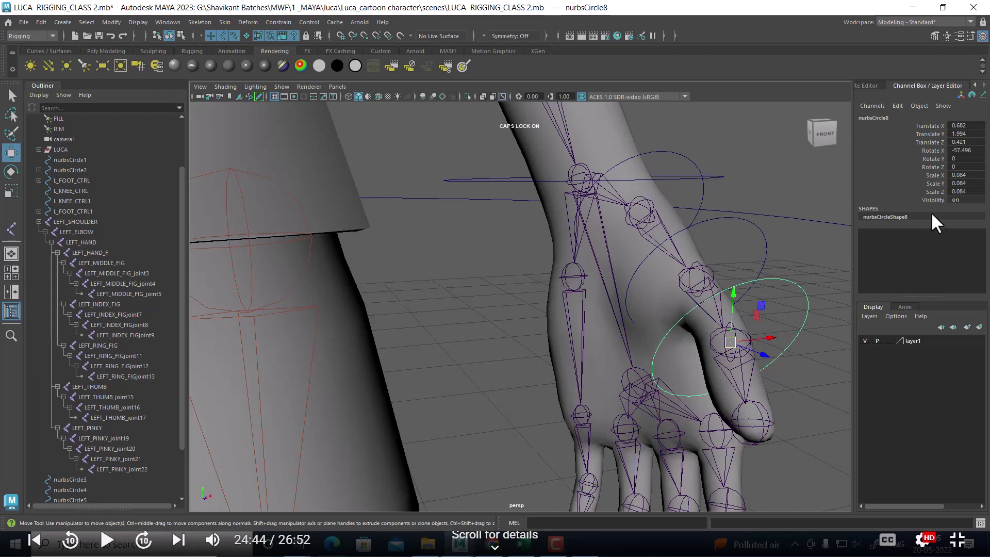
left_click_drag(930, 174, 931, 191)
middle_click_drag(850, 203, 824, 209)
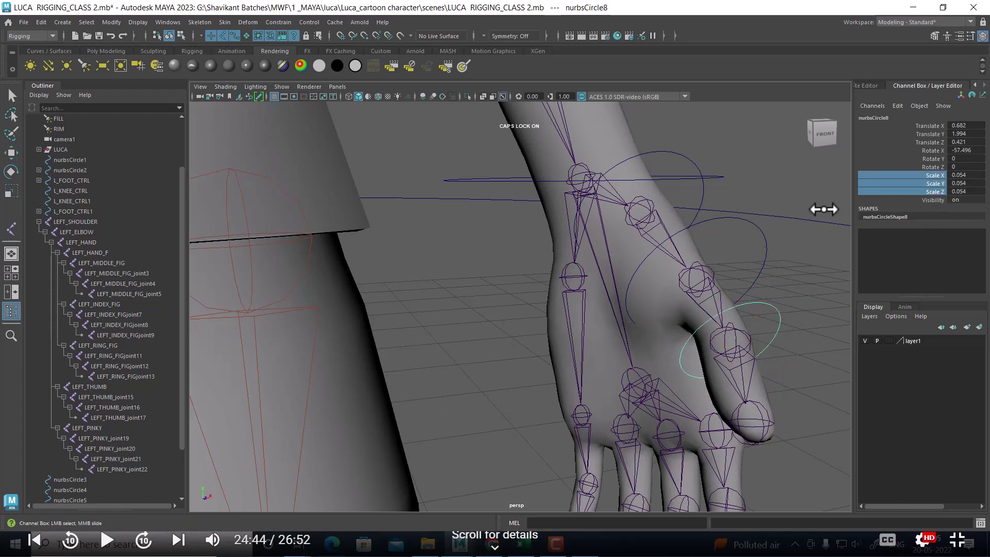
- Set nurbsCircle7's scale to 0.054 on all three axes
double_click(961, 175)
left_click(749, 221)
key("w")
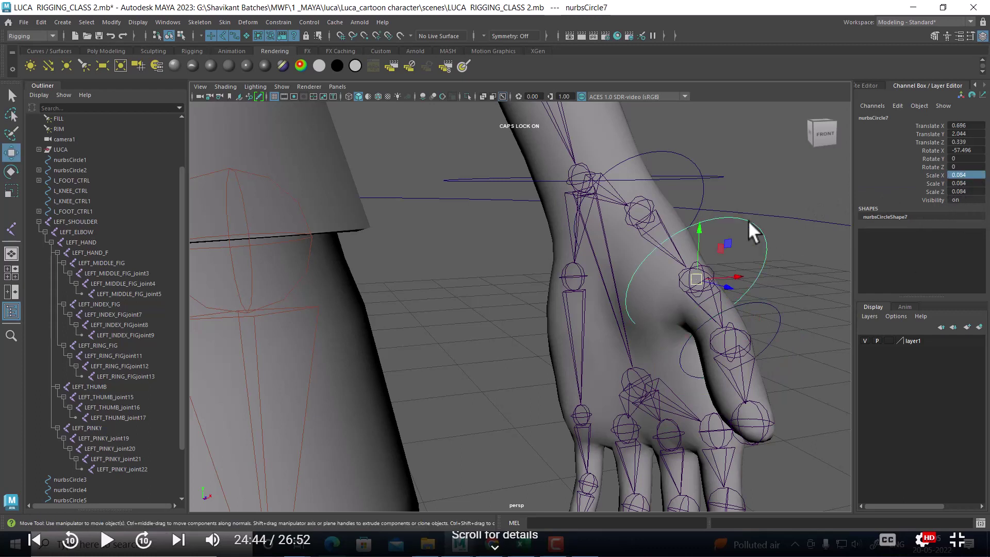
left_click_drag(972, 176, 973, 191)
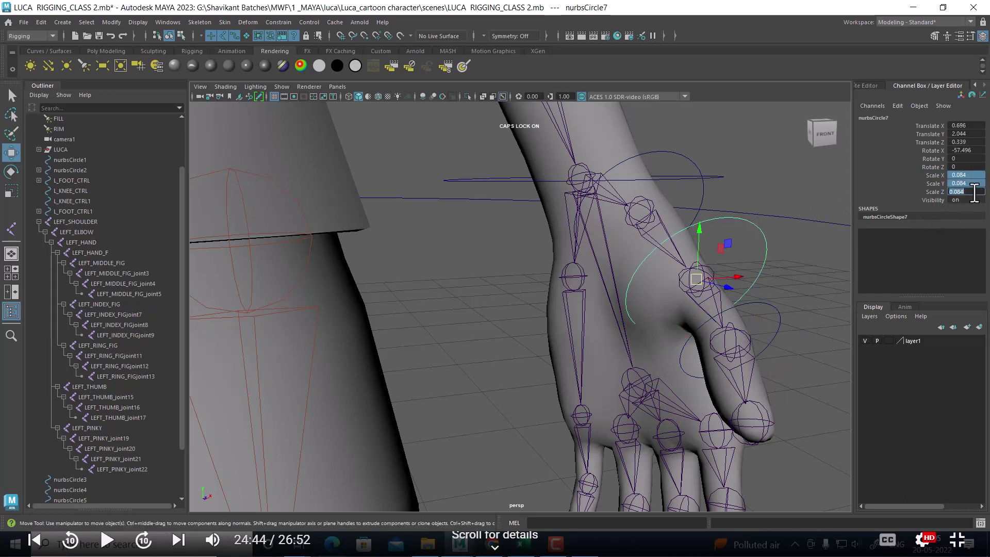
key("Return")
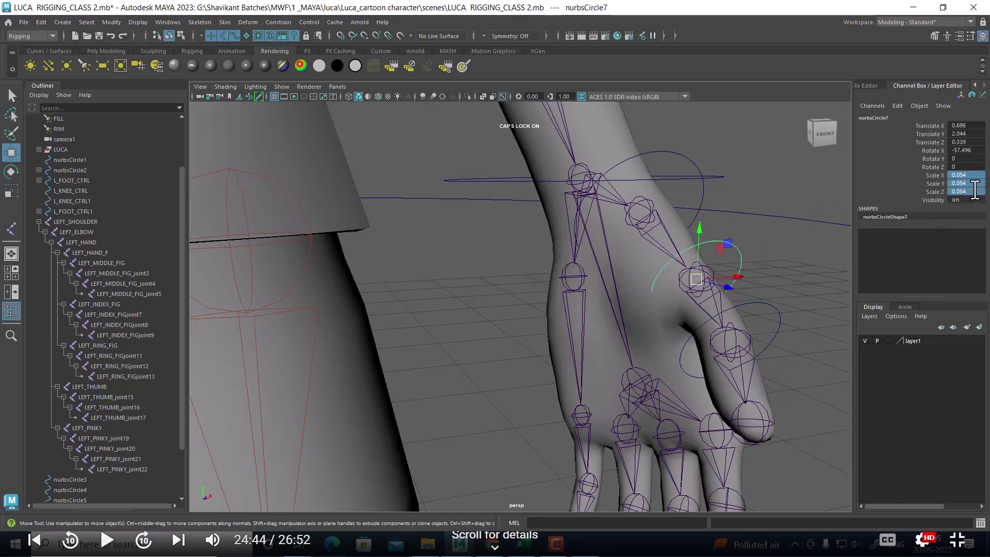
- Copy the controller as nurbsCircle9 onto the index knuckle and hide the hand mesh layer
mouse_move(822, 276)
left_mouse_down("alt")
mouse_move(711, 243)
mouse_move(602, 310)
left_mouse_up("alt")
mouse_move(602, 310)
right_mouse_down("alt")
mouse_move(658, 298)
mouse_move(599, 311)
mouse_move(570, 347)
mouse_move(497, 278)
right_mouse_up("alt")
scroll(498, 277, "up", 1)
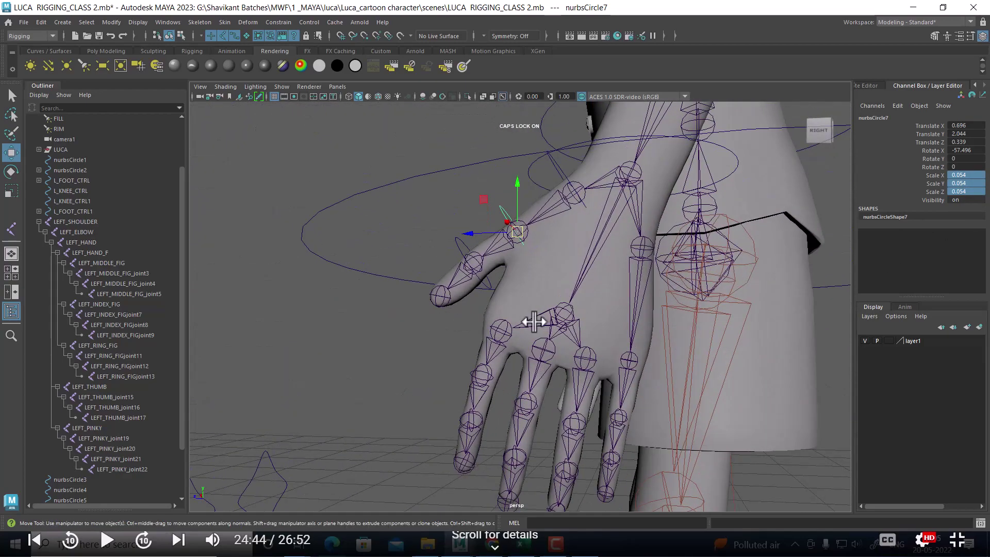
scroll(471, 347, "up", 2)
scroll(457, 332, "up", 2)
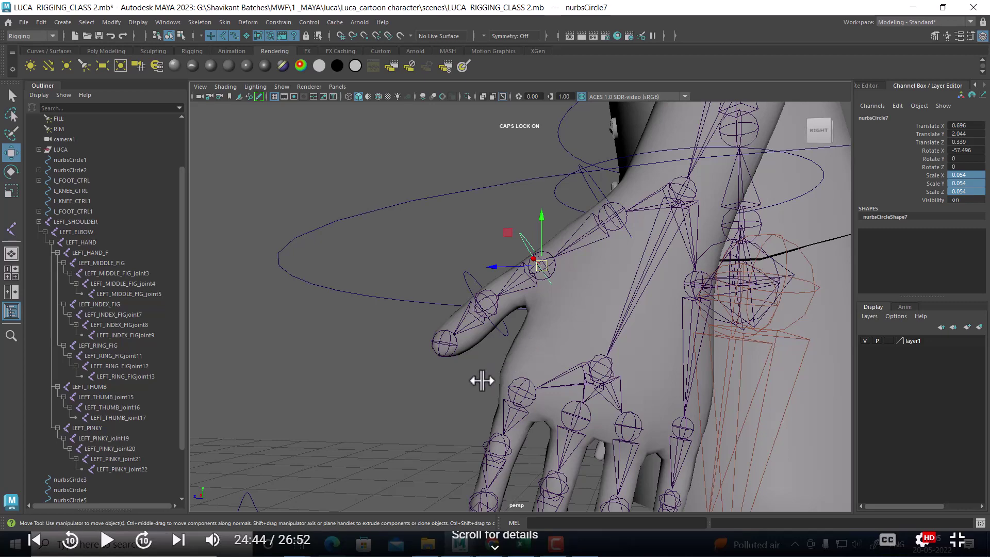
left_click_drag(480, 380, 361, 400, "alt")
left_click_drag(496, 246, 431, 324, "alt")
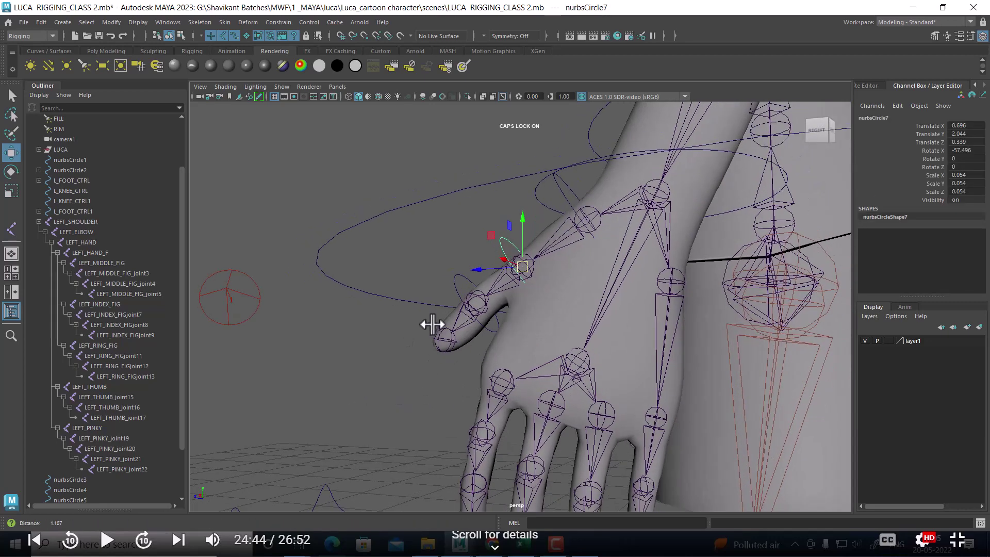
key("ctrl+d")
left_click_drag(425, 382, 474, 344, "alt")
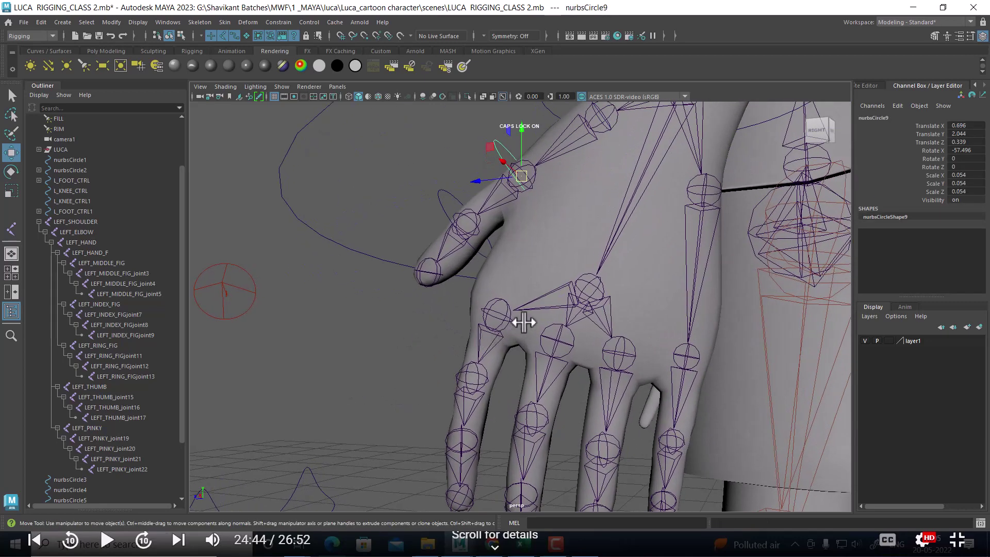
middle_click_drag(503, 316, 494, 322)
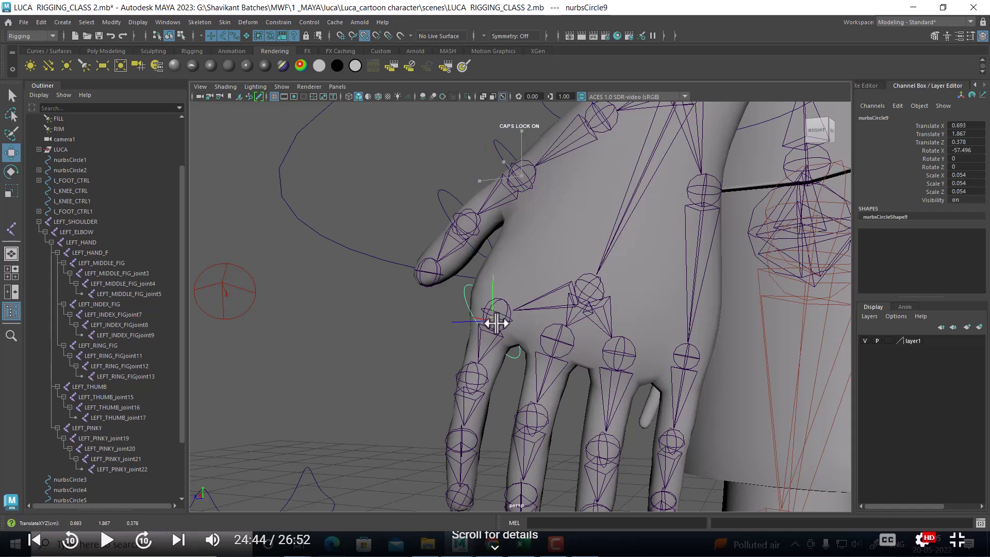
left_click(869, 339)
- Tilt nurbsCircle9 to follow the finger and nudge it onto the knuckle joint
key("e")
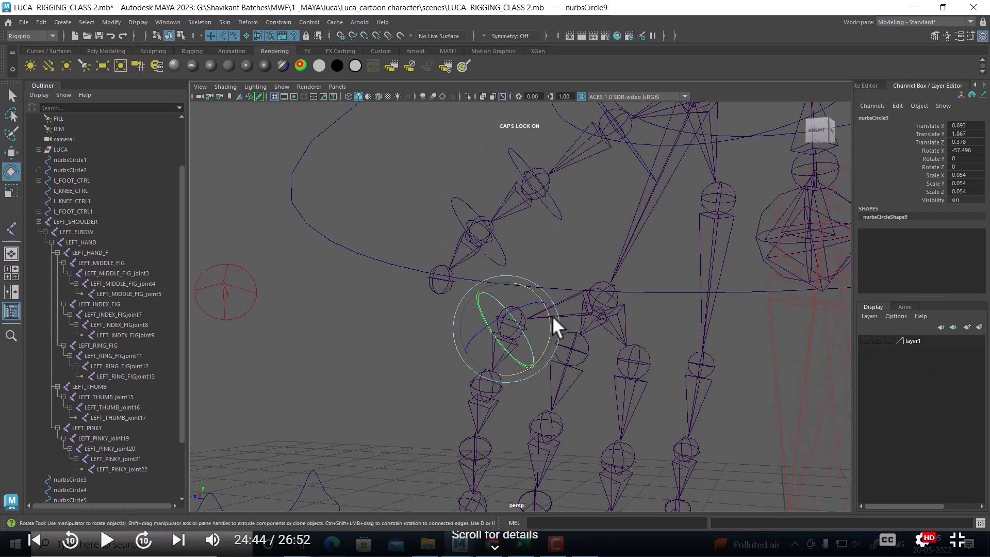
left_click_drag(552, 315, 547, 293)
key("w")
mouse_move(463, 406)
left_mouse_down("alt")
mouse_move(591, 401)
mouse_move(706, 351)
mouse_move(611, 350)
left_mouse_up("alt")
scroll(524, 301, "up", 5)
scroll(540, 335, "up", 3)
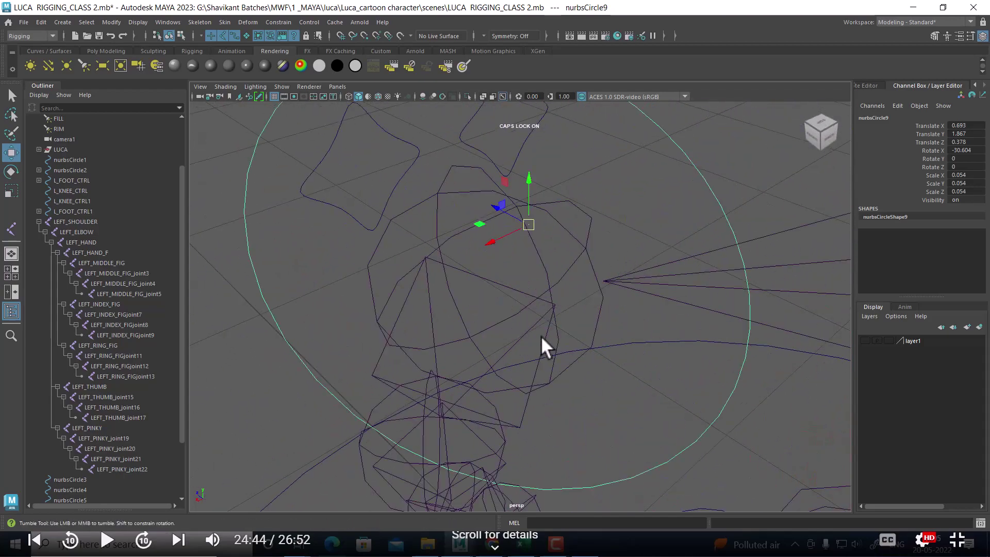
scroll(546, 322, "down", 5)
mouse_move(555, 307)
left_mouse_down("alt")
mouse_move(552, 294)
mouse_move(462, 291)
mouse_move(484, 281)
left_mouse_up("alt")
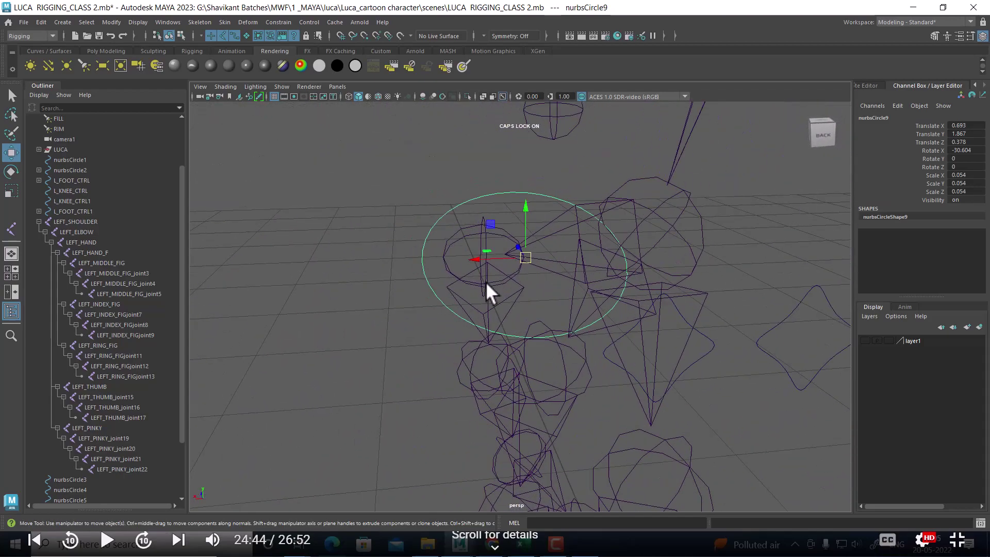
middle_click_drag(489, 283, 464, 265)
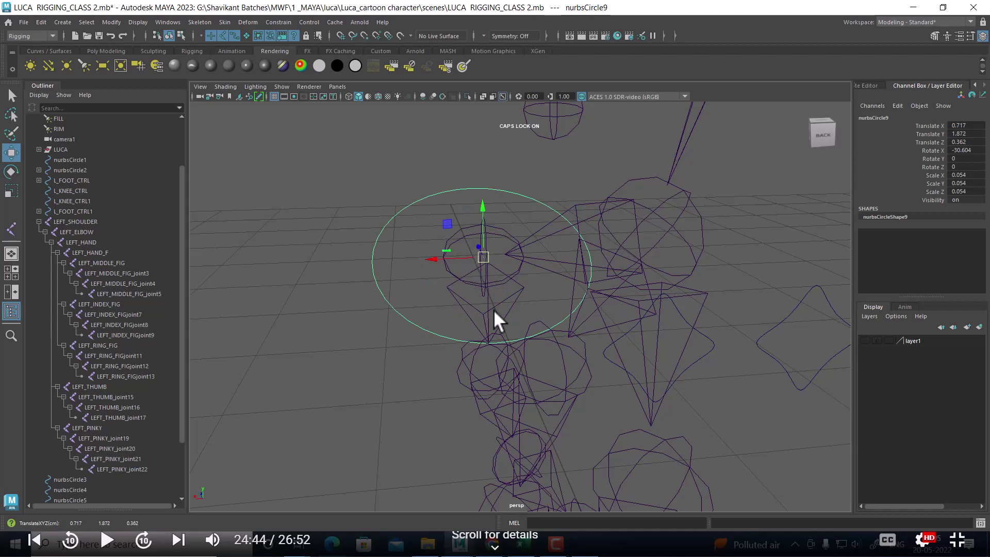
mouse_move(494, 311)
left_mouse_down("alt")
mouse_move(584, 294)
mouse_move(567, 331)
left_mouse_up("alt")
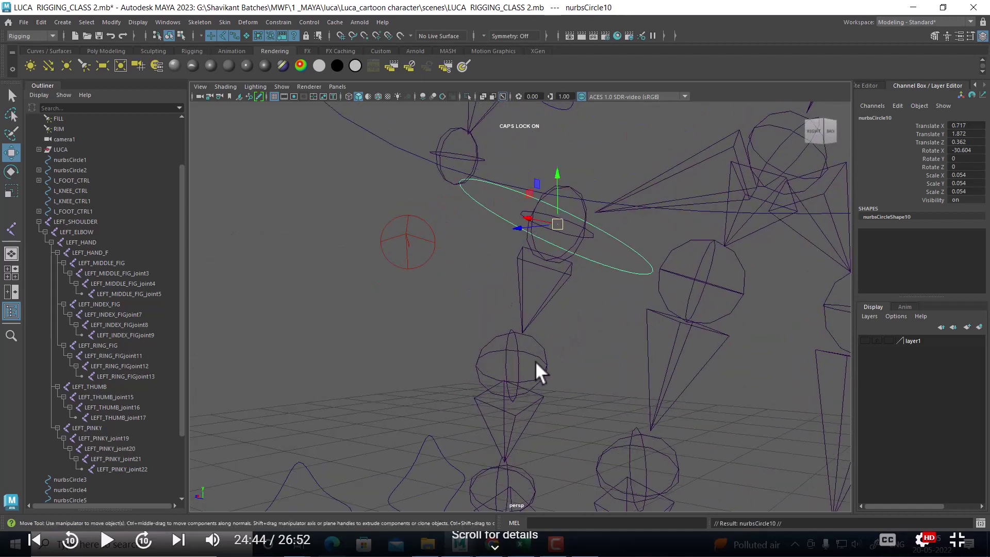
- Make two copies and move them down onto the next index-finger joints
key("ctrl+d")
middle_click_drag(523, 366, 512, 364)
mouse_move(551, 373)
left_mouse_down("alt")
mouse_move(580, 393)
mouse_move(621, 398)
mouse_move(581, 383)
mouse_move(558, 354)
left_mouse_up("alt")
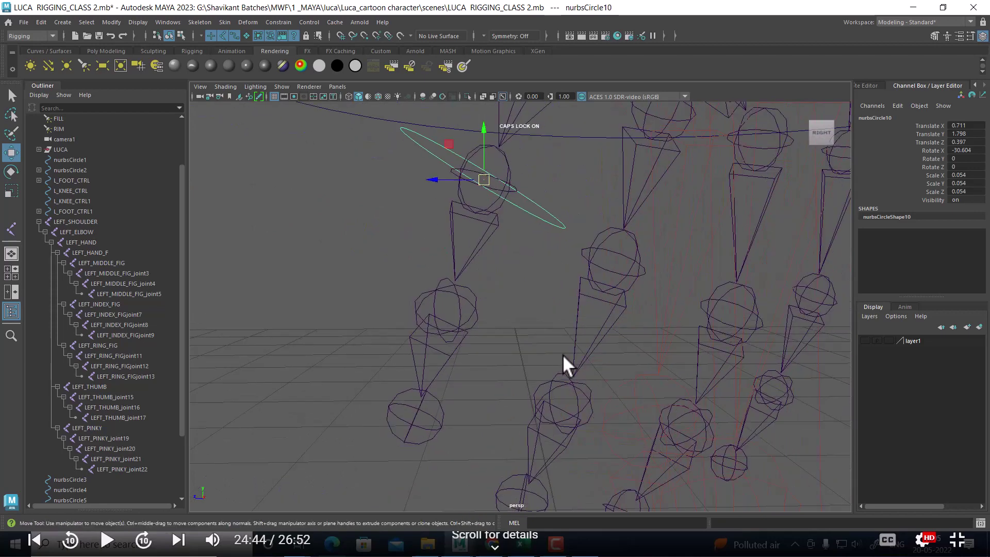
key("ctrl+d")
key("ctrl+d")
middle_click_drag(469, 324, 458, 317)
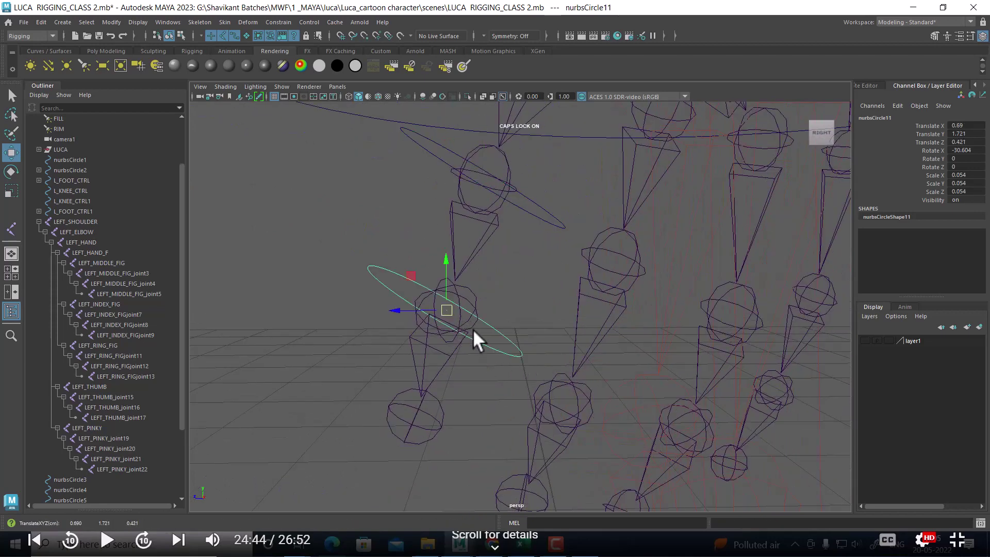
- Point-snap another copy onto the next knuckle joint
mouse_move(463, 406)
left_mouse_down("alt")
mouse_move(500, 377)
mouse_move(531, 299)
left_mouse_up("alt")
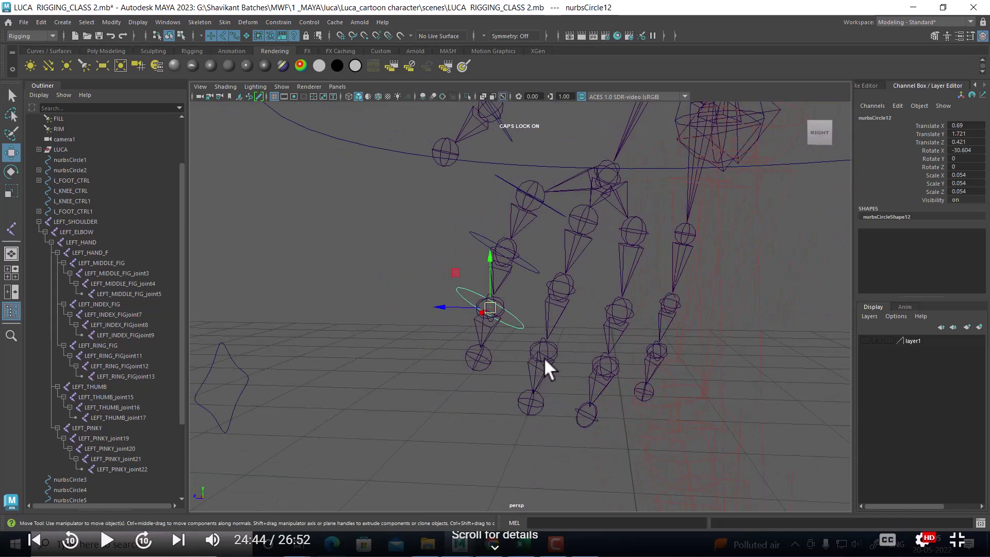
key("v")
middle_click_drag(590, 221, 592, 223)
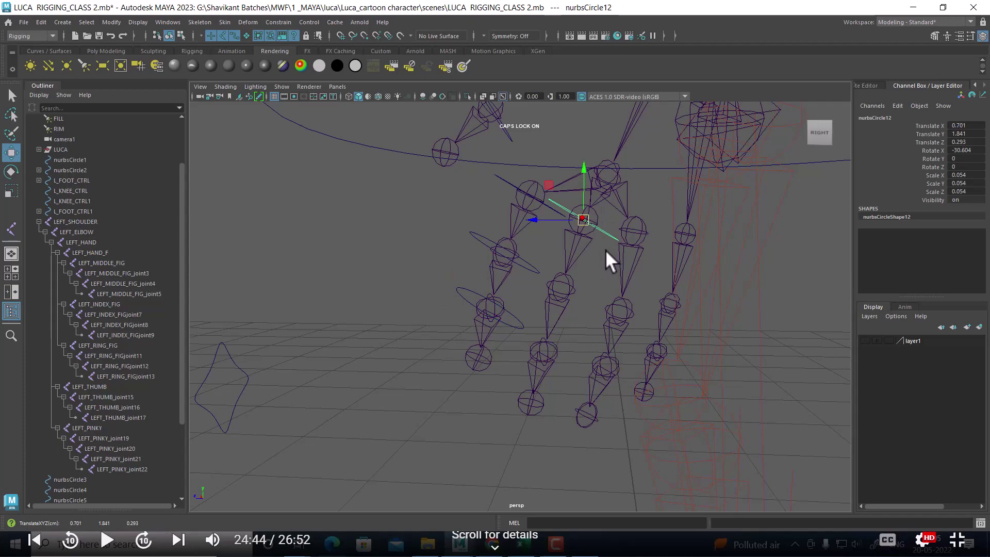
mouse_move(606, 259)
left_mouse_down("alt")
mouse_move(647, 278)
mouse_move(603, 289)
mouse_move(593, 267)
mouse_move(607, 280)
left_mouse_up("alt")
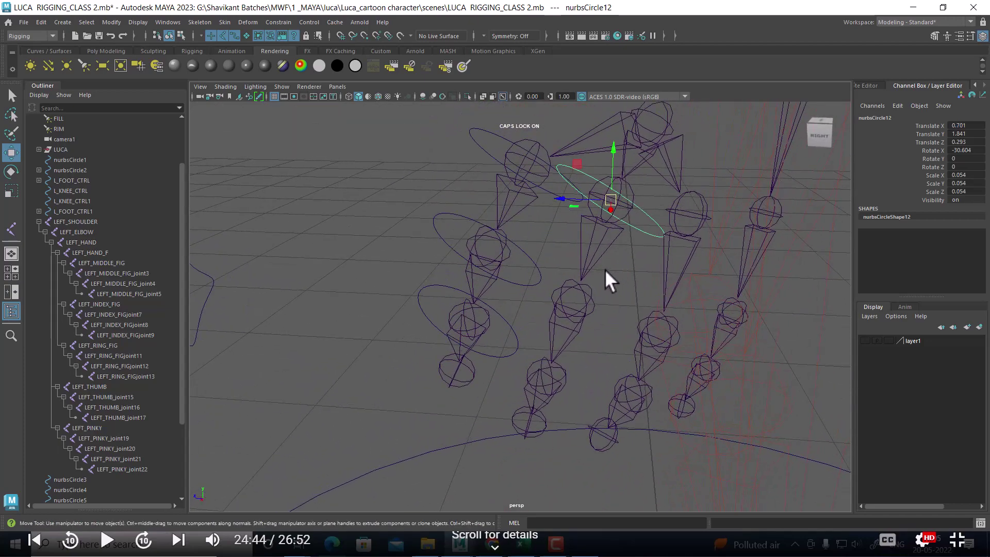
- Show the hand mesh layer again, toggling wireframe then shaded display
key("4")
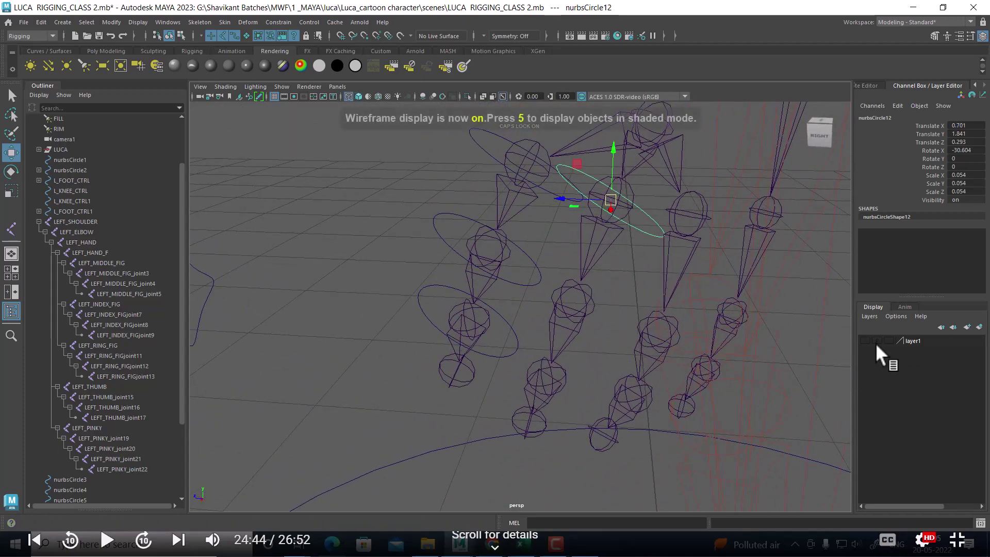
left_click(865, 341)
mouse_move(593, 258)
left_mouse_down("alt")
mouse_move(592, 277)
mouse_move(608, 295)
mouse_move(614, 237)
mouse_move(637, 219)
mouse_move(636, 231)
mouse_move(732, 240)
mouse_move(542, 265)
mouse_move(578, 255)
left_mouse_up("alt")
key("5")
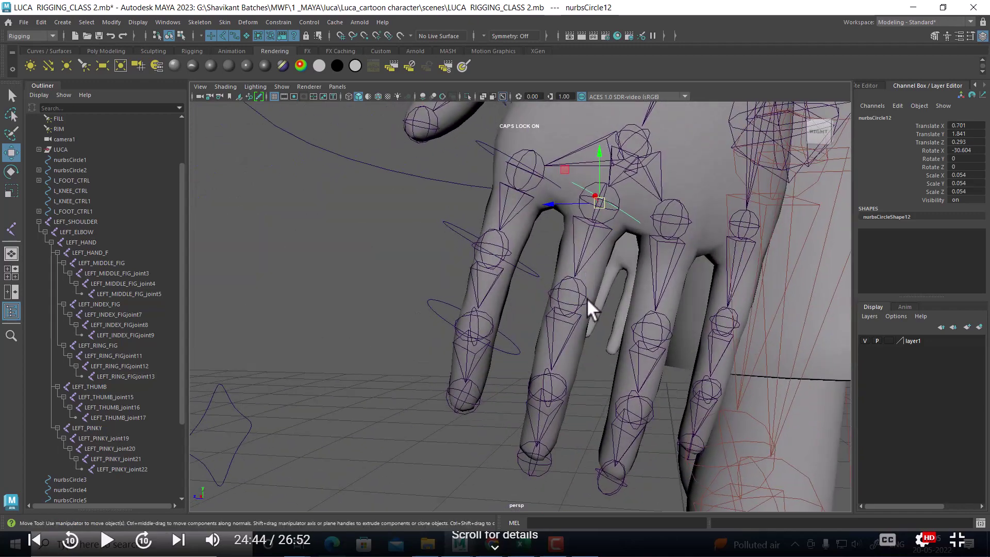
left_click_drag(548, 286, 556, 347, "alt")
- From the side view, tilt the index finger base controller to follow the finger
key("space")
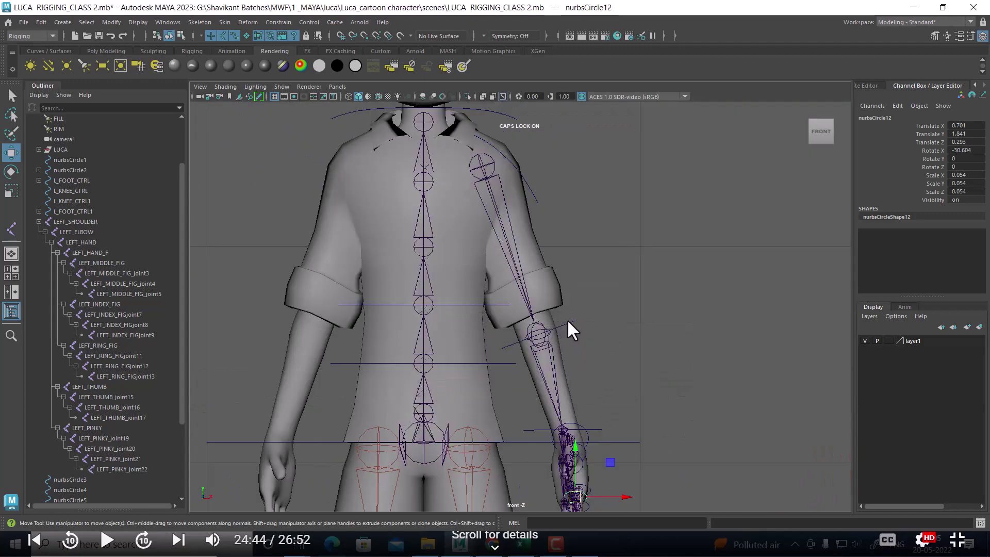
key("space")
left_click_drag(624, 316, 675, 320)
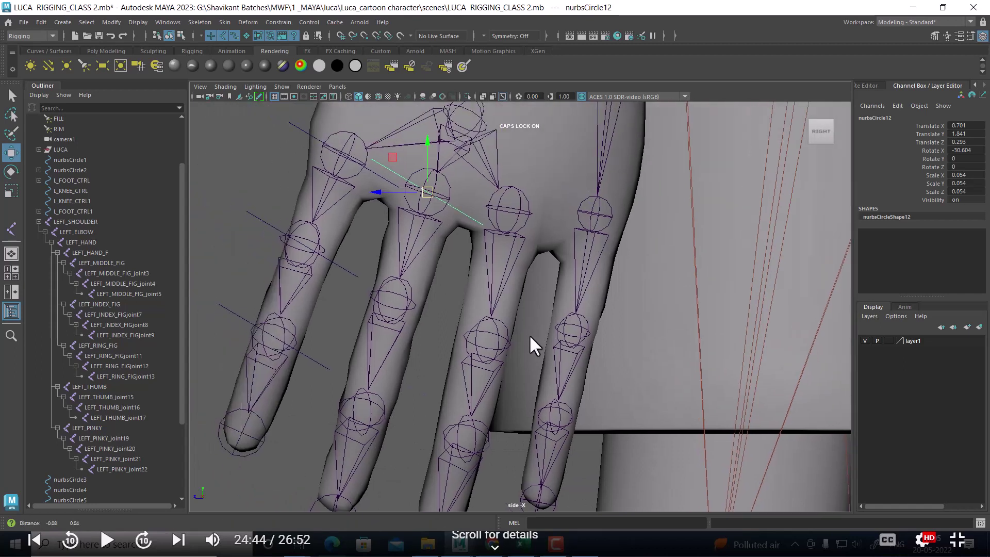
middle_click_drag(636, 314, 567, 326, "alt")
left_click(405, 198)
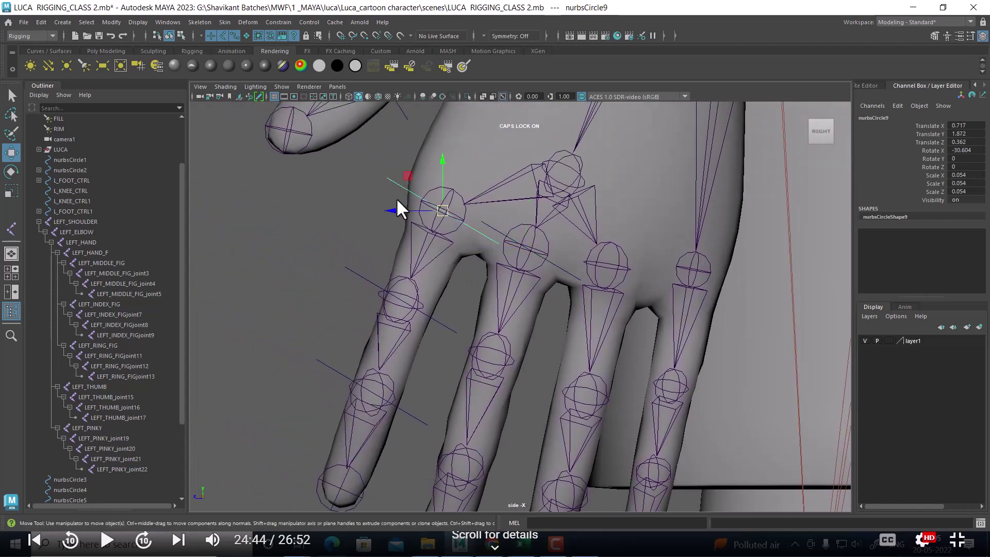
key("e")
left_click_drag(483, 202, 484, 194)
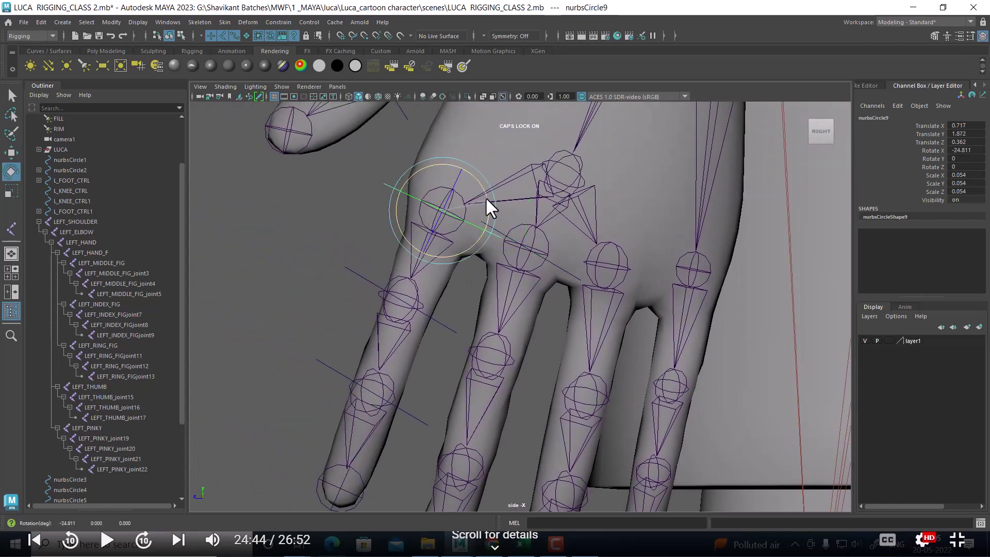
left_click(346, 270)
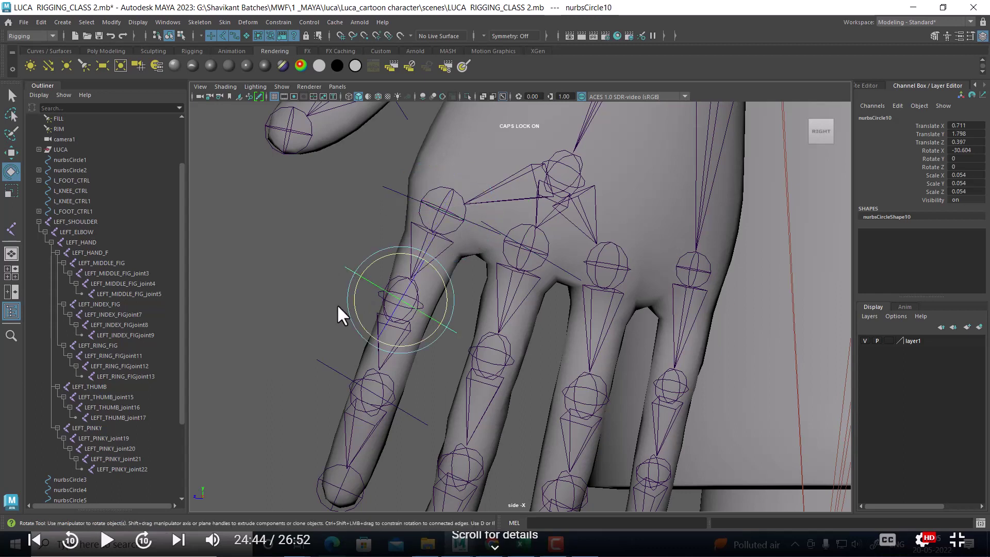
left_click(390, 219)
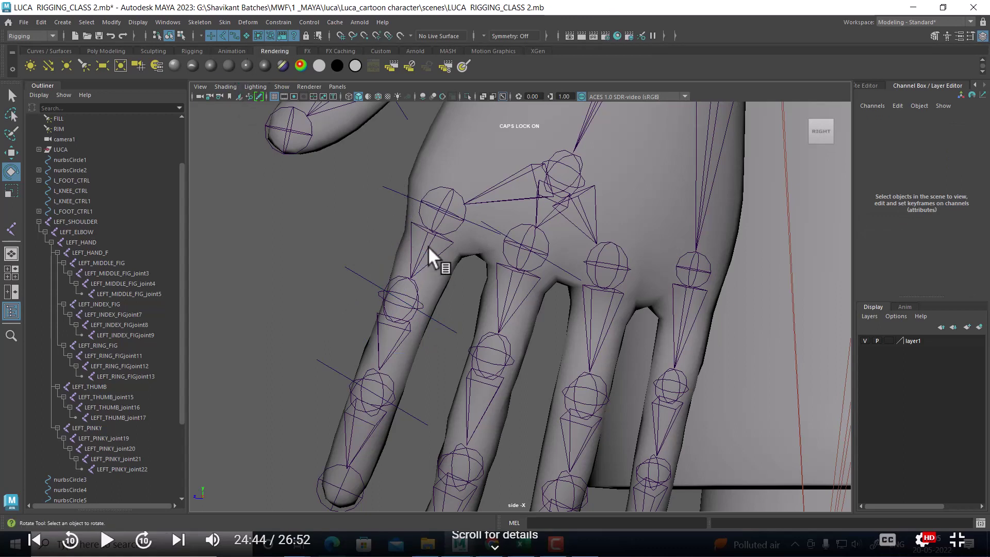
key("w")
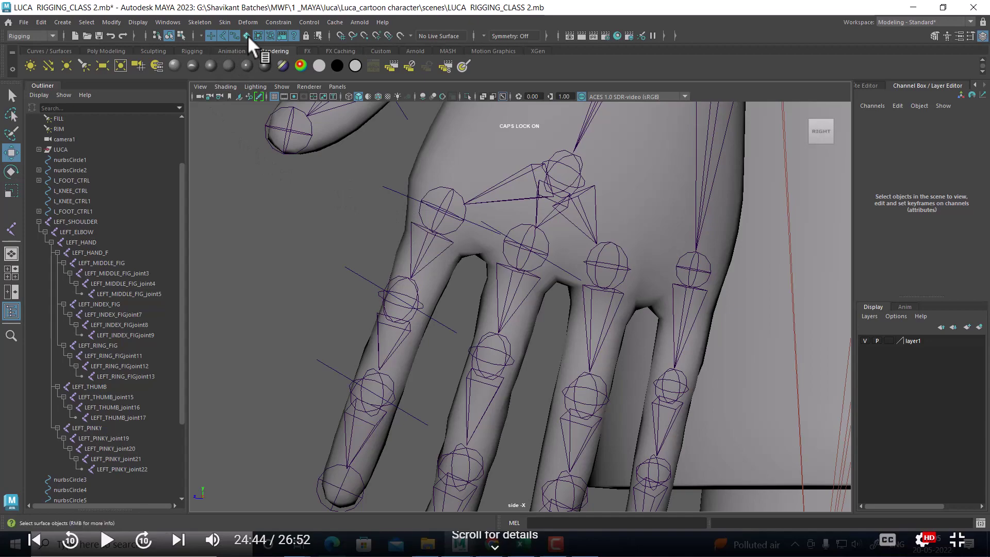
- Return to perspective and inspect the index finger joints and controllers
left_click(431, 203)
key("space")
mouse_move(447, 247)
left_mouse_down()
mouse_move(524, 249)
mouse_move(401, 249)
left_mouse_up()
left_click(430, 213)
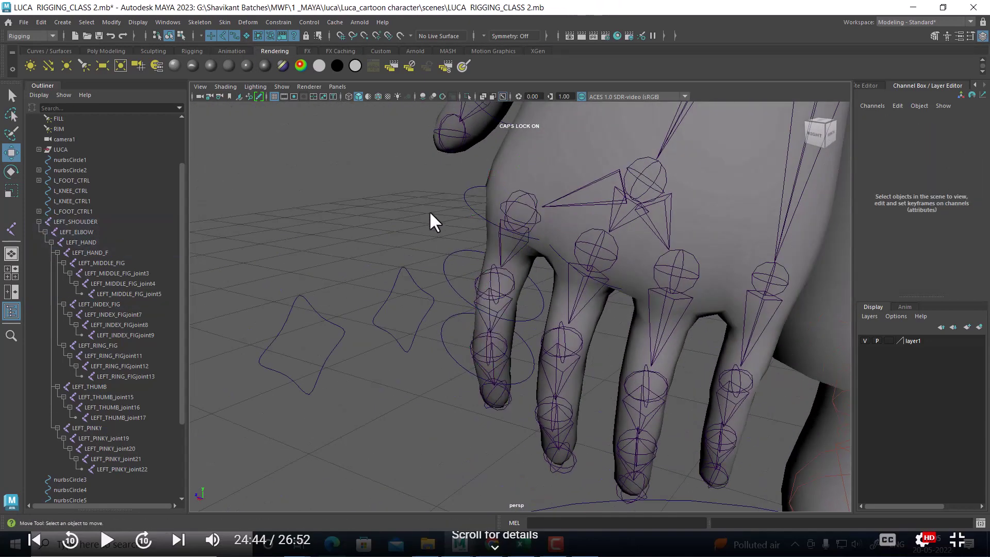
left_click(448, 243)
left_click(457, 230)
mouse_move(457, 230)
left_mouse_down("alt")
mouse_move(698, 211)
mouse_move(502, 204)
left_mouse_up("alt")
- Undo the recent hand joint selections and the last controller rotation
left_click(505, 214)
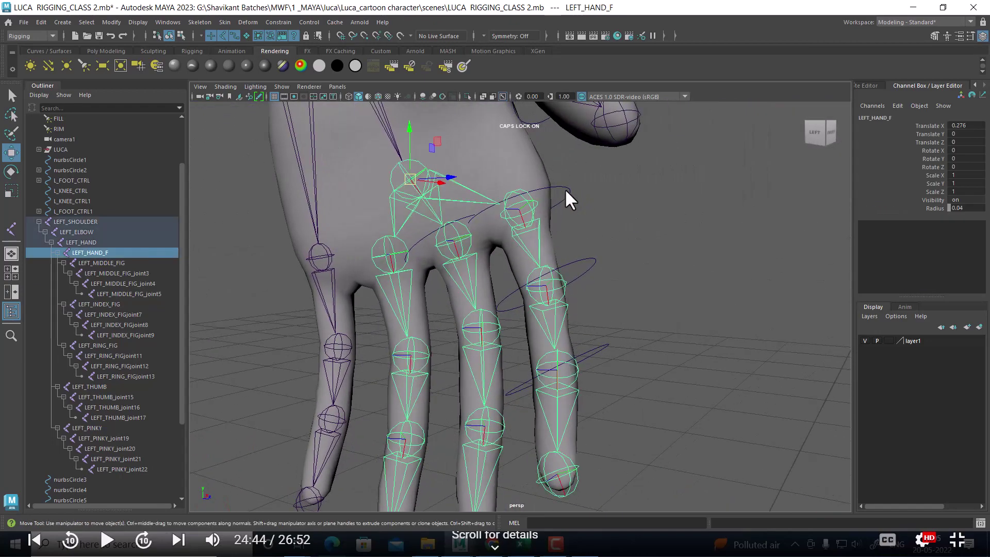
left_click(558, 215)
mouse_move(558, 215)
left_mouse_down("alt")
mouse_move(593, 185)
mouse_move(550, 196)
left_mouse_up("alt")
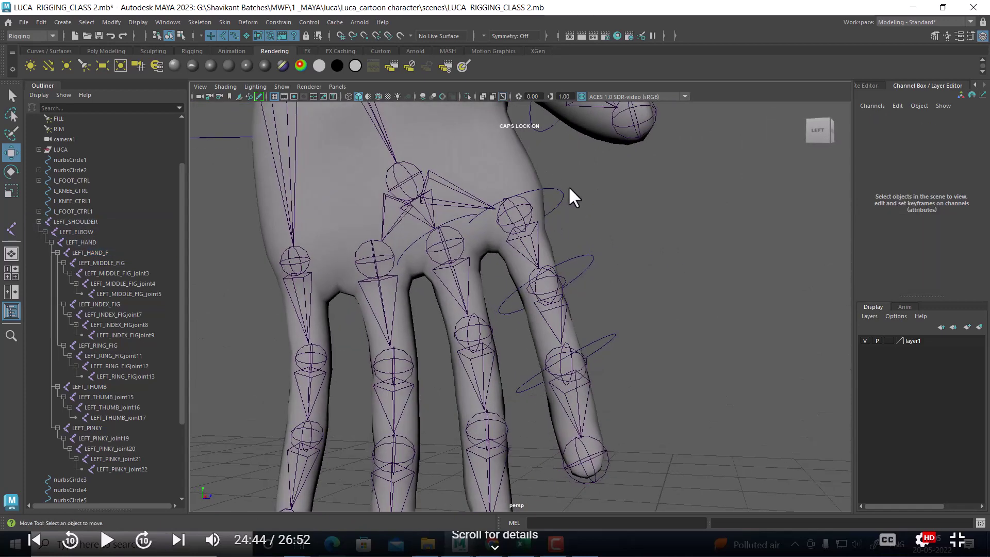
key("ctrl+z")
key("ctrl+z")
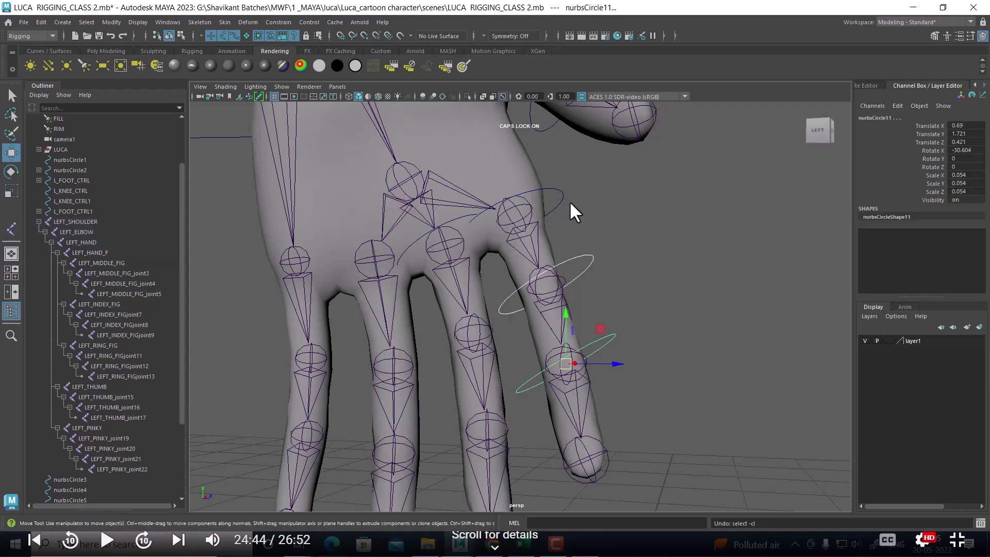
key("ctrl+z")
key("ctrl+z")
key("ctrl+z")
key("ctrl+z")
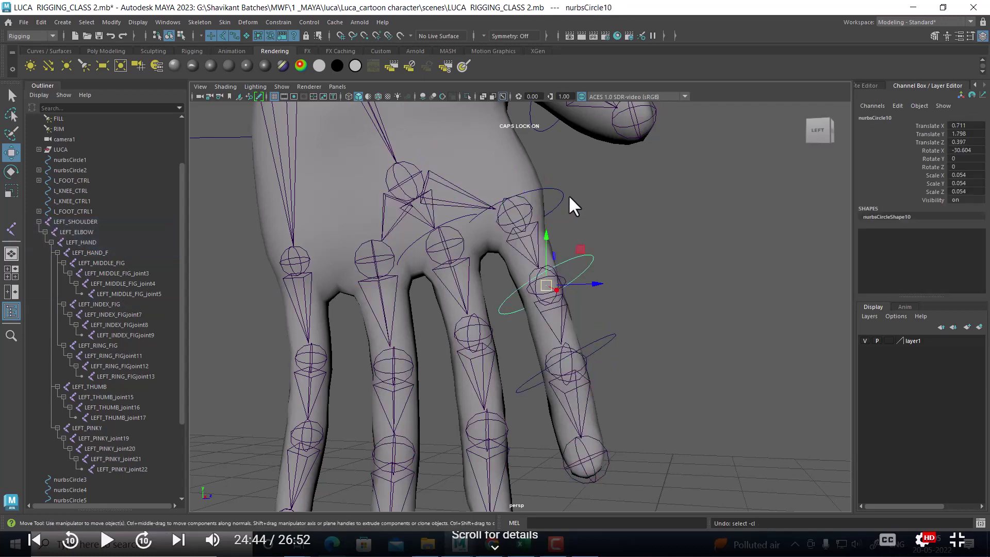
key("ctrl+z")
key("ctrl+z")
key("ctrl+z")
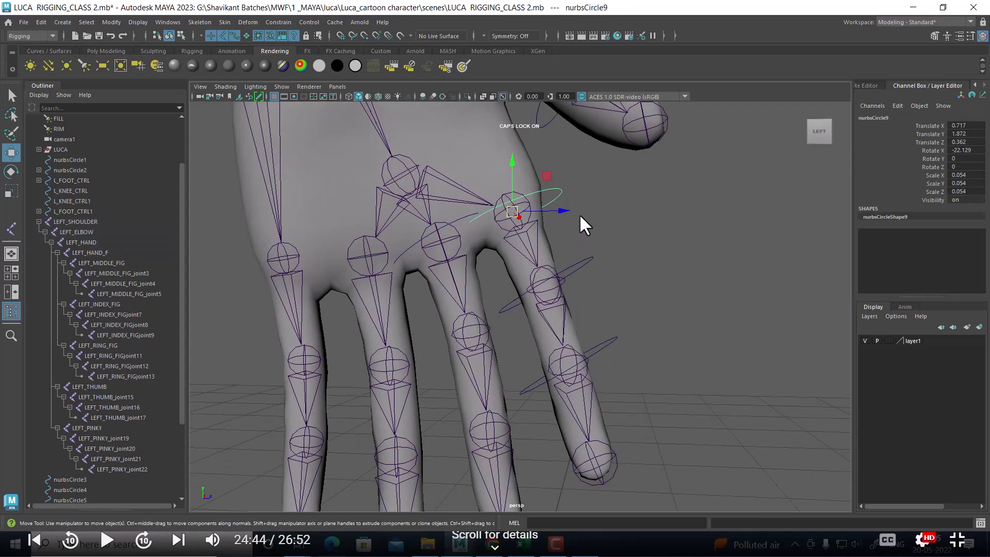
key("ctrl+z")
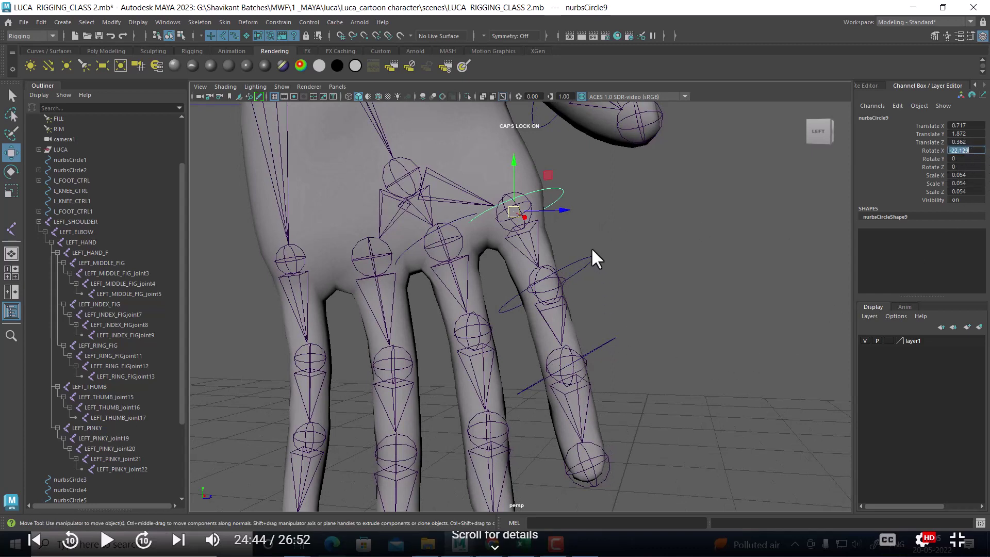
- Set the index finger's second controller Rotate X to -22.129
left_click(592, 251)
left_click(977, 150)
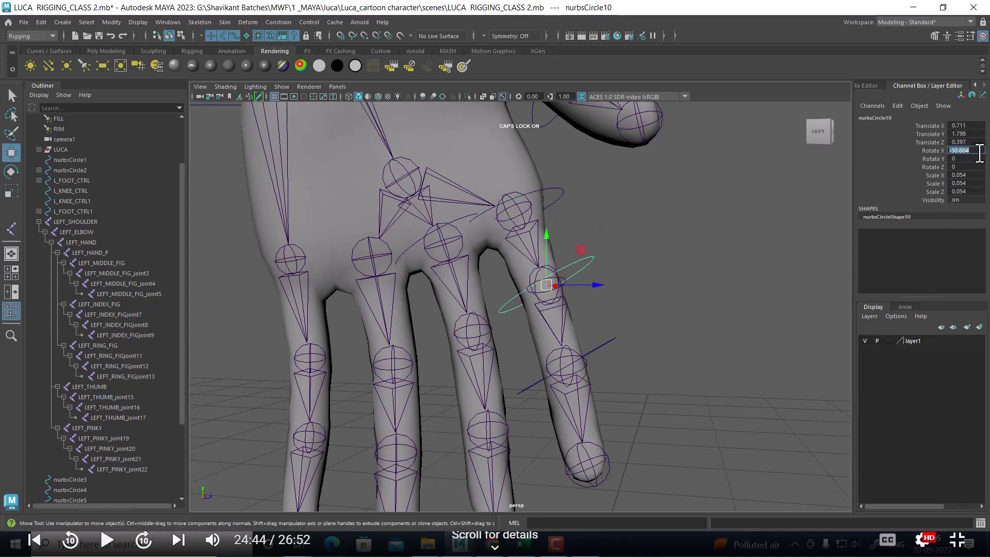
key("Return")
left_click(611, 333)
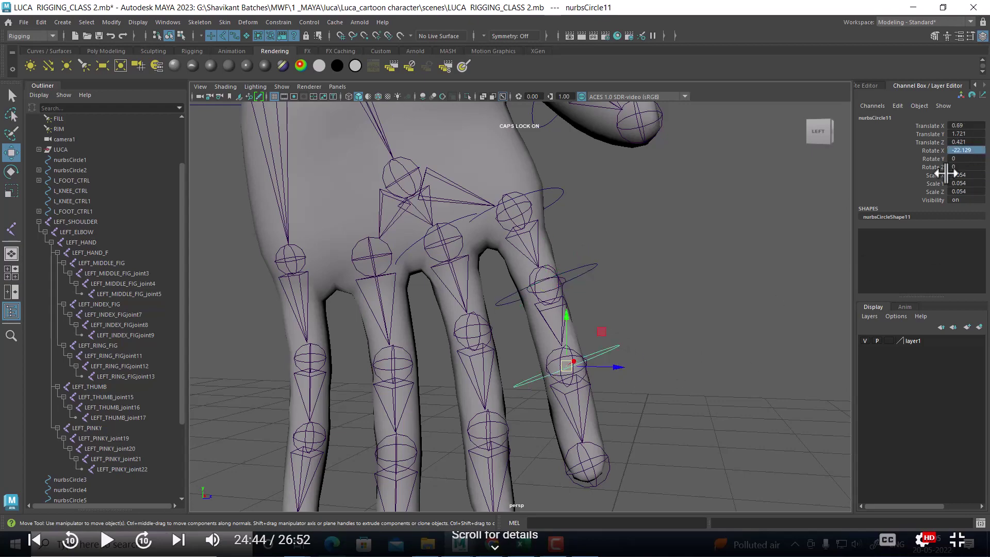
left_click_drag(737, 264, 587, 261, "alt")
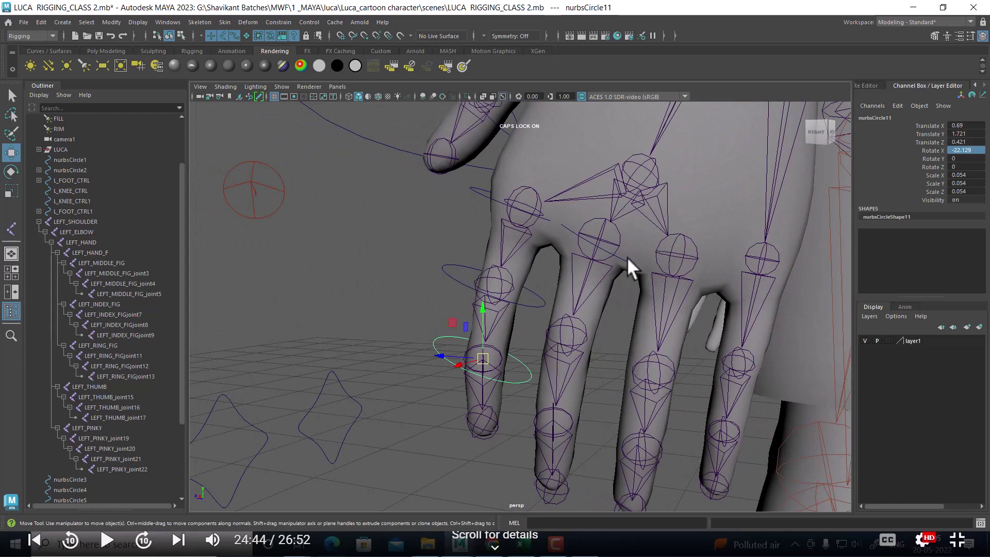
- Check the knuckle controller's tilt from the side view, then deselect it
left_click(626, 257)
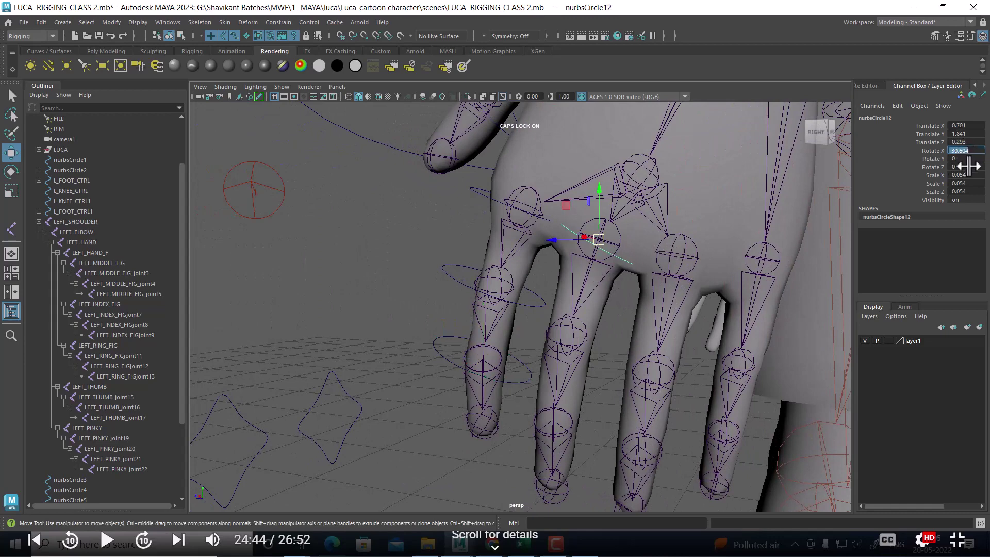
mouse_move(645, 307)
left_mouse_down("alt")
mouse_move(565, 286)
mouse_move(553, 334)
left_mouse_up("alt")
key("space")
key("space")
left_click_drag(639, 333, 695, 329)
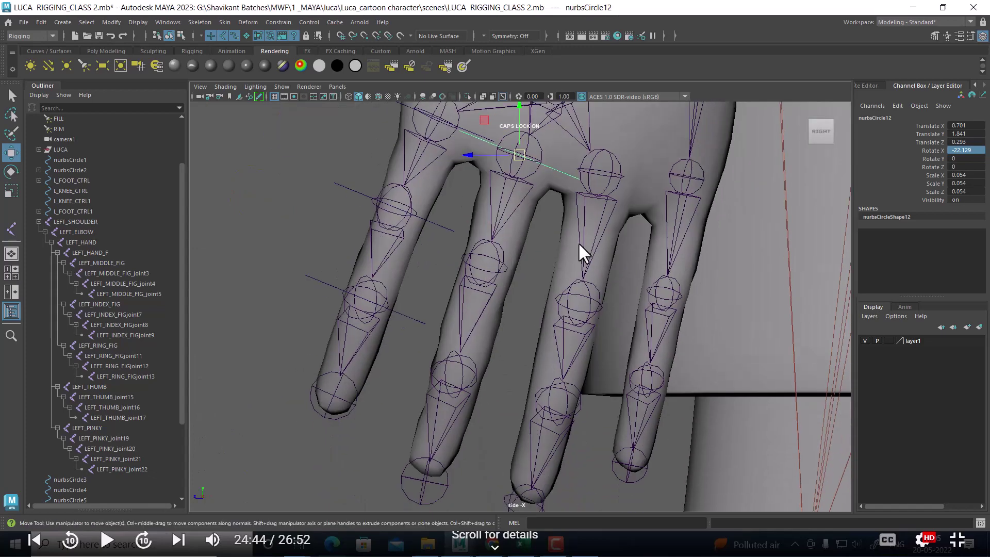
left_click(570, 327)
- Move nurbsCircle13 and nurbsCircle14 down onto the lower finger joints
left_click(524, 220)
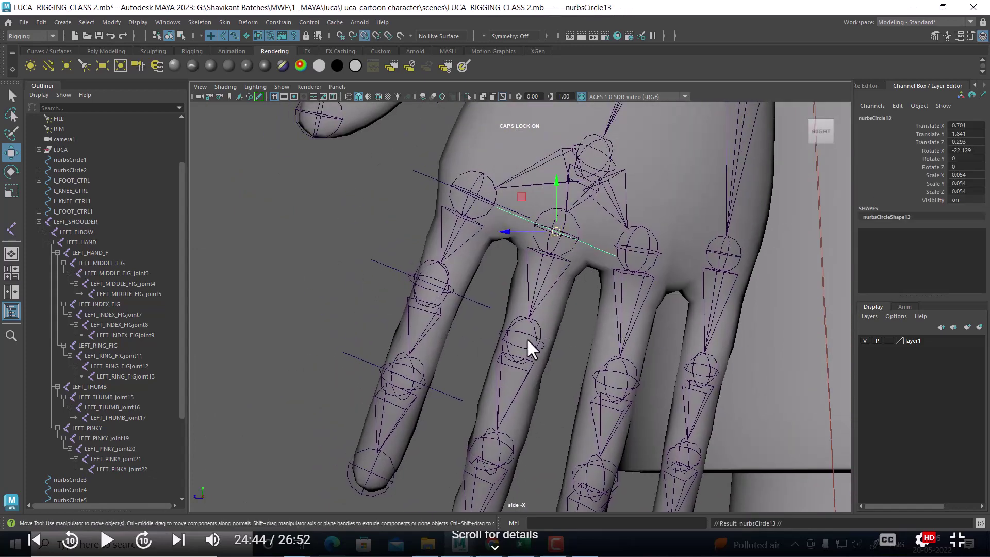
mouse_move(525, 343)
middle_mouse_down()
mouse_move(540, 410)
mouse_move(557, 353)
middle_mouse_up()
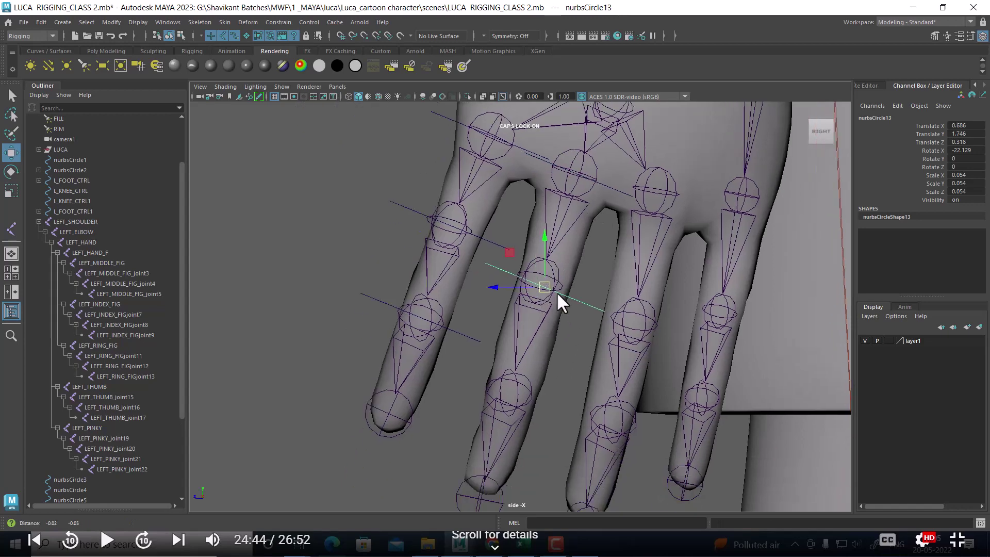
right_click_drag(557, 295, 569, 299, "alt")
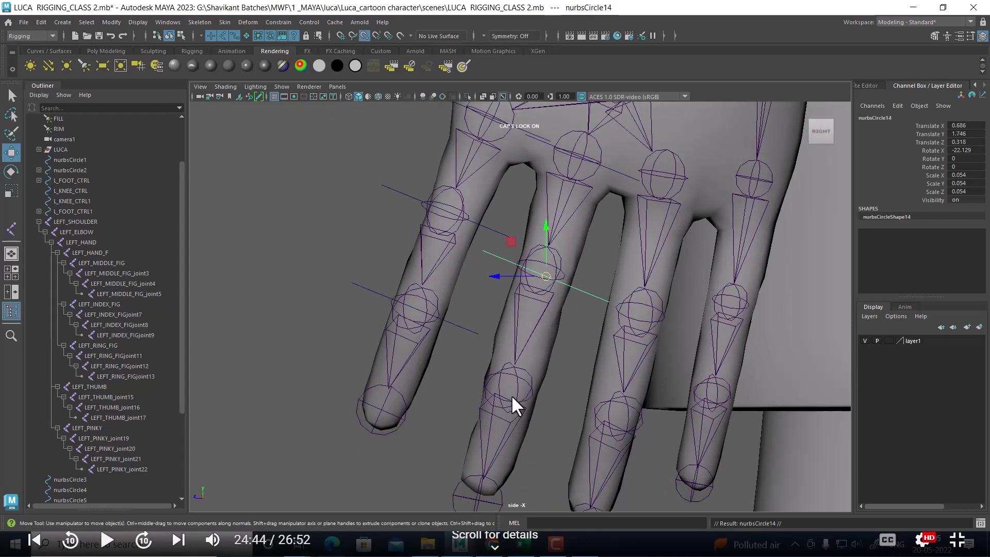
middle_click_drag(512, 395, 512, 390)
- Reframe the fingers and hide the hand mesh layer
mouse_move(579, 370)
left_mouse_down("alt")
mouse_move(607, 188)
mouse_move(658, 313)
left_mouse_up("alt")
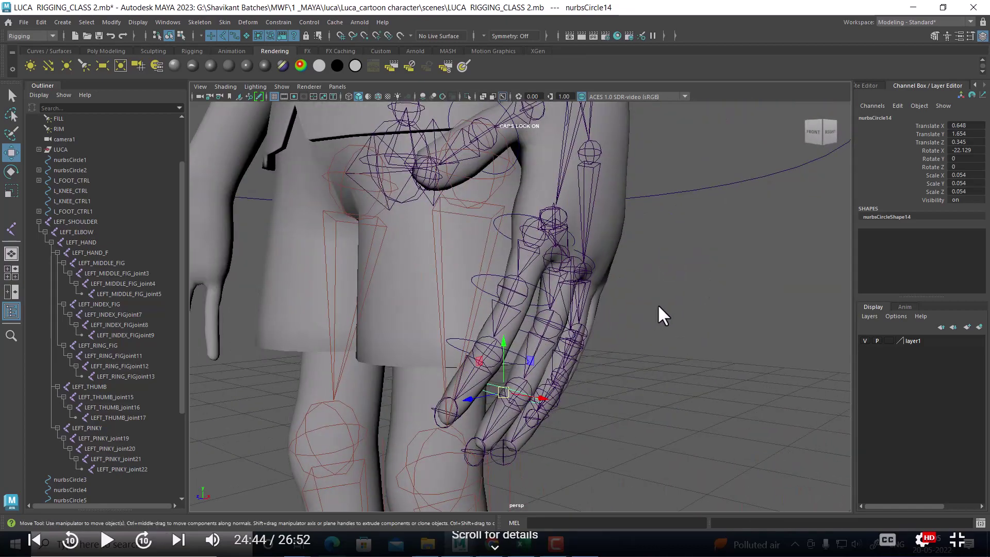
mouse_move(658, 313)
right_mouse_down("alt")
mouse_move(689, 371)
mouse_move(766, 308)
right_mouse_up("alt")
left_click_drag(768, 311, 749, 322, "alt")
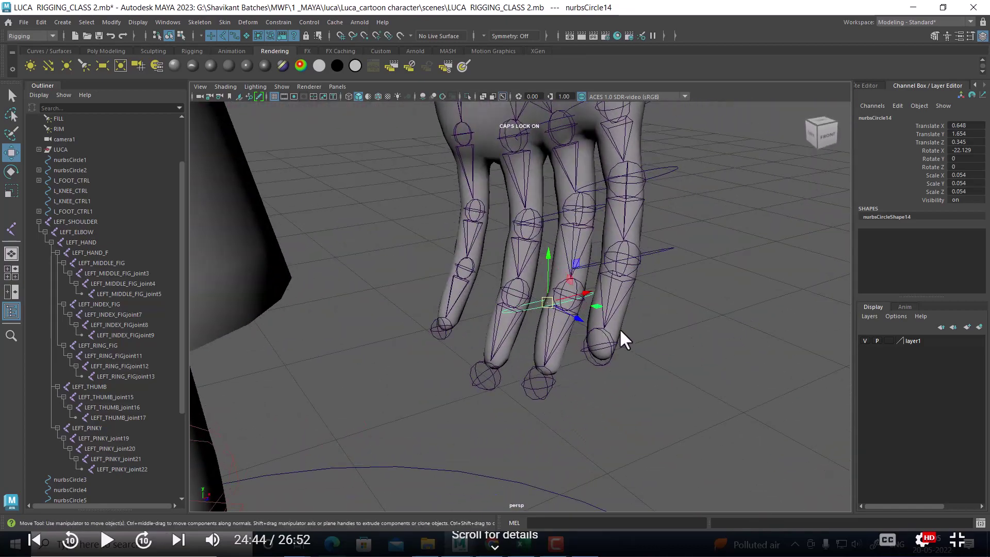
left_click_drag(620, 328, 664, 330, "alt")
scroll(608, 322, "up", 3)
scroll(598, 342, "up", 3)
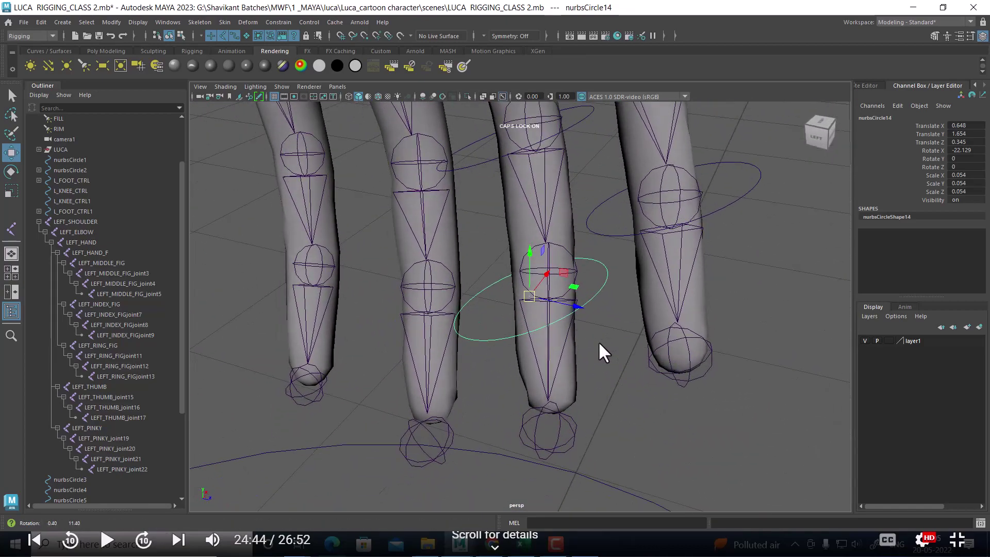
middle_click_drag(603, 351, 605, 379, "alt")
left_click(865, 336)
left_click_drag(583, 328, 596, 324, "alt")
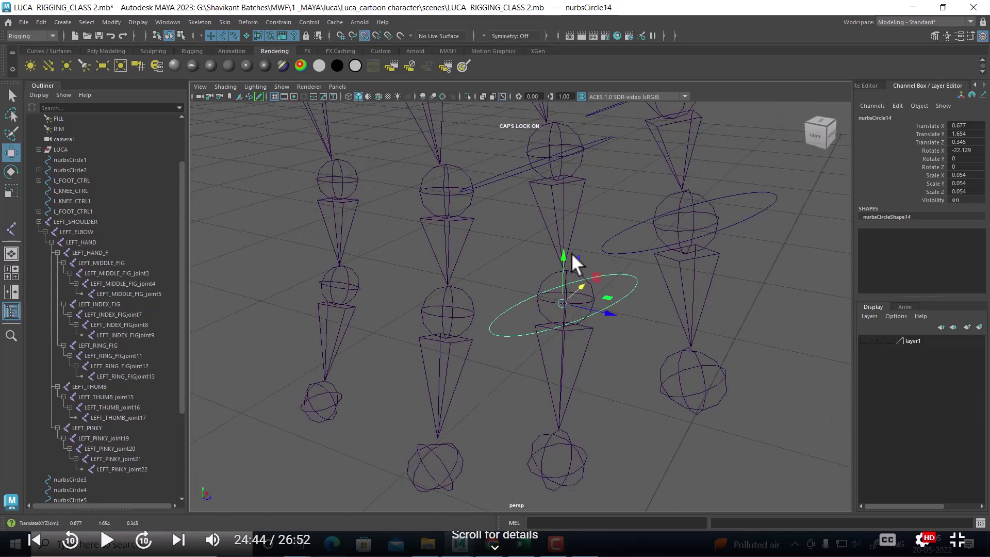
middle_click_drag(599, 157, 617, 179, "alt")
- Select nurbsCircle13, orbit around the finger rig, then select nurbsCircle12
left_click(602, 210)
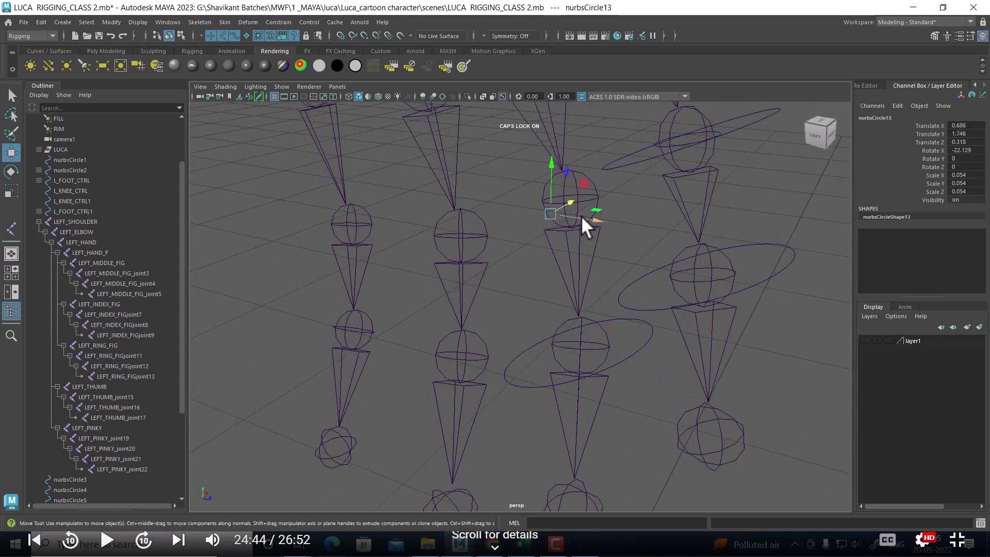
mouse_move(614, 230)
left_mouse_down("alt")
mouse_move(643, 254)
mouse_move(570, 228)
mouse_move(717, 297)
mouse_move(713, 277)
mouse_move(647, 289)
mouse_move(592, 230)
mouse_move(642, 287)
mouse_move(699, 291)
mouse_move(744, 265)
mouse_move(679, 231)
mouse_move(574, 234)
mouse_move(605, 224)
mouse_move(646, 257)
left_mouse_up("alt")
mouse_move(646, 257)
right_mouse_down("alt")
mouse_move(628, 229)
mouse_move(623, 254)
mouse_move(663, 268)
right_mouse_up("alt")
mouse_move(660, 252)
left_mouse_down("alt")
mouse_move(565, 268)
mouse_move(618, 242)
mouse_move(643, 279)
mouse_move(655, 232)
mouse_move(574, 230)
mouse_move(694, 239)
mouse_move(694, 319)
mouse_move(555, 235)
mouse_move(579, 220)
mouse_move(706, 263)
mouse_move(679, 243)
mouse_move(607, 247)
mouse_move(625, 280)
mouse_move(654, 246)
left_mouse_up("alt")
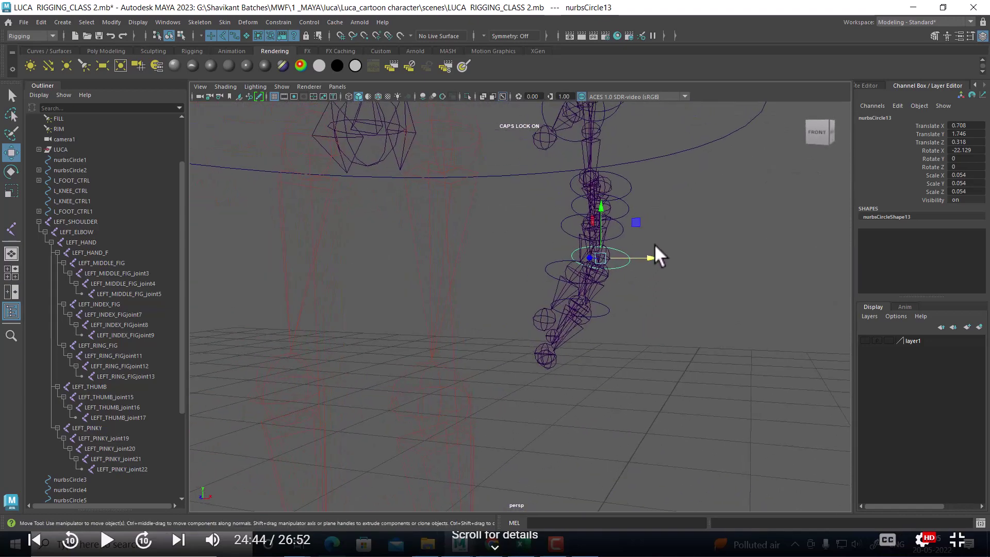
mouse_move(673, 284)
left_mouse_down("alt")
mouse_move(606, 262)
mouse_move(595, 236)
mouse_move(637, 265)
mouse_move(561, 257)
left_mouse_up("alt")
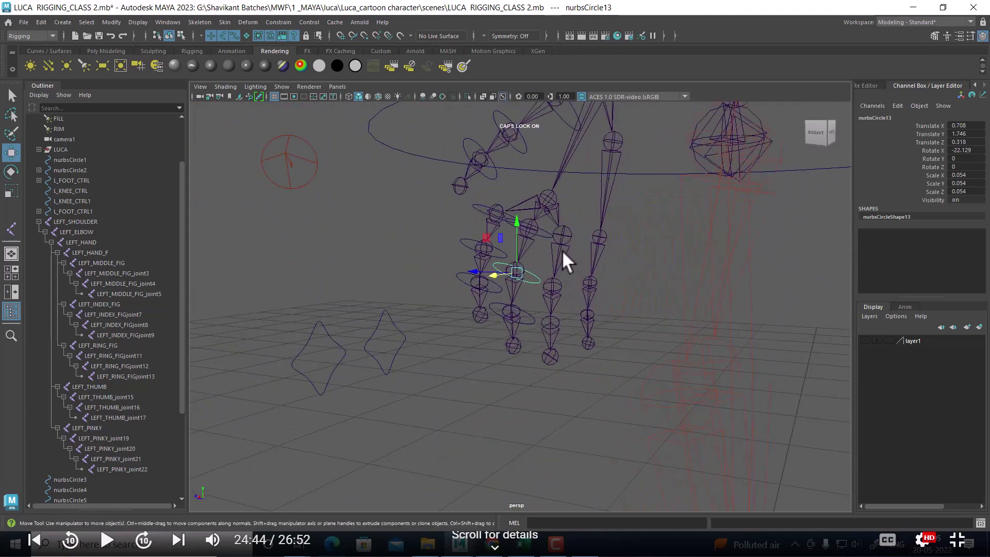
mouse_move(563, 253)
right_mouse_down("alt")
mouse_move(577, 281)
mouse_move(559, 250)
mouse_move(624, 283)
right_mouse_up("alt")
left_click(561, 257)
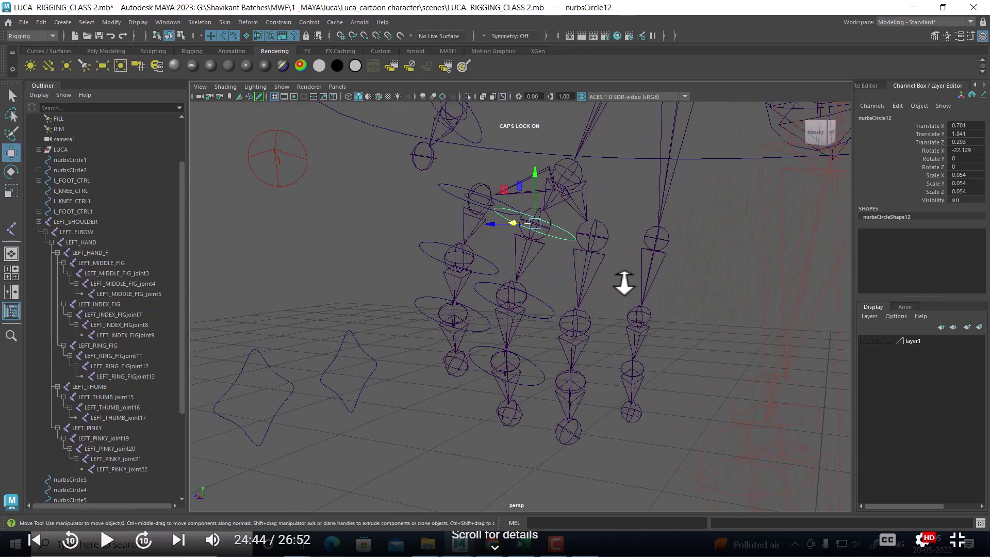
- Switch the viewport to the Right side view of the hand
key("space")
left_click_drag(624, 298, 626, 300)
key("space")
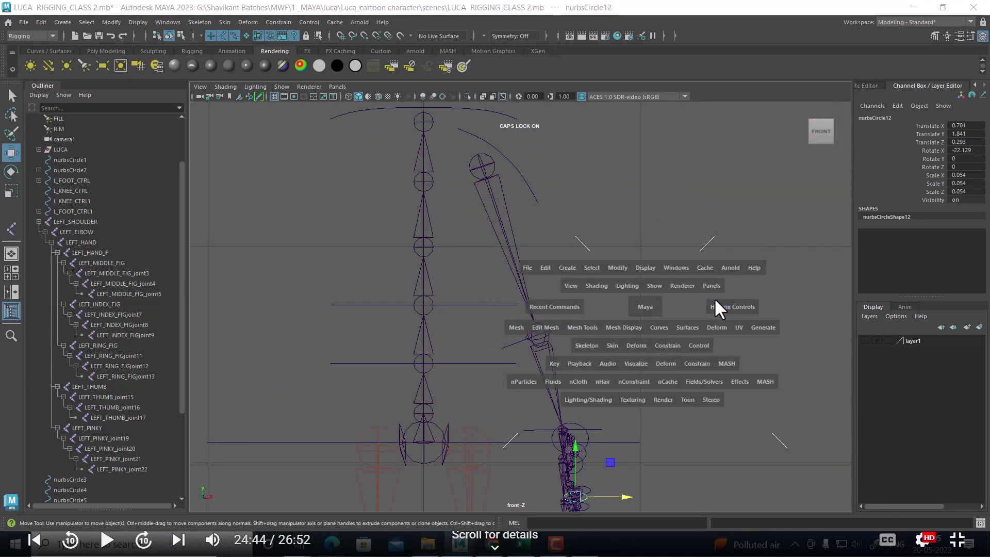
left_click_drag(714, 298, 652, 296)
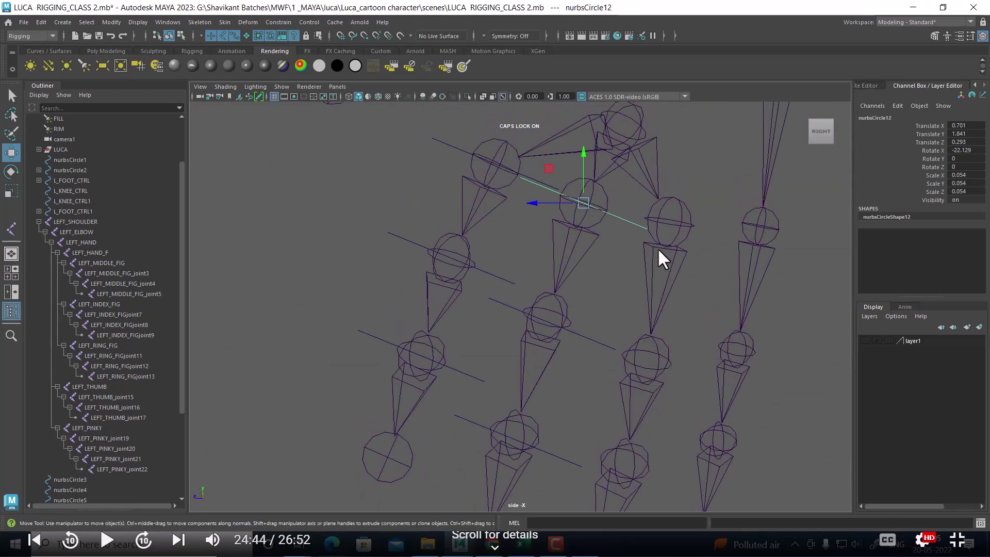
- Duplicate the knuckle circle as nurbsCircle15, snap it to the neighbouring knuckle, tilt to Rotate X -4.46
key("ctrl+d")
key("v")
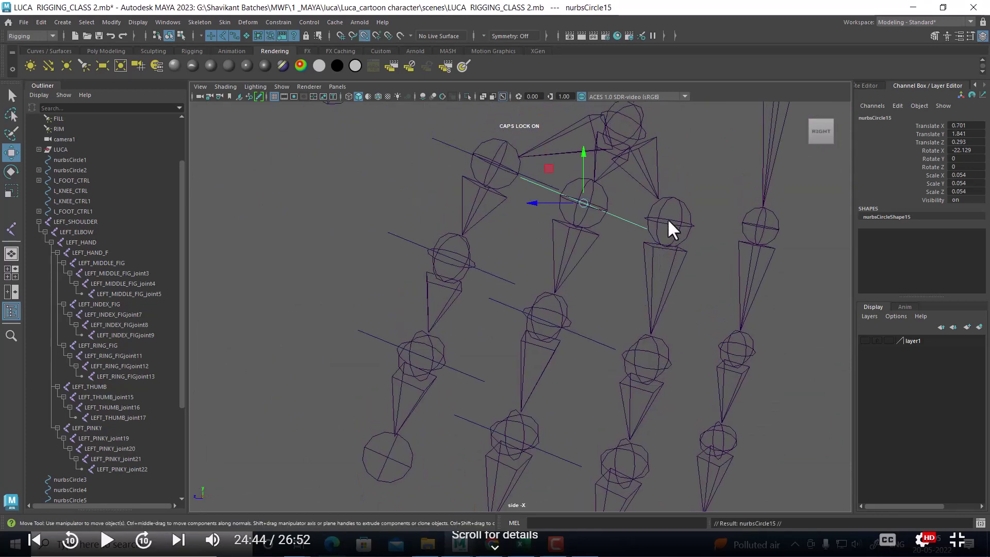
middle_click_drag(684, 222, 596, 230)
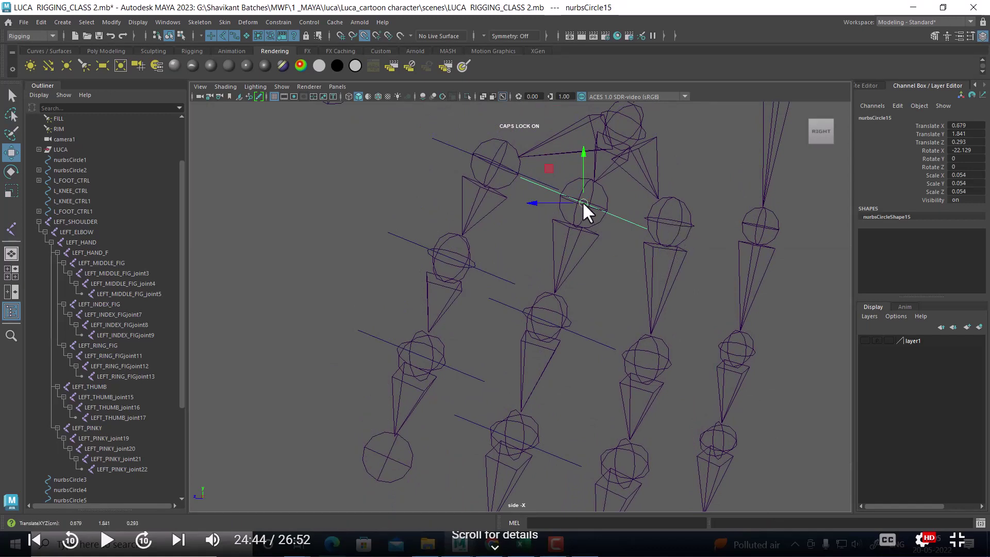
middle_click(666, 219)
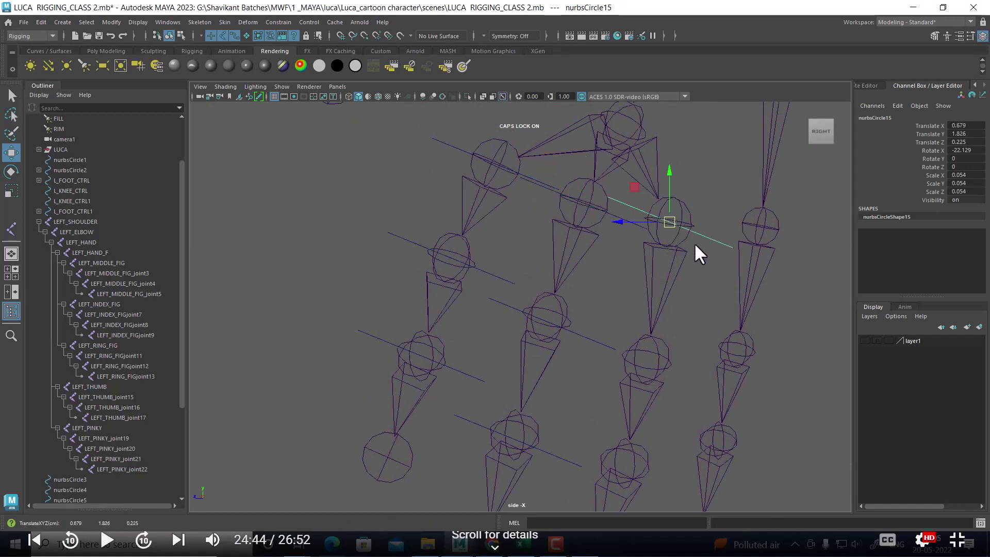
key("e")
left_click_drag(713, 212, 710, 200)
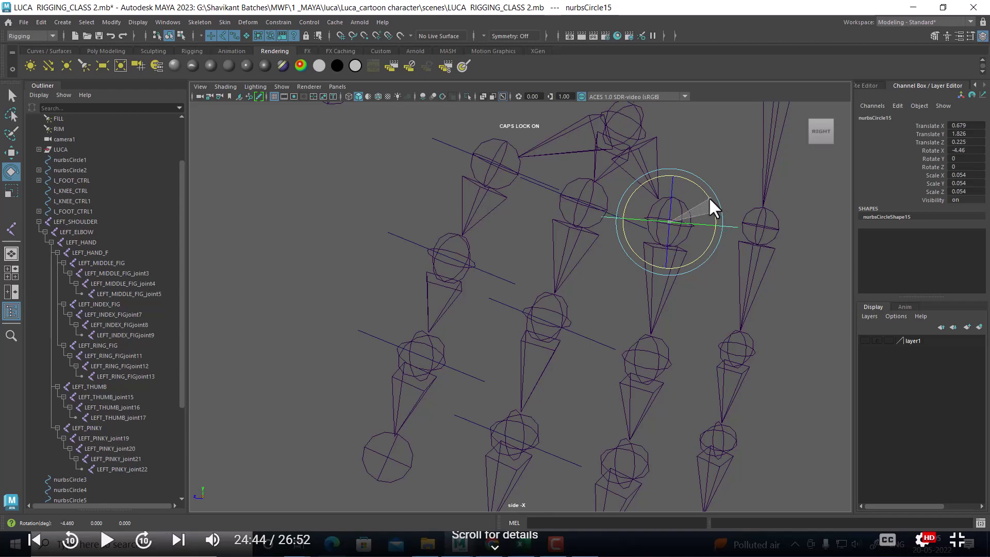
- Duplicate nurbsCircle16 and snap it down to the next finger joint
key("w")
key("ctrl+d")
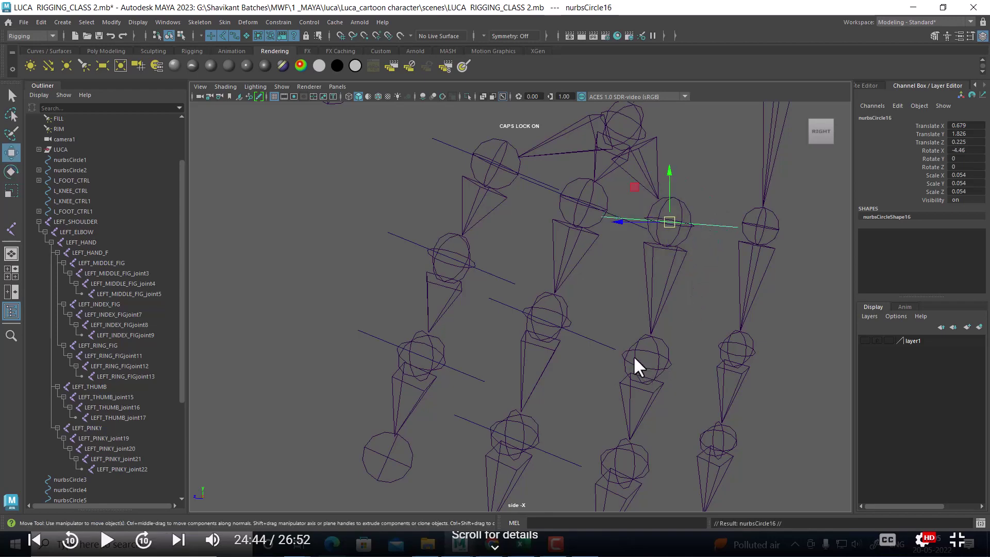
middle_click(650, 367)
middle_click_drag(668, 370, 663, 302, "alt")
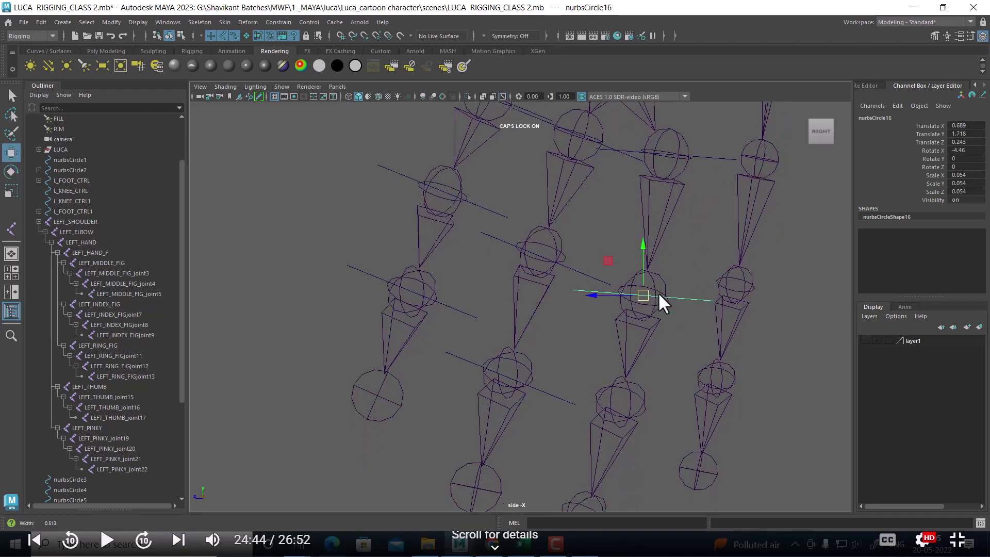
key("space")
mouse_move(659, 325)
left_mouse_down()
mouse_move(664, 258)
mouse_move(654, 252)
mouse_move(659, 289)
mouse_move(677, 303)
left_mouse_up()
key("space")
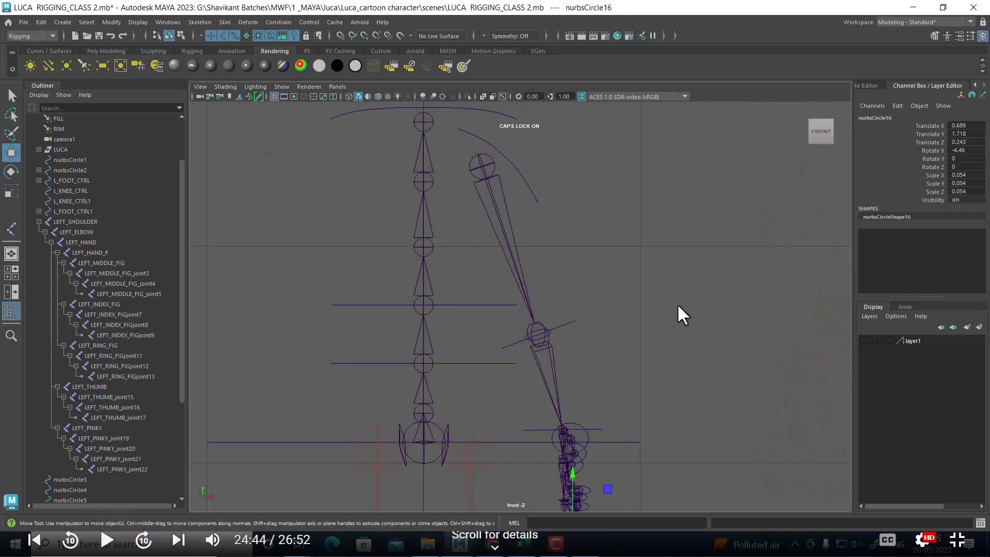
key("space")
left_click_drag(677, 351, 682, 358)
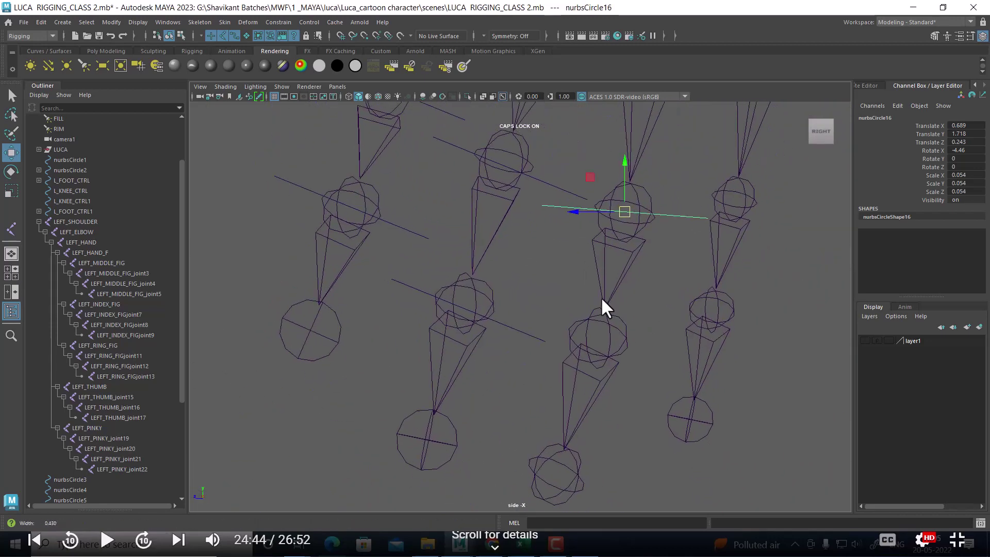
- Duplicate nurbsCircle17 and snap it onto the lower finger joint
key("ctrl+d")
key("v")
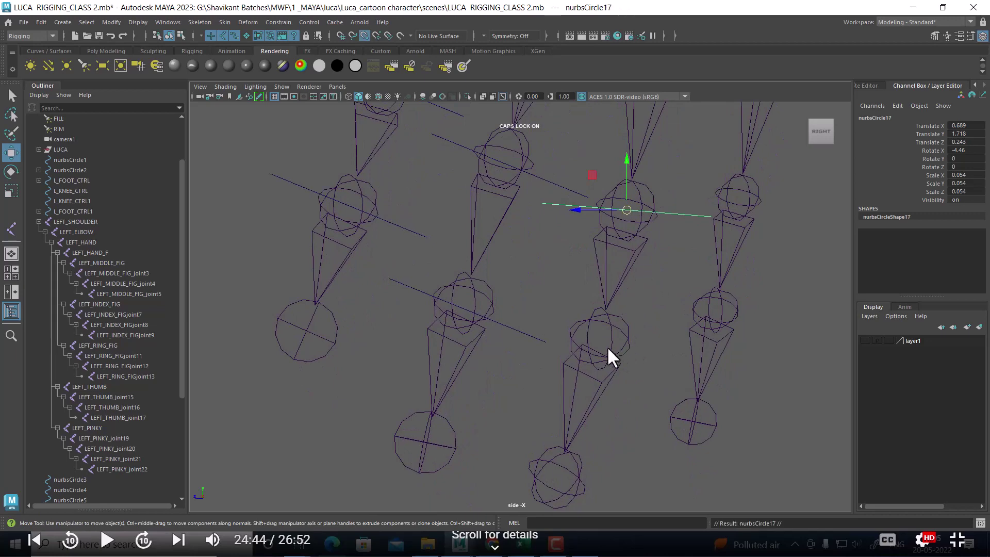
middle_click_drag(608, 346, 638, 322)
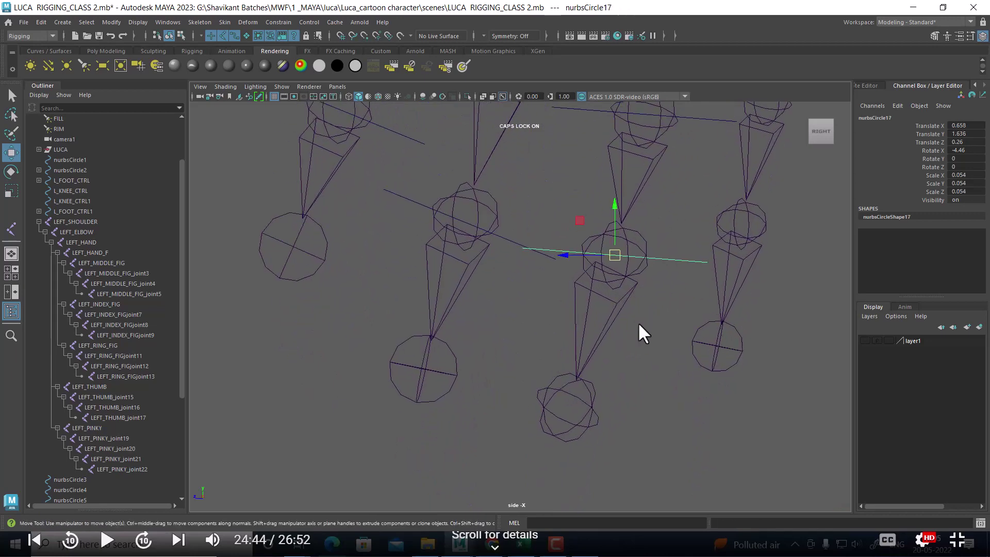
scroll(592, 426, "down", 2)
scroll(642, 206, "down", 5)
scroll(679, 366, "up", 2)
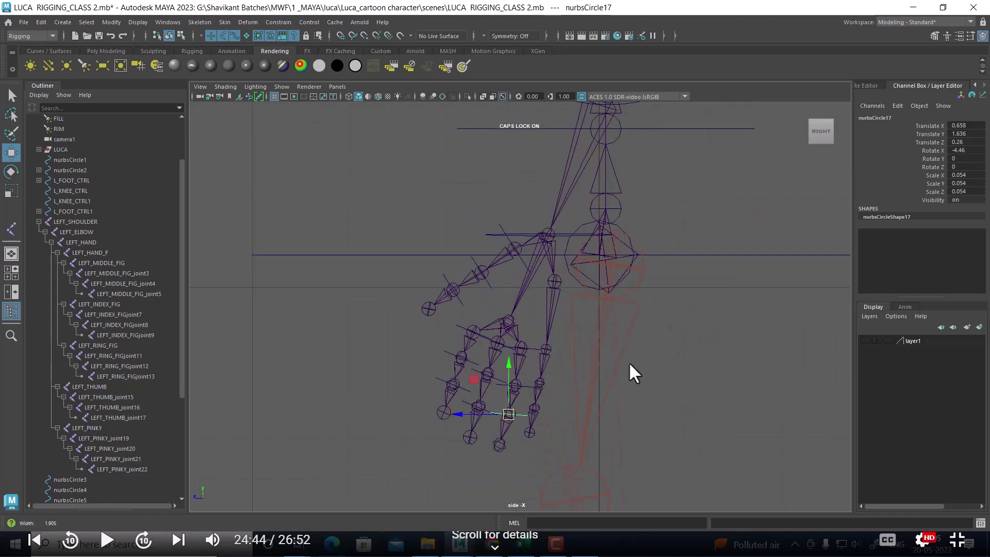
scroll(639, 340, "up", 2)
scroll(549, 299, "up", 2)
- Place nurbsCircle18, 19 and 20 on the next finger's knuckle and lower joints
left_click(537, 297)
scroll(631, 348, "up", 3)
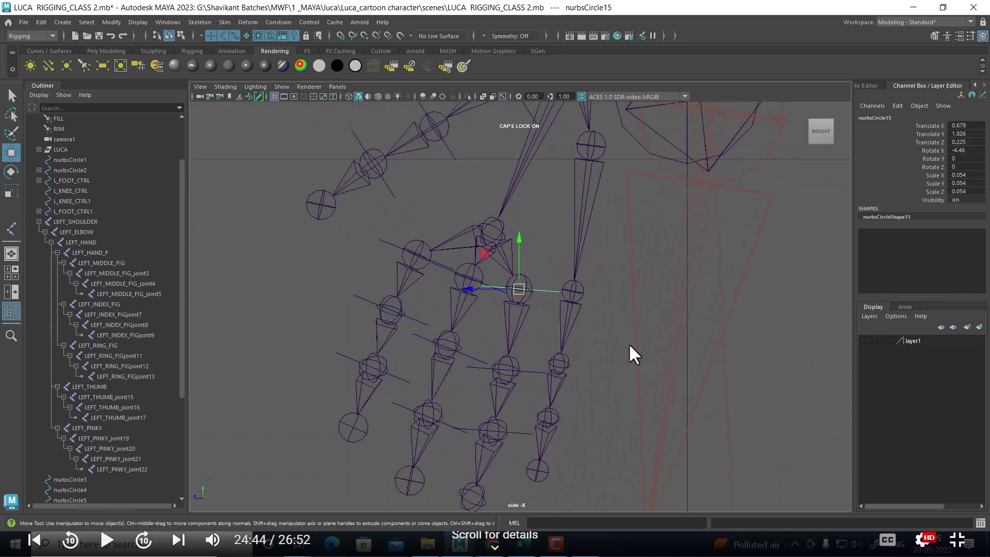
left_click(574, 297)
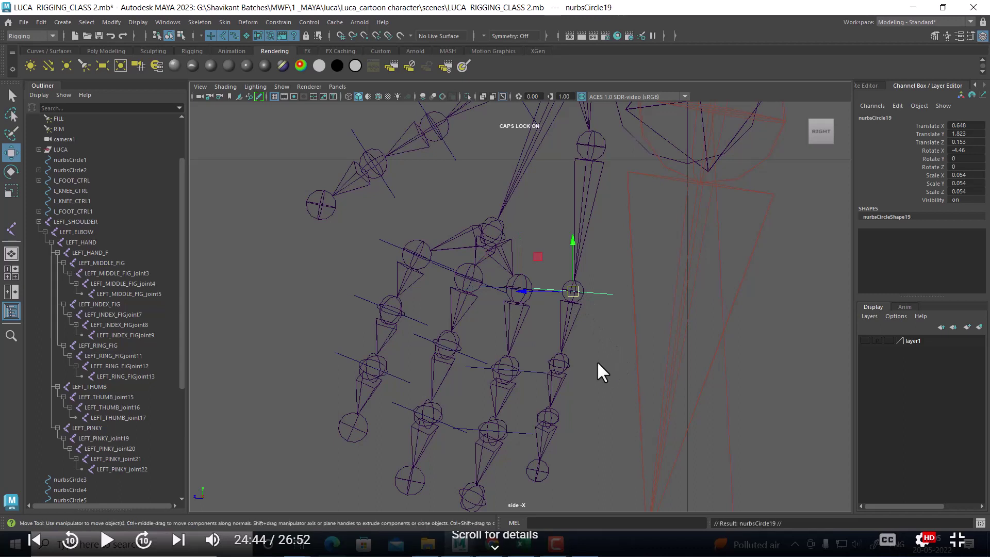
left_click(560, 366)
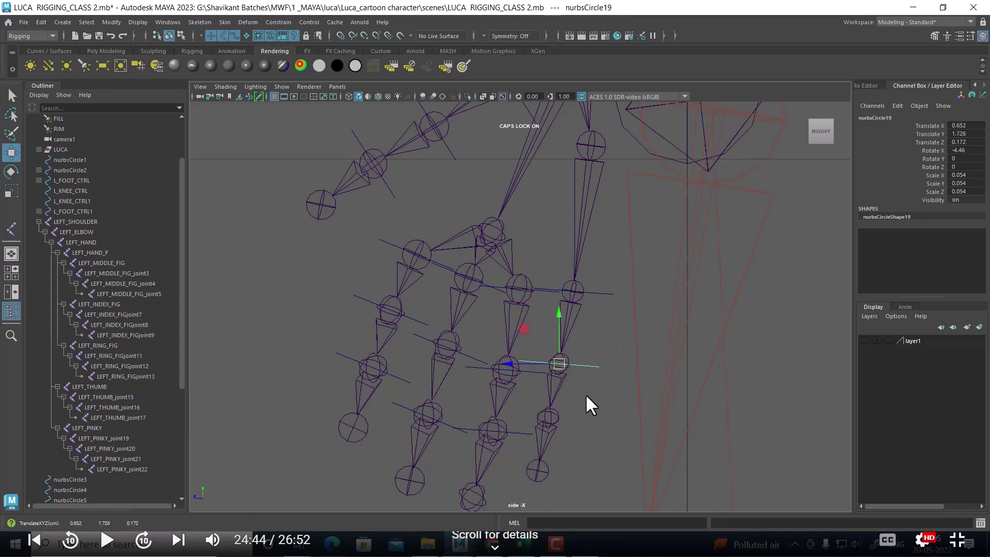
left_click(549, 420)
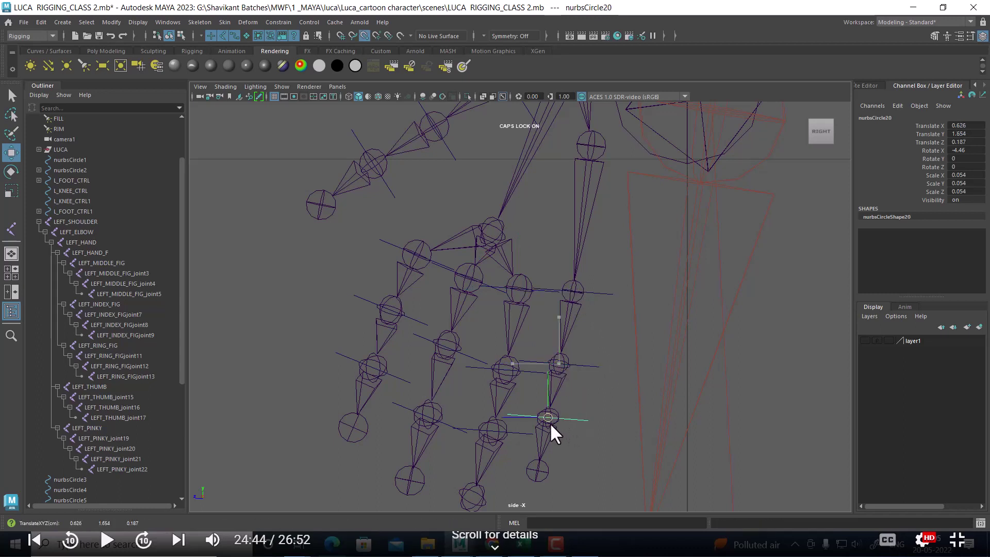
- Orbit the rig in shaded perspective to inspect the finger controllers edge-on
mouse_move(549, 423)
left_mouse_down("alt")
mouse_move(602, 419)
mouse_move(647, 265)
mouse_move(749, 315)
mouse_move(767, 335)
left_mouse_up("alt")
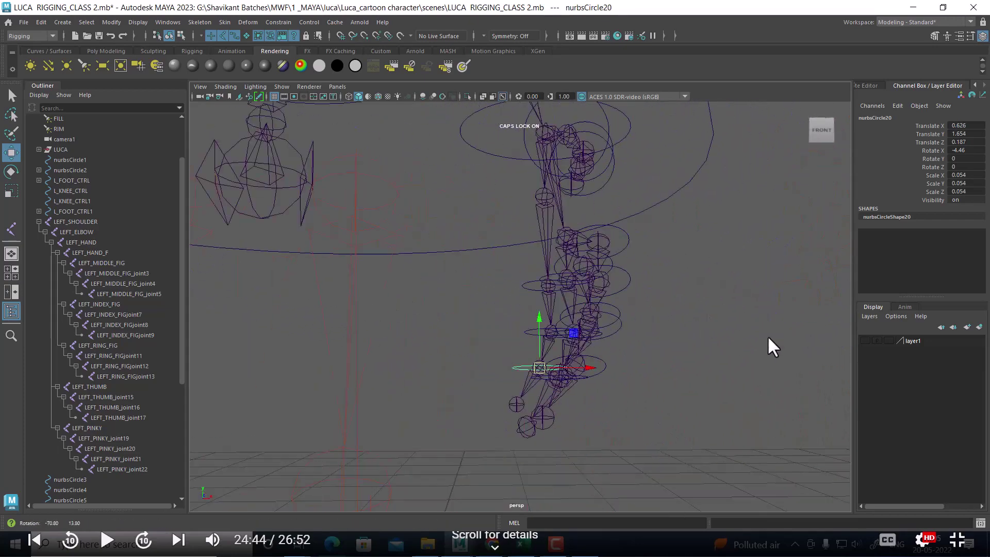
scroll(482, 320, "up", 3)
scroll(536, 339, "up", 5)
scroll(497, 263, "down", 4)
scroll(515, 289, "up", 3)
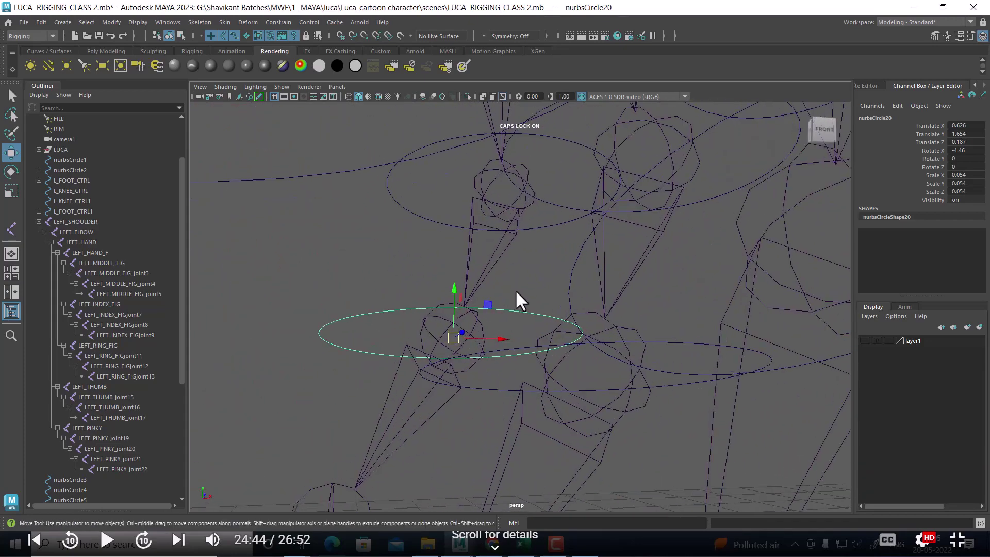
scroll(515, 291, "down", 2)
key("5")
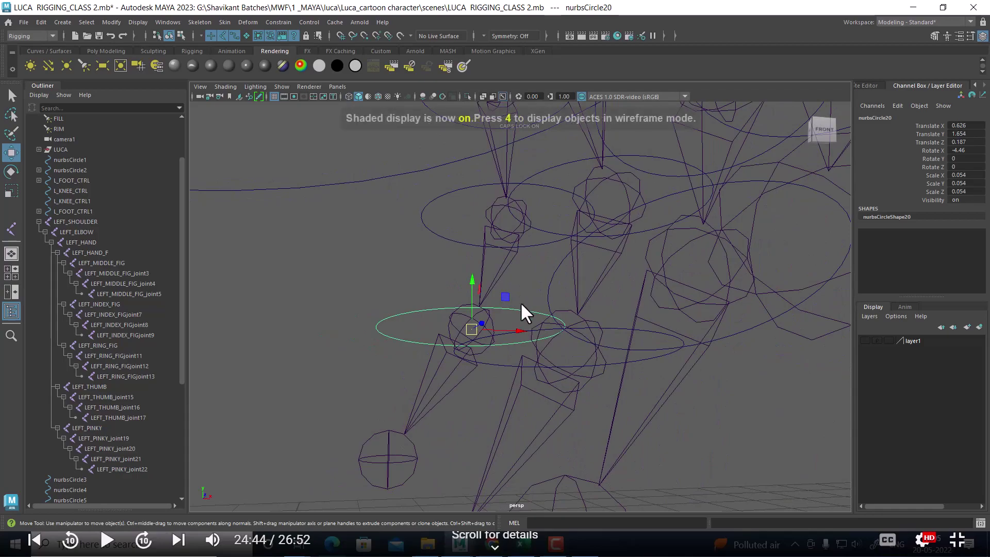
mouse_move(520, 305)
left_mouse_down("alt")
mouse_move(519, 294)
mouse_move(552, 279)
mouse_move(560, 307)
left_mouse_up("alt")
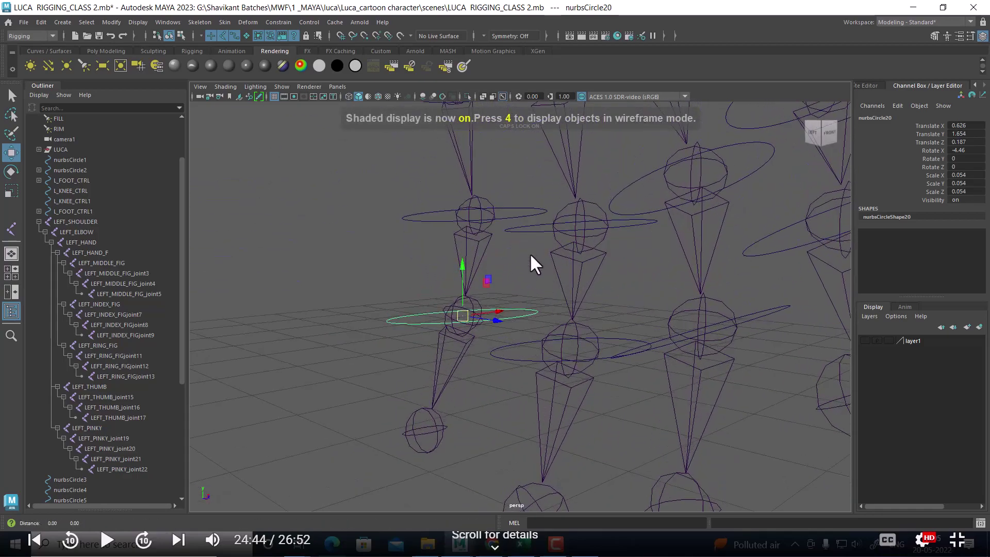
mouse_move(531, 255)
left_mouse_down("alt")
mouse_move(541, 335)
mouse_move(512, 320)
mouse_move(503, 261)
mouse_move(524, 243)
mouse_move(524, 281)
mouse_move(588, 355)
mouse_move(676, 333)
left_mouse_up("alt")
- Select nurbsCircle18 and frame the hand in the side view
left_click(588, 354)
key("space")
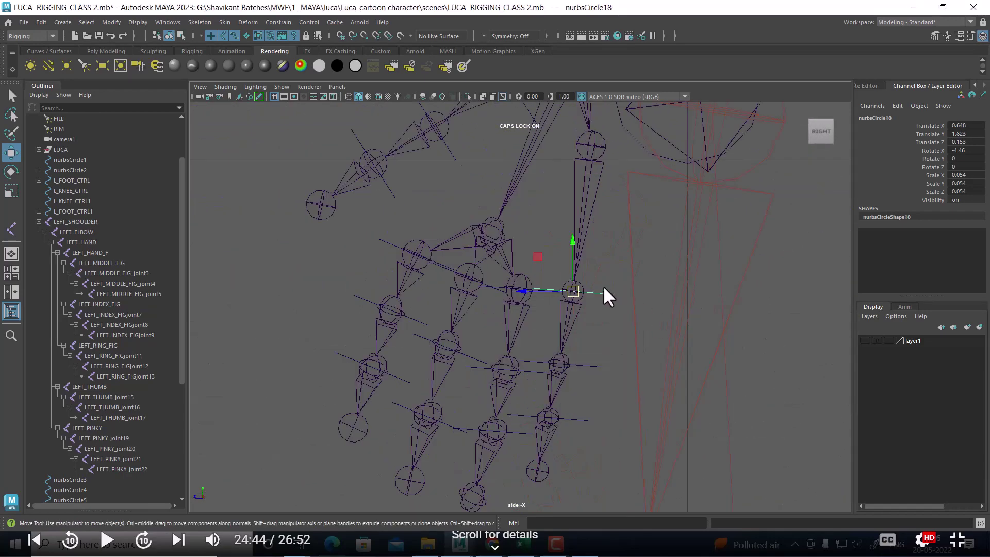
middle_click_drag(605, 287, 590, 349, "alt")
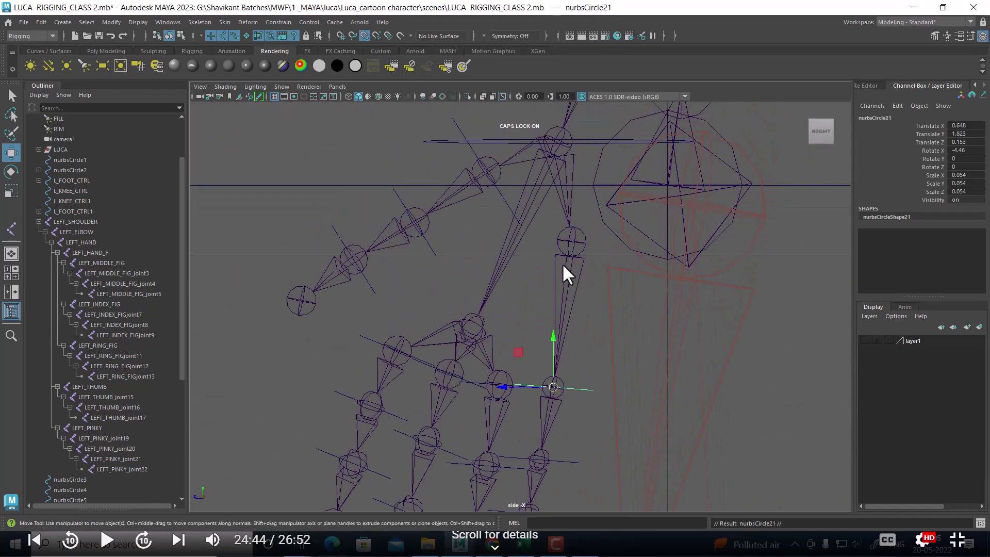
- Duplicate nurbsCircle21 as nurbsCircle22, snap it to the wrist and rotate it to -5.267, -26.926, -78.494
left_click(570, 238)
middle_click_drag(571, 236, 577, 241, "alt")
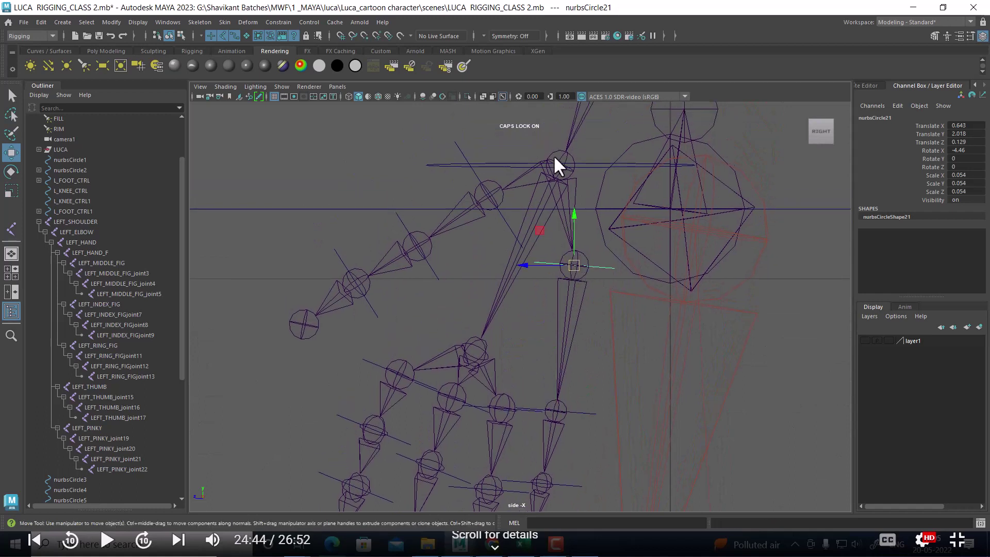
key("ctrl+d")
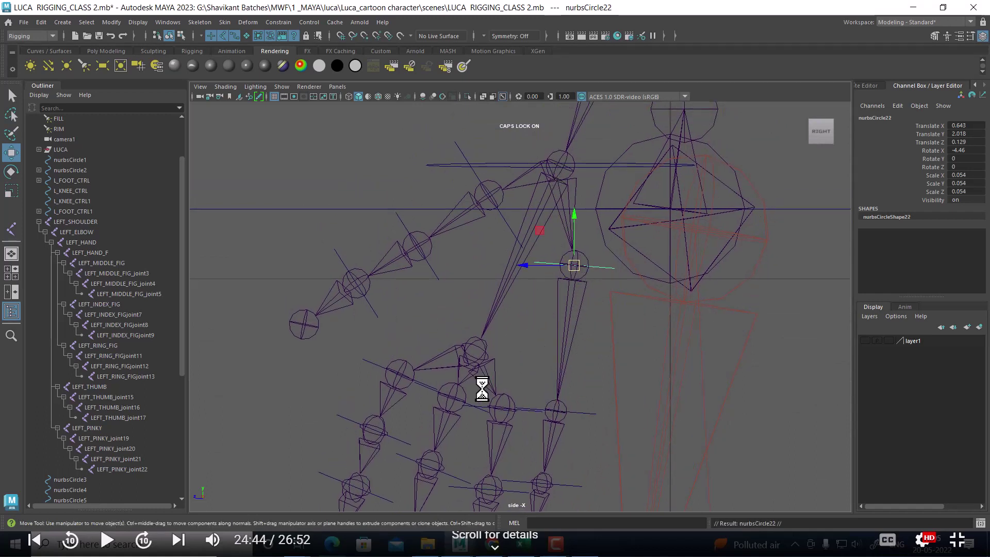
middle_click_drag(481, 371, 475, 353)
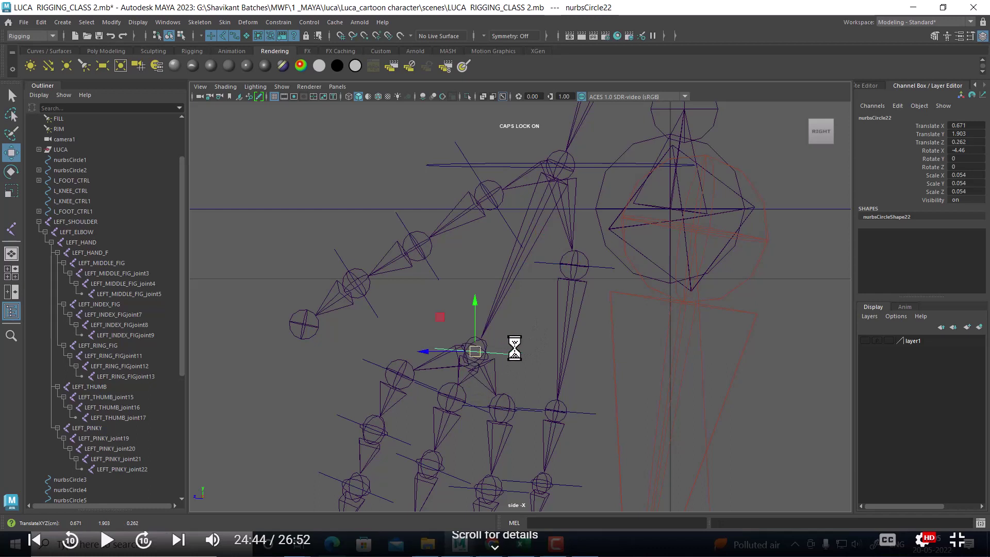
key("e")
left_click_drag(518, 330, 524, 349)
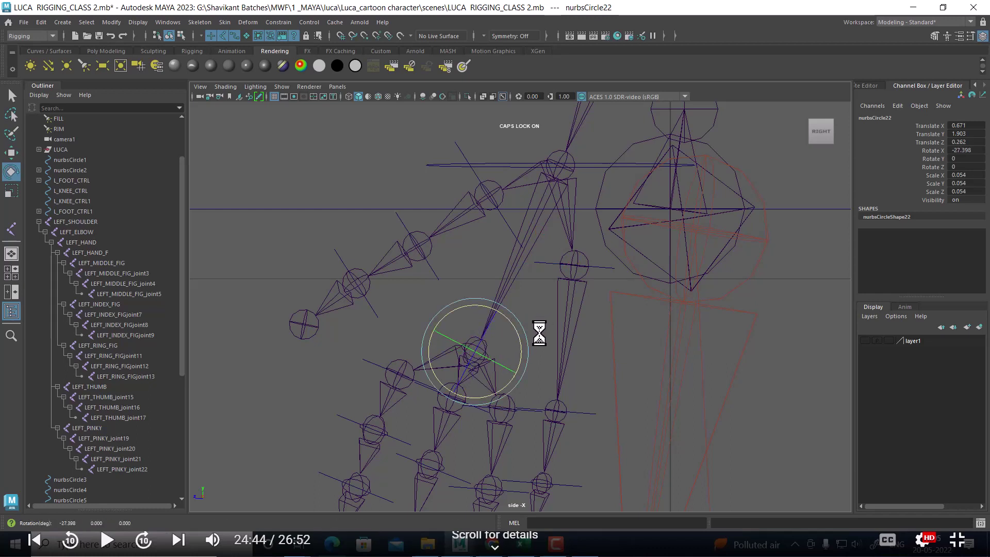
mouse_move(542, 341)
left_mouse_down("alt")
mouse_move(553, 280)
mouse_move(643, 334)
mouse_move(616, 313)
mouse_move(558, 372)
left_mouse_up("alt")
key("w")
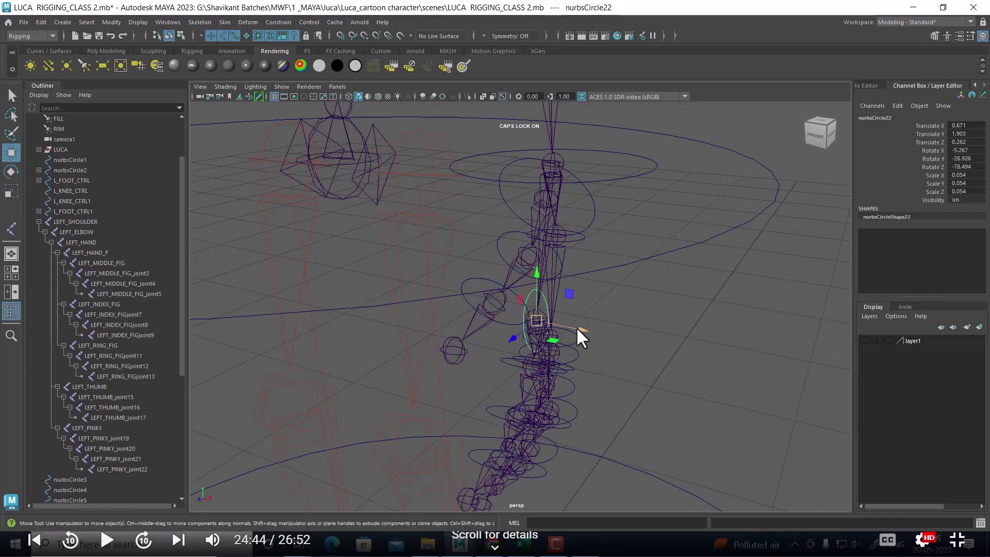
mouse_move(576, 326)
left_mouse_down()
mouse_move(643, 330)
mouse_move(664, 348)
mouse_move(692, 337)
left_mouse_up()
- Scale nurbsCircle22 to 0.117 around the palm and raise it slightly
key("space")
key("space")
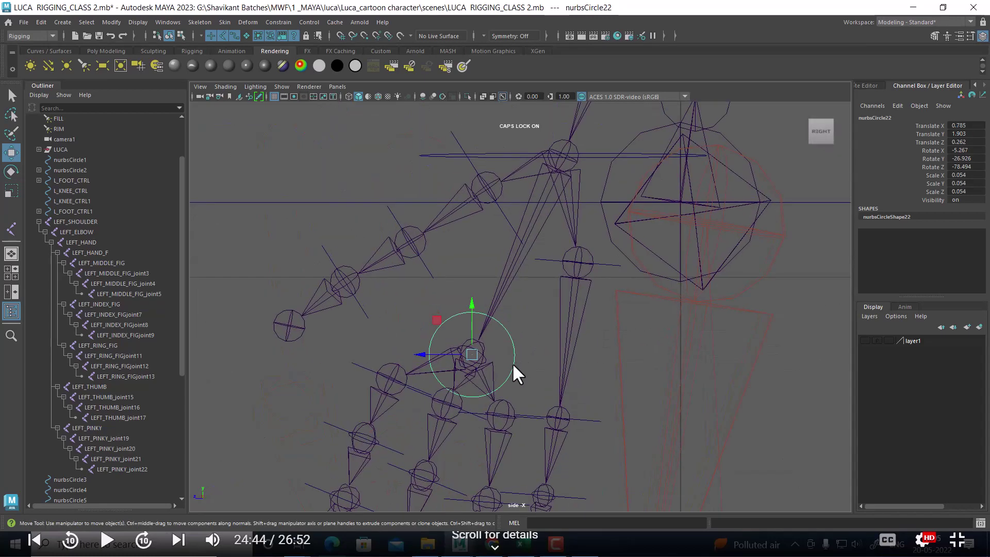
key("r")
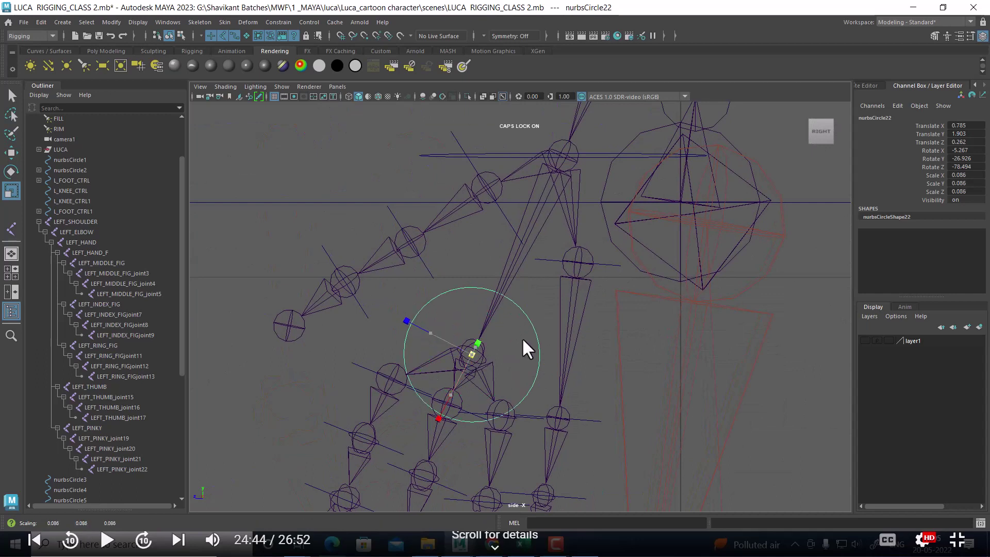
left_click_drag(469, 359, 575, 319)
key("w")
left_click_drag(479, 355, 482, 331)
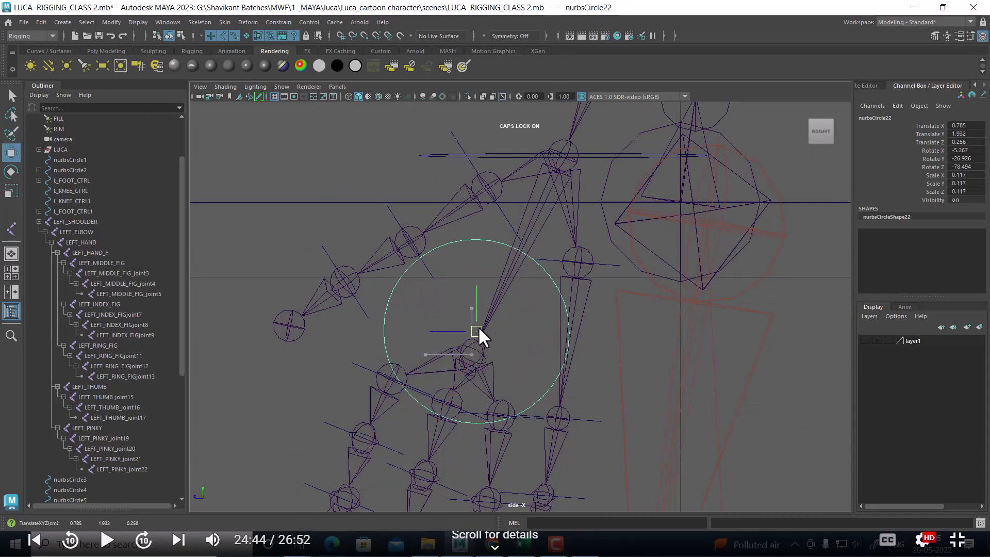
right_click_drag(595, 323, 586, 230)
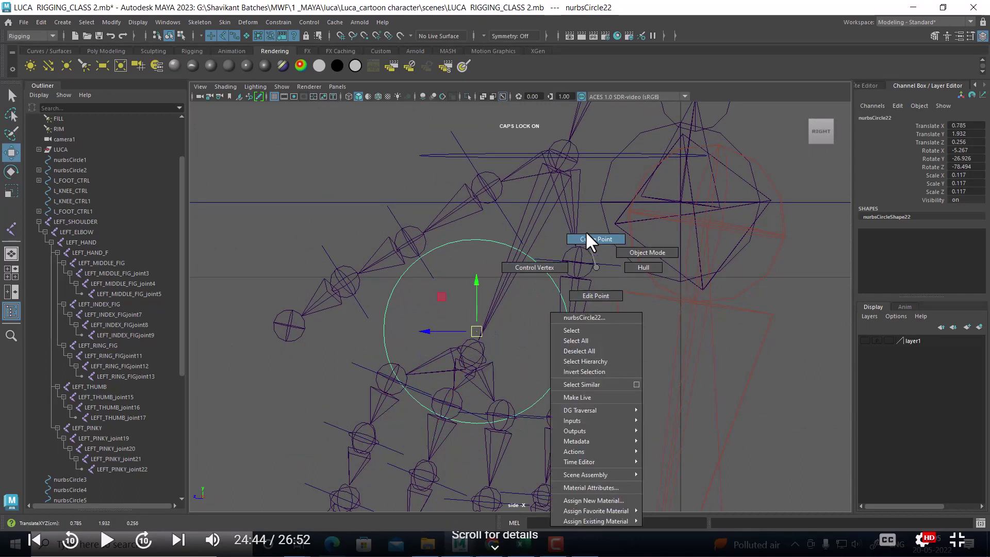
- Put nurbsCircle22 into Control Vertex mode and select several of its CVs
right_click_drag(490, 239, 563, 199)
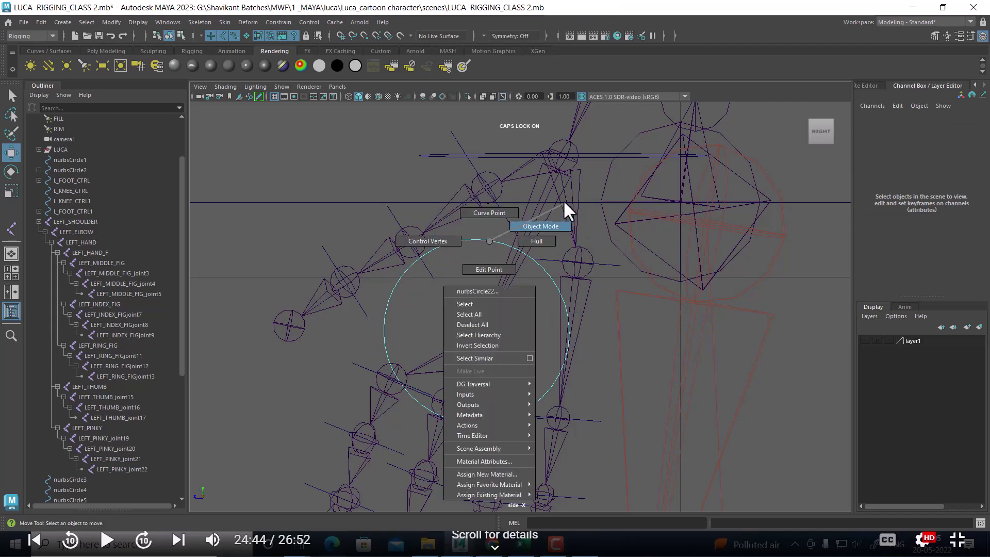
right_click(491, 239)
right_click_drag(484, 241, 470, 246)
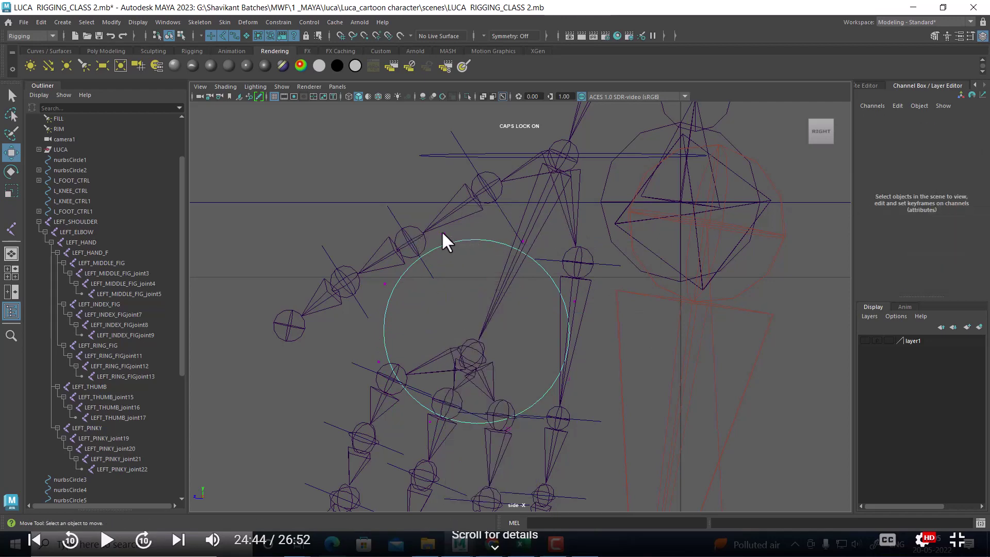
left_click(384, 281)
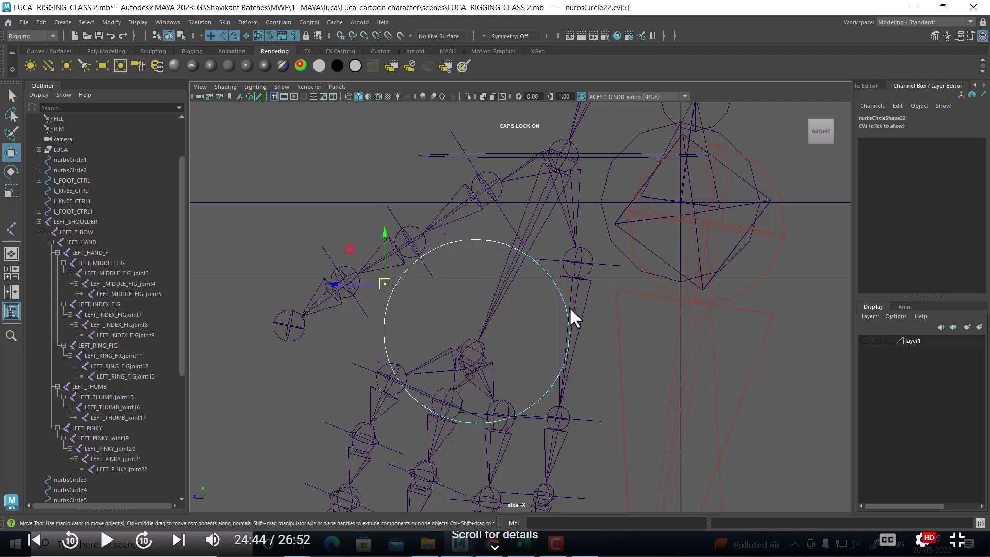
left_click(561, 320, "shift")
left_click(567, 317, "shift")
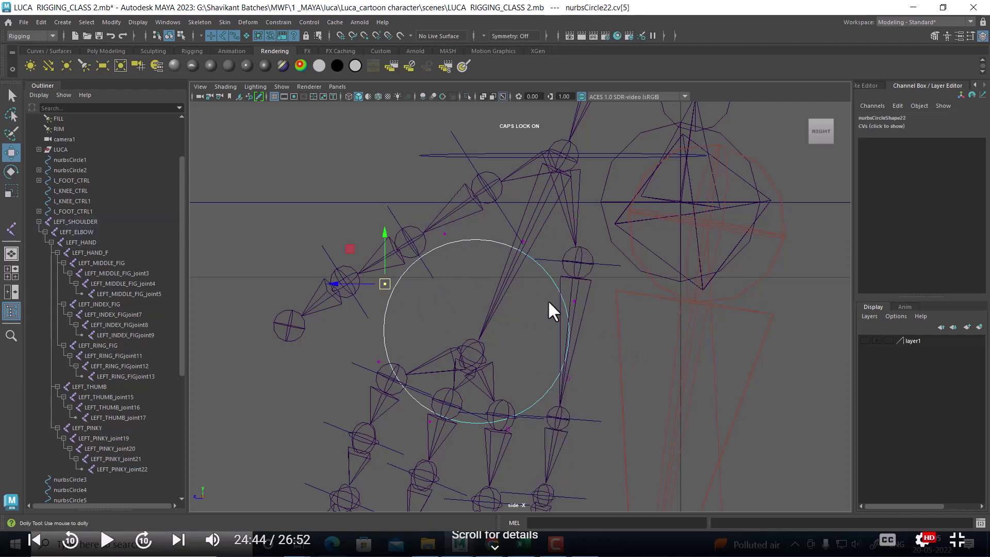
scroll(548, 299, "up", 1)
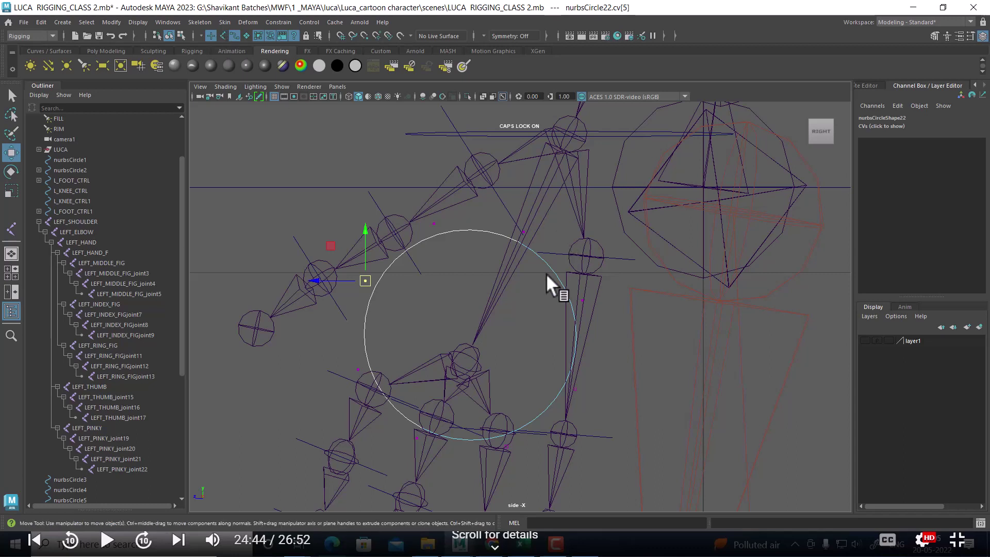
left_click_drag(592, 292, 570, 313, "shift")
left_click_drag(357, 369, 385, 384, "shift")
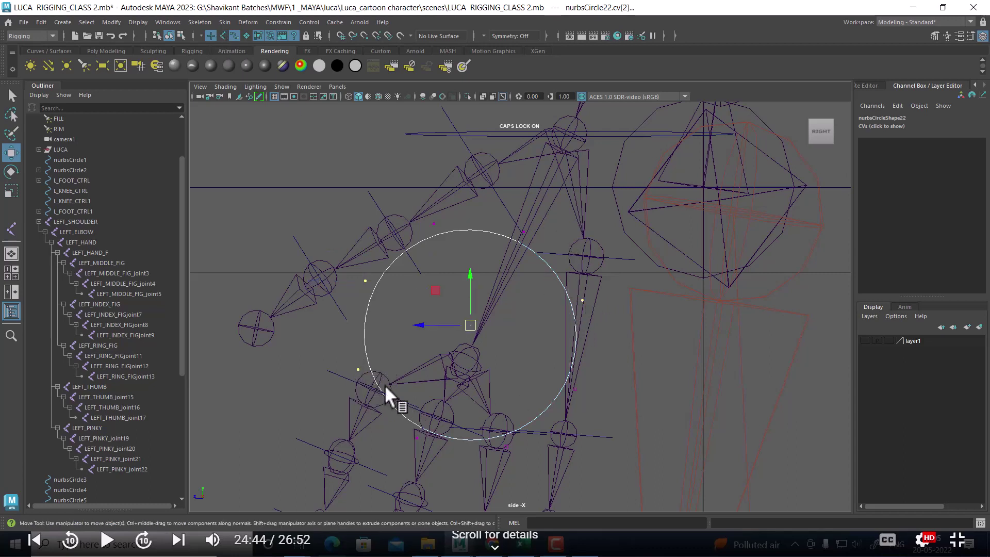
left_click_drag(540, 431, 503, 459, "shift")
- Scale the selected CVs into a wider rounded loop, then return to Object Mode
key("r")
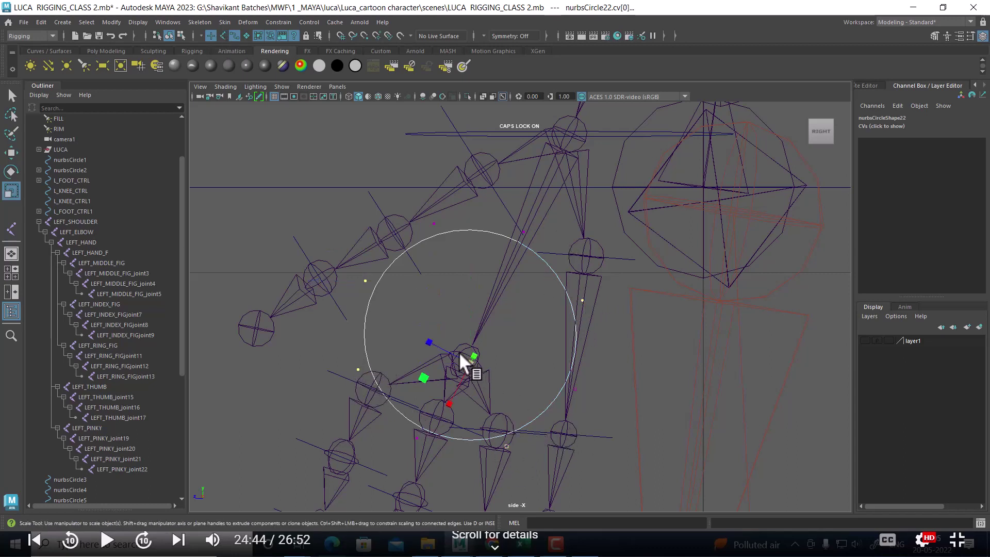
left_click_drag(469, 363, 437, 385)
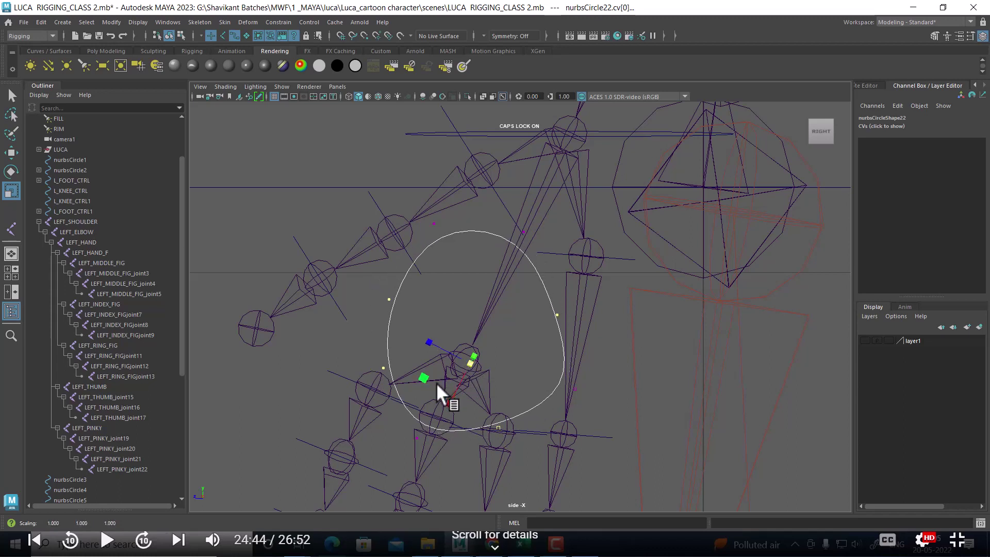
key("ctrl+z")
key("ctrl+z")
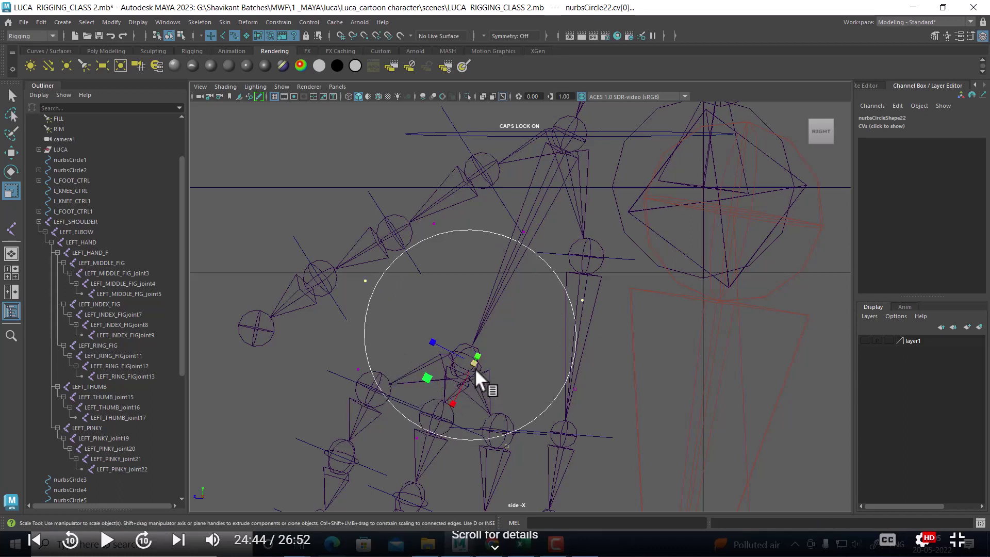
left_click(433, 223)
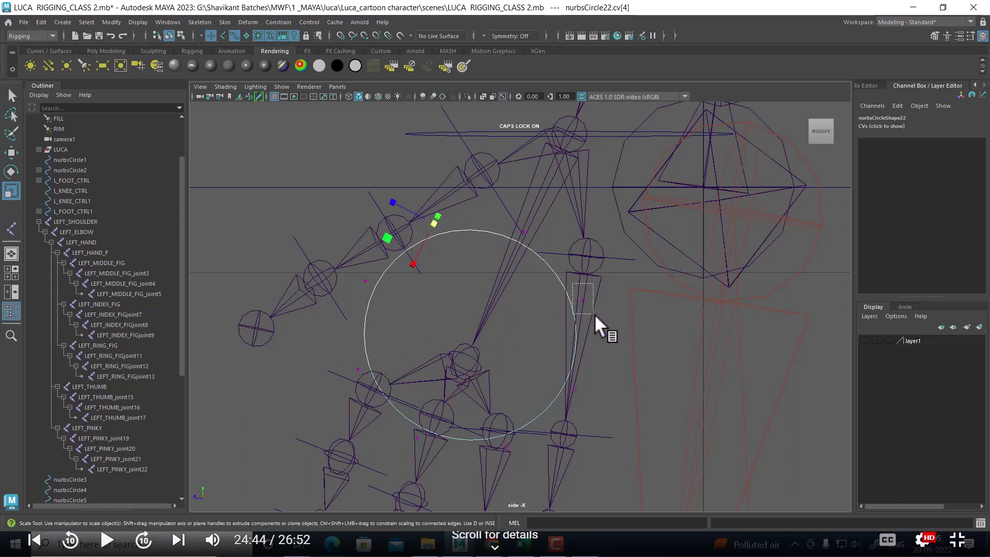
left_click_drag(344, 384, 345, 385)
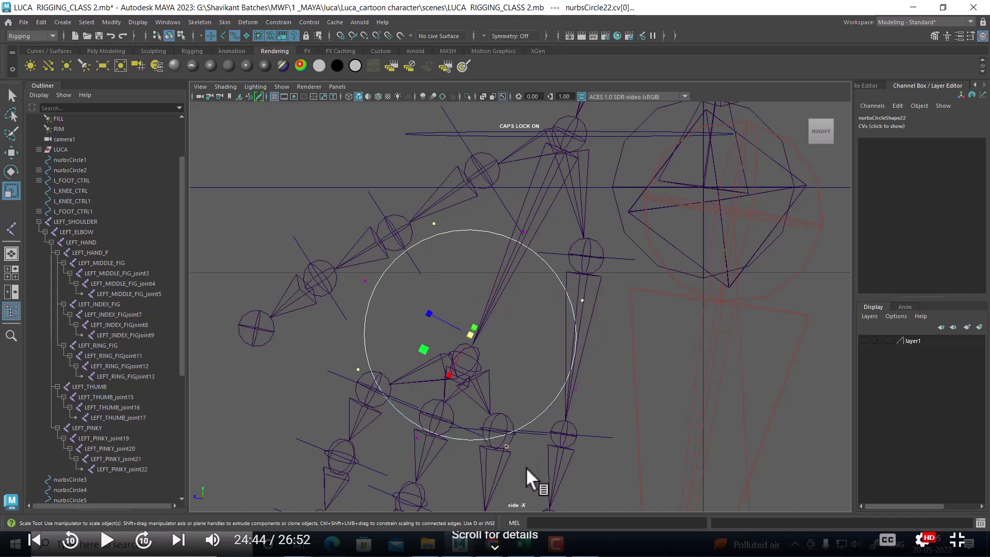
left_click_drag(464, 342, 404, 362)
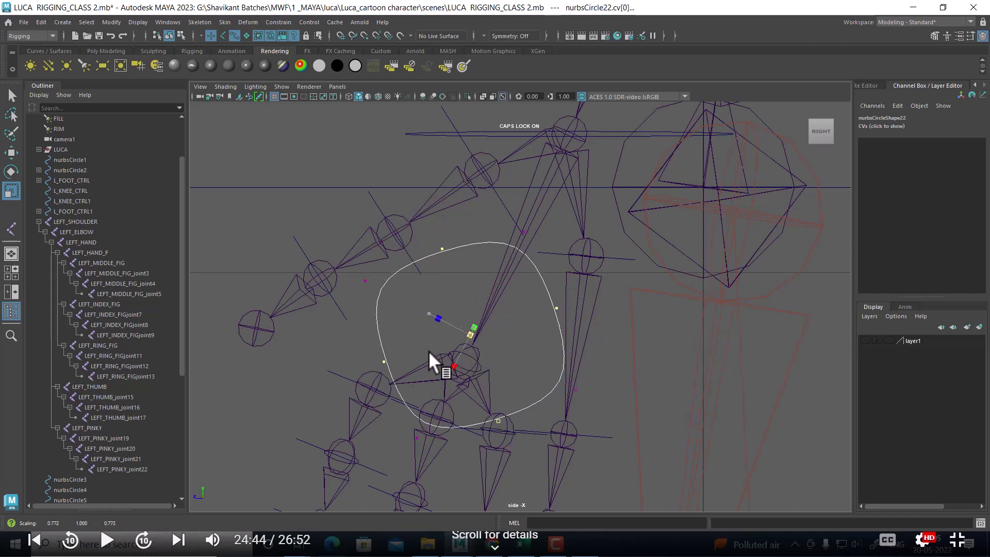
right_click_drag(501, 299, 559, 246)
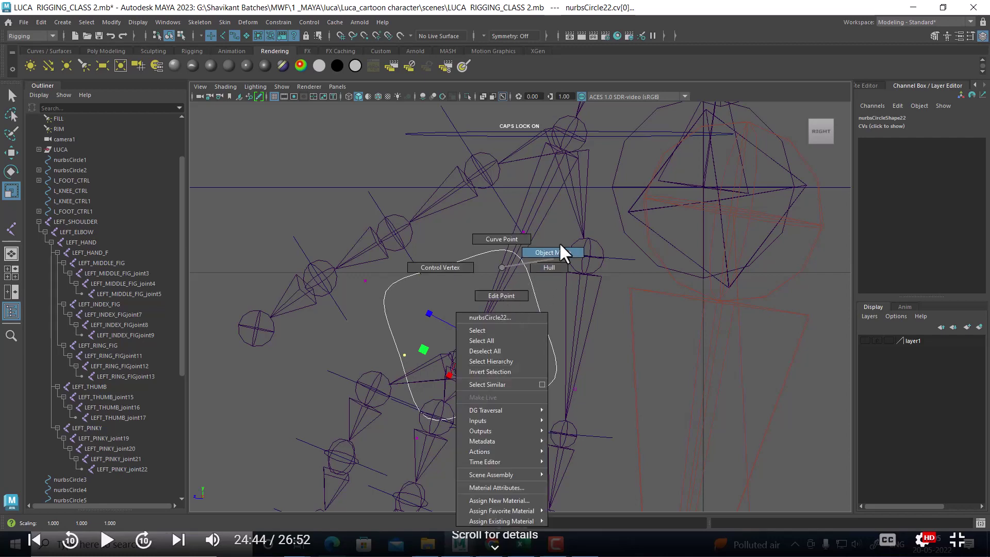
key("space")
mouse_move(525, 345)
left_mouse_down()
mouse_move(558, 258)
mouse_move(594, 329)
mouse_move(661, 345)
left_mouse_up()
- Unhide layer1 to show the shaded Luca mesh and orbit around the left hand
key("4")
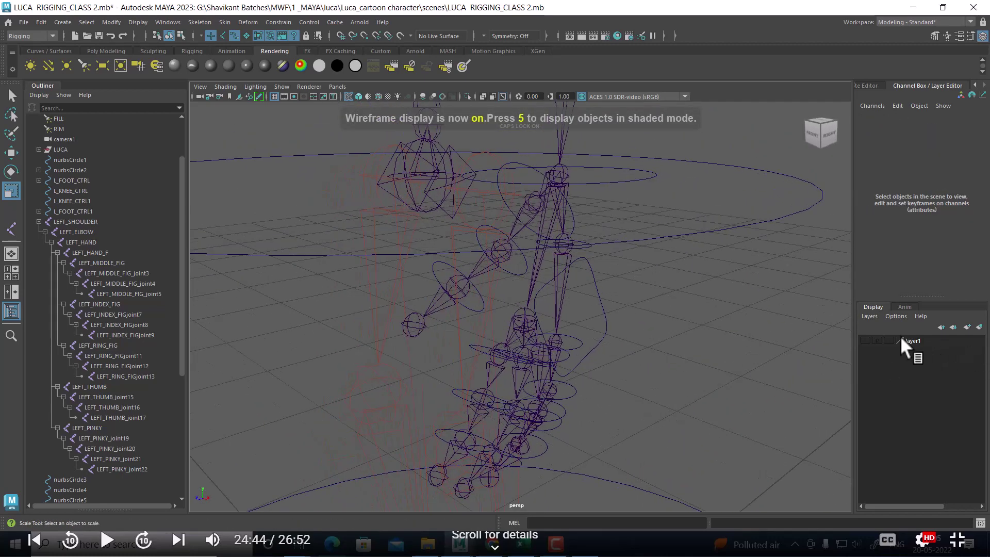
left_click(865, 340)
middle_click_drag(621, 366, 632, 361, "alt")
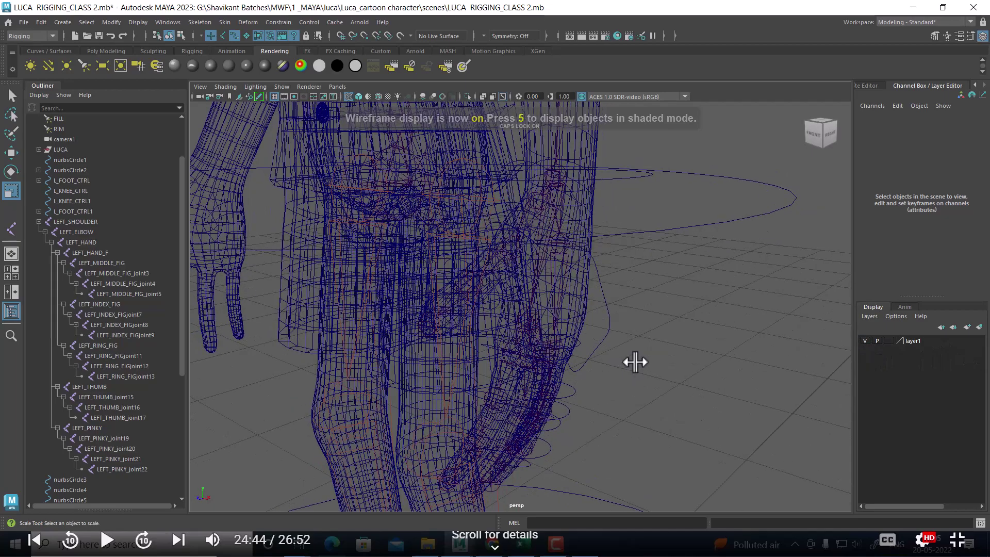
key("5")
mouse_move(637, 345)
left_mouse_down("alt")
mouse_move(621, 299)
mouse_move(612, 314)
mouse_move(538, 294)
mouse_move(444, 297)
mouse_move(579, 227)
left_mouse_up("alt")
mouse_move(579, 228)
right_mouse_down("alt")
mouse_move(596, 265)
mouse_move(672, 307)
right_mouse_up("alt")
middle_click_drag(671, 307, 714, 376, "alt")
key("alt+Tab")
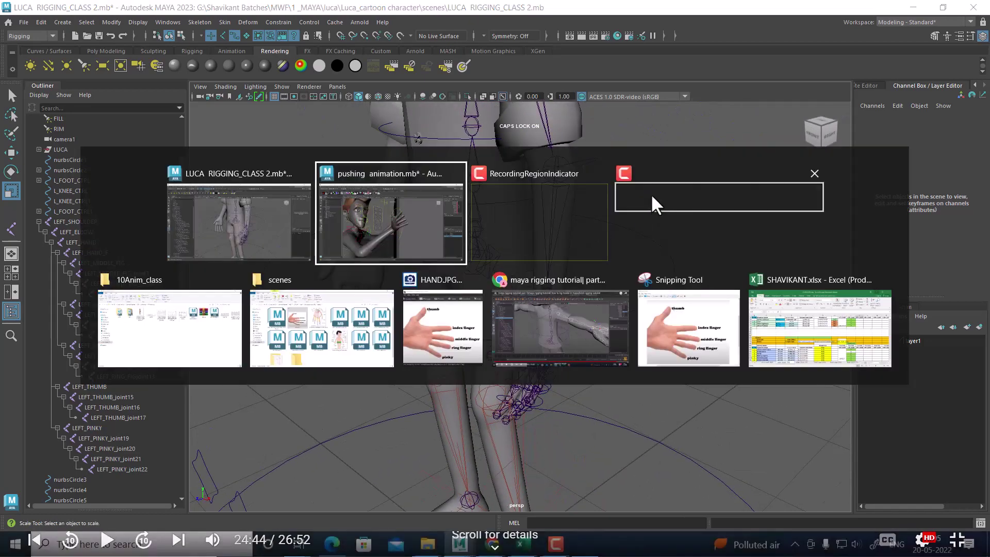